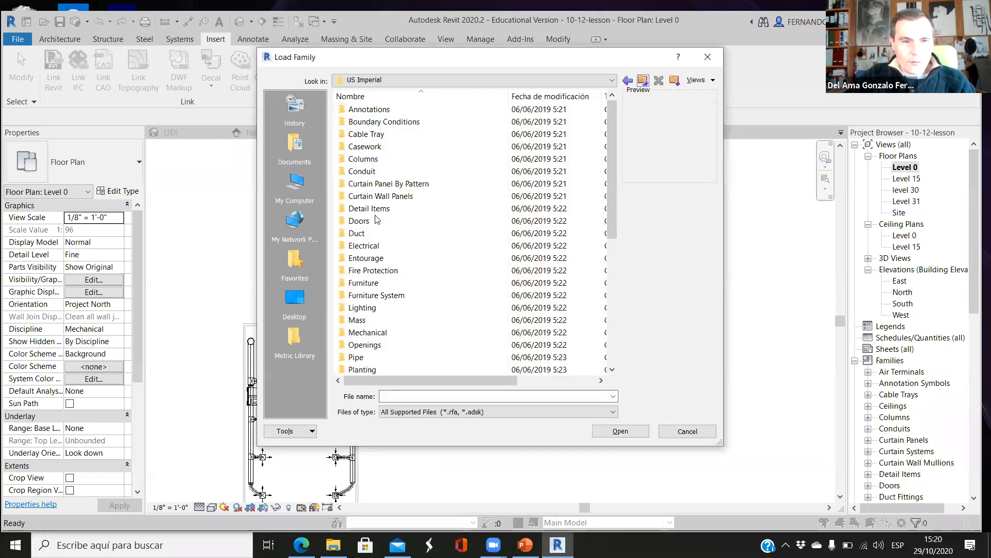
Load the Water Heater family from the US Imperial library's Plumbing > MEP > Equipment > Water Heaters folder
scroll(372, 316, "down", 2)
double_click(362, 307)
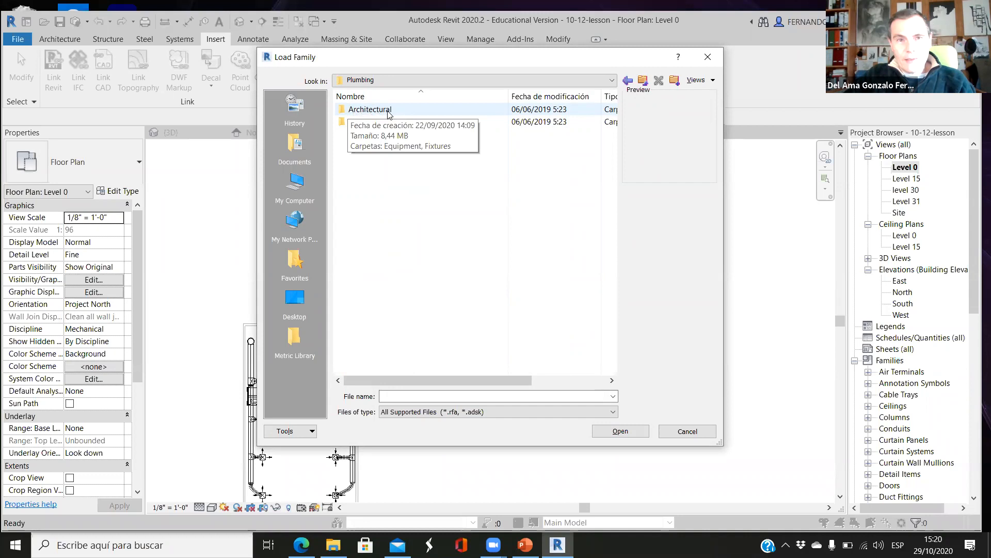
double_click(355, 121)
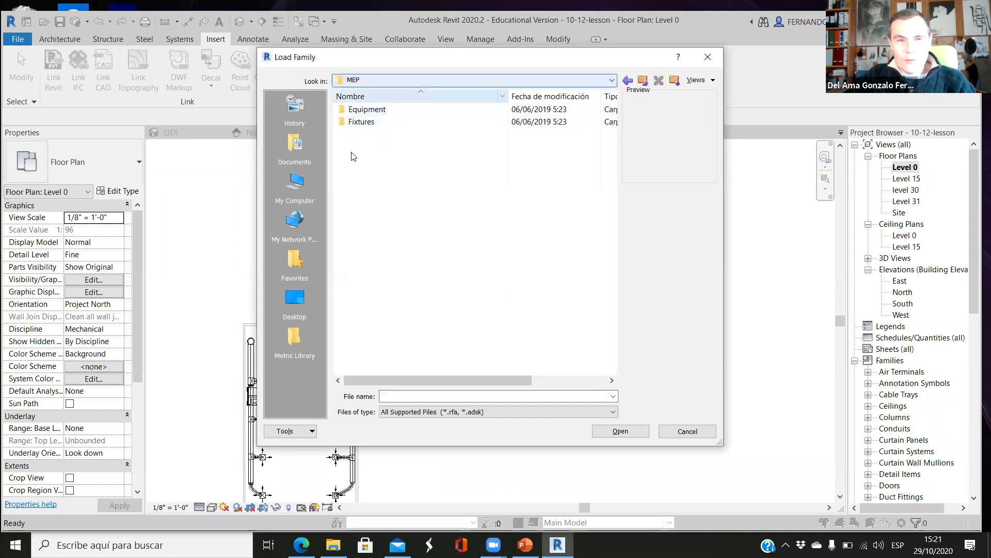
double_click(365, 110)
double_click(368, 122)
left_click(377, 121)
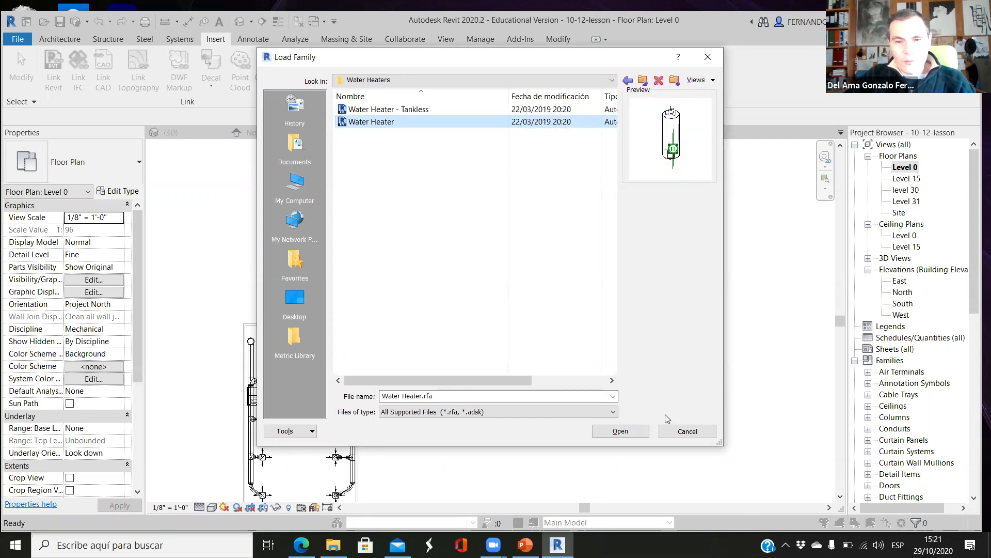
left_click(687, 431)
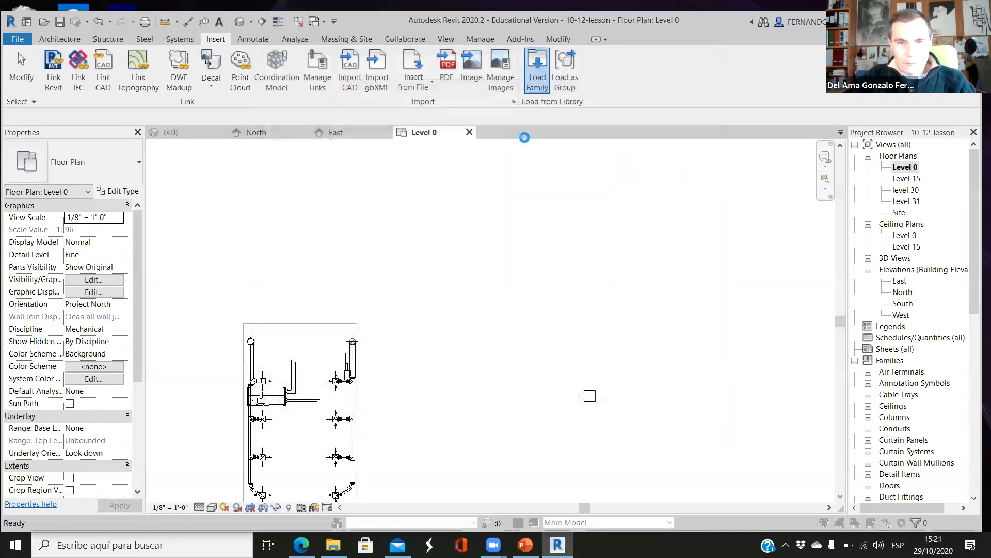
Preview the oval bathtub and Whirlpool Spa families in the MEP library's Fixtures > Bathtubs folder
left_click(537, 72)
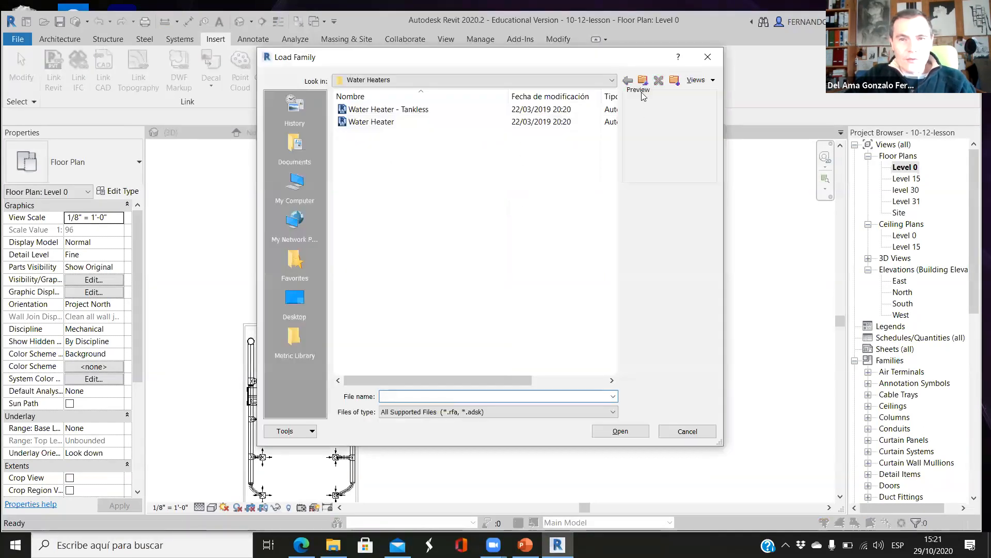
key("BackSpace")
left_click(642, 81)
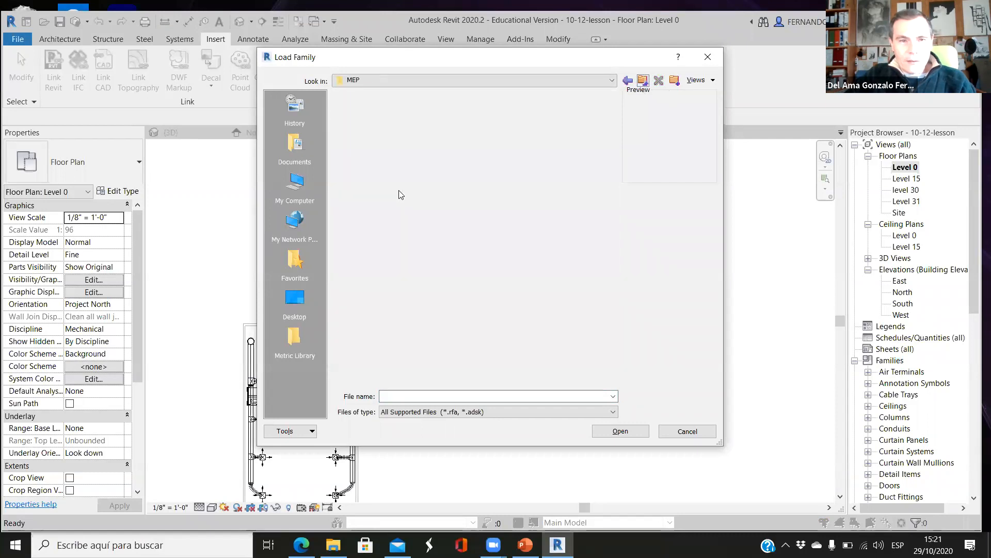
left_click(364, 126)
double_click(364, 126)
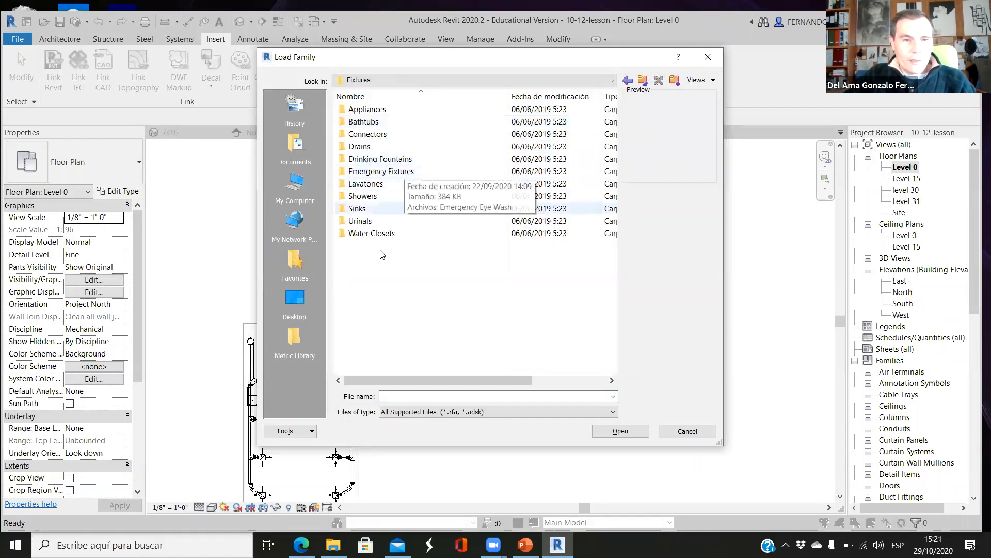
double_click(364, 121)
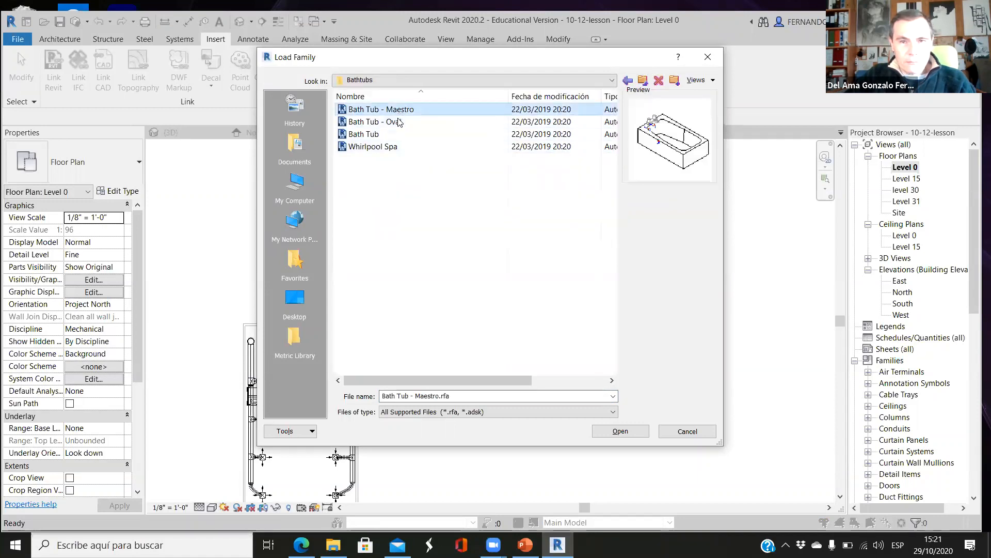
left_click(395, 122)
left_click(392, 146)
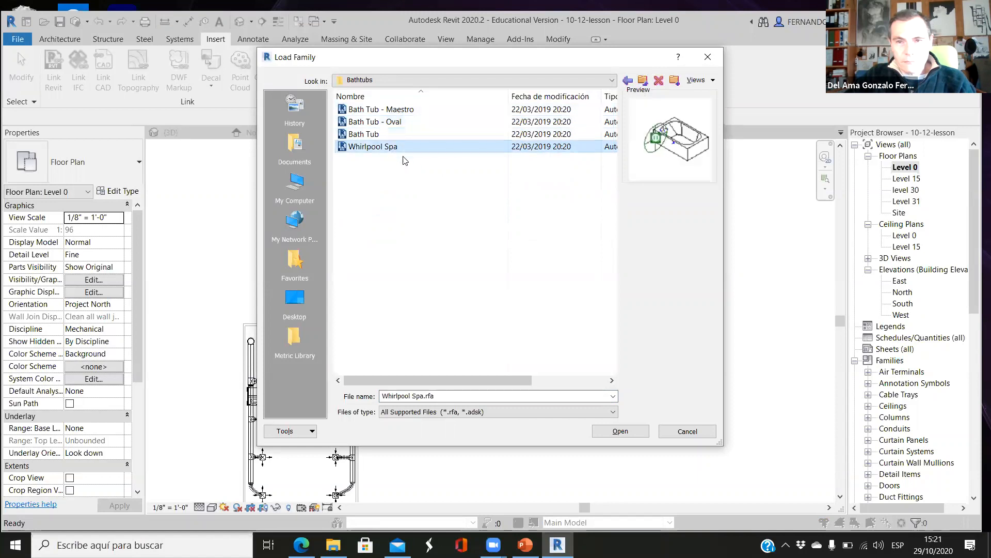
Preview the recessed and semi-recessed drinking fountain families in the Drinking Fountains folder, and close the family browser without loading any
left_click(648, 82)
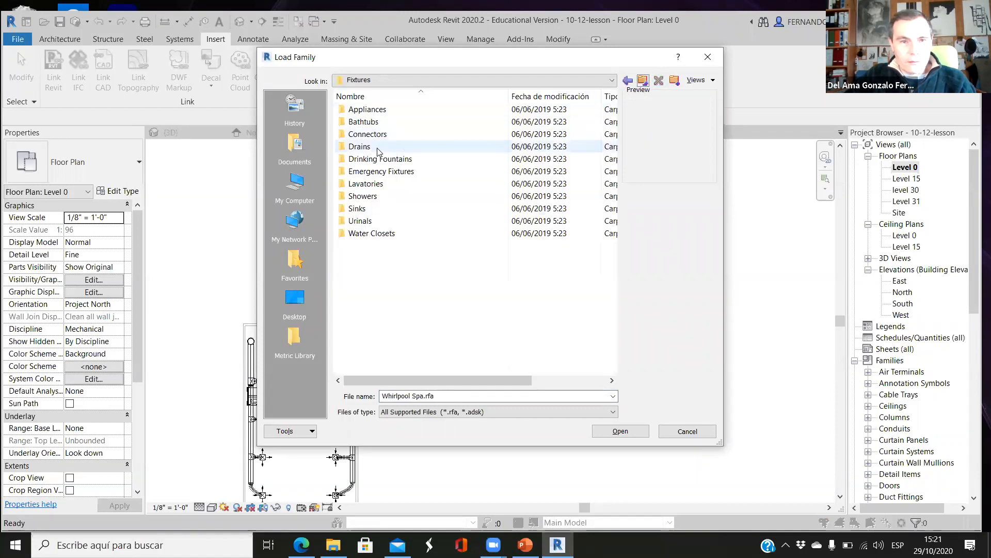
double_click(380, 161)
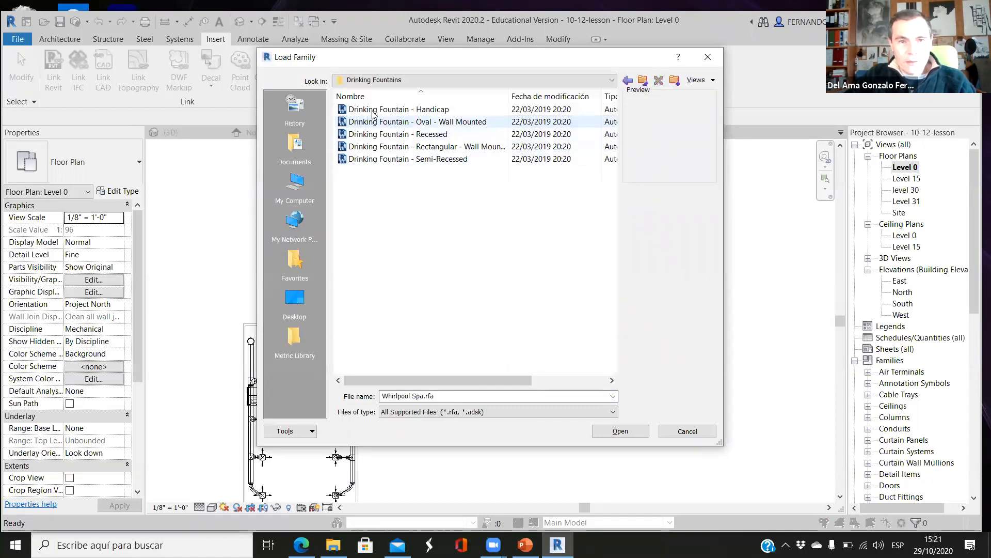
left_click(378, 135)
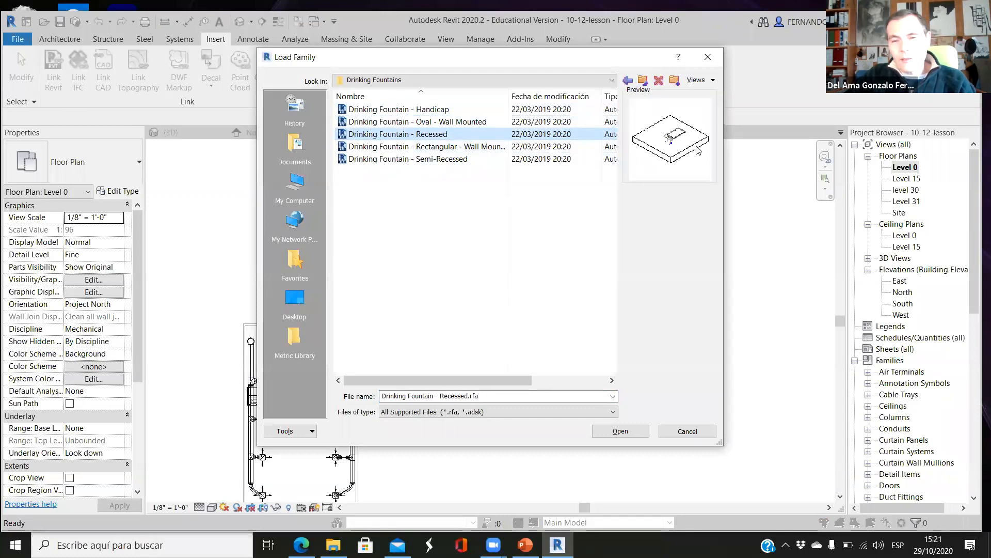
left_click(432, 160)
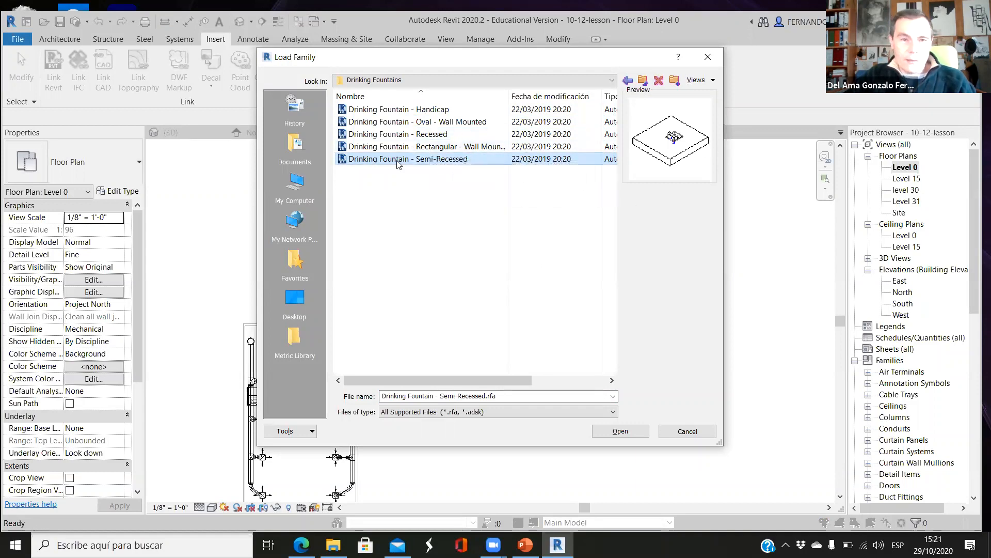
left_click(690, 429)
Preview the sink families in the MEP library's Fixtures > Sinks folder and load Sink - Work
left_click(537, 73)
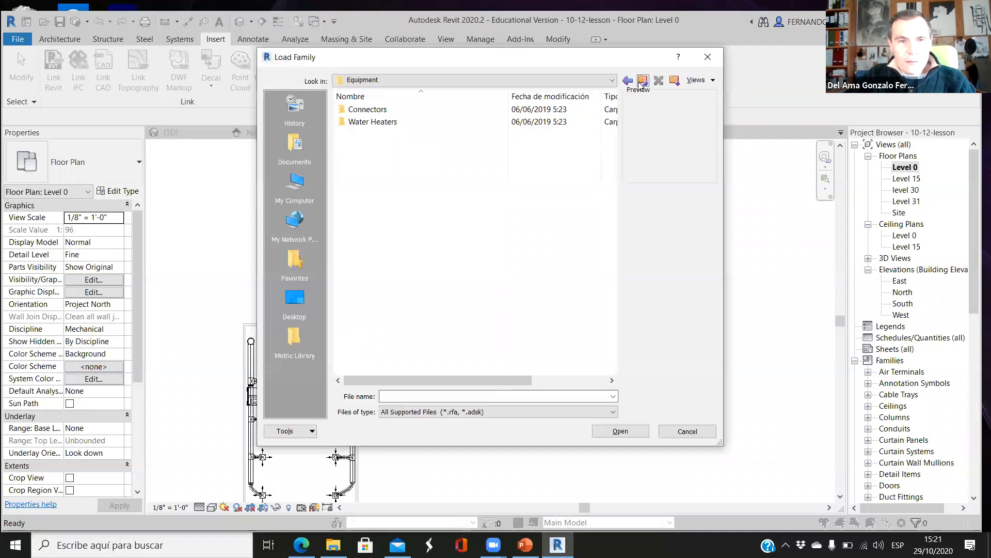
left_click(641, 81)
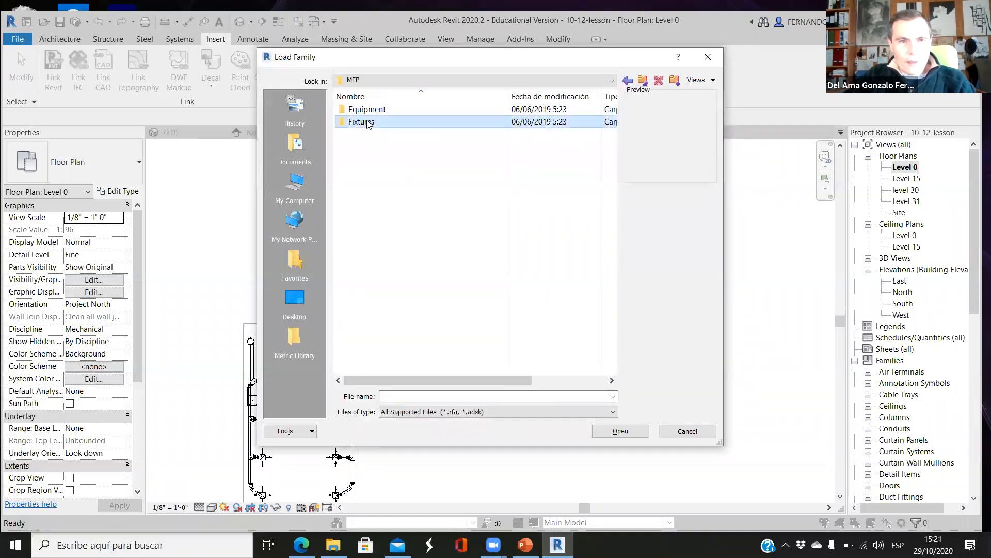
double_click(368, 123)
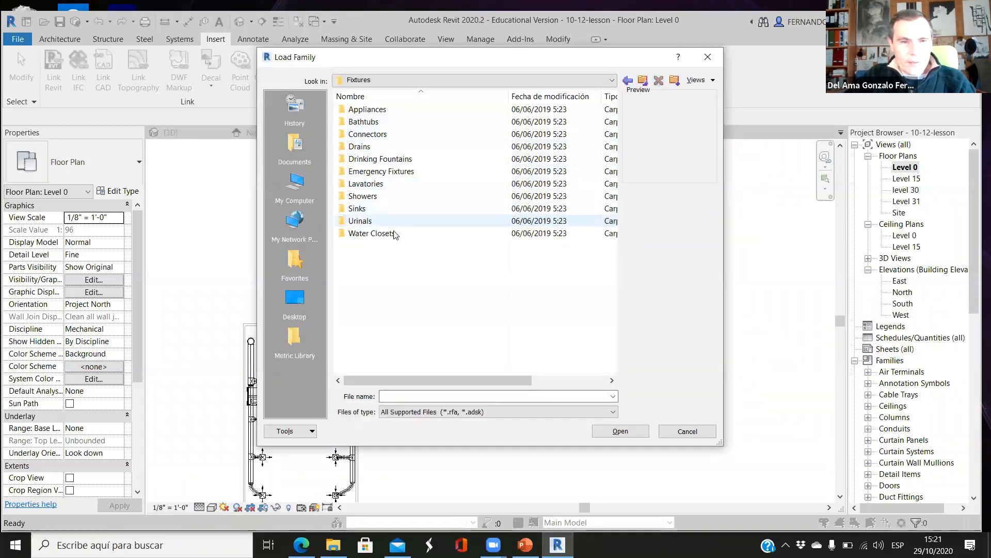
double_click(362, 209)
left_click(383, 109)
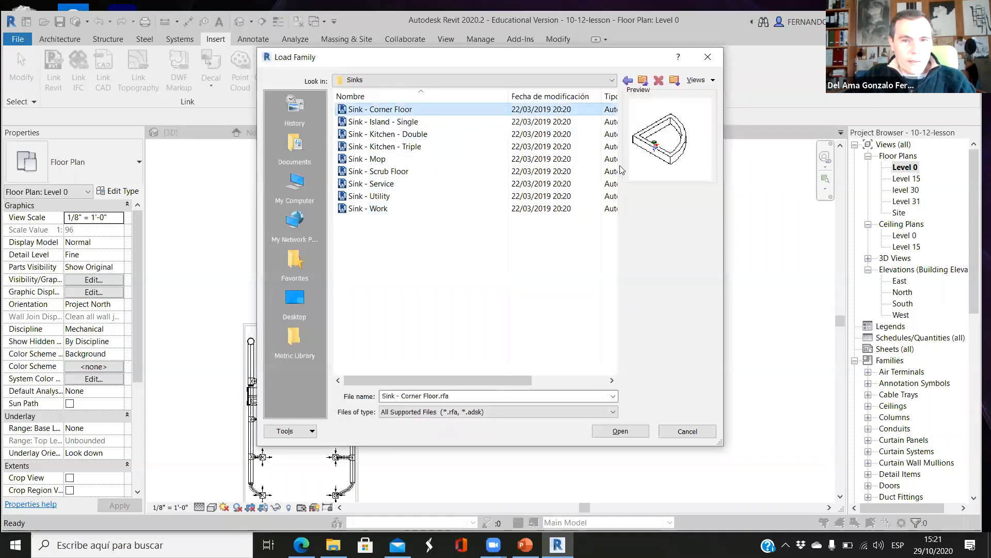
key("Down")
key("Down")
key("Down")
key("Down")
key("Down")
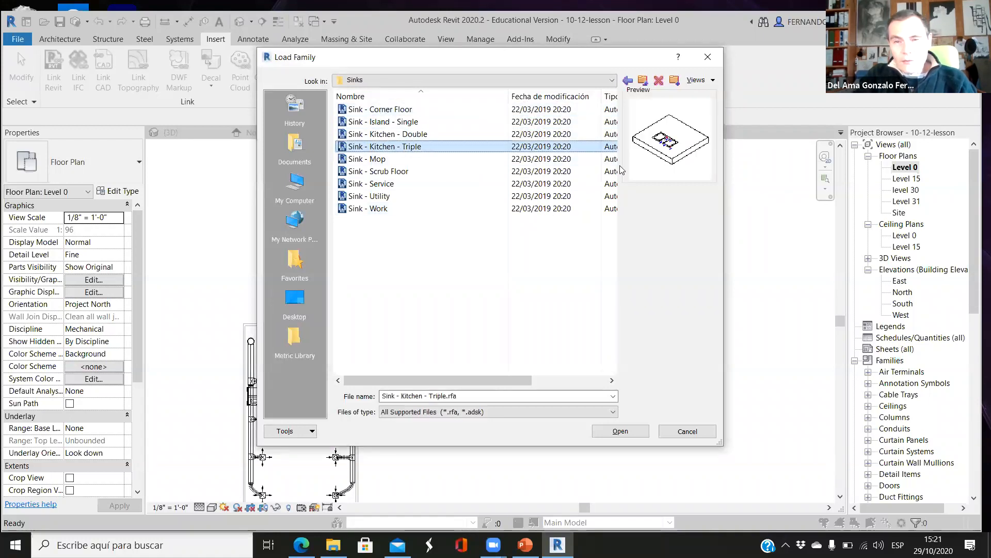
key("Down")
key("Down")
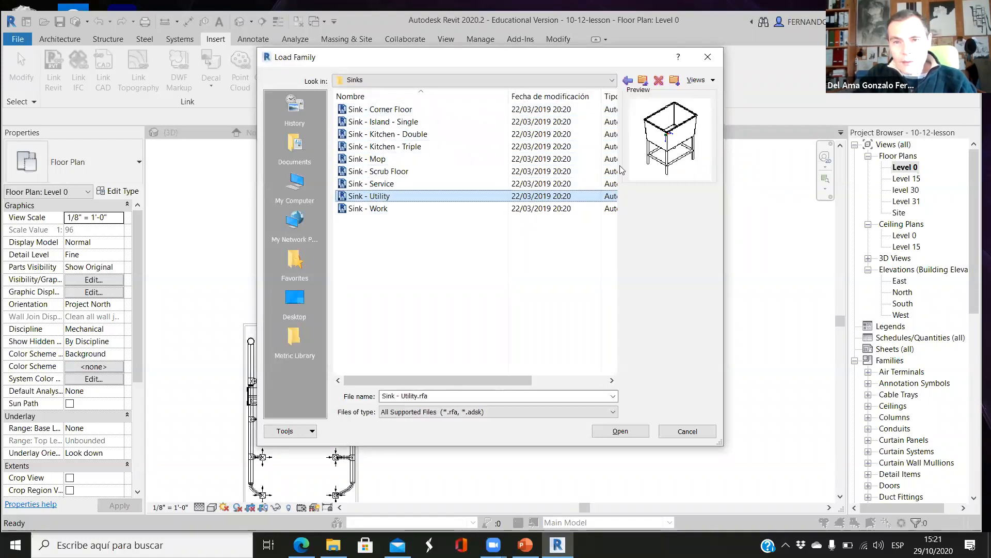
key("Down")
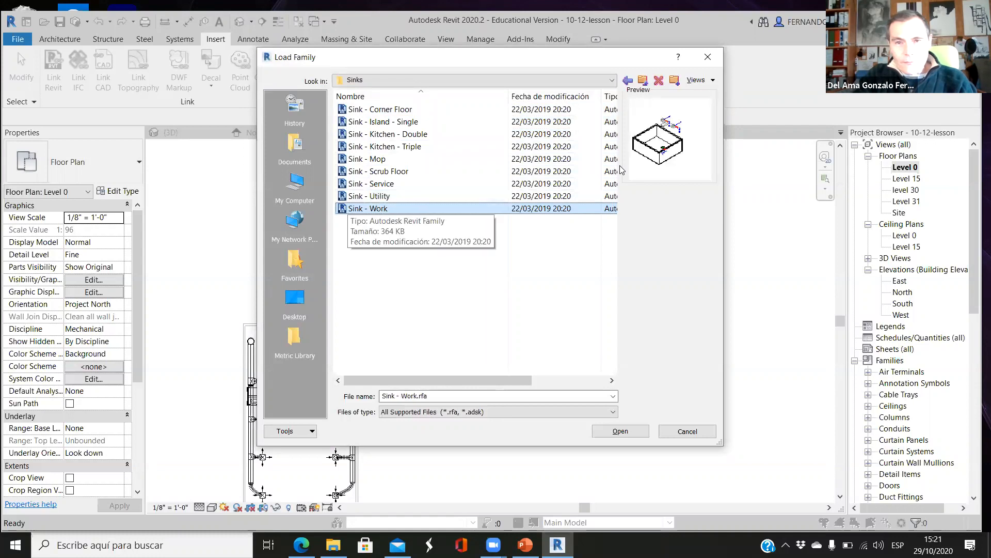
key("Up")
key("Up")
key("Up")
key("Up")
key("Up")
key("Up")
key("Down")
key("Down")
key("Down")
key("Down")
key("Down")
key("Down")
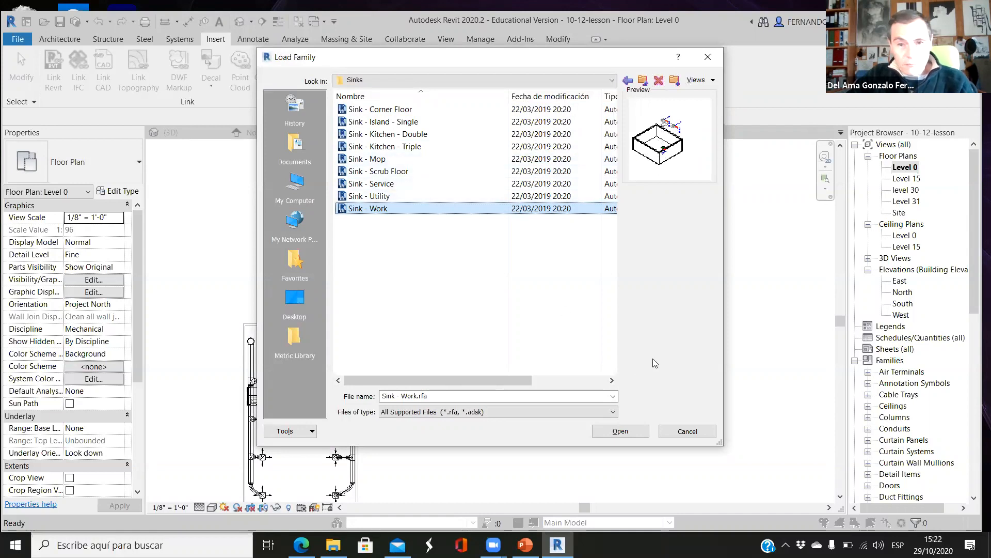
left_click(620, 430)
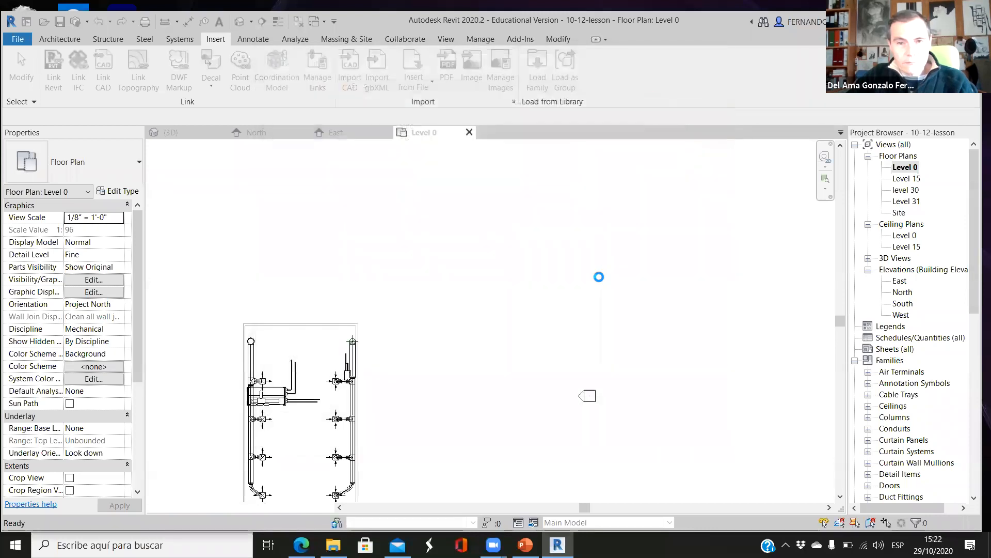
Compare the urinal families in the Fixtures > Urinals folder and load Urinal - Wall Hung
left_click(537, 67)
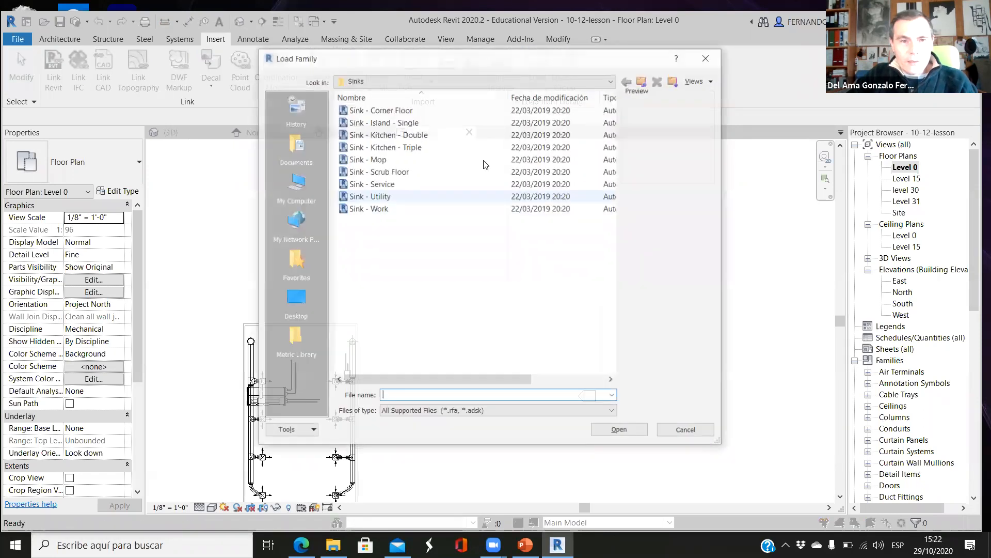
double_click(360, 218)
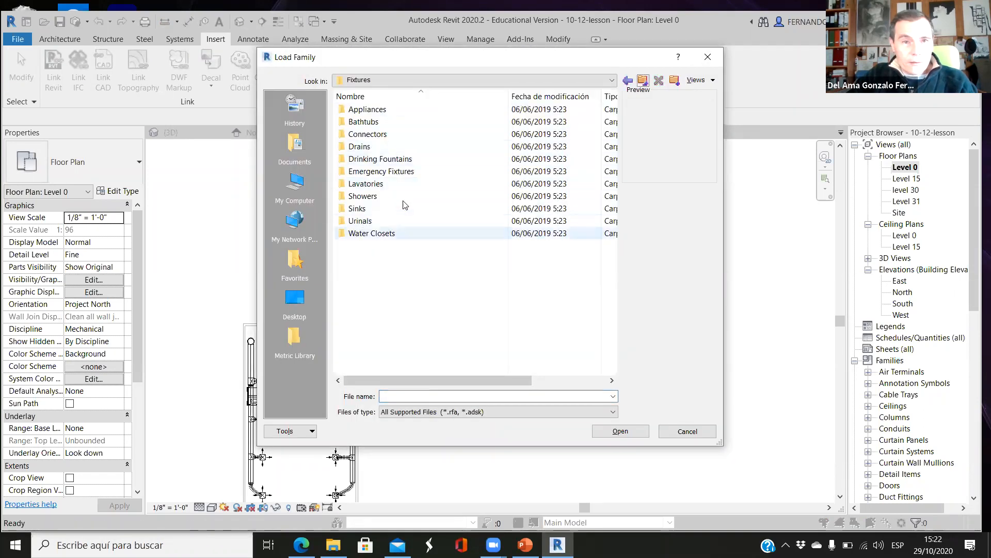
key("Down")
key("Down")
key("Down")
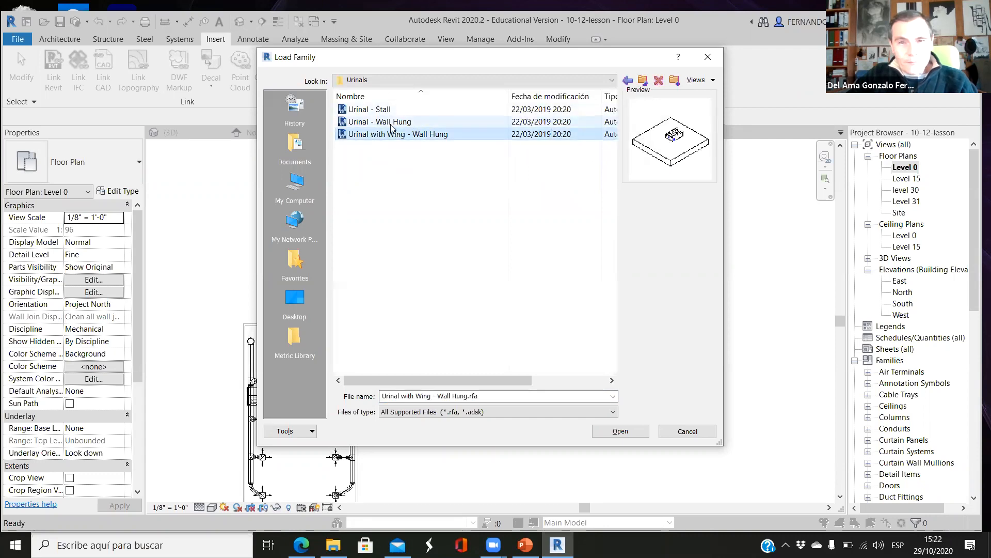
left_click(378, 122)
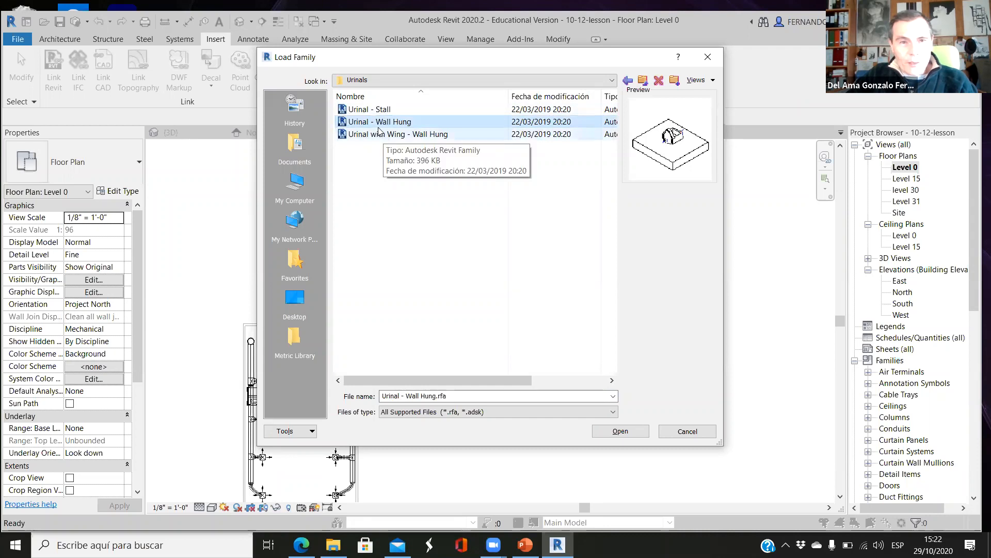
left_click(377, 110)
left_click(378, 123)
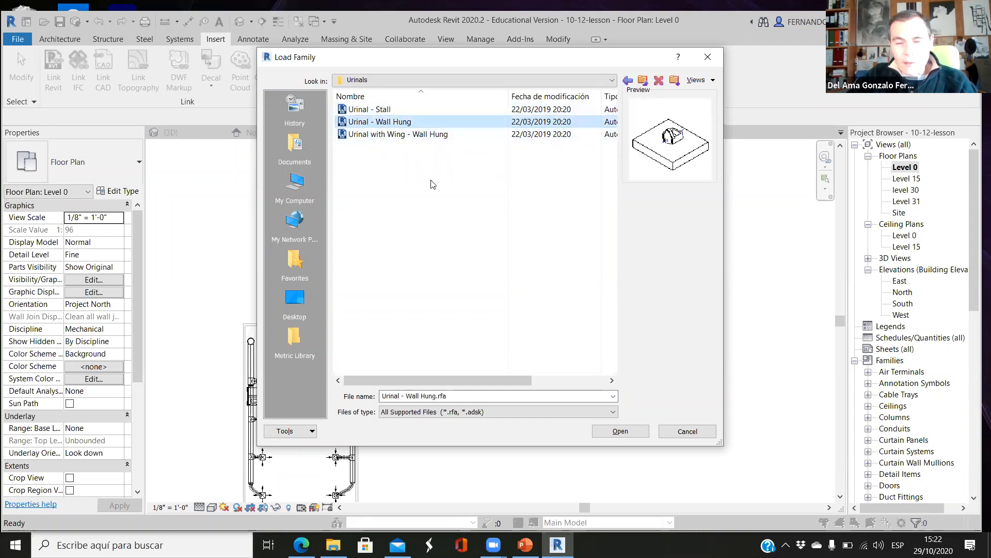
left_click(380, 134)
left_click(378, 110)
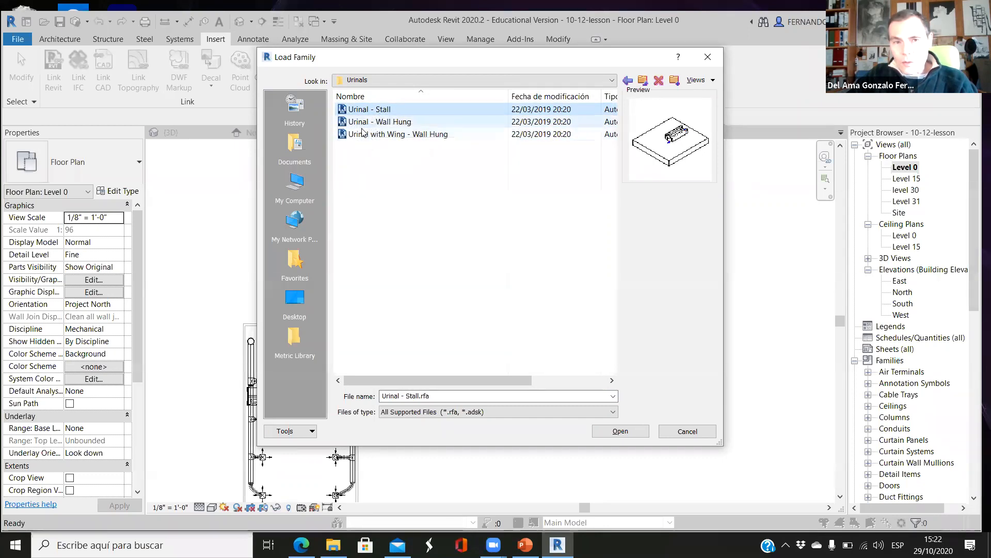
left_click(381, 122)
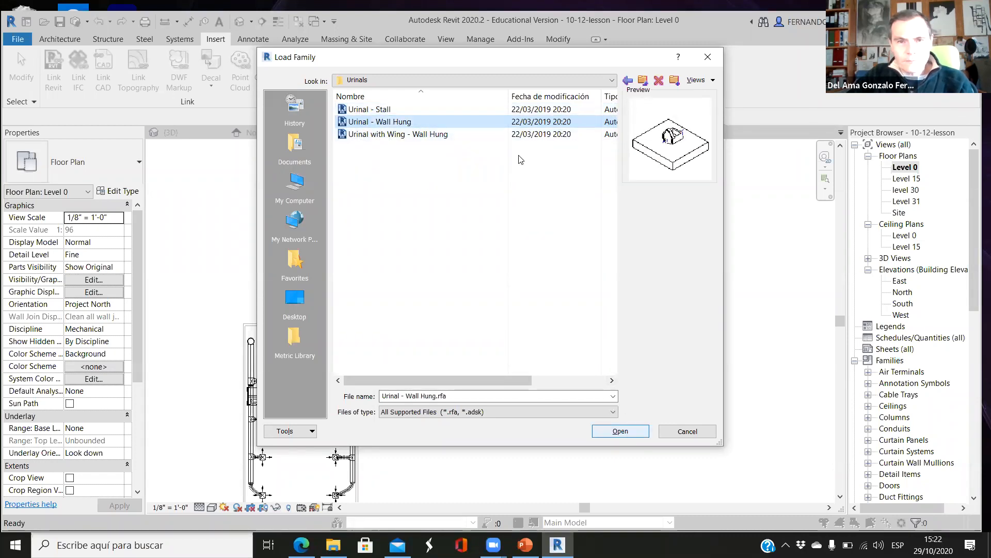
left_click(620, 432)
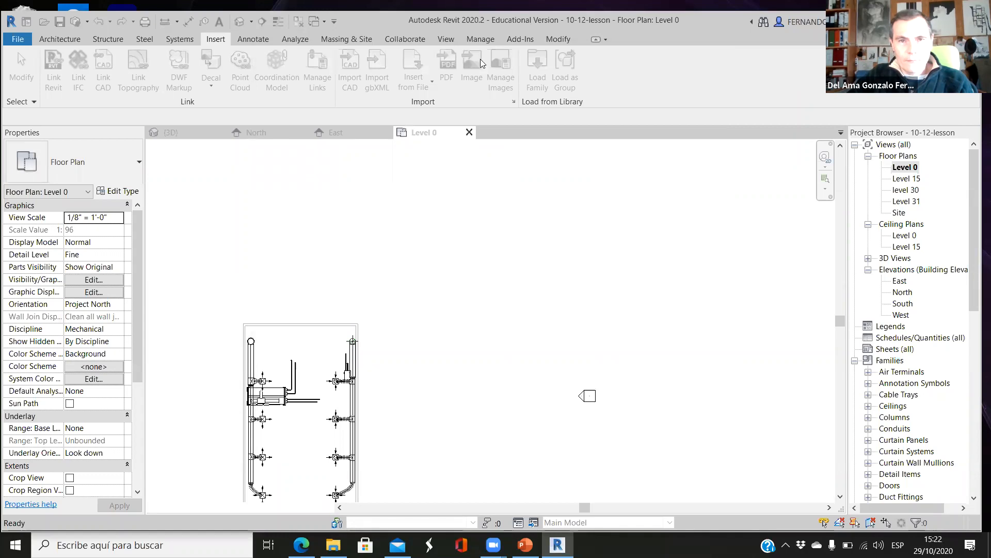
Compare the water closet families in the Fixtures > Water Closets folder and load Water Closet - Flush Valve - Floor Mounted
left_click(548, 64)
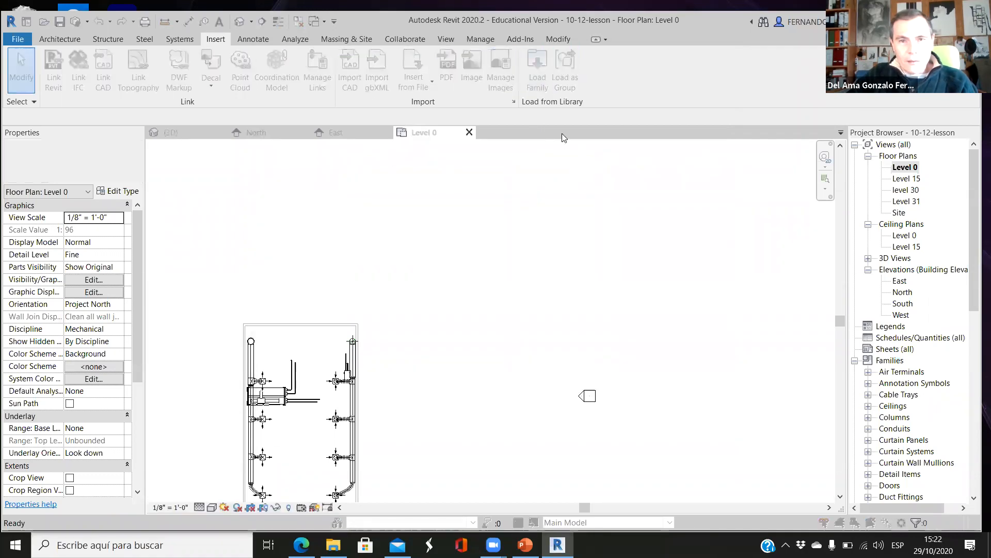
left_click(639, 83)
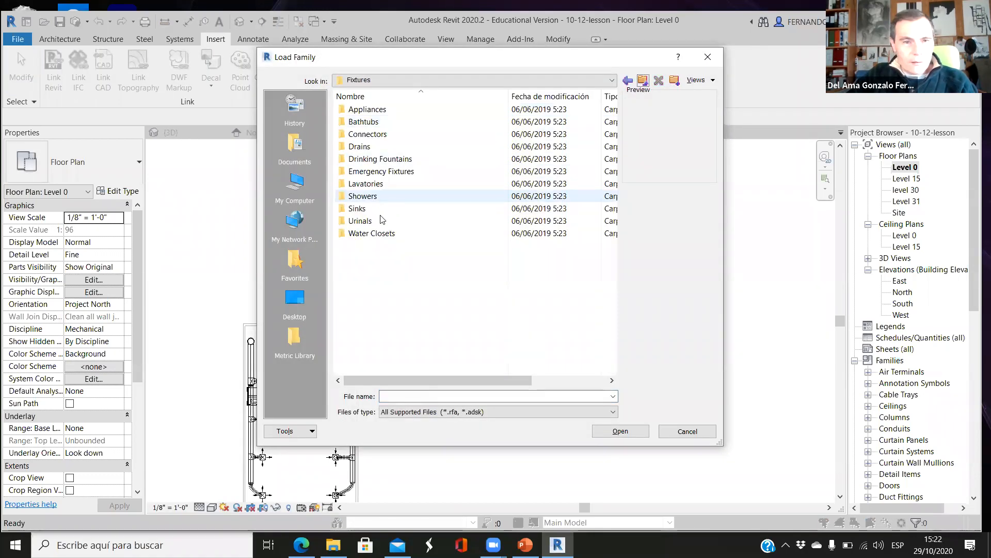
double_click(371, 233)
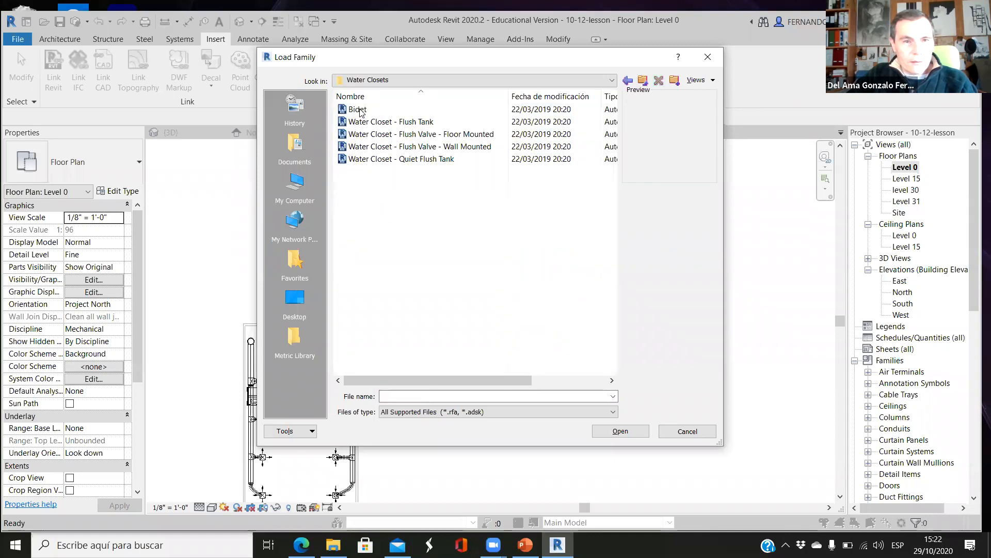
left_click(357, 109)
left_click(367, 122)
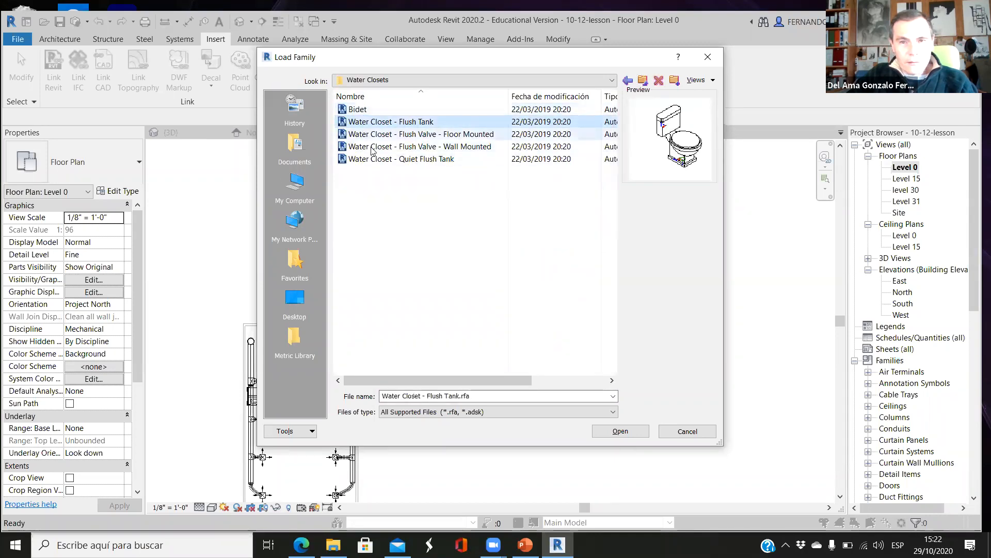
key("Down")
key("Down")
key("Down")
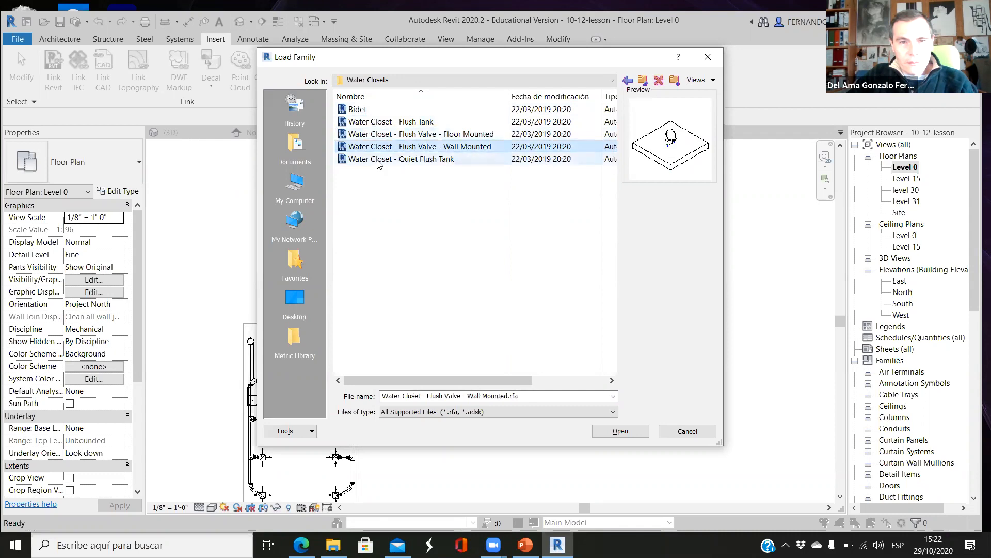
key("Up")
key("Up")
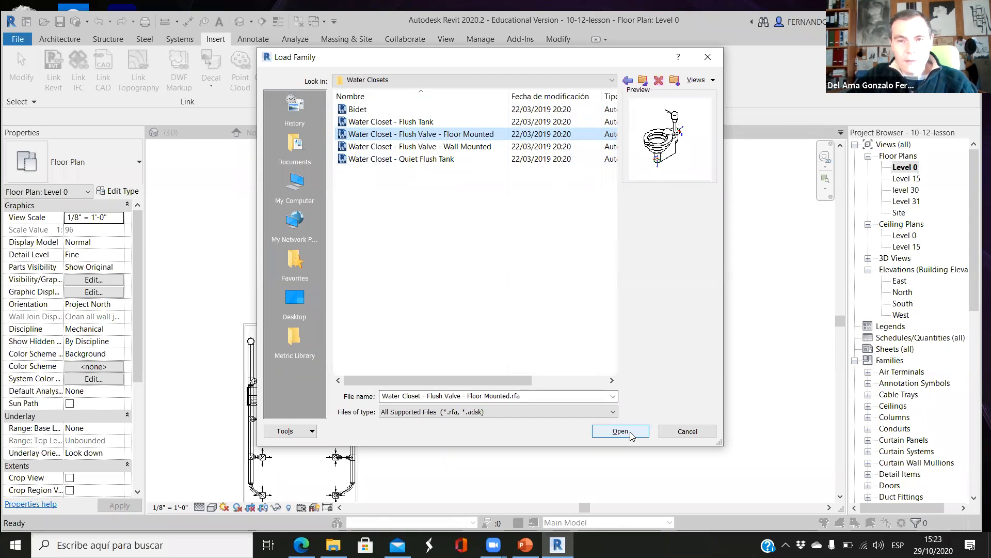
key("Return")
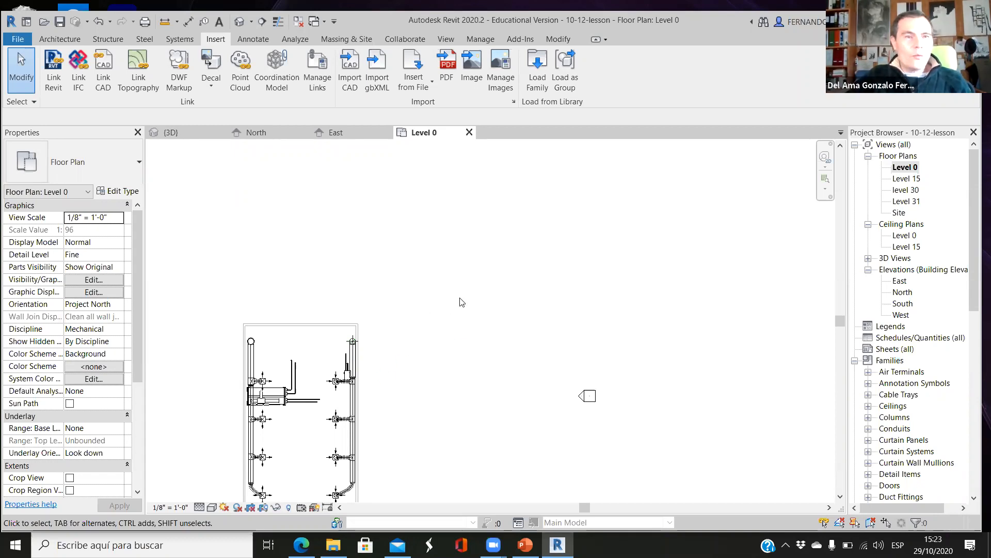
Draw three chained Generic - 5" walls up to Level 15, northeast of the existing room, as a west-open U about 55'-6" long
left_click(60, 40)
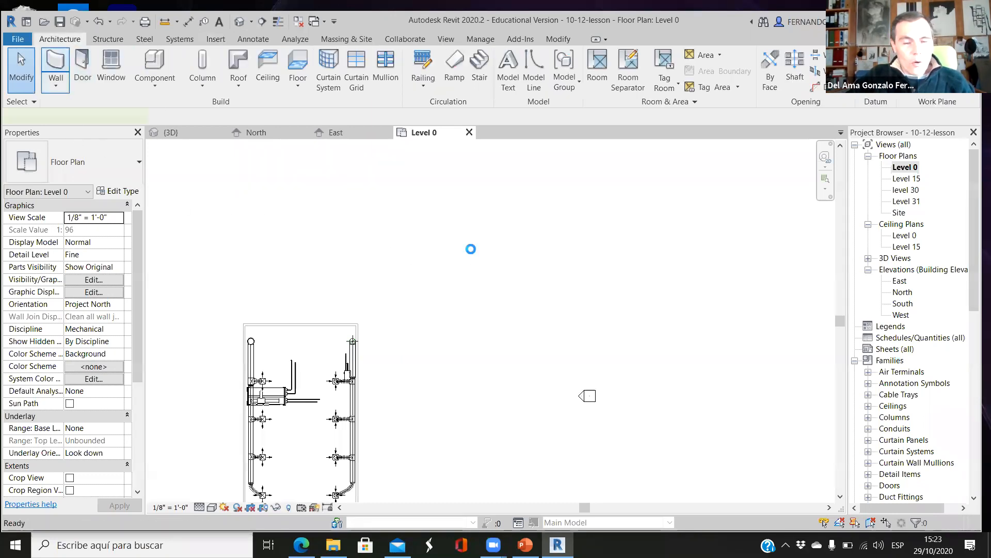
key("w")
key("a")
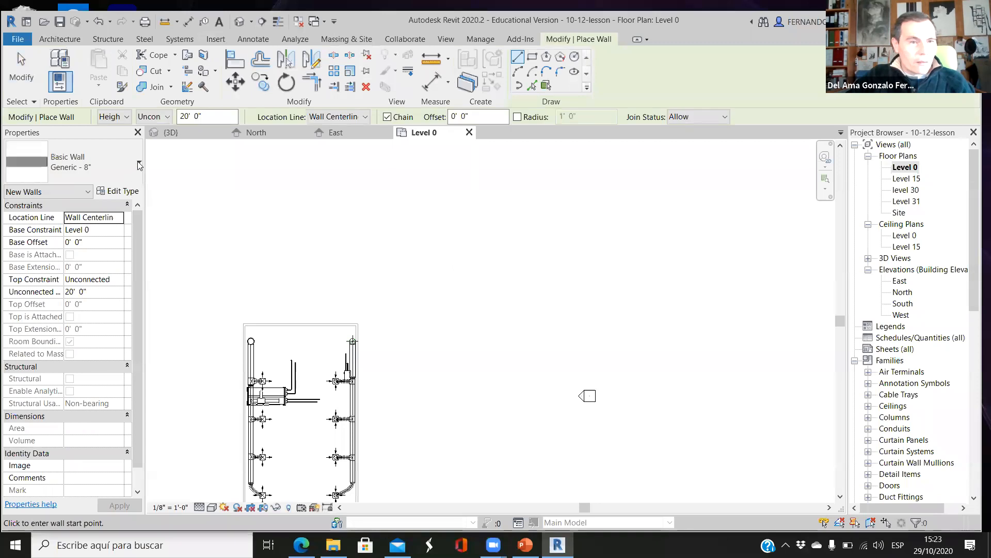
left_click(78, 161)
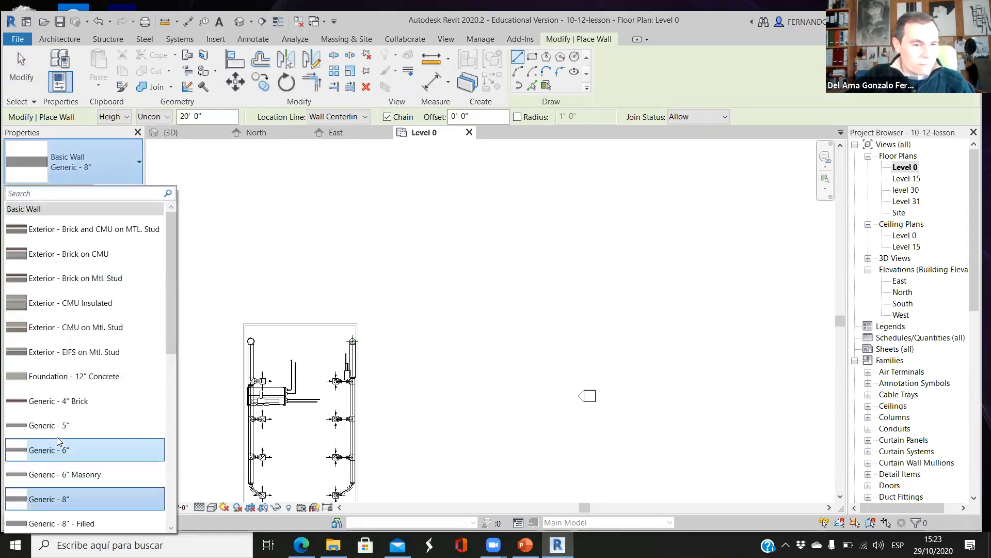
left_click(102, 425)
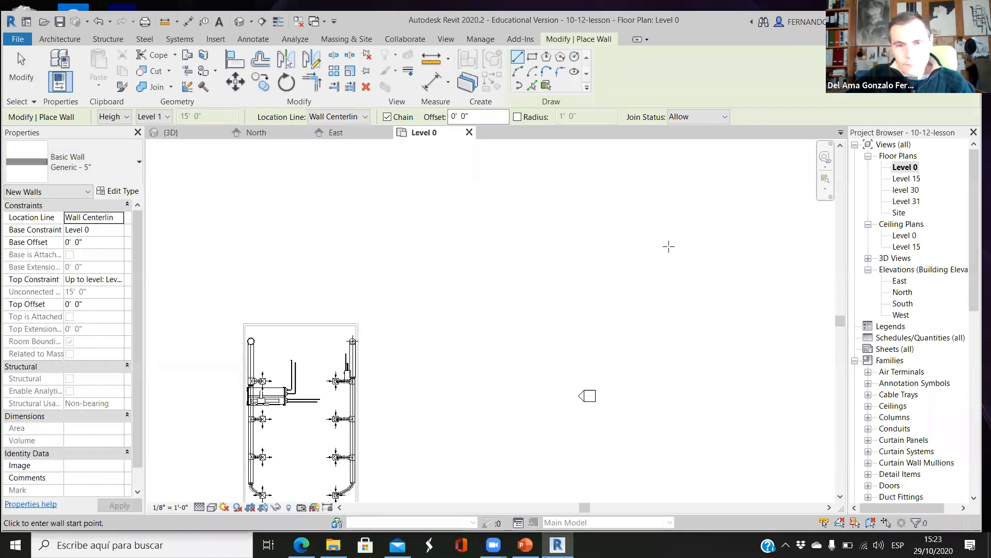
left_click(514, 242)
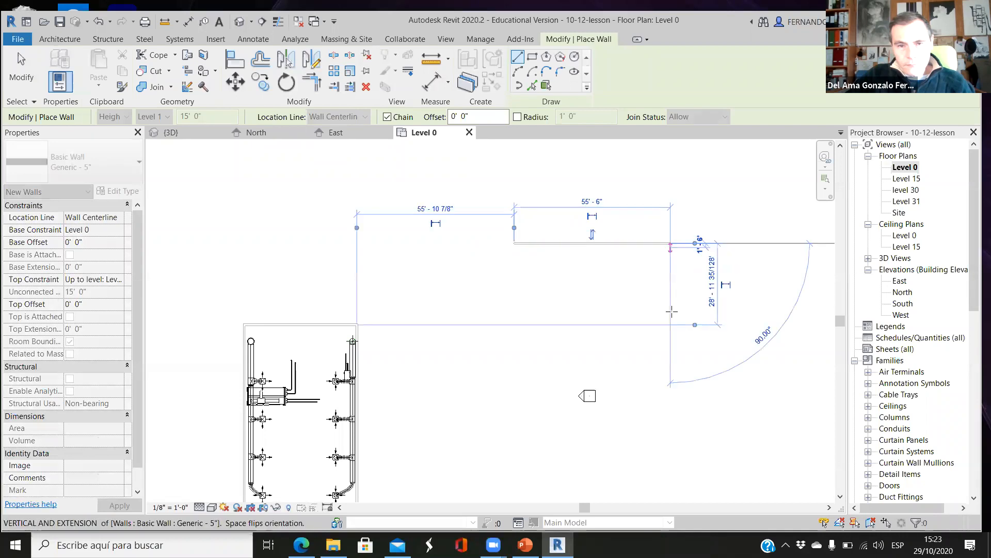
left_click(671, 305)
left_click(581, 168)
left_click(514, 169)
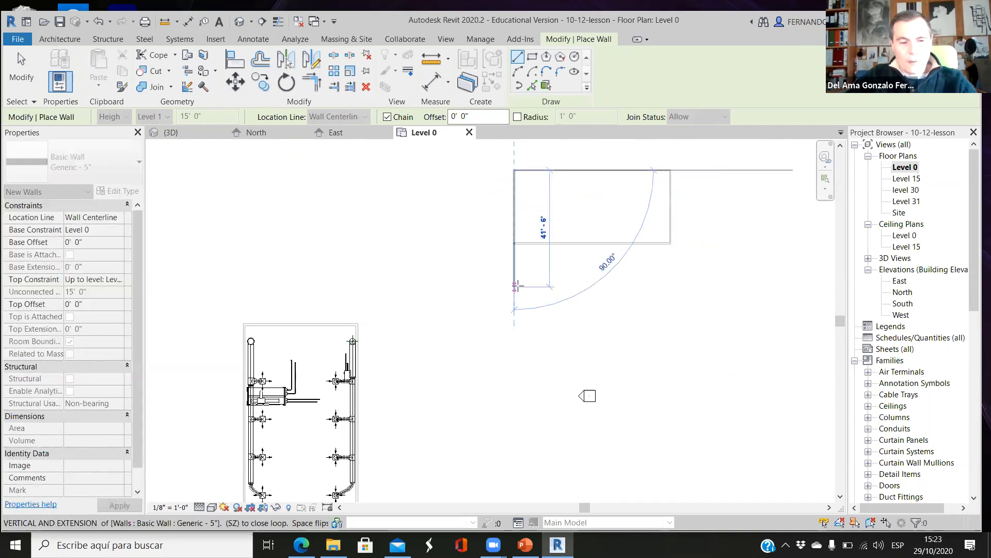
scroll(599, 164, "down", 1)
middle_click_drag(600, 164, 595, 225)
scroll(617, 238, "up", 5)
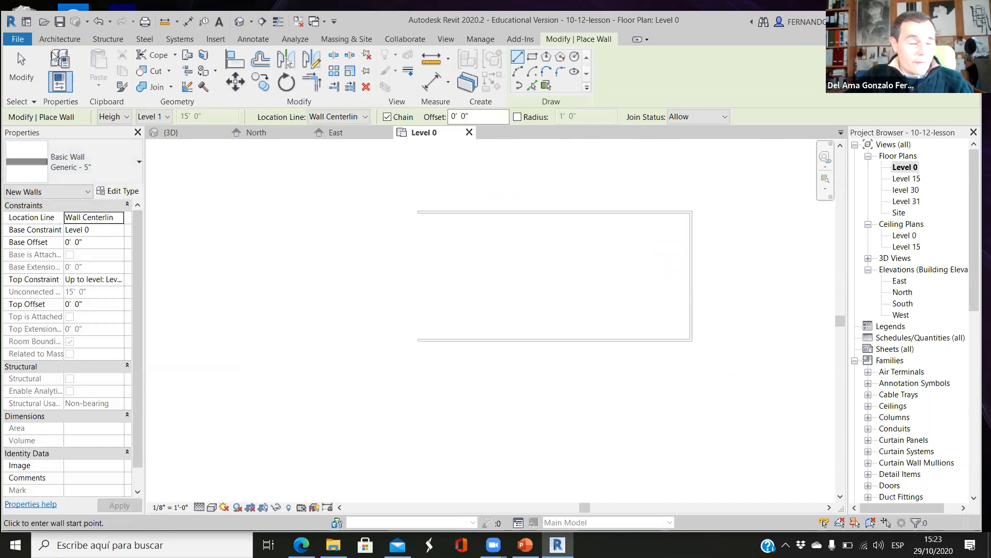
left_click(22, 70)
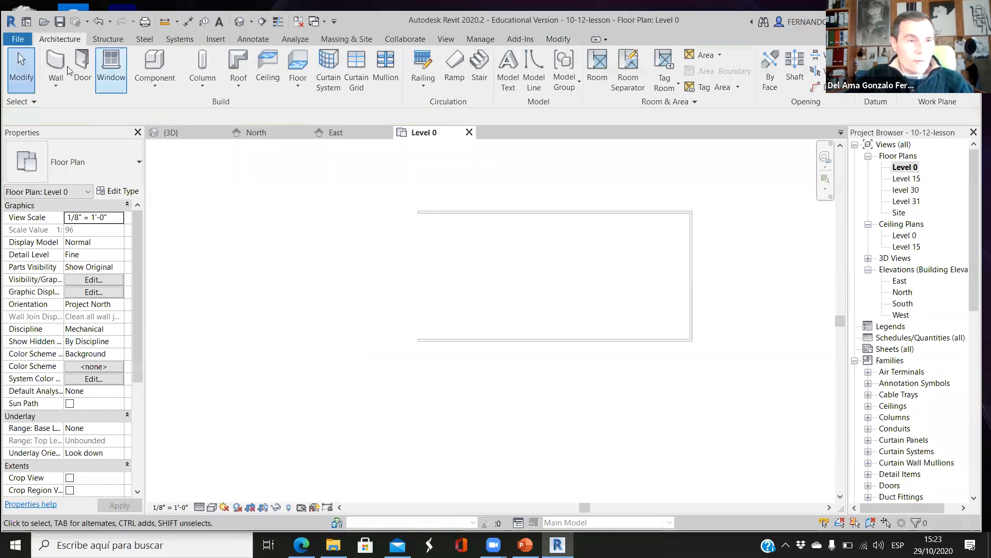
Move the elevation marker southeast of the new U-shaped walls farther east
left_click_drag(541, 182, 405, 348)
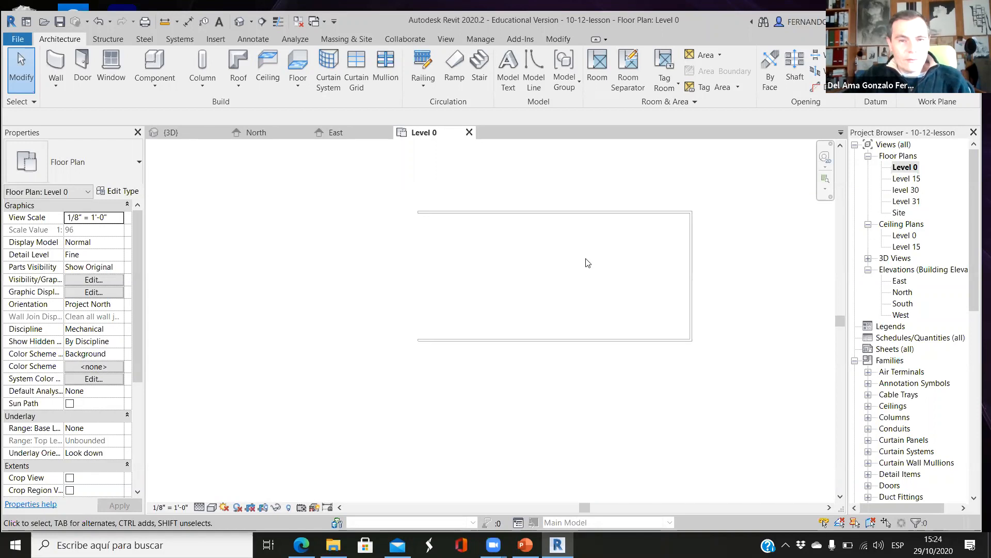
scroll(563, 248, "down", 1)
scroll(596, 263, "down", 3)
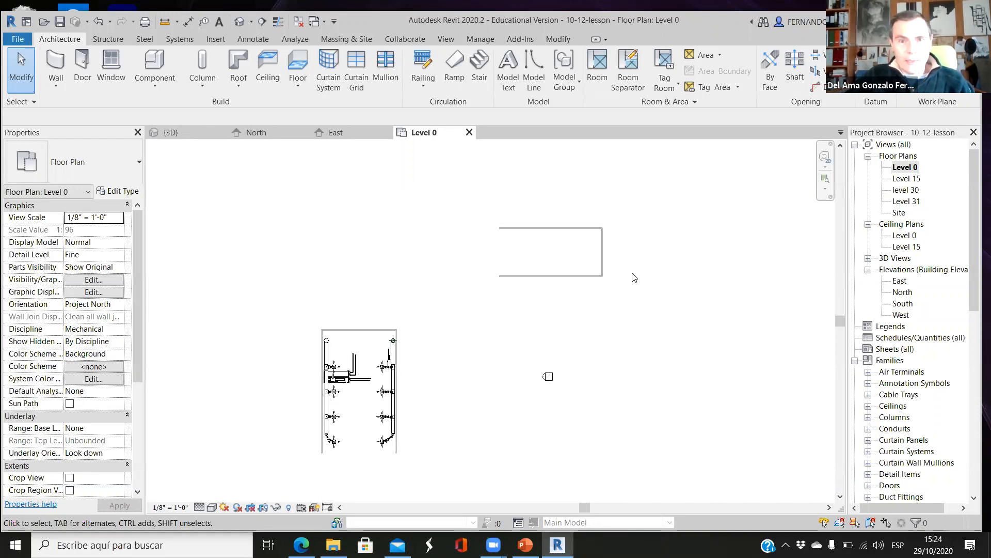
scroll(576, 292, "up", 1)
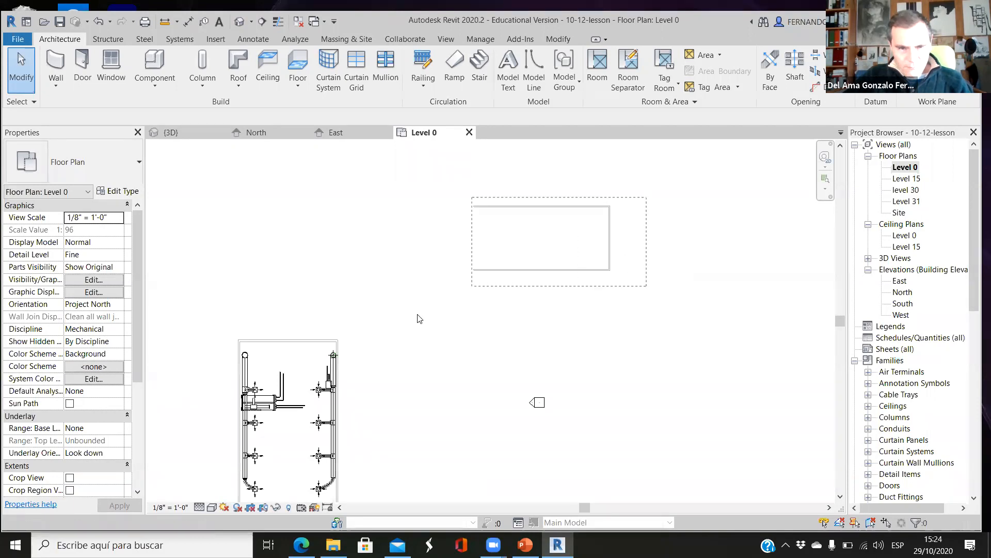
scroll(354, 256, "down", 1)
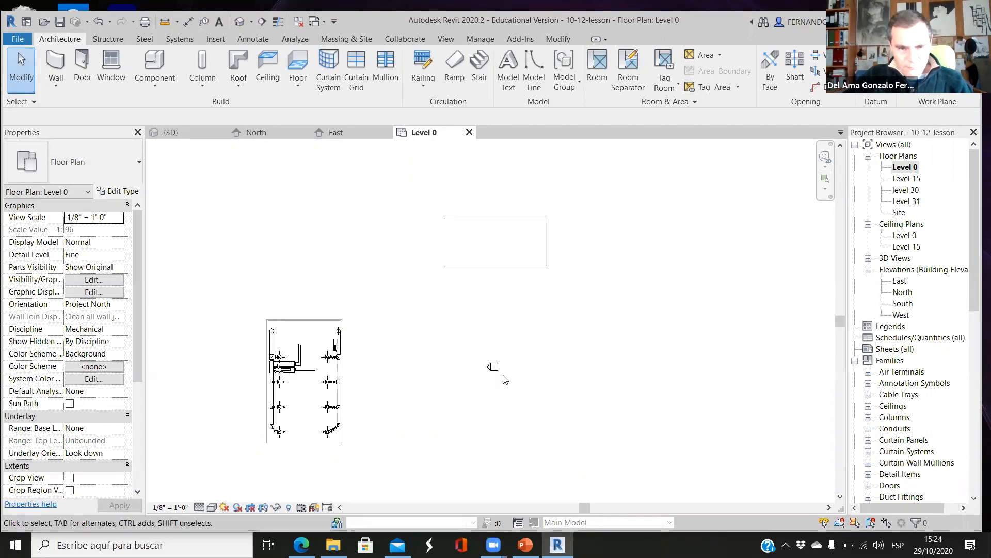
scroll(480, 361, "down", 1)
scroll(492, 373, "up", 1)
left_click_drag(488, 356, 686, 333)
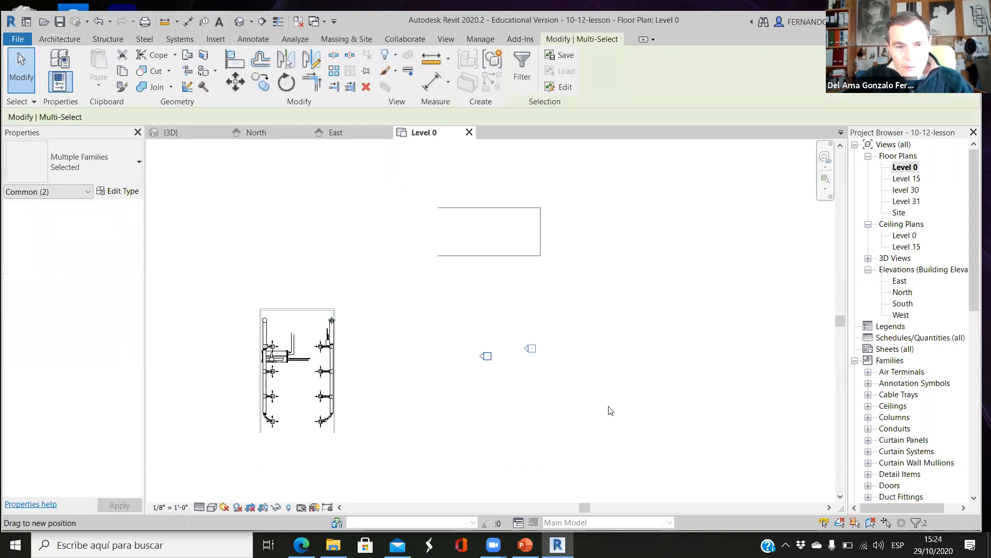
key("Escape")
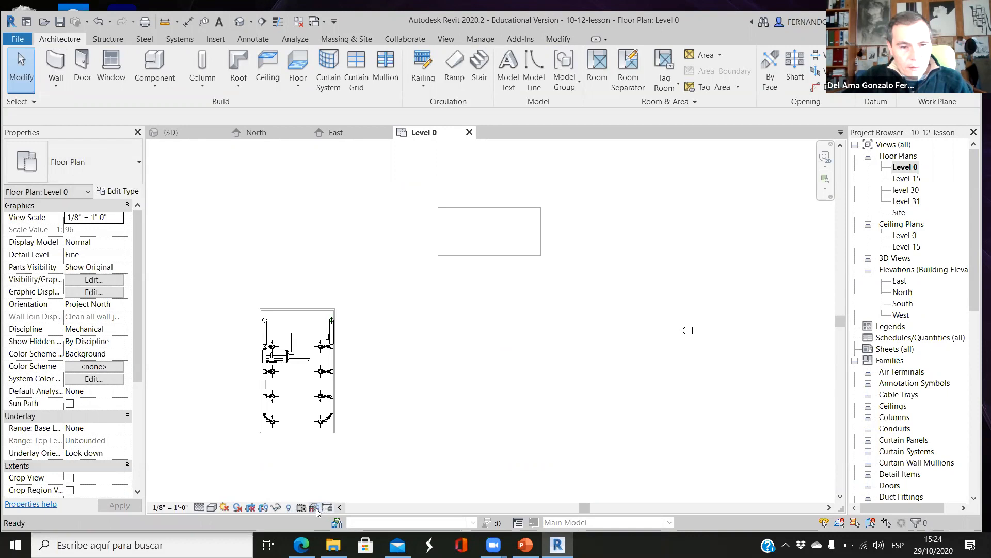
Reveal the hidden elements in the Level 0 plan and return to the normal display
left_click(288, 508)
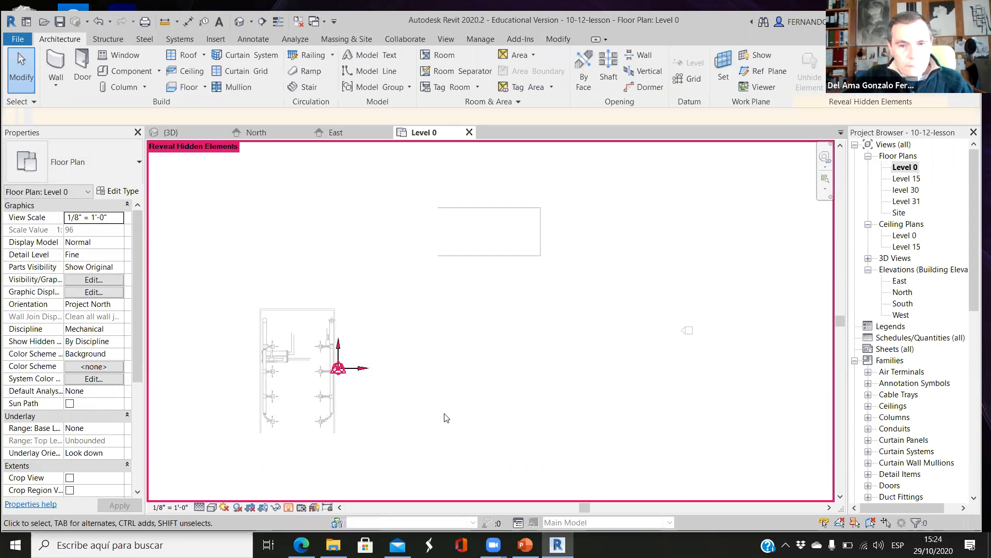
scroll(413, 426, "down", 2)
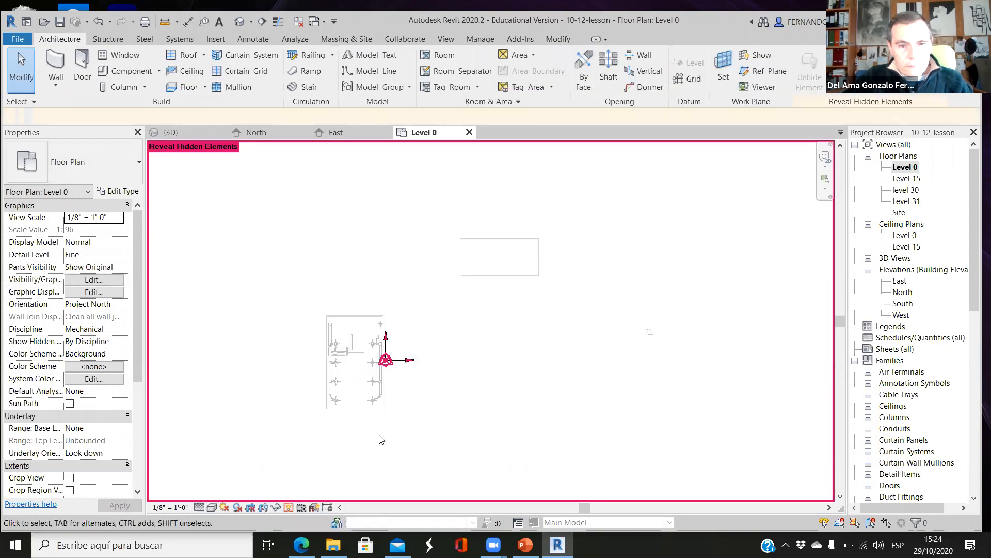
left_click(289, 509)
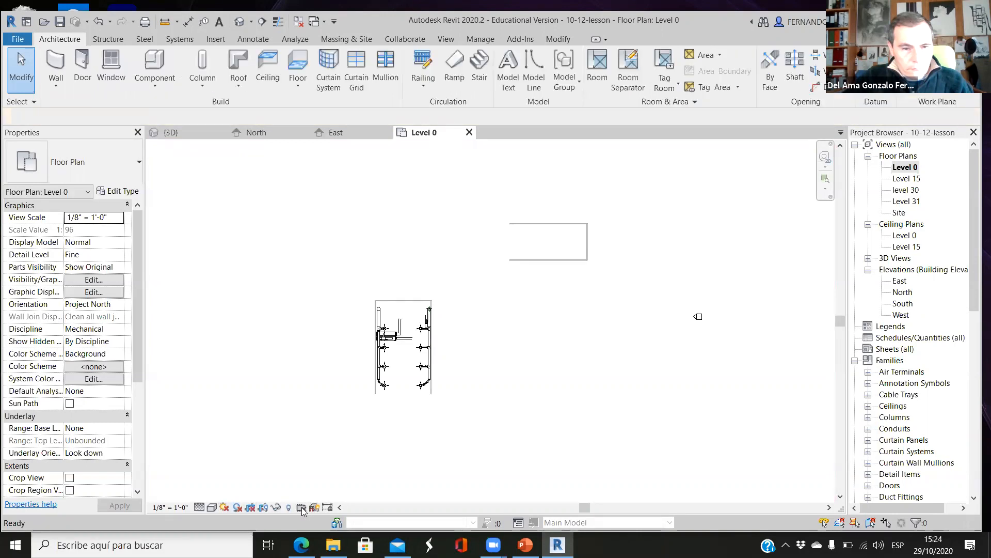
Crop the Level 0 plan with a region enlarged to the west, north and south, and hide the region's boundary
left_click(264, 507)
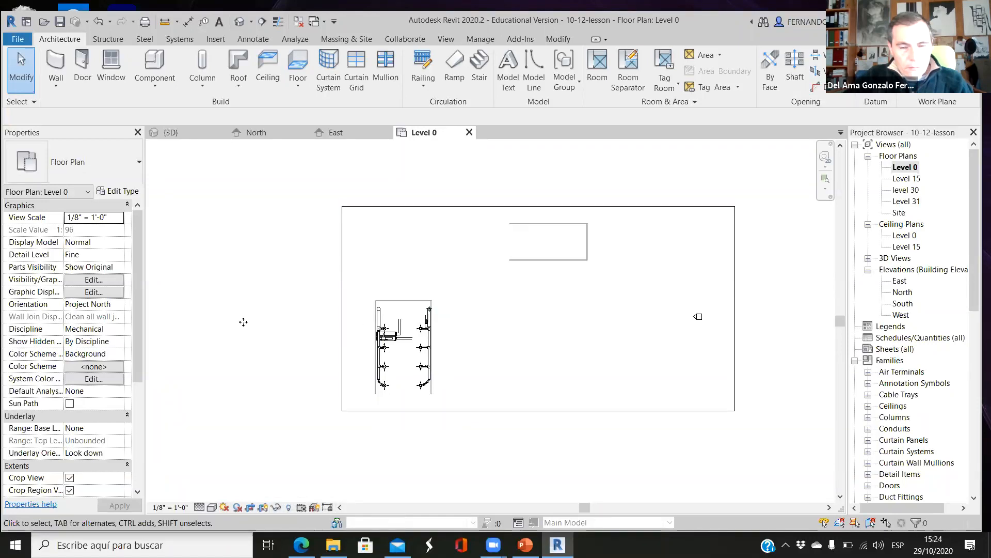
left_click(342, 298)
scroll(447, 250, "down", 1)
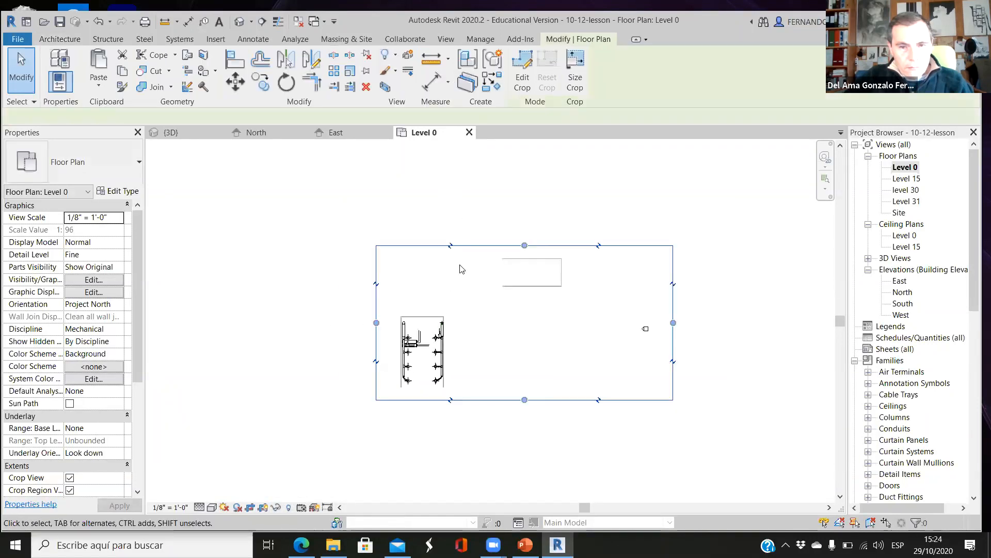
left_click_drag(376, 323, 206, 323)
left_click_drag(440, 245, 440, 166)
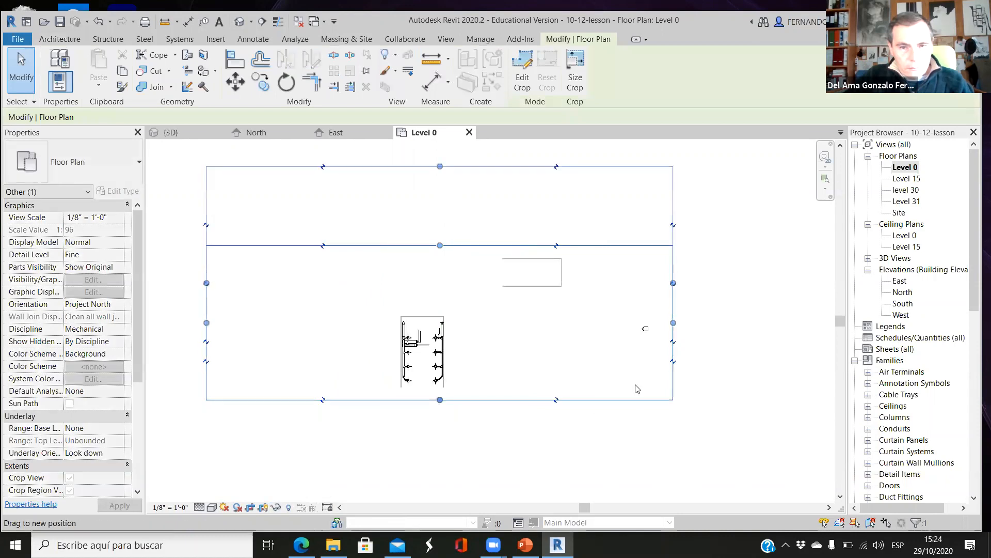
left_click_drag(439, 399, 440, 470)
left_click(301, 499)
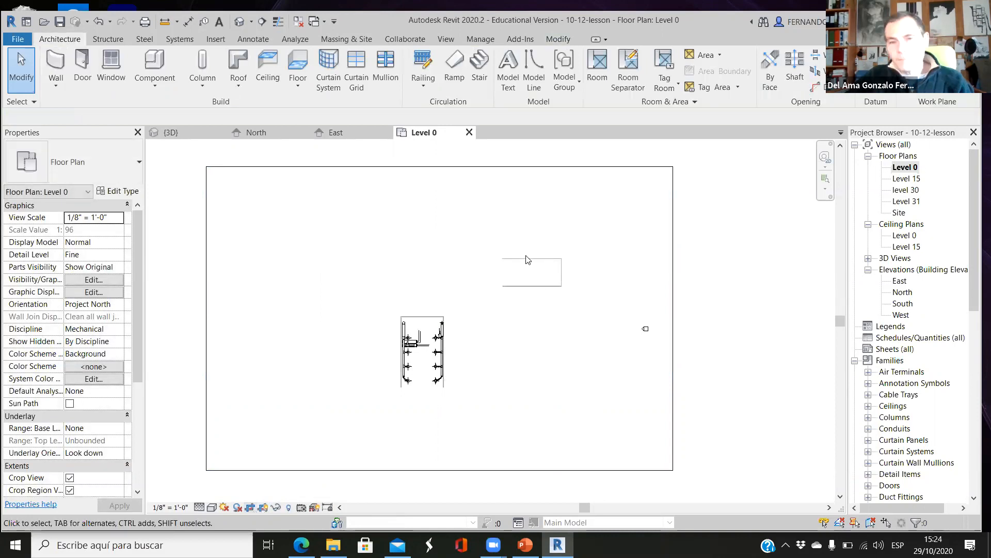
scroll(524, 247, "up", 3)
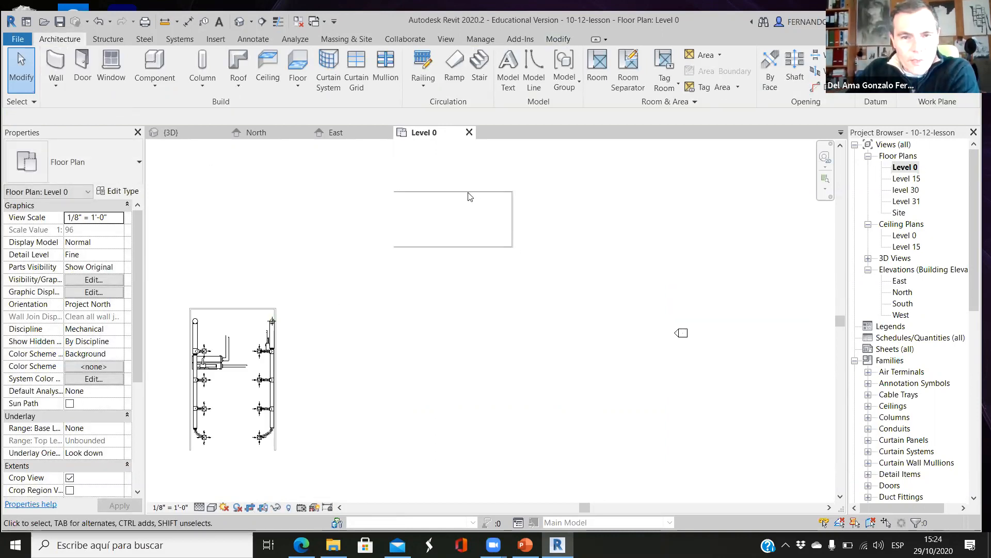
scroll(466, 254, "down", 3)
scroll(401, 269, "up", 6)
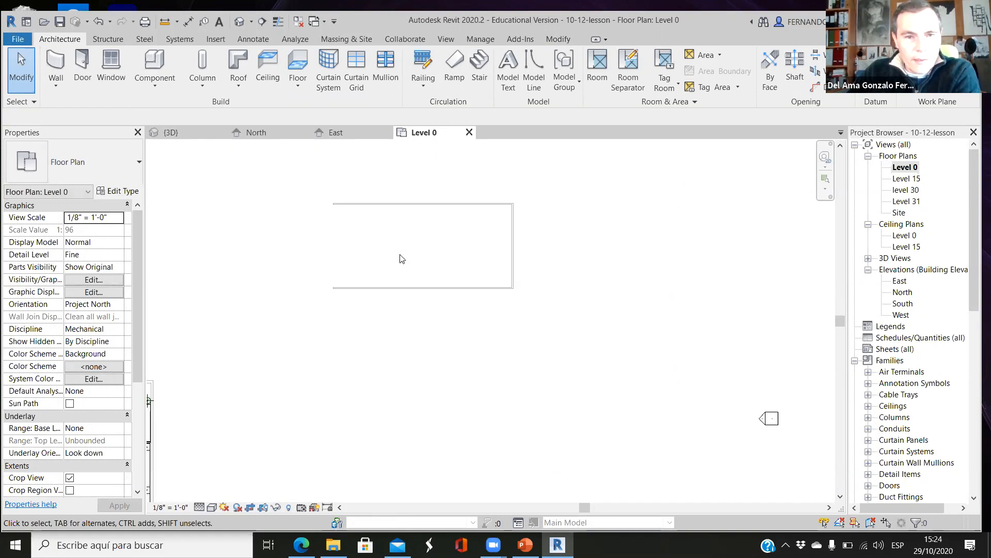
scroll(435, 219, "down", 3)
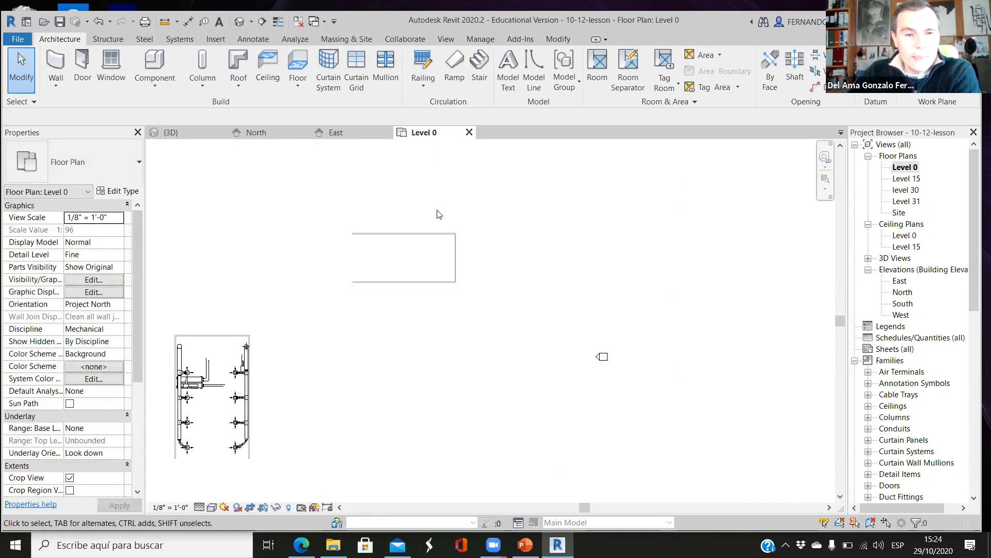
scroll(439, 215, "up", 3)
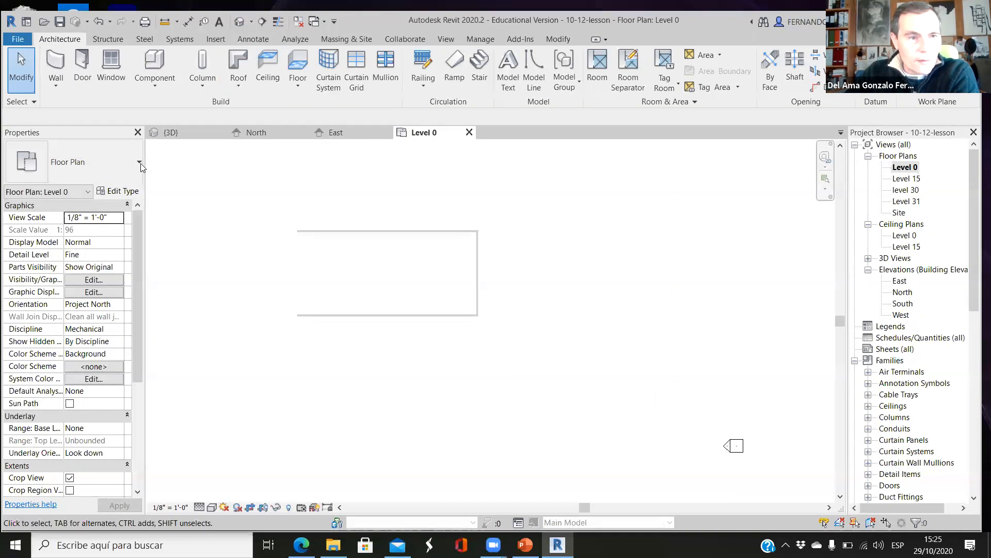
Place a Sink - Work 20"x18" inside the U-shaped walls, faucet side south, 26'-0" from their west end and 11'-6" from the south wall
key("p")
key("x")
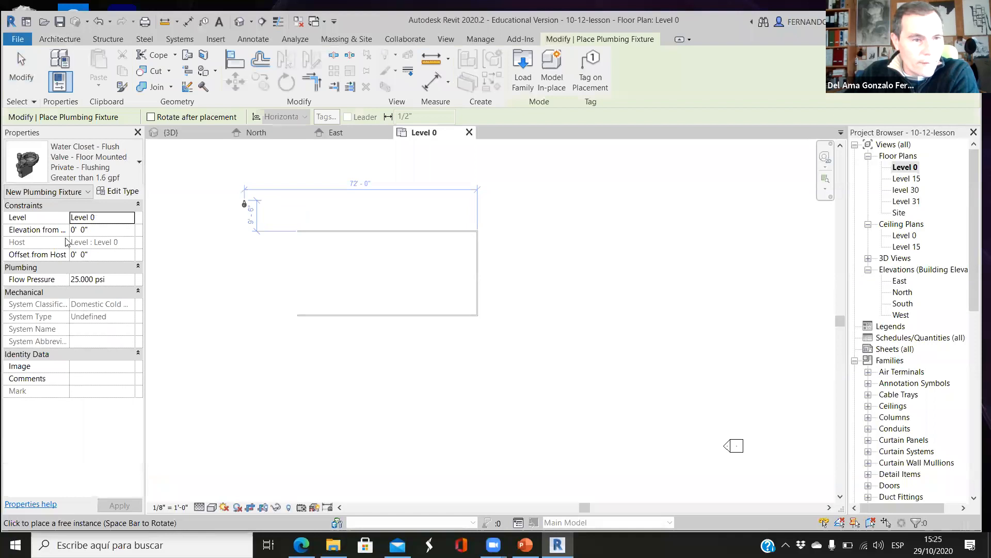
left_click(88, 163)
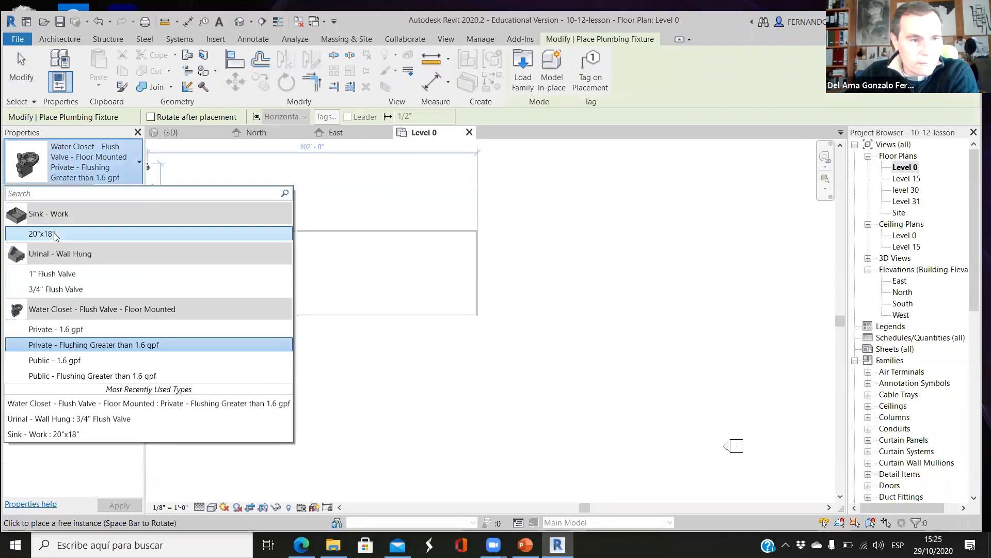
key("Return")
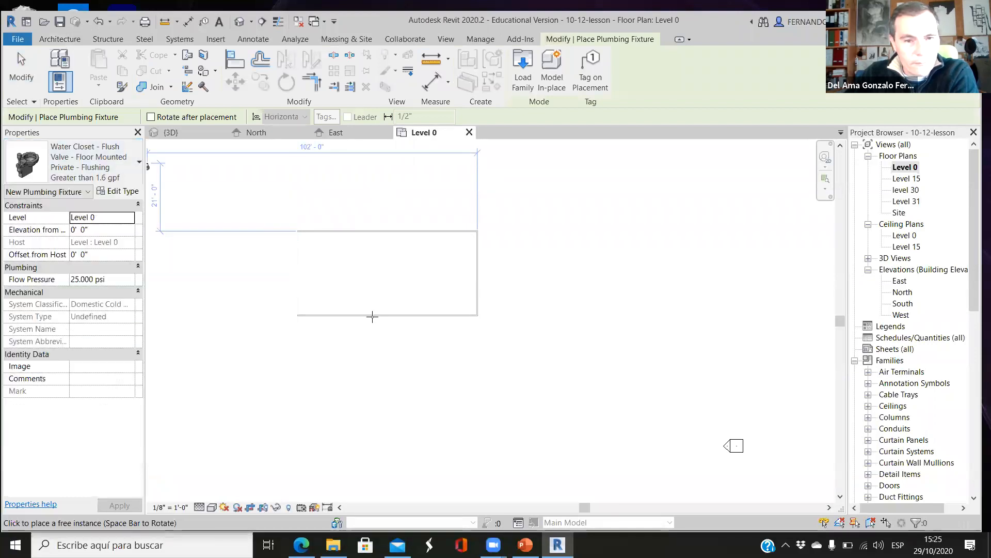
scroll(443, 279, "up", 4)
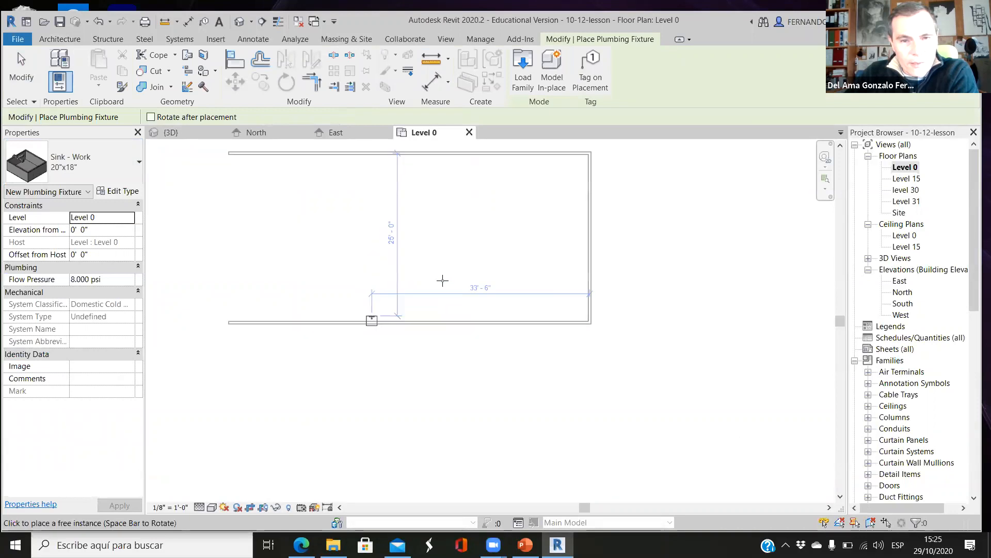
scroll(435, 294, "down", 4)
scroll(439, 279, "up", 2)
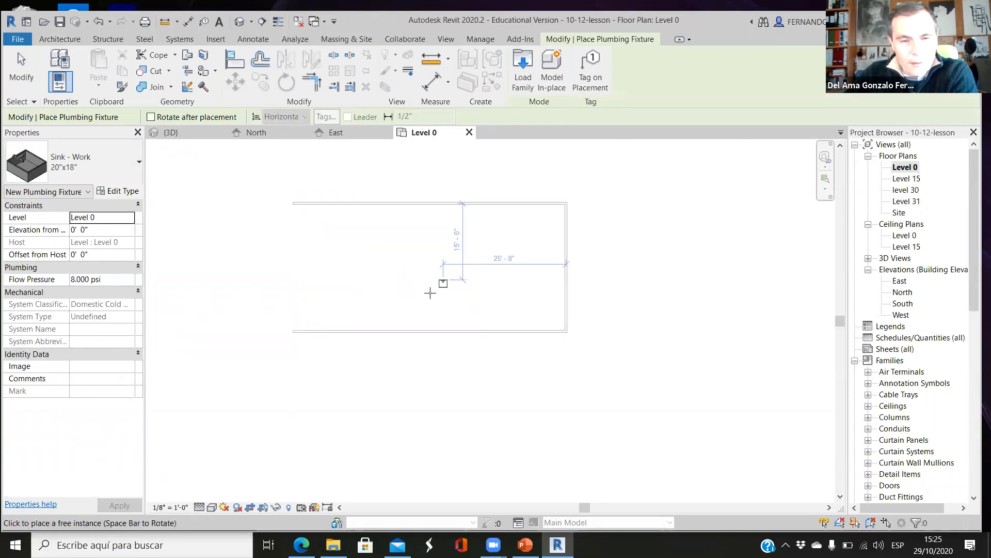
scroll(433, 283, "up", 1)
scroll(421, 269, "up", 3)
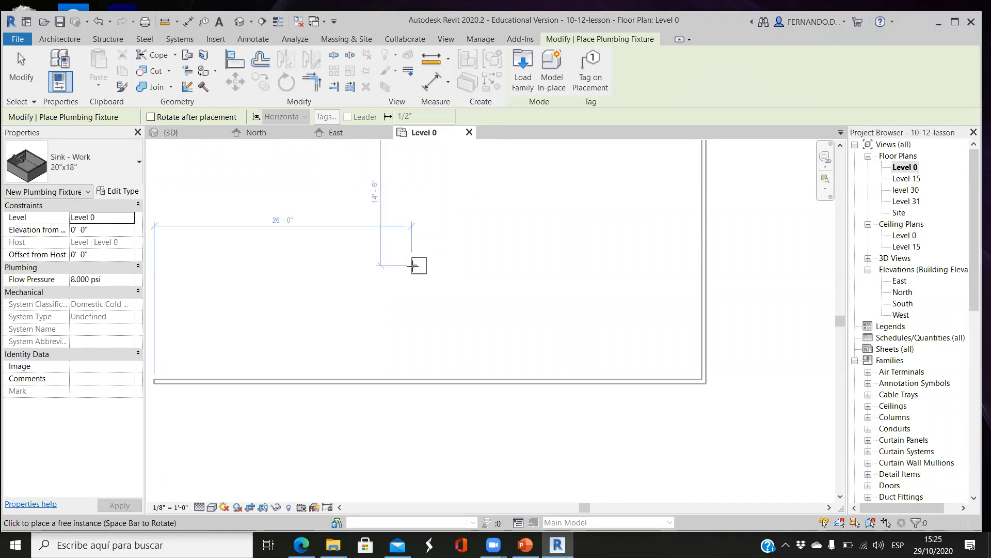
key("space")
key("space")
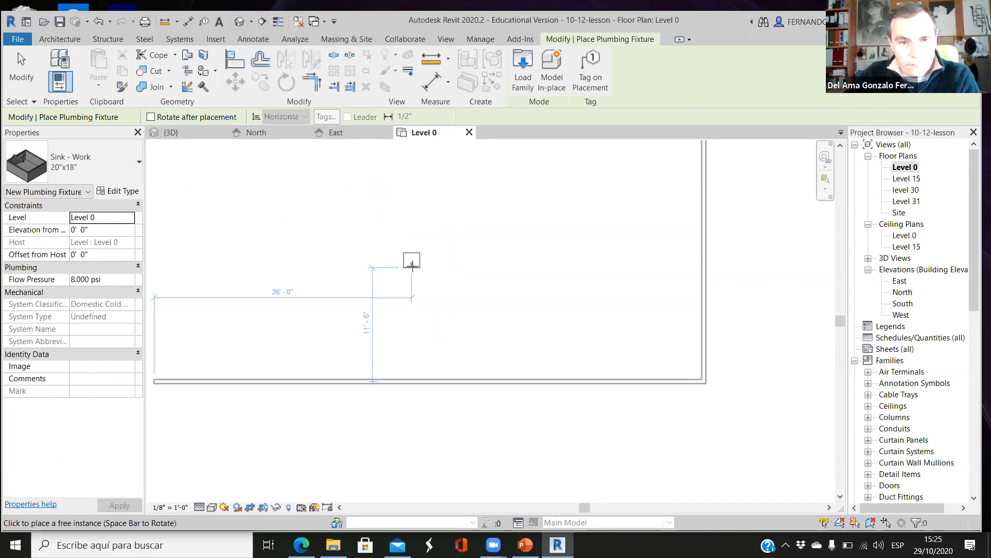
key("space")
key("space")
left_click(411, 266)
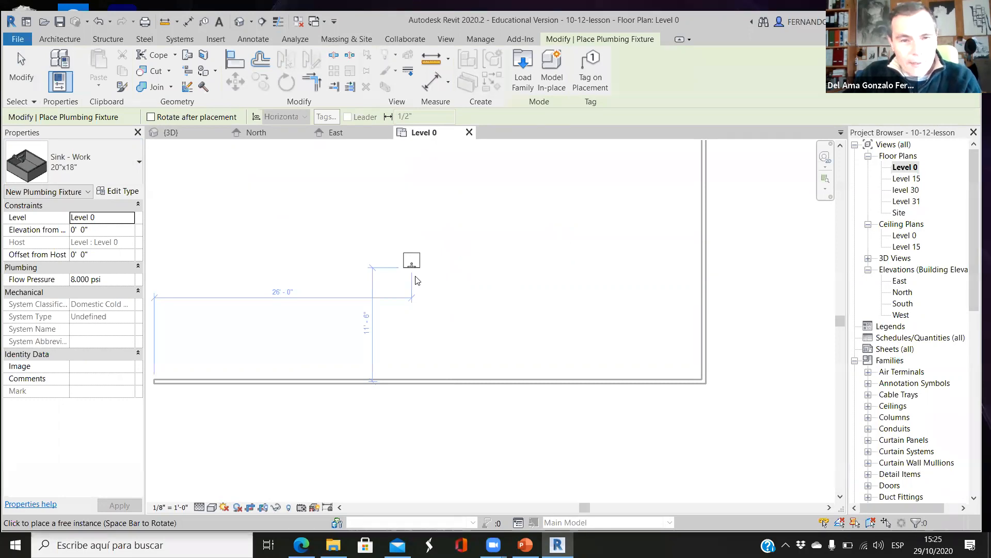
key("Escape")
Set the placed sink's elevation from Level 0 to 2' 3"
scroll(424, 260, "up", 2)
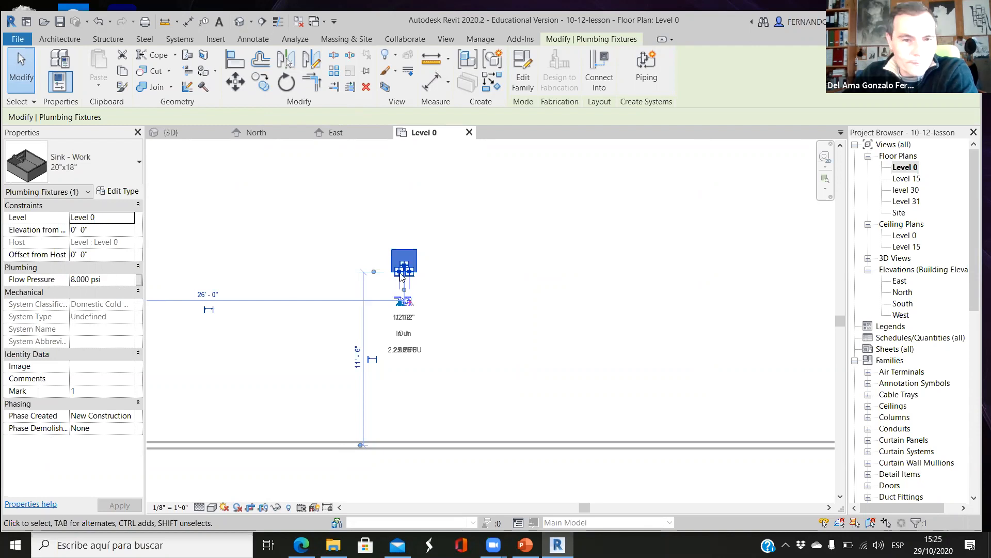
left_click(178, 309)
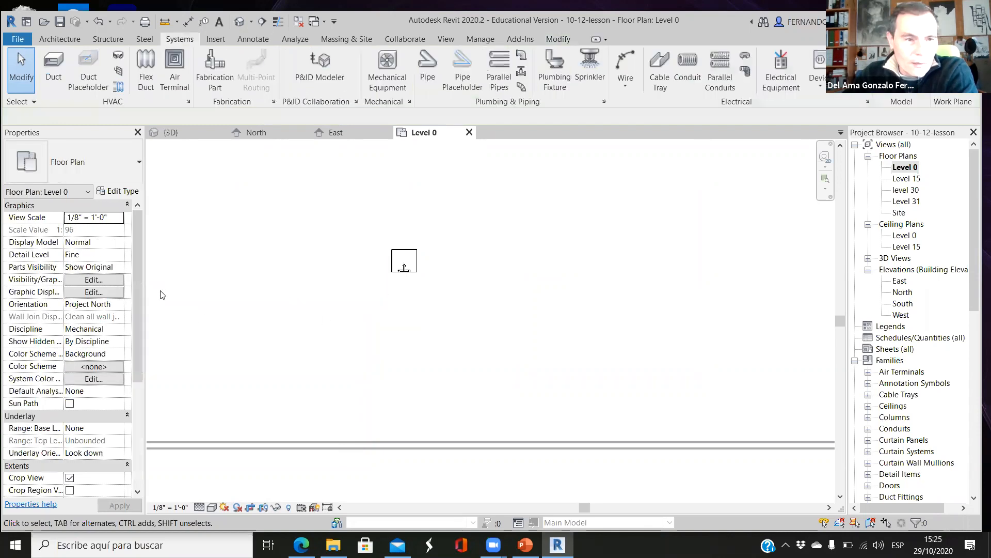
left_click(416, 271)
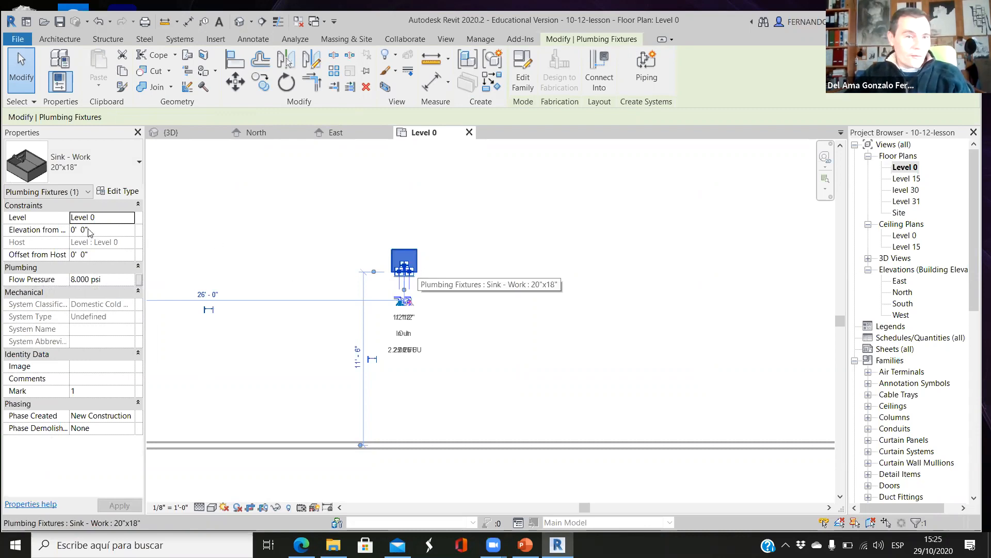
left_click(71, 231)
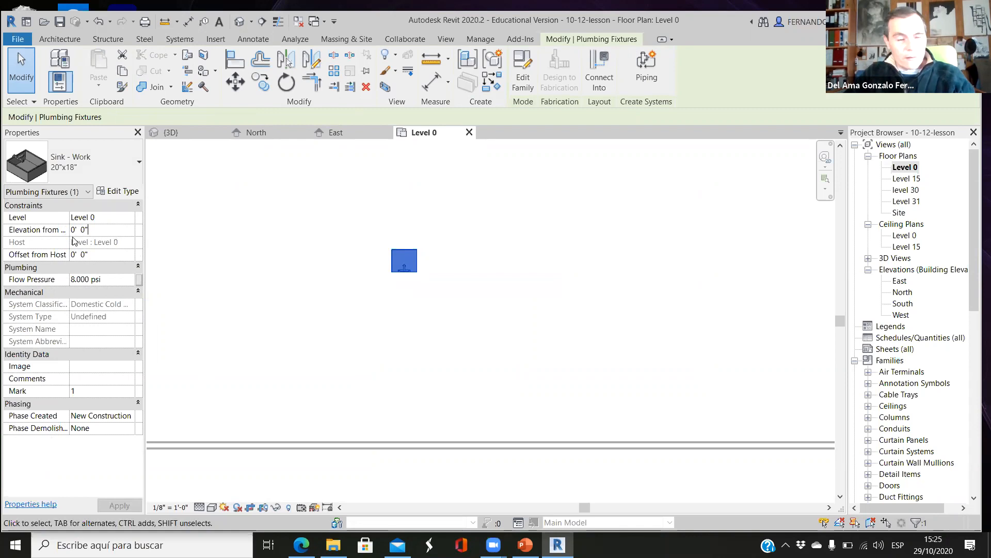
double_click(77, 231)
left_click(76, 230)
left_click_drag(71, 231, 75, 230)
type("2")
double_click(84, 230)
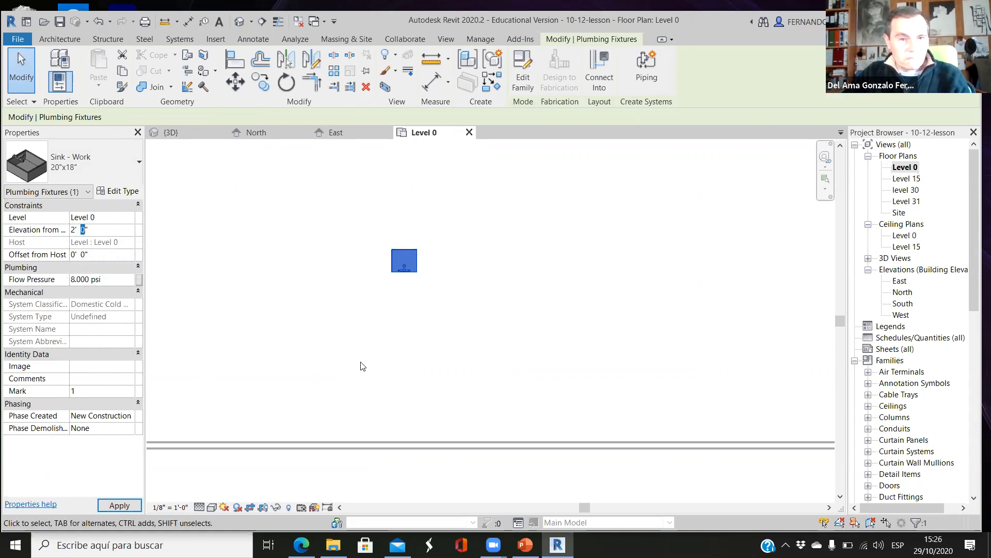
type("3")
left_click(347, 179)
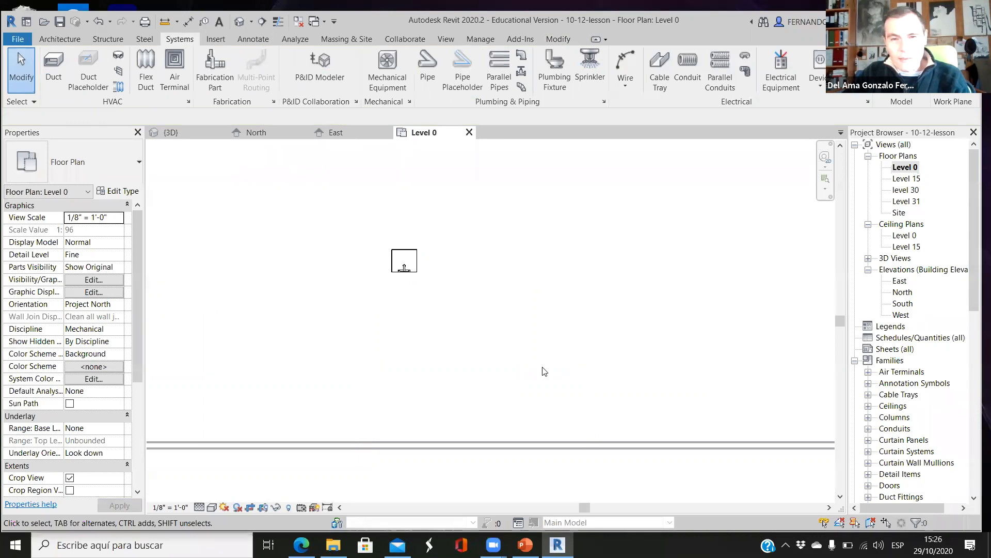
Examine the sink's height above Level 0 in the East elevation and return to the Level 0 plan
key("ctrl+Tab")
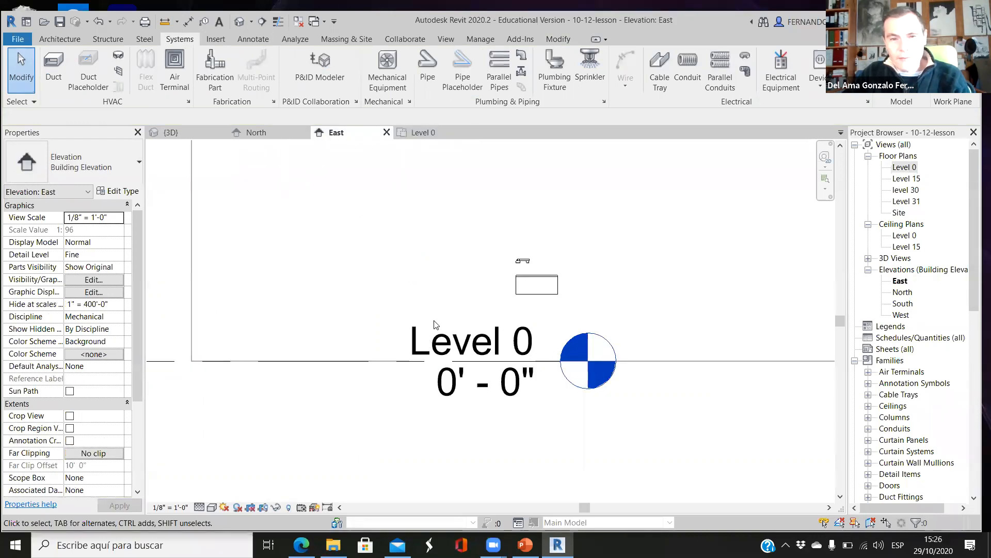
scroll(535, 307, "down", 2)
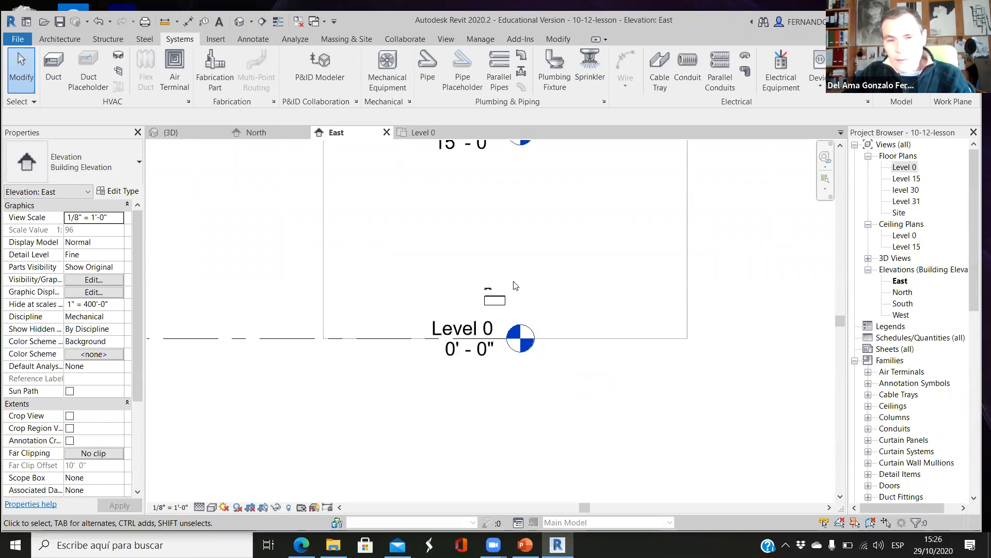
scroll(542, 285, "up", 1)
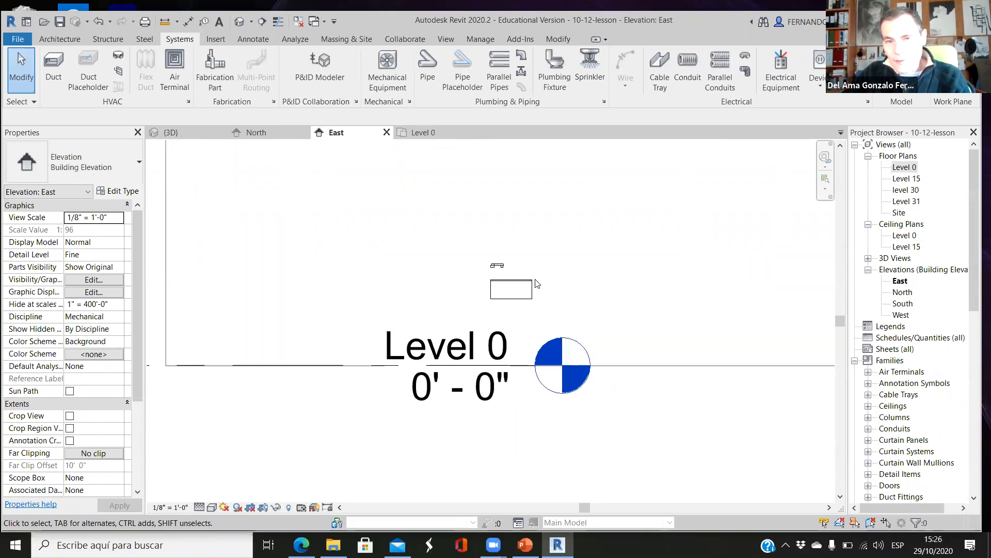
scroll(534, 285, "up", 2)
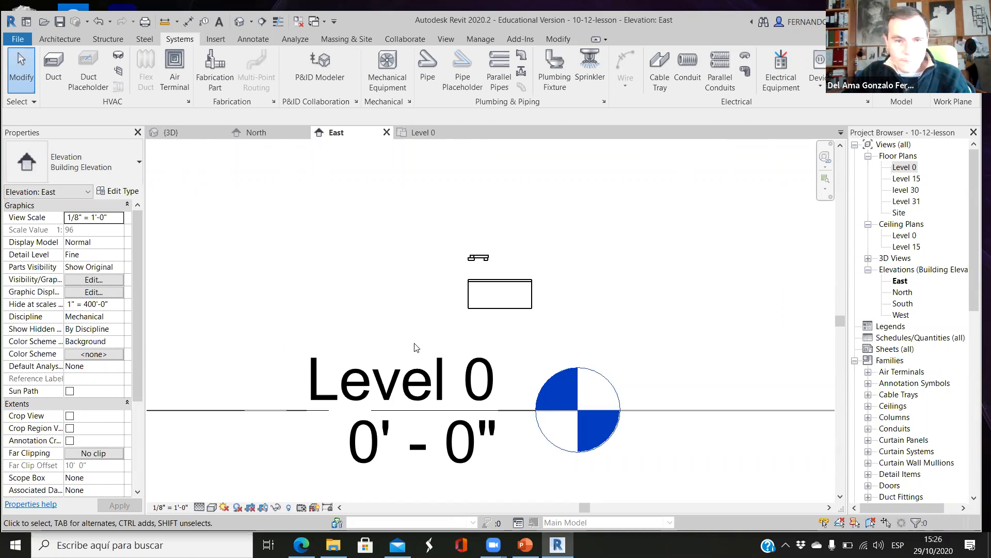
scroll(483, 339, "down", 5)
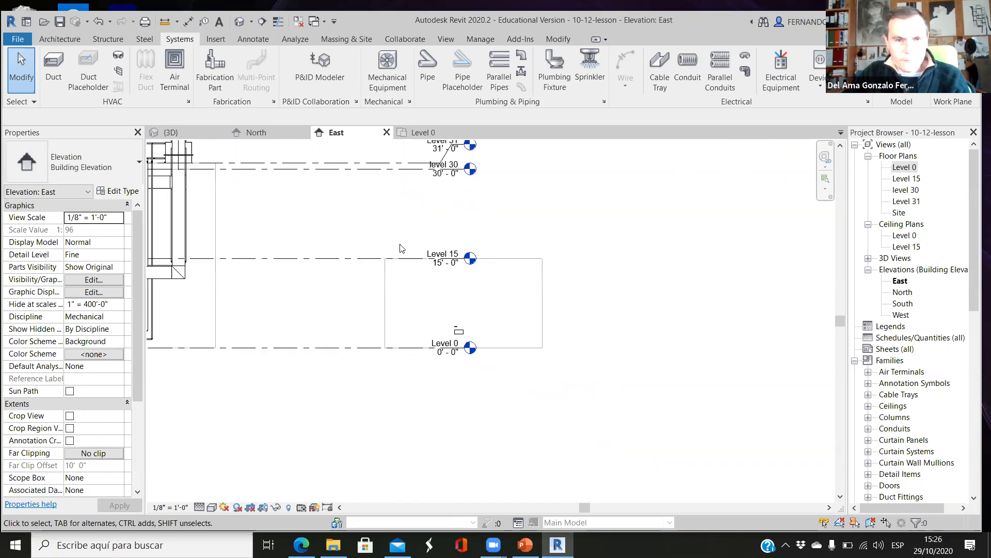
key("ctrl+Tab")
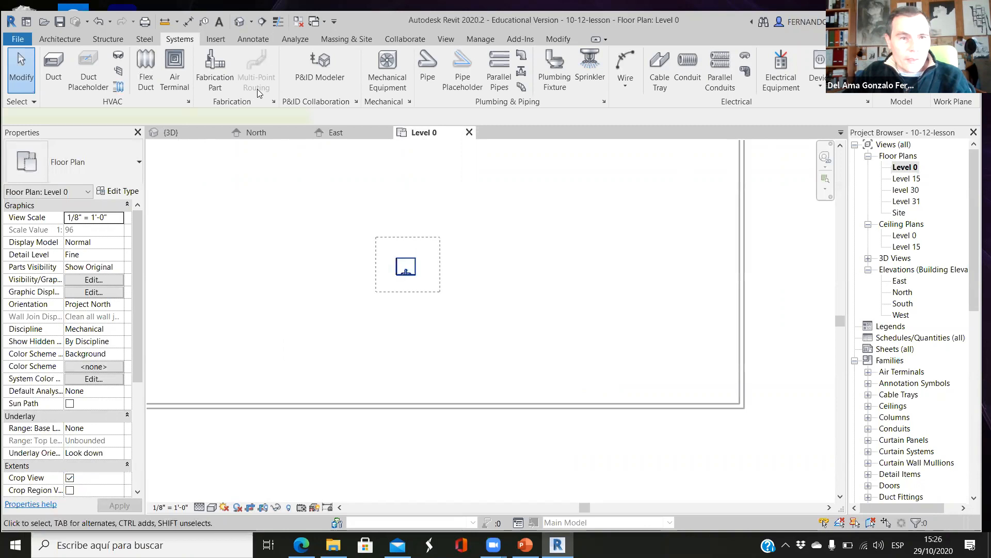
Copy the sink three times in a row to the east, with spacings of about 2'-7", 2'-5" and 2'-9"
left_click(405, 269)
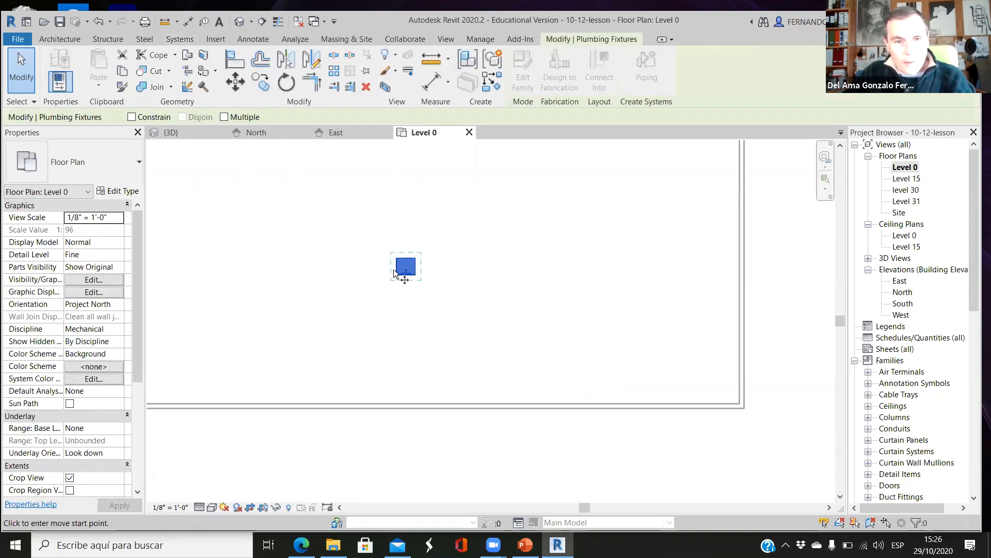
key("c")
key("o")
scroll(430, 272, "up", 3)
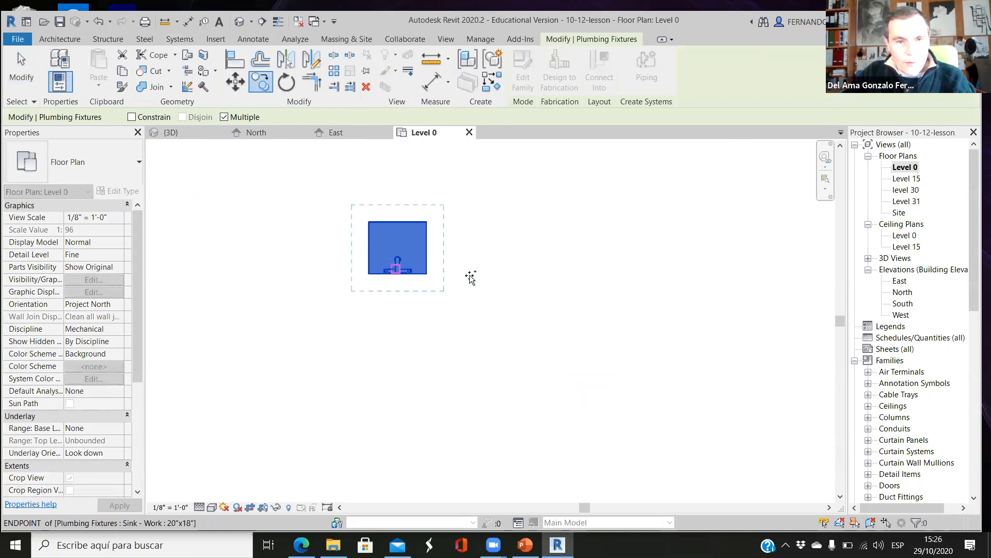
left_click(516, 276)
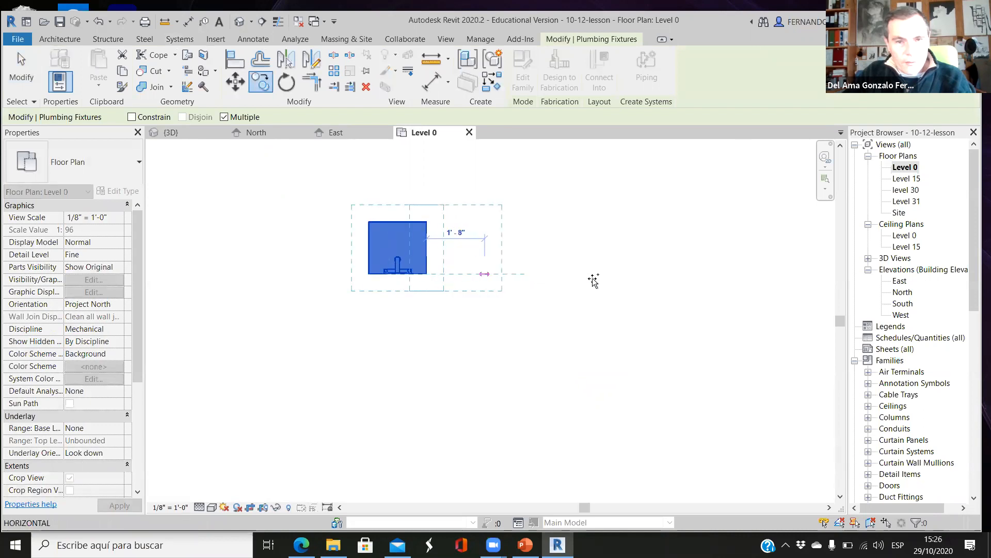
left_click(518, 276)
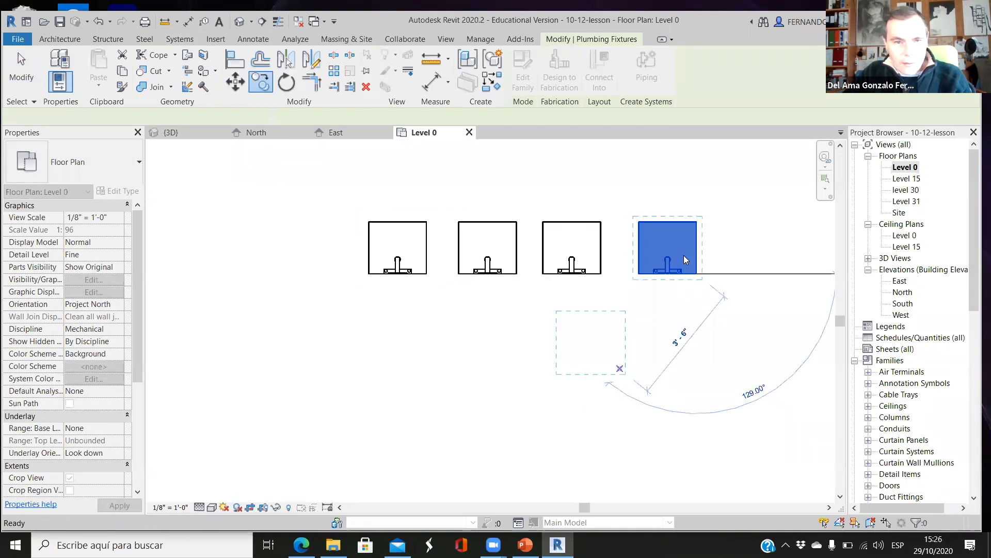
key("Escape")
key("Escape")
Add an aligned dimension string to the east edges of the four sinks, south of the row, and make its segments equal
scroll(615, 239, "up", 3)
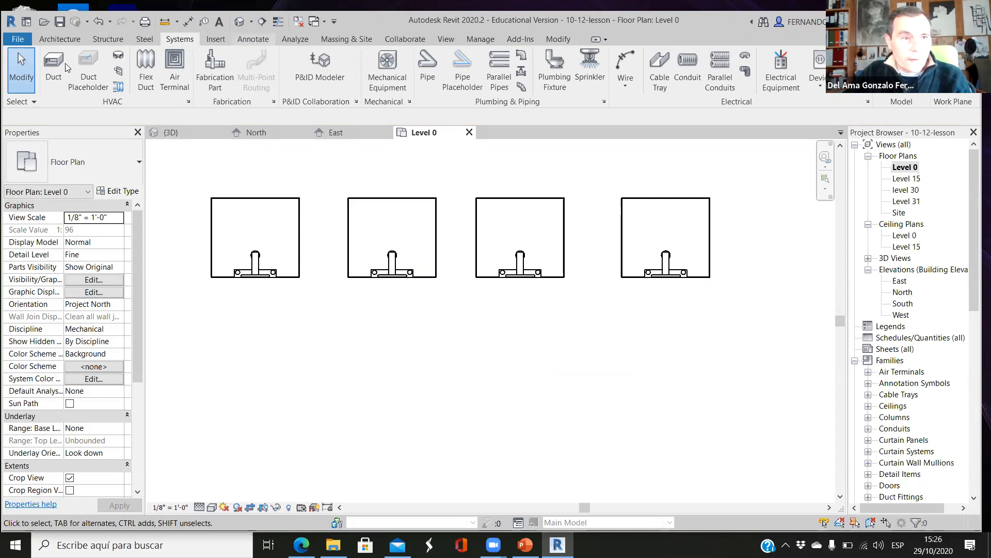
left_click(253, 39)
left_click(82, 69)
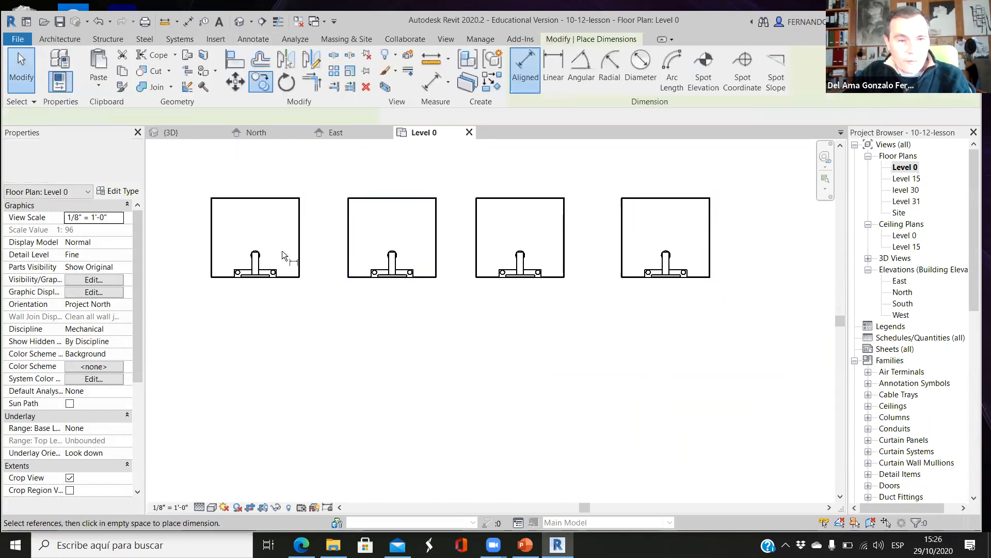
scroll(325, 248, "up", 2)
left_click(519, 250)
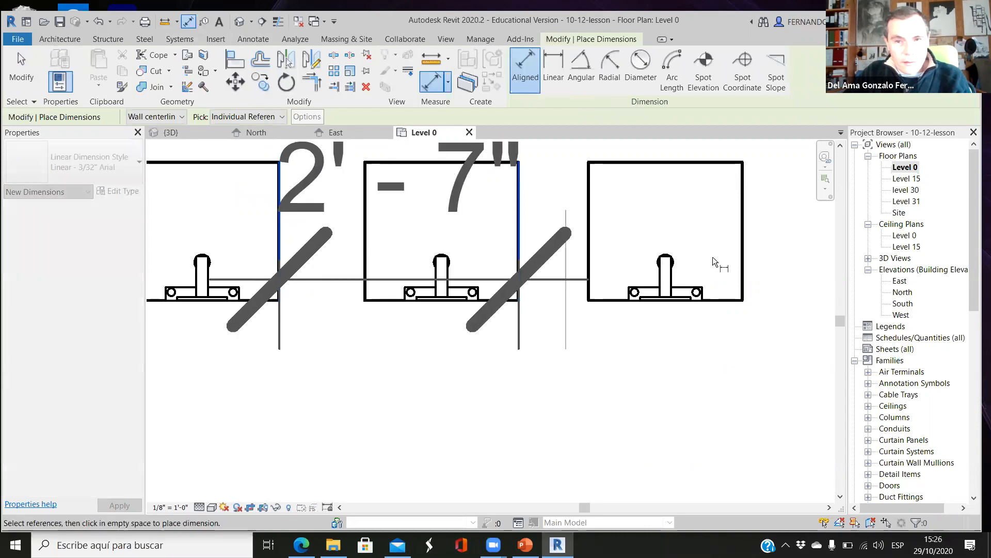
scroll(712, 257, "down", 2)
left_click(614, 301)
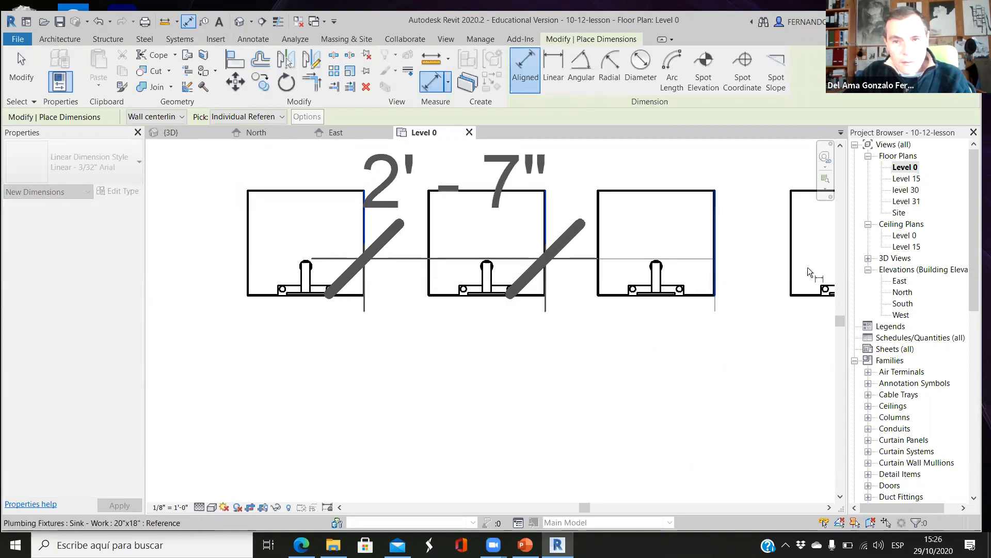
scroll(804, 261, "down", 2)
left_click(803, 262)
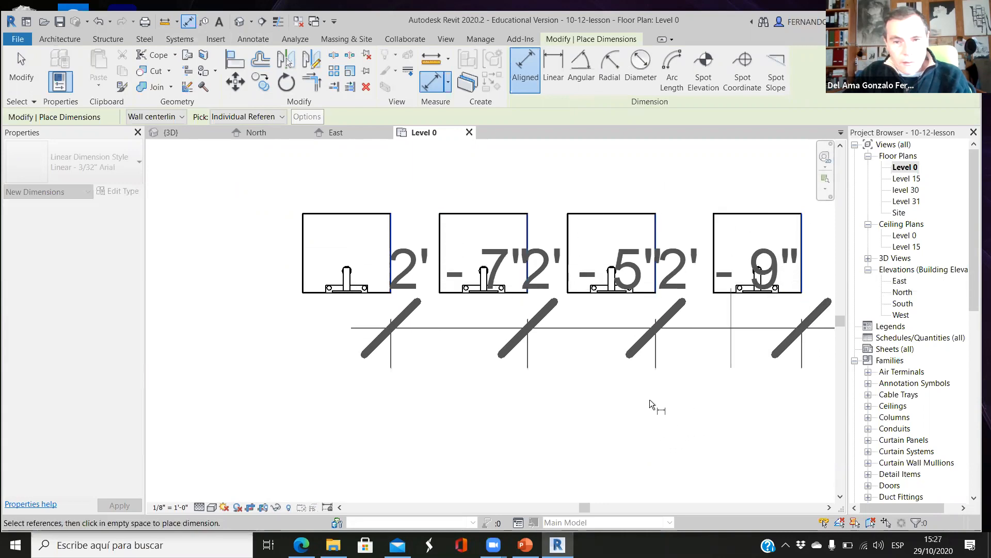
scroll(707, 307, "down", 2)
left_click(705, 363)
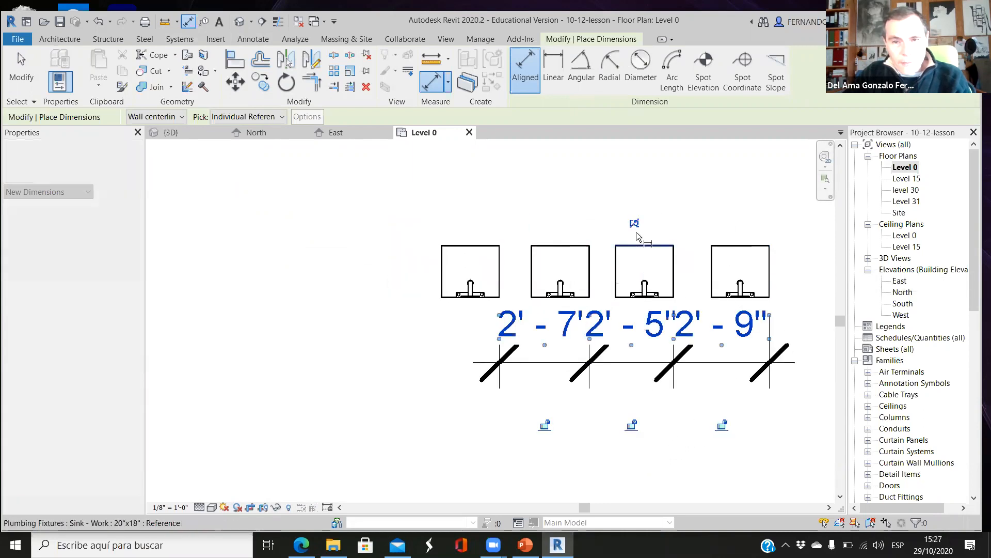
left_click(634, 223)
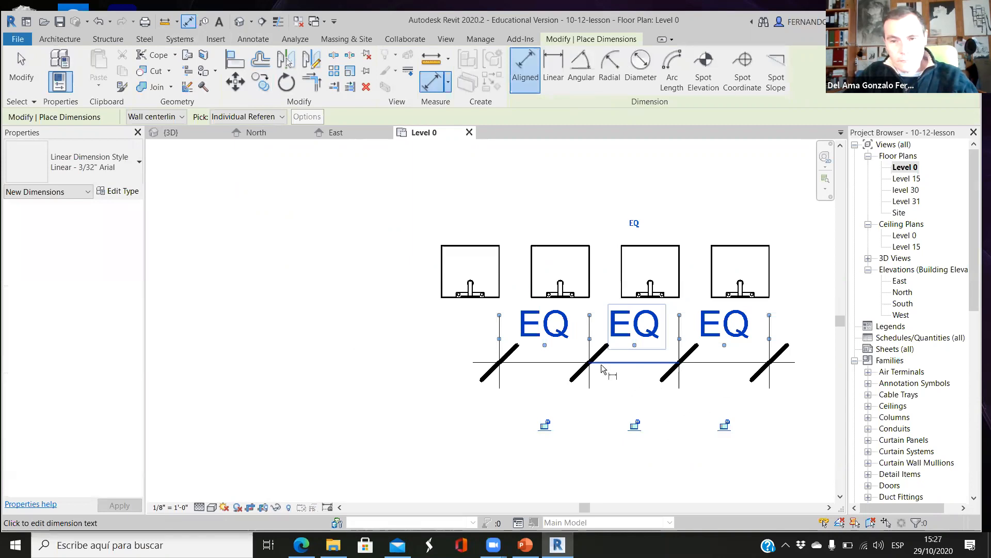
key("Escape")
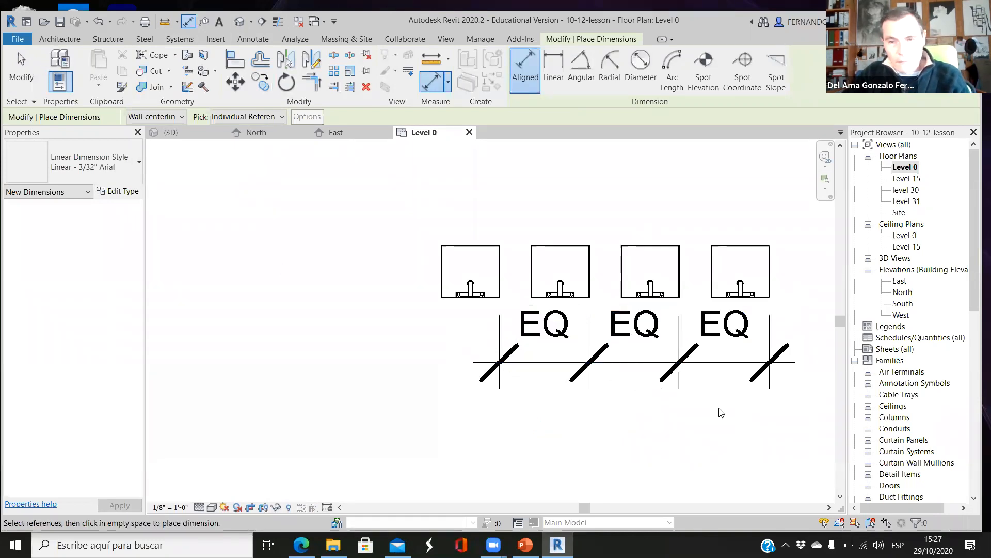
Delete the equal-spacing dimension string south of the sinks while keeping the sinks constrained
key("Escape")
left_click_drag(779, 411, 452, 351)
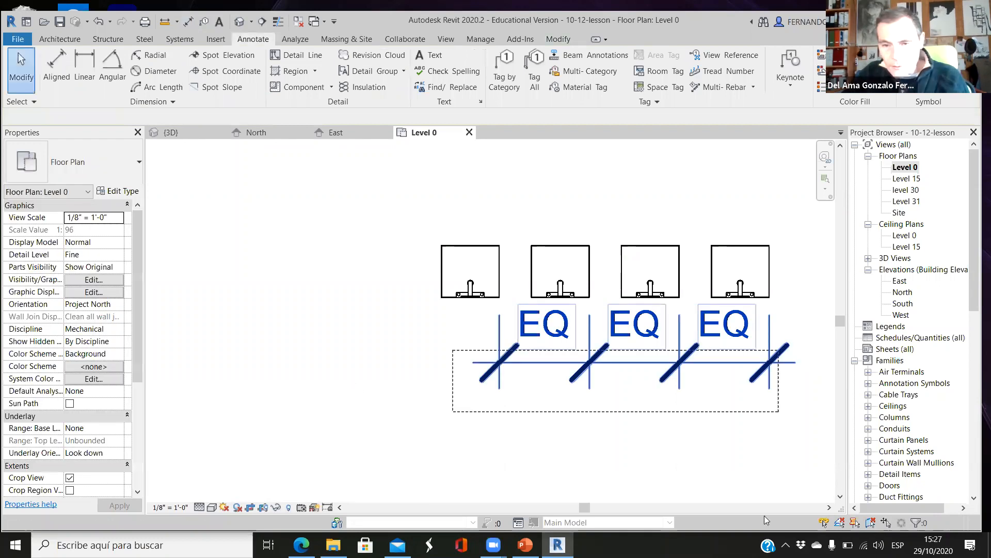
key("Delete")
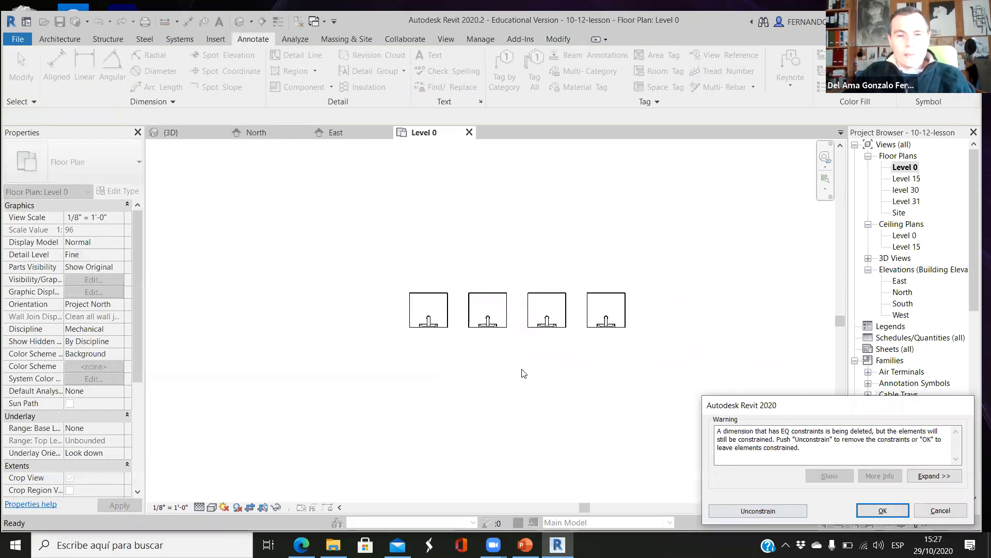
key("Return")
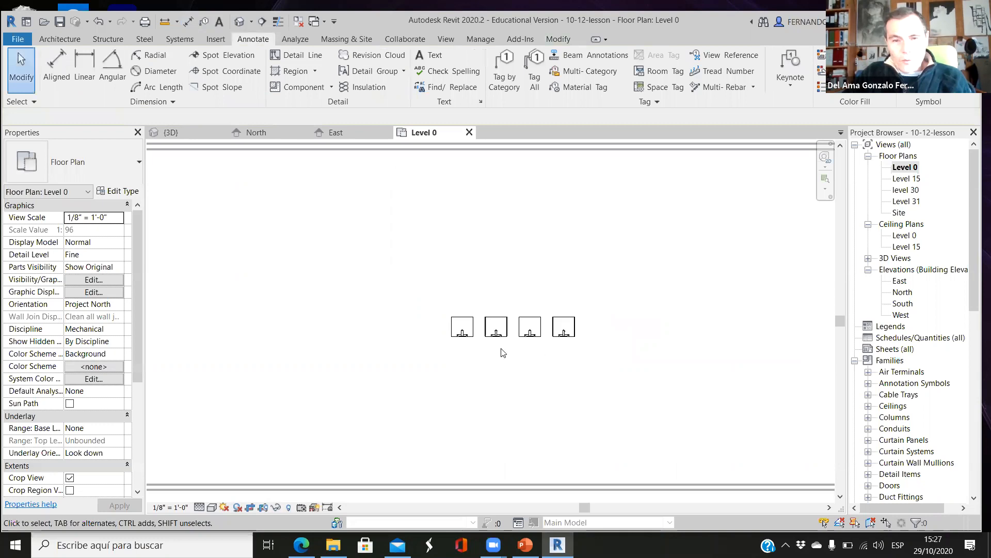
Draw a Generic - 5" wall 26'-0" eastward behind the sinks, continuing north to meet the existing north wall
scroll(506, 363, "down", 1)
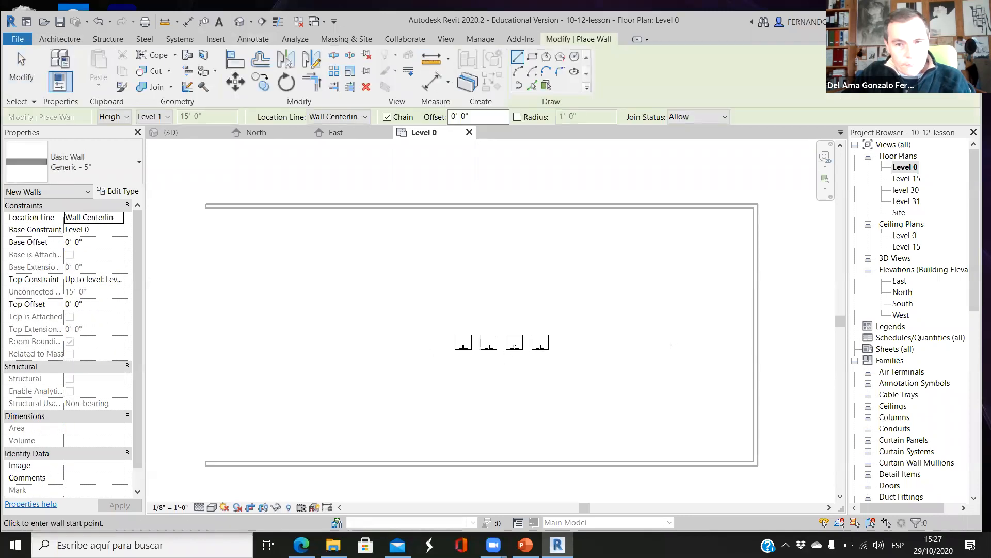
left_click(411, 352)
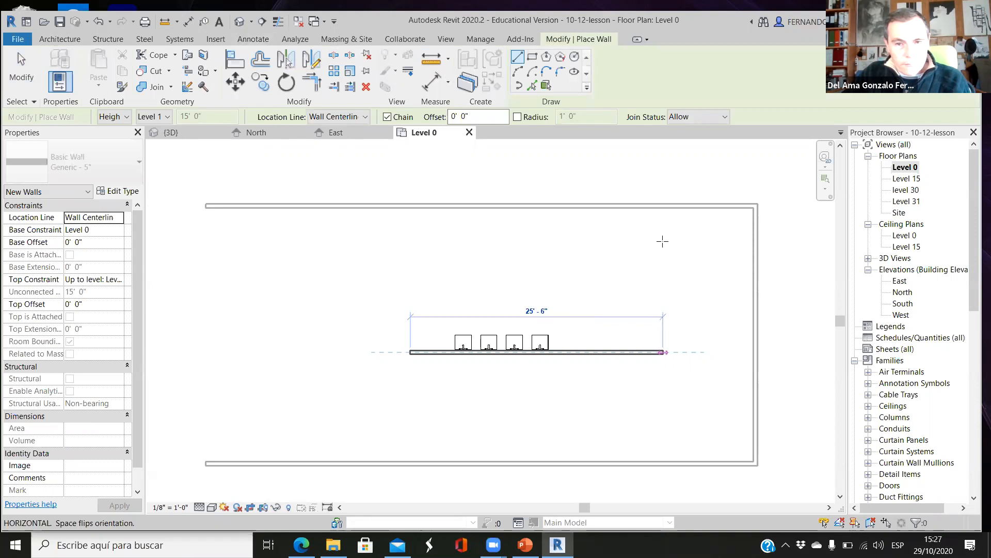
left_click(667, 209)
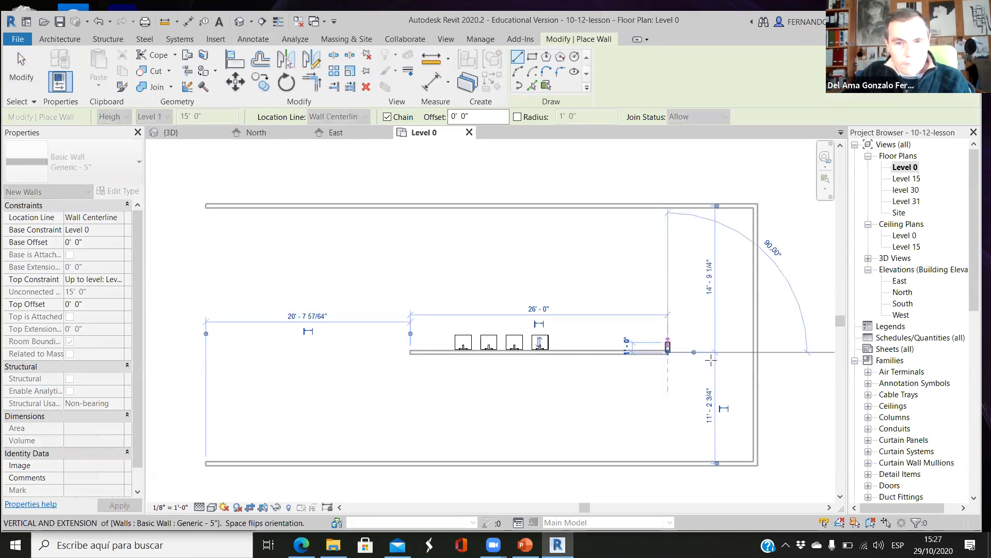
key("Escape")
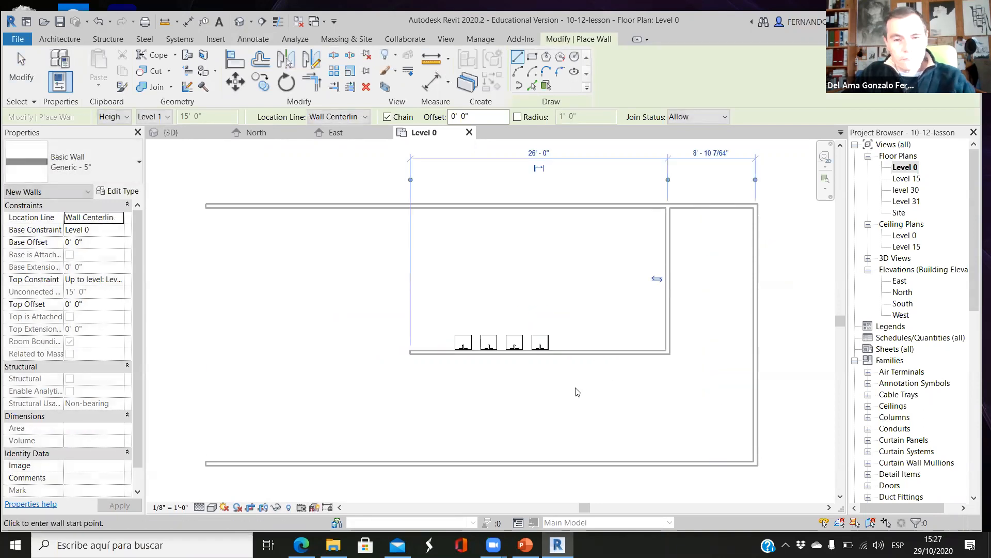
key("Escape")
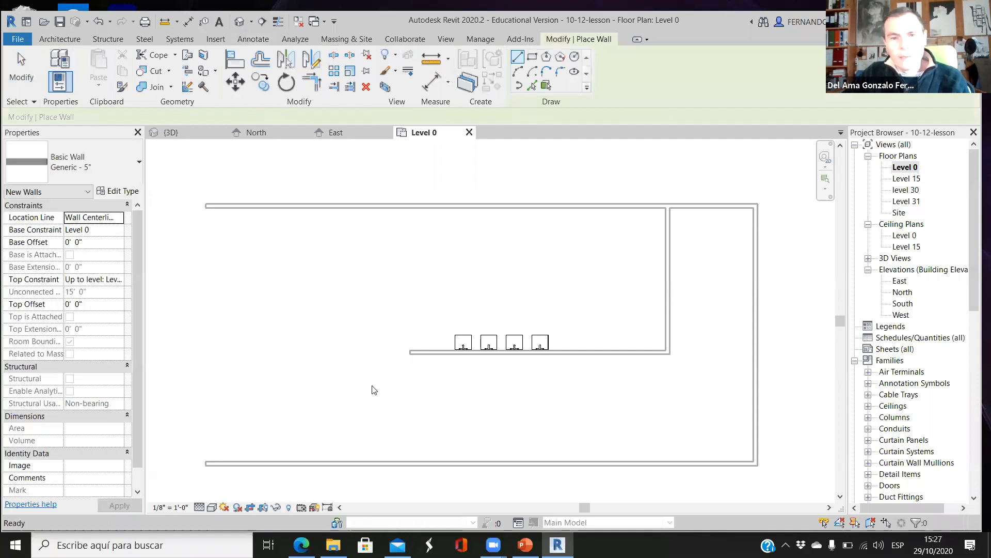
Place two Urinal - Wall Hung fixtures of type 3/4" Flush Valve side by side on the inner face of the north wall
scroll(407, 377, "up", 5)
scroll(439, 364, "down", 3)
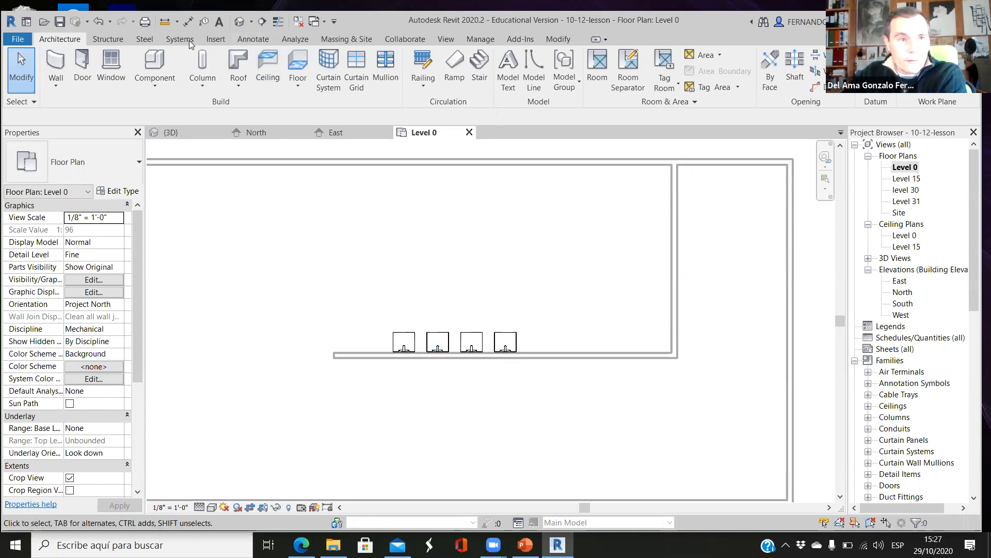
scroll(554, 75, "down", 3)
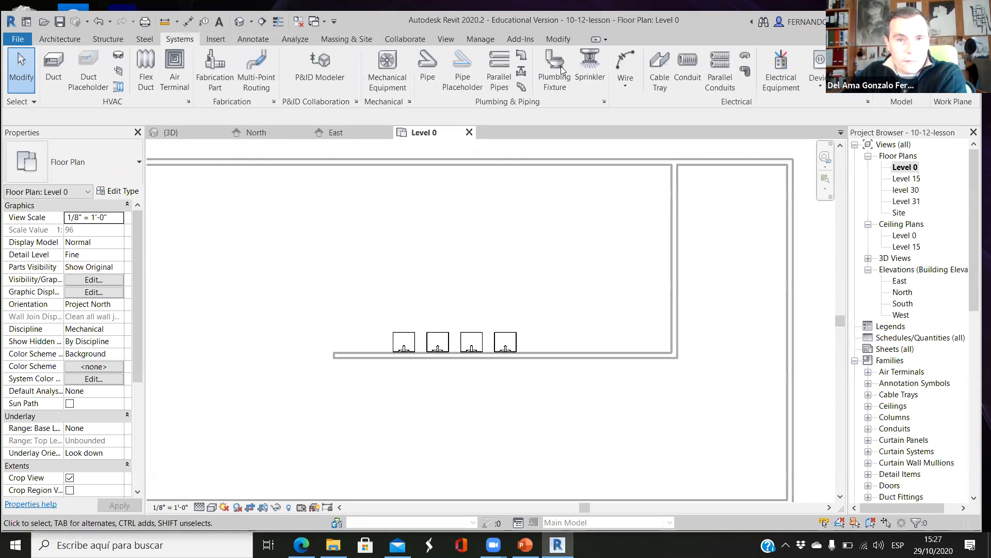
left_click(553, 91)
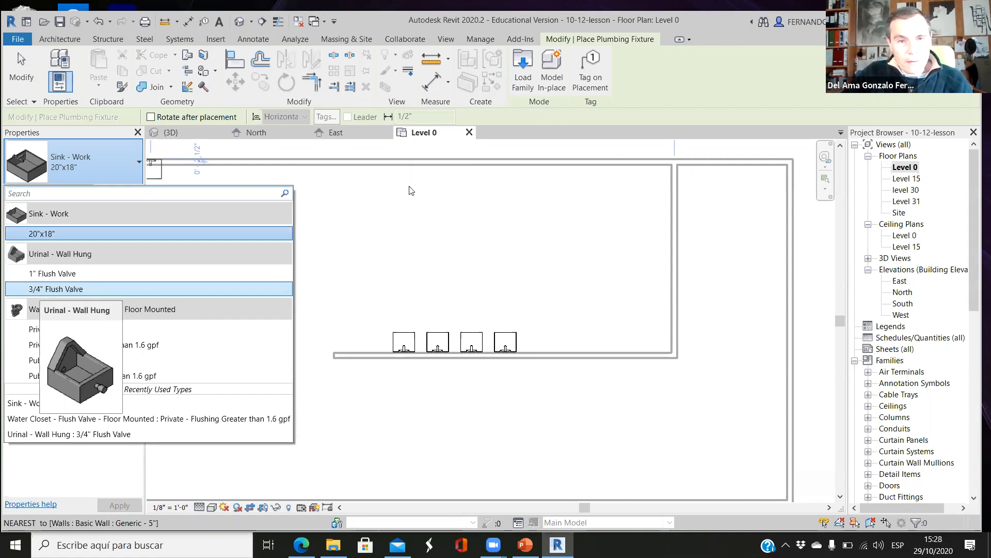
left_click(445, 192)
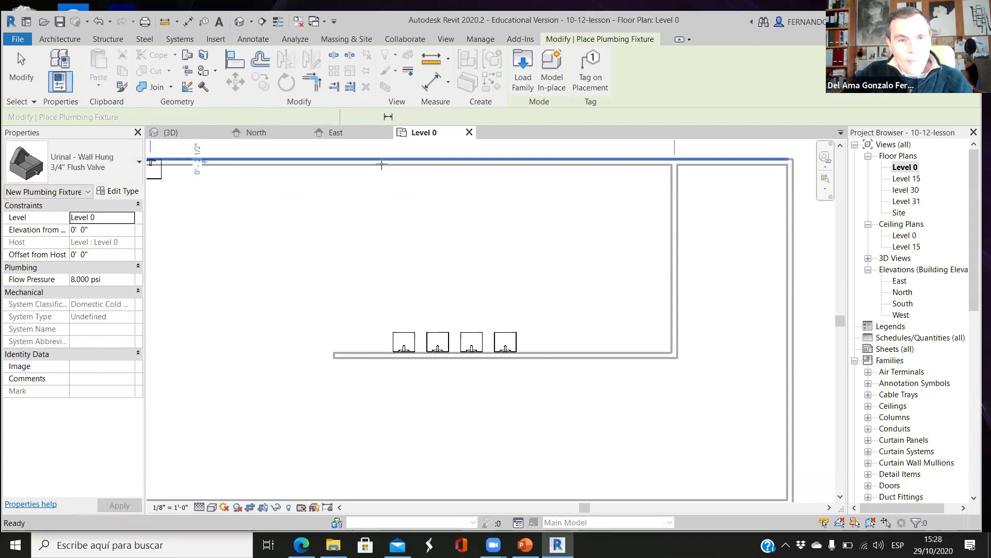
scroll(383, 230, "up", 1)
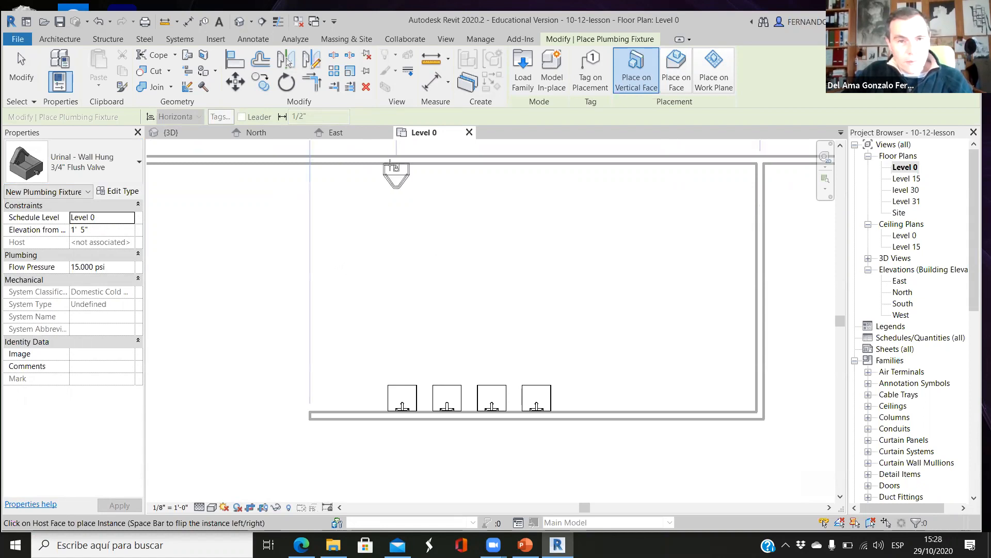
left_click(438, 168)
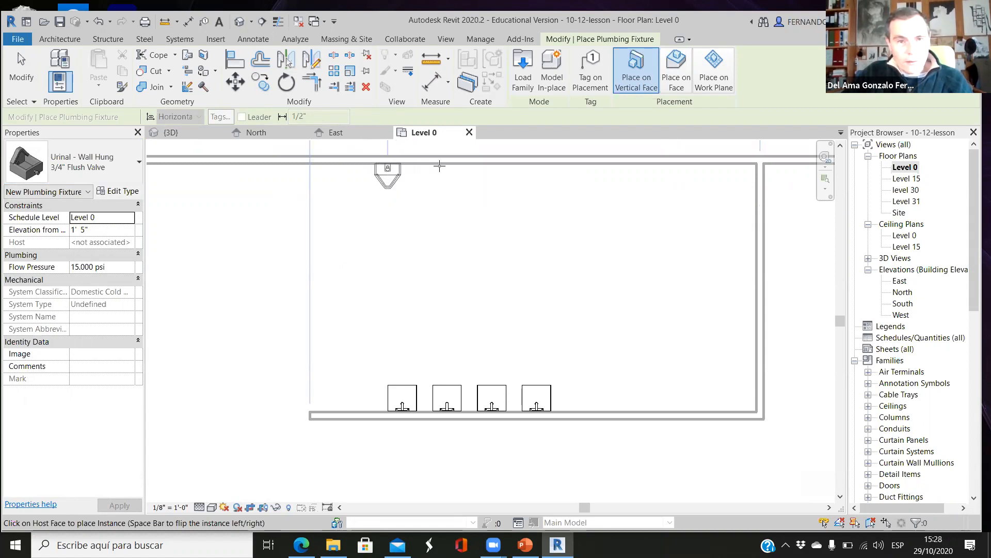
left_click(440, 168)
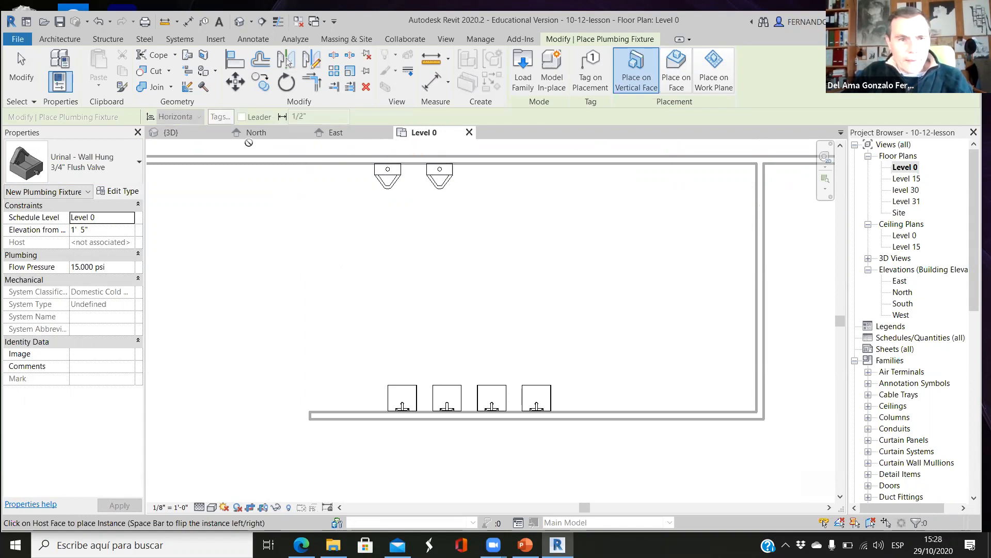
In the East elevation, set both urinals' elevation from level to 2' 0"
scroll(424, 270, "down", 3)
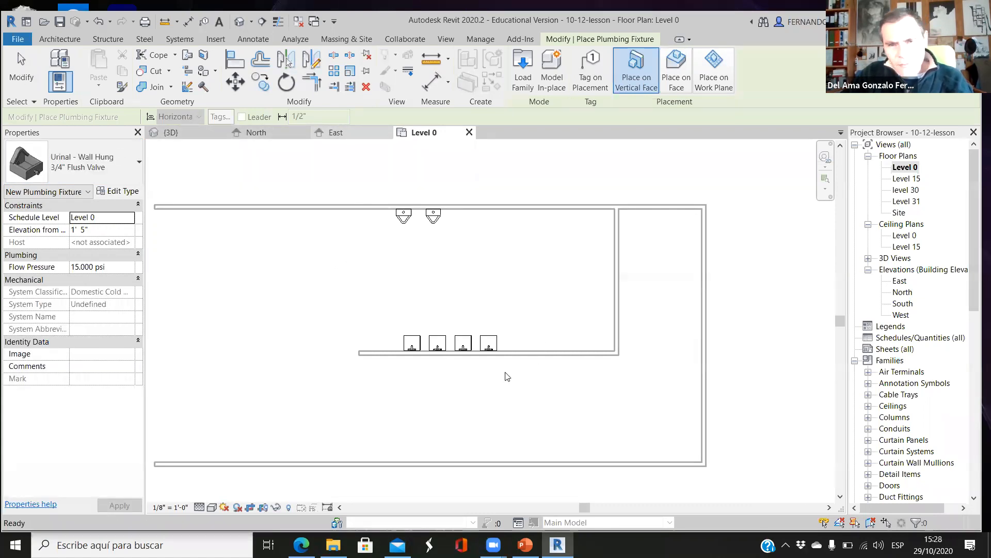
key("ctrl+Tab")
key("Escape")
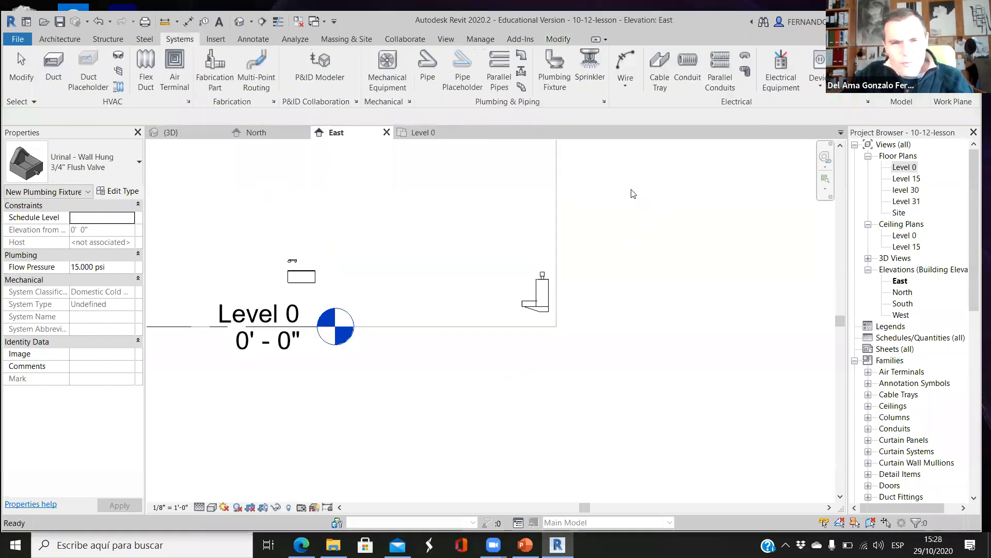
key("Escape")
scroll(633, 194, "up", 3)
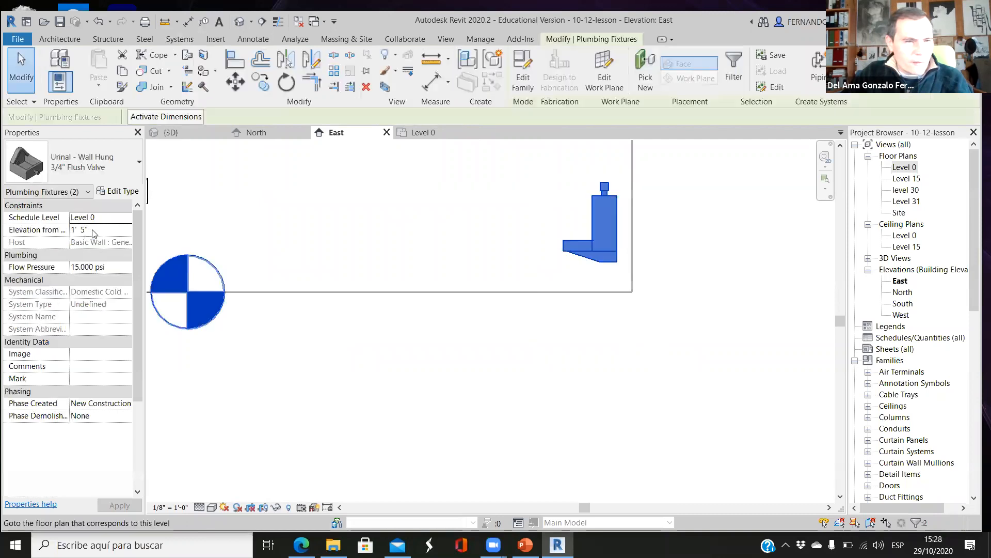
left_click(100, 229)
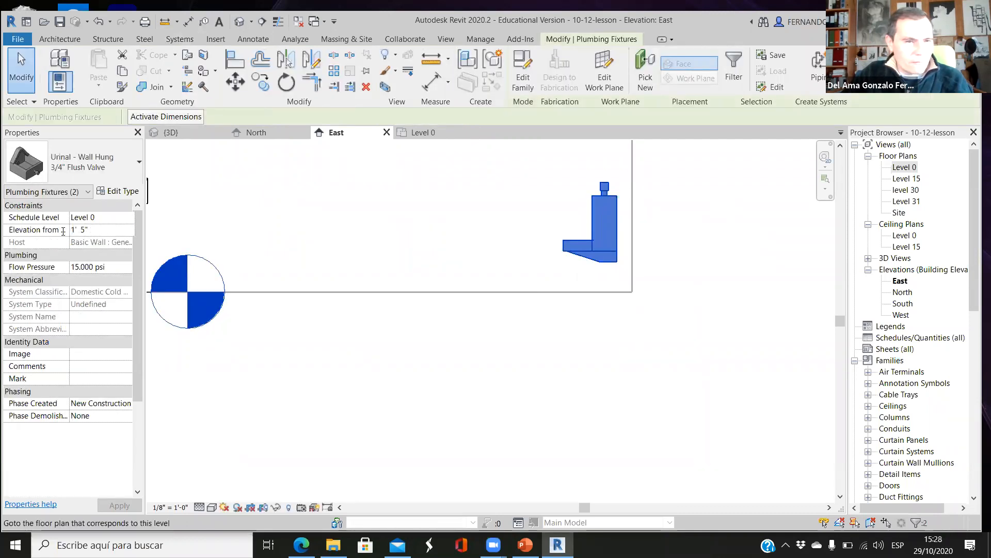
type("2")
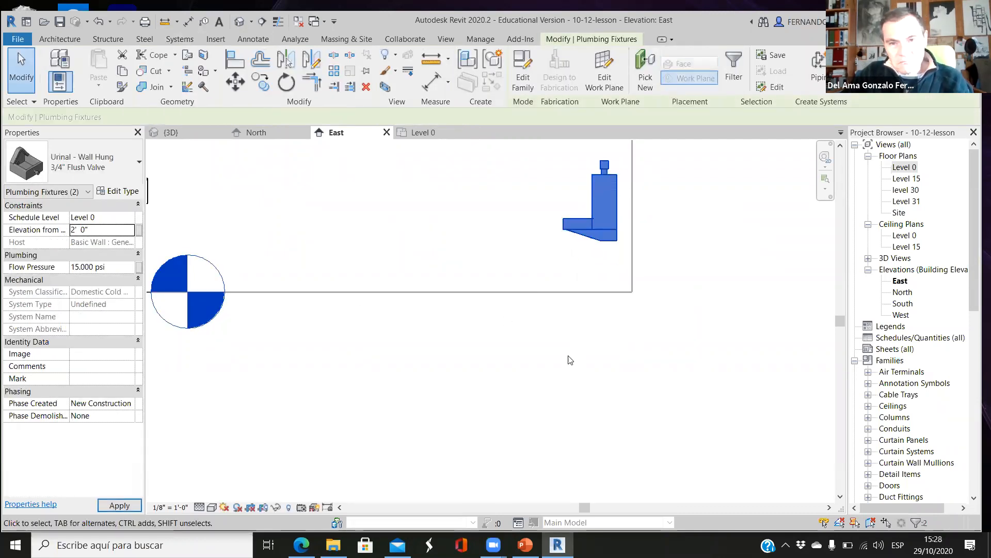
left_click(571, 363)
scroll(568, 377, "down", 3)
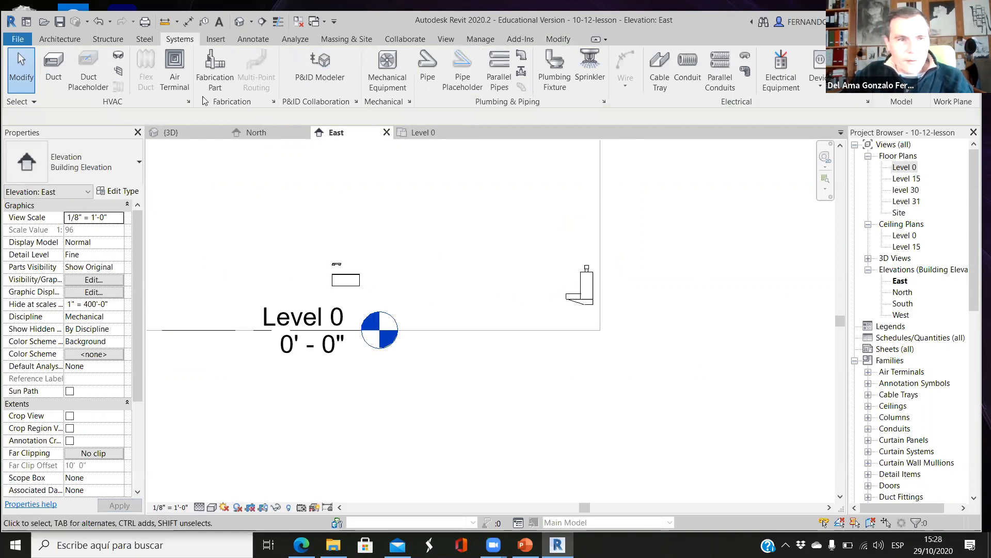
In the Level 0 plan, place three floor-mounted Public - 1.6 gpf water closets along the north wall, east of the urinals
left_click(423, 133)
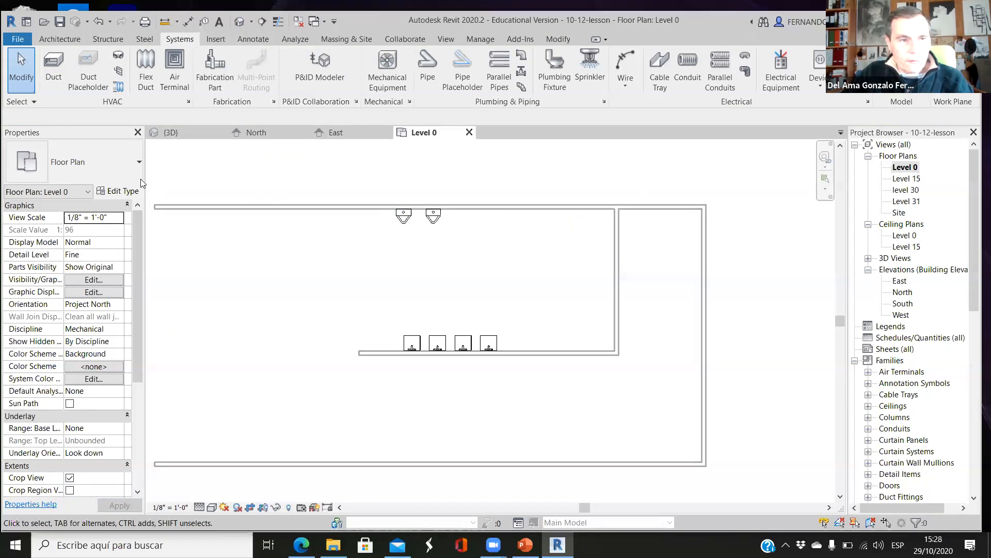
key("p")
key("x")
left_click(139, 162)
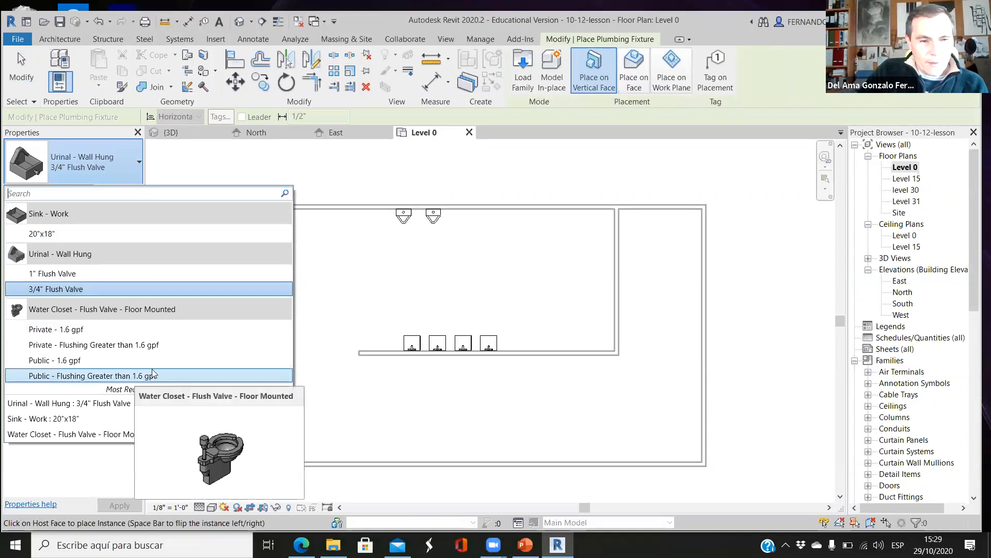
left_click(73, 360)
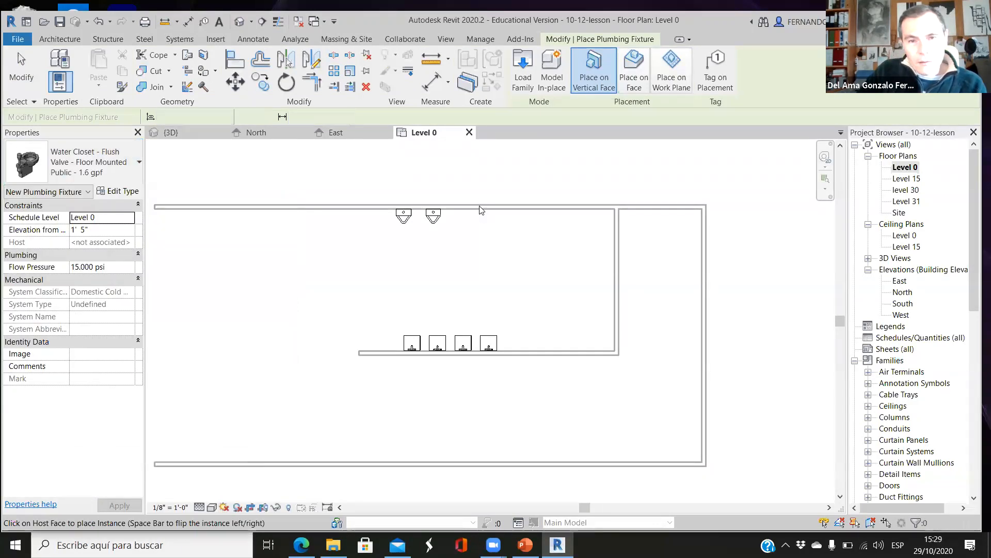
scroll(479, 220, "up", 4)
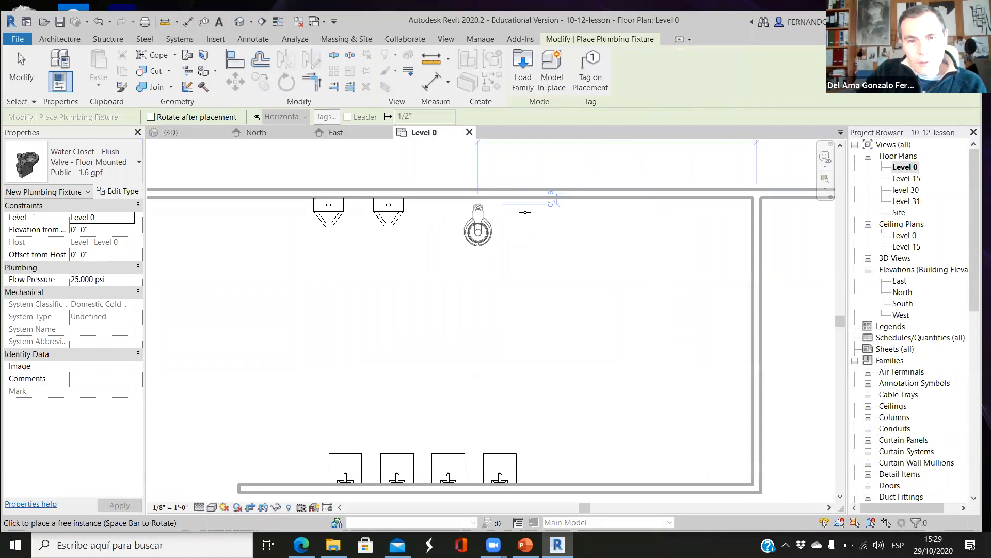
left_click(554, 205)
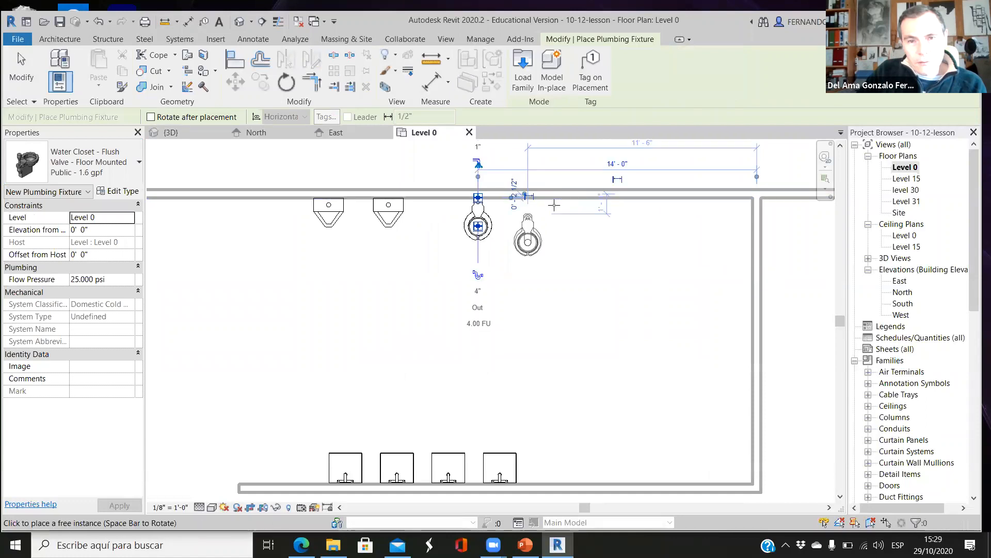
left_click(557, 204)
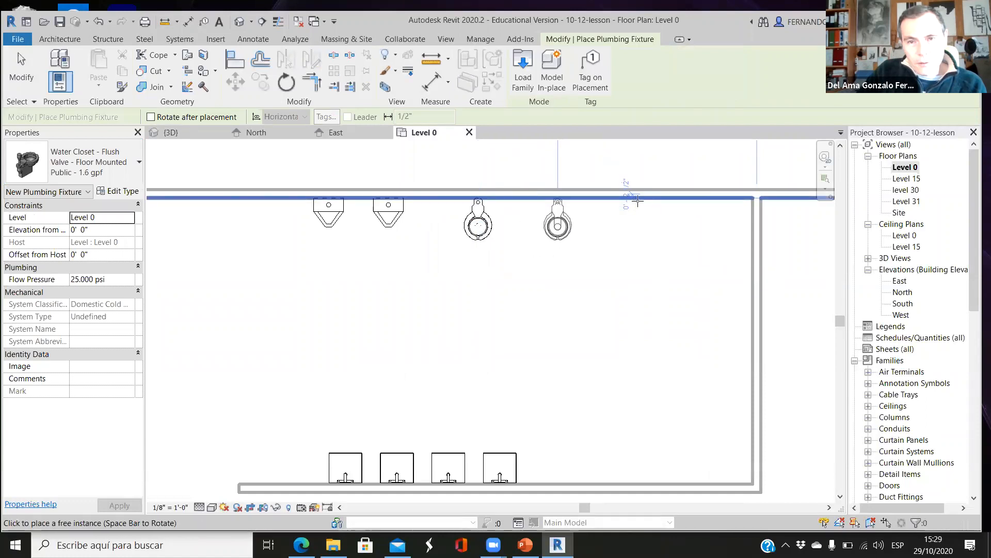
left_click(637, 203)
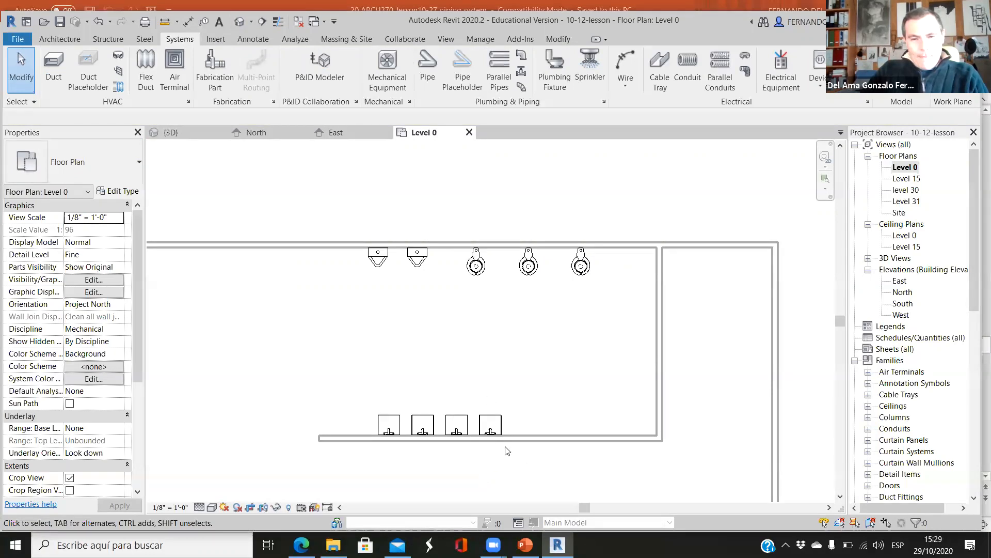
Draw a 1/2" domestic cold water pipe from the easternmost sink's west inlet southward through the wall behind it
scroll(537, 387, "up", 5)
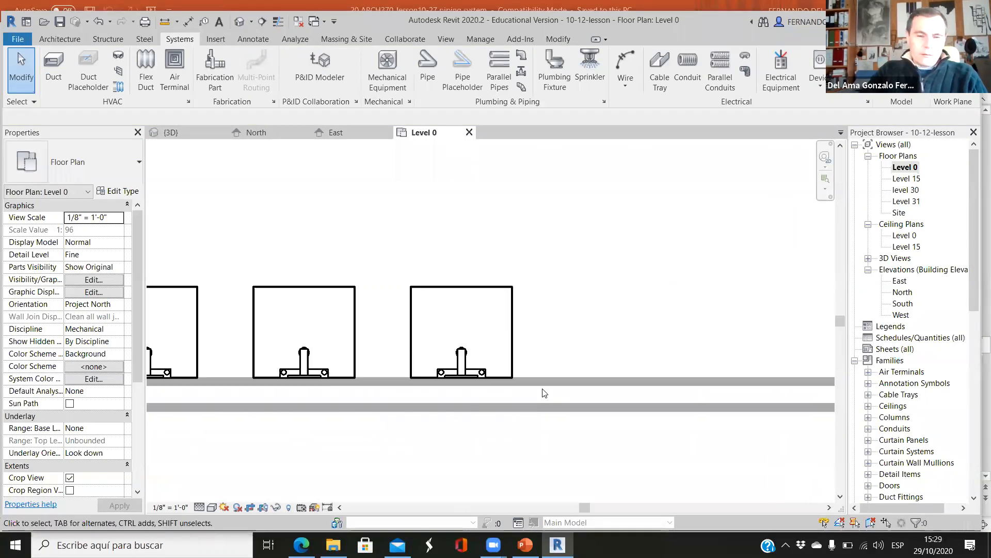
left_click(544, 393)
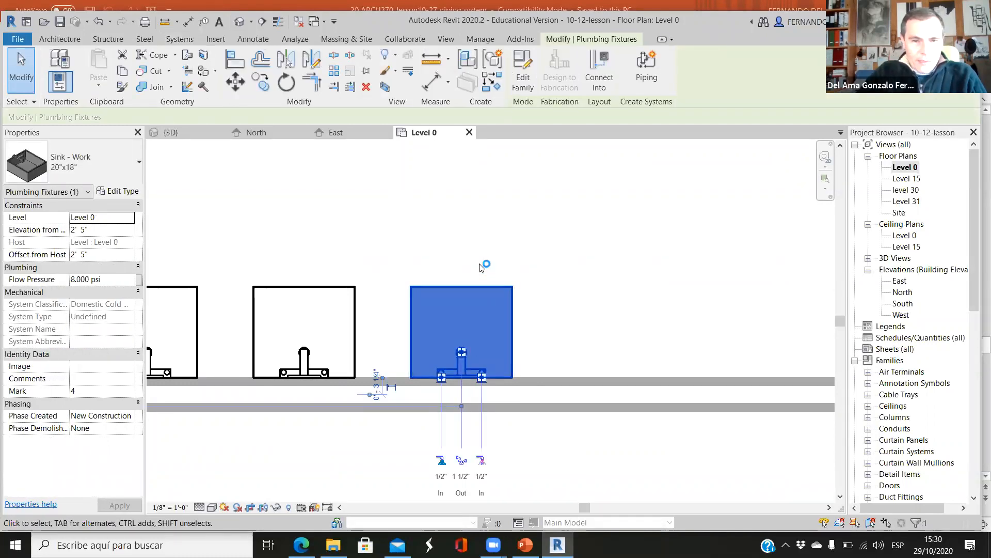
scroll(440, 459, "up", 3)
scroll(441, 471, "down", 1)
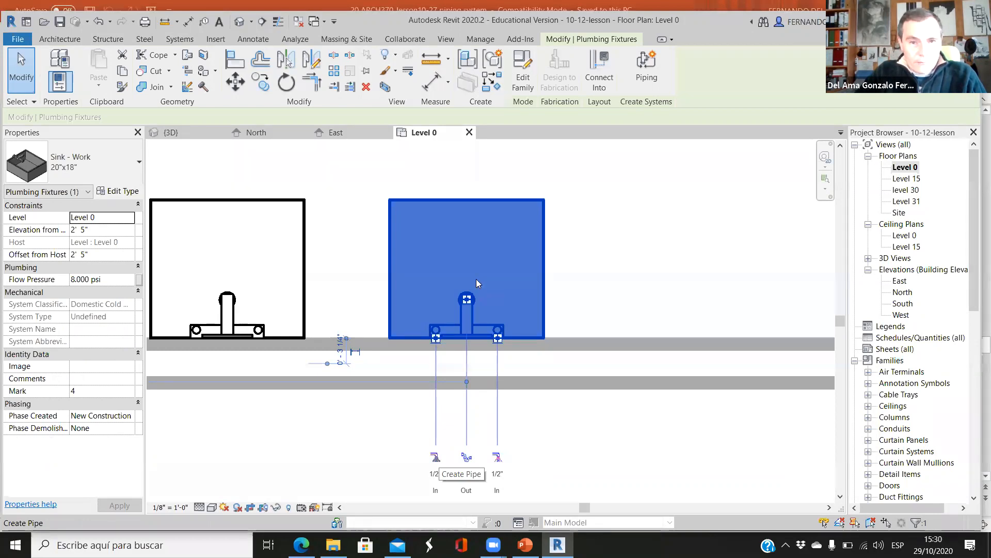
right_click(433, 342)
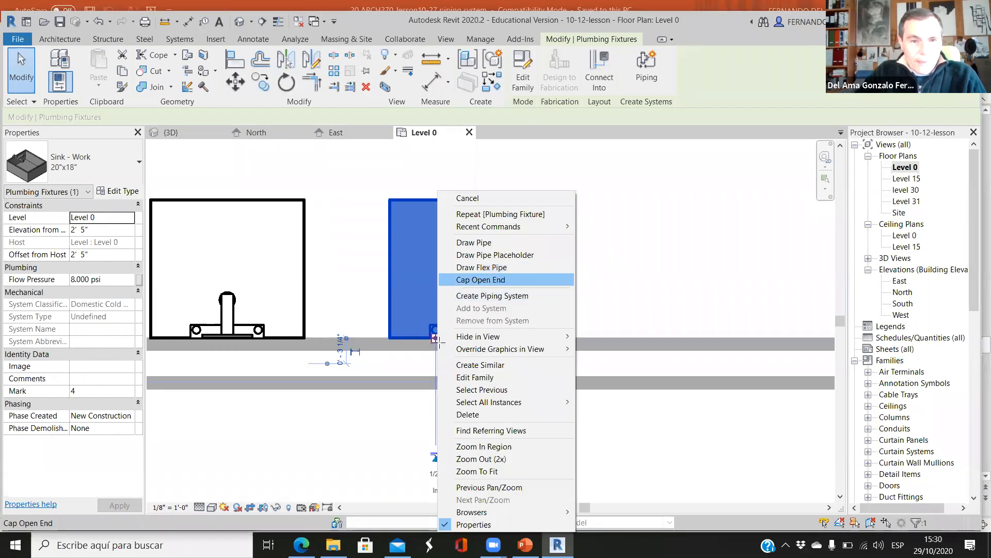
key("Up")
key("Return")
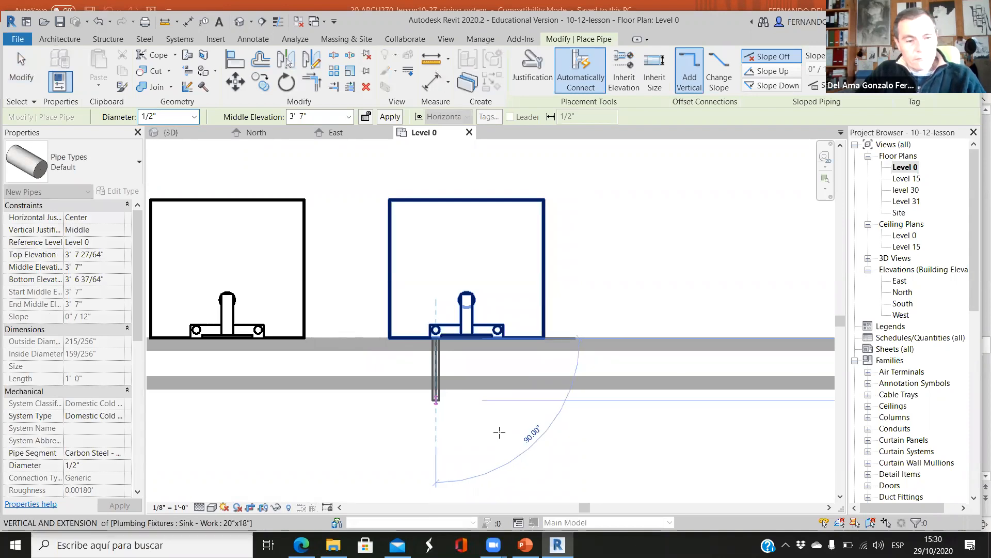
left_click(436, 400)
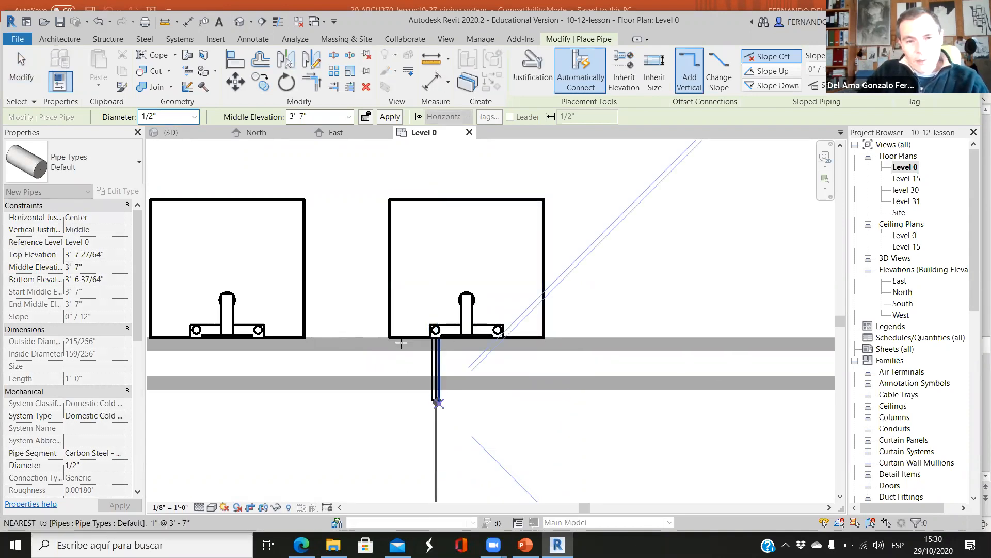
key("Escape")
key("Escape")
scroll(732, 350, "down", 1)
scroll(438, 344, "down", 2)
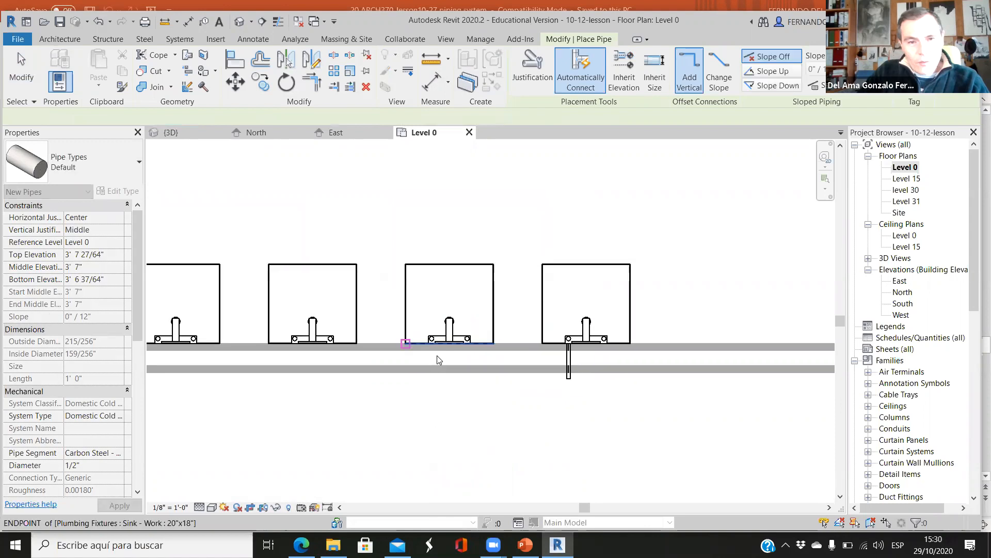
Draw a 1/2" domestic cold water pipe about 8" long southward from the west inlet of the second sink from the east
scroll(438, 357, "up", 1)
key("Escape")
left_click(436, 345)
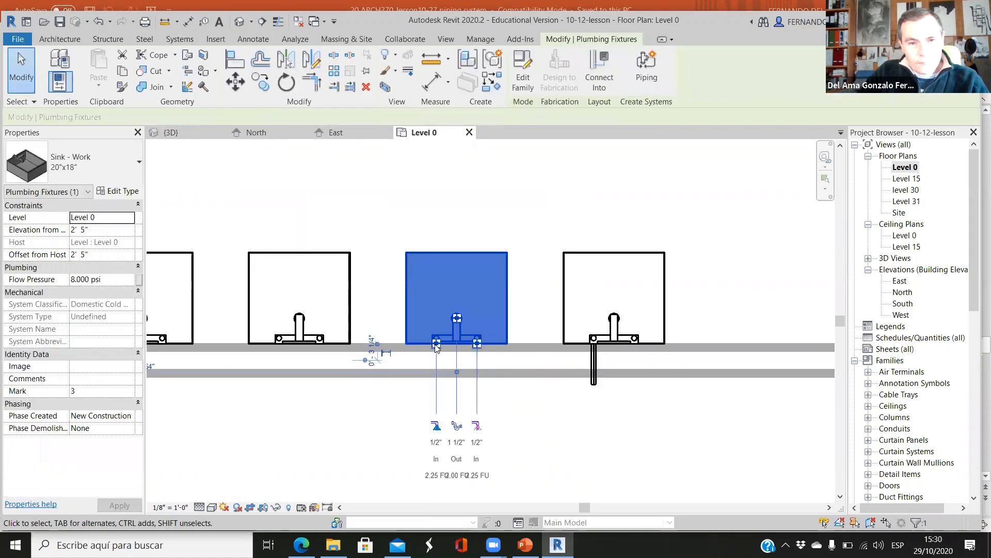
right_click(435, 345)
left_click(472, 55)
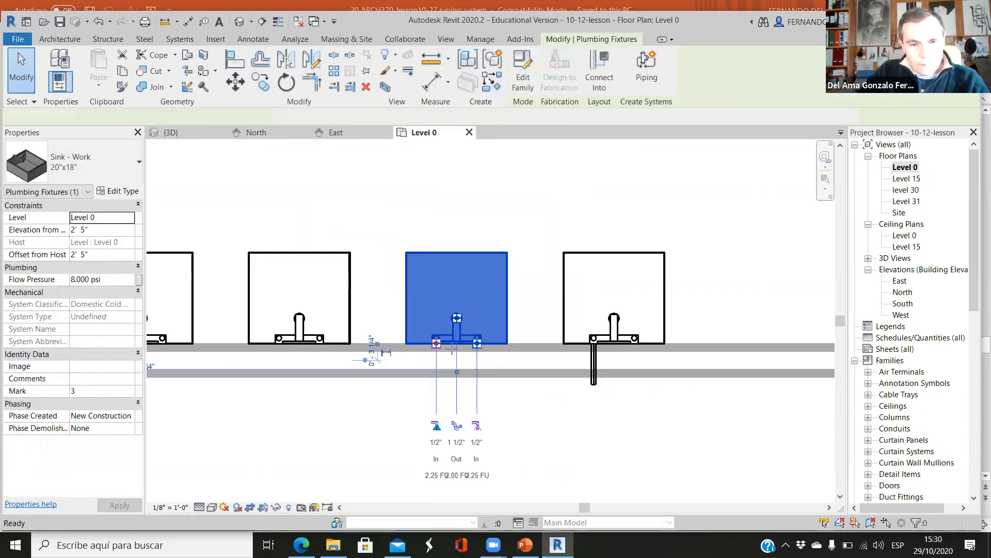
left_click(437, 384)
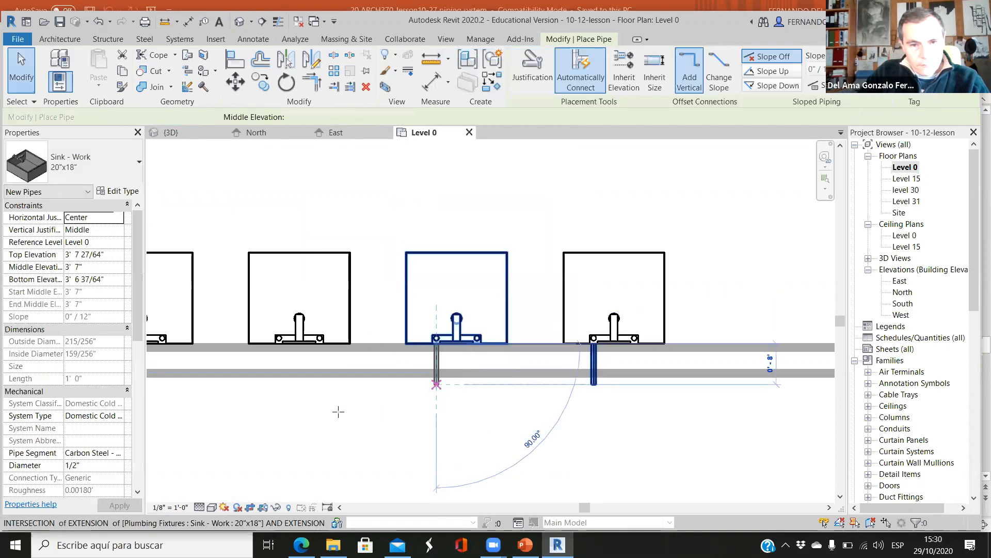
key("Escape")
key("Escape")
Draw matching 1/2" domestic cold water pipes southward through the wall from the west inlets of the two westernmost sinks
scroll(279, 338, "up", 2)
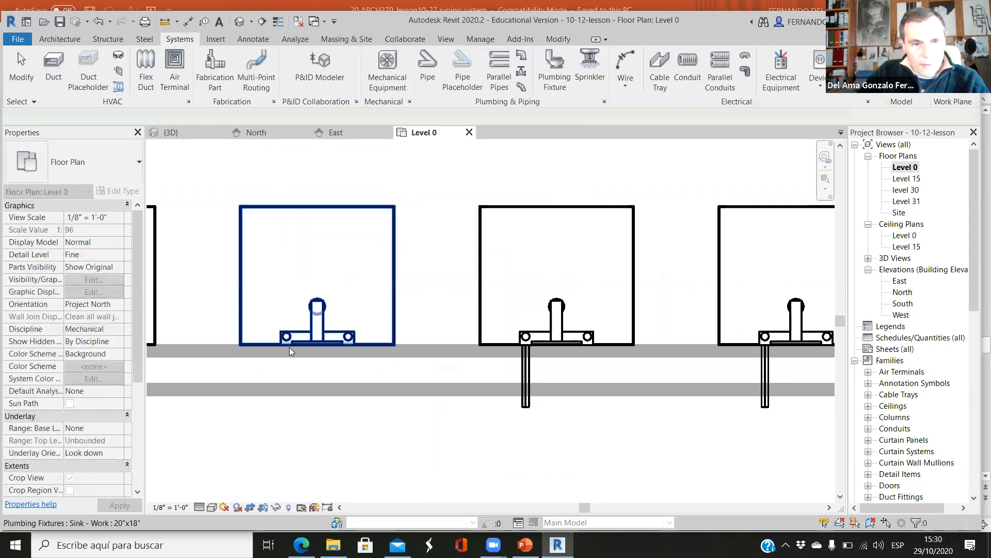
left_click(287, 347)
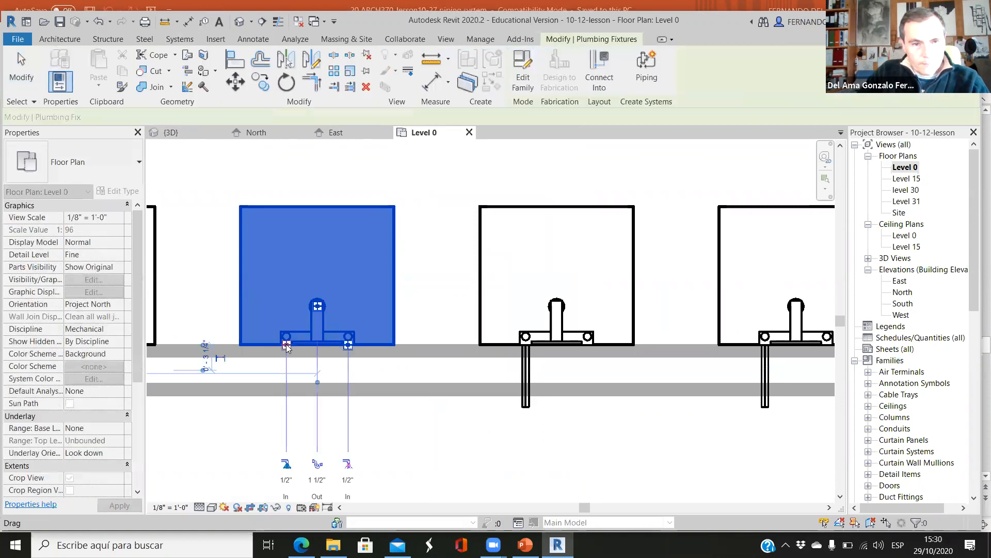
right_click(287, 347)
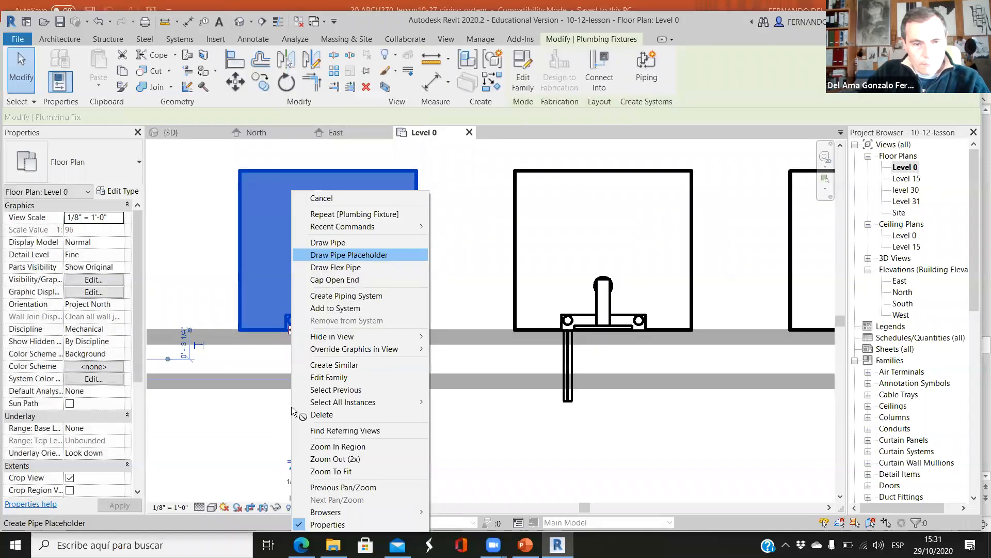
left_click(328, 242)
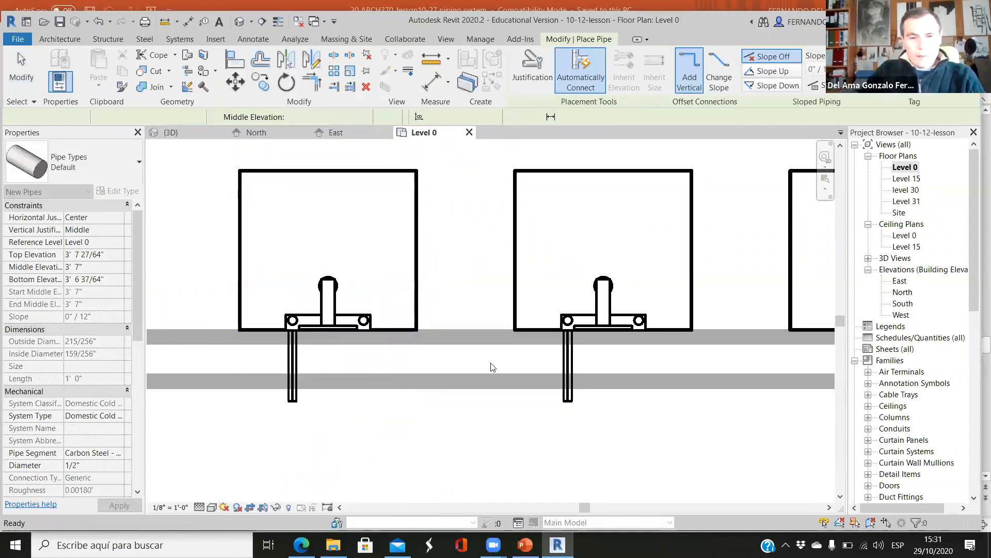
key("Escape")
key("Escape")
Select the westernmost water closet and compare its connectors with the piping slide in PowerPoint and the submitted piping plan in the browser
scroll(478, 345, "down", 5)
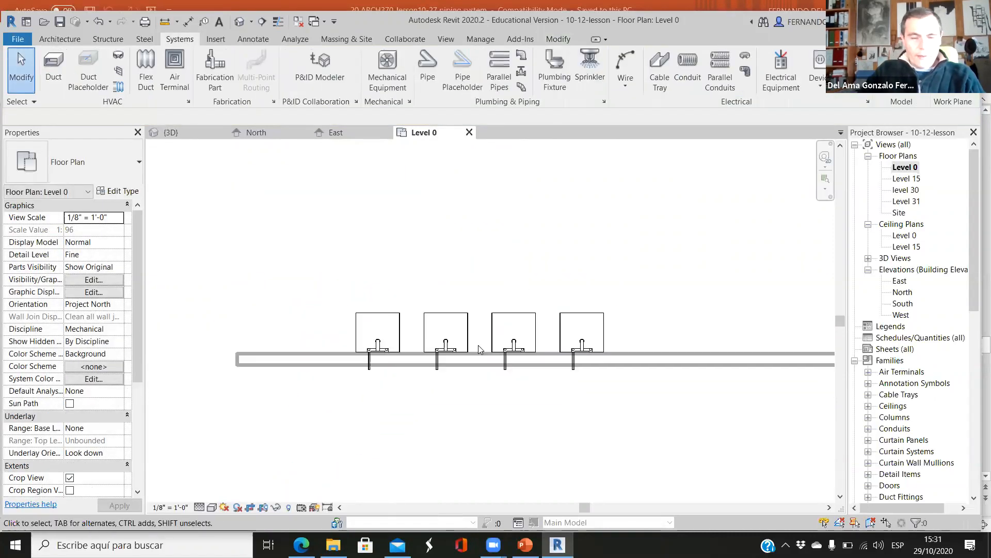
scroll(478, 345, "down", 2)
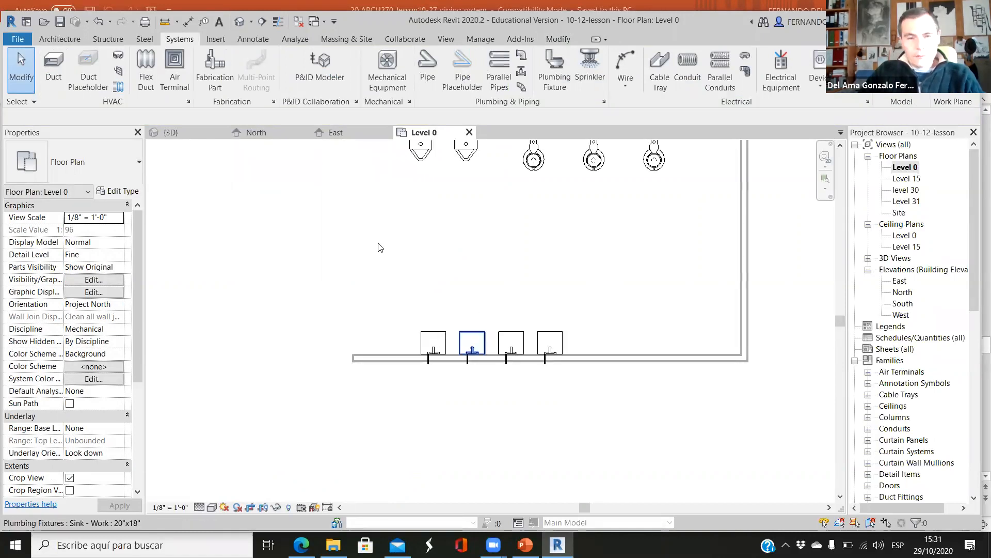
scroll(379, 247, "down", 1)
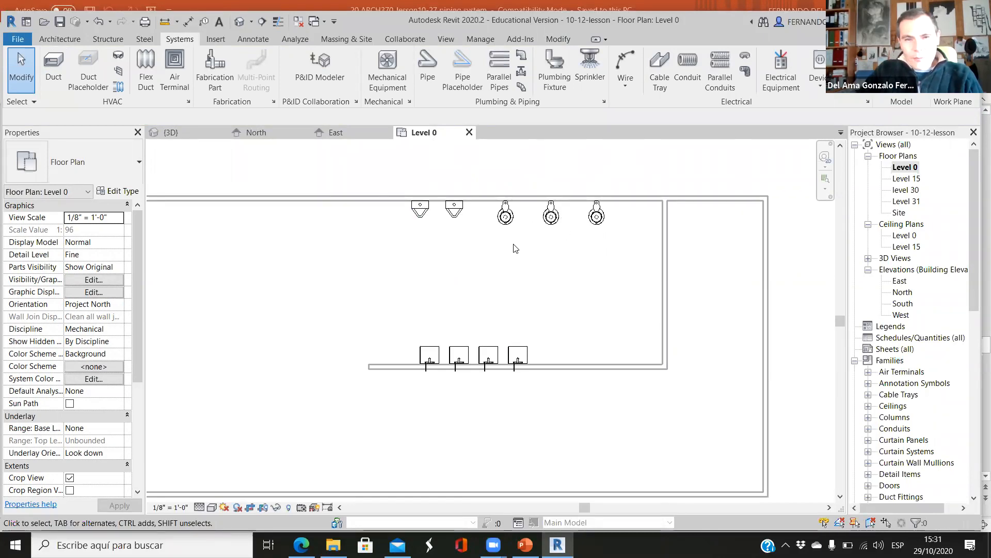
scroll(517, 248, "up", 2)
scroll(553, 186, "up", 3)
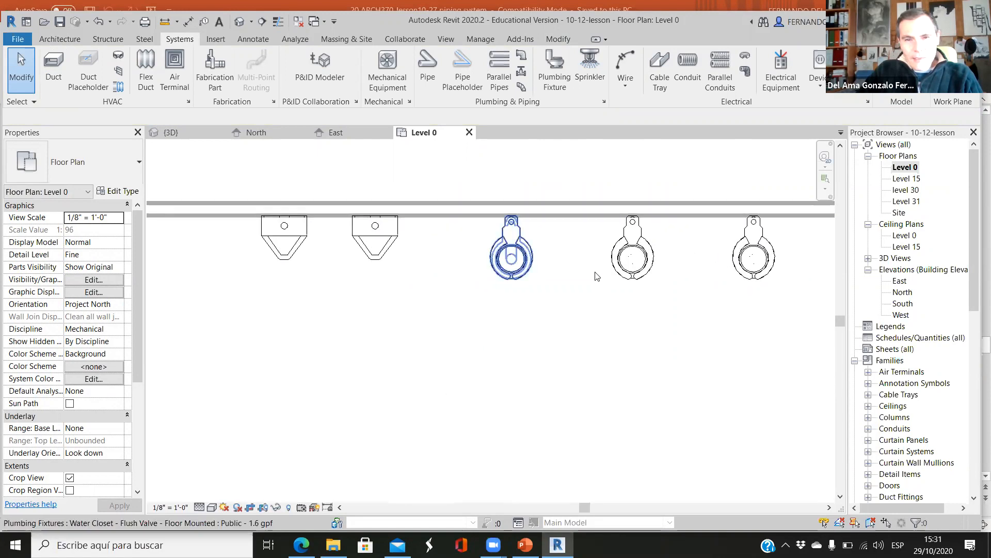
left_click(511, 256)
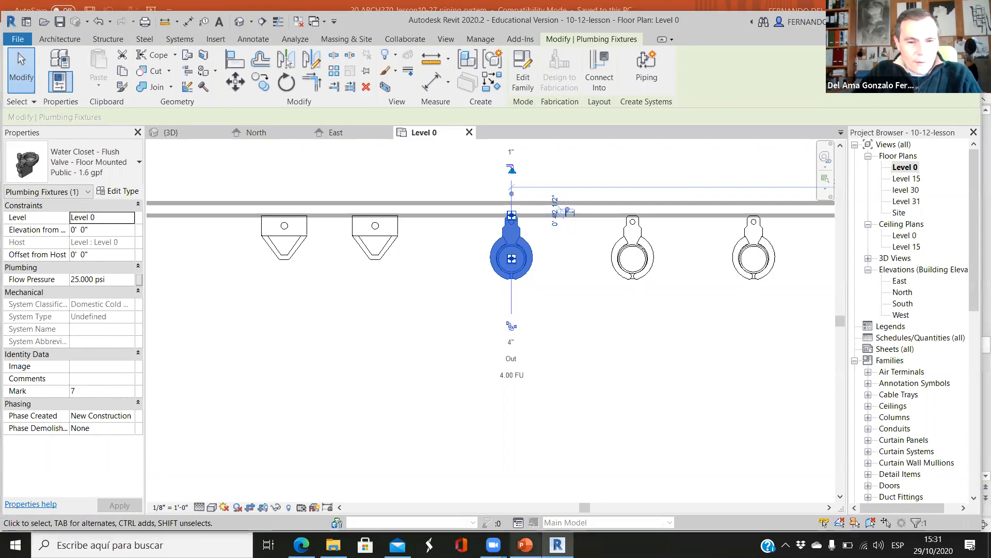
key("alt+Tab")
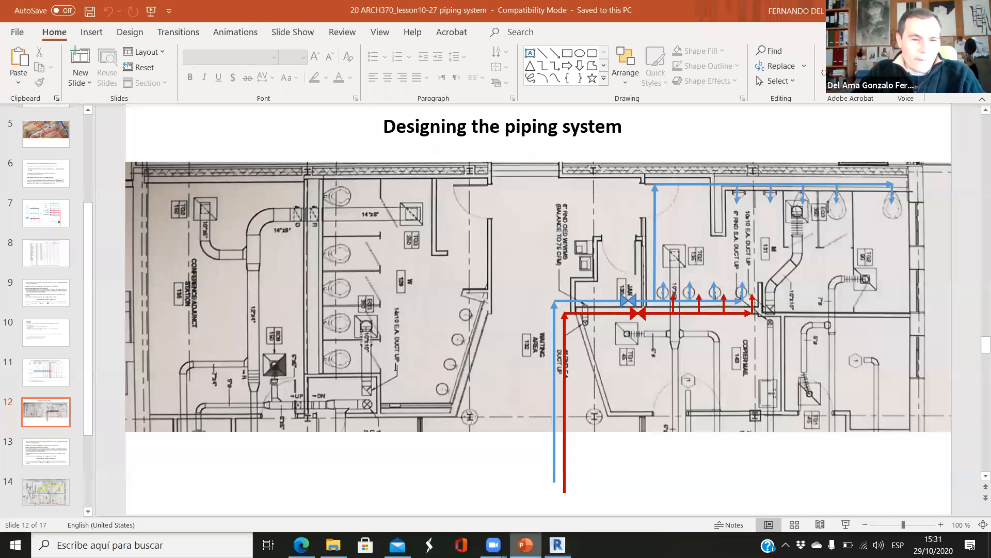
key("alt+Tab")
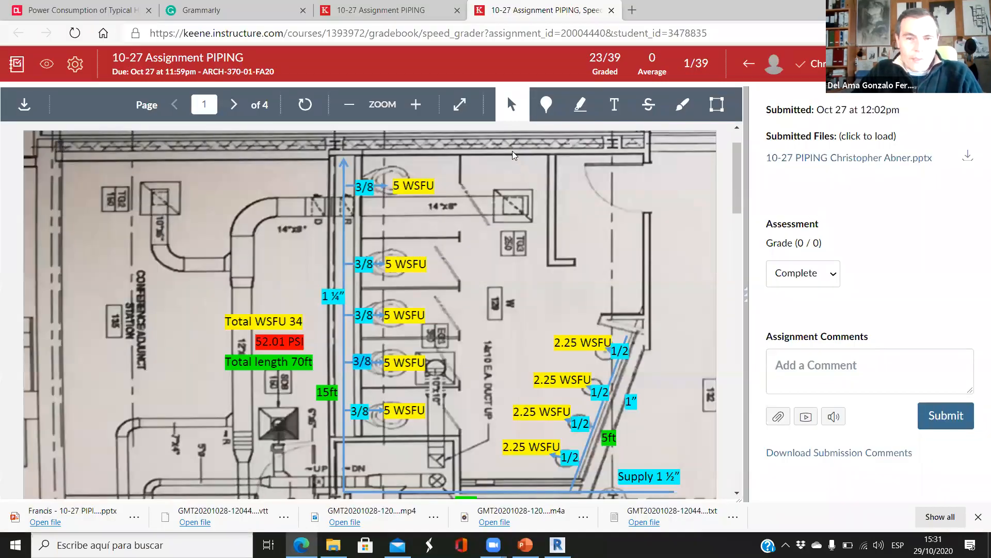
key("alt+Tab")
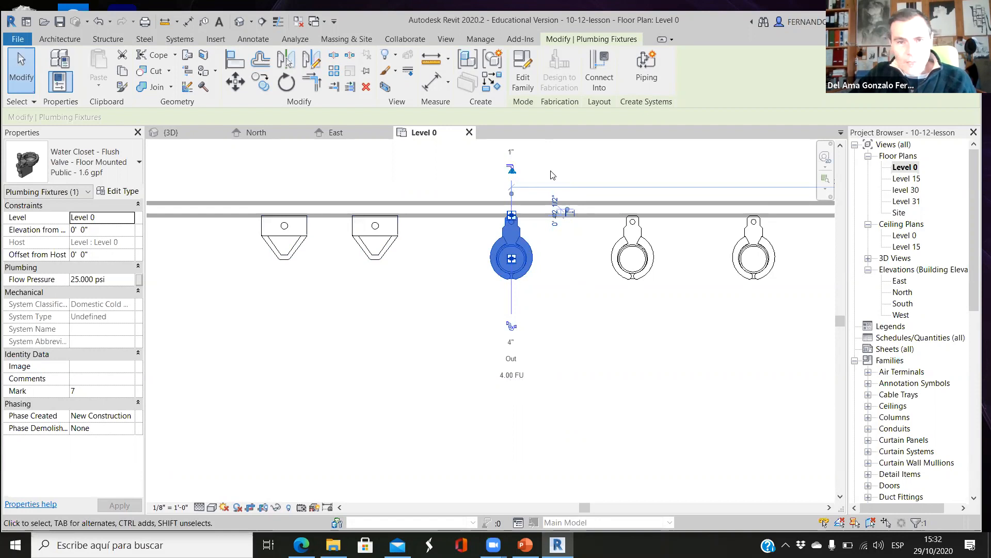
Draw a 1" domestic cold water pipe about 10" long northward through the wall from the westernmost water closet's inlet
scroll(498, 237, "up", 1)
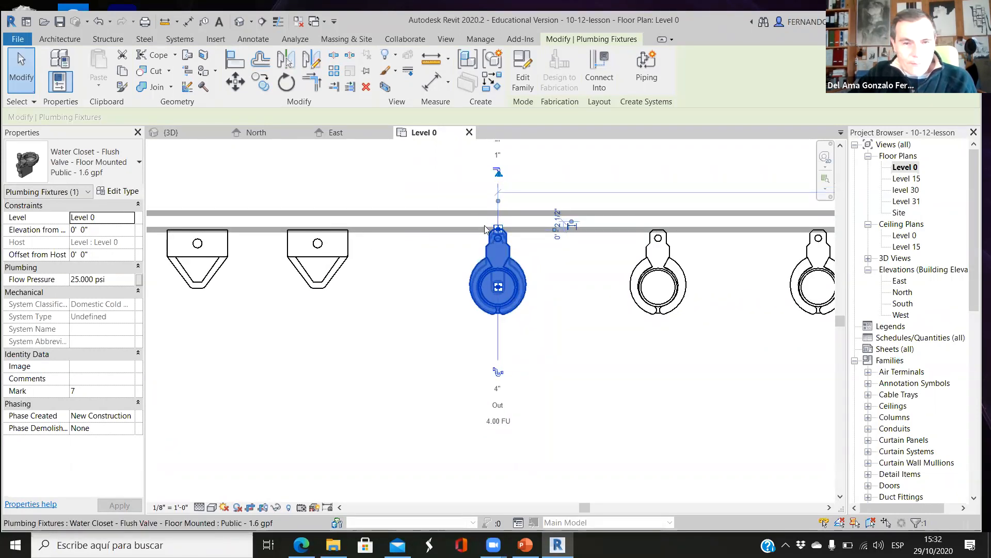
scroll(498, 207, "down", 1)
scroll(499, 208, "down", 2)
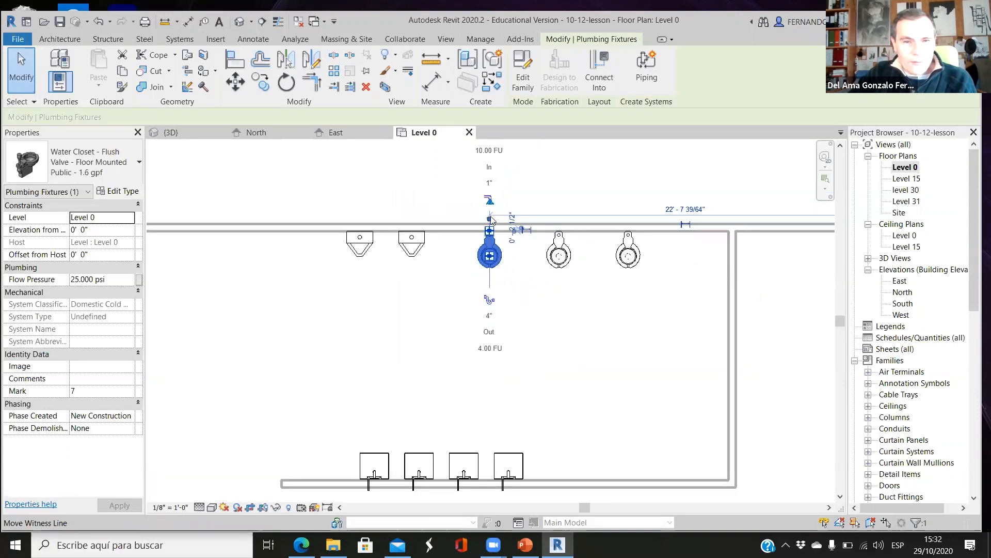
scroll(490, 220, "up", 3)
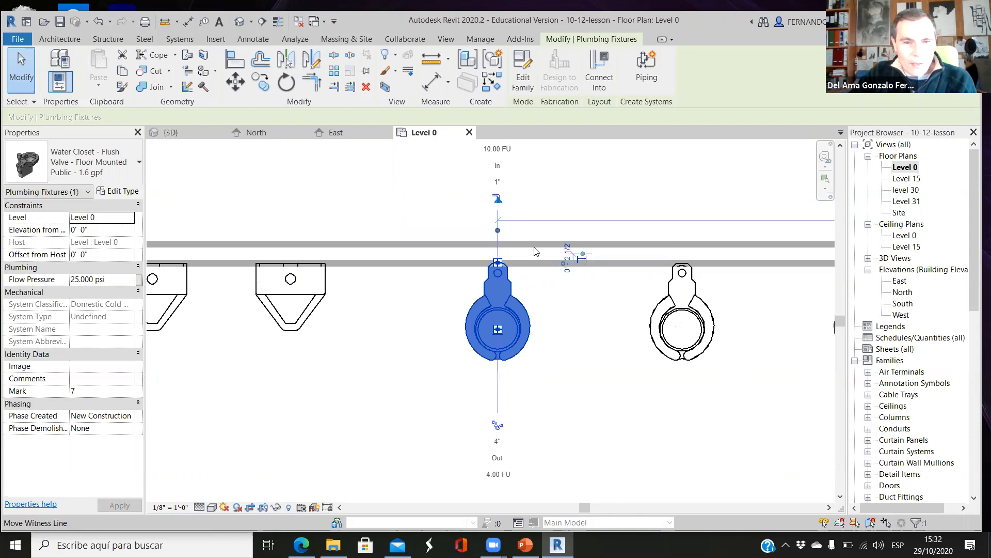
right_click(500, 231)
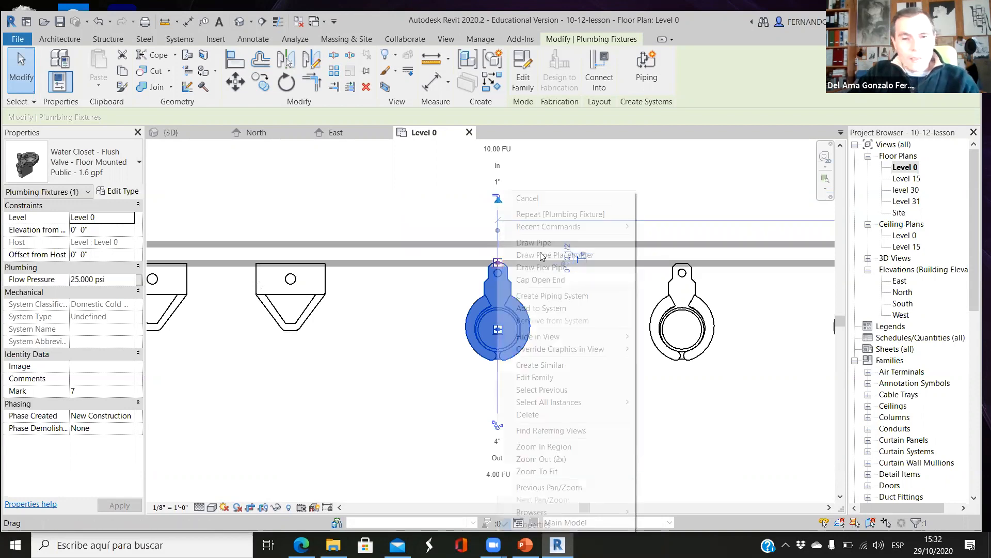
left_click(509, 242)
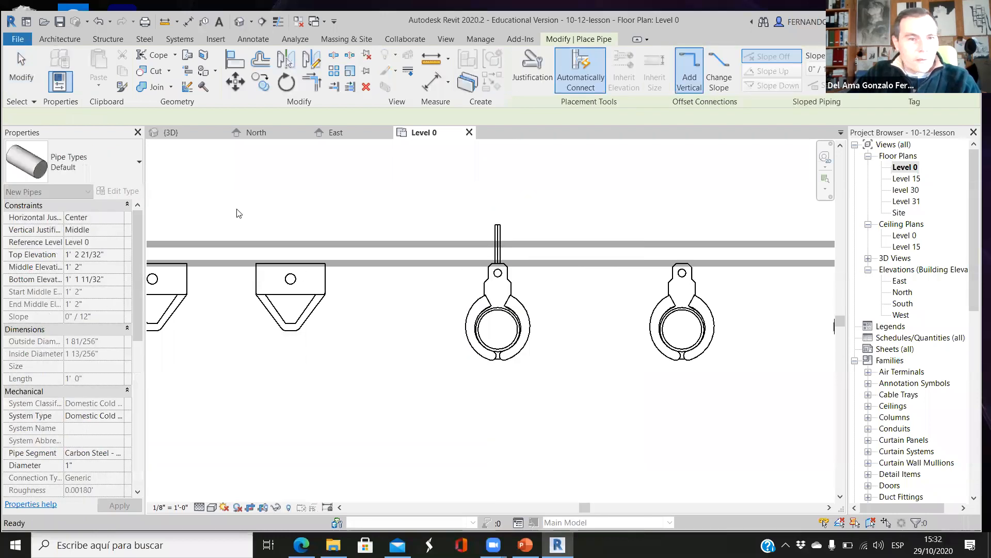
key("Escape")
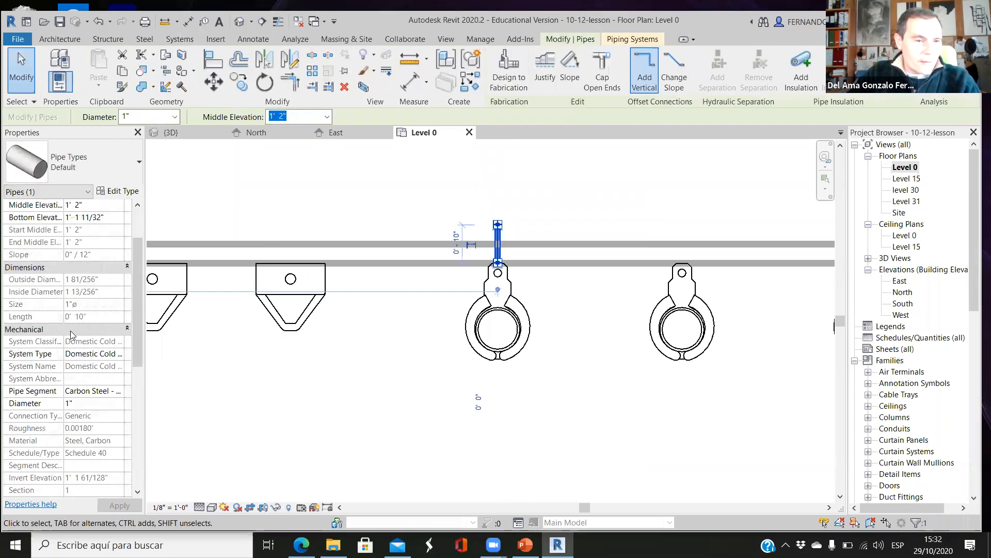
Examine the mechanical flow properties of the water closet's cold water pipe and of a sink's supply pipe
scroll(70, 331, "down", 5)
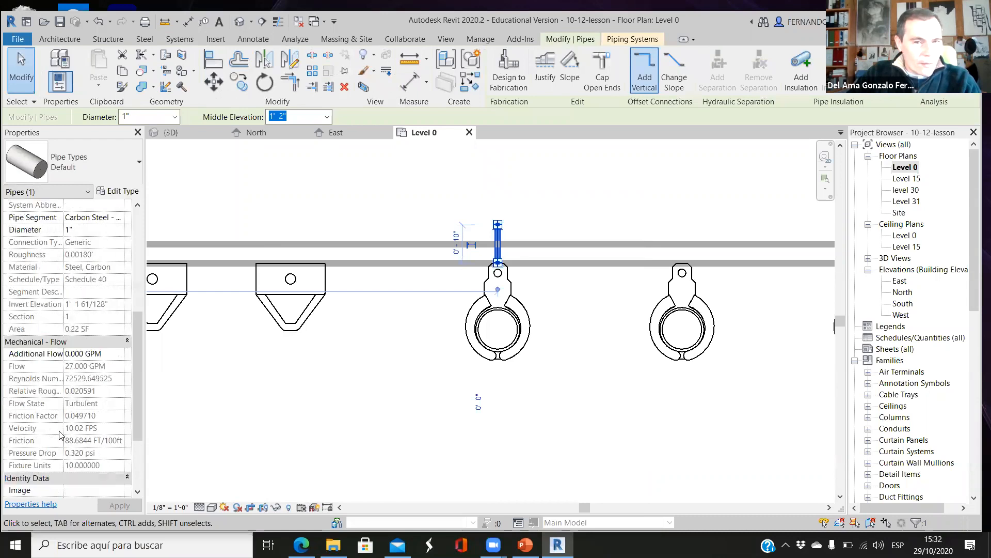
scroll(62, 435, "down", 1)
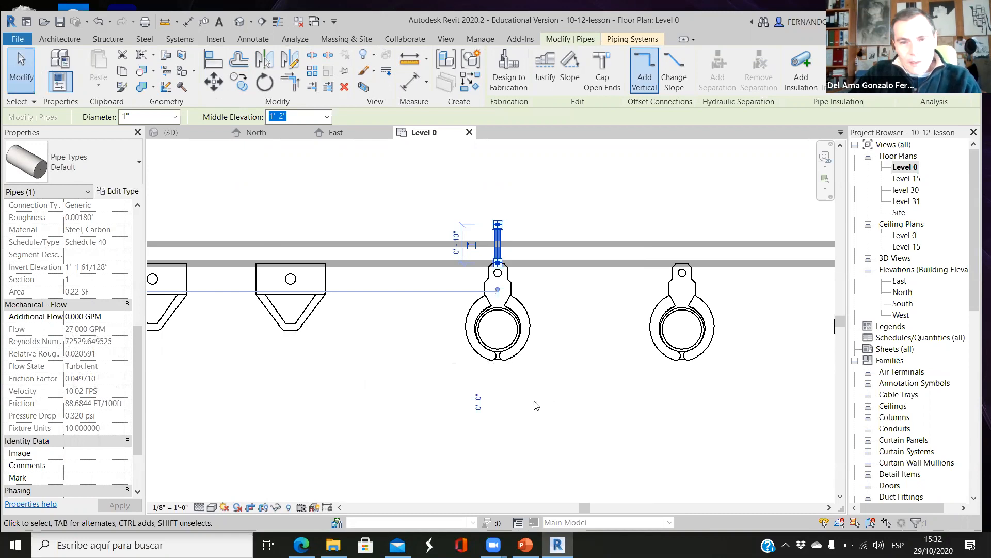
left_click(441, 302)
scroll(427, 364, "down", 3)
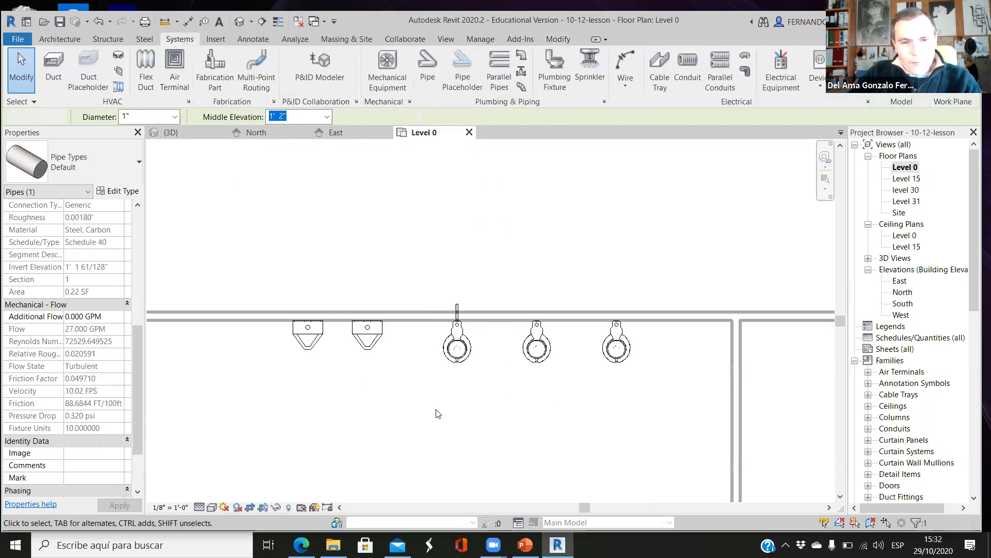
scroll(438, 414, "down", 3)
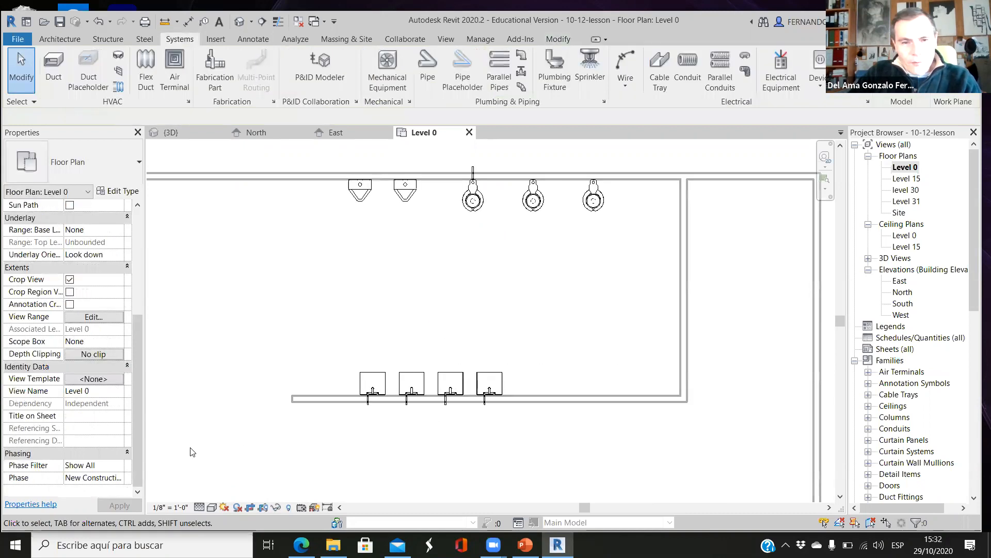
scroll(440, 413, "up", 5)
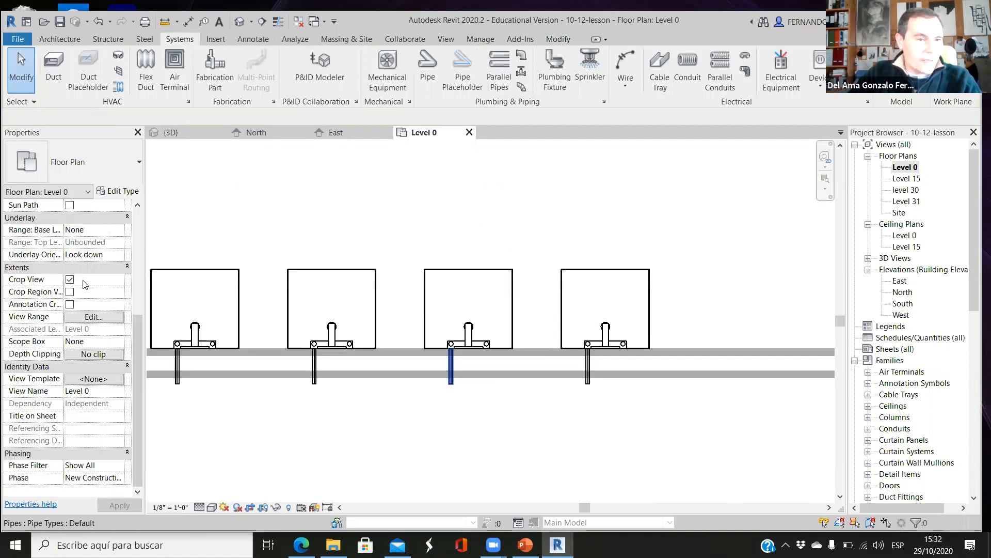
left_click(596, 391)
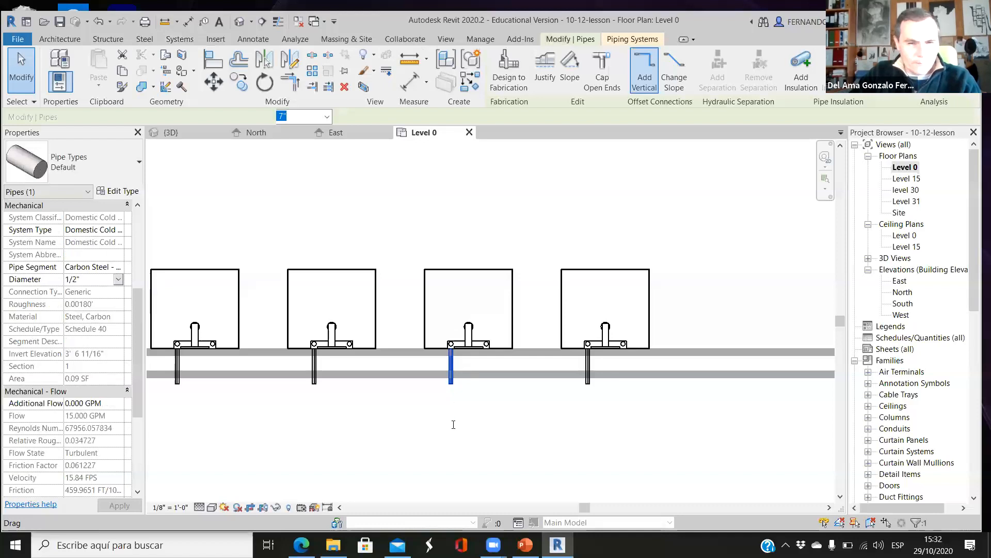
Compare the pipe sizes and fixture units of the second sink from the east with the submitted piping plan in the browser
key("alt+Tab")
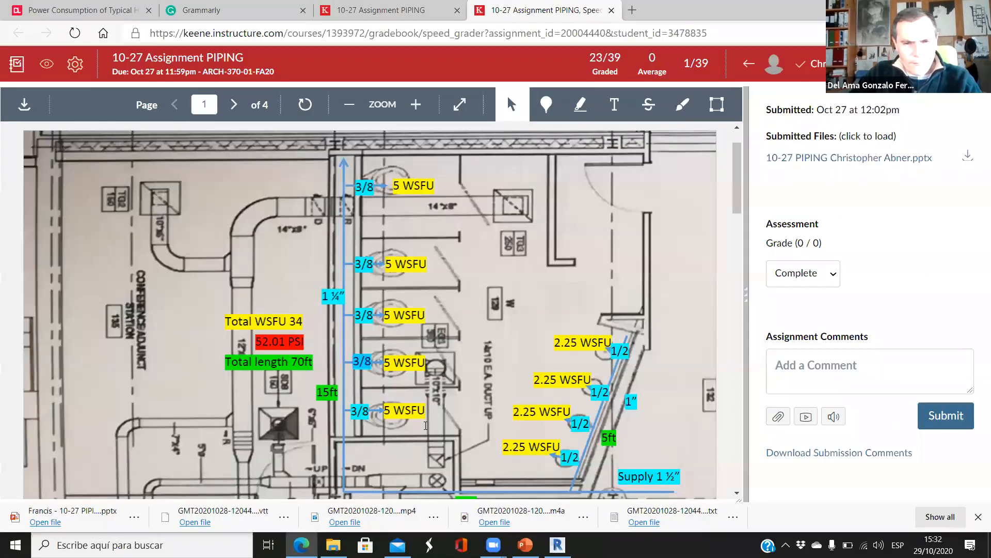
key("alt+Tab")
scroll(454, 431, "down", 3)
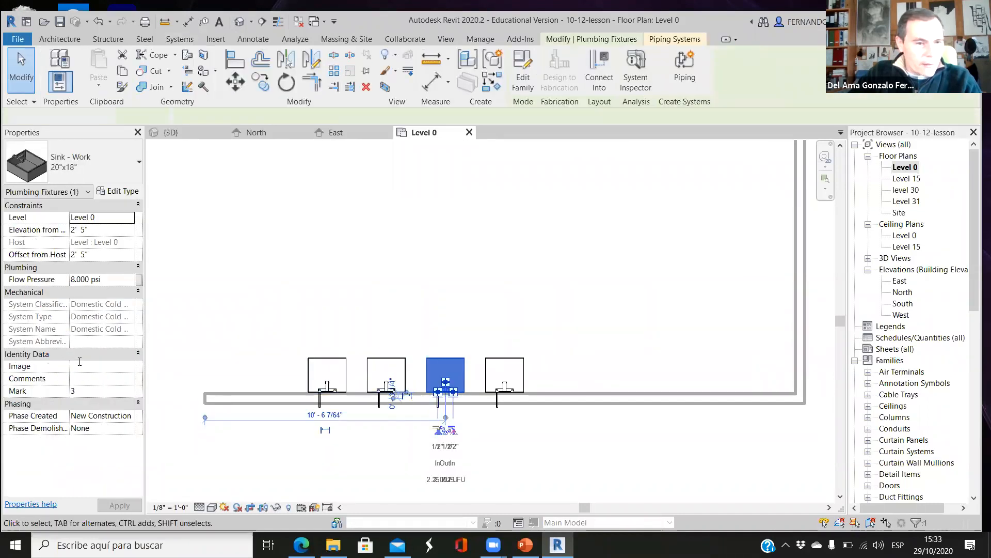
key("Escape")
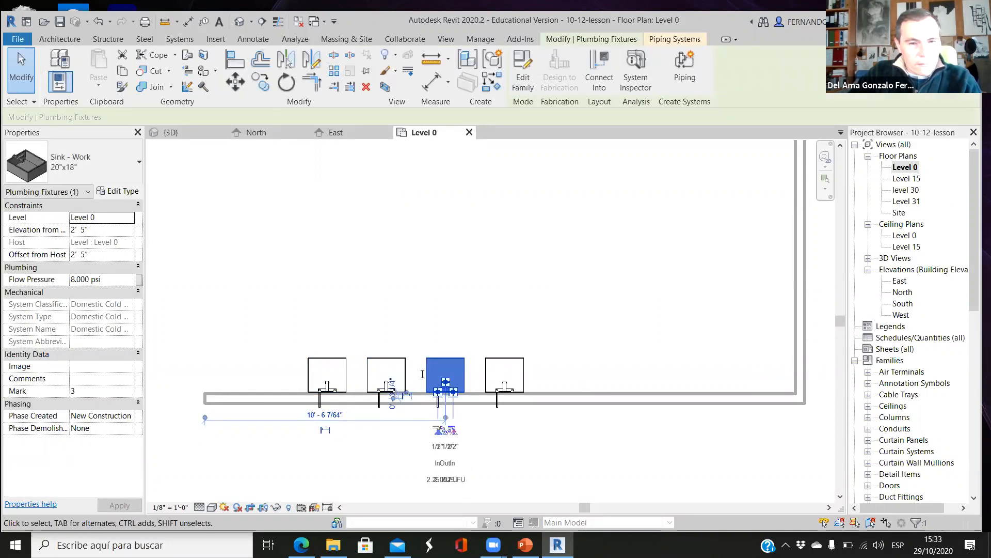
scroll(422, 373, "up", 6)
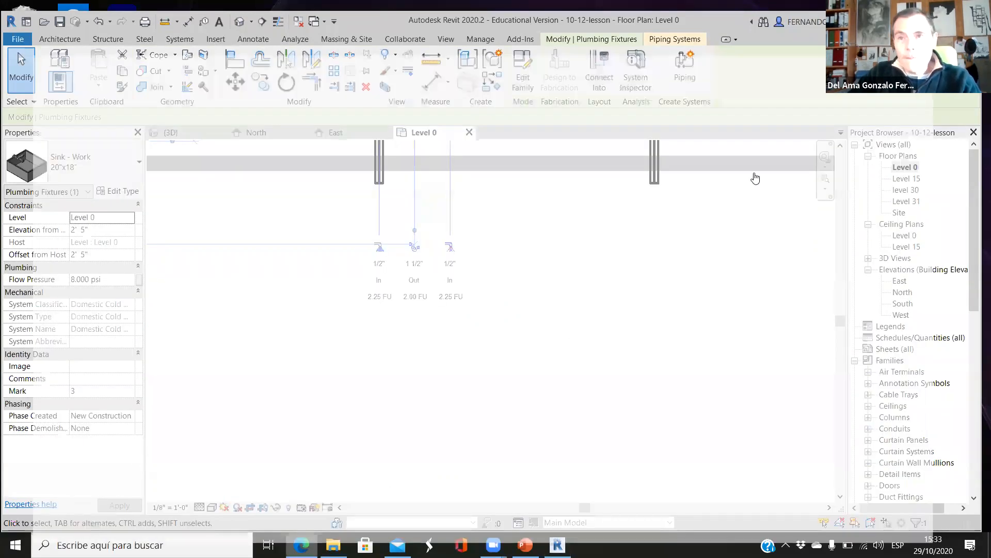
key("alt+Tab")
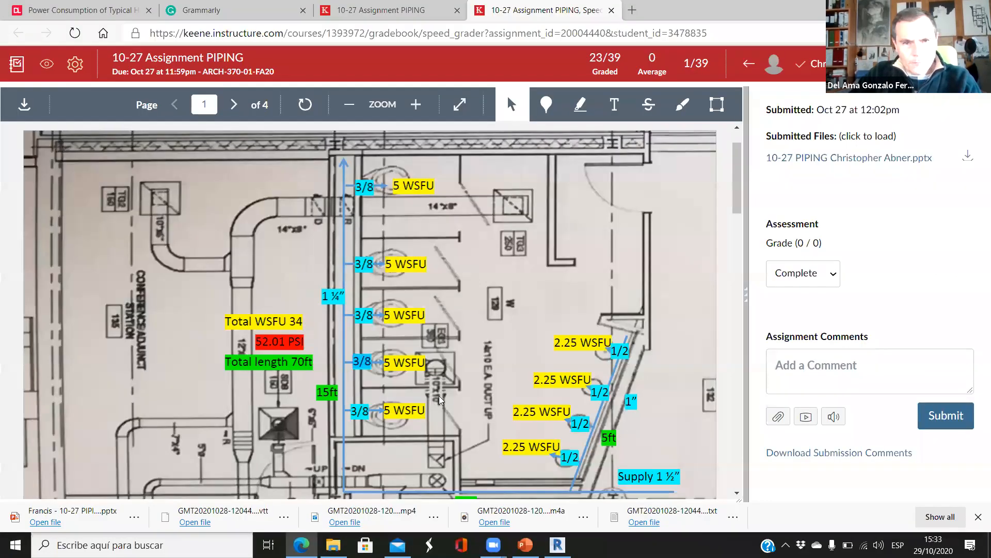
key("alt+Tab")
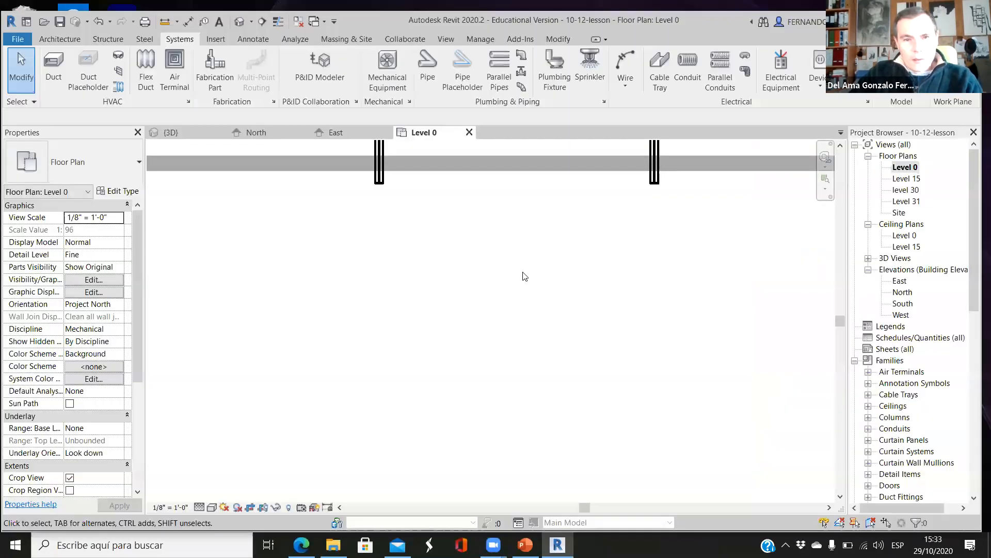
scroll(523, 276, "up", 1)
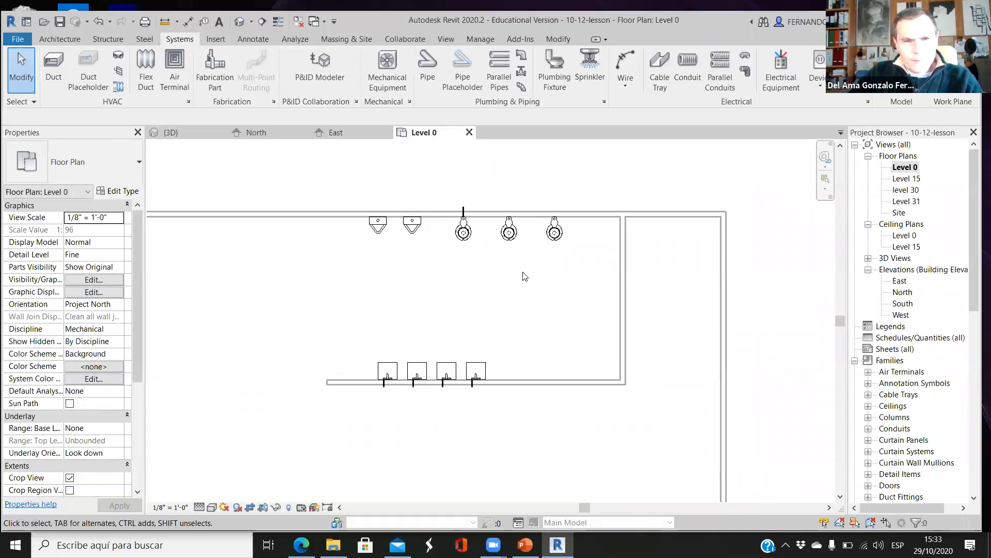
Examine the arrangement of the restroom's sinks, urinals and water closets in the 3D view
left_click(181, 133)
middle_click_drag(562, 355, 615, 288, "shift")
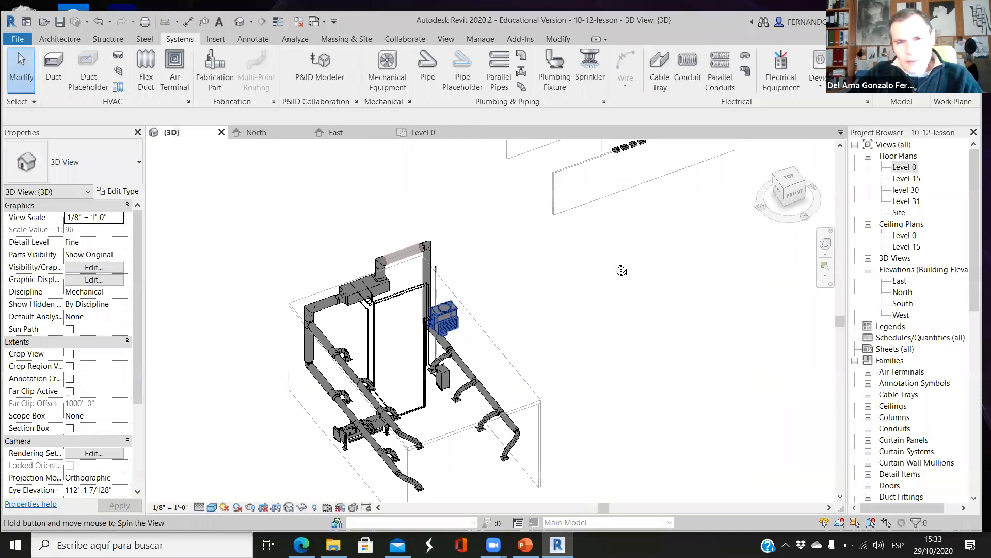
scroll(630, 164, "up", 3)
middle_click_drag(630, 165, 577, 385)
scroll(542, 361, "up", 1)
middle_click_drag(448, 375, 449, 368, "shift")
scroll(449, 369, "down", 1)
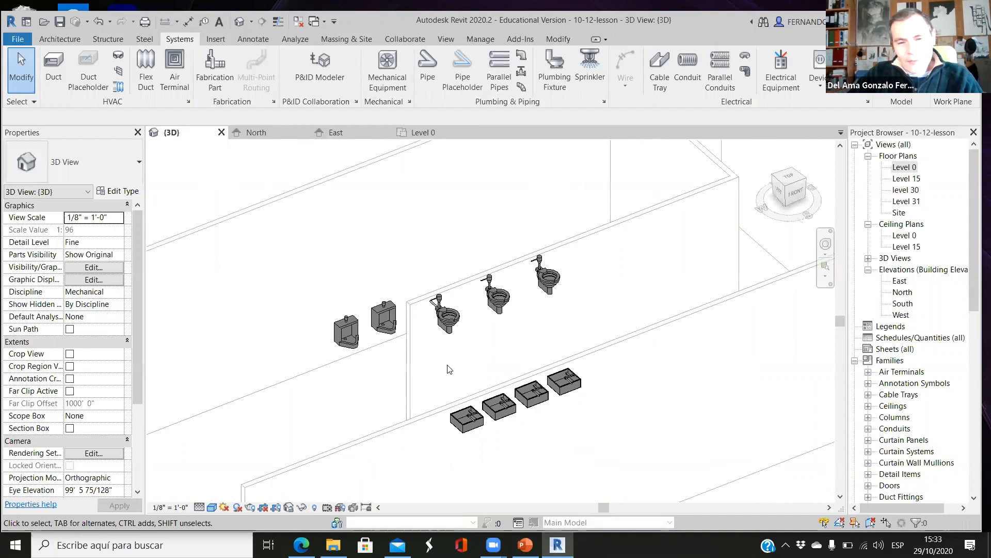
scroll(449, 368, "down", 2)
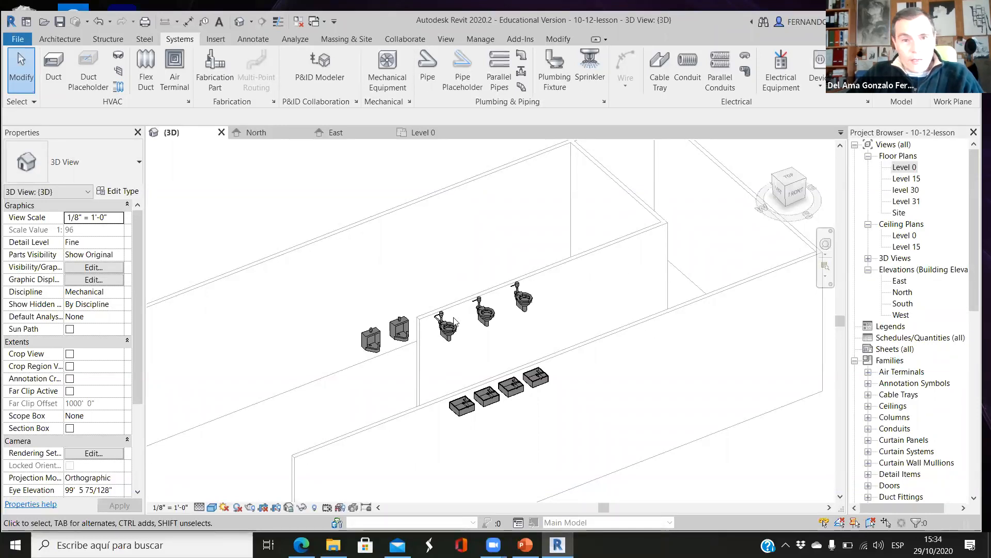
scroll(283, 308, "up", 2)
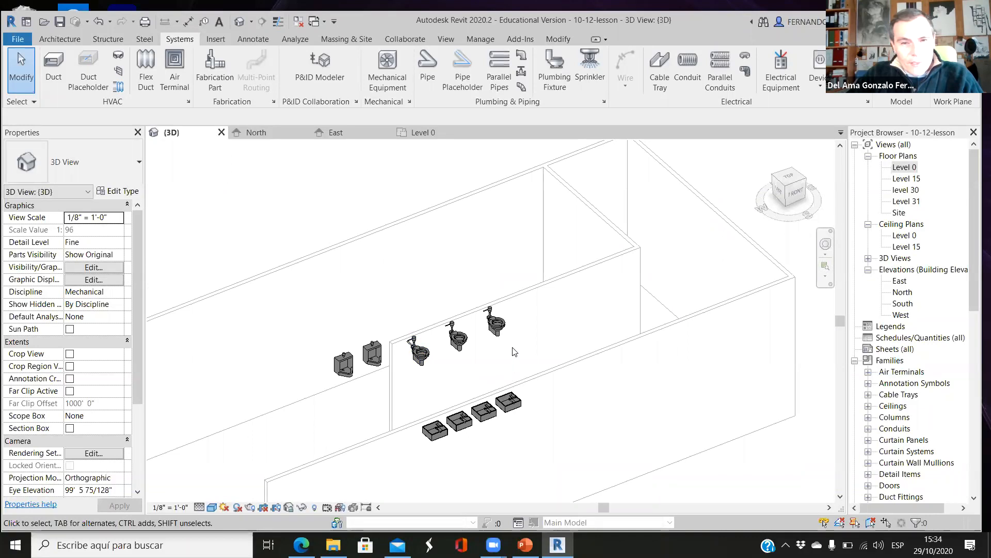
scroll(514, 351, "up", 5)
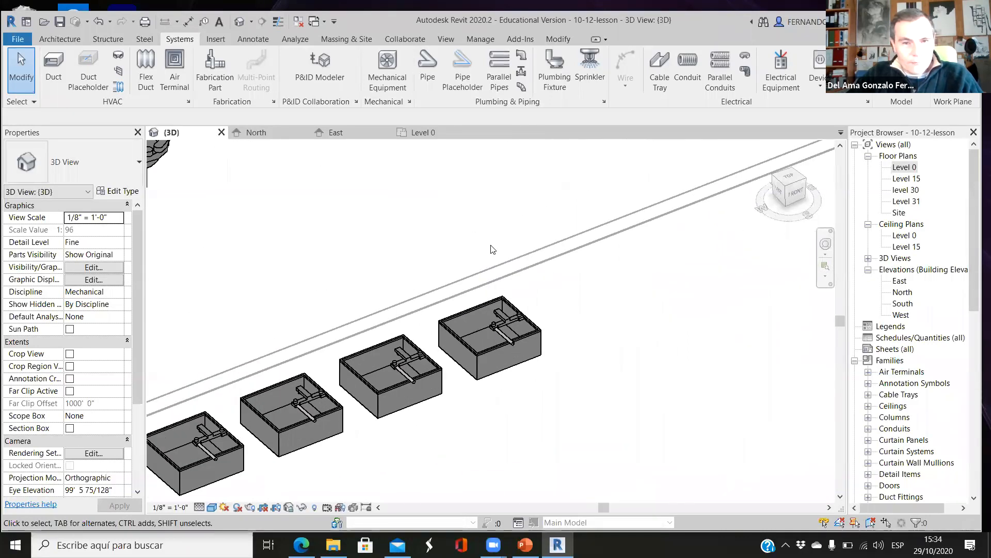
scroll(493, 334, "down", 5)
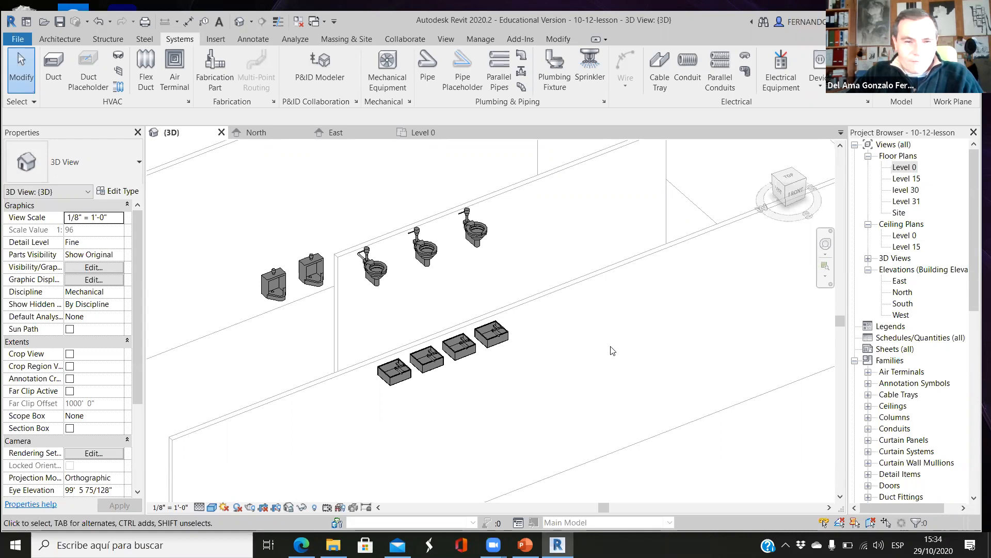
left_click(794, 193)
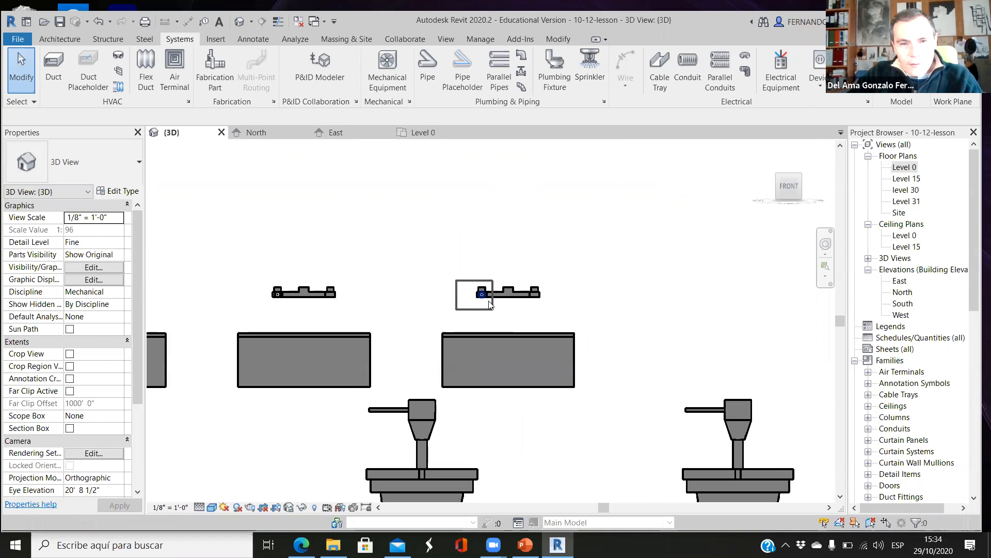
left_click_drag(490, 305, 497, 297)
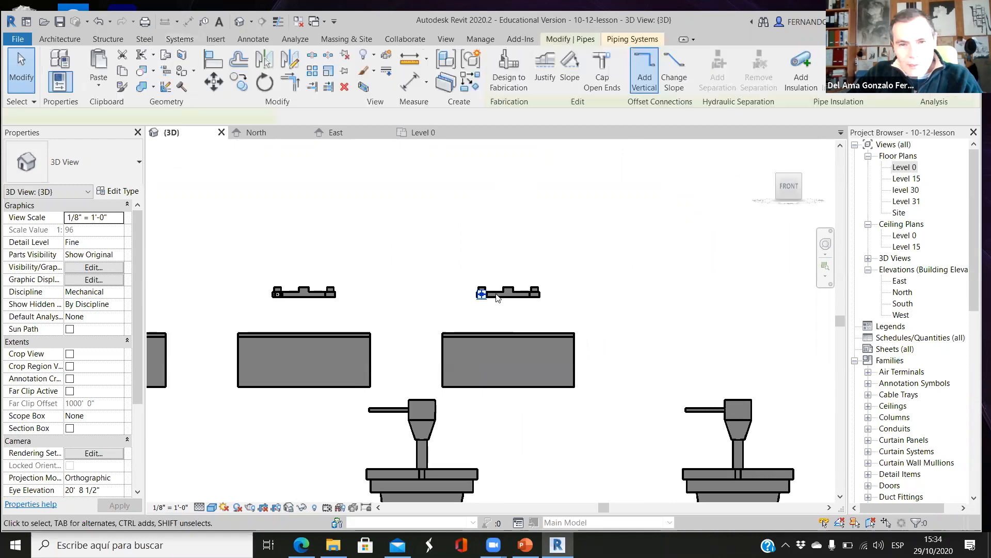
scroll(496, 297, "up", 4)
left_click(509, 353)
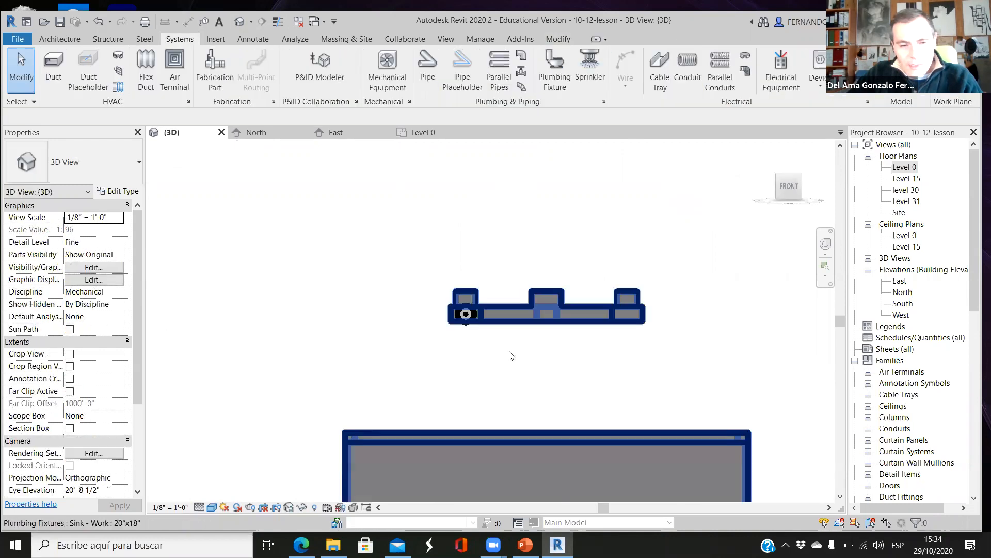
left_click(455, 300)
left_click(520, 411)
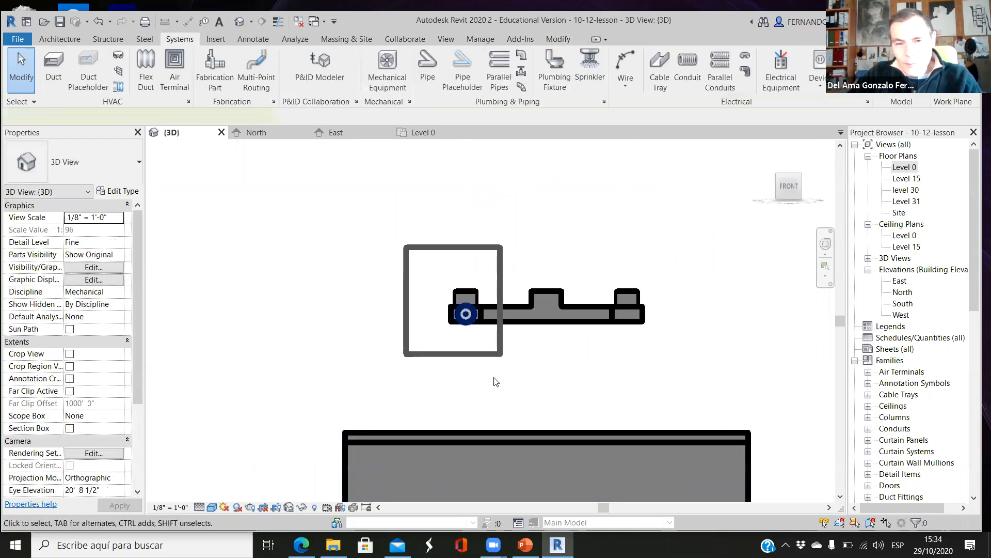
left_click(466, 323)
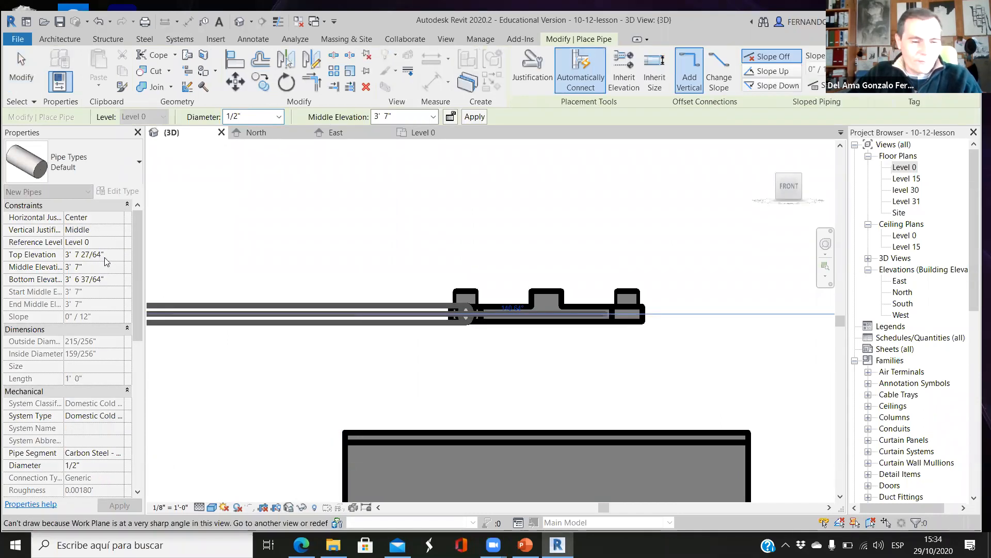
key("Escape")
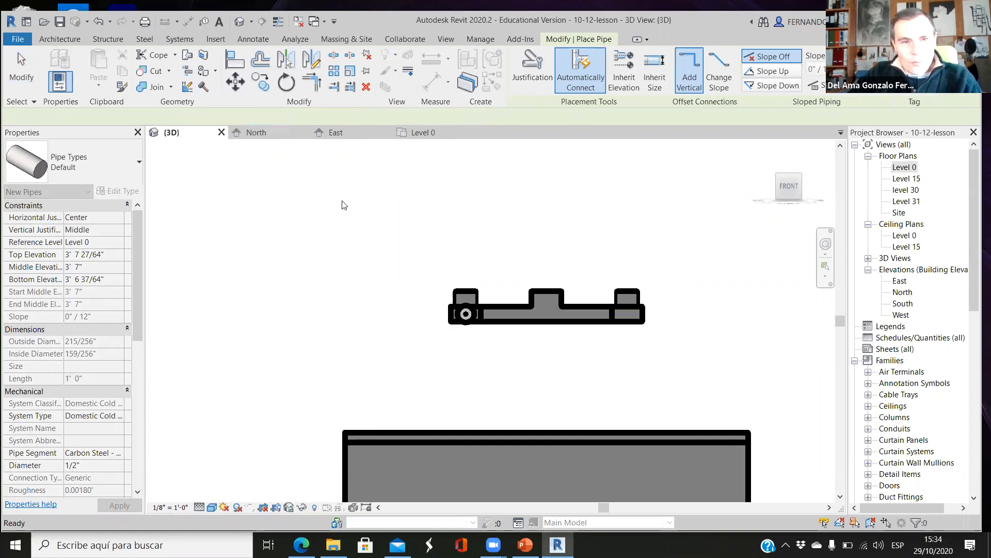
key("Escape")
scroll(431, 288, "down", 2)
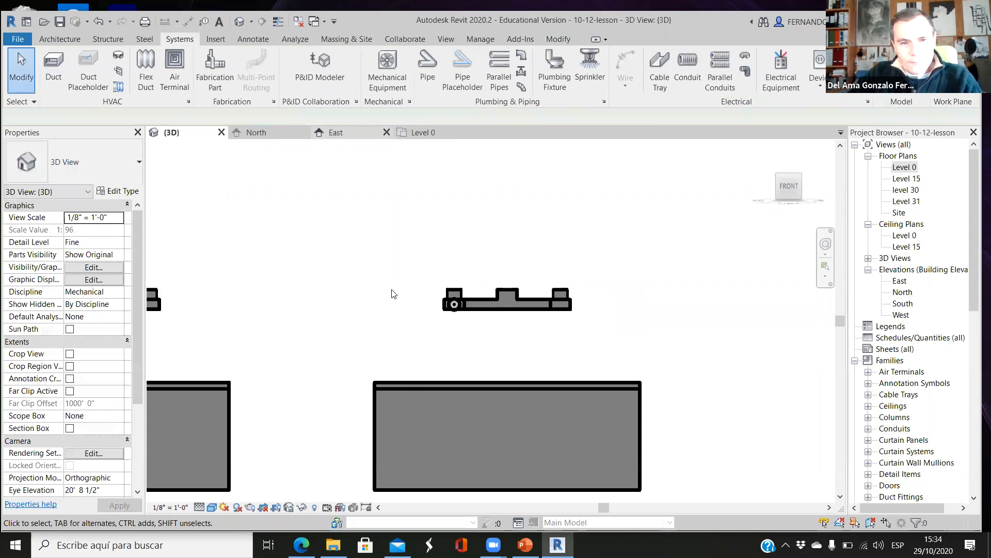
In the East elevation, draw a vertical 1/2" pipe from the easternmost sink's supply pipe up to 12' 7", and inspect it in 3D
key("ctrl+Tab")
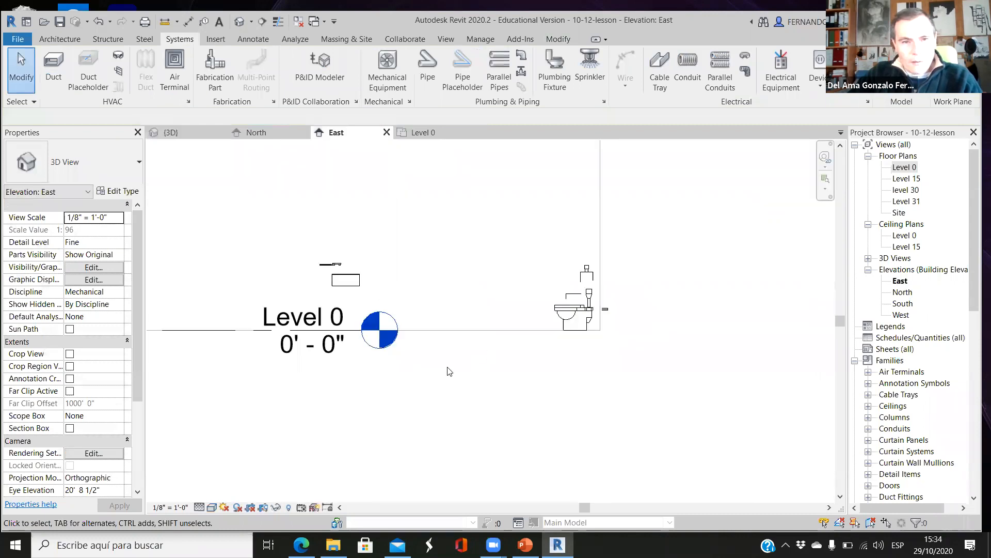
scroll(426, 363, "down", 5)
scroll(434, 266, "up", 1)
scroll(436, 336, "down", 3)
scroll(418, 364, "down", 3)
scroll(424, 356, "up", 4)
scroll(424, 356, "up", 2)
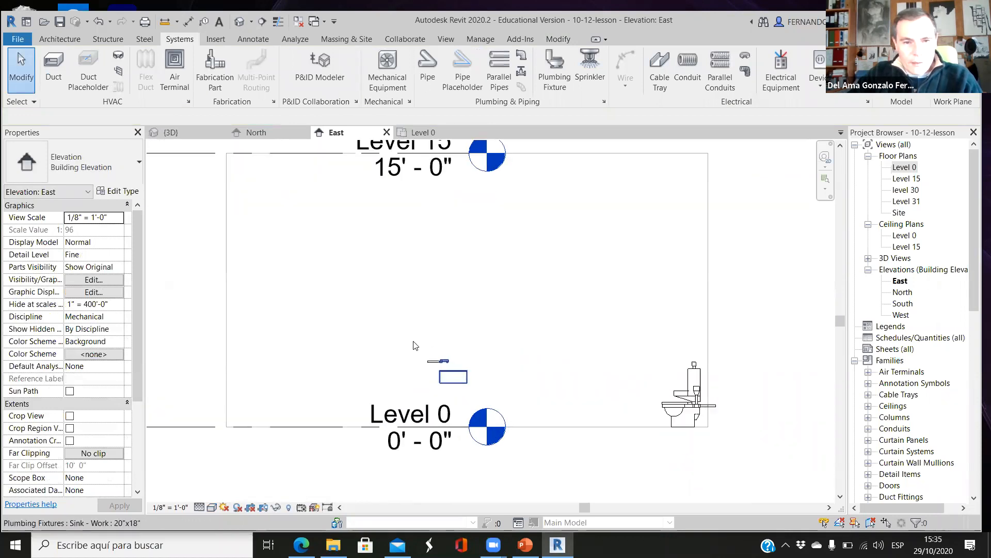
scroll(431, 364, "up", 5)
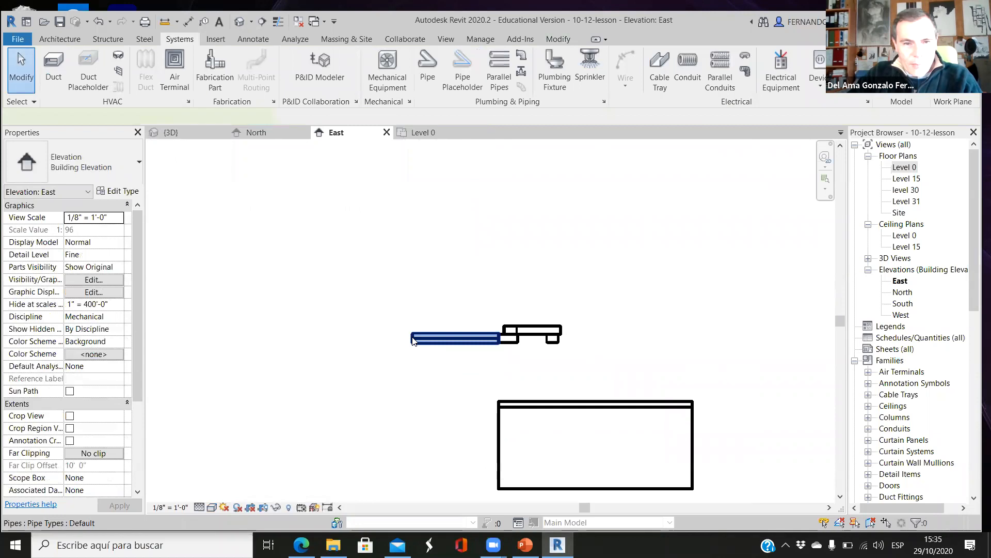
left_click(454, 338)
right_click(464, 95)
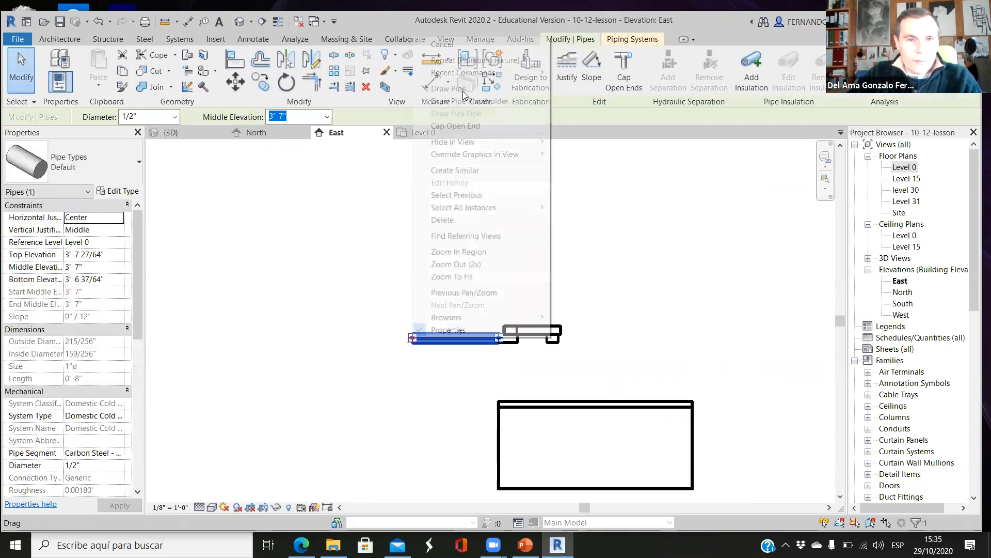
left_click(463, 92)
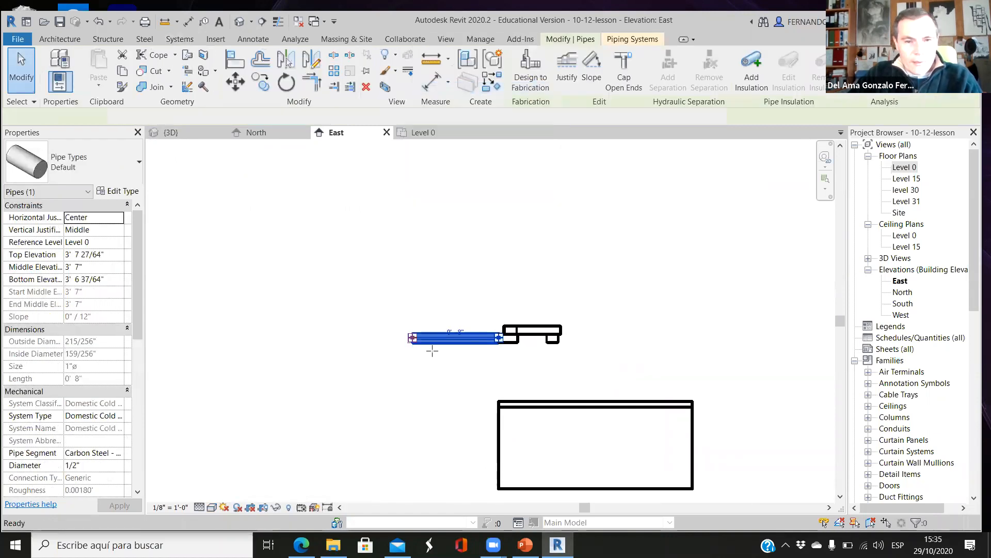
scroll(427, 423, "down", 2)
scroll(426, 287, "down", 2)
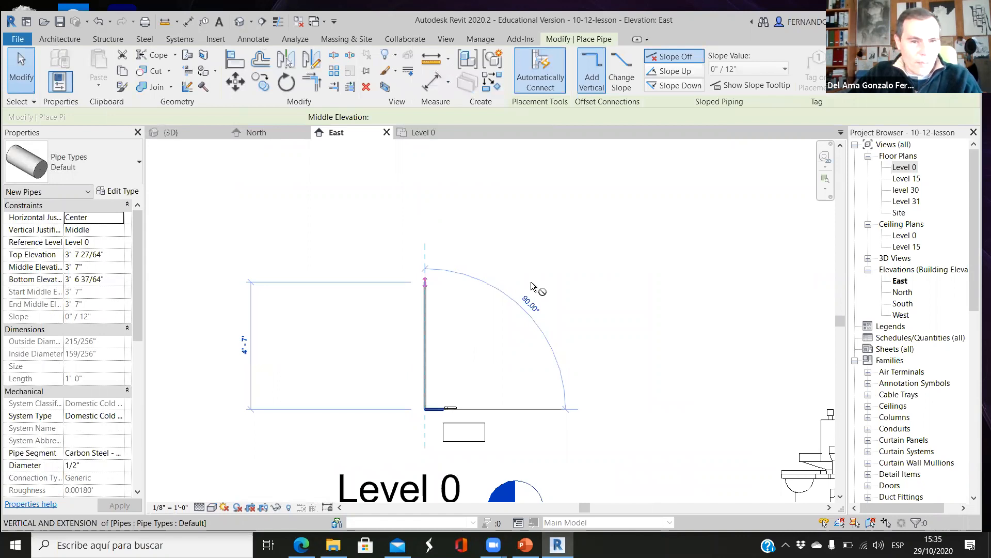
scroll(427, 287, "down", 2)
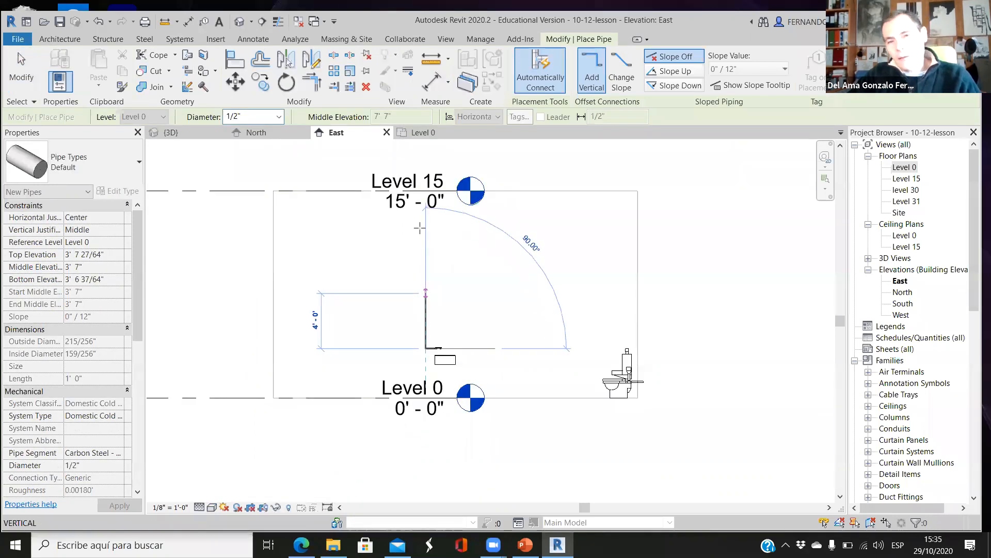
left_click(427, 225)
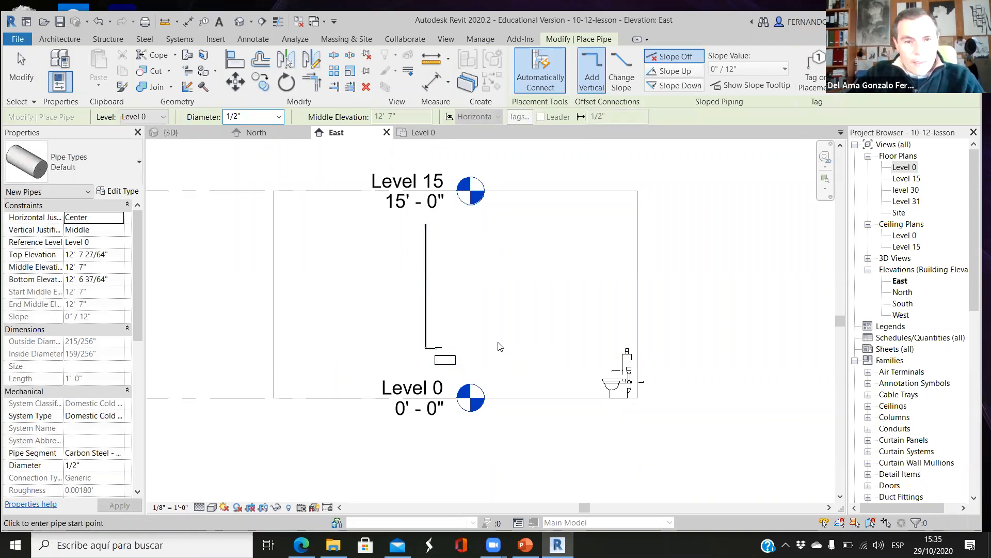
left_click(198, 134)
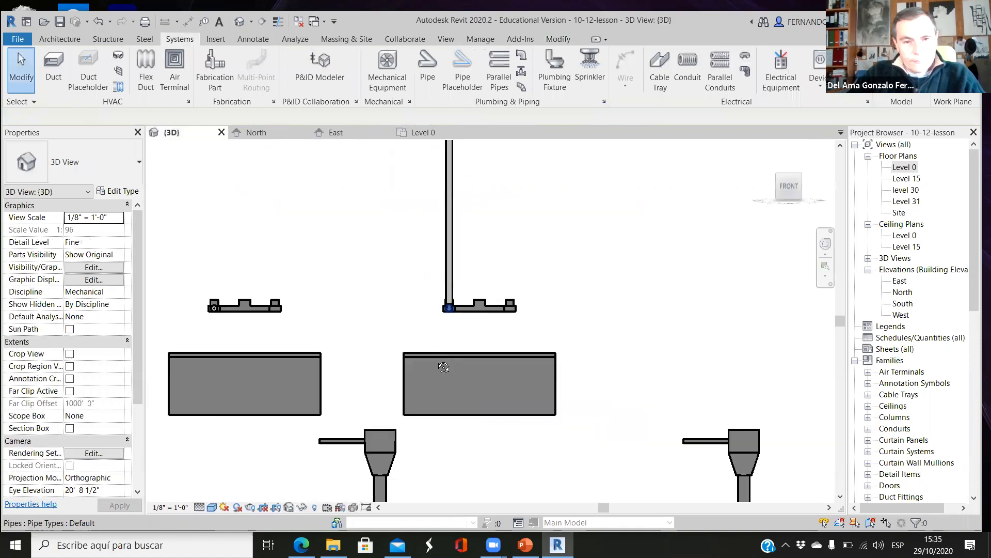
middle_click_drag(444, 367, 464, 409, "shift")
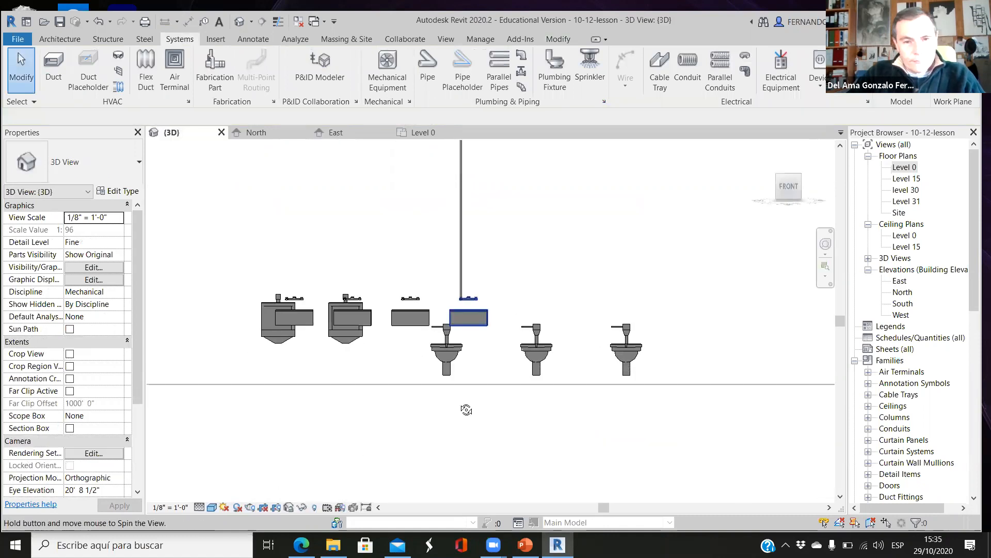
middle_click_drag(540, 331, 542, 331, "shift")
middle_click_drag(332, 346, 395, 350, "shift")
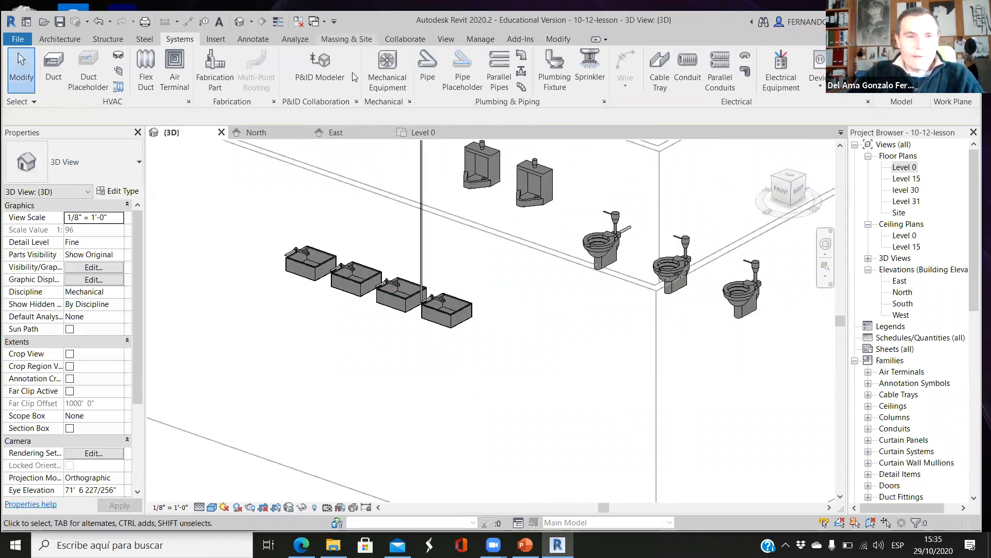
On Level 0, replace the three western sinks with copies of the easternmost sink and its piping, spaced westward along the wall
left_click(431, 134)
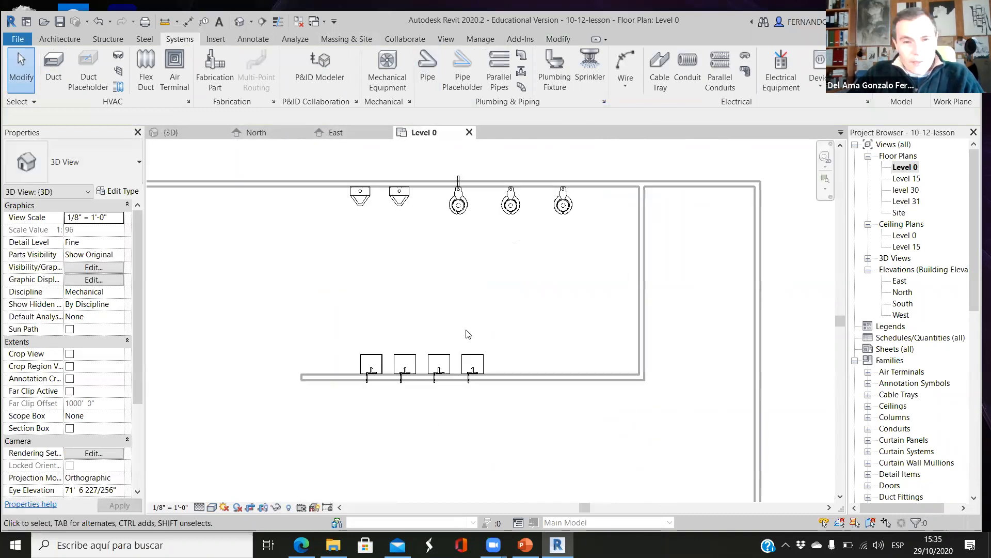
scroll(461, 332, "up", 3)
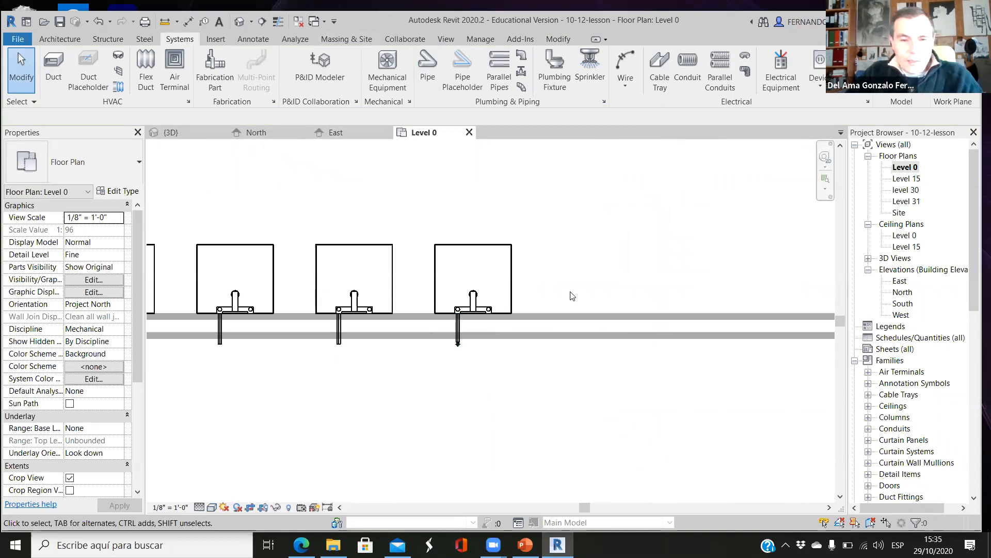
scroll(558, 323, "down", 3)
left_click_drag(518, 279, 581, 356)
left_click_drag(566, 296, 495, 299)
scroll(566, 297, "up", 1)
left_click(496, 300)
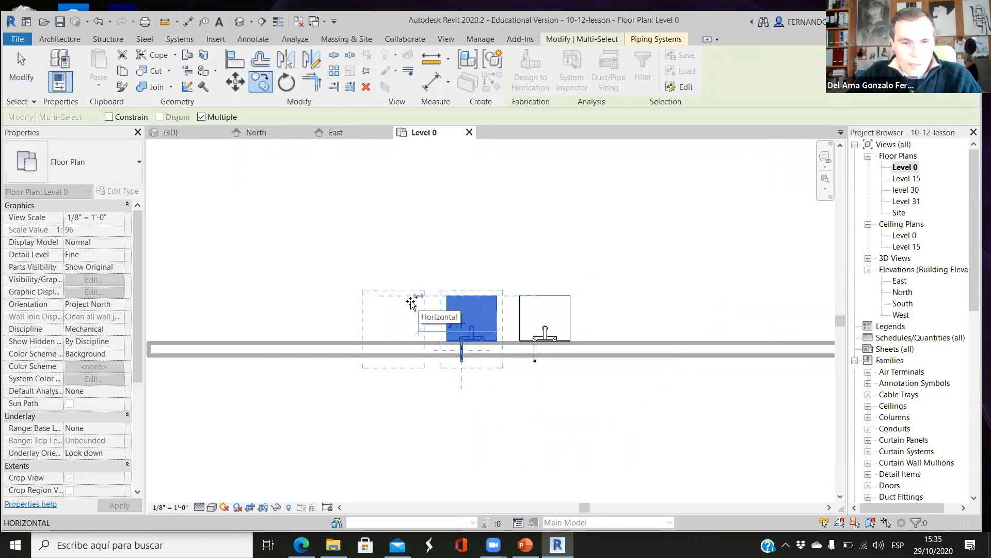
left_click(411, 303)
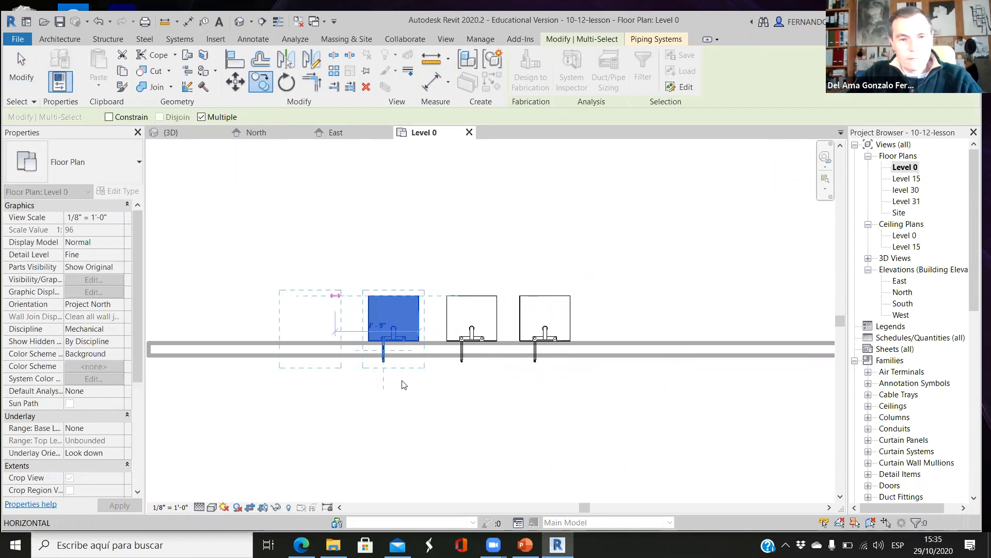
left_click(335, 299)
left_click(21, 66)
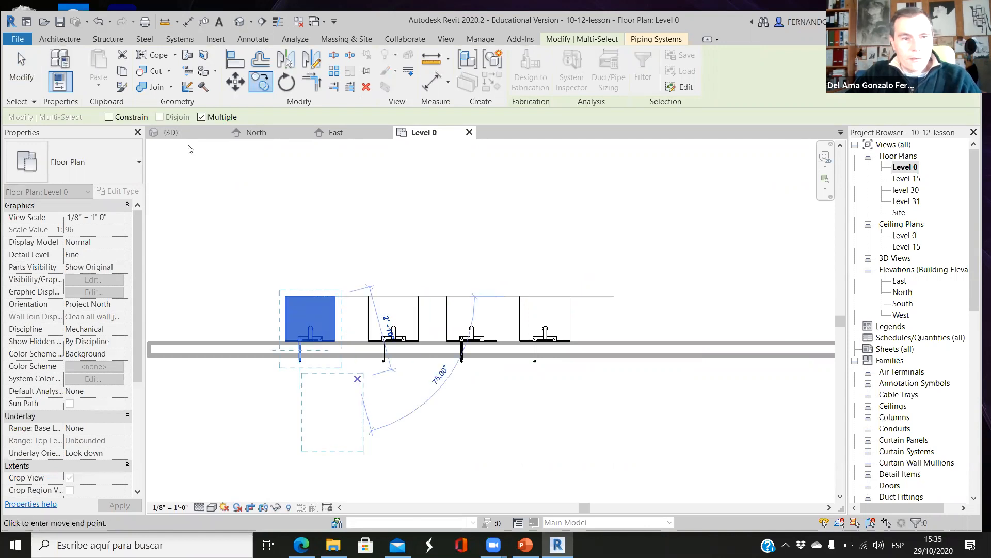
Examine the copied sinks and their vertical supply pipes in 3D from the front
key("ctrl+Tab")
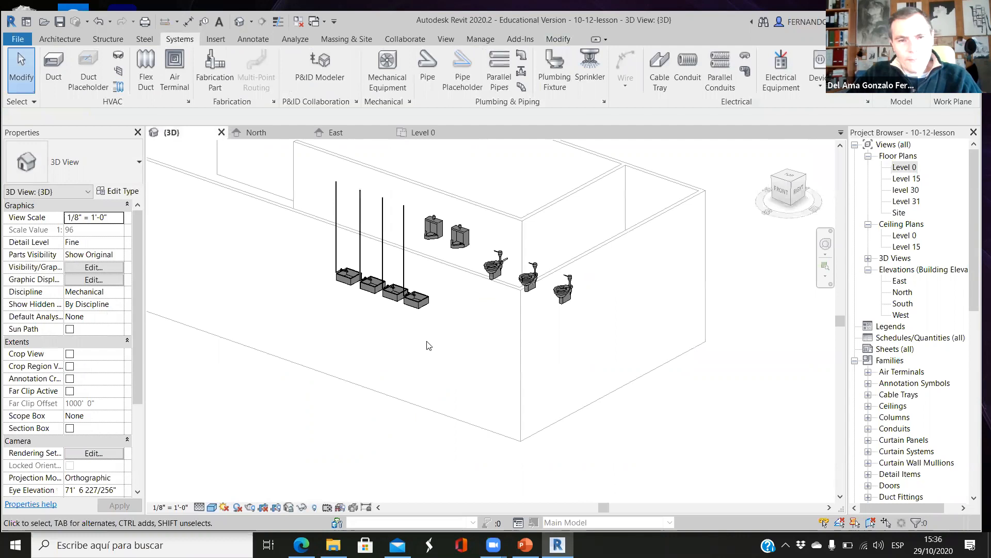
middle_click_drag(427, 345, 434, 345, "shift")
scroll(509, 316, "down", 2)
scroll(510, 316, "up", 1)
scroll(509, 316, "down", 1)
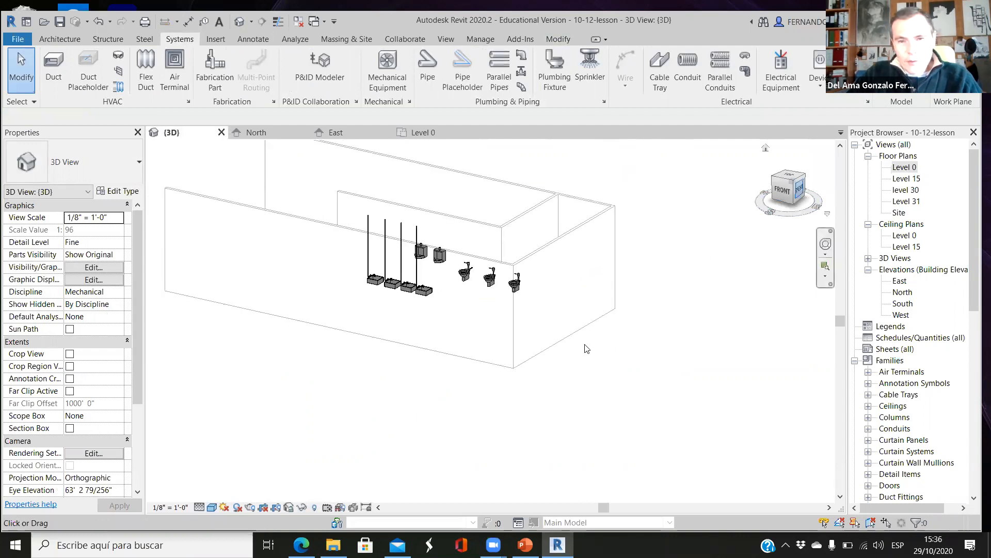
left_click(787, 191)
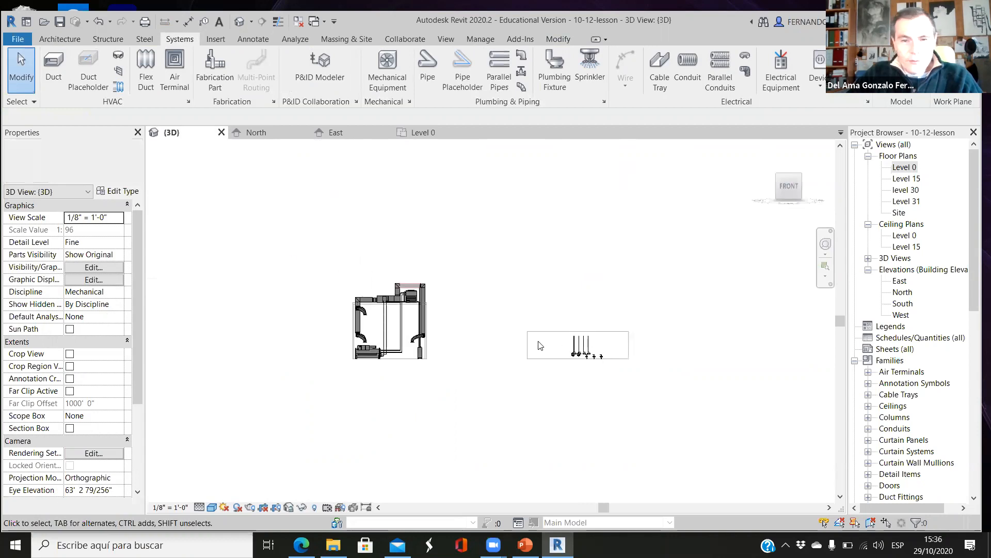
scroll(571, 231, "up", 4)
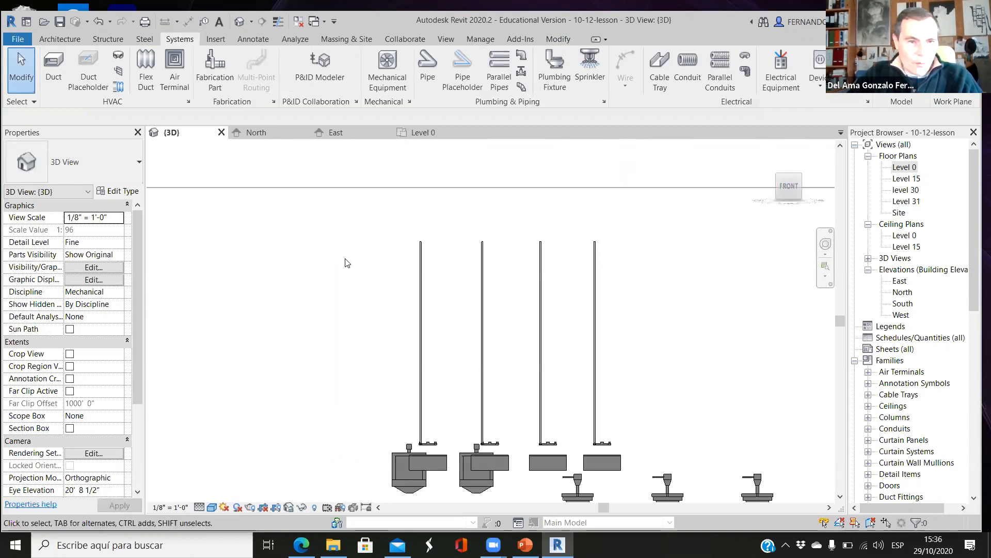
scroll(599, 253, "up", 4)
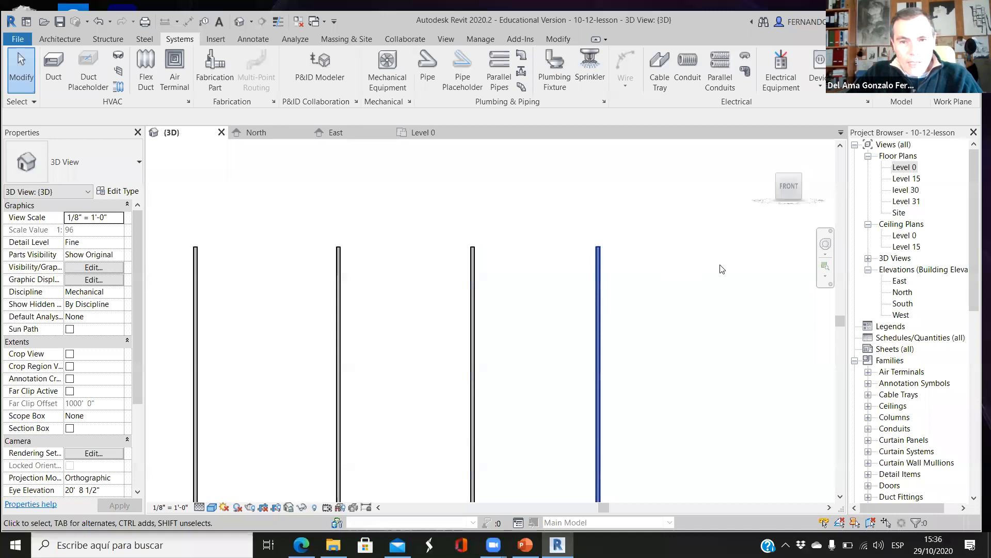
left_click(598, 253)
scroll(594, 245, "up", 4)
scroll(732, 253, "down", 5)
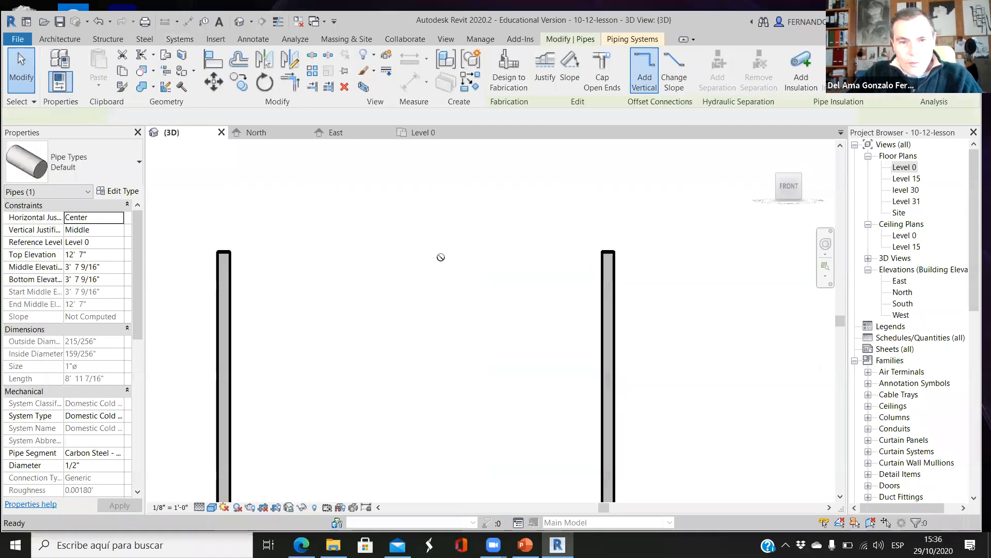
scroll(506, 273, "down", 2)
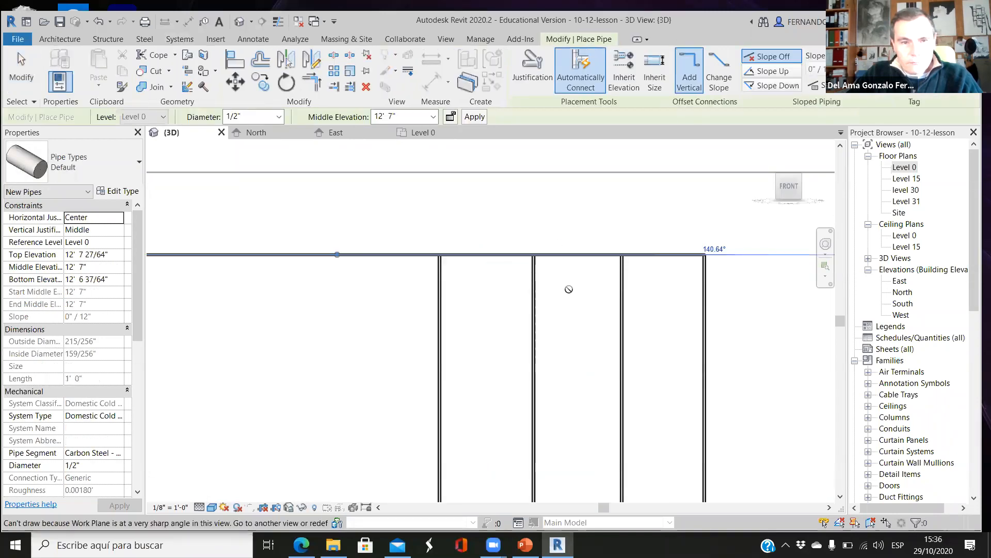
scroll(258, 335, "down", 5)
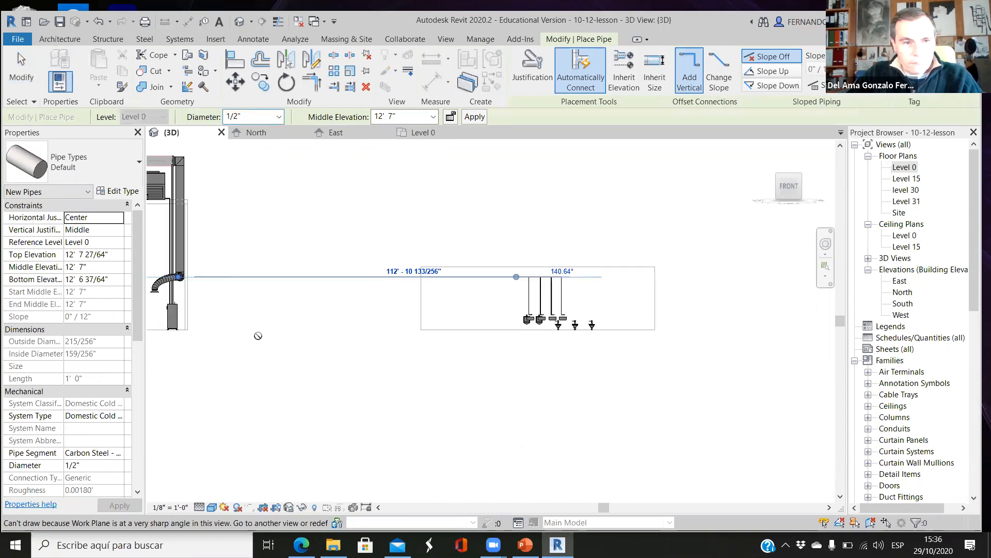
In the North elevation, draw a horizontal 1/2" pipe at 12' 7" from the easternmost sink riser's top across the other risers, ending past the westernmost one
left_click(287, 135)
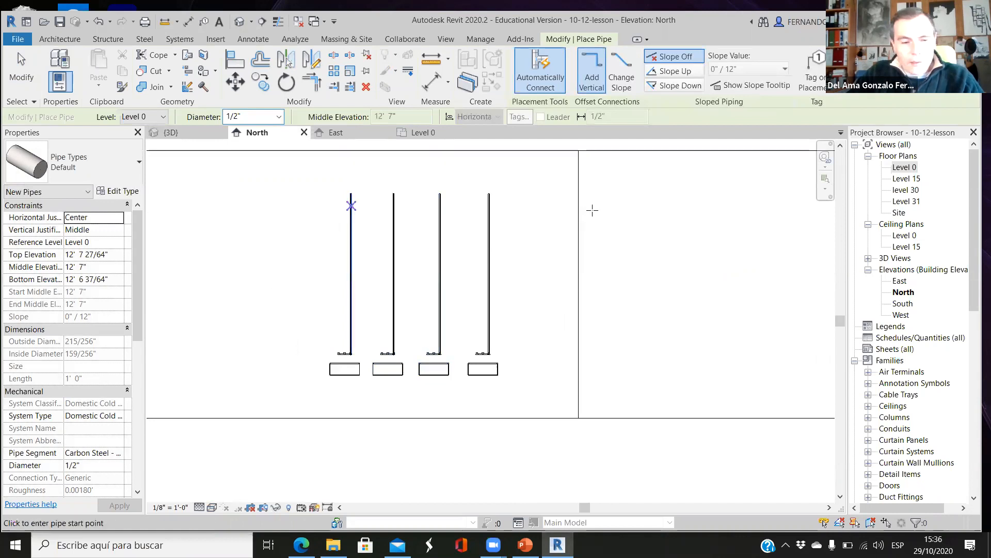
scroll(593, 200, "up", 3)
key("Escape")
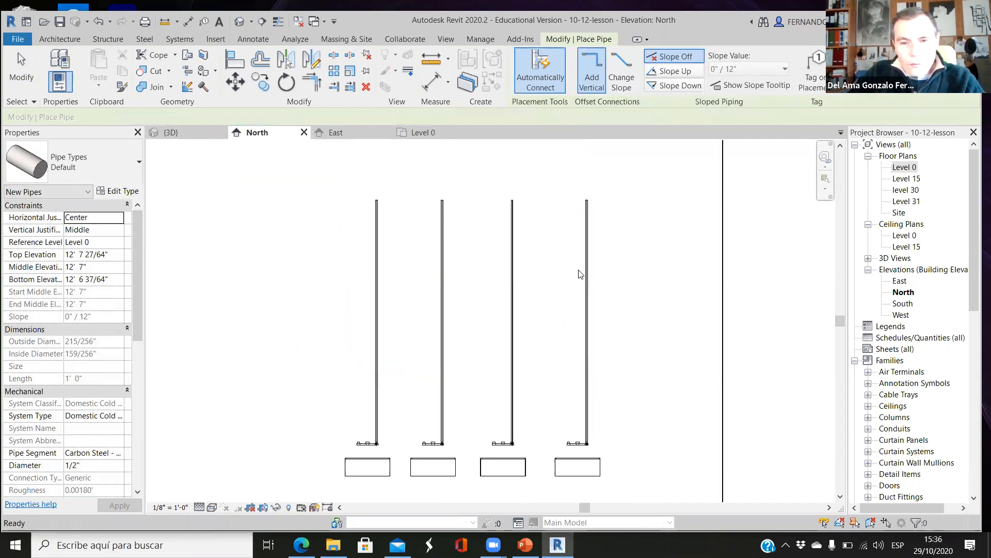
scroll(590, 203, "up", 2)
scroll(447, 225, "down", 4)
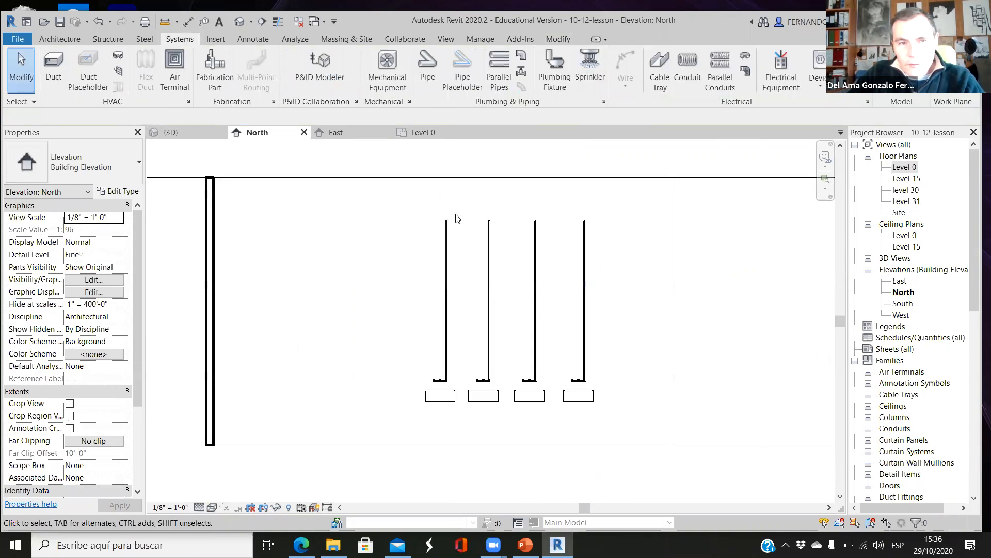
left_click(437, 229)
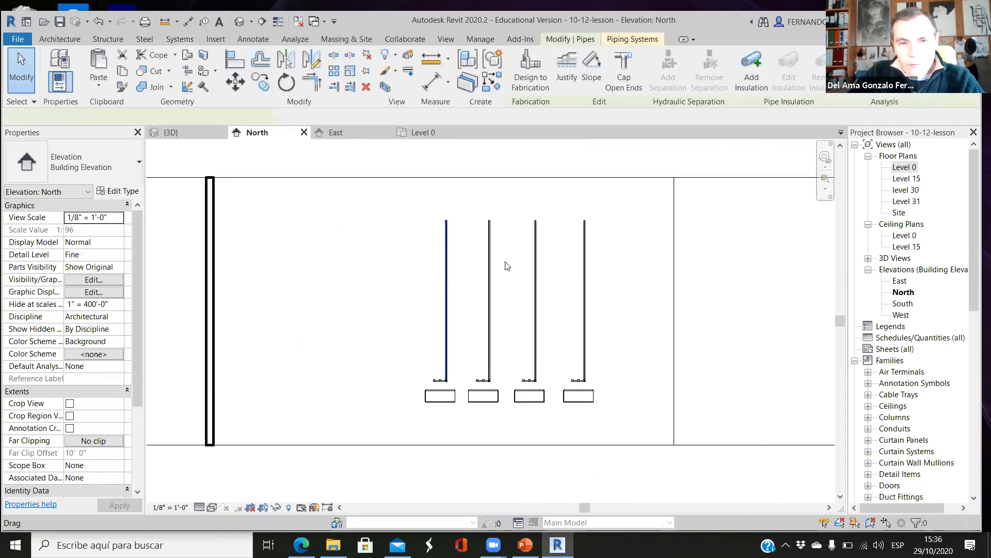
scroll(482, 290, "up", 3)
right_click(482, 287)
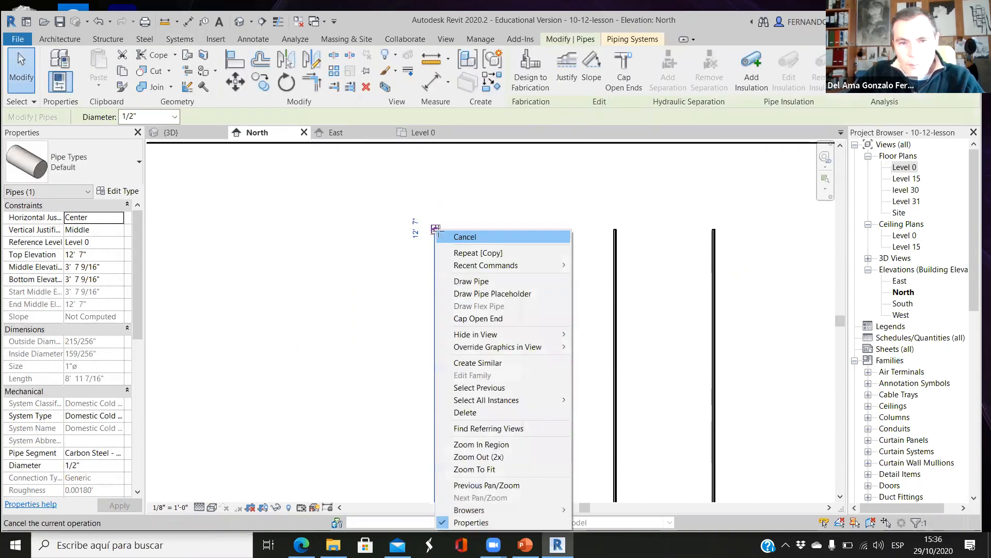
left_click(471, 281)
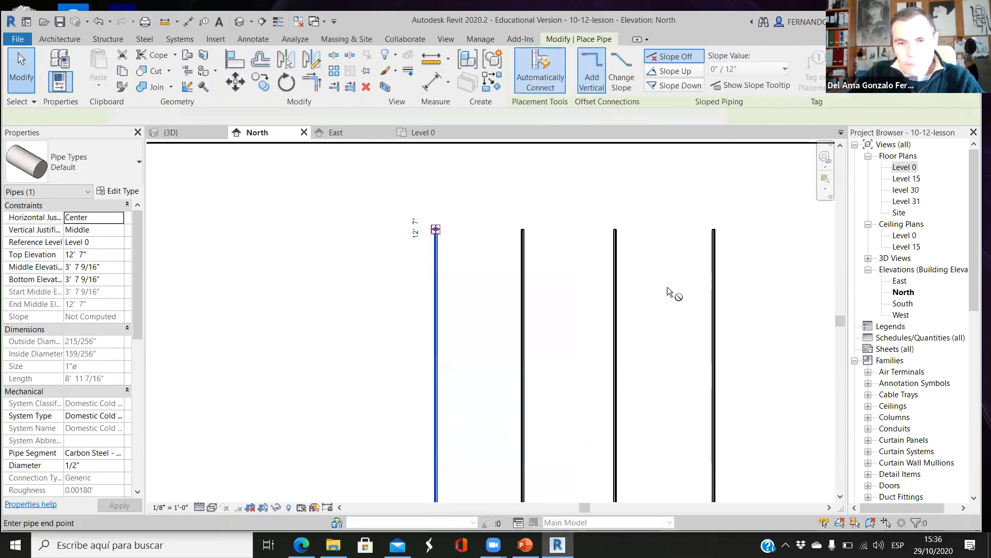
left_click(643, 229)
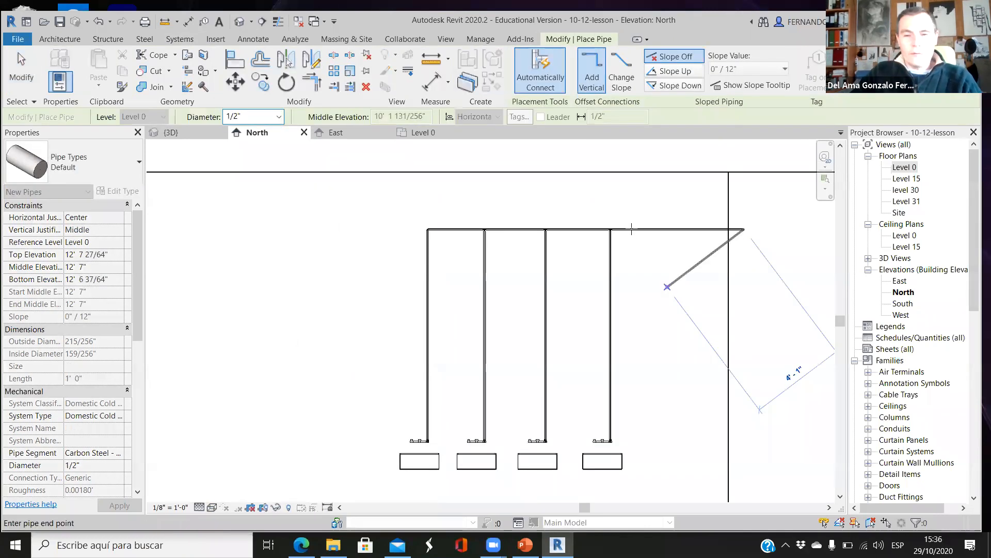
Examine the header's tee joint at the westernmost riser, and the sink piping and surrounding fixtures in the 3D view
scroll(631, 229, "up", 2)
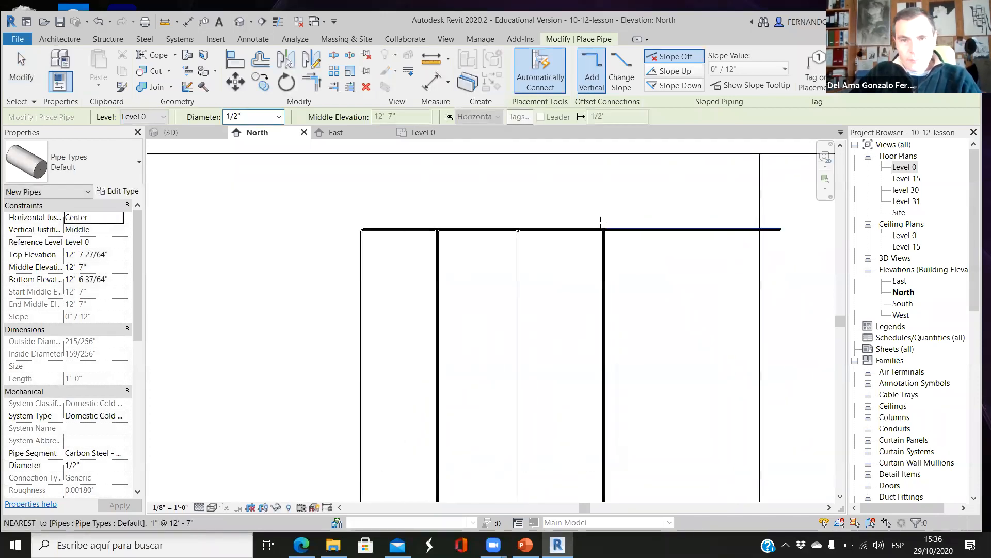
scroll(601, 226, "up", 4)
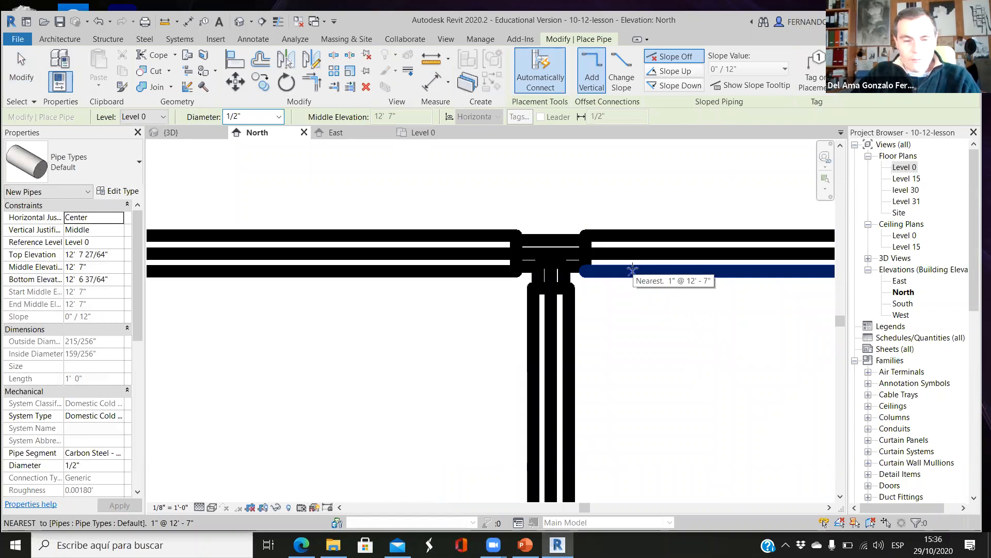
scroll(632, 269, "down", 5)
scroll(372, 294, "down", 5)
left_click(171, 132)
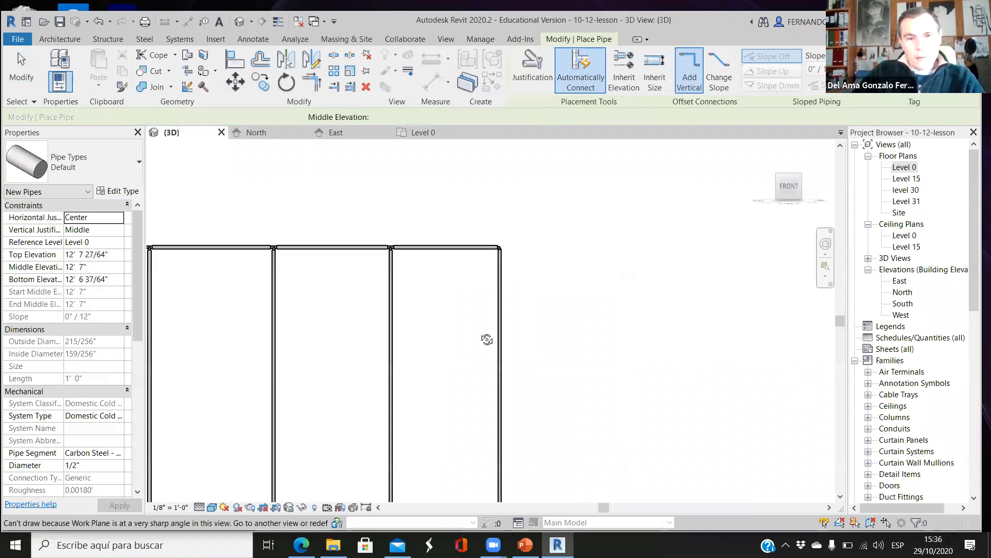
middle_click_drag(361, 286, 351, 220, "shift")
scroll(385, 221, "down", 5)
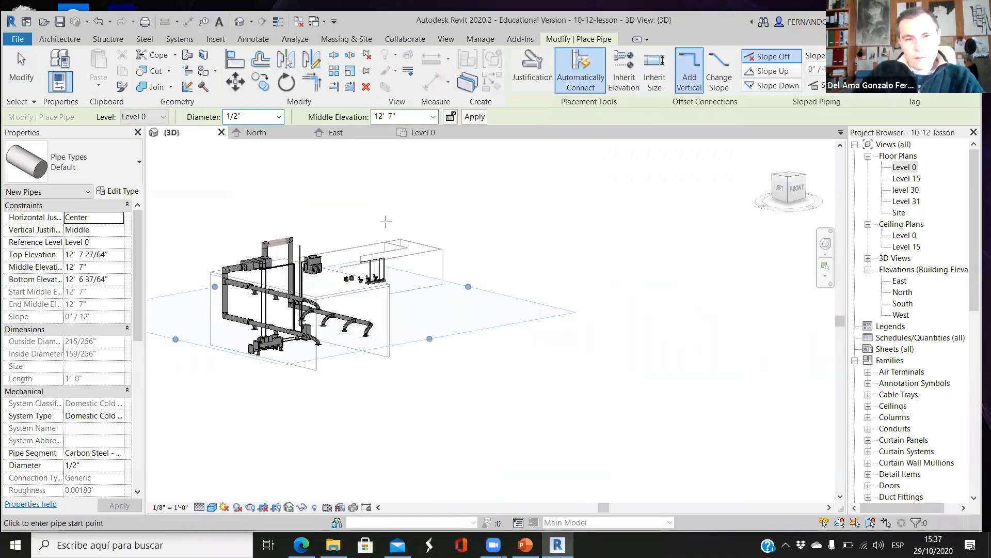
scroll(426, 284, "up", 3)
scroll(415, 268, "up", 2)
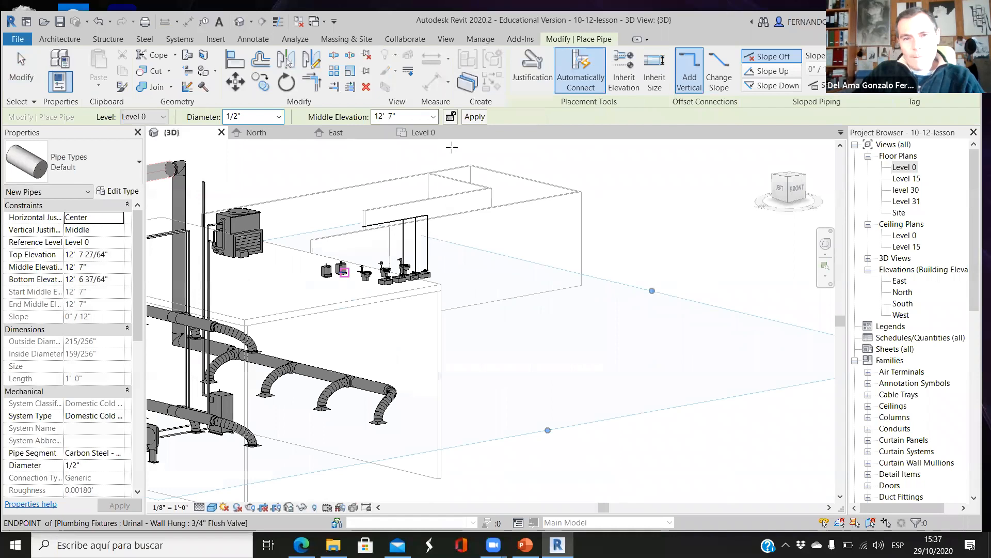
scroll(454, 320, "up", 2)
scroll(365, 199, "up", 2)
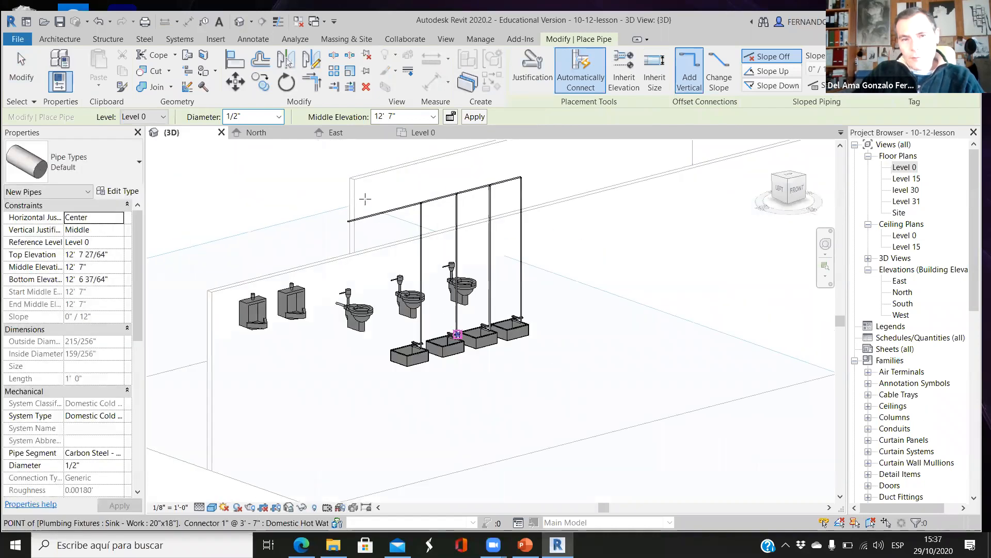
scroll(421, 292, "up", 1)
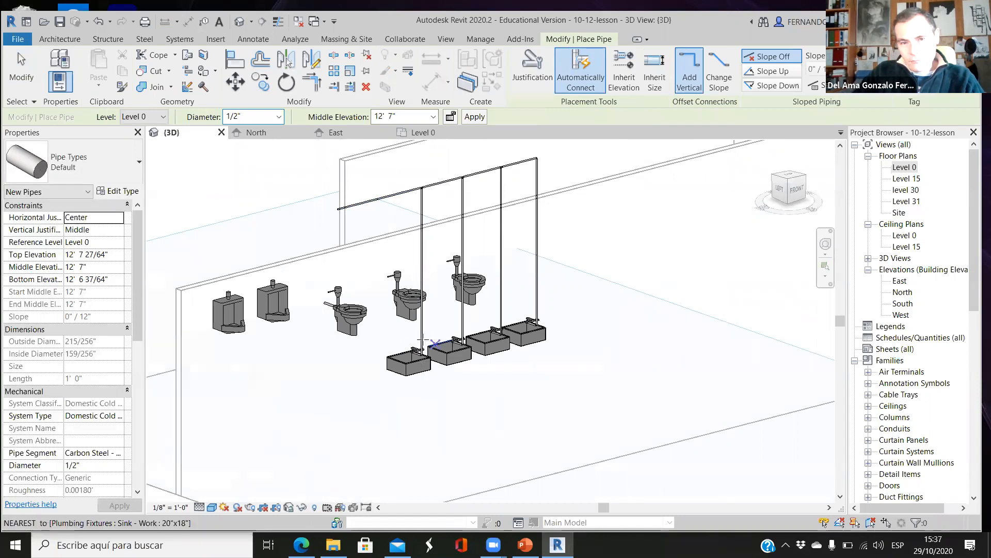
scroll(420, 390, "up", 1)
scroll(401, 314, "up", 1)
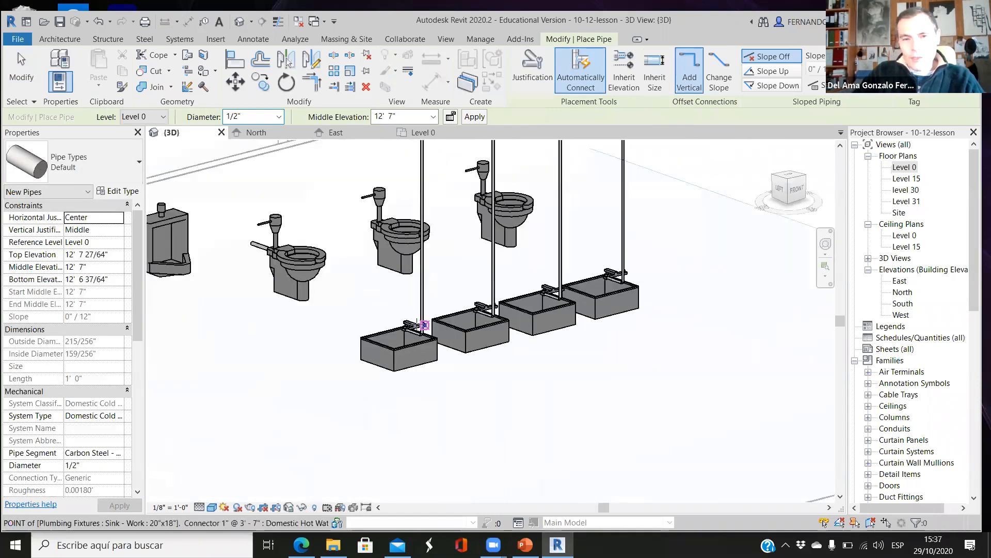
scroll(419, 324, "up", 2)
scroll(466, 333, "down", 2)
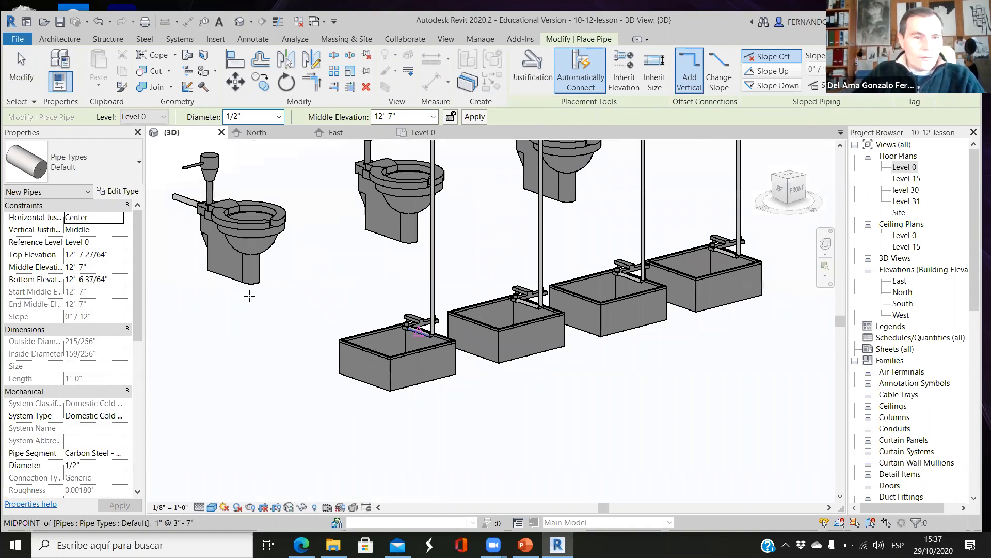
scroll(249, 296, "down", 2)
scroll(339, 283, "down", 2)
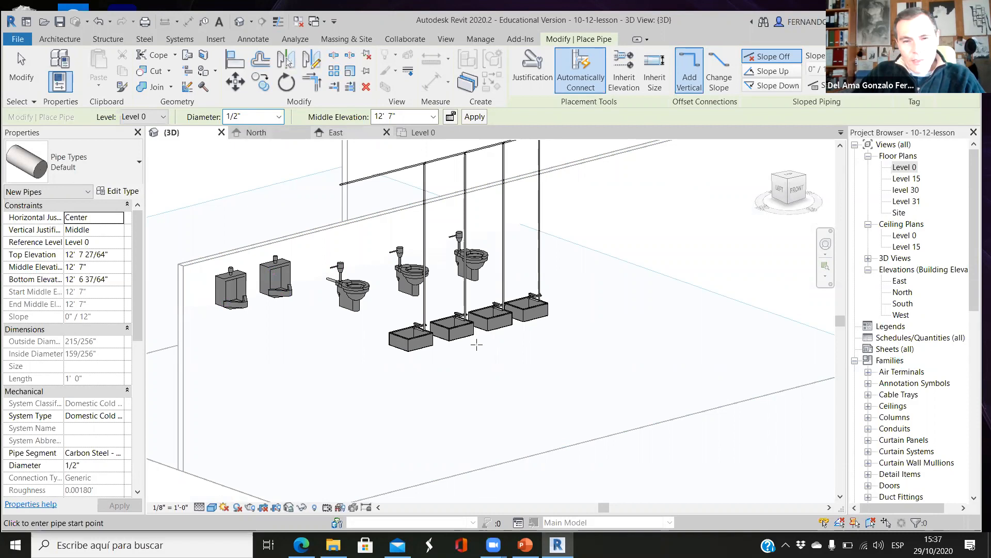
On Level 0, delete the two eastern water closets and the eastern urinal, keeping the water closet with the supply pipe
left_click(425, 133)
scroll(500, 268, "down", 4)
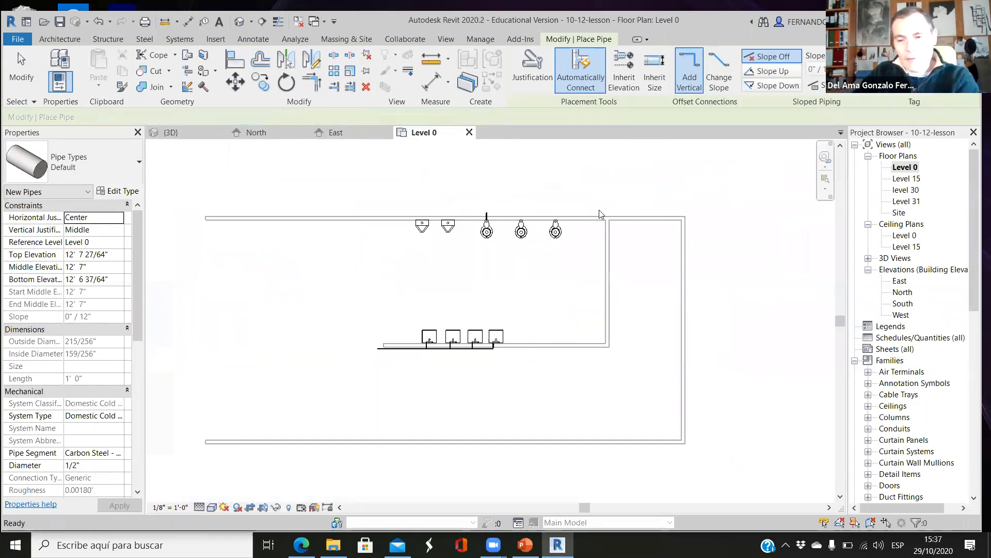
key("Escape")
scroll(434, 226, "up", 2)
key("Delete")
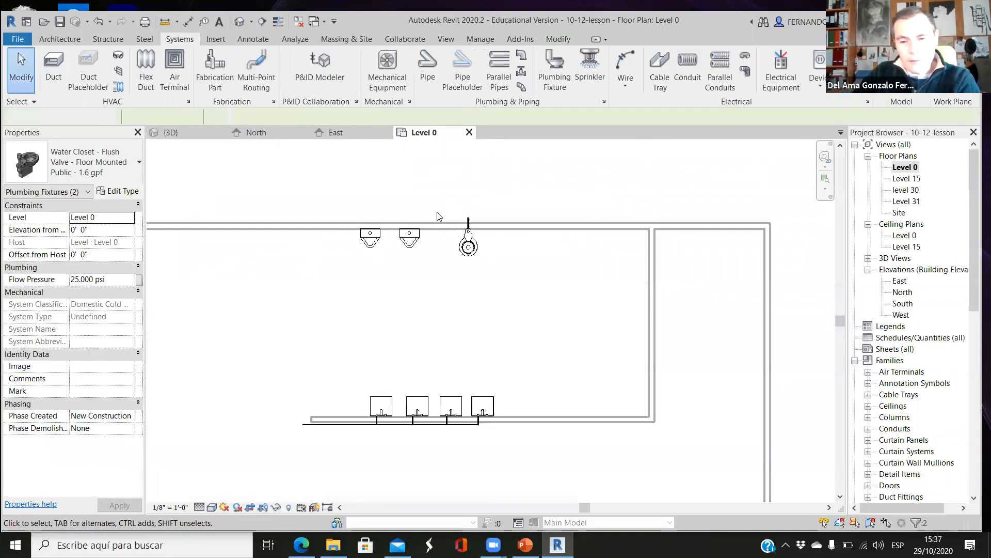
left_click(410, 241)
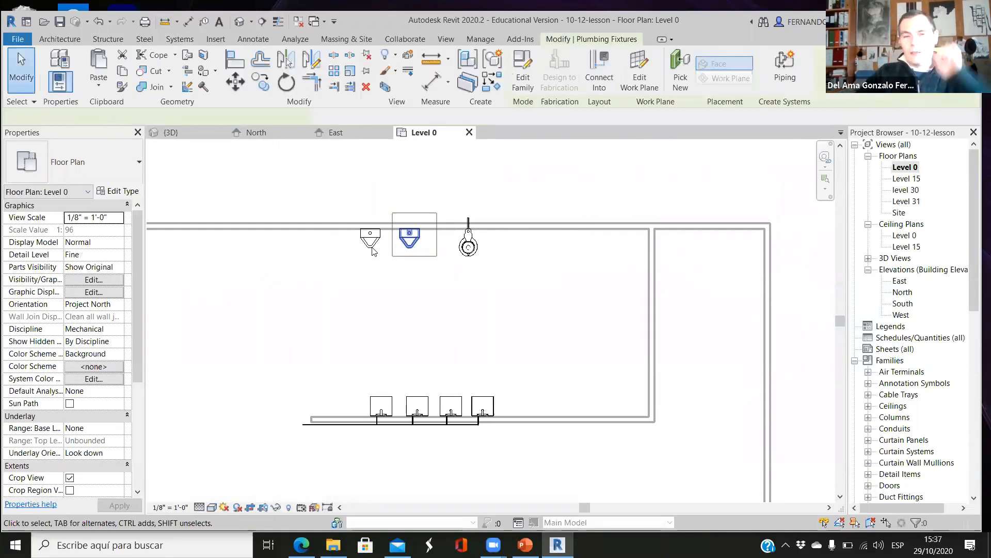
key("Delete")
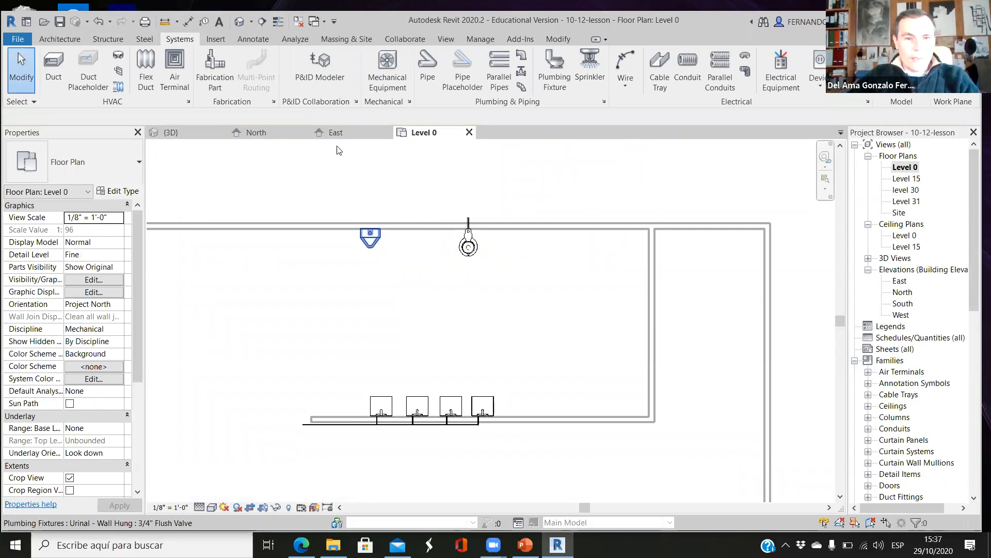
In the East elevation, draw a vertical 1" pipe from the end of the water closet's supply pipe up to 12' 1"
key("ctrl+Tab")
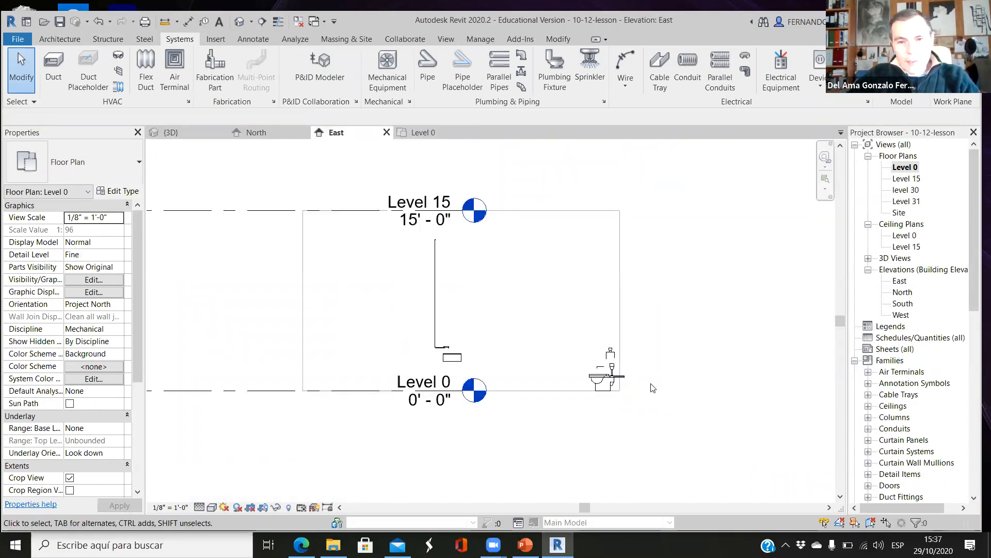
scroll(601, 386, "up", 4)
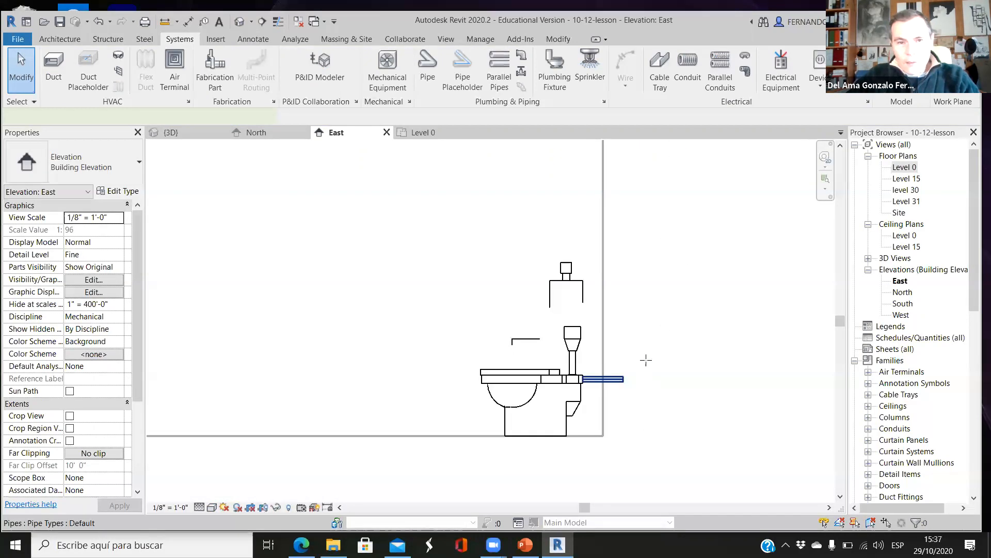
left_click(607, 379)
right_click(623, 379)
key("Return")
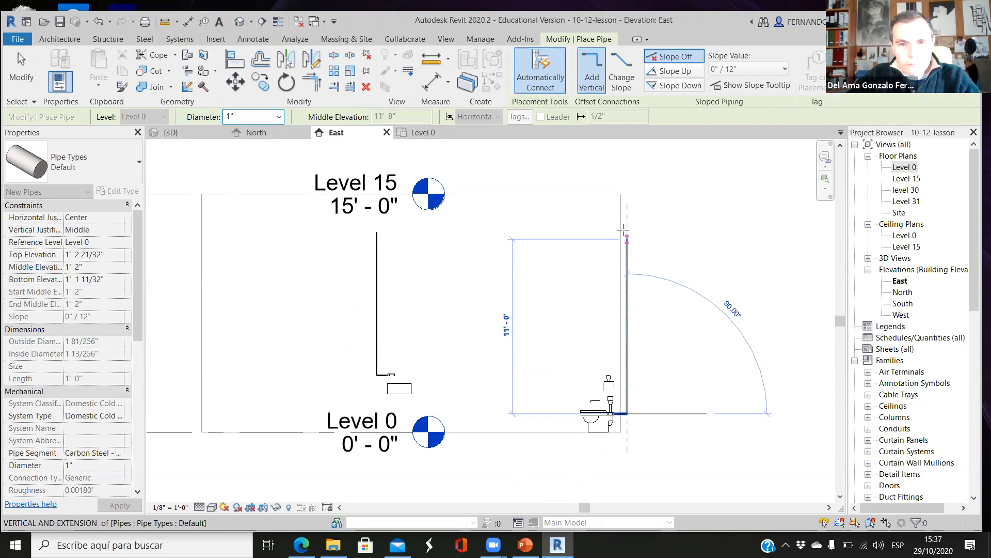
scroll(623, 236, "up", 2)
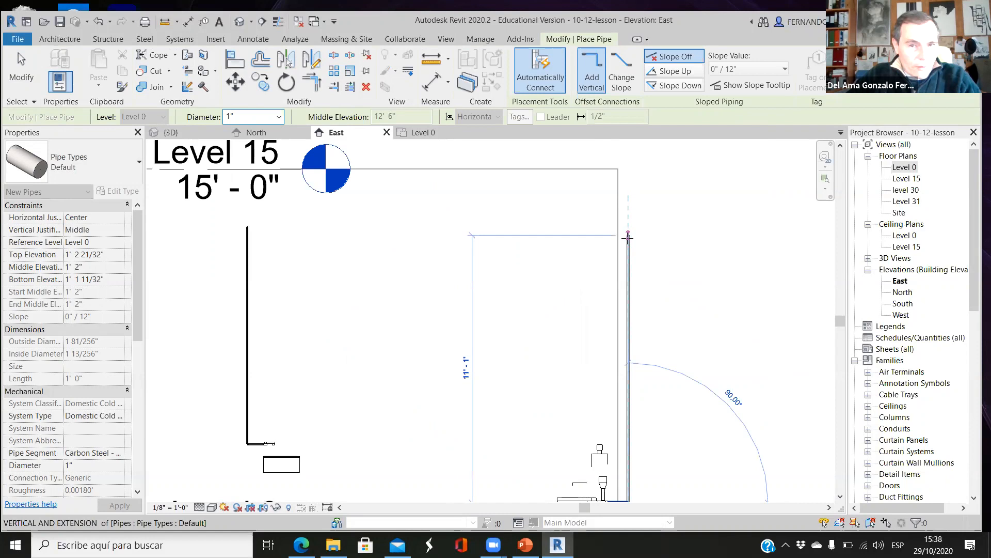
left_click(628, 239)
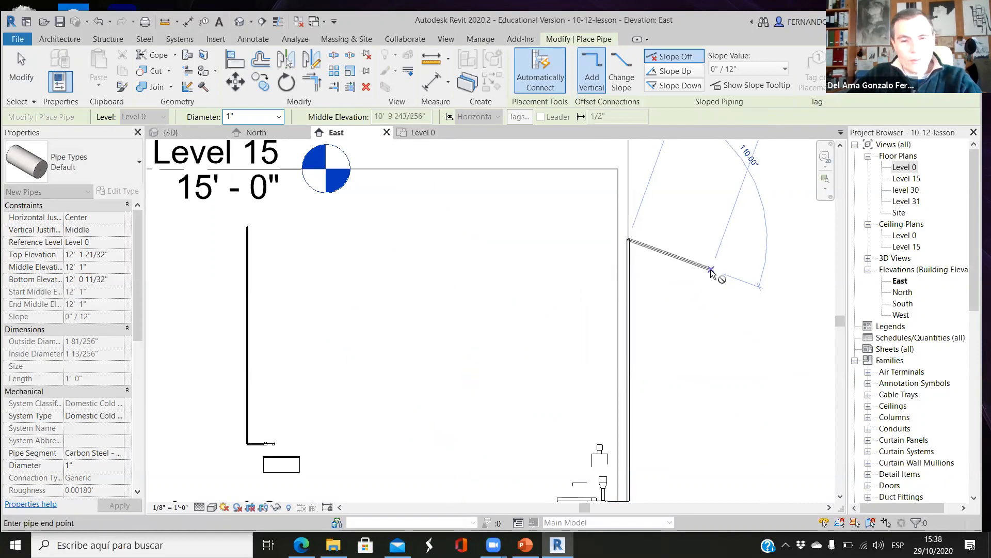
key("Escape")
key("Escape")
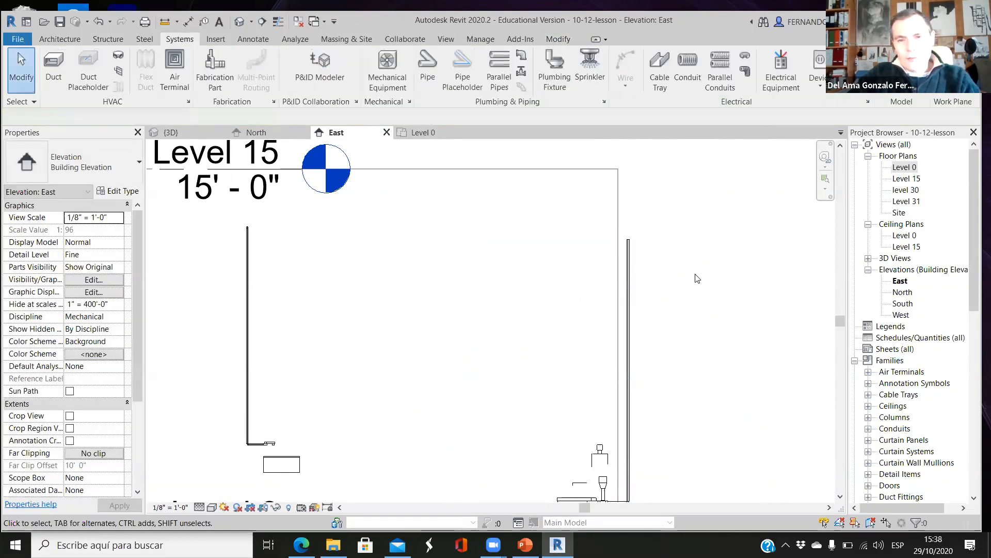
On Level 0, copy the water closet with its supply pipe and riser twice eastward along the wall
scroll(697, 278, "down", 2)
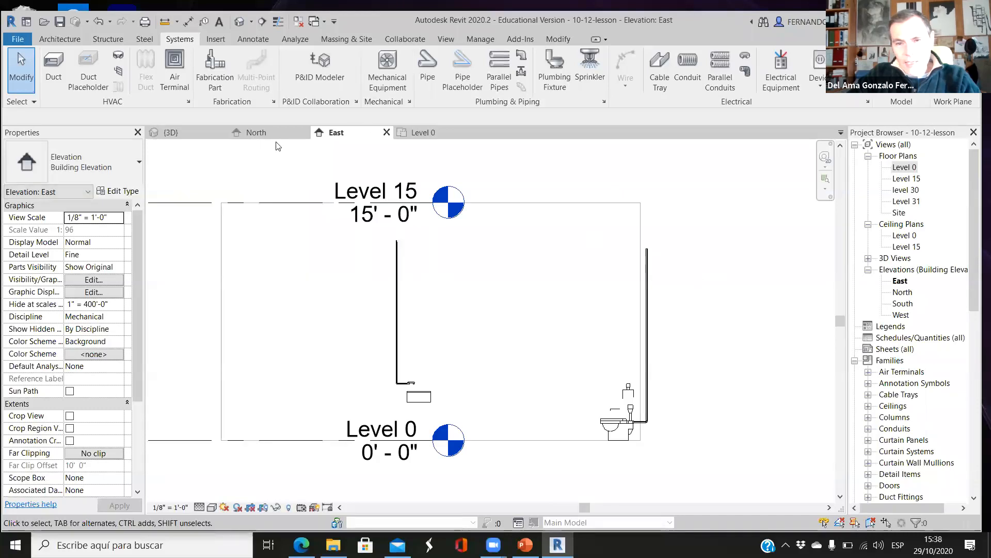
left_click(420, 132)
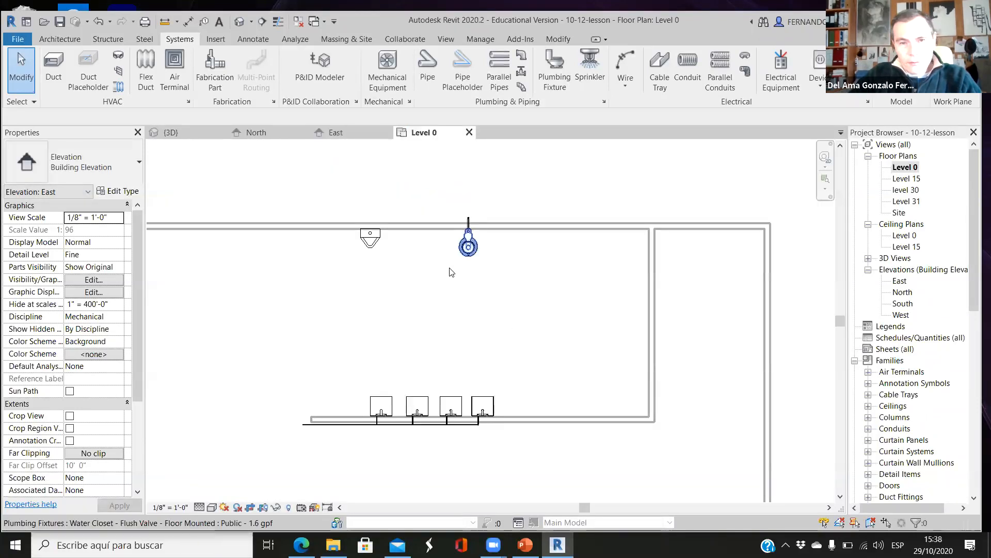
left_click(503, 269)
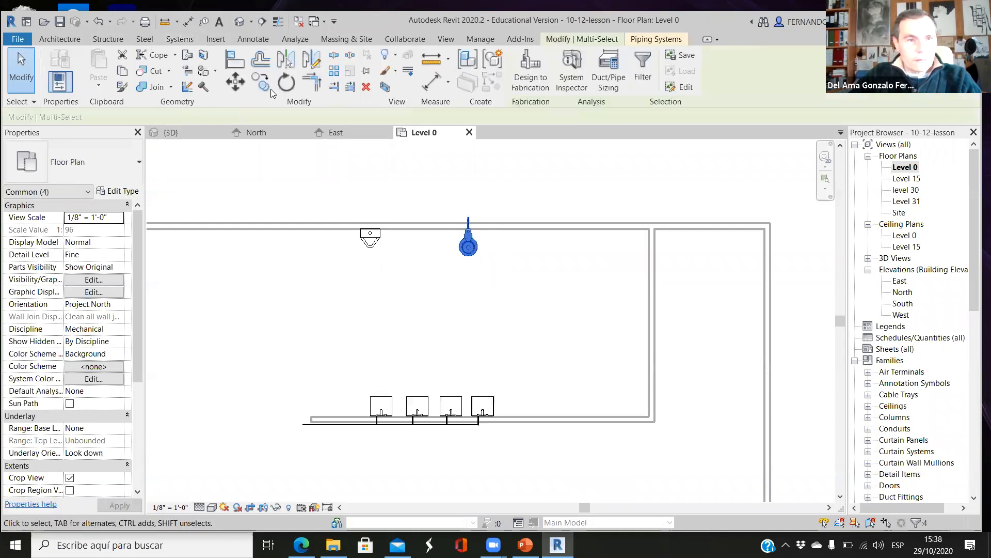
scroll(482, 232, "up", 2)
key("c")
key("o")
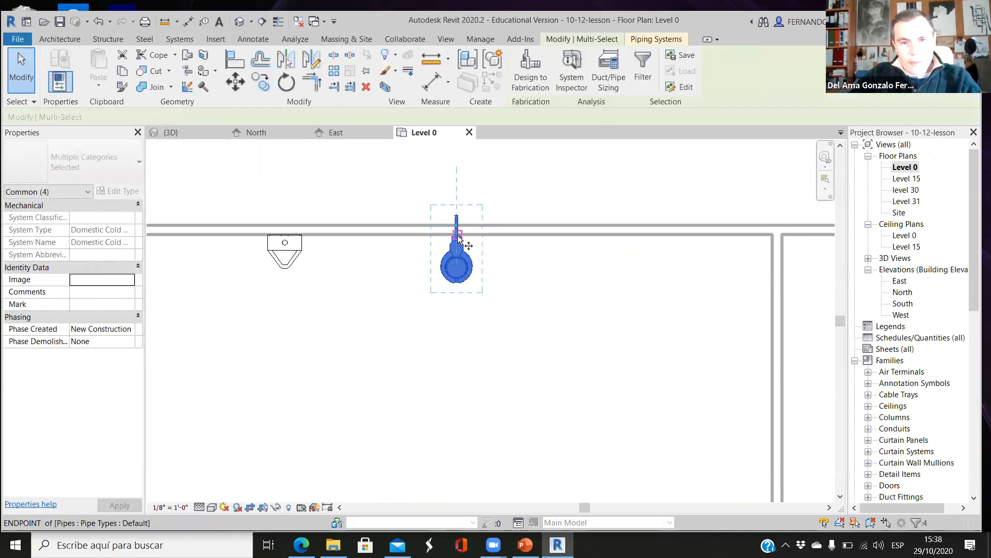
left_click(540, 239)
left_click(650, 239)
key("Escape")
key("Escape")
scroll(478, 290, "down", 2)
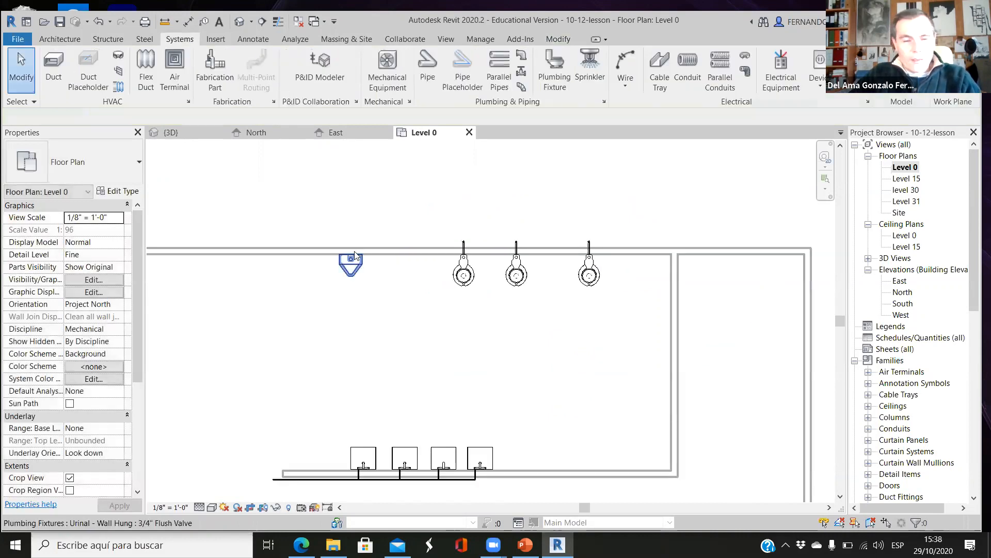
In the East elevation, draw a vertical 3/4" pipe from the urinal's top connector up to 3' 11 13/32"
scroll(355, 255, "up", 1)
left_click(356, 270)
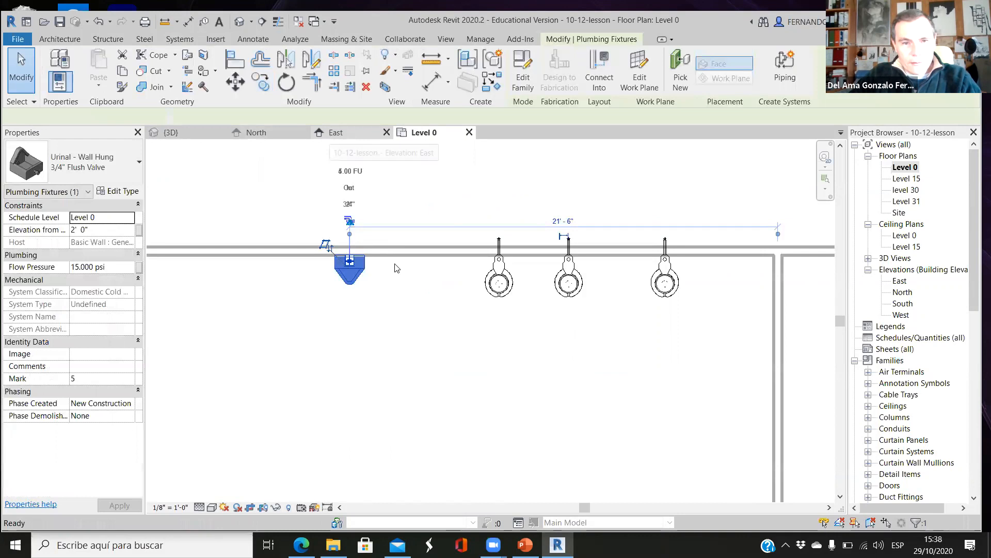
left_click(336, 133)
left_click(741, 414)
scroll(740, 438, "up", 1)
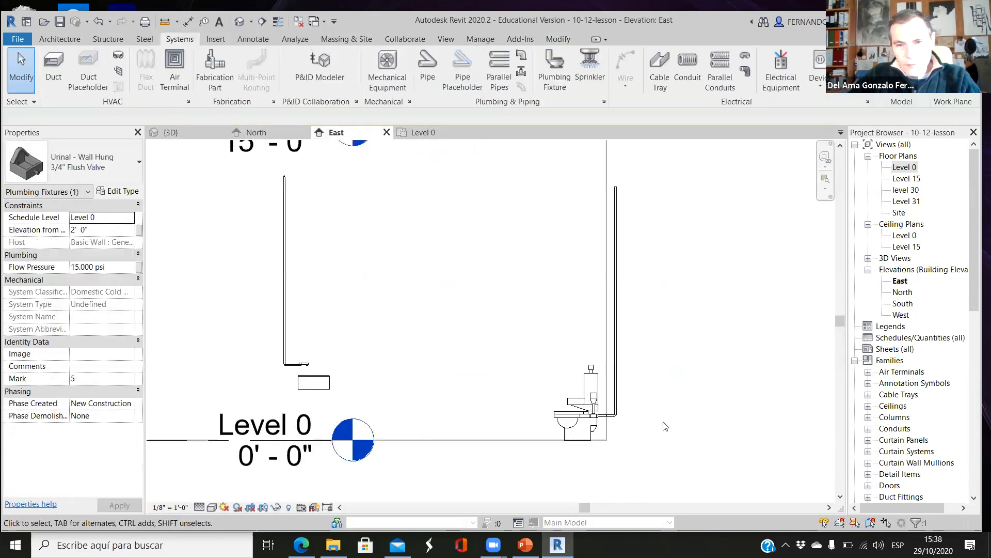
scroll(712, 431, "up", 1)
left_click(556, 363)
scroll(556, 363, "up", 2)
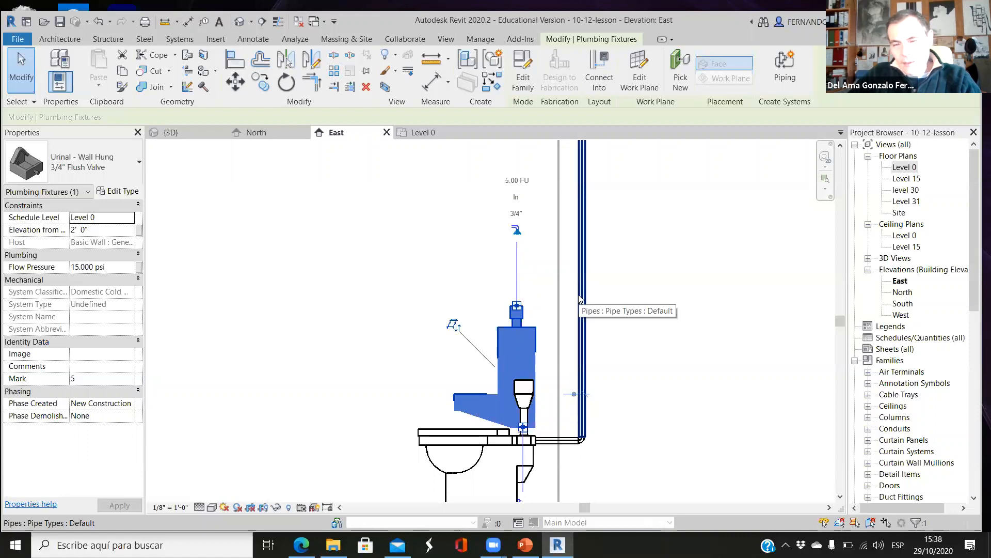
scroll(524, 307, "up", 5)
right_click(508, 318)
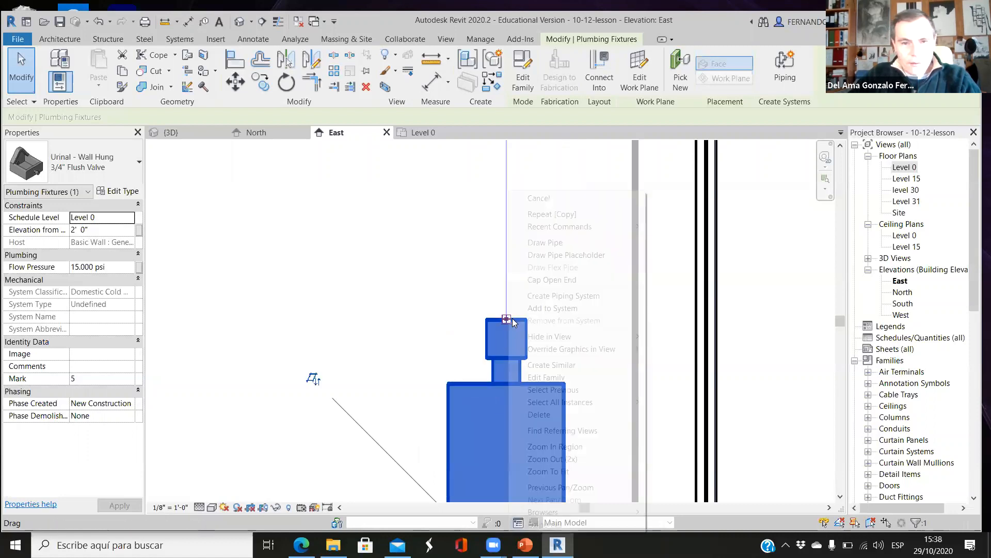
left_click(542, 242)
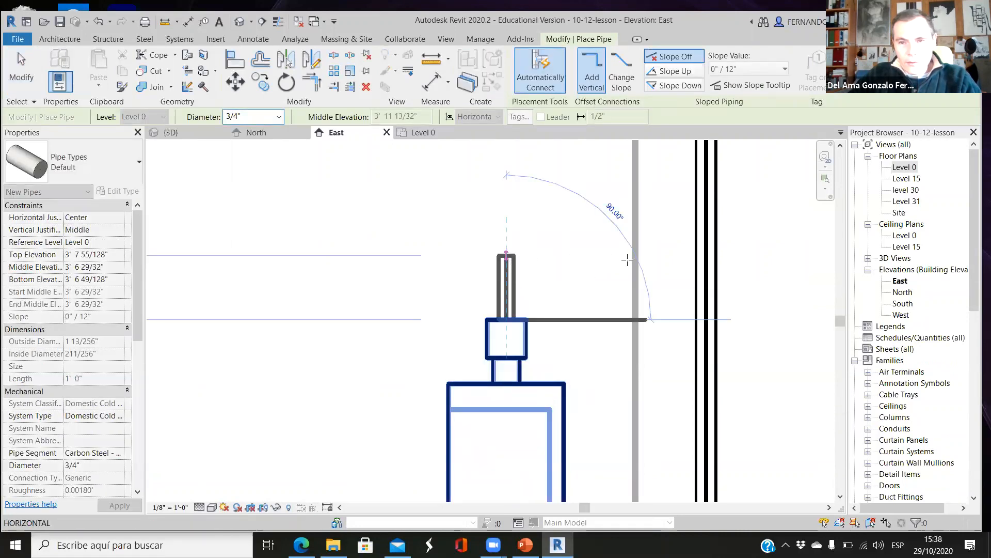
left_click(645, 260)
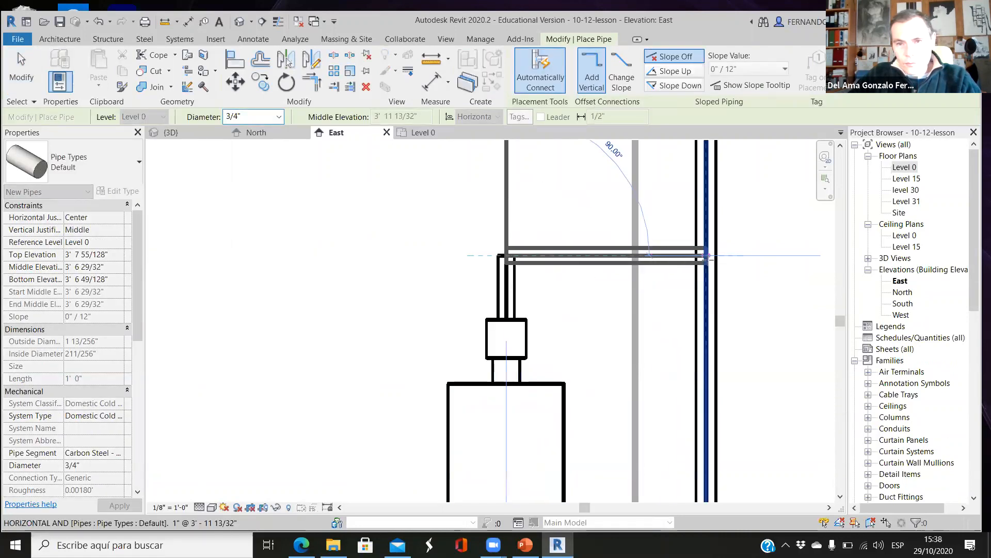
Try to extend the urinal's 3/4" pipe horizontally through the wall to the centerline of the water closet riser
left_click(795, 277)
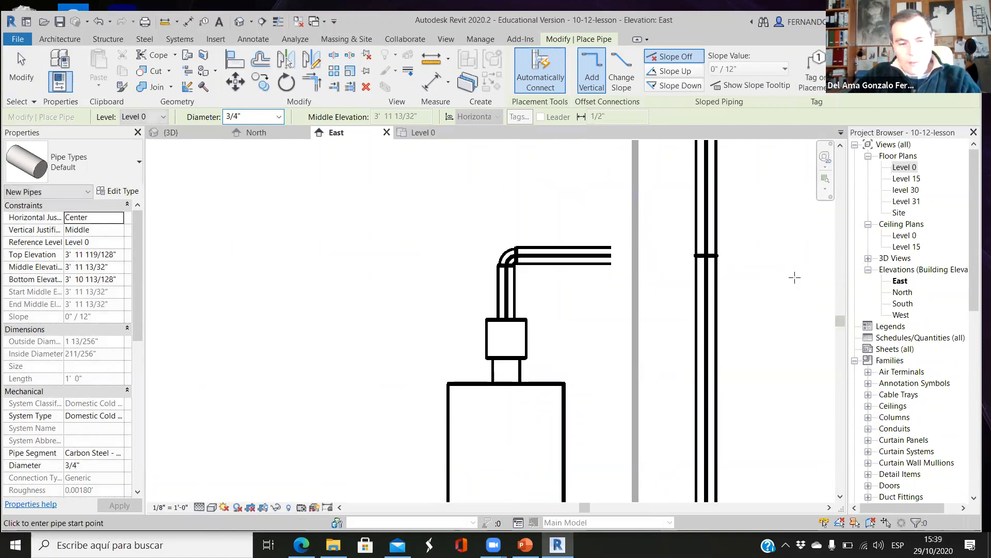
key("Escape")
key("Escape")
Examine in the 3D view how the urinal's pipe joins the westernmost water closet's riser
scroll(560, 316, "down", 2)
middle_click_drag(505, 353, 536, 373)
left_click(189, 134)
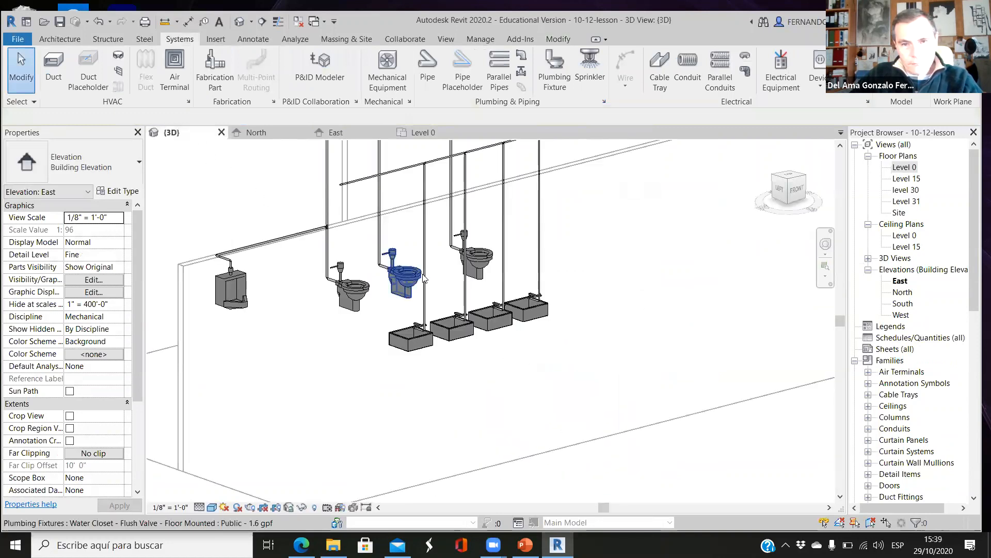
scroll(304, 247, "up", 2)
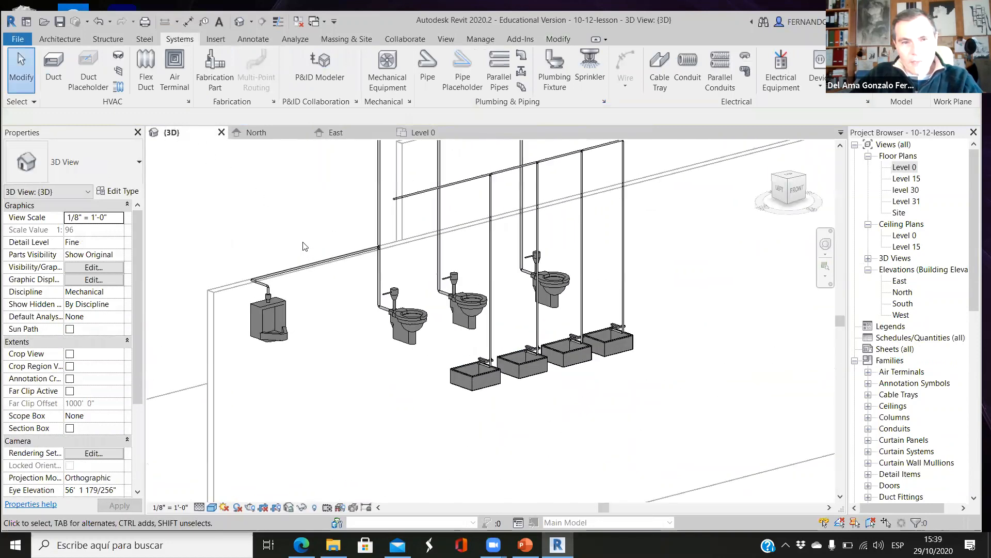
scroll(395, 282, "up", 5)
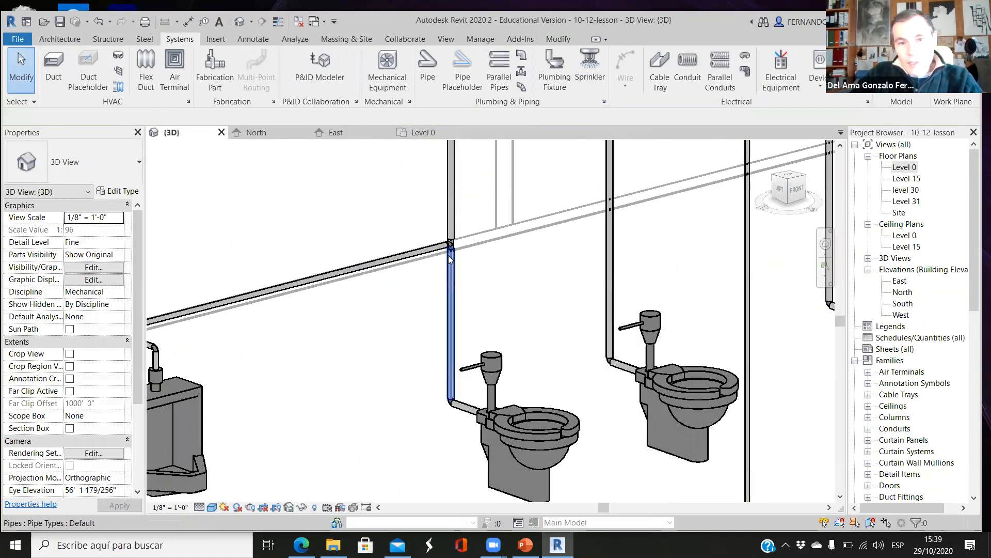
scroll(448, 255, "down", 5)
middle_click_drag(448, 255, 462, 333, "shift")
scroll(478, 258, "down", 3)
scroll(504, 217, "up", 2)
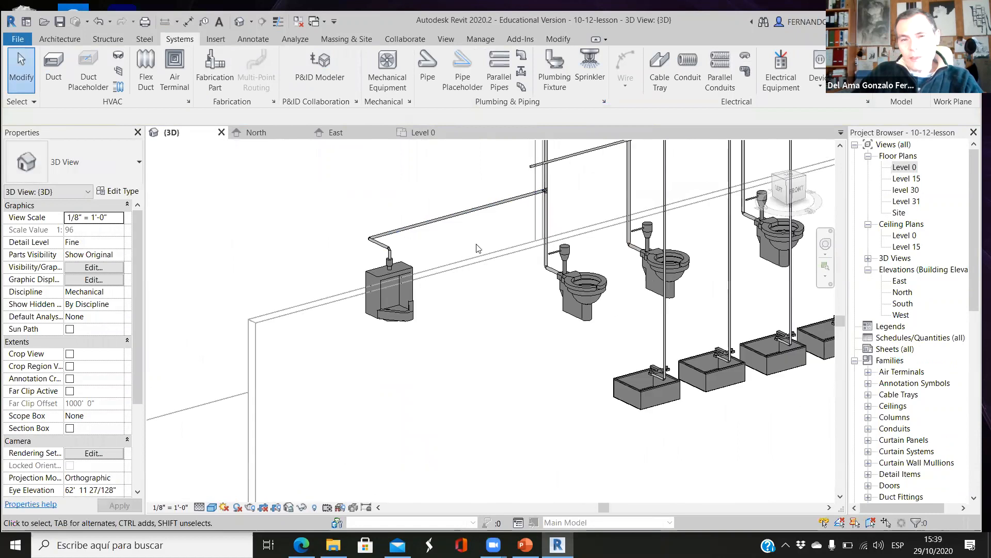
scroll(539, 200, "up", 3)
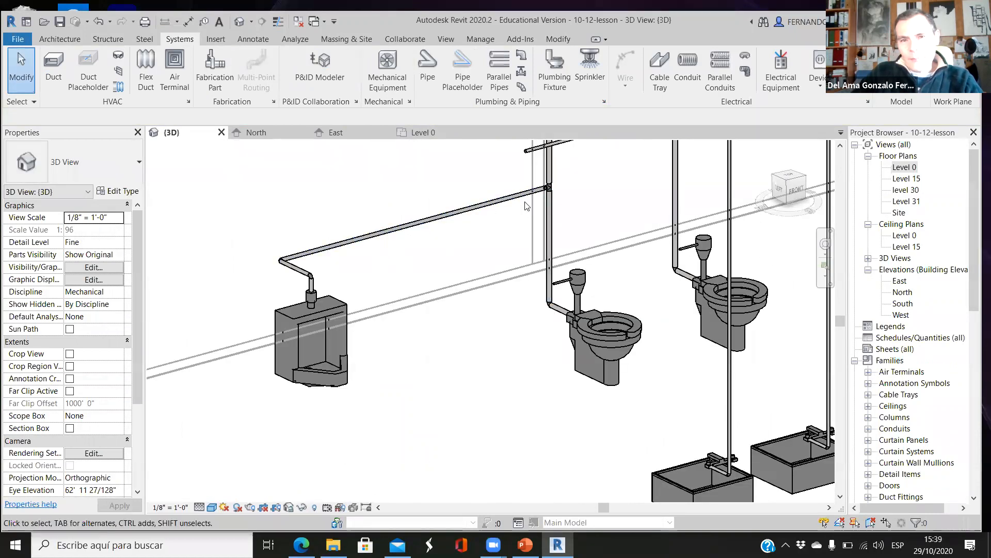
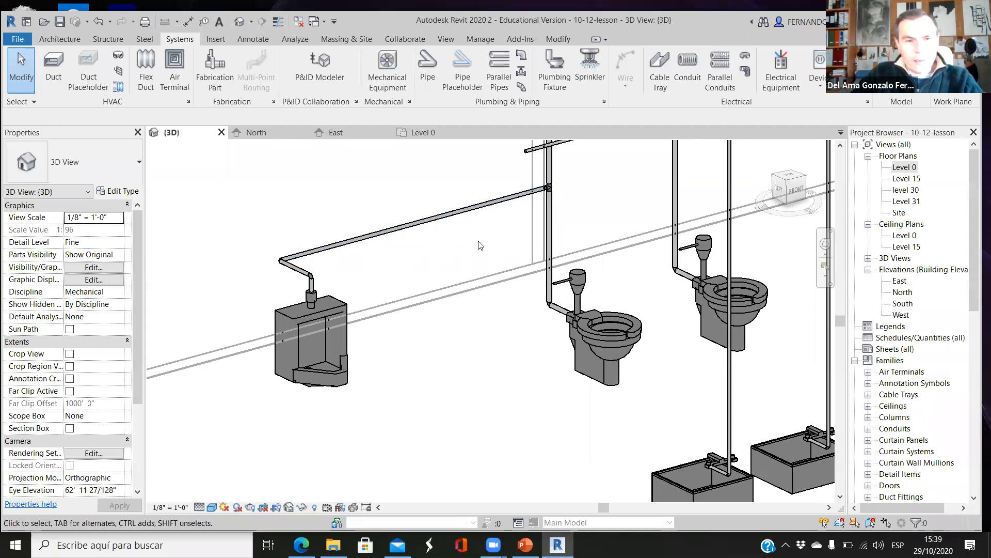
Undo the urinal's connection to the riser and redraw its horizontal 3/4" pipe in the East elevation, ending just short of the riser
key("ctrl+z")
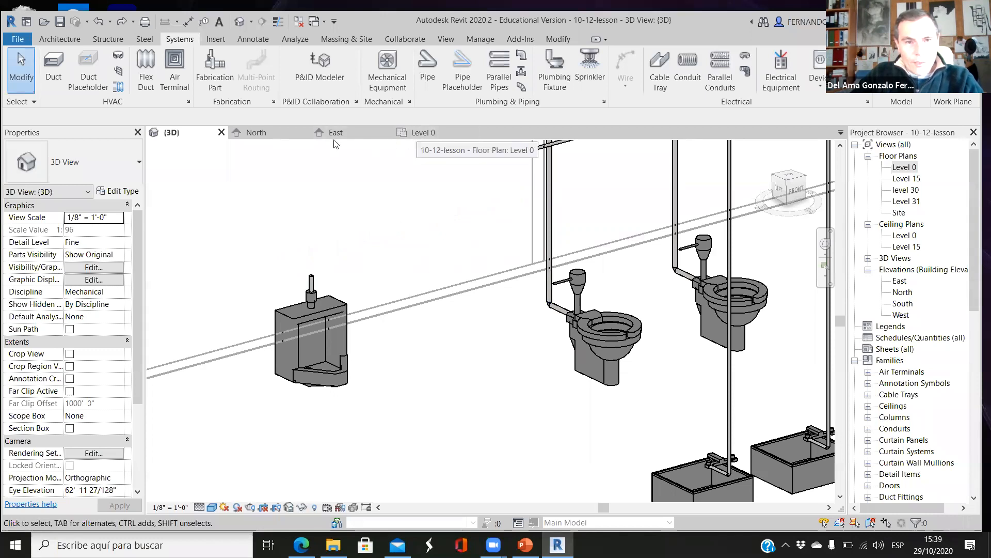
left_click(361, 133)
scroll(479, 316, "down", 3)
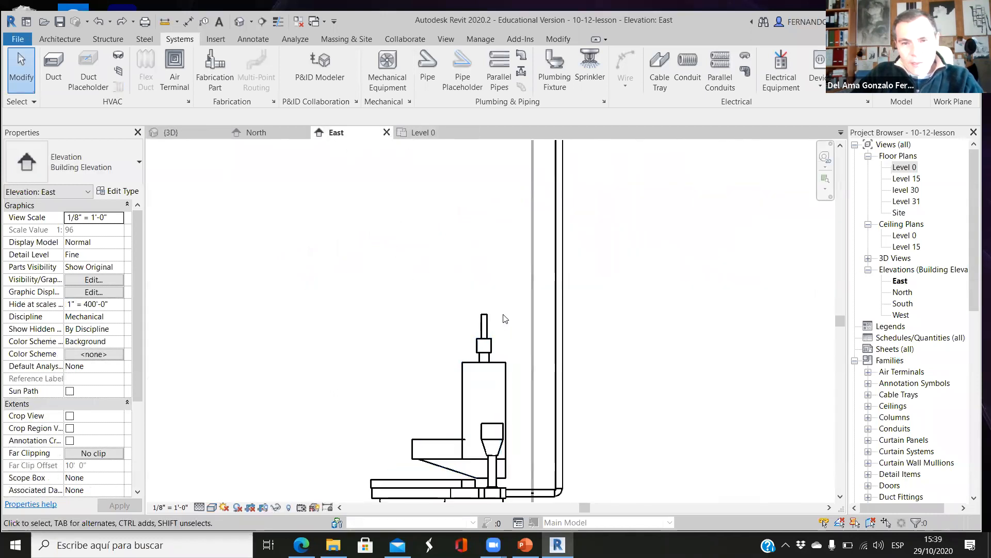
left_click(480, 317)
scroll(479, 316, "up", 3)
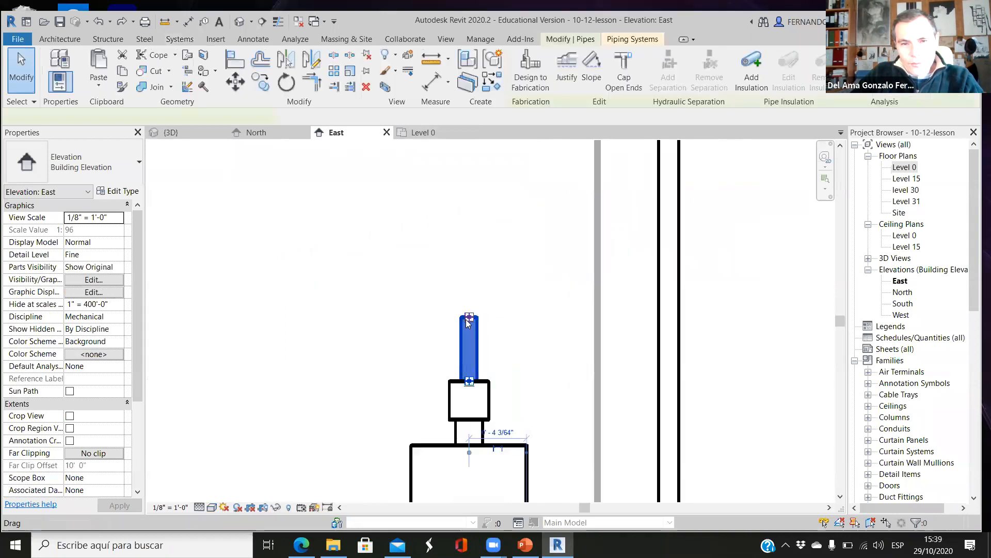
right_click(470, 319)
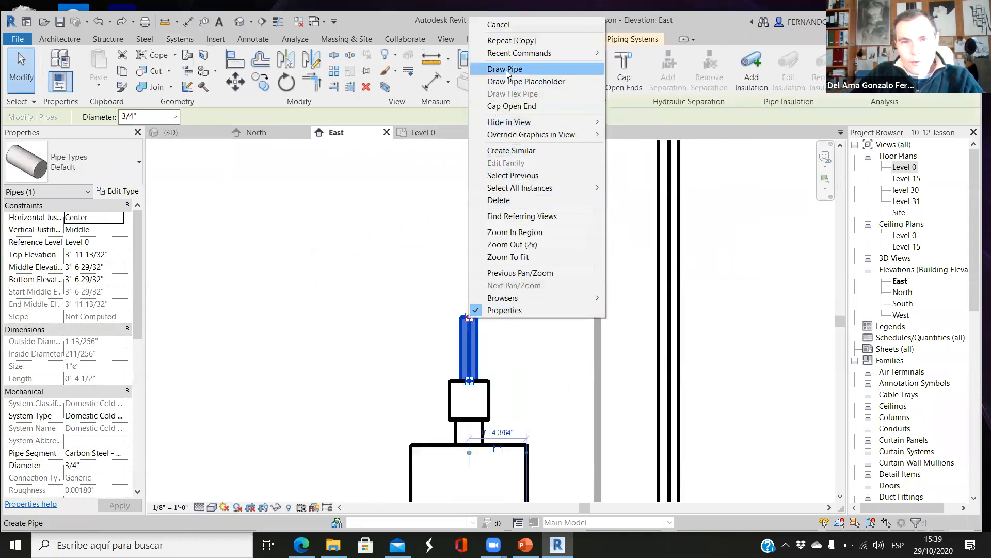
left_click(493, 324)
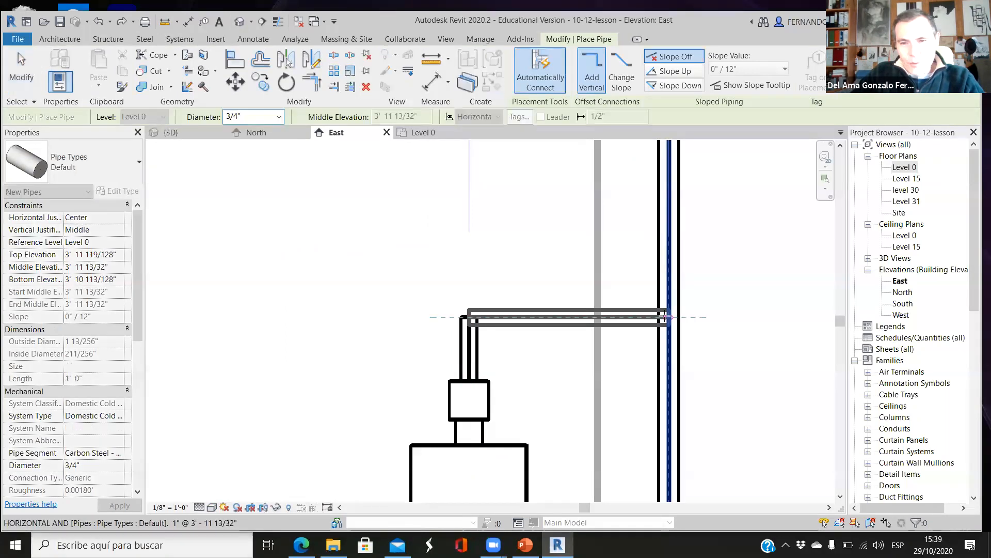
left_click(666, 382)
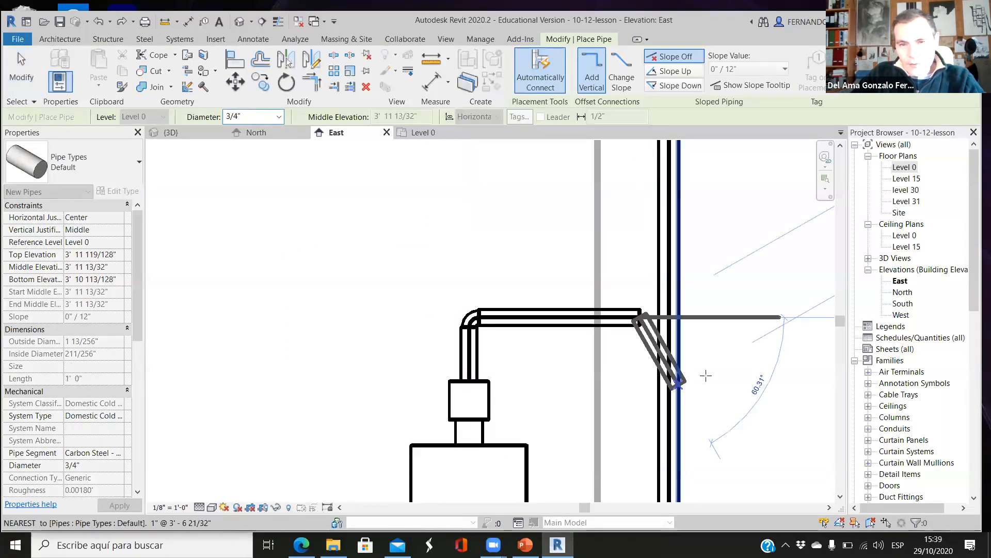
key("Escape")
key("Escape")
scroll(499, 330, "down", 4)
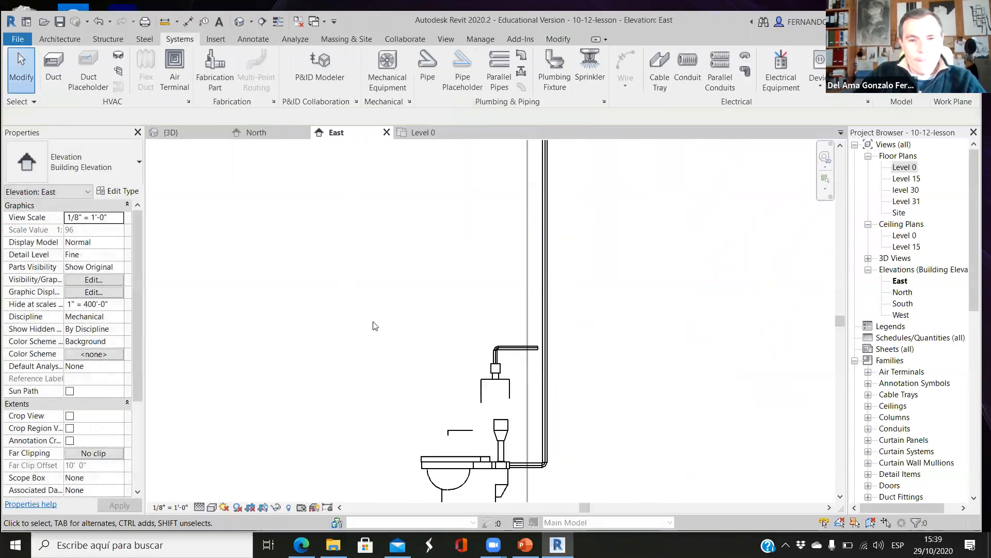
Examine in the Level 0 floor plan how the urinal's pipe end lines up with the water closet risers behind the wall
scroll(428, 403, "down", 3)
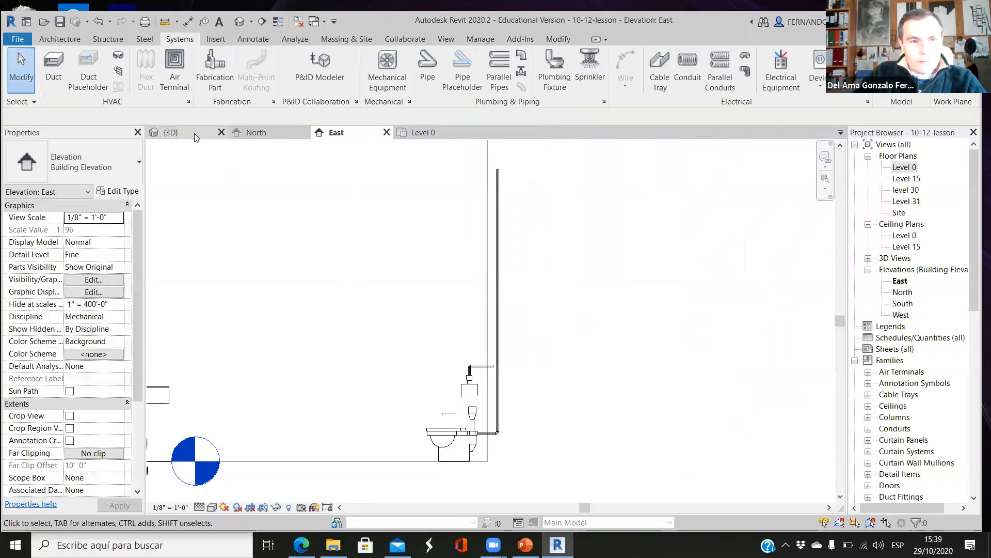
left_click(450, 131)
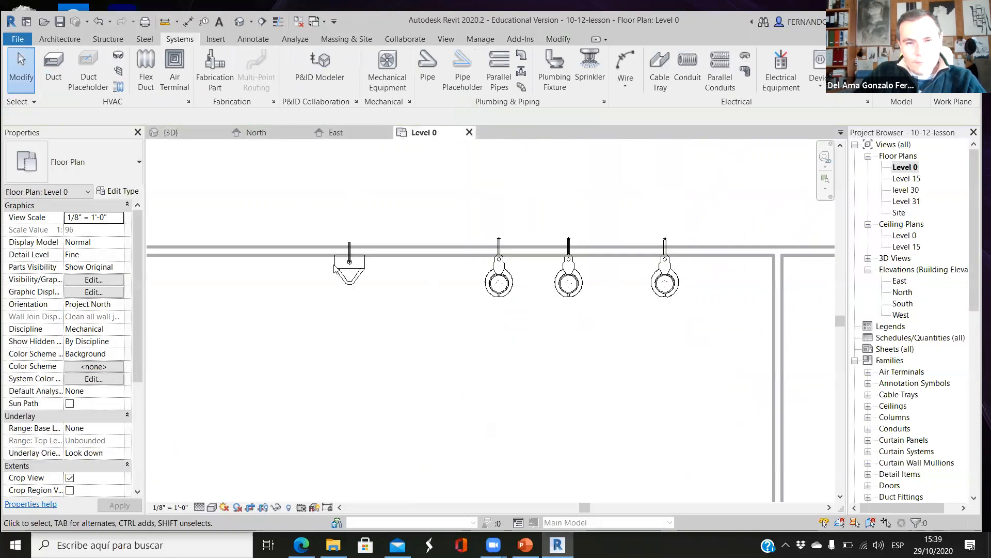
scroll(355, 266, "up", 3)
scroll(418, 257, "up", 1)
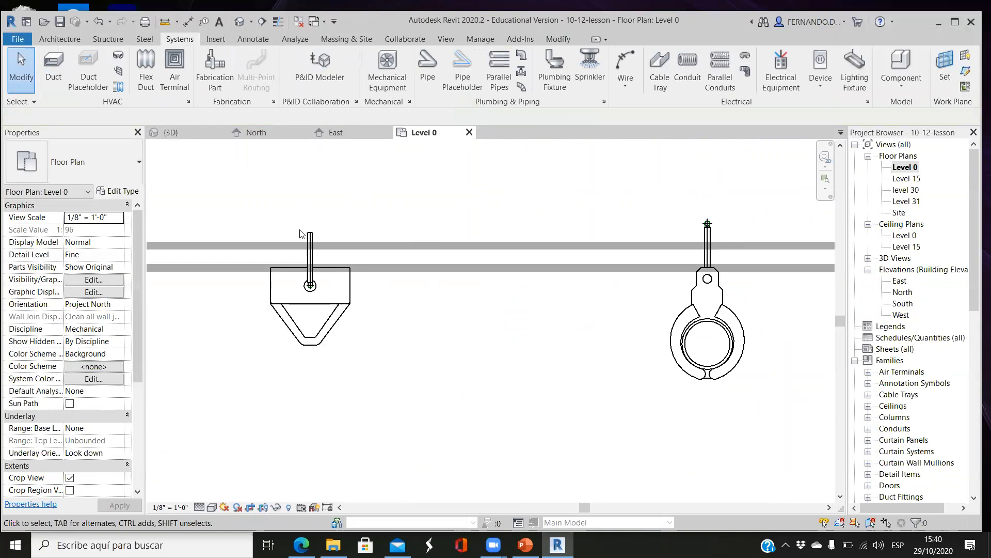
scroll(304, 230, "down", 2)
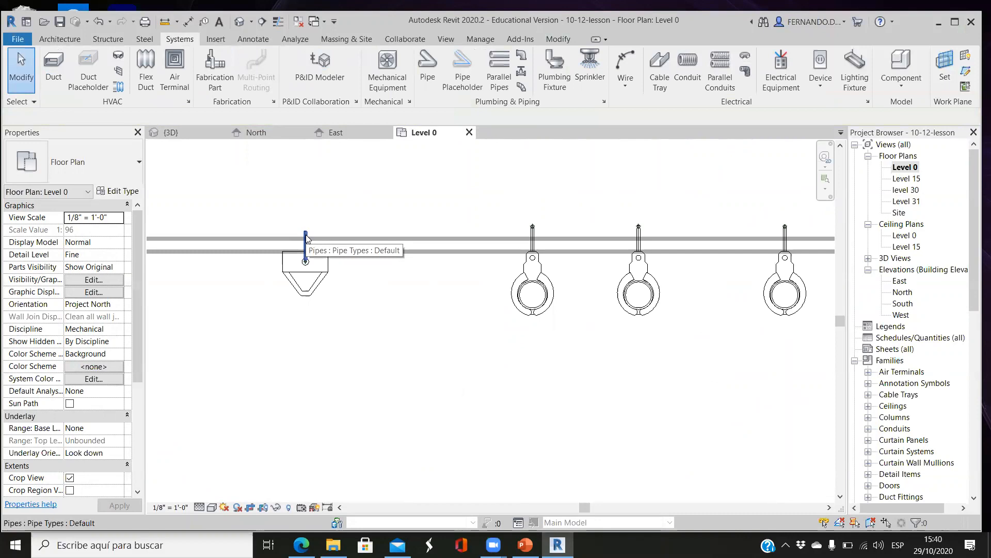
scroll(797, 267, "up", 5)
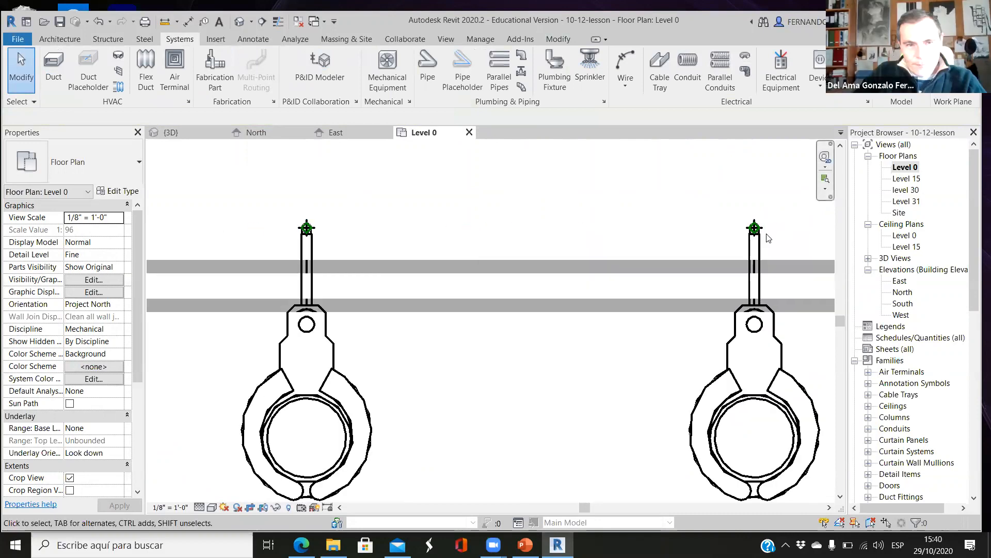
left_click_drag(768, 195, 723, 232)
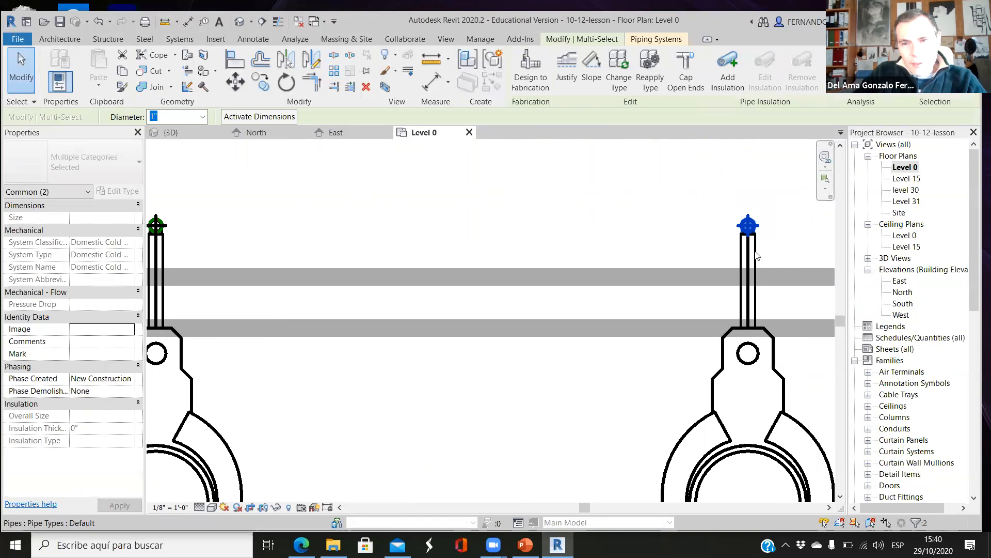
key("Escape")
Draw a horizontal 1" header pipe at 12' 1" from the easternmost water closet riser westward past the other risers and the urinal
scroll(759, 252, "up", 2)
scroll(762, 250, "up", 1)
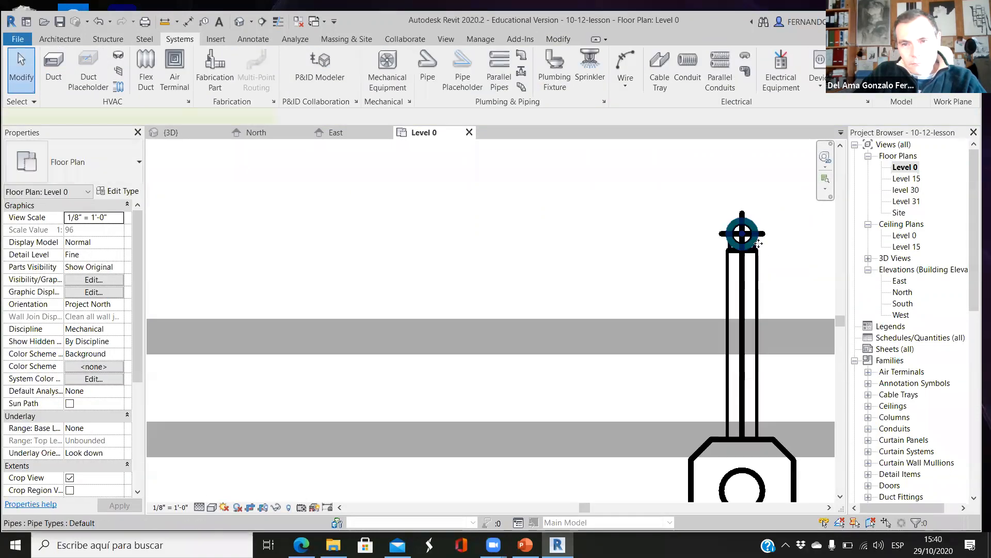
left_click(743, 235)
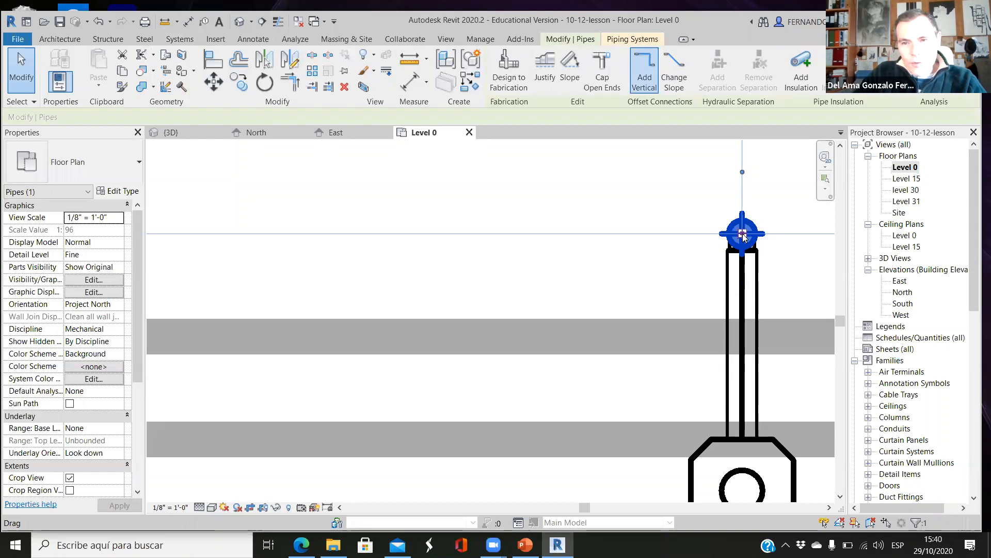
right_click(743, 236)
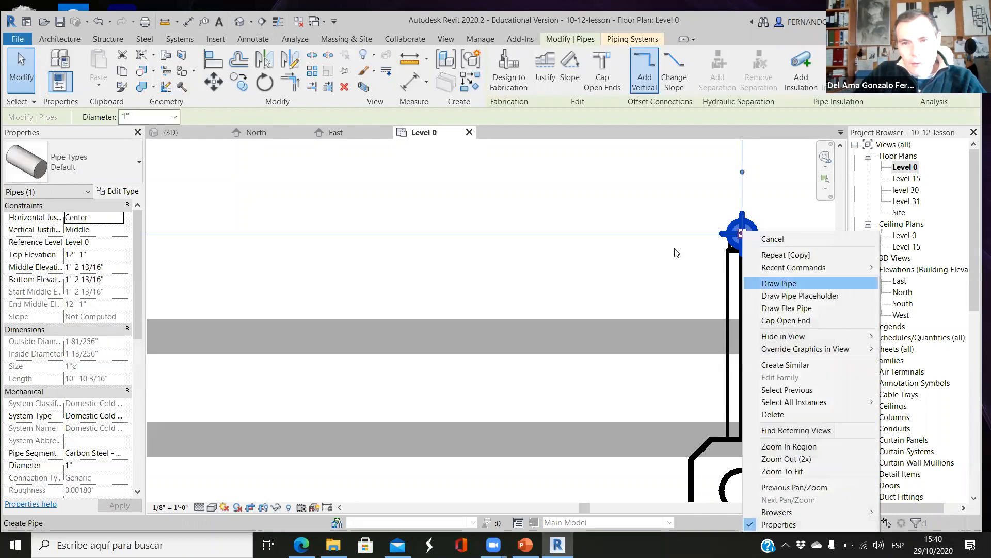
left_click(785, 283)
scroll(794, 249, "down", 6)
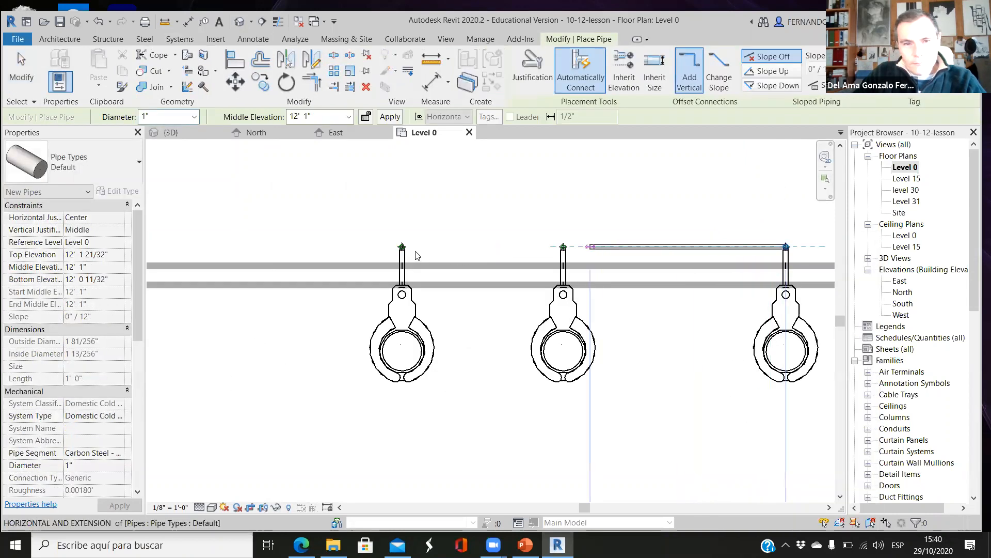
scroll(295, 259, "down", 4)
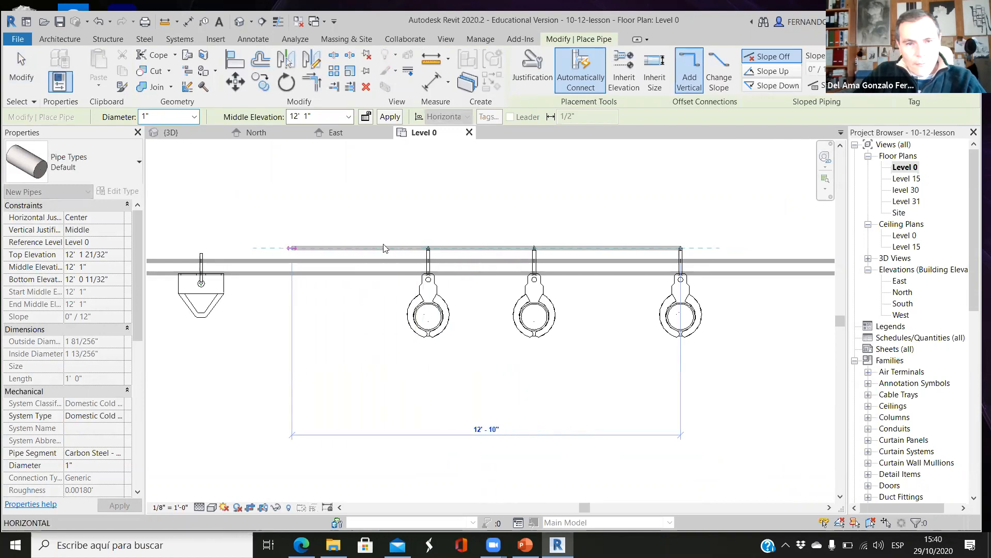
scroll(384, 248, "down", 1)
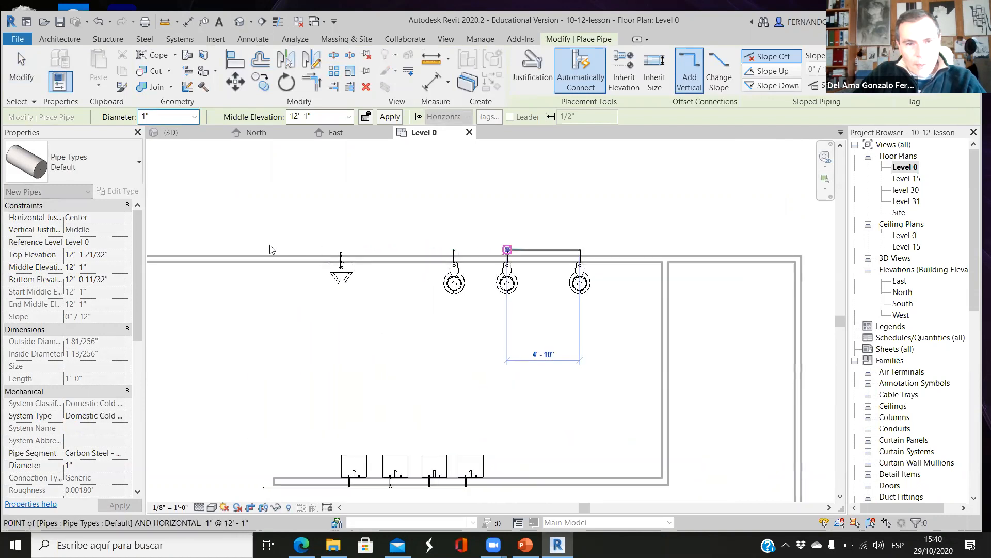
left_click(382, 209)
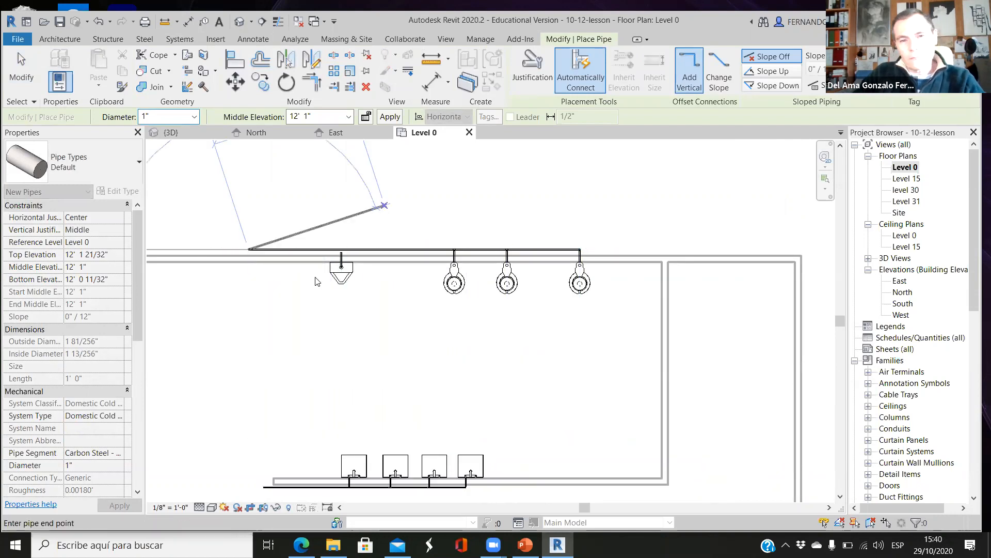
key("Escape")
key("Escape")
Copy the urinal together with its pipes and fittings eastward along the wall, between the original urinal and the westernmost water closet
scroll(350, 323, "up", 3)
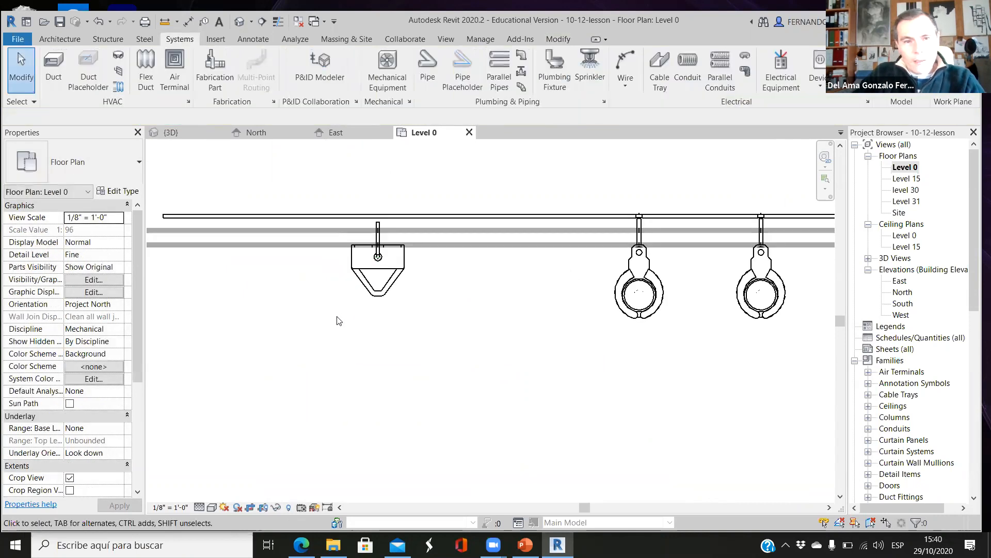
left_click_drag(336, 187, 424, 316)
left_click(403, 299)
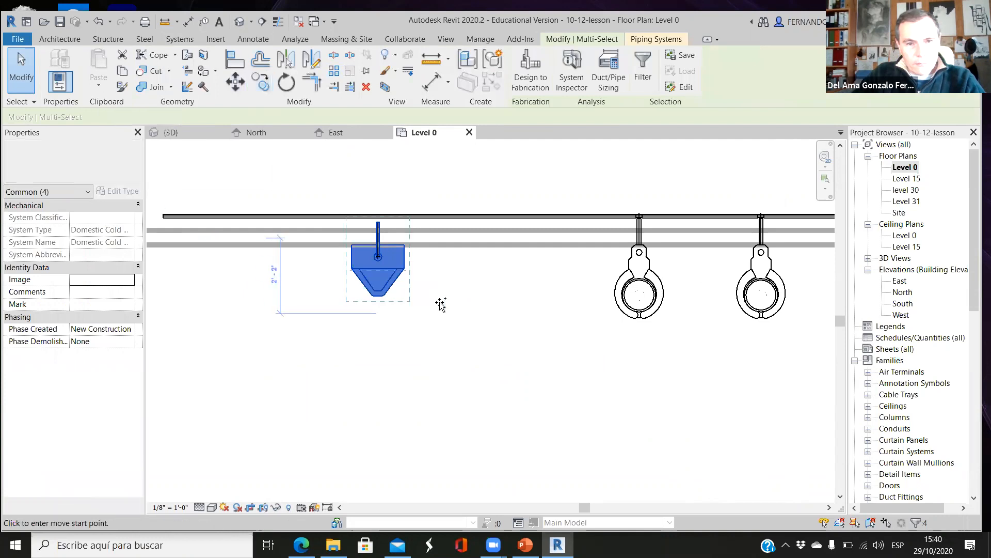
left_click(524, 299)
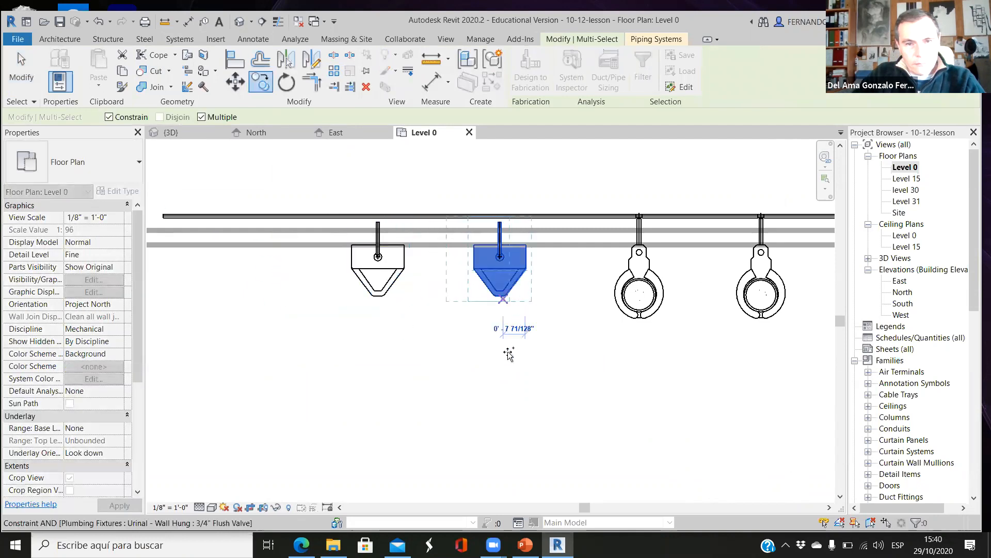
key("Escape")
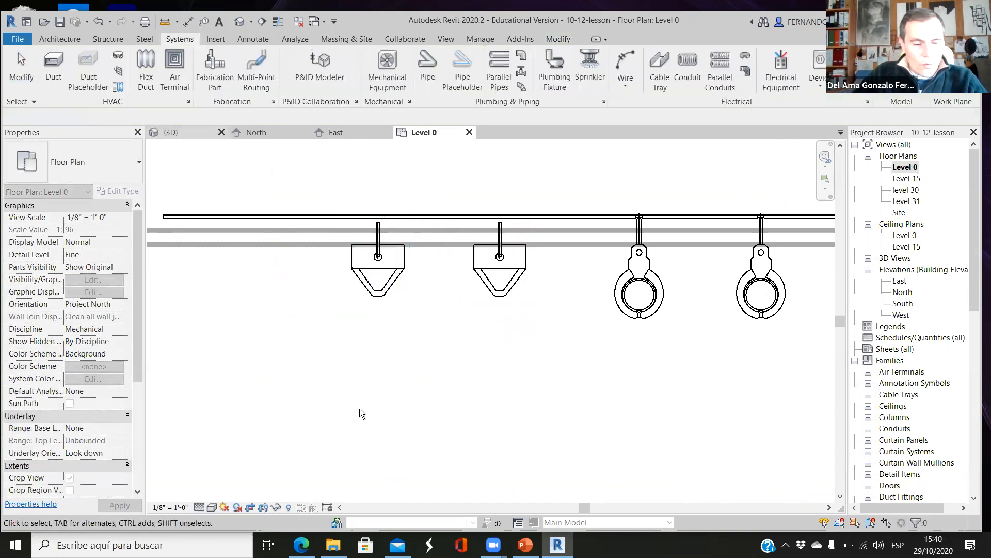
Extend the copied urinal's 3/4" horizontal pipe in the Level 0 plan to the centerline of the header pipe to connect them
key("ctrl+Tab")
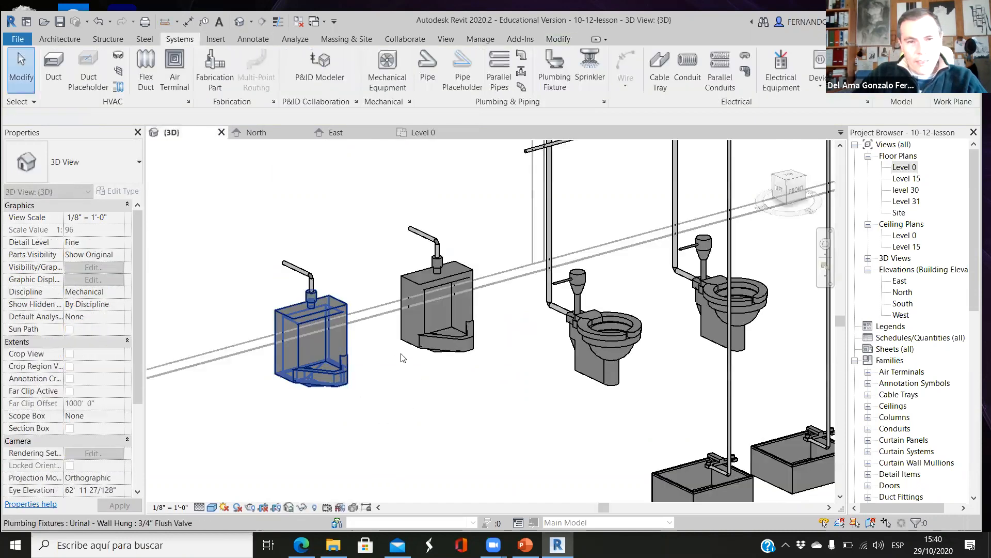
scroll(403, 357, "down", 5)
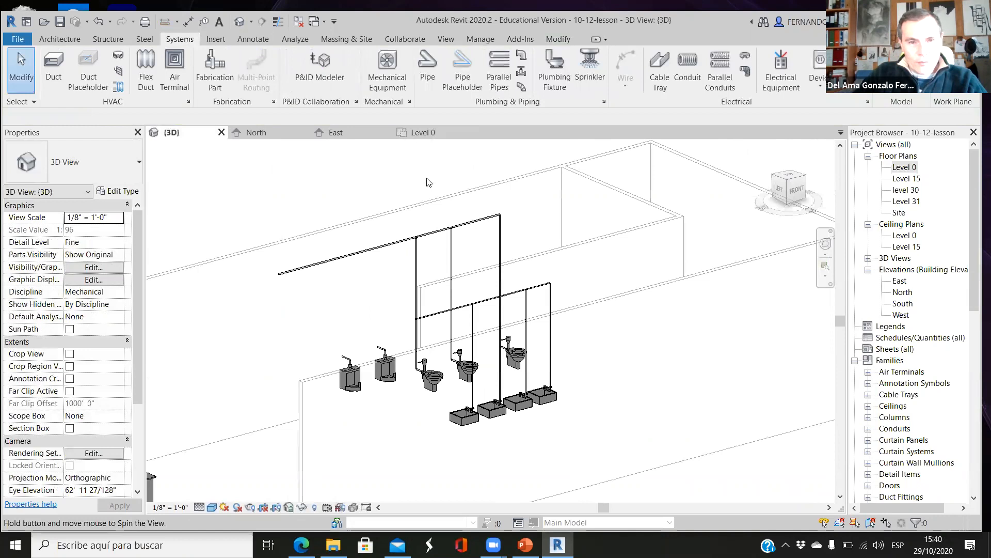
scroll(282, 380, "up", 3)
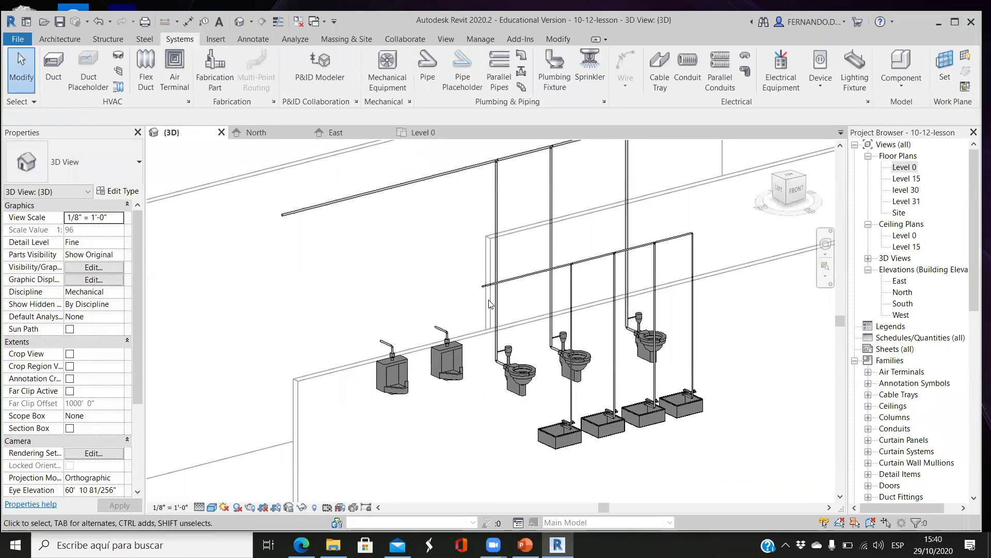
scroll(467, 321, "down", 1)
scroll(496, 232, "up", 2)
scroll(466, 317, "up", 2)
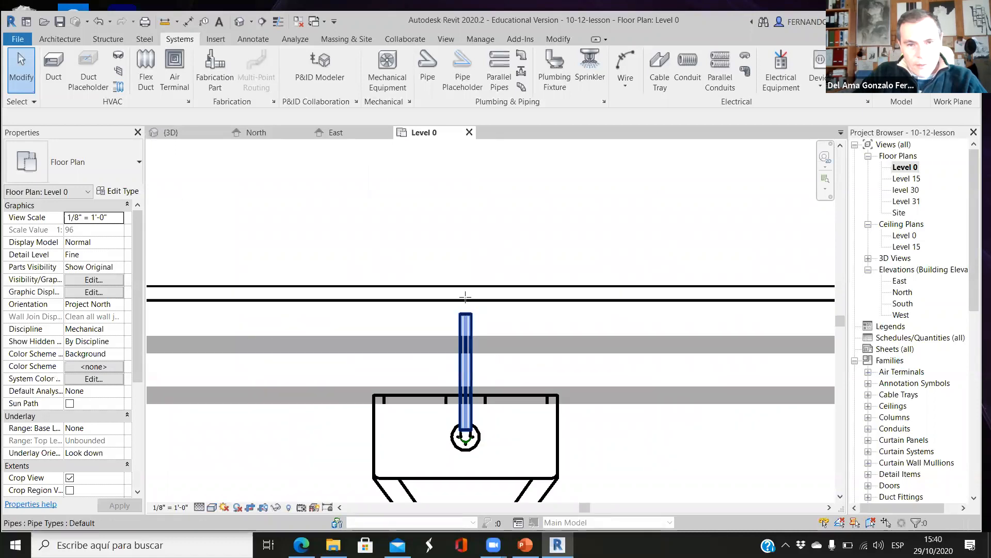
left_click(465, 297)
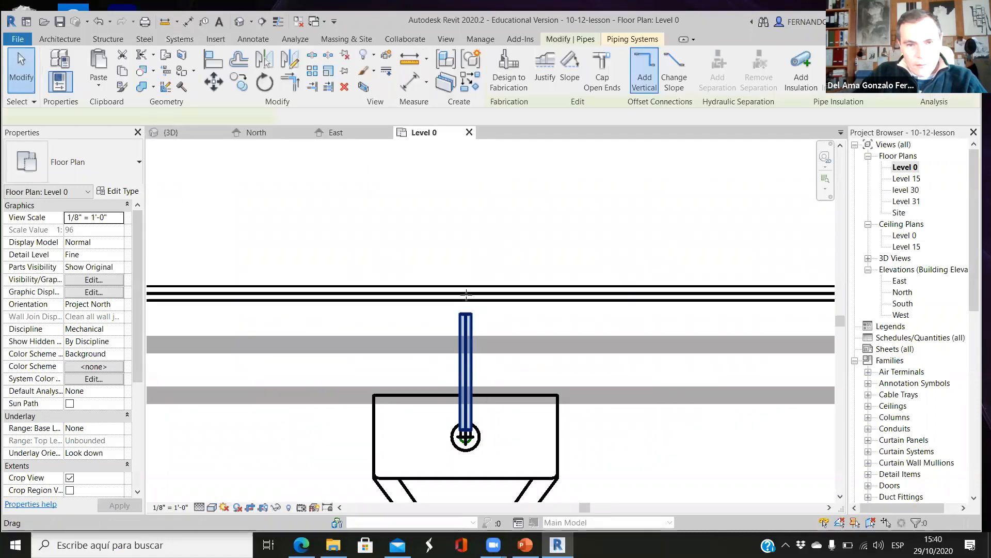
left_click(558, 280)
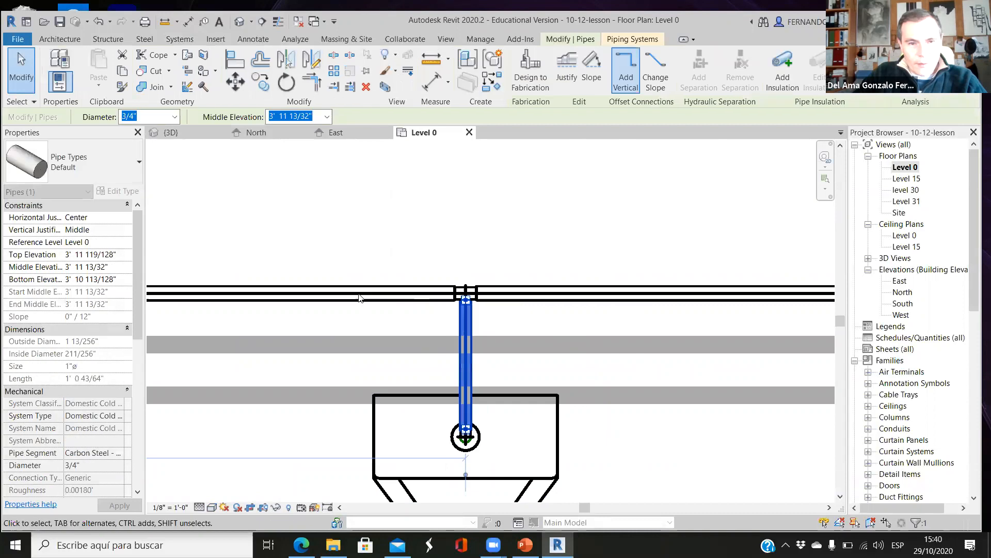
Extend the original western urinal's 3/4" pipe to the centerline of the header pipe to connect them
scroll(380, 296, "down", 6)
scroll(383, 297, "up", 7)
left_click(384, 294)
left_click_drag(385, 293, 384, 267)
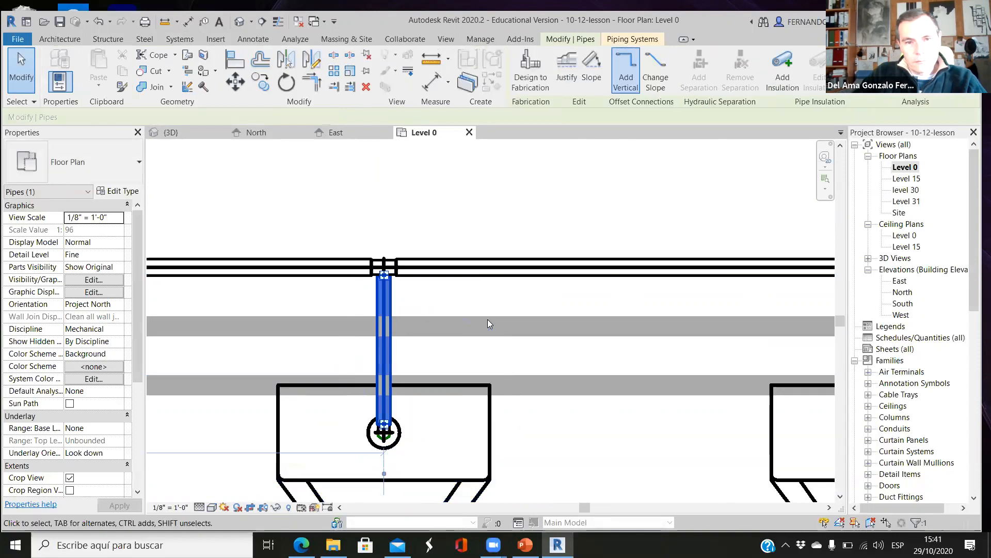
Inspect in the 3D view the risers and header pipes serving the urinals, water closets and sinks
left_click(171, 132)
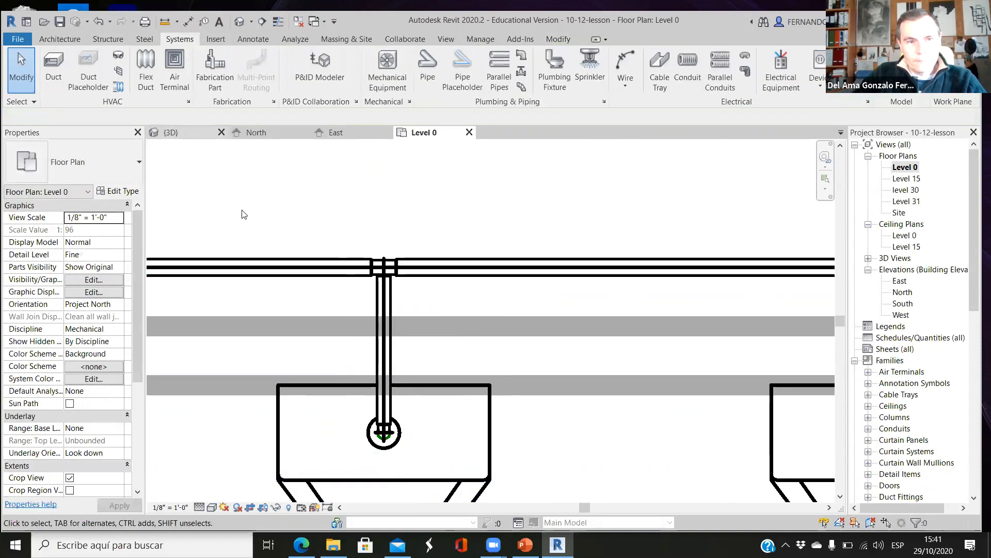
scroll(454, 342, "down", 1)
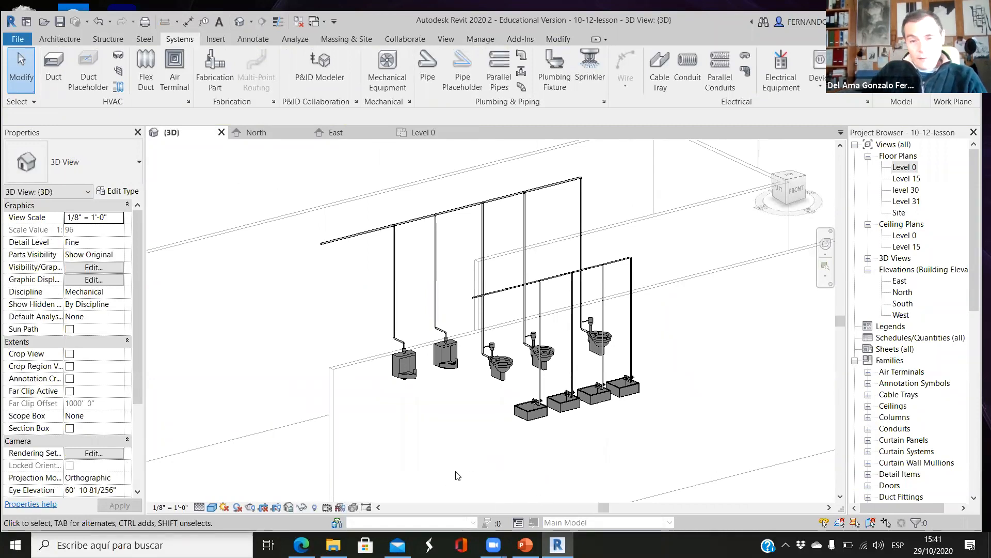
middle_click_drag(467, 470, 328, 323, "shift")
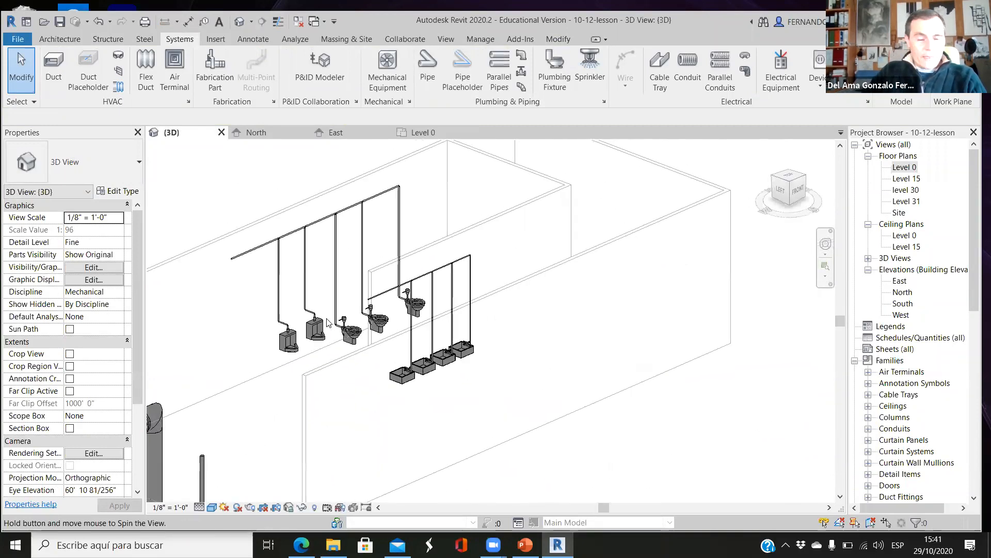
scroll(330, 331, "up", 4)
scroll(411, 399, "down", 4)
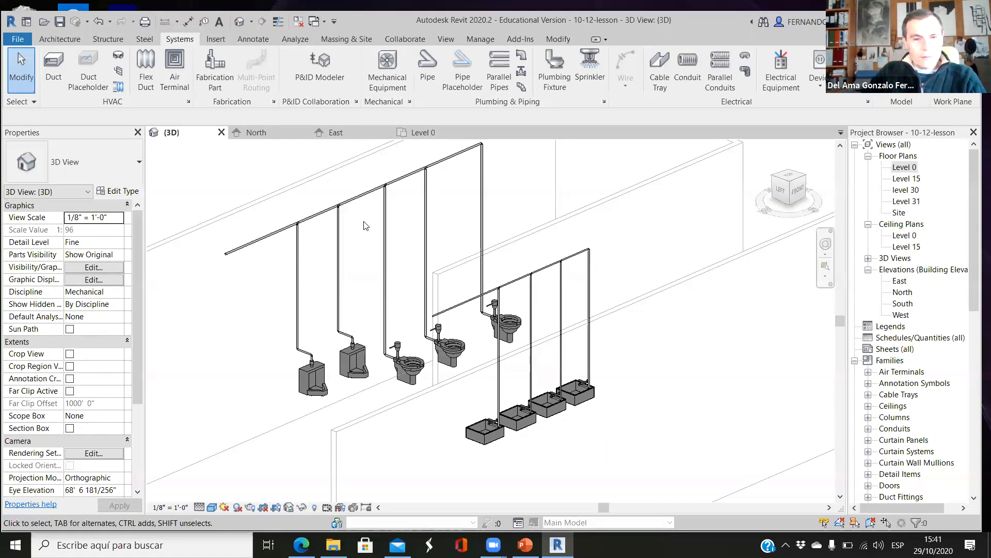
scroll(365, 225, "up", 1)
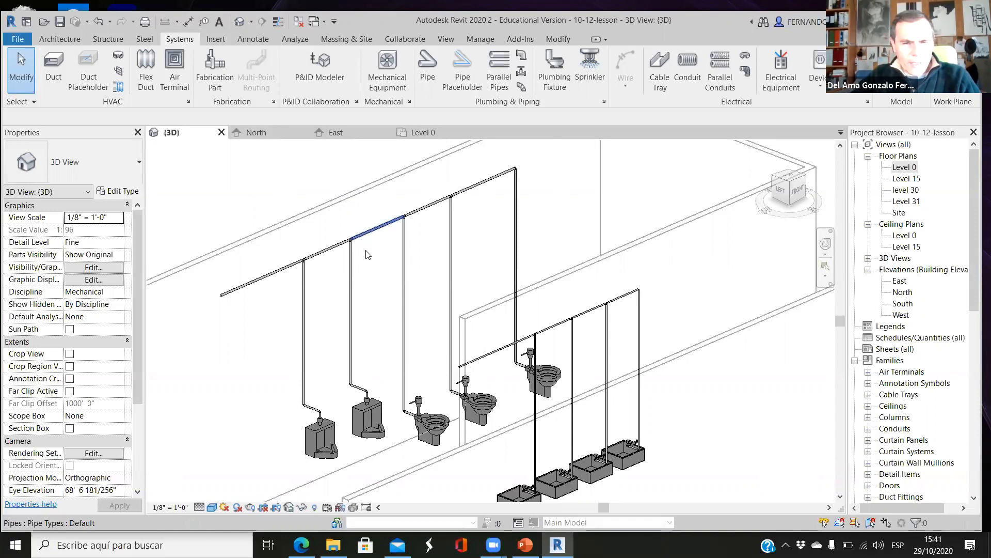
scroll(365, 266, "down", 2)
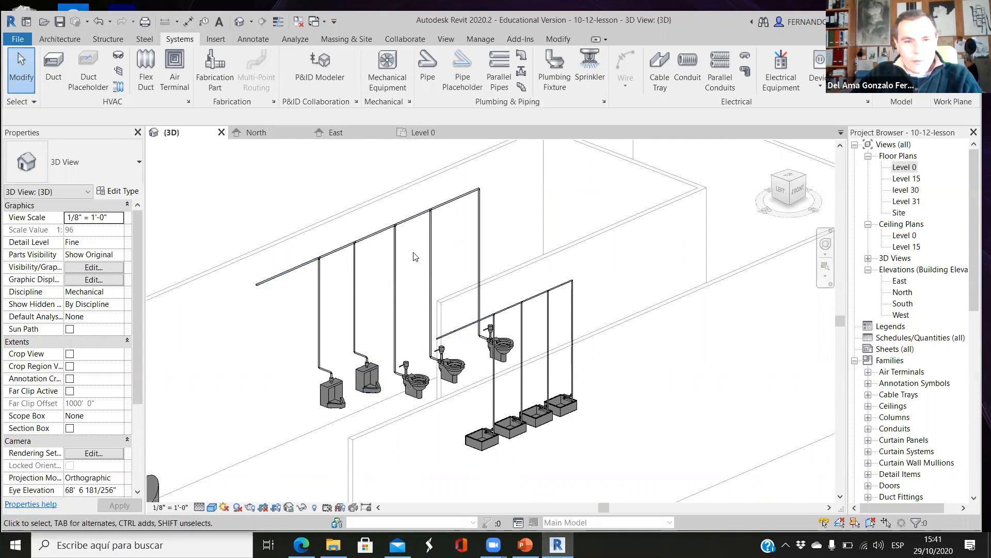
Examine the heights of the sink and urinal header pipes in the East elevation, including the elevation properties of the sink header
left_click(415, 132)
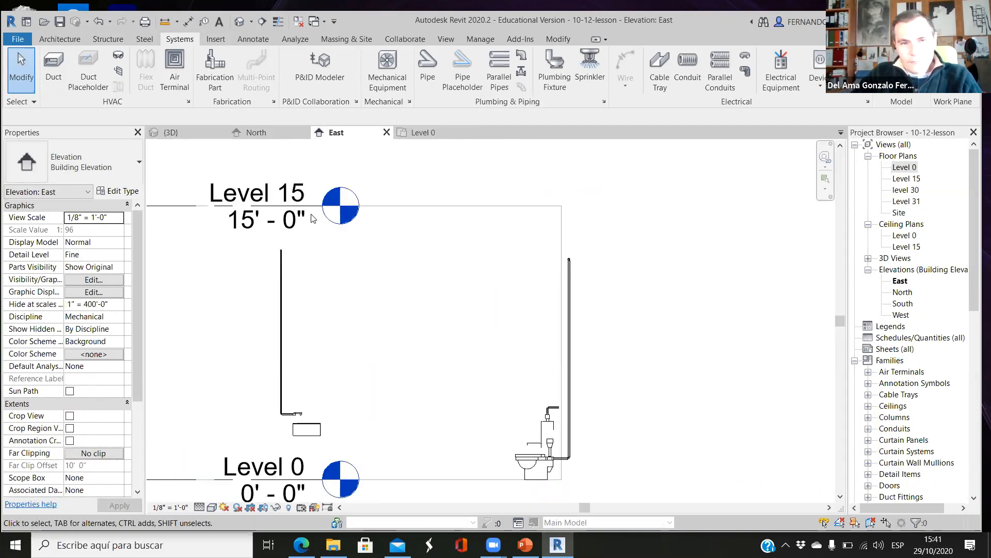
scroll(312, 218, "up", 5)
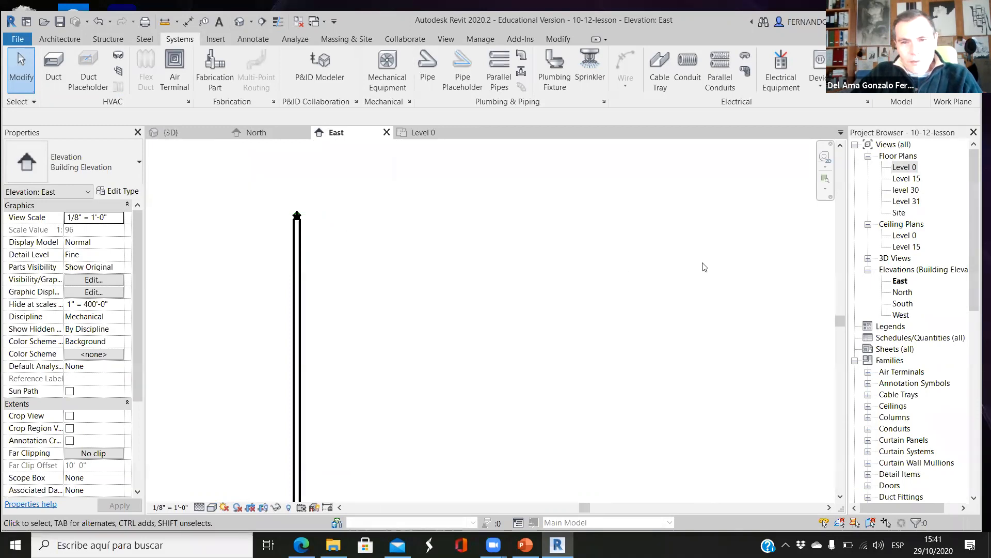
scroll(317, 286, "down", 5)
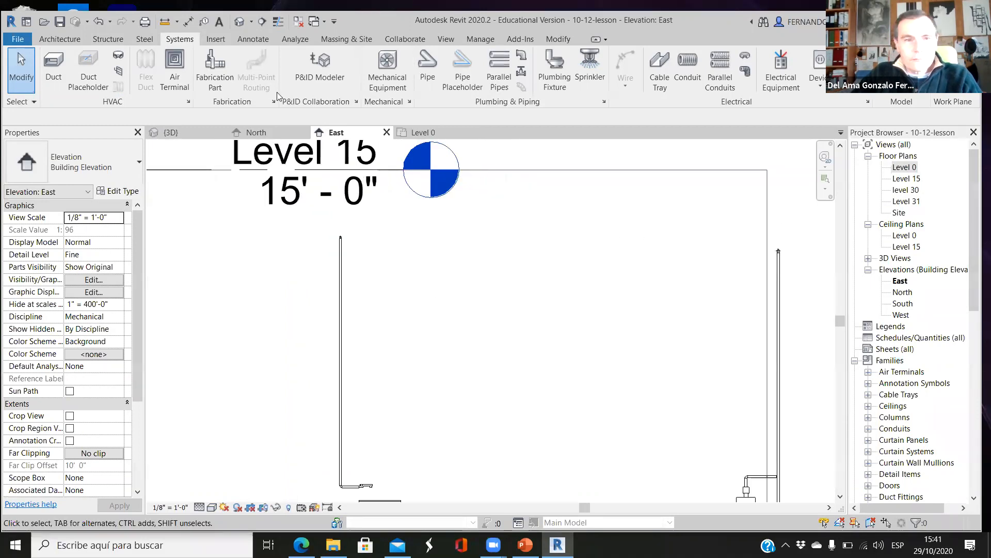
scroll(272, 244, "up", 1)
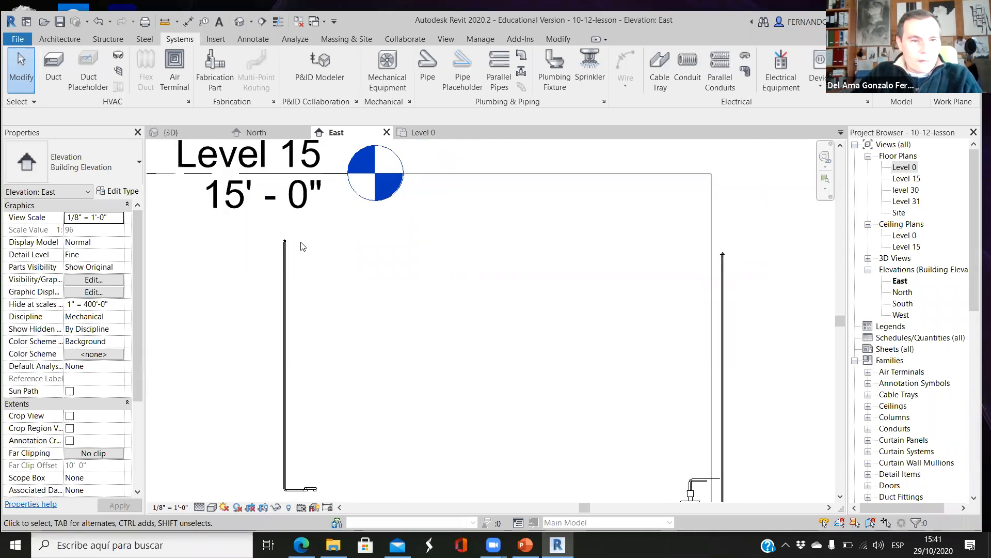
scroll(321, 301, "up", 5)
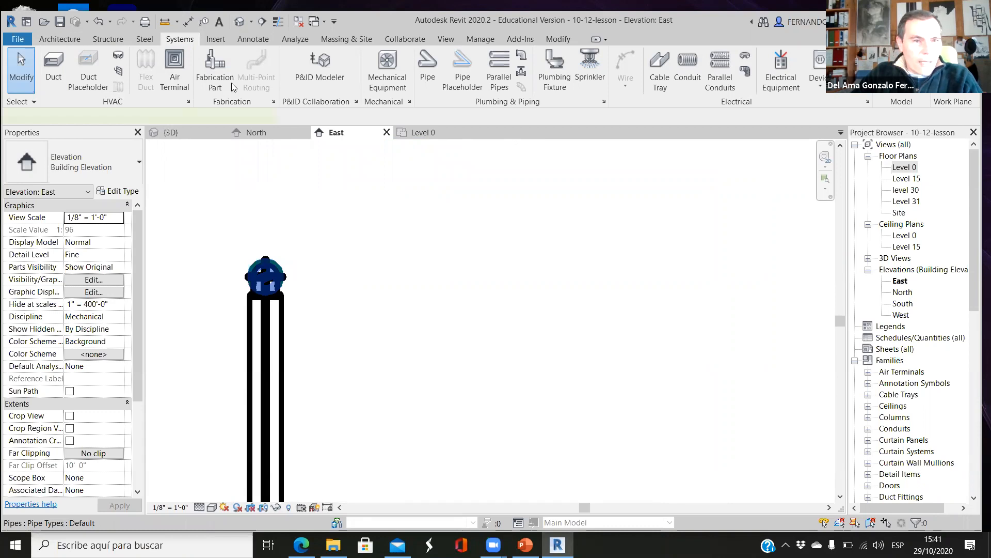
left_click(271, 300)
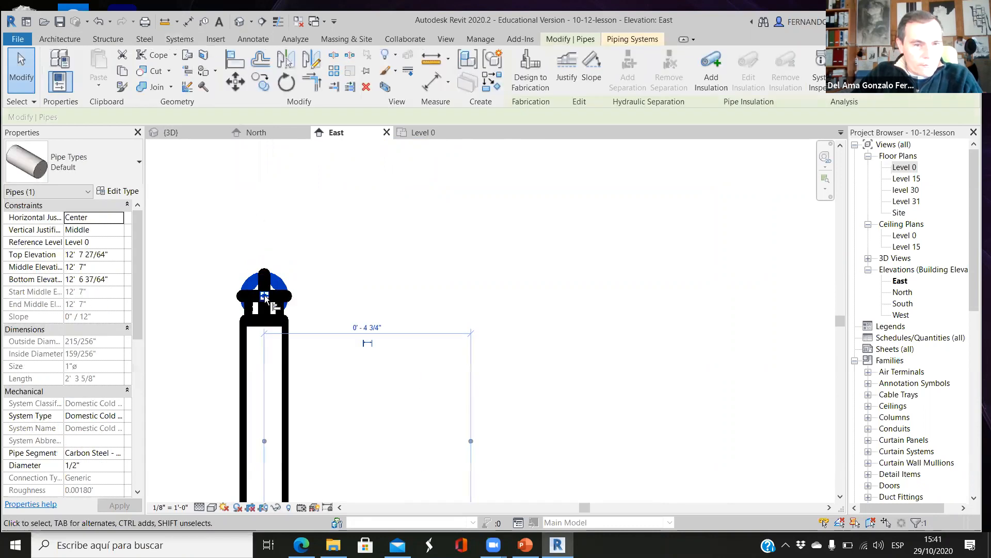
key("a")
key("l")
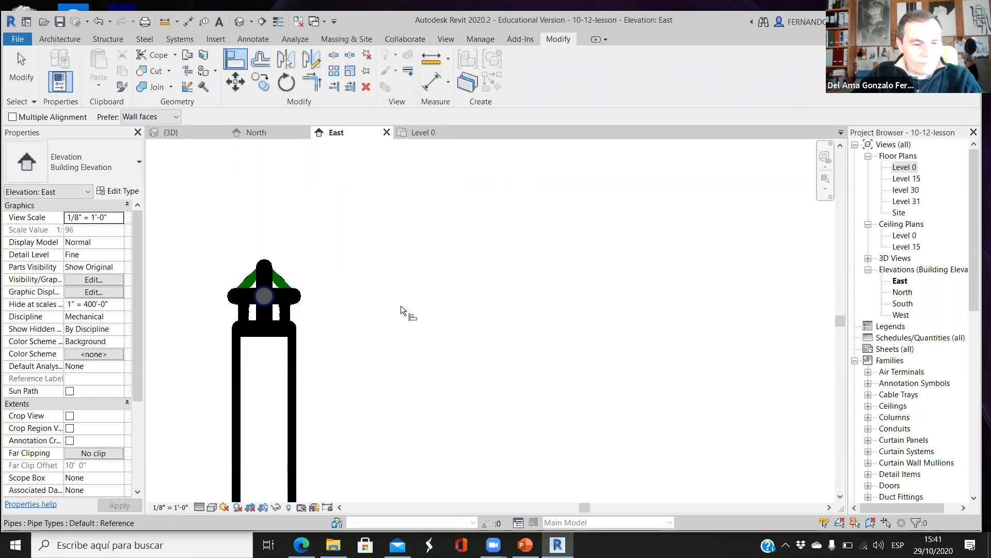
key("Escape")
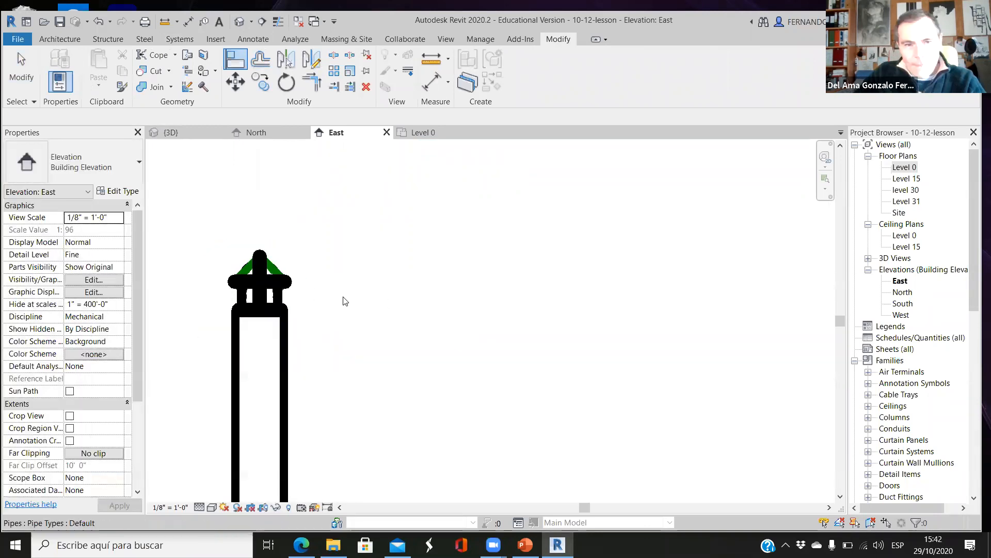
key("Escape")
scroll(343, 299, "down", 3)
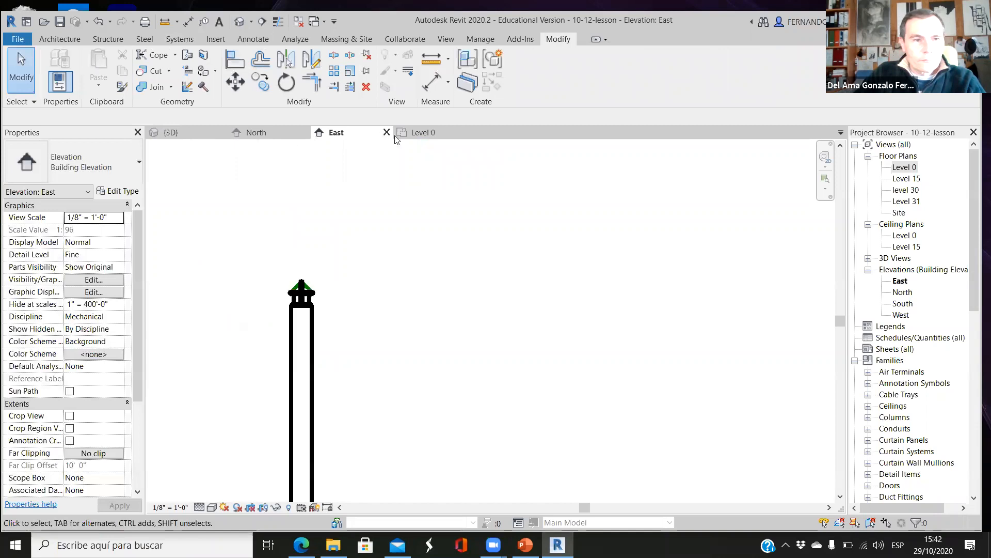
scroll(241, 196, "down", 5)
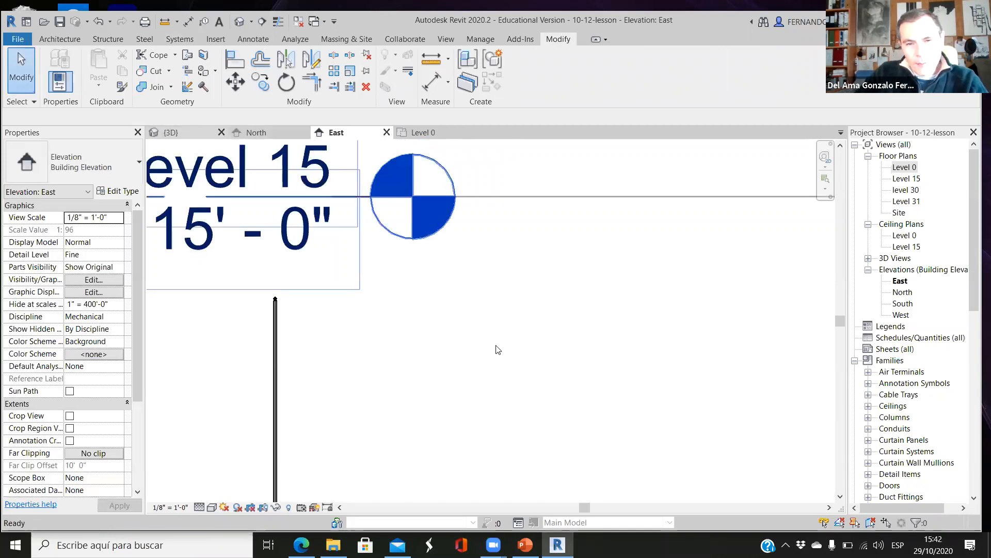
In the Level 0 plan, draw a 1" pipe at 12' 1" middle elevation from the urinal header's west end south past the sink header
key("ctrl+Tab")
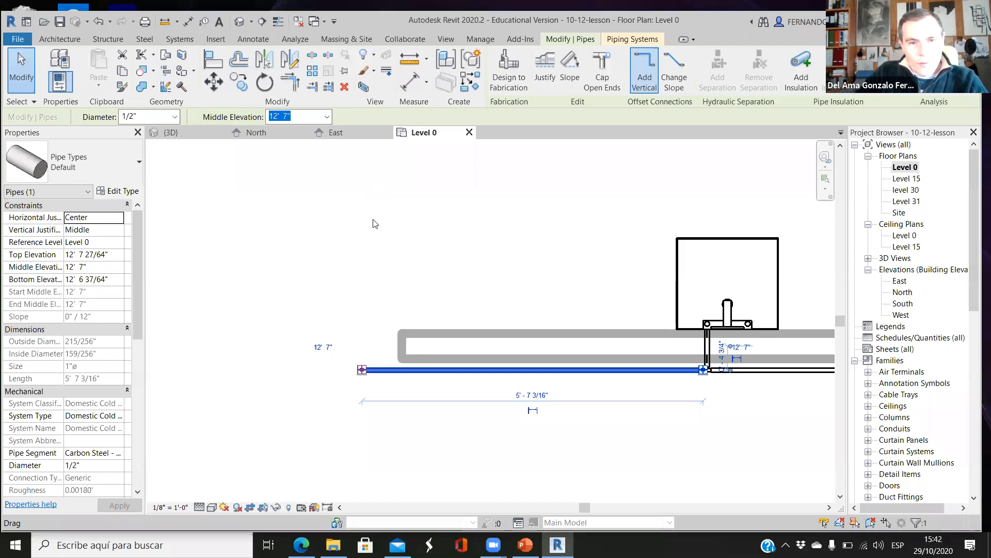
key("Escape")
scroll(376, 203, "down", 5)
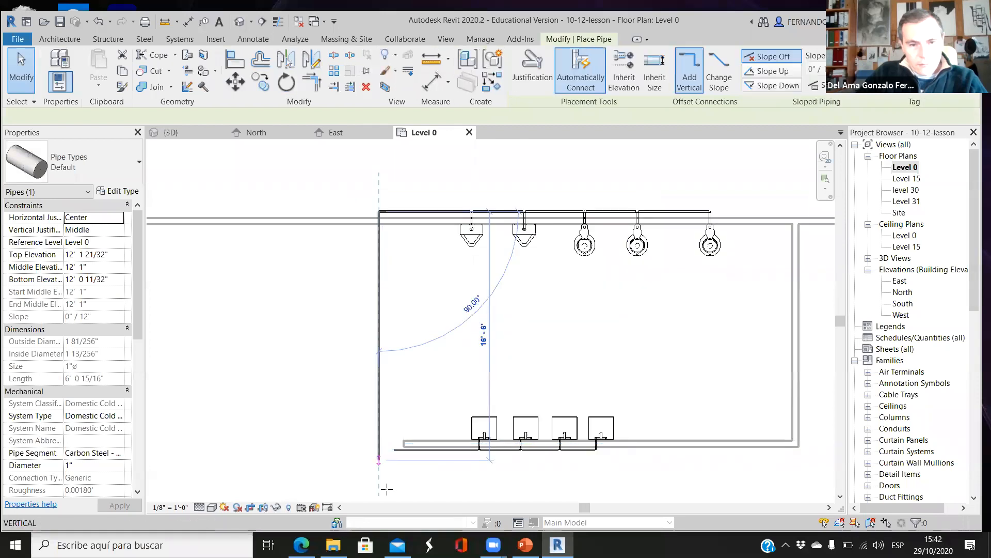
scroll(387, 482, "down", 3)
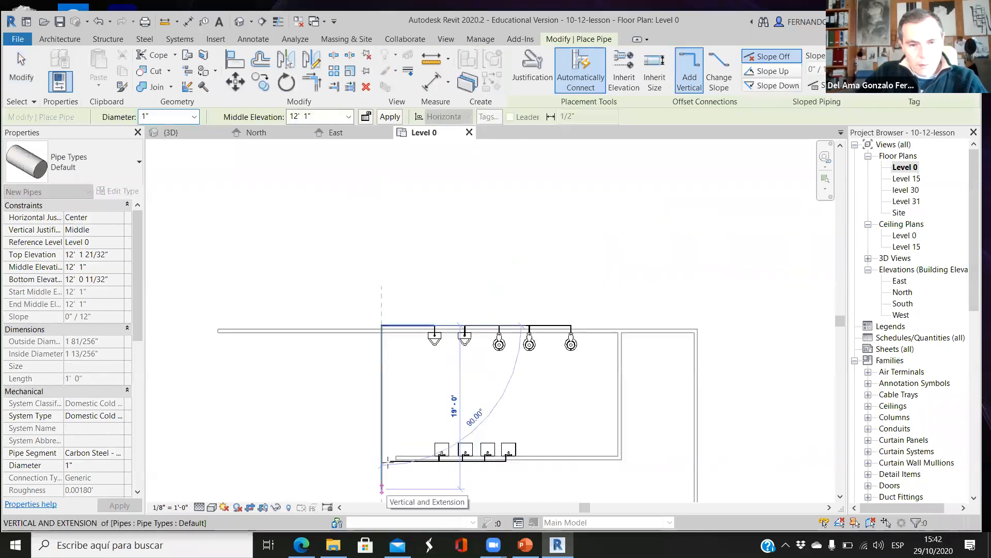
scroll(387, 462, "down", 2)
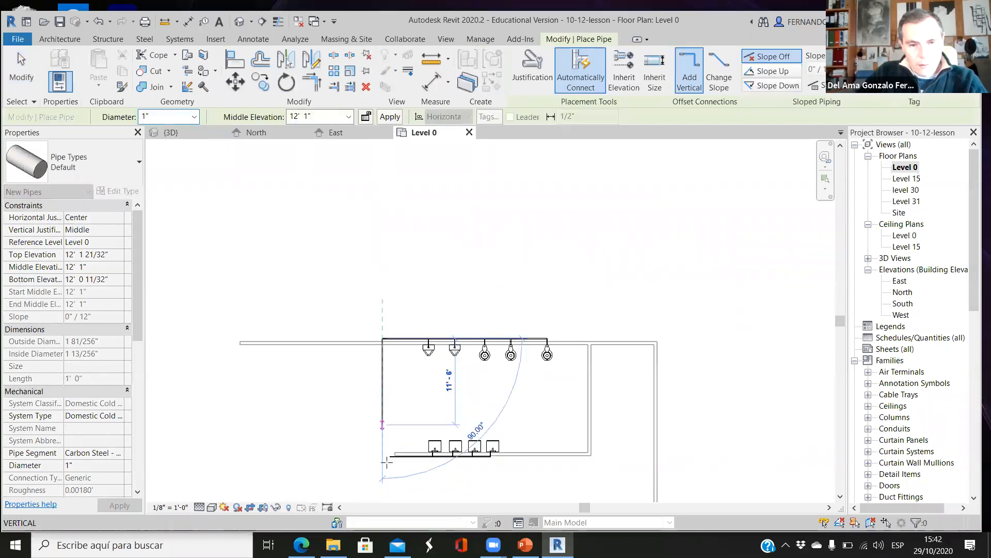
left_click(430, 466)
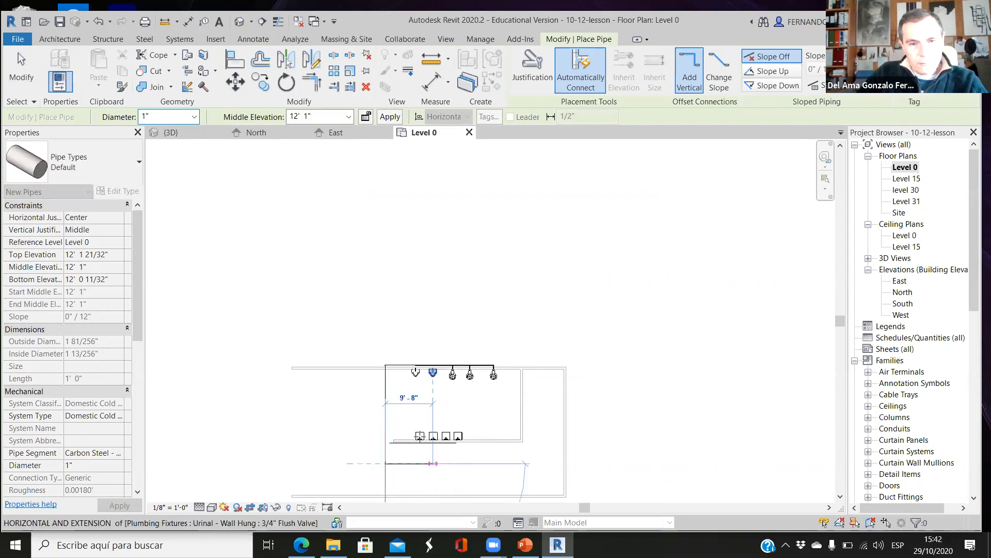
key("Escape")
scroll(398, 465, "up", 3)
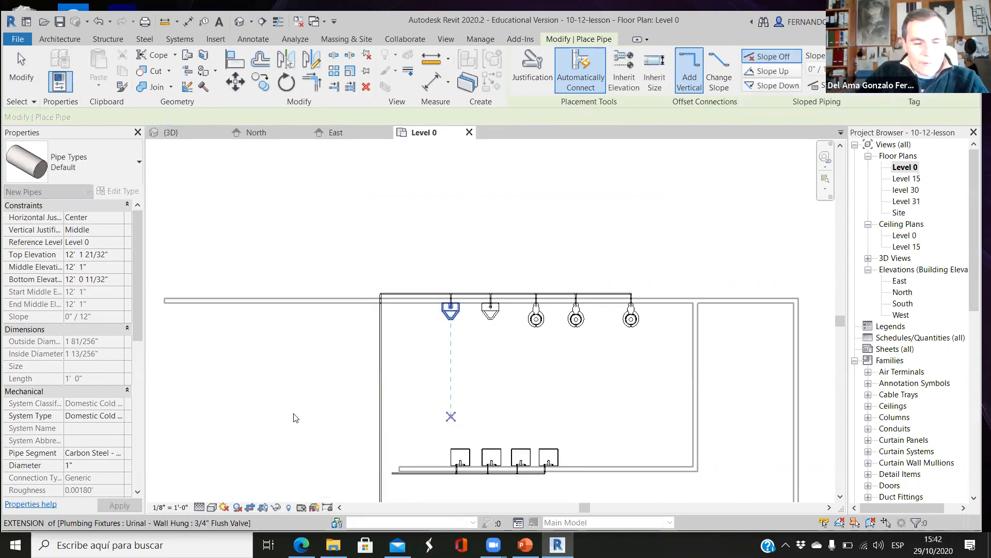
scroll(398, 464, "up", 1)
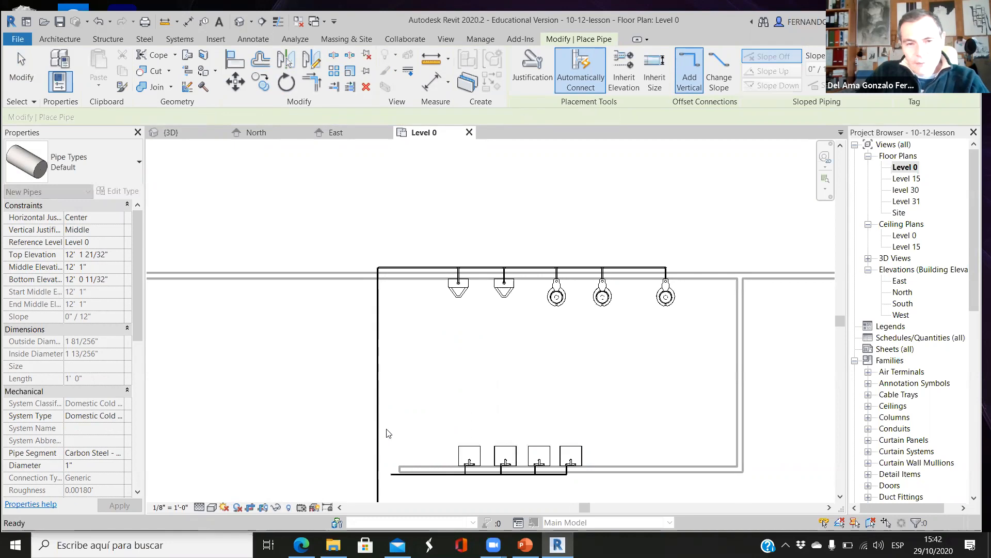
key("Escape")
Extend the west end of the 1/2" sink header pipe to the centerline of the 1" north-south pipe to connect them
scroll(388, 433, "up", 3)
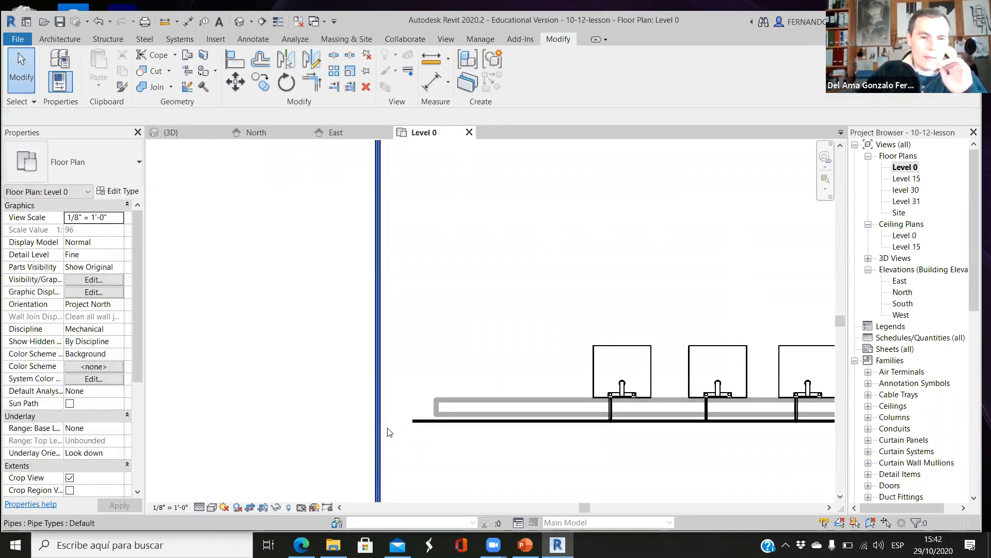
scroll(418, 421, "up", 1)
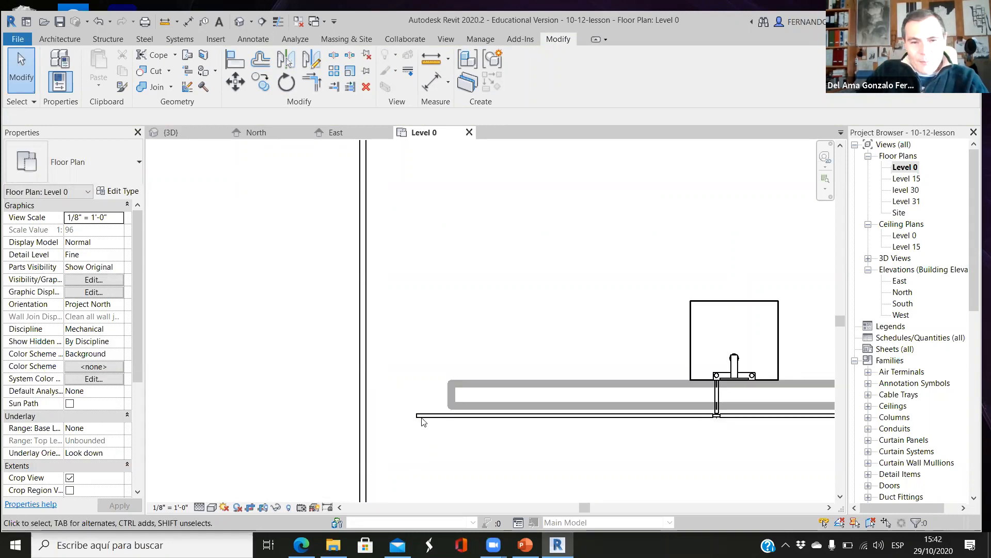
scroll(422, 421, "up", 1)
left_click(420, 411)
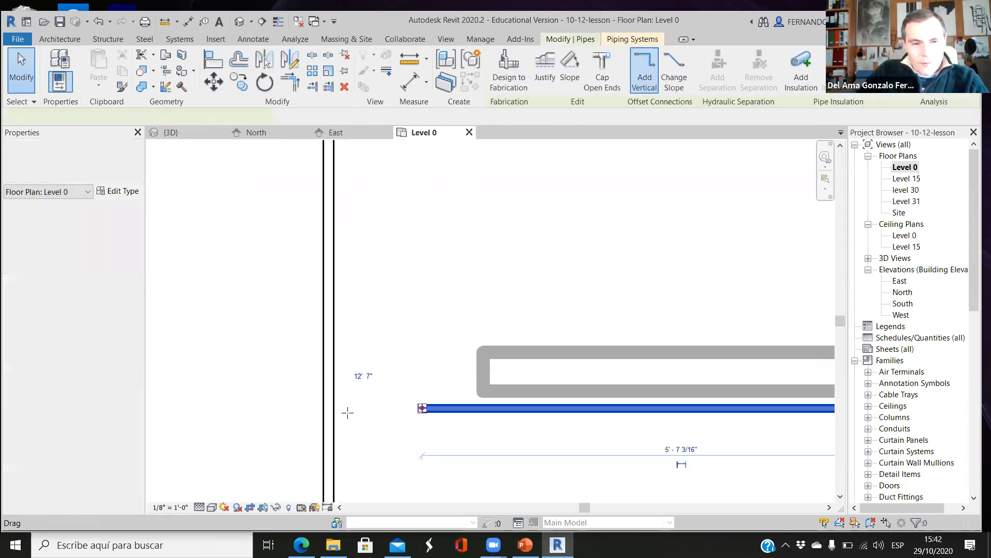
left_click_drag(422, 408, 329, 408)
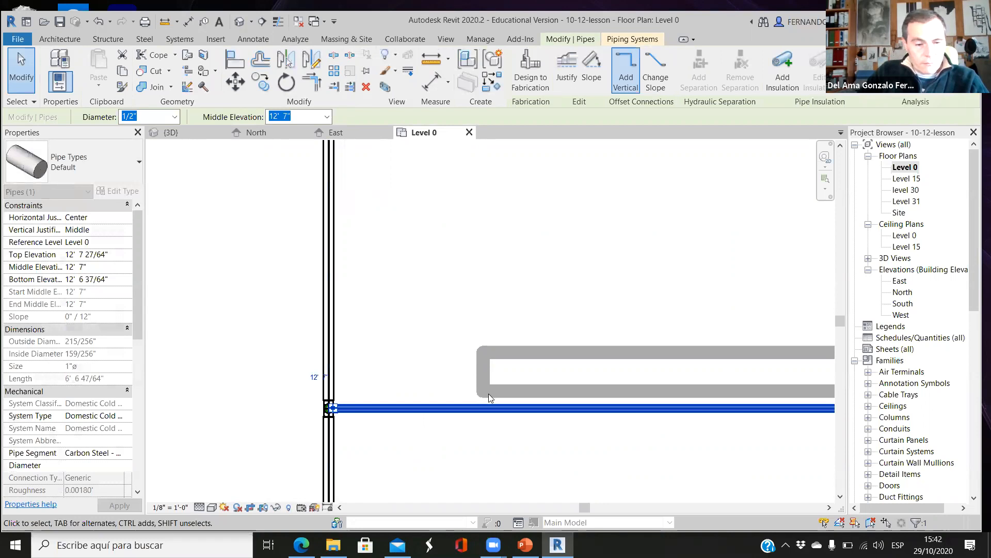
Inspect in the 3D view how the sink header joins the 1" pipe coming from the urinal and water closet header
key("ctrl+Tab")
middle_click_drag(468, 390, 479, 350, "shift")
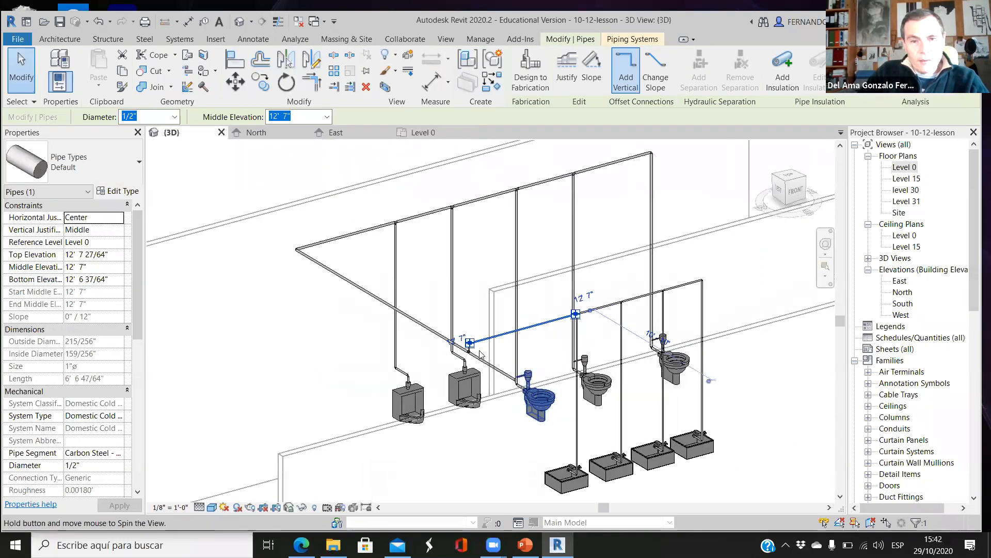
scroll(493, 325, "up", 3)
key("Escape")
scroll(475, 333, "up", 2)
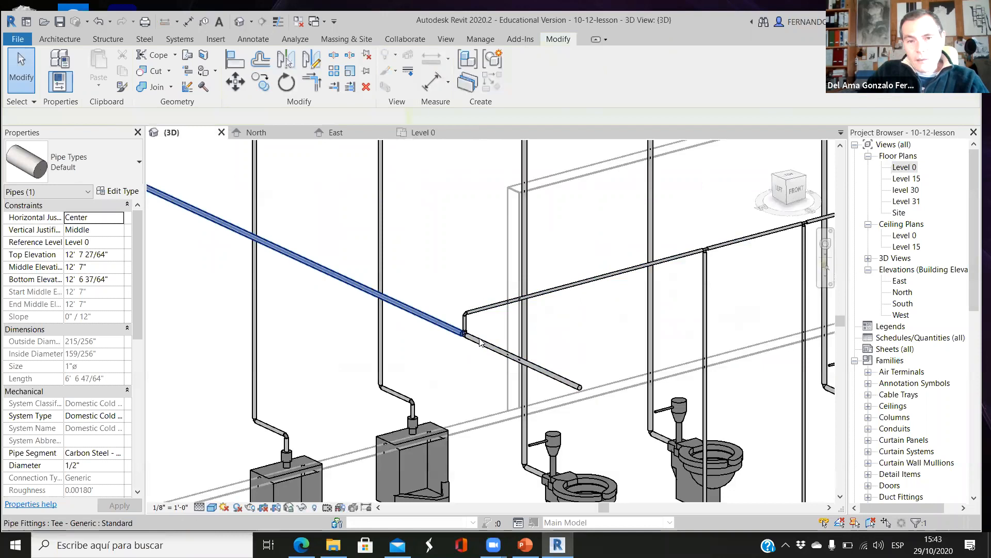
scroll(470, 330, "up", 3)
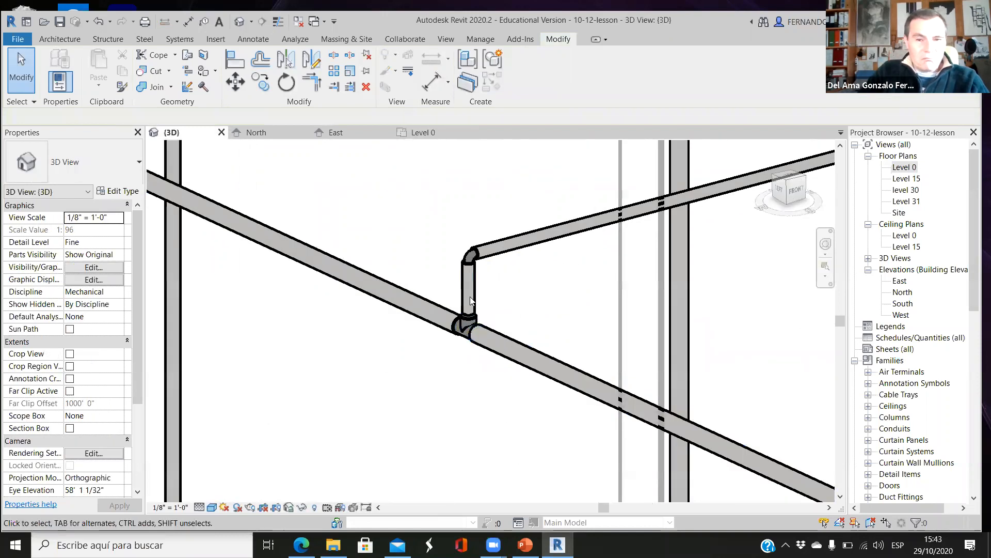
scroll(471, 300, "down", 3)
scroll(504, 305, "down", 2)
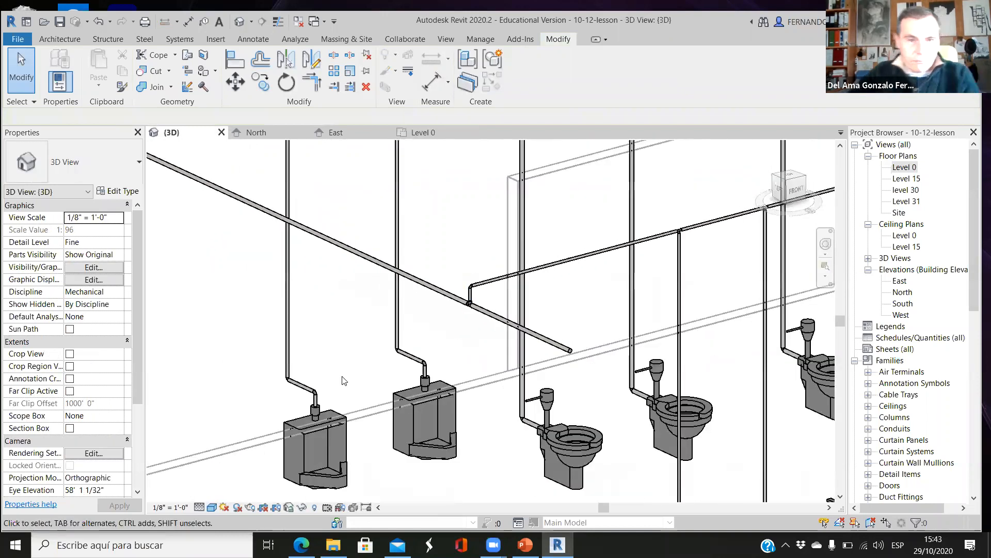
scroll(345, 381, "down", 3)
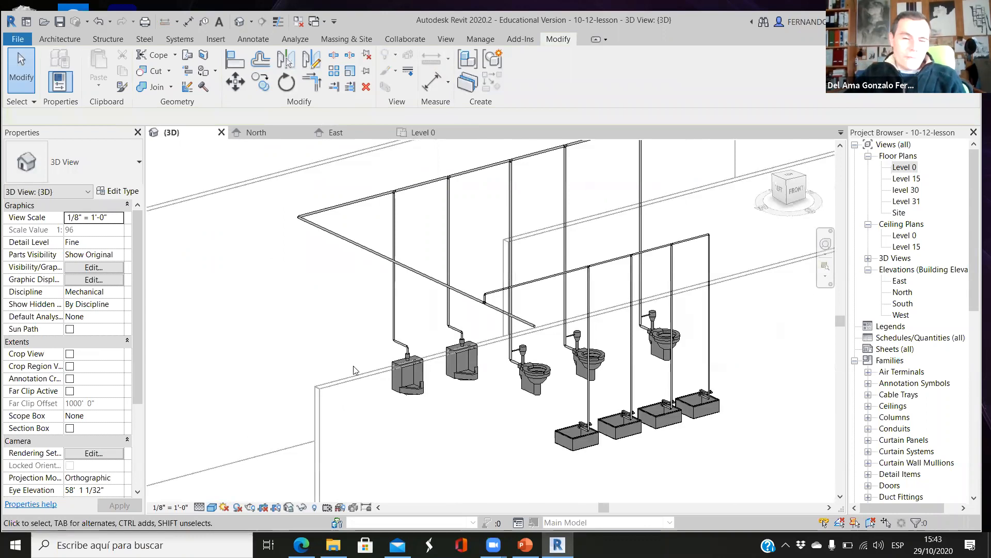
scroll(502, 299, "up", 2)
scroll(501, 300, "up", 1)
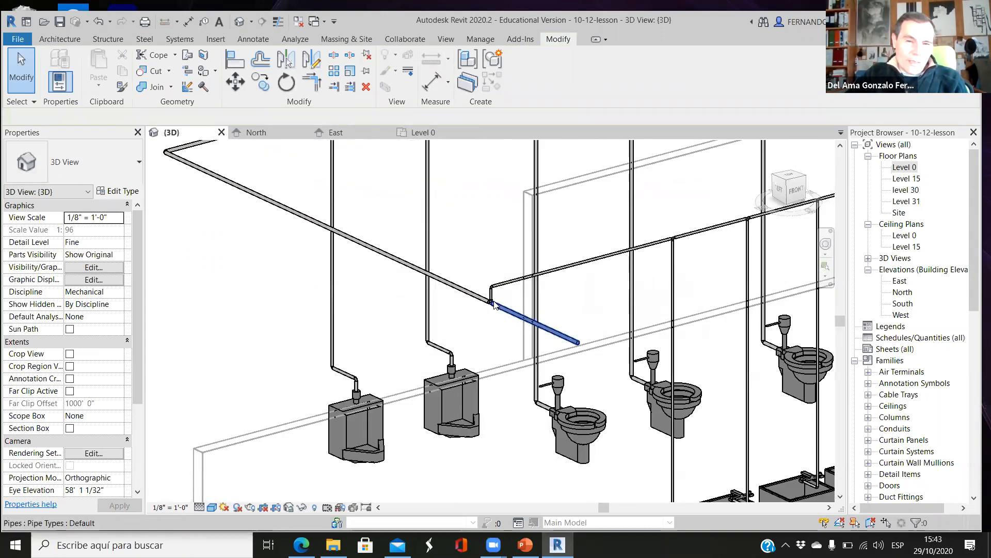
scroll(407, 357, "down", 2)
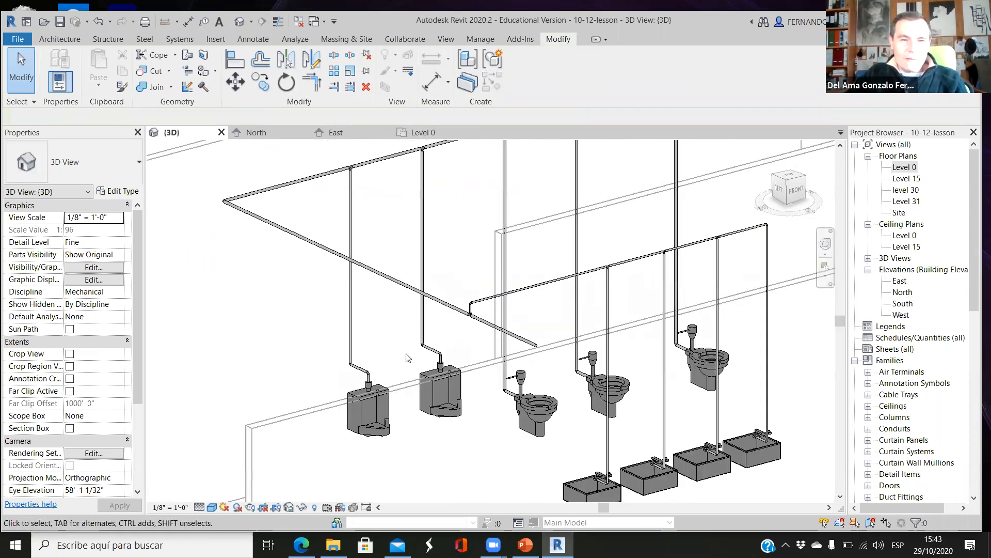
Examine up close the tee, short vertical pipe and elbow that bridge the height difference between the 1" pipe and the sink header
scroll(467, 318, "up", 5)
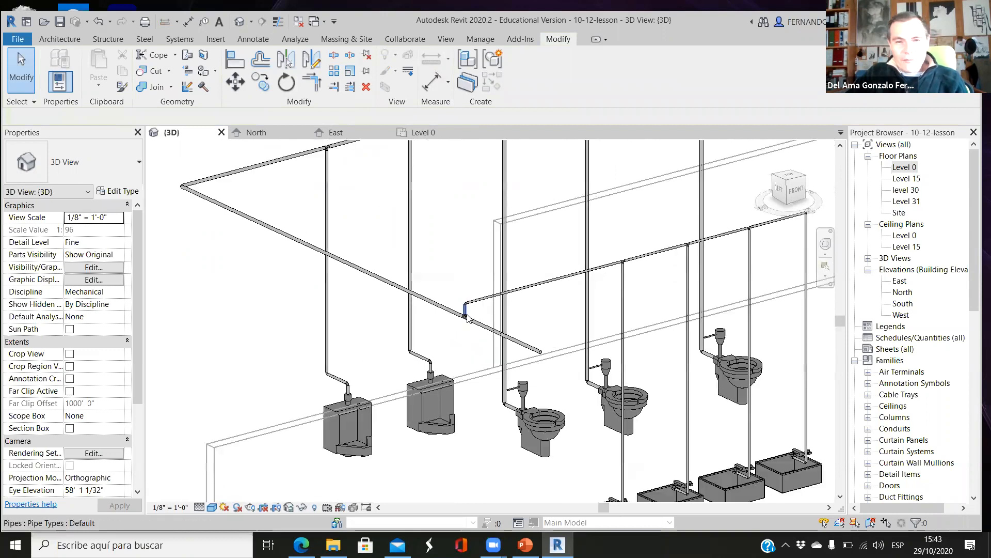
scroll(466, 280, "up", 3)
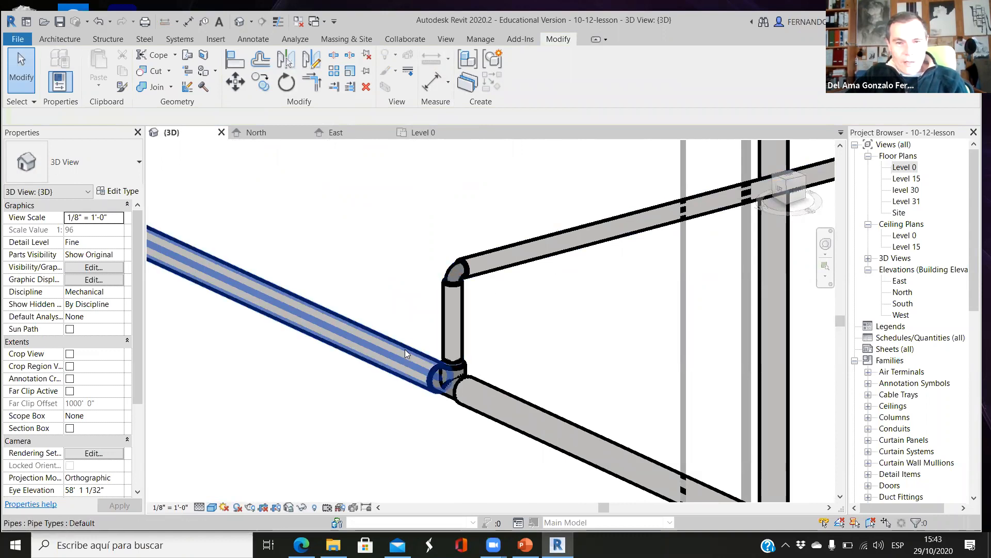
scroll(404, 349, "down", 8)
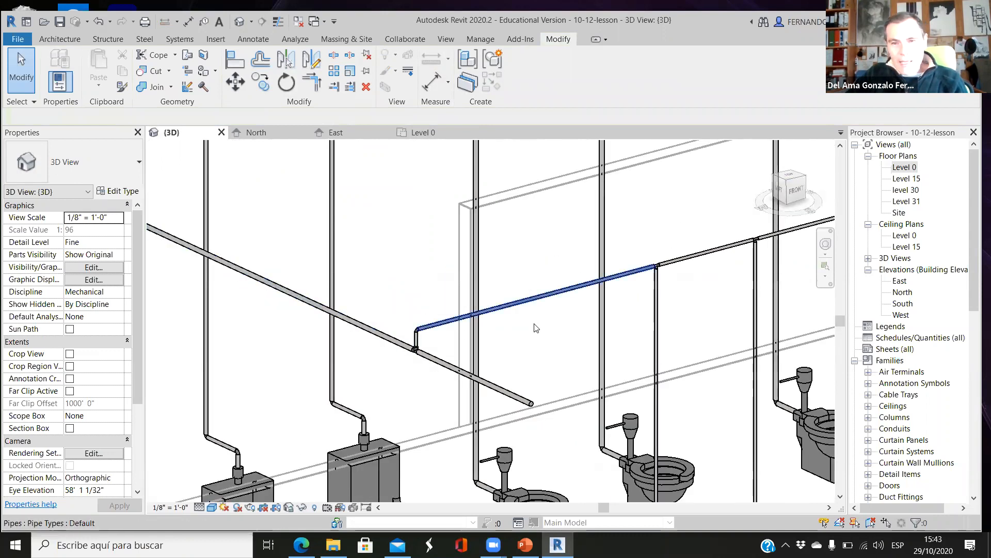
scroll(534, 325, "down", 4)
scroll(372, 345, "up", 5)
scroll(377, 336, "up", 6)
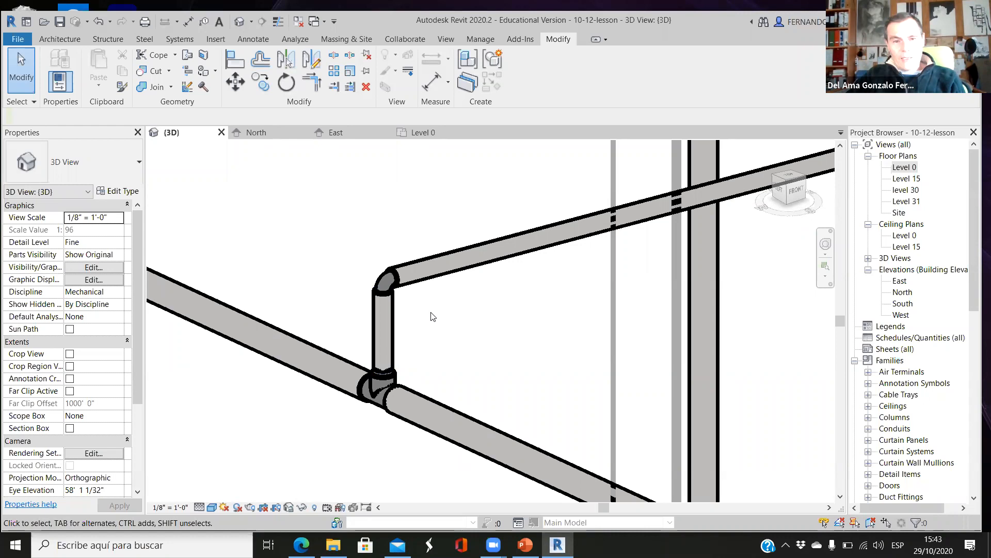
scroll(428, 314, "down", 2)
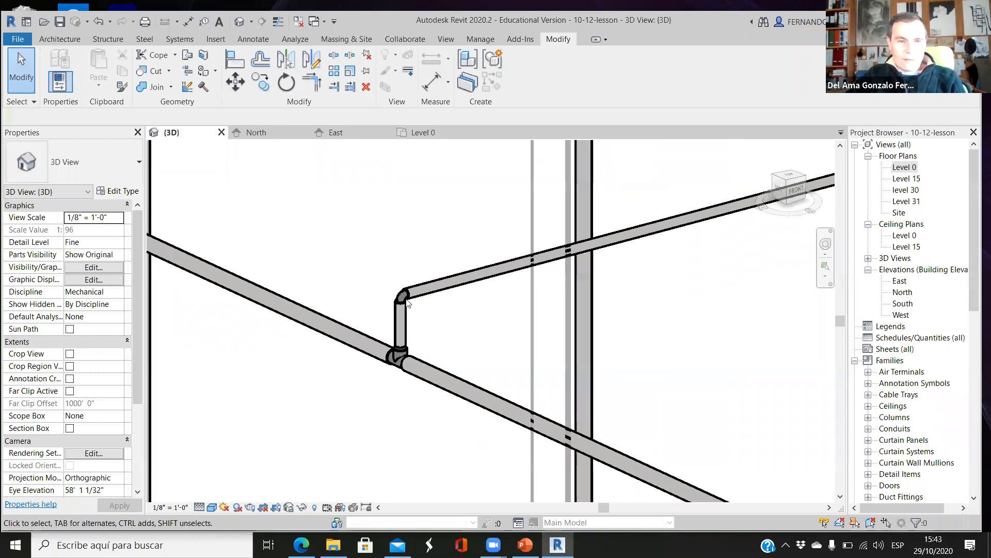
left_click(408, 319)
scroll(403, 361, "up", 2)
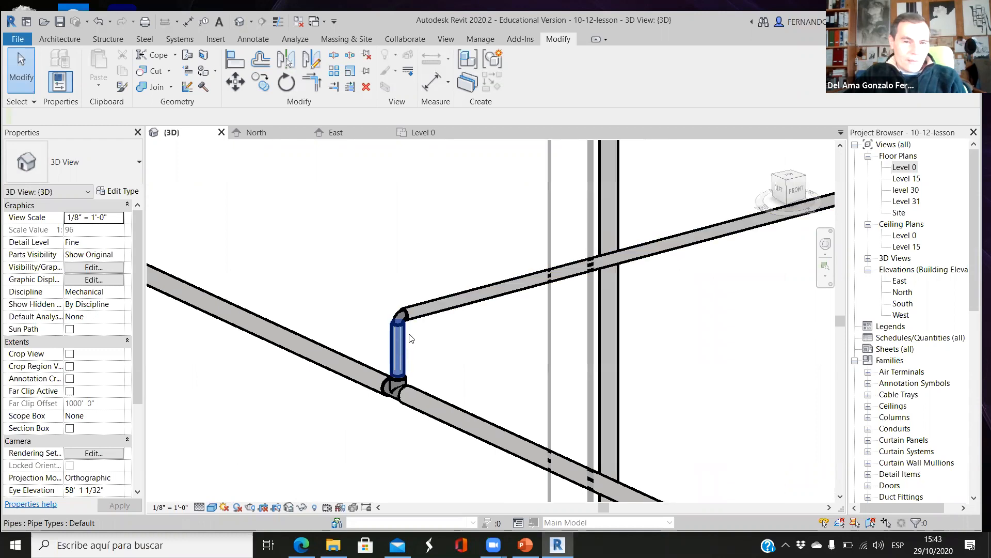
scroll(410, 346, "down", 3)
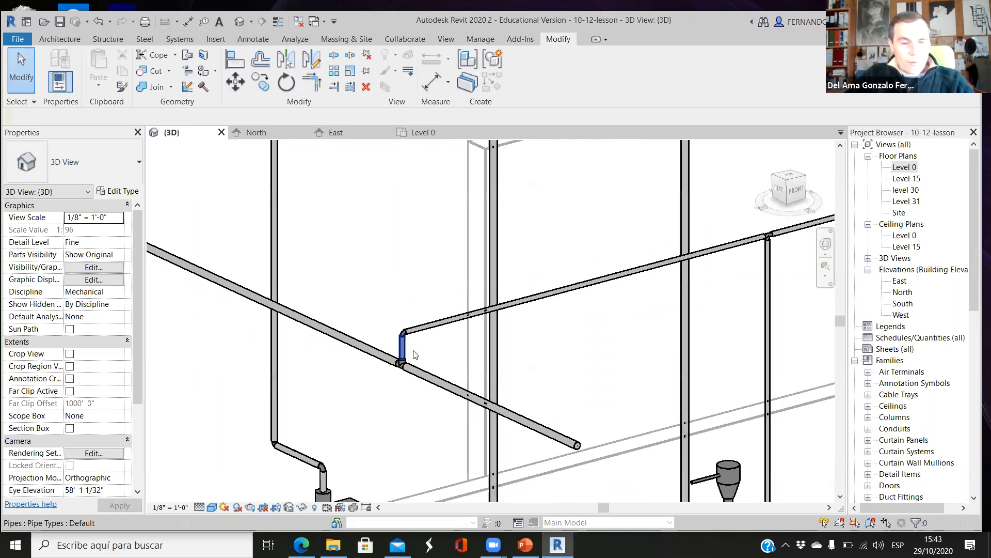
Examine the short vertical connector between the north-south pipe and the sink header, including its properties and place in the network
scroll(413, 355, "down", 4)
key("Escape")
scroll(412, 331, "up", 3)
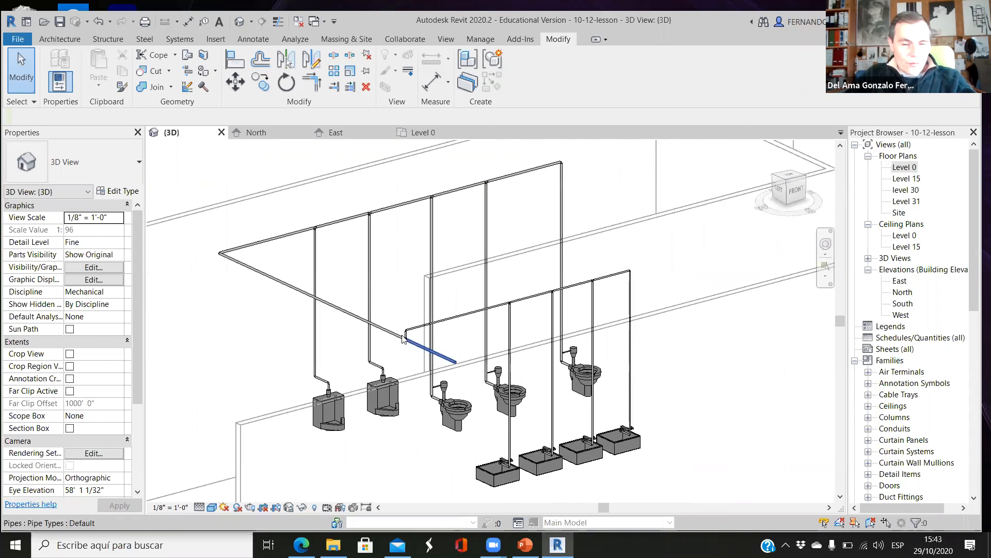
scroll(411, 321, "up", 3)
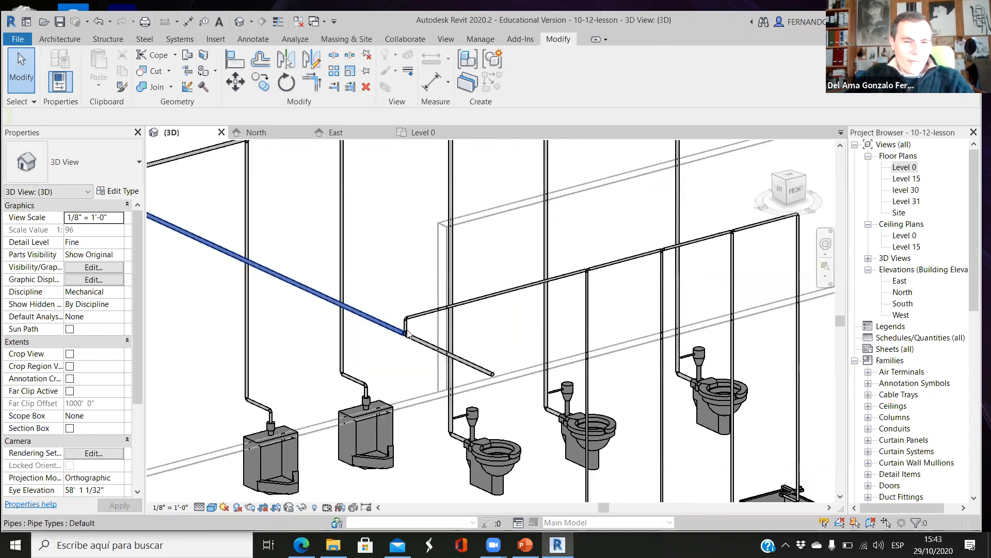
scroll(409, 312, "up", 3)
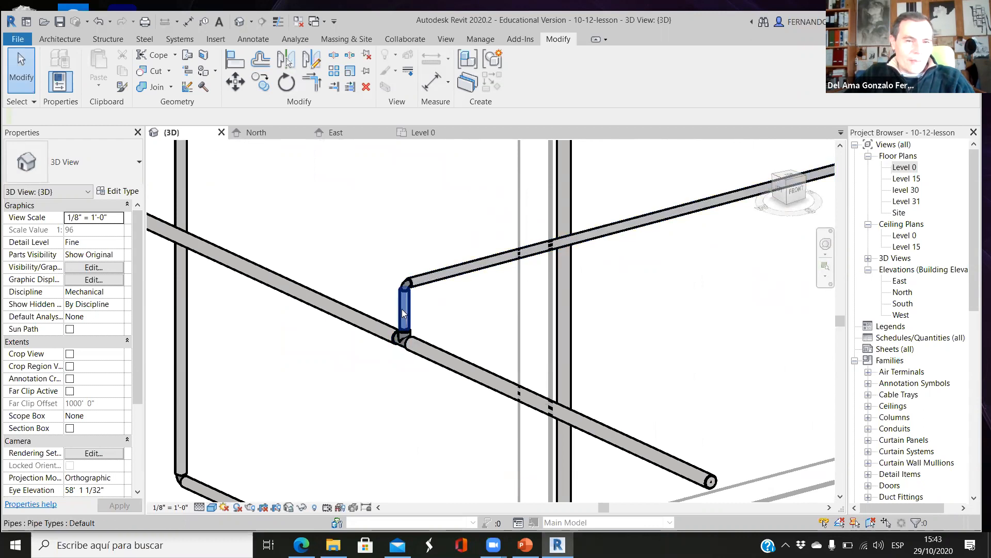
scroll(402, 309, "up", 3)
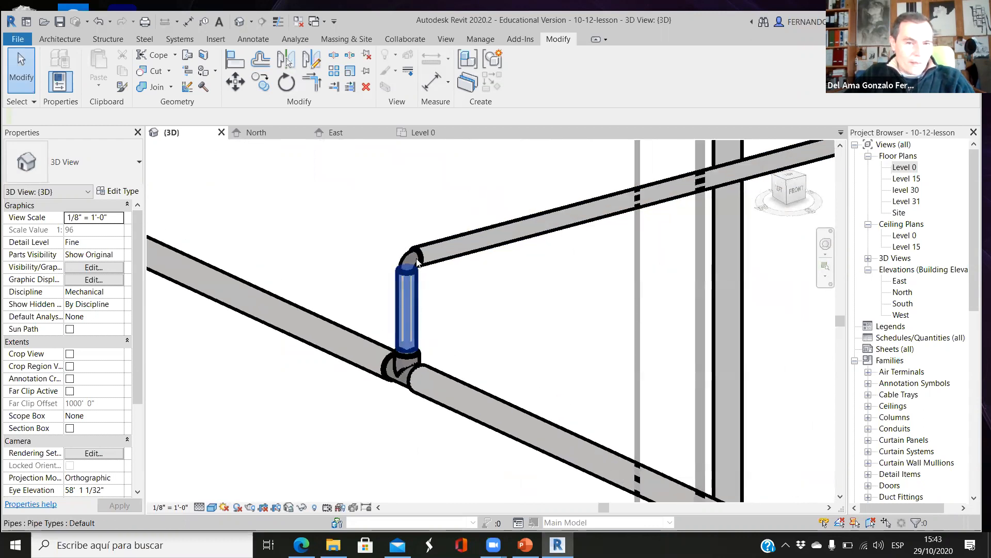
left_click(412, 366)
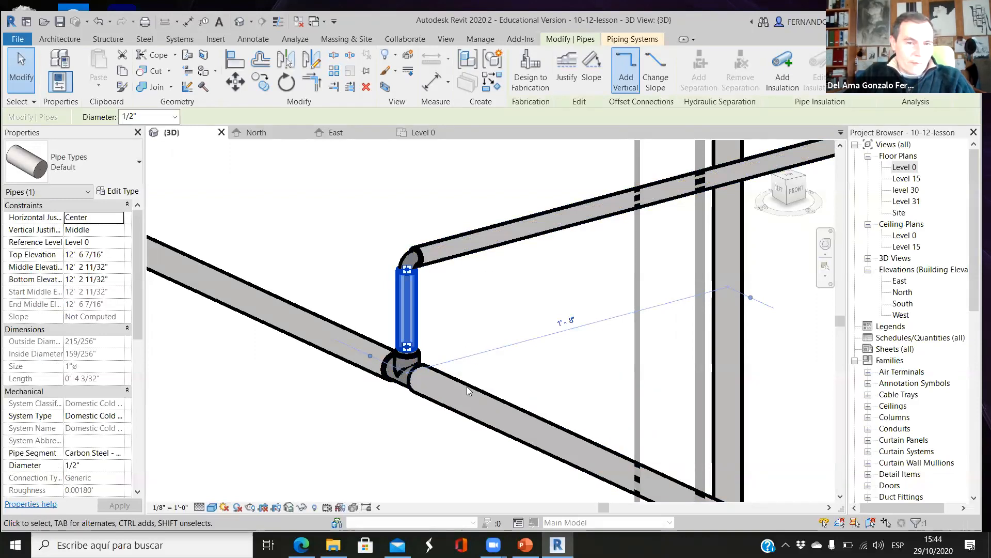
scroll(399, 303, "down", 2)
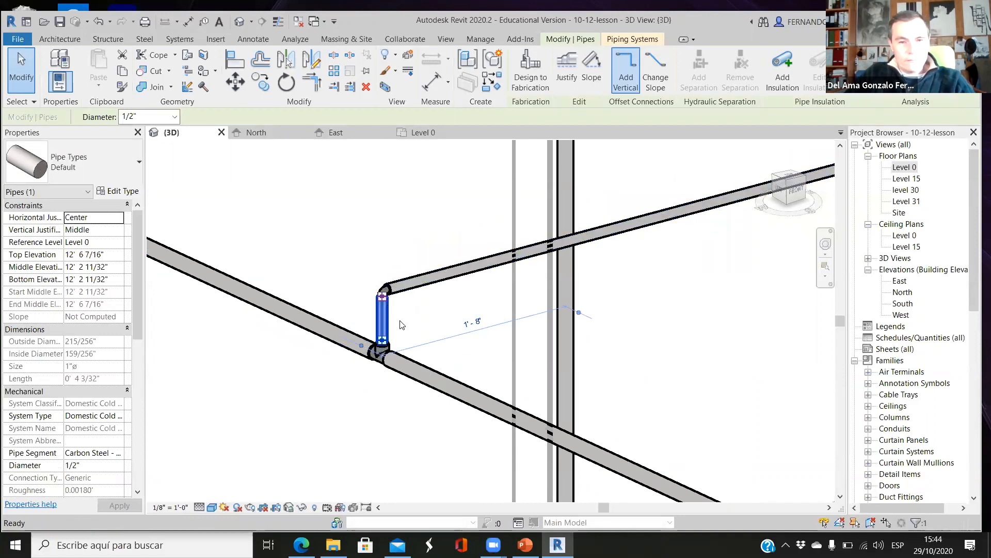
left_click(353, 329)
scroll(353, 330, "down", 6)
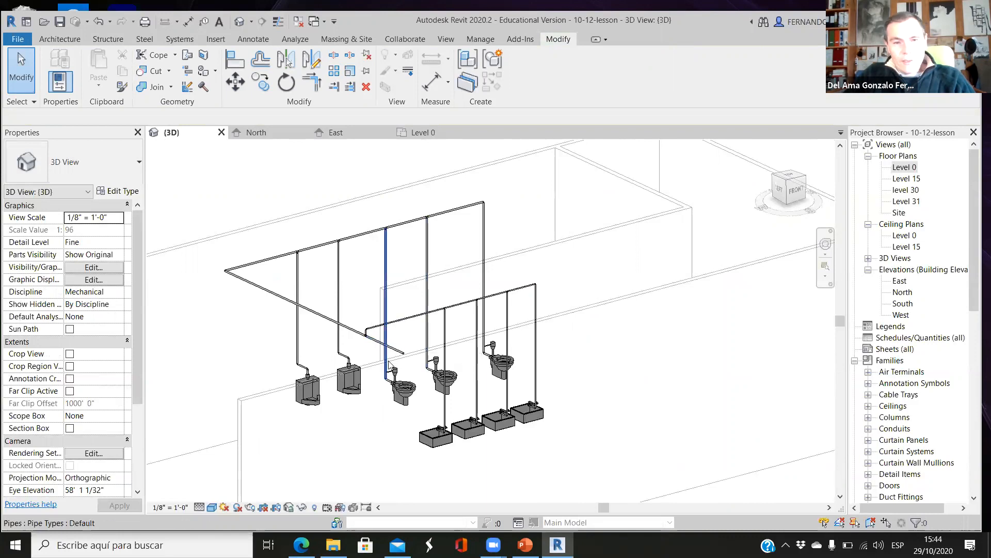
scroll(381, 344, "up", 4)
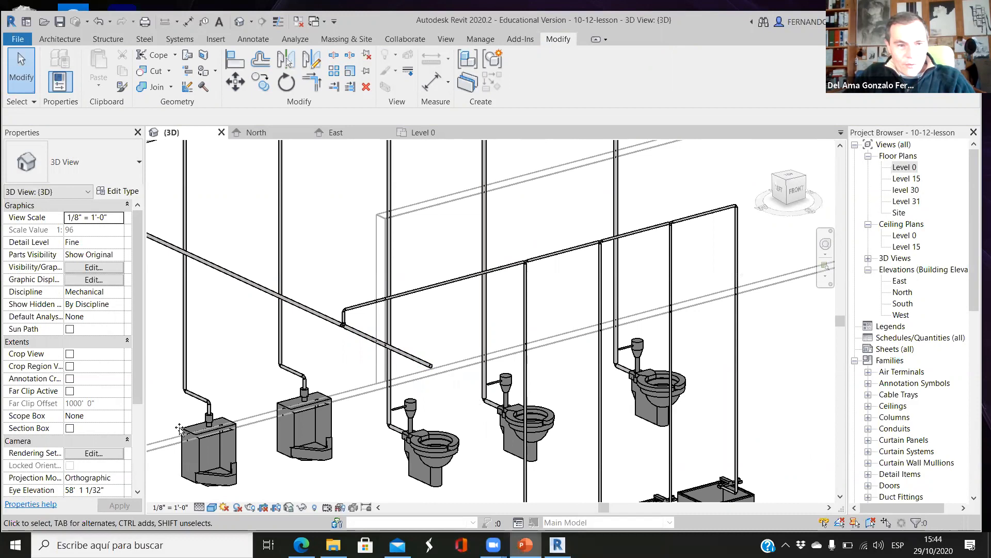
Switch to the PowerPoint lesson and the PIPING assignment in the browser to review the pipe sizes marked on the restroom plans
key("alt+Tab")
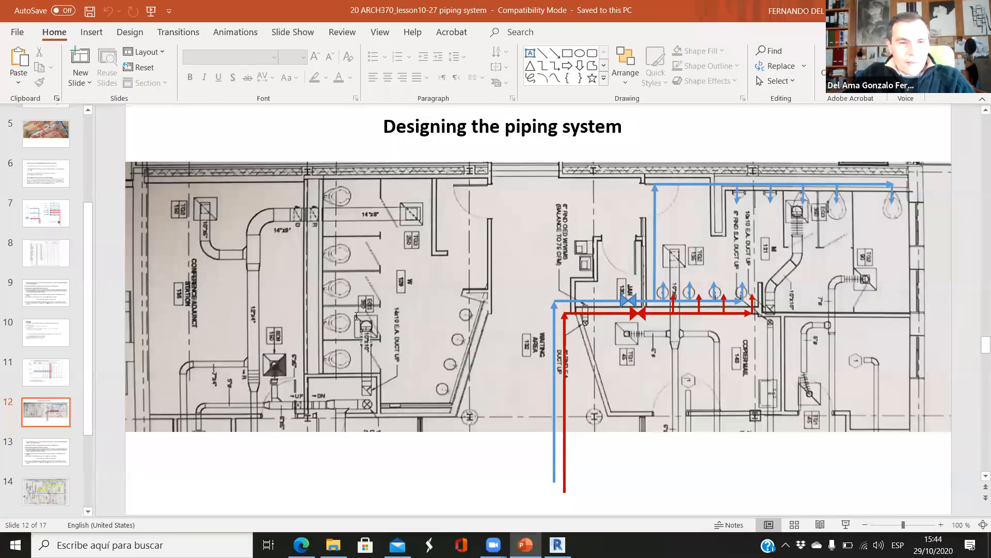
key("alt+Tab")
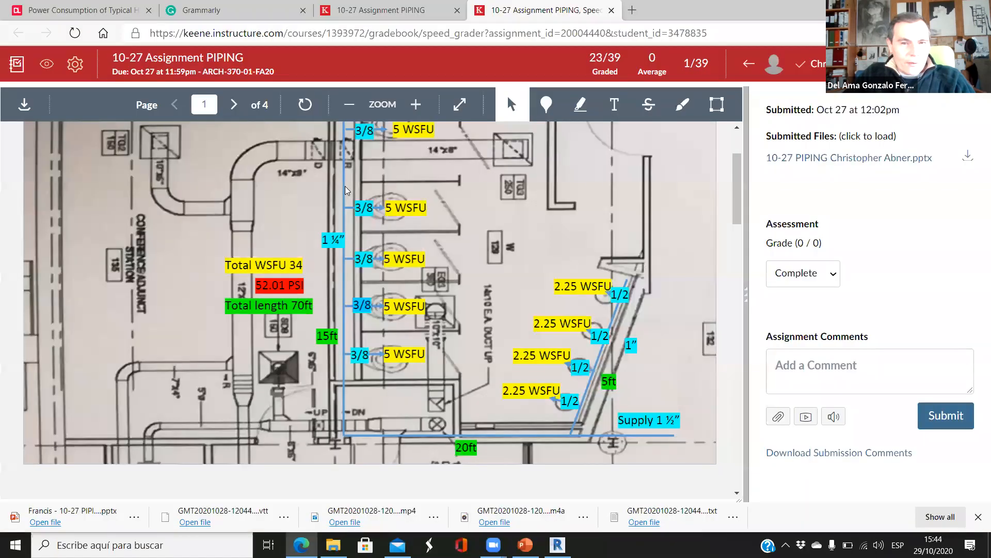
scroll(347, 196, "up", 1)
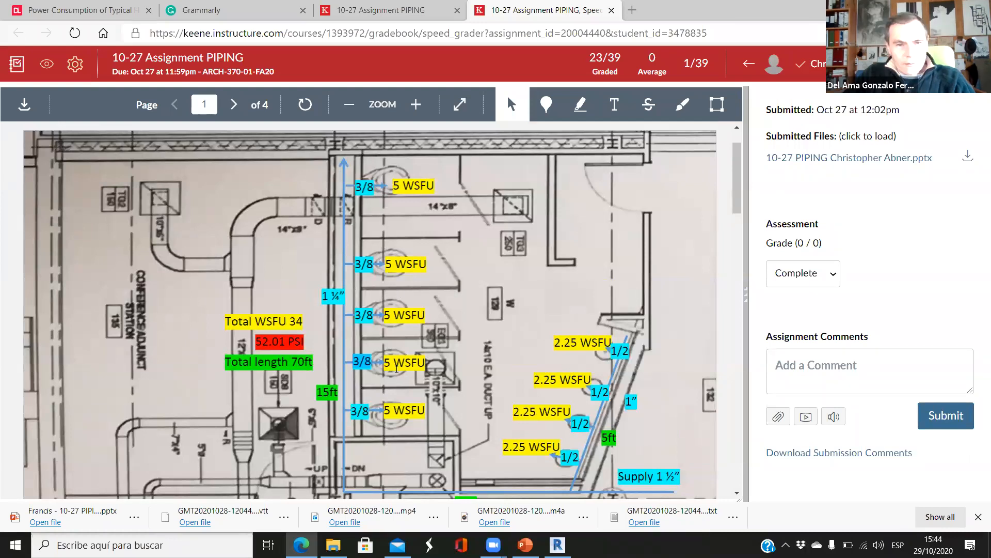
scroll(370, 309, "up", 1)
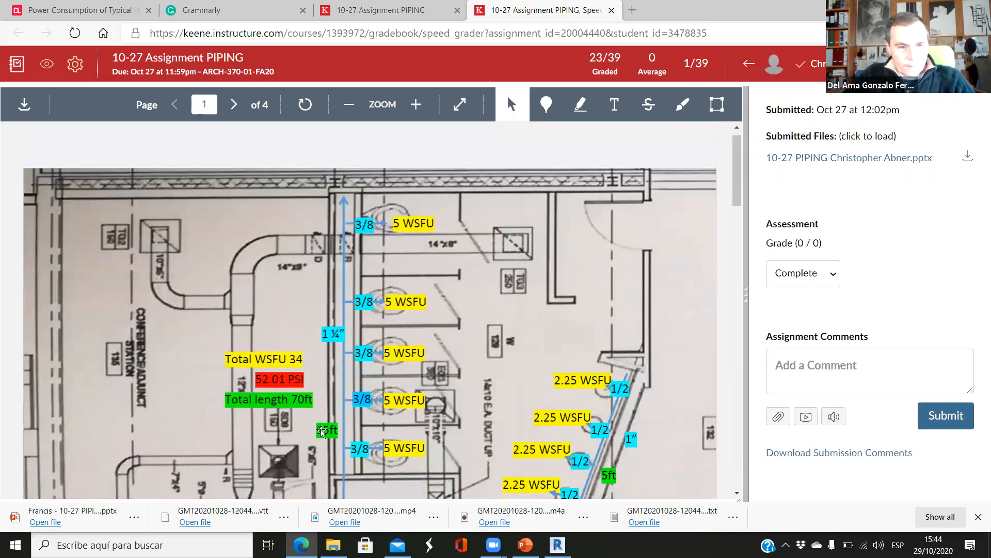
scroll(128, 416, "down", 1)
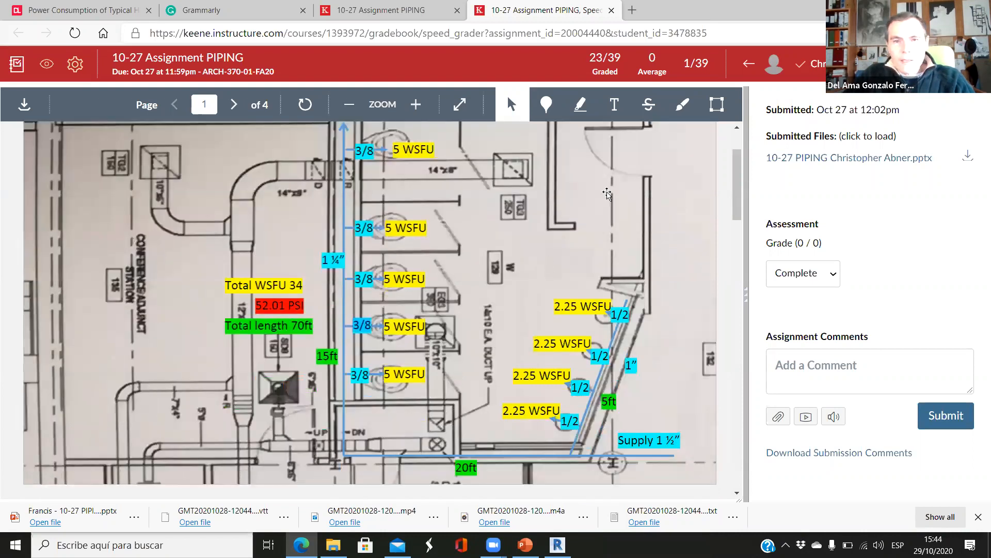
key("alt+Tab")
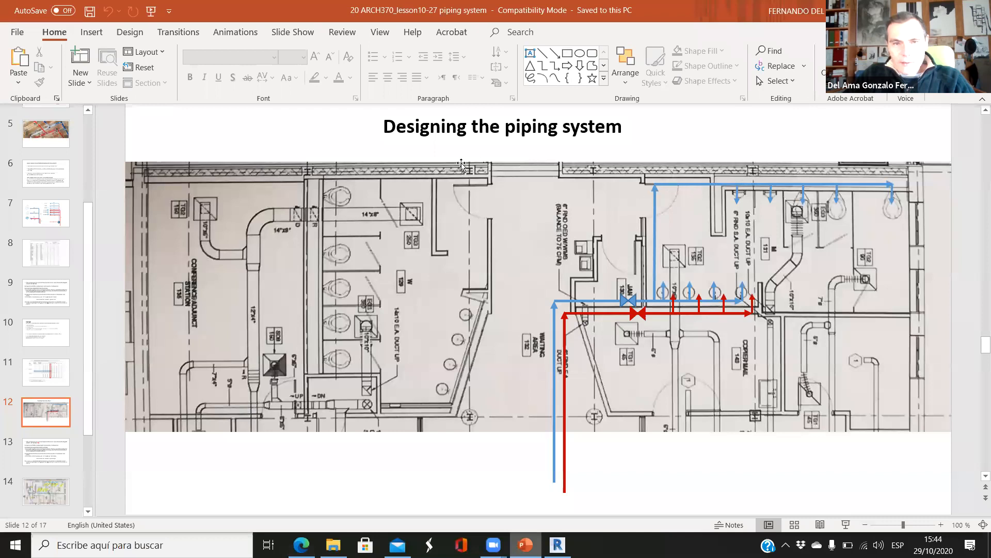
scroll(440, 156, "down", 2)
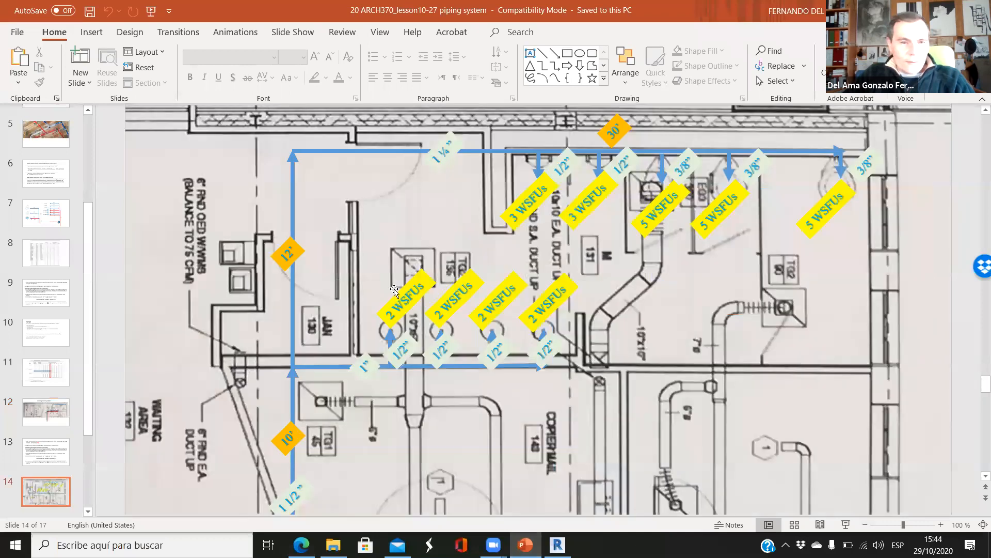
scroll(327, 321, "up", 1)
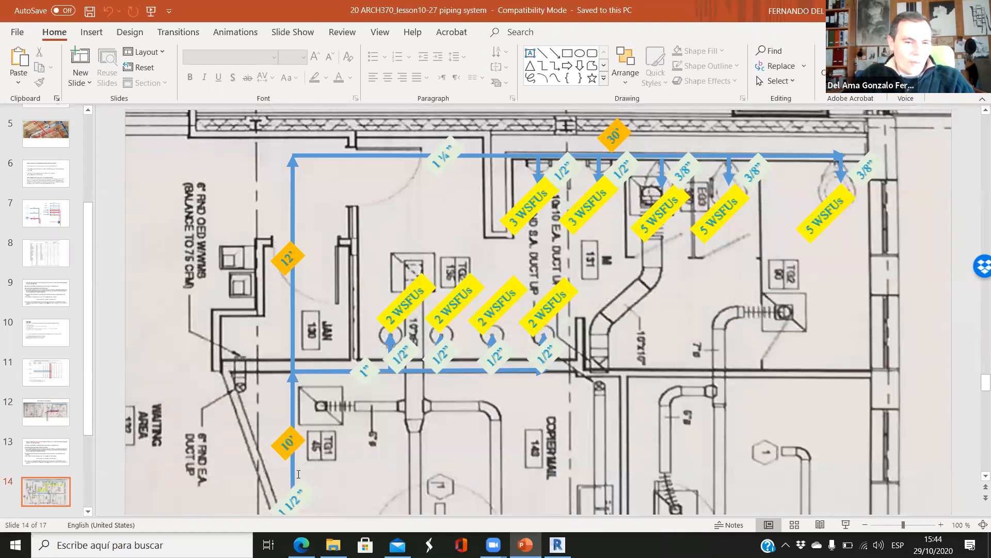
scroll(299, 474, "down", 2)
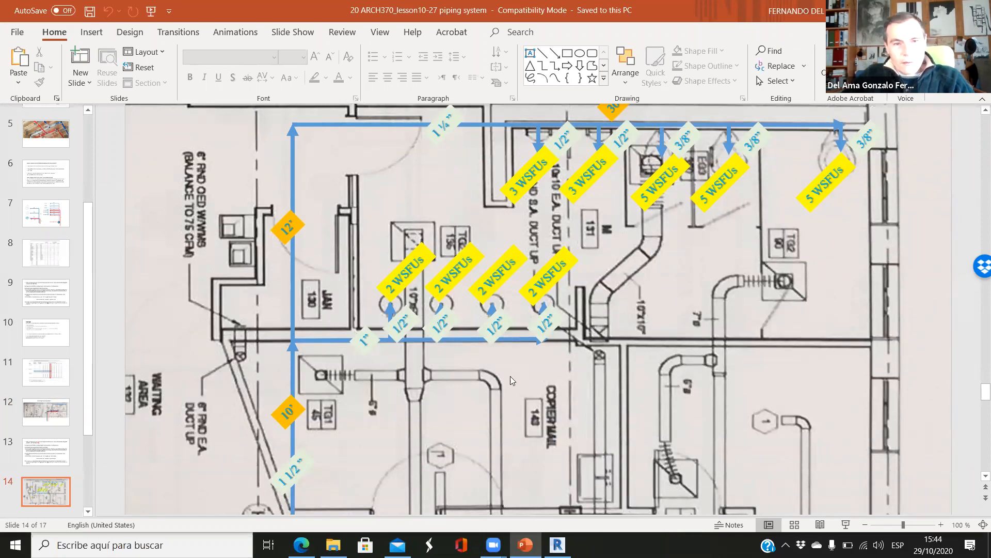
Back in Revit, set the diameter of the urinal header's west end segment and the adjoining north-south pipe to 1 1/4"
key("alt+Tab")
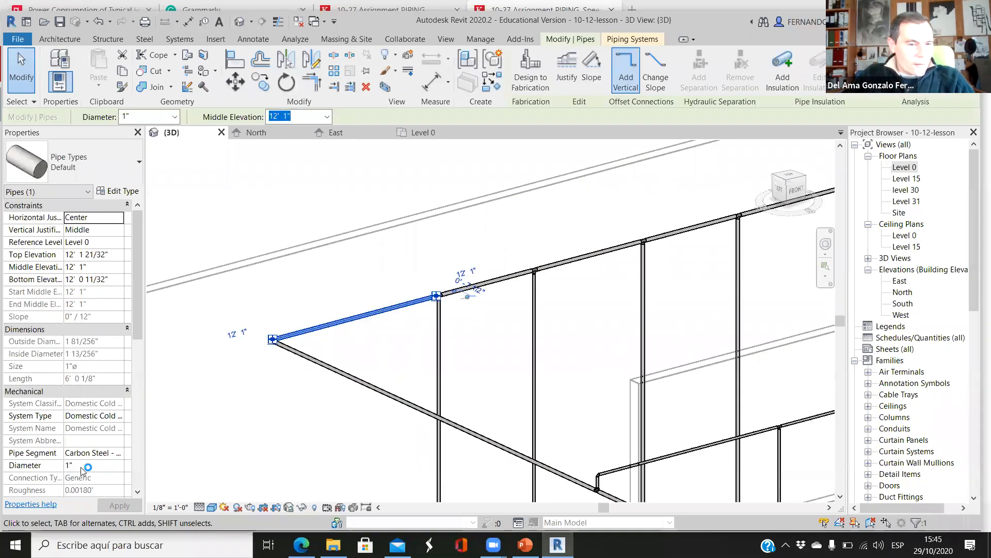
left_click(118, 466)
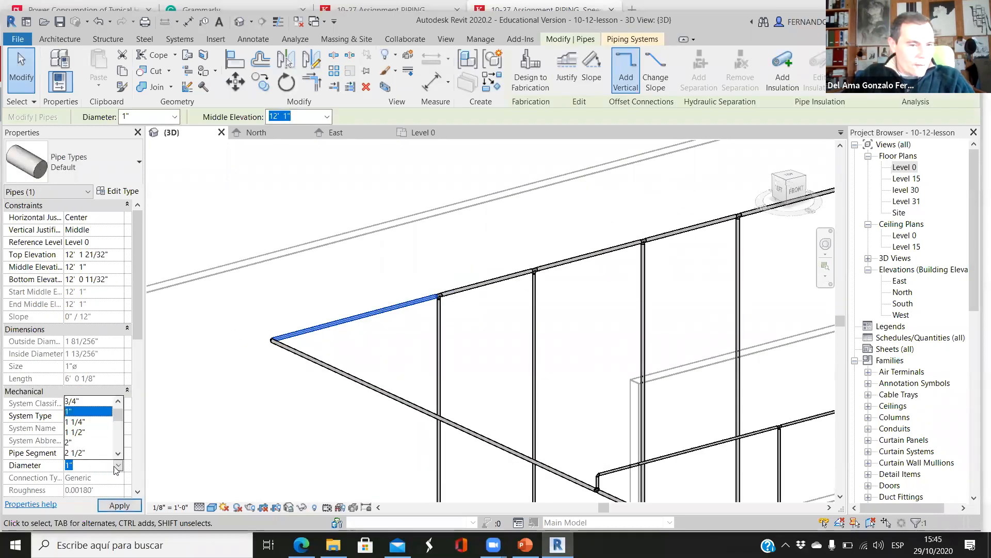
left_click(87, 426)
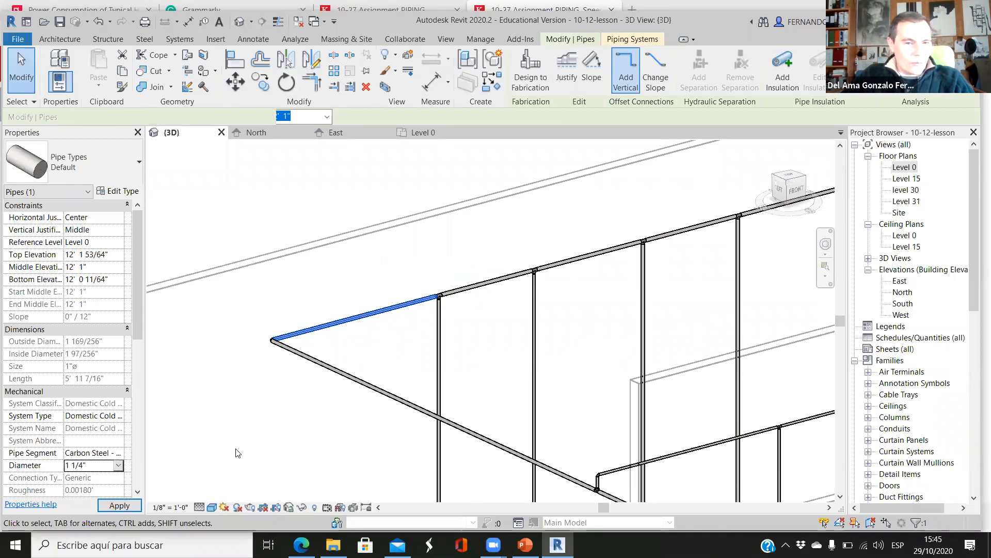
left_click(317, 364)
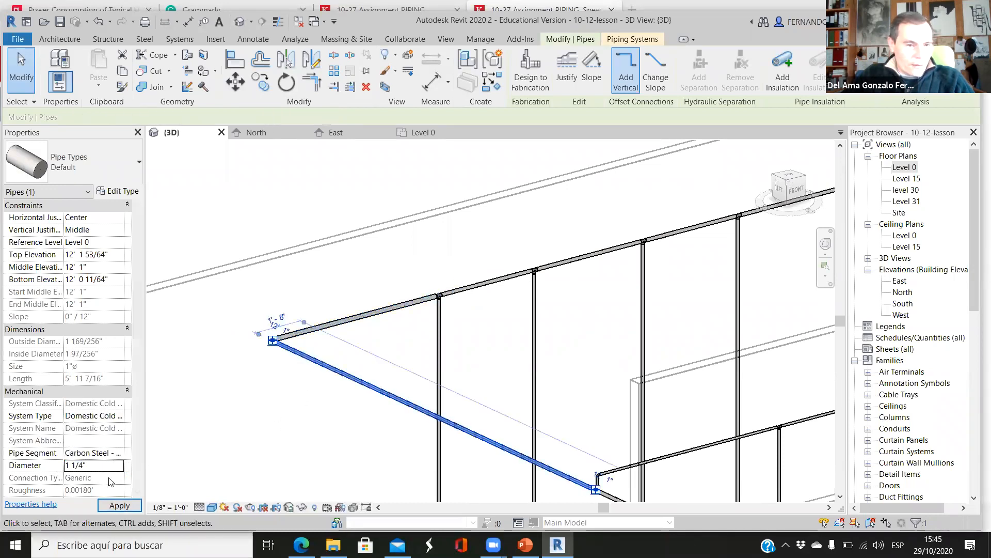
left_click(119, 465)
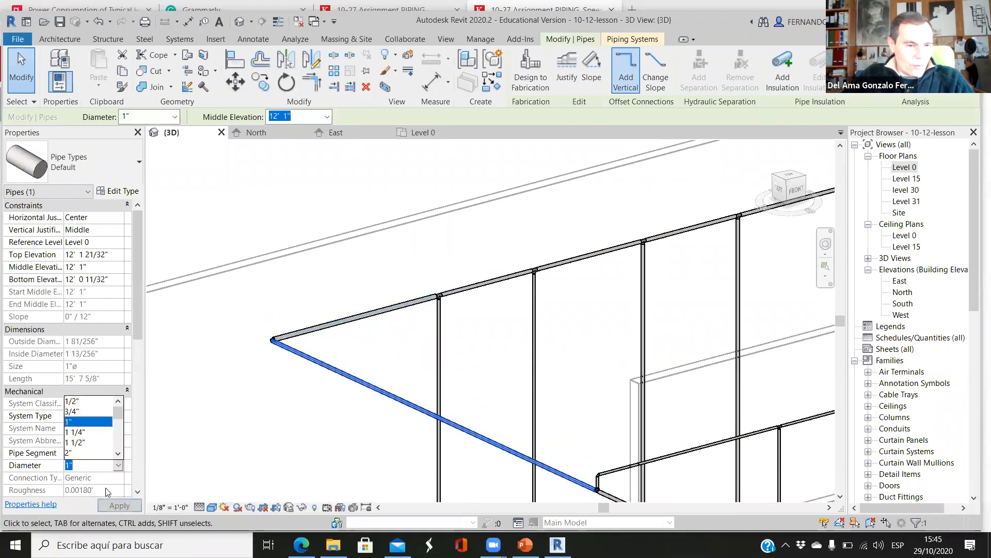
left_click(86, 433)
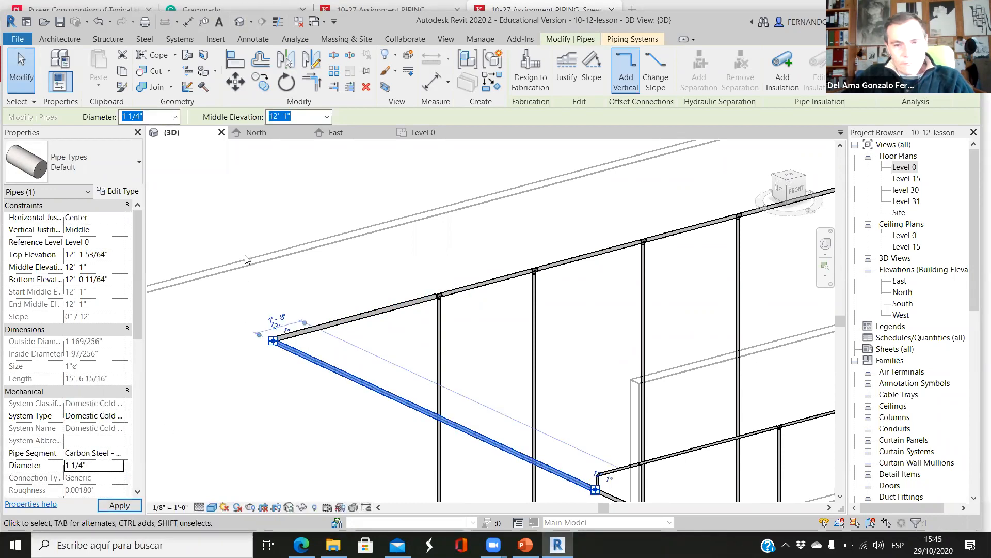
Set the diameter of the open-ended pipe segment south of the sink header tee to 1 1/2"
scroll(245, 259, "down", 3)
scroll(421, 286, "up", 5)
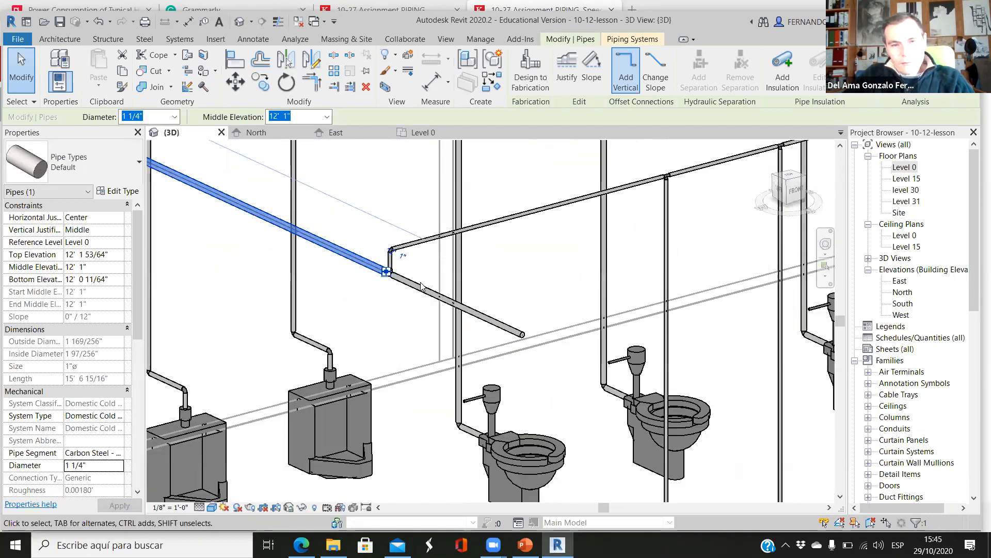
scroll(421, 287, "up", 1)
left_click(421, 286)
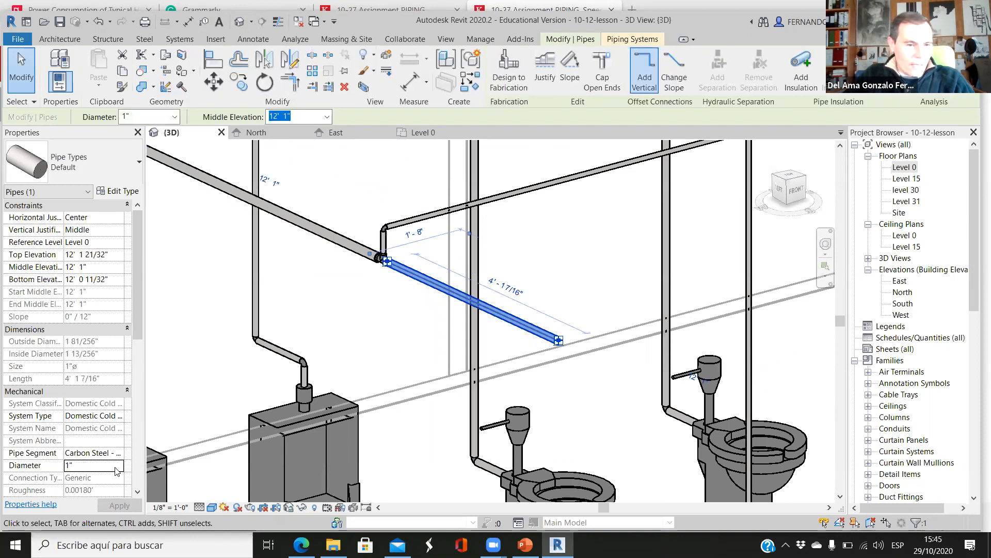
left_click(117, 465)
left_click(85, 445)
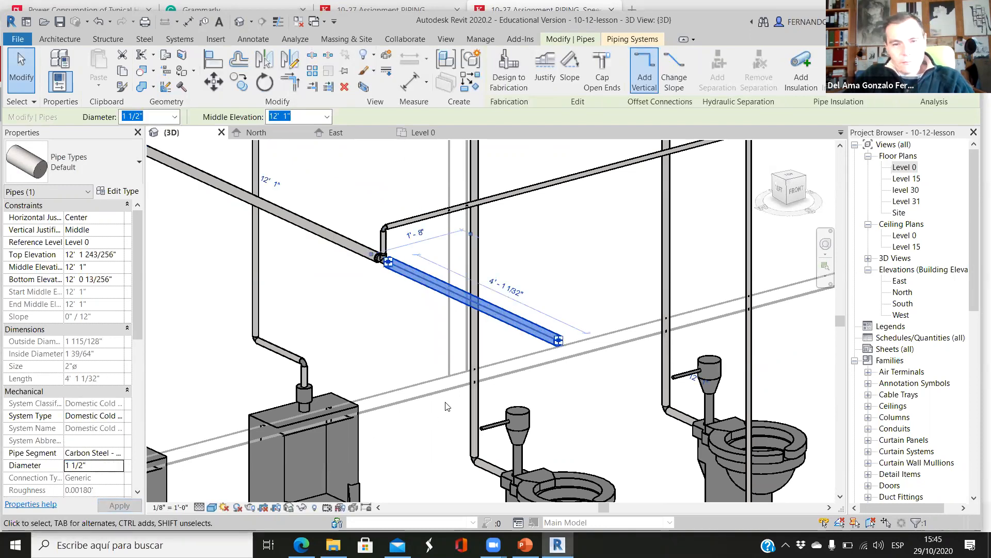
scroll(447, 406, "down", 4)
scroll(519, 275, "up", 2)
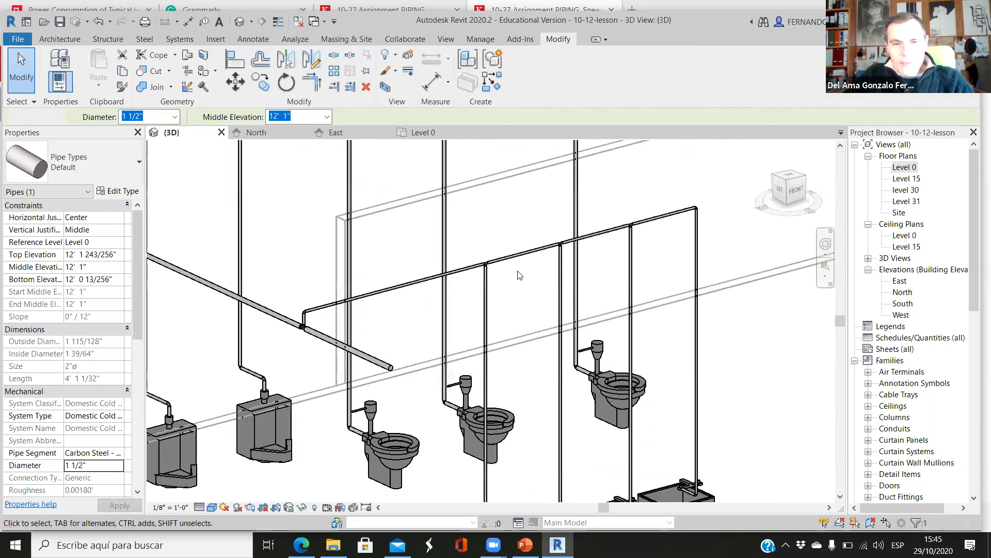
left_click(520, 275)
Check the sink branch size on the PowerPoint plan and set the sink header's westernmost segment to 1" diameter in Revit
left_click(534, 541)
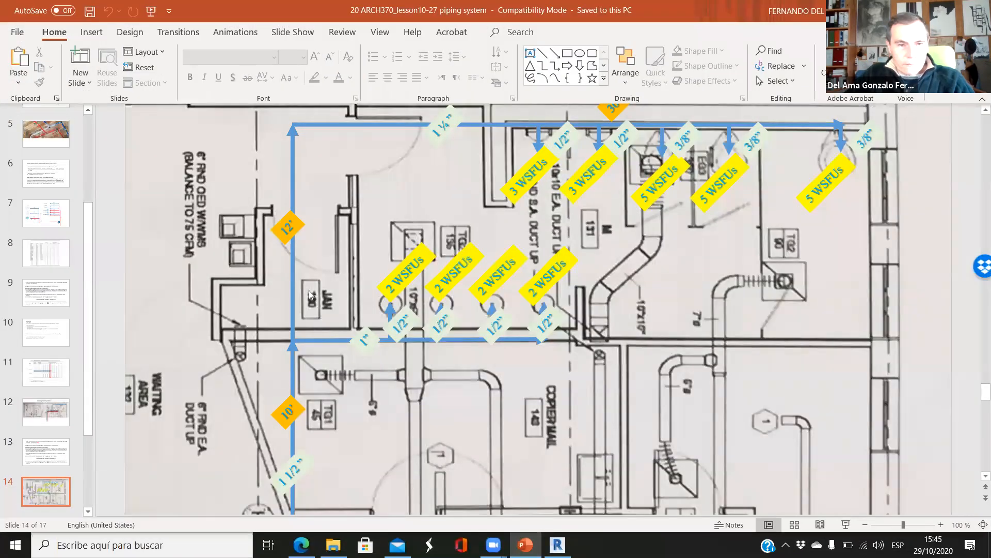
key("alt+Tab")
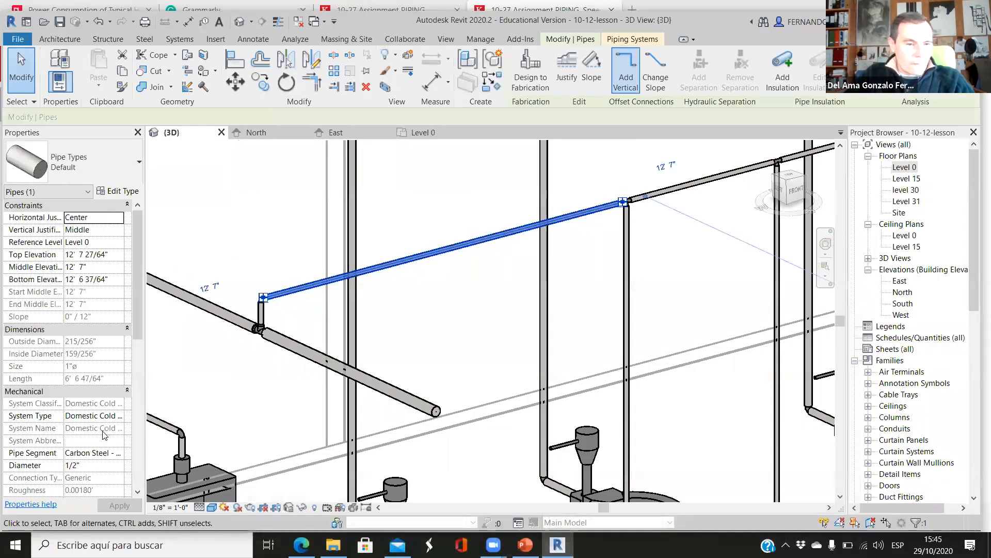
left_click(92, 465)
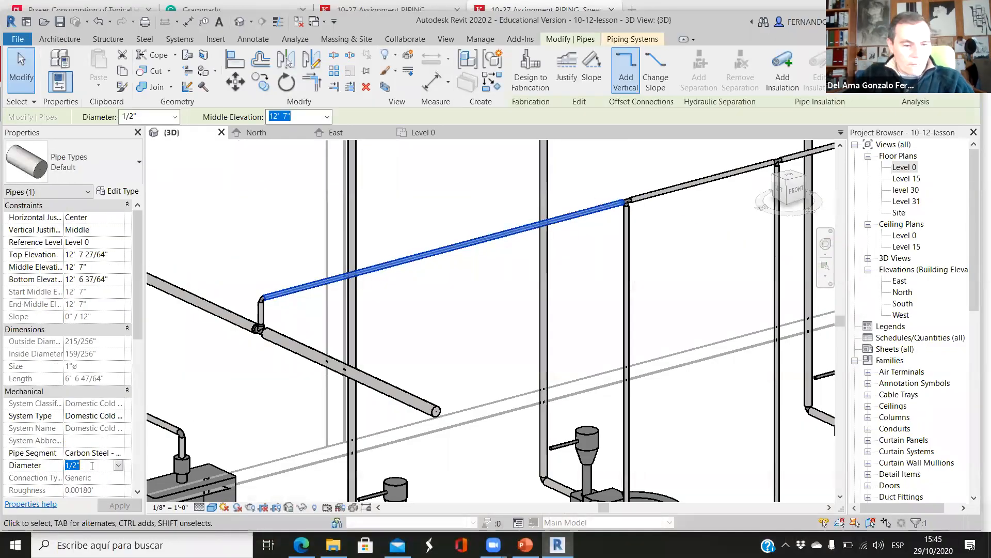
left_click(93, 465)
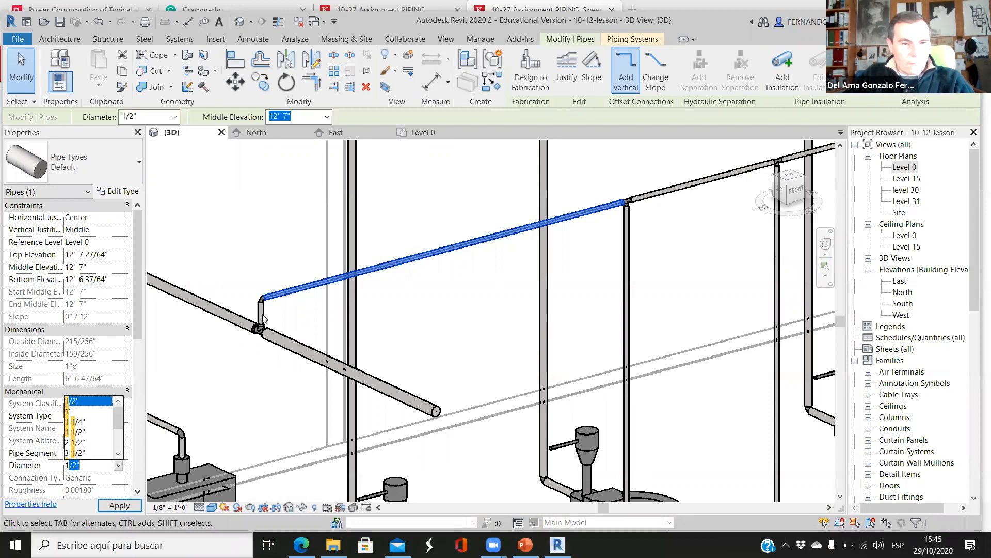
left_click(119, 466)
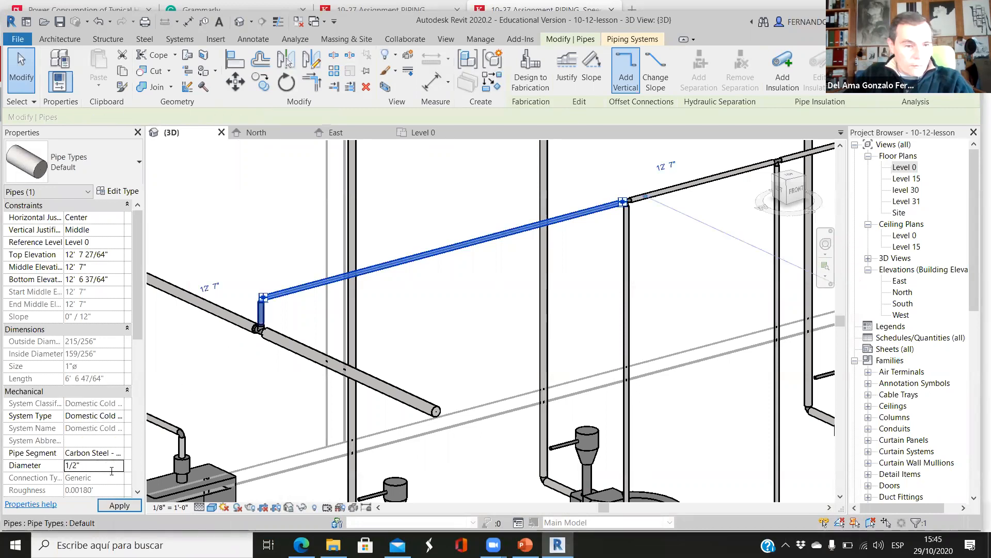
left_click(118, 466)
left_click(98, 422)
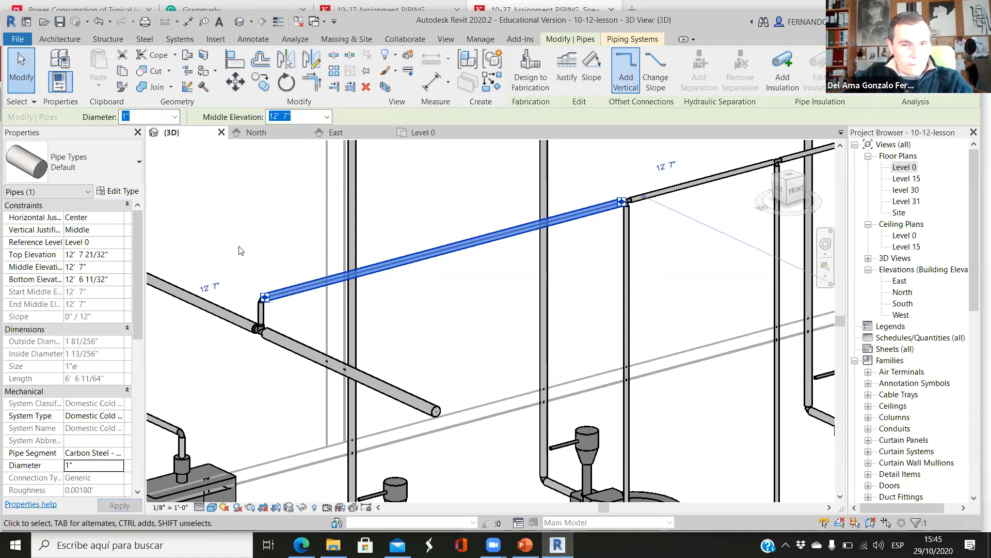
Set the diameter of the short vertical riser between the sink header and the main pipe's tee to 1"
left_click(243, 260)
scroll(242, 258, "up", 2)
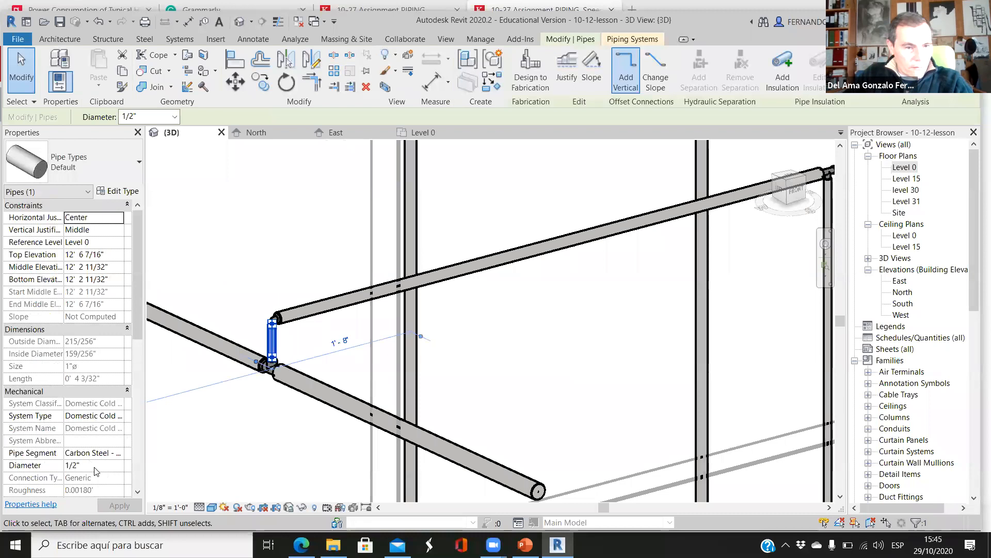
left_click(95, 467)
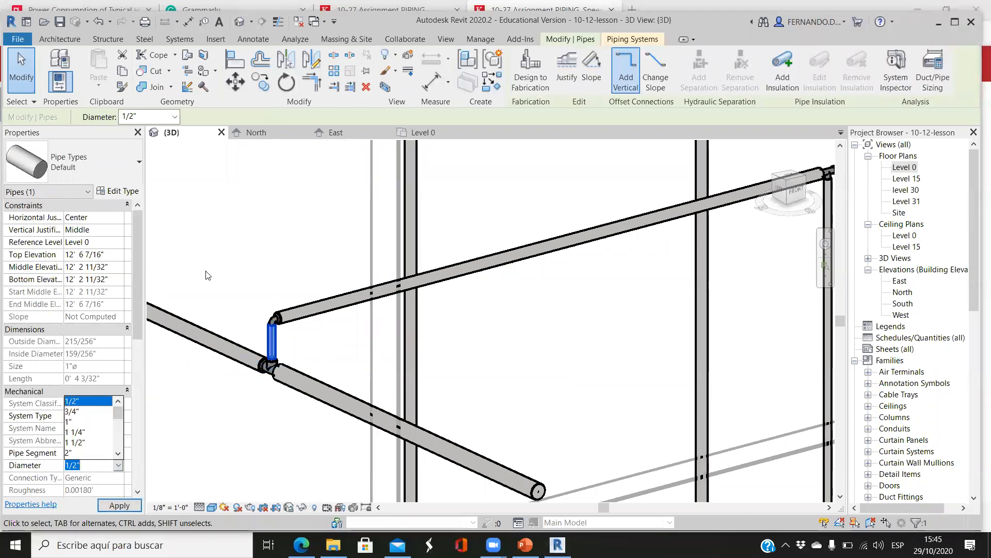
left_click(240, 264)
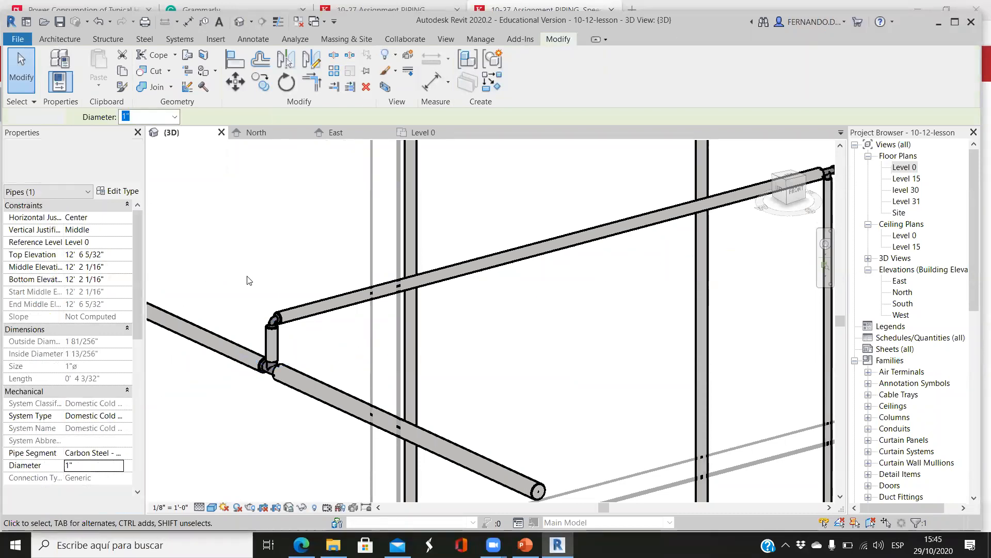
Examine the sink header's connection to the main cold water pipe and the branches to the urinals, water closets and sinks in 3D
scroll(301, 415, "down", 5)
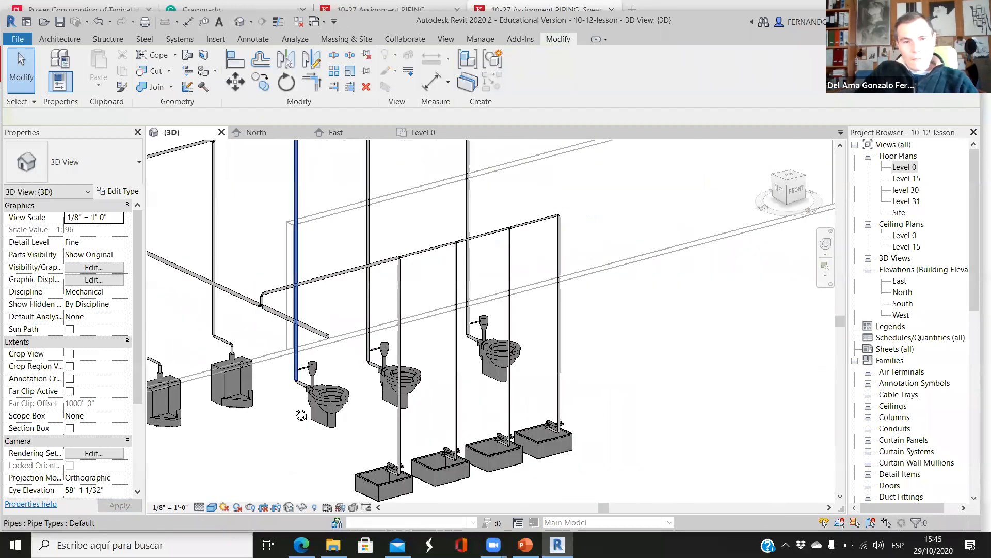
scroll(246, 388, "down", 2)
middle_click_drag(245, 388, 332, 302, "shift")
scroll(306, 324, "up", 5)
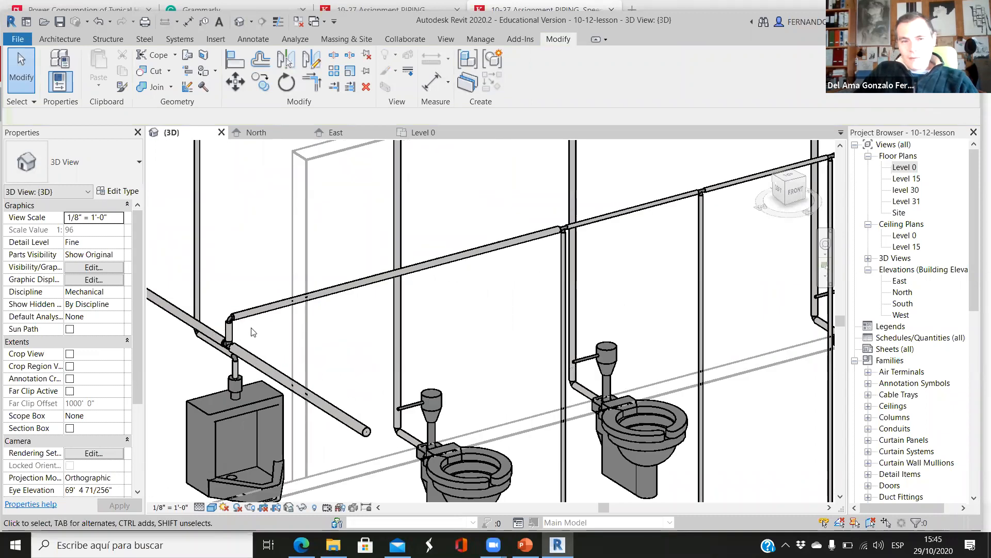
scroll(222, 333, "up", 3)
scroll(347, 311, "down", 6)
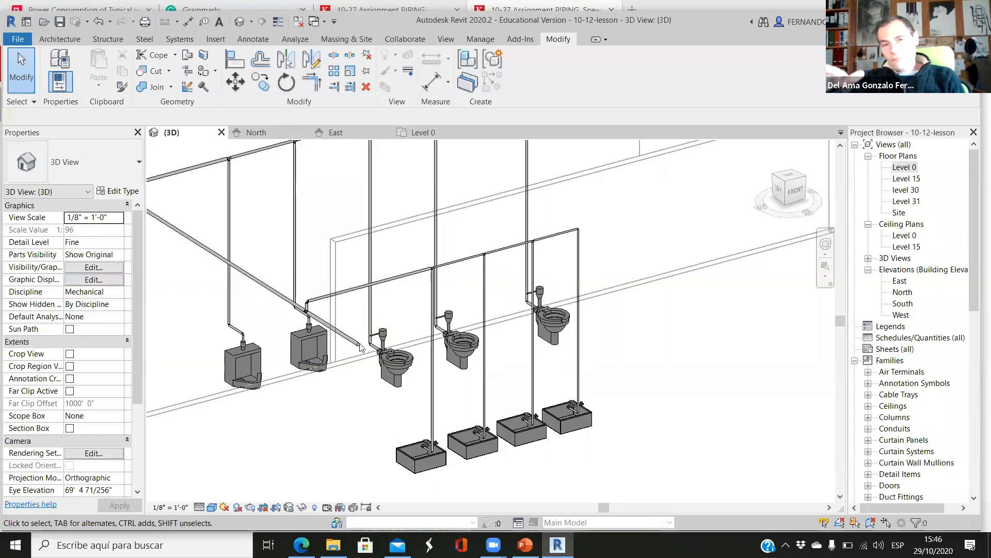
scroll(380, 405, "up", 4)
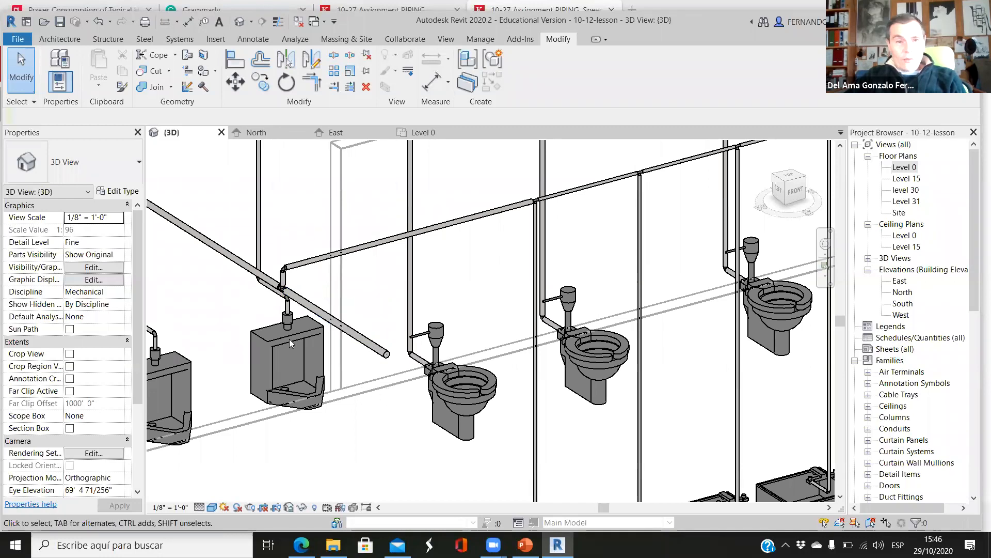
scroll(388, 389, "down", 5)
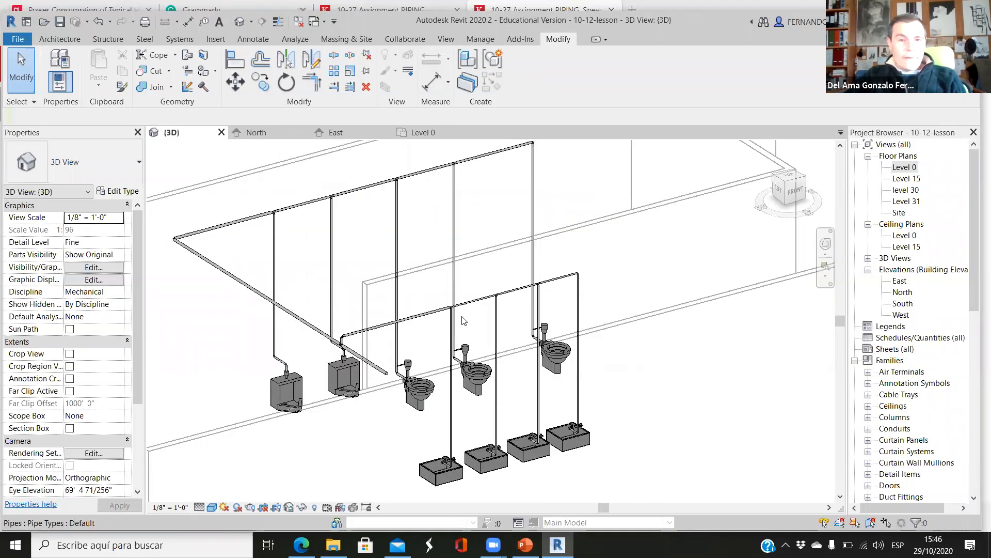
scroll(463, 321, "up", 2)
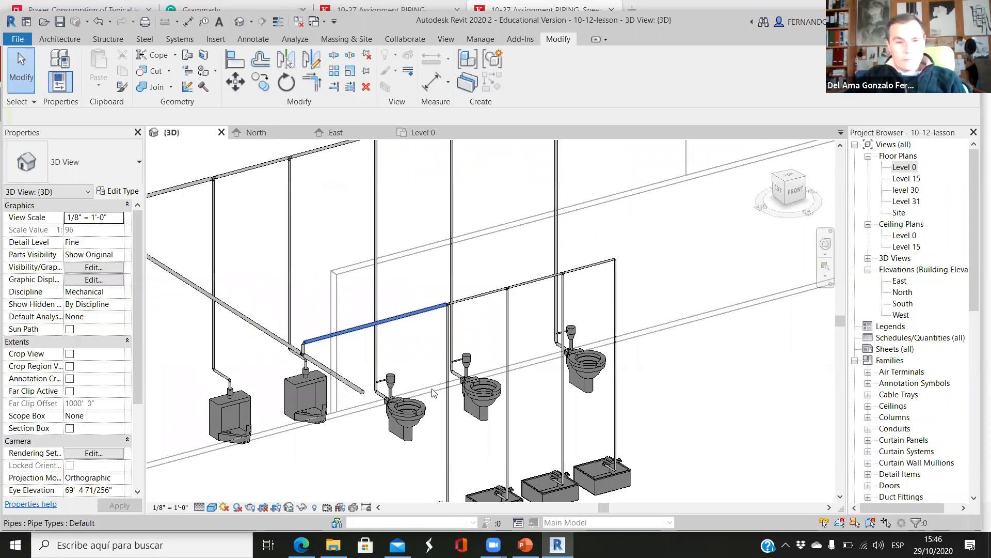
scroll(433, 393, "up", 2)
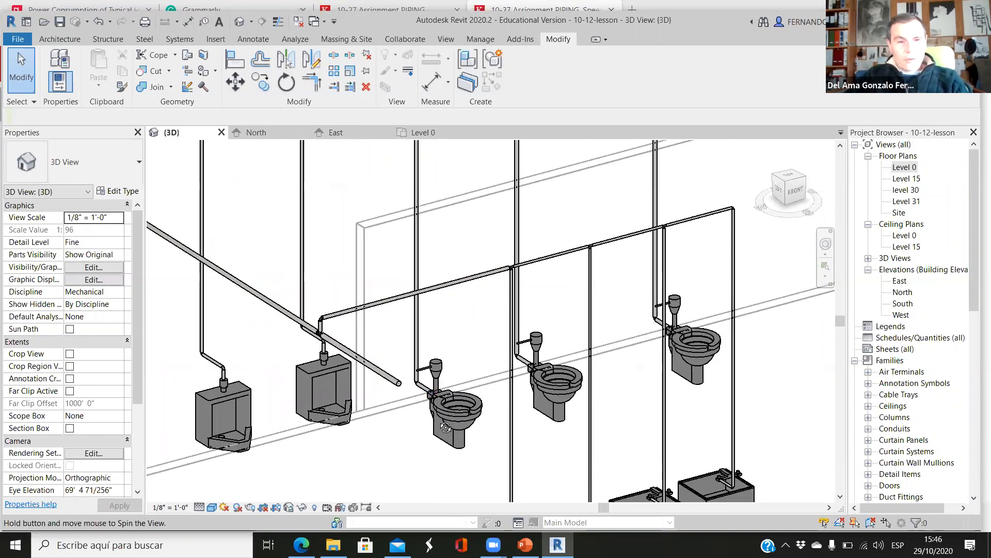
middle_click_drag(445, 426, 345, 271, "shift")
middle_click_drag(332, 317, 364, 333, "shift")
scroll(364, 333, "down", 3)
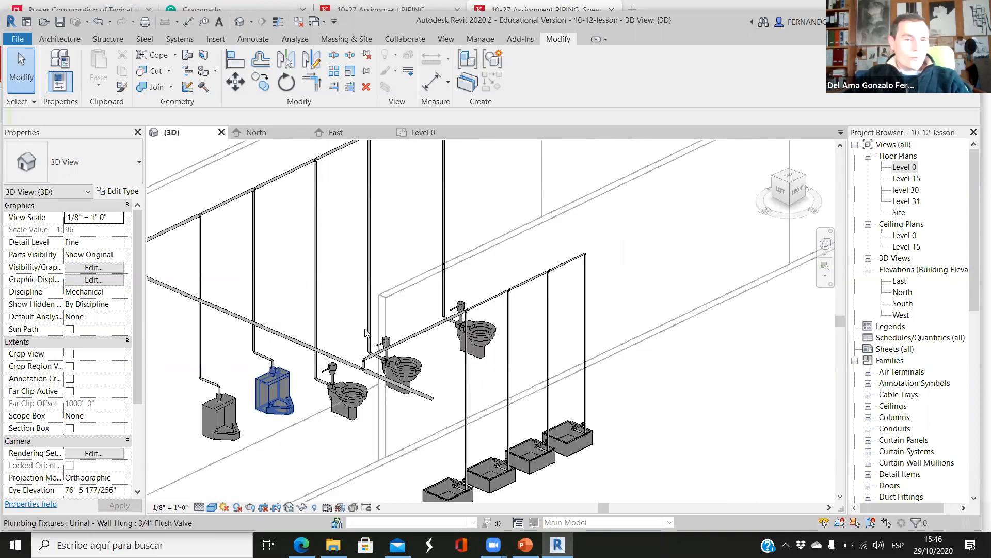
middle_click_drag(432, 402, 415, 354)
scroll(416, 354, "up", 1)
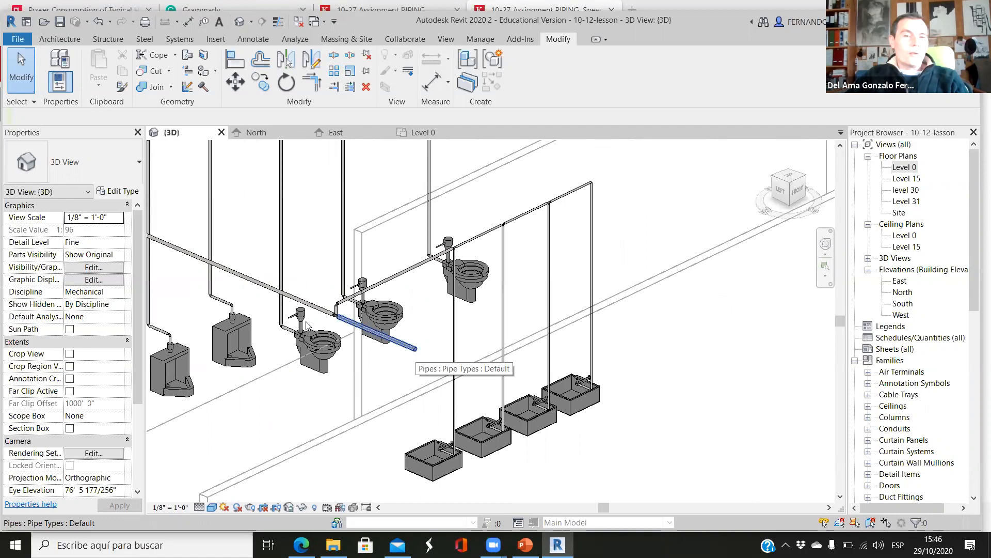
Inspect the open-ended main pipe by the sink header tee and the whole restroom network, glancing at the PowerPoint plan
scroll(377, 286, "up", 3)
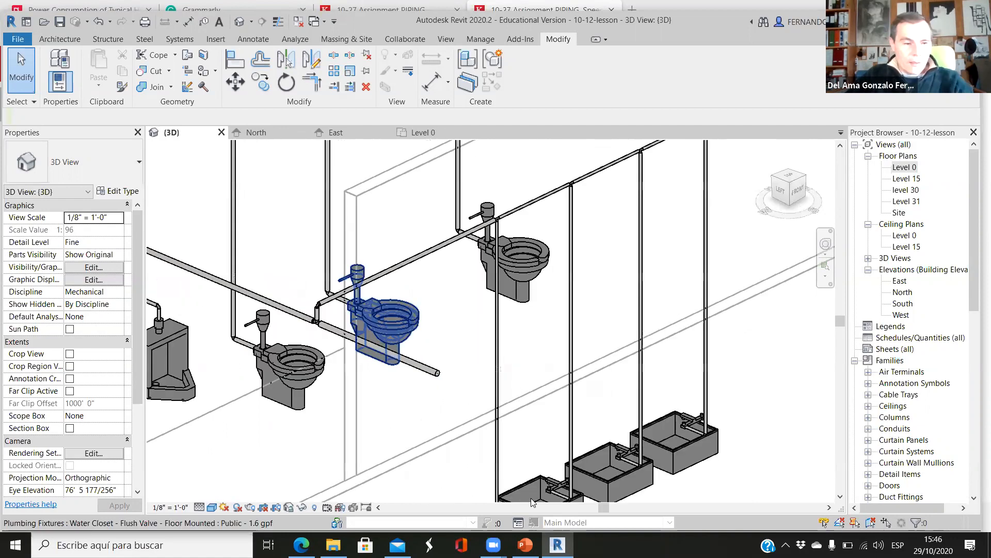
scroll(532, 492, "up", 6)
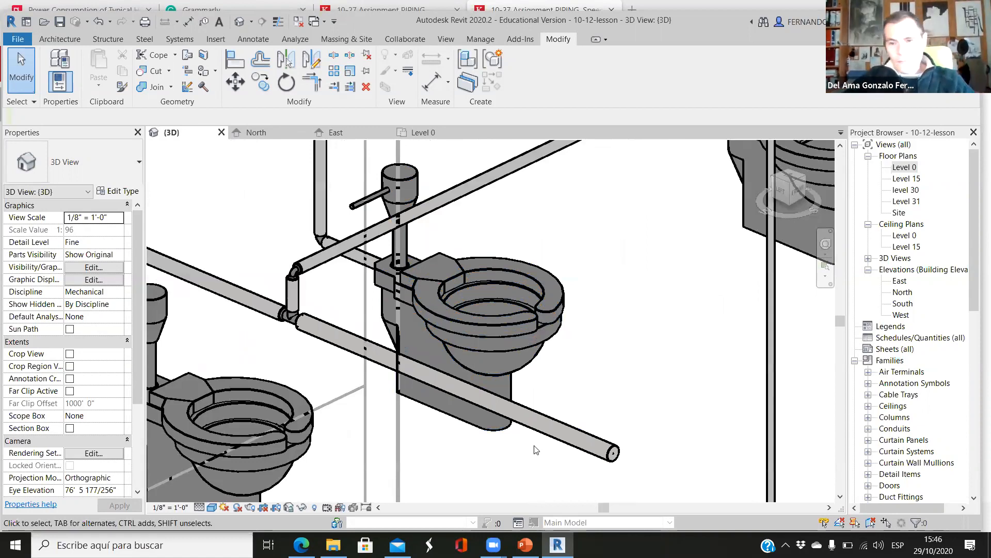
scroll(433, 412, "down", 4)
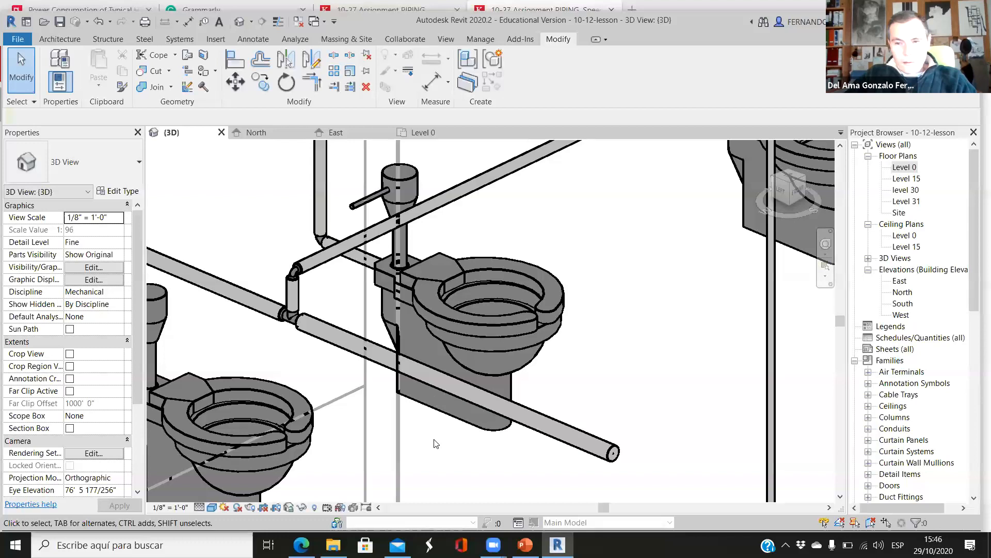
scroll(435, 443, "down", 1)
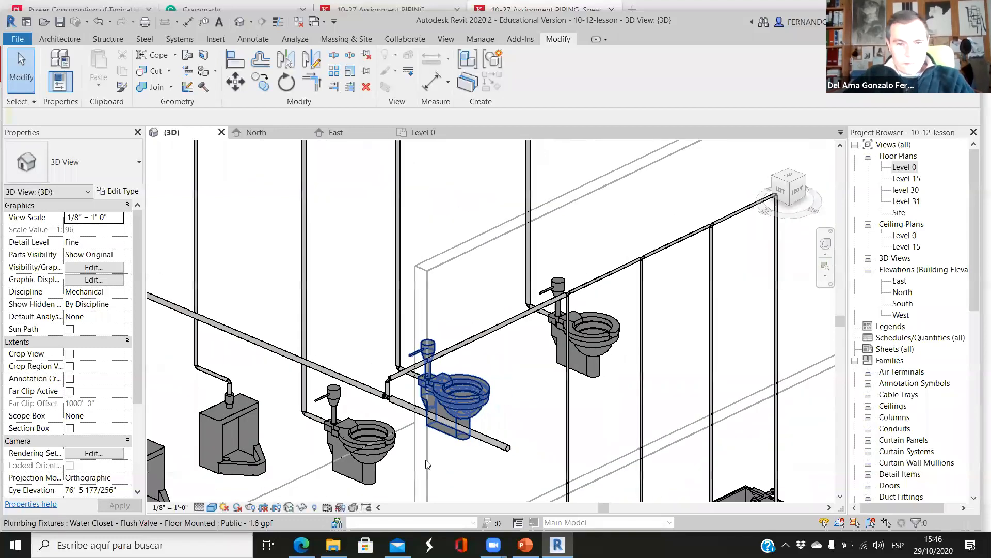
scroll(425, 433, "down", 3)
scroll(429, 426, "up", 2)
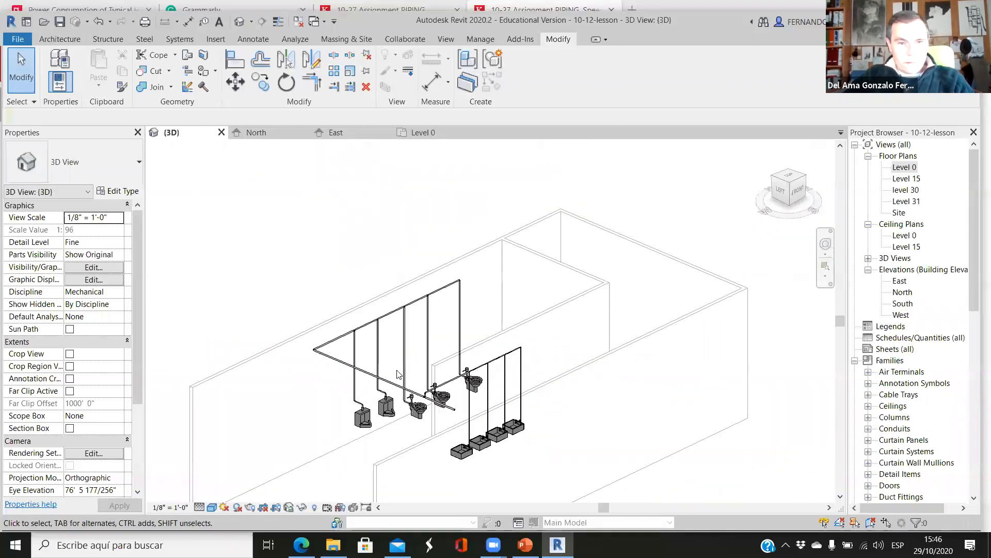
middle_click_drag(495, 530, 556, 406, "shift")
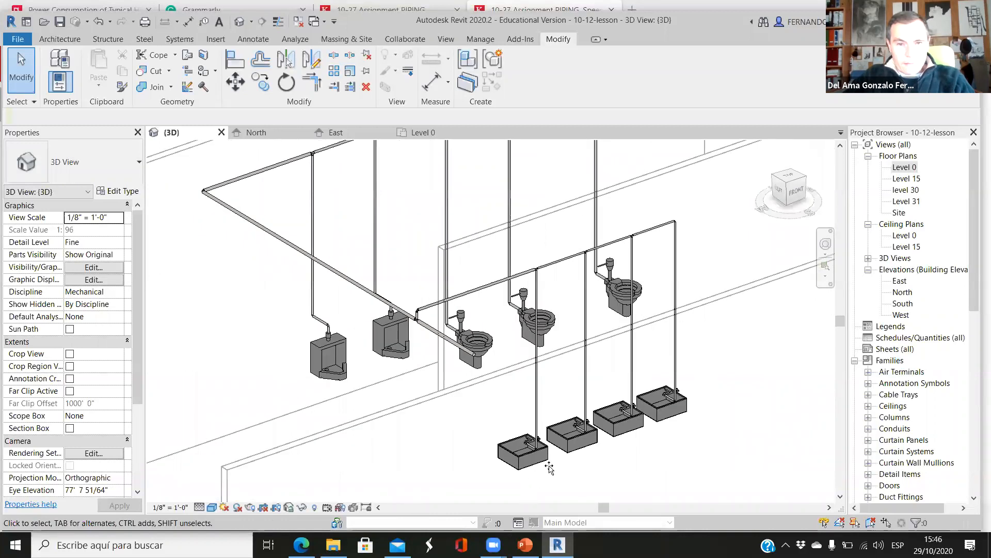
key("alt+Tab")
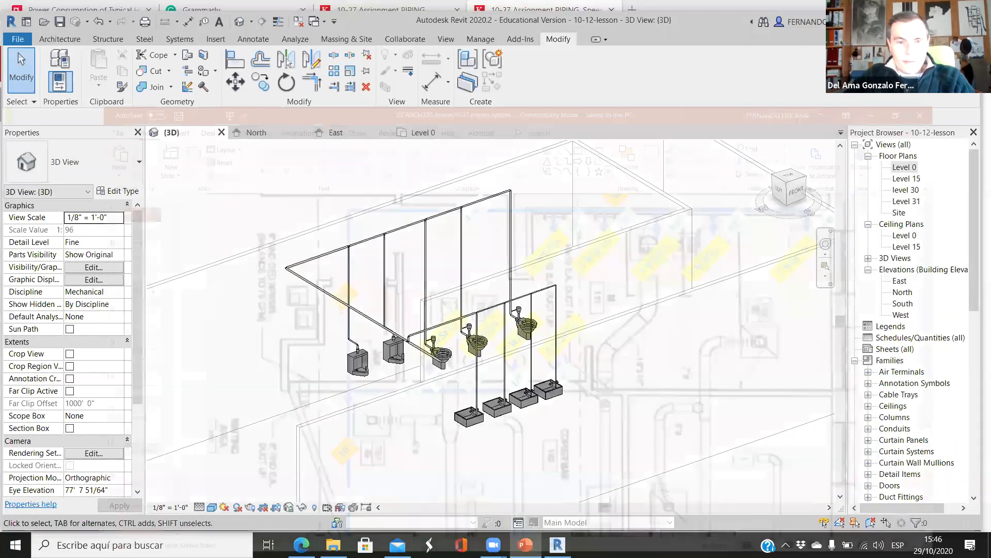
middle_click_drag(524, 309, 587, 390, "shift")
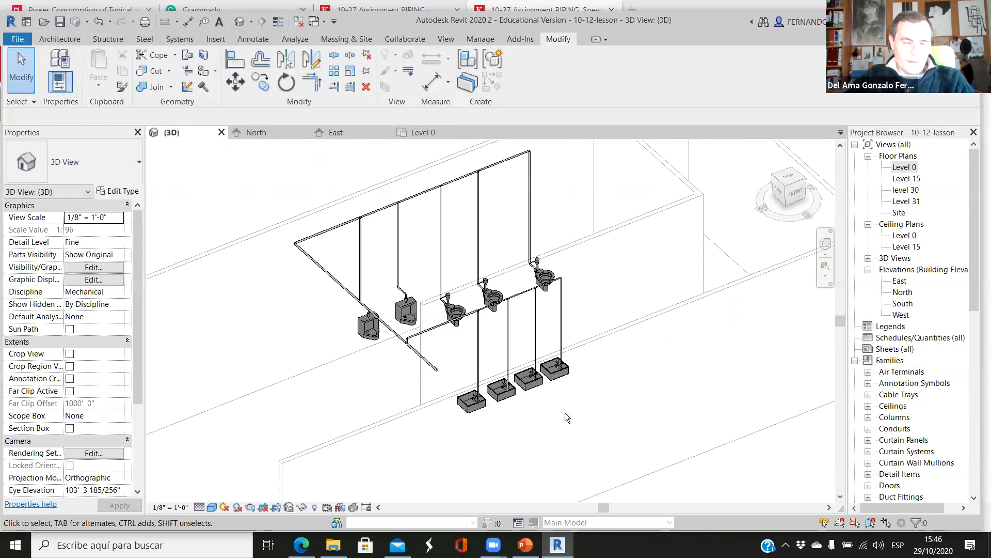
Switch to the PowerPoint lesson and go back to the "Designing the piping system" slide to review the plan's supply lines and valves
middle_click_drag(586, 408, 413, 481, "shift")
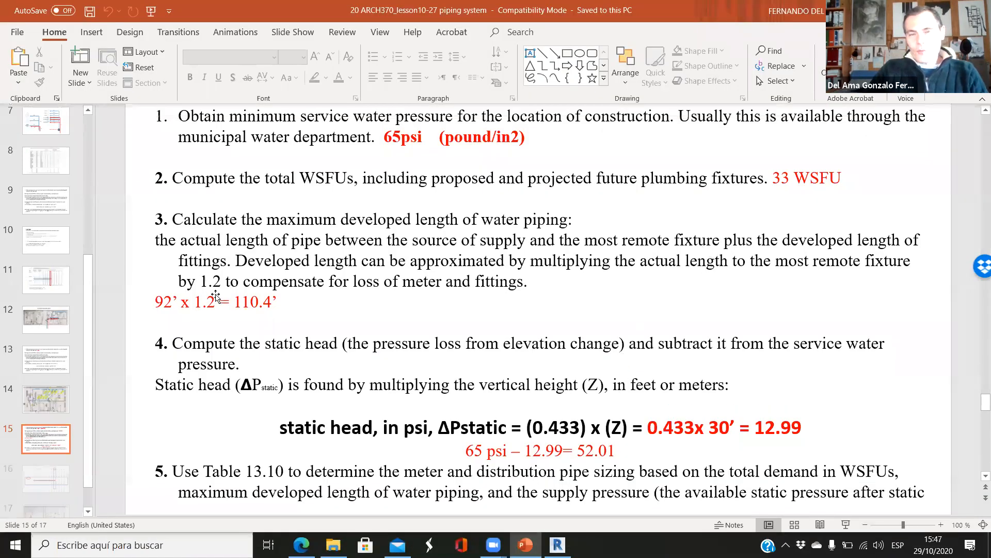
key("Page_Up")
key("Page_Up")
key("Page_Up")
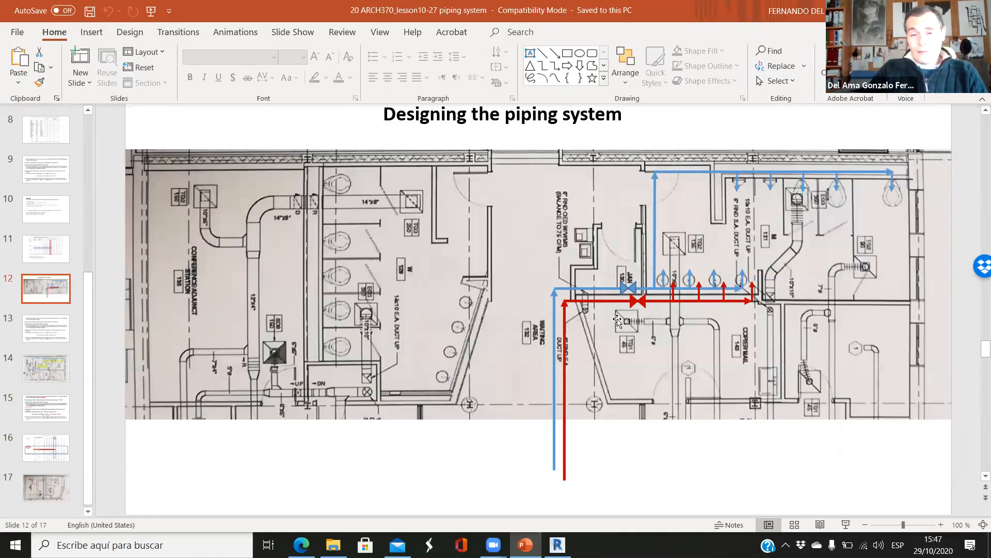
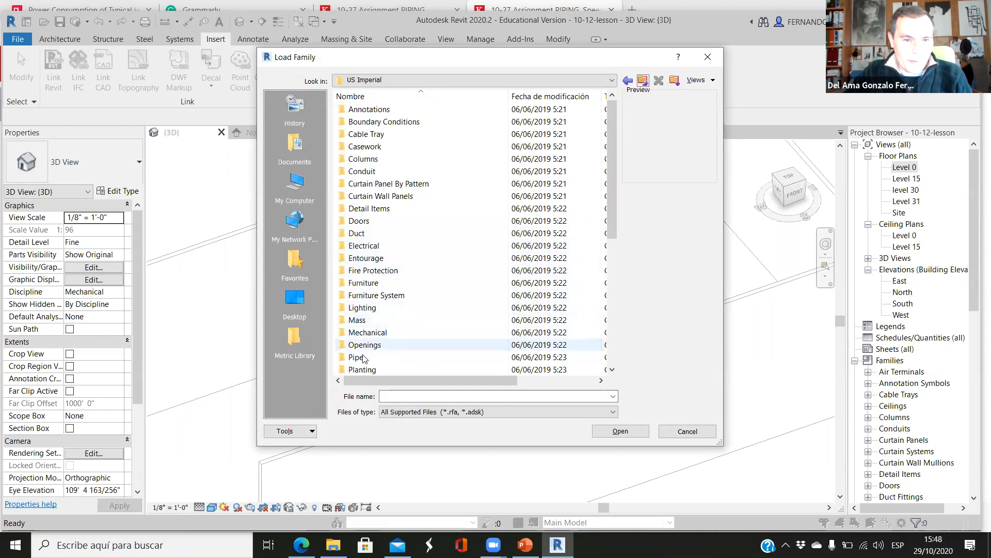
Load the Circuit Setter - 0.5-2 Inch family from the Balancing Valves folder under Pipe, Valves in the US Imperial library
double_click(359, 358)
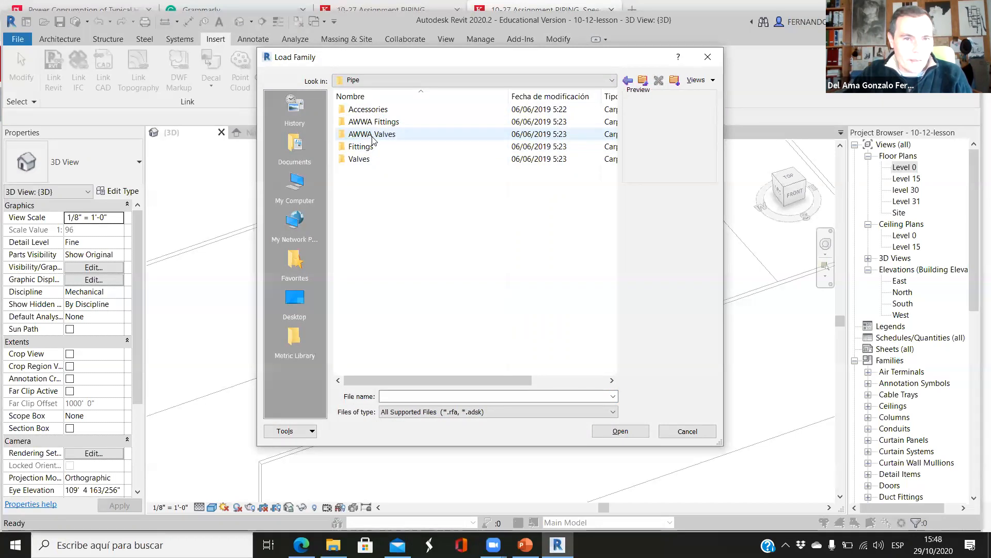
double_click(360, 160)
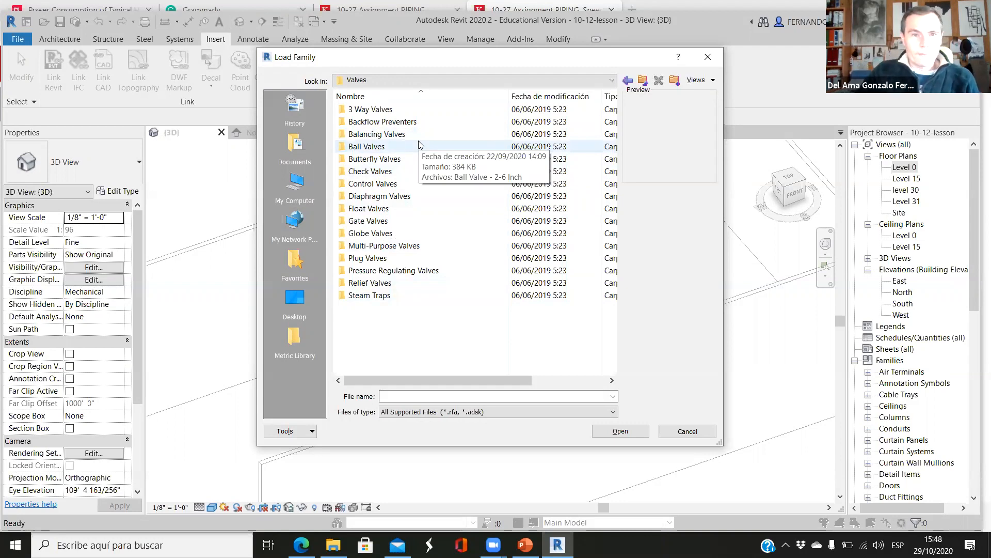
double_click(368, 147)
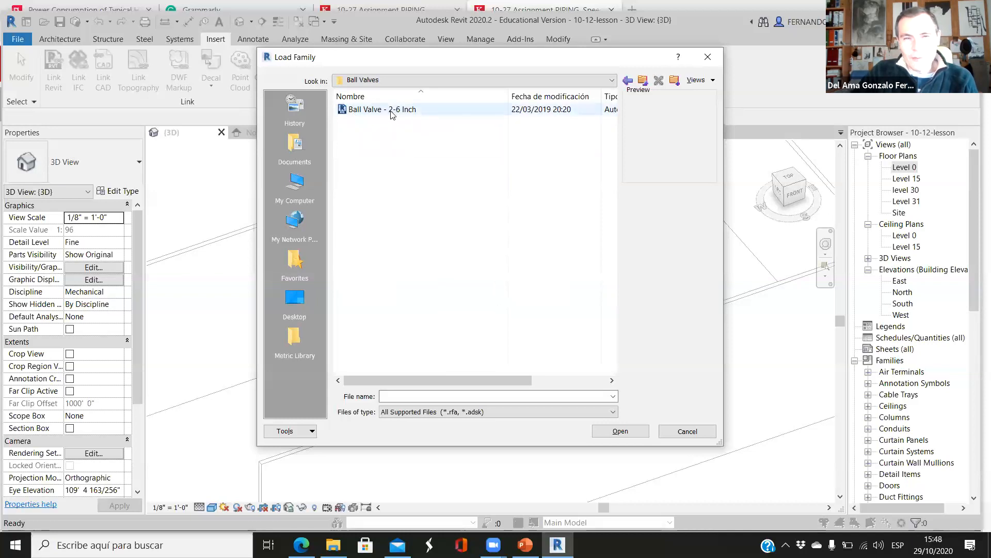
left_click(642, 80)
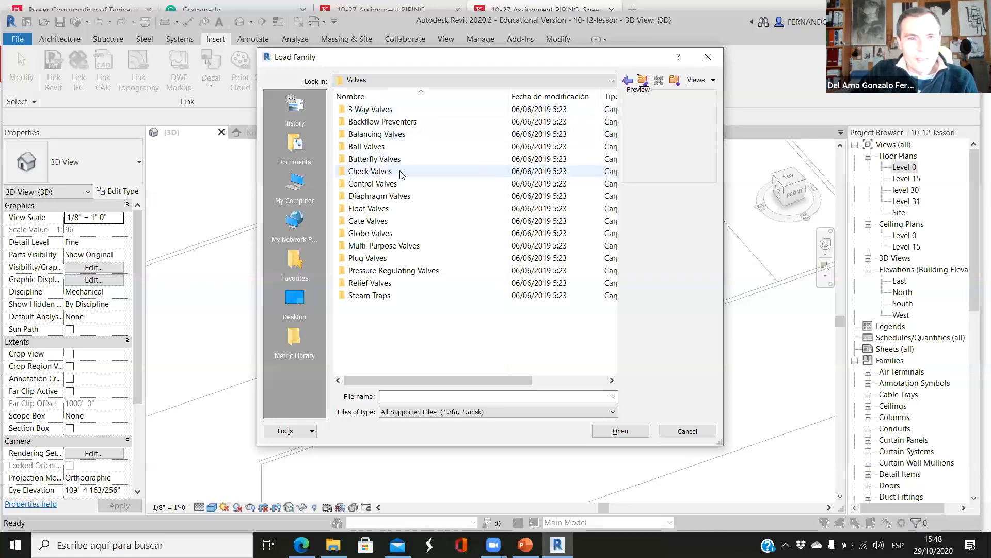
double_click(375, 135)
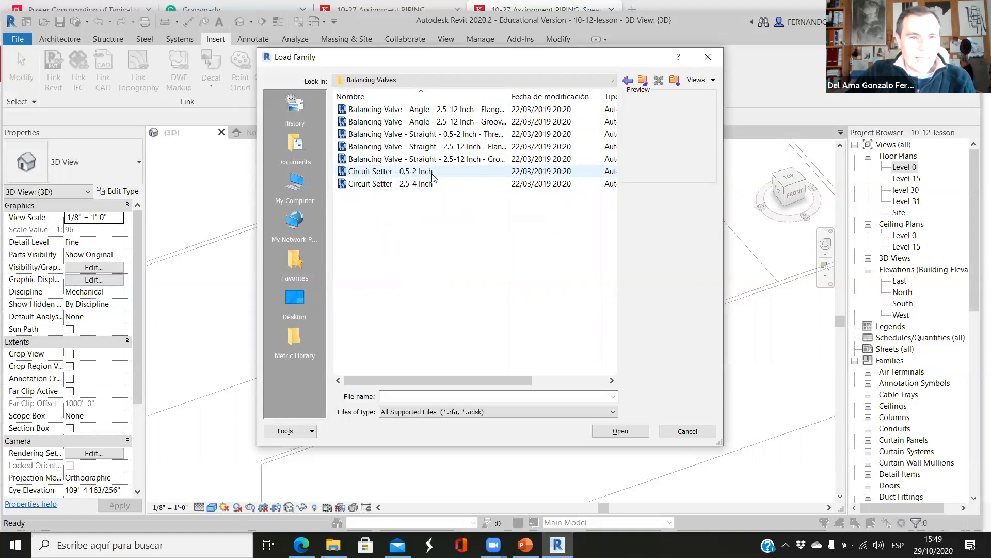
left_click(371, 173)
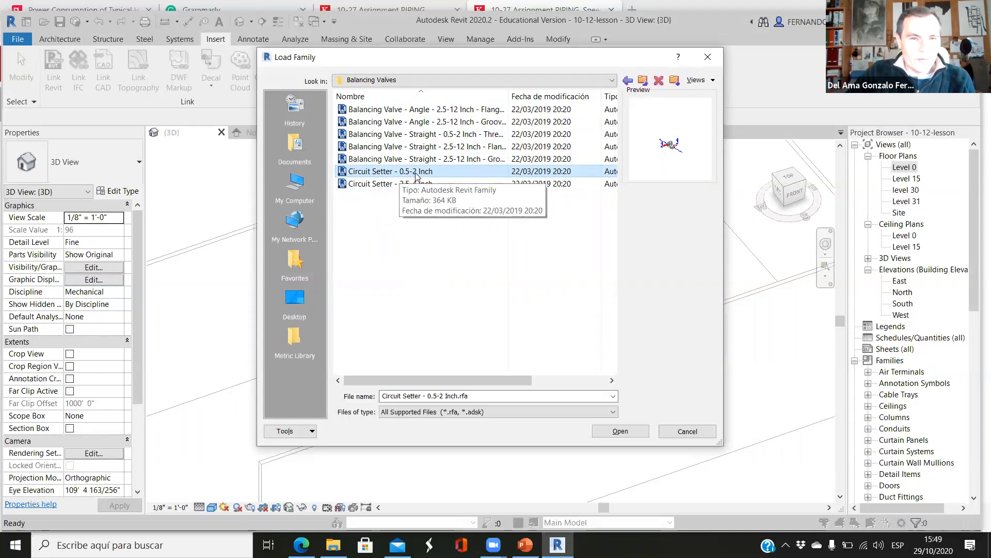
left_click(627, 432)
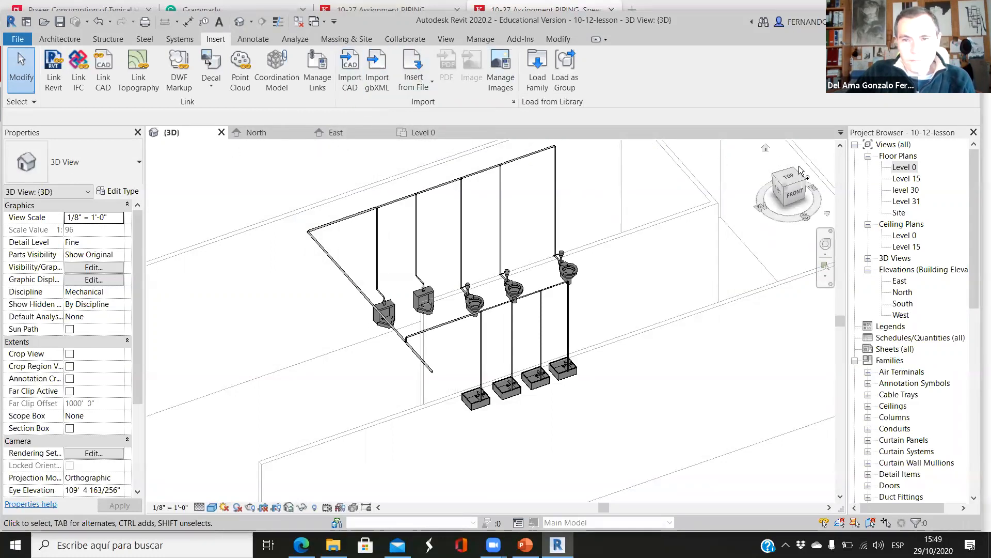
Place a 1 1/2" Circuit Setter pipe accessory on the main supply pipe, just before the branch to the sinks
left_click(789, 181)
scroll(594, 228, "up", 4)
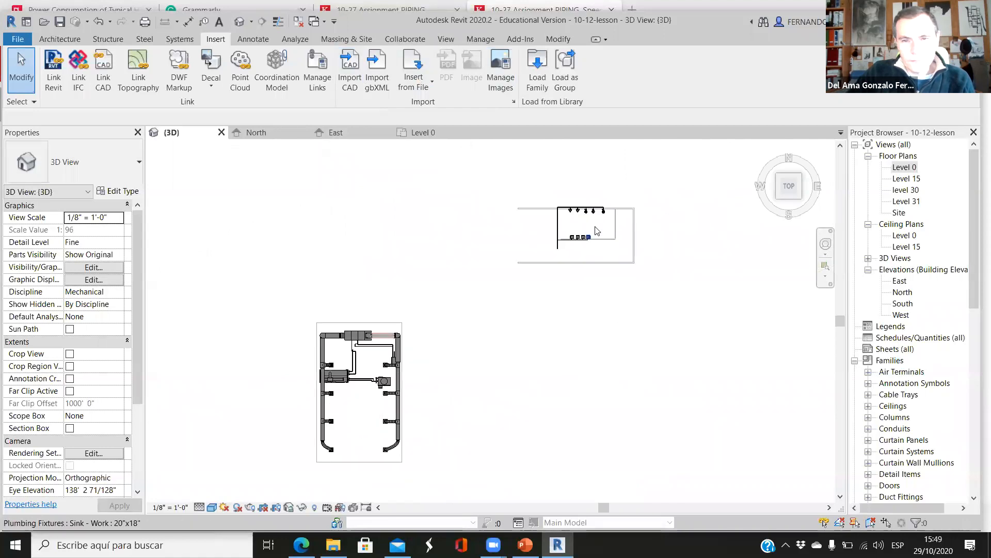
scroll(580, 251, "up", 5)
scroll(450, 316, "down", 2)
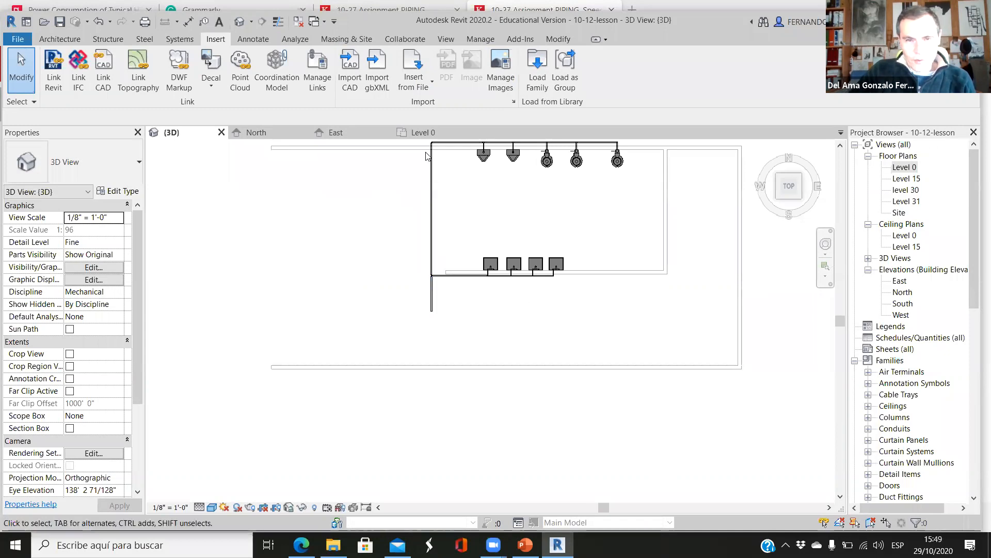
scroll(480, 315, "down", 1)
scroll(500, 225, "up", 1)
scroll(511, 196, "up", 1)
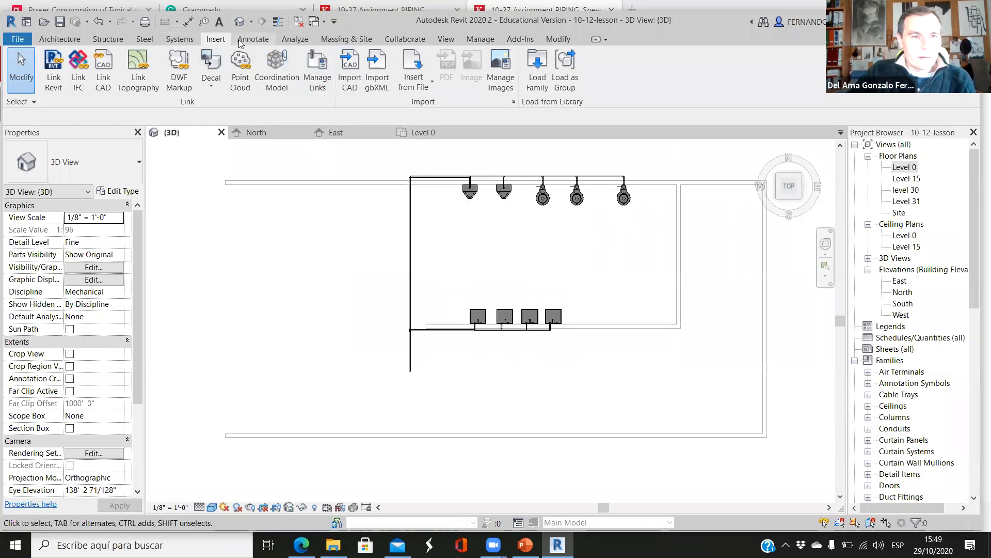
left_click(180, 39)
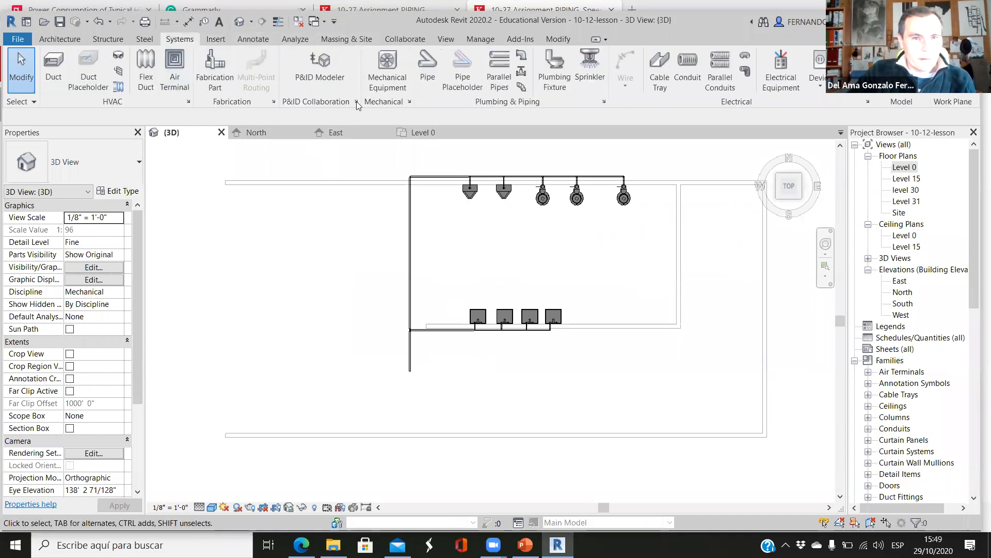
left_click(522, 72)
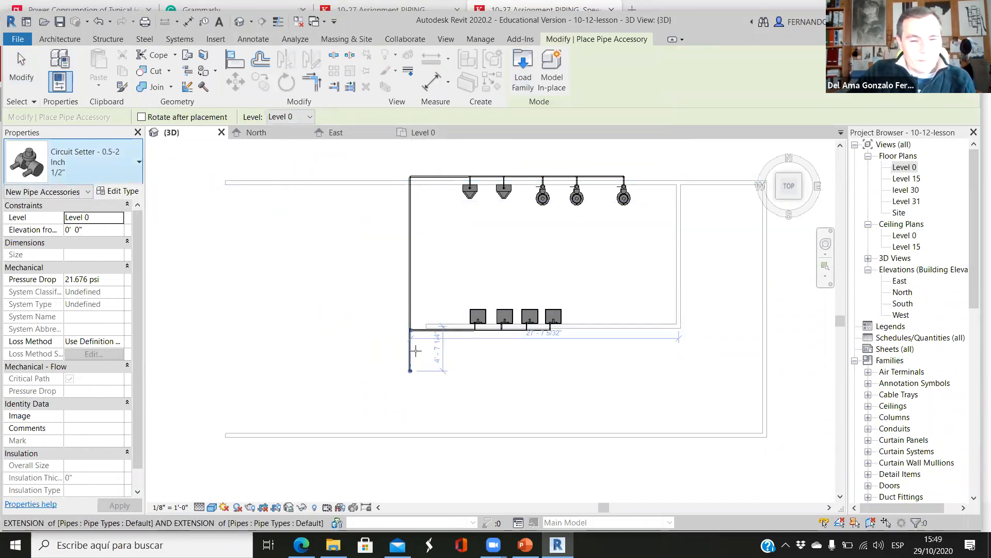
scroll(413, 357, "up", 3)
scroll(432, 335, "up", 1)
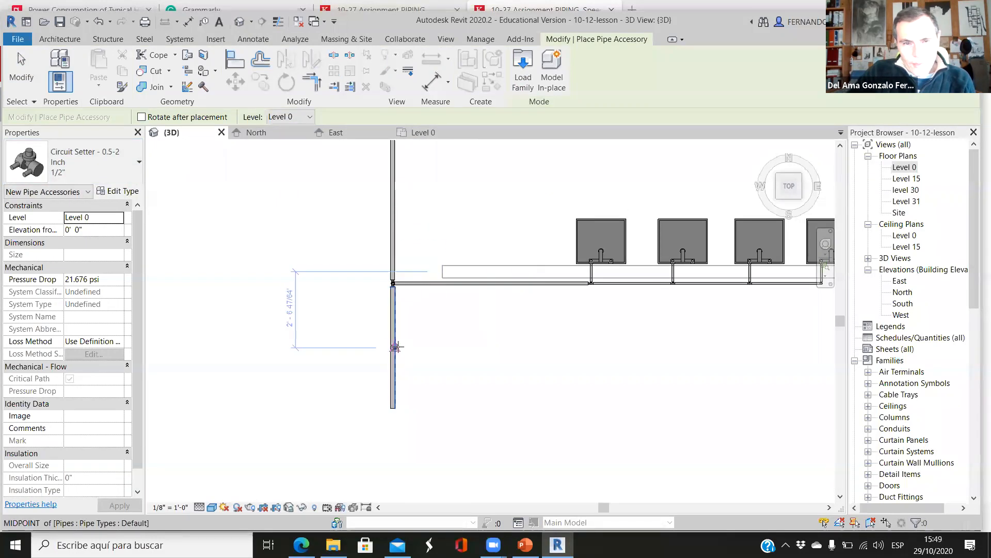
left_click(139, 161)
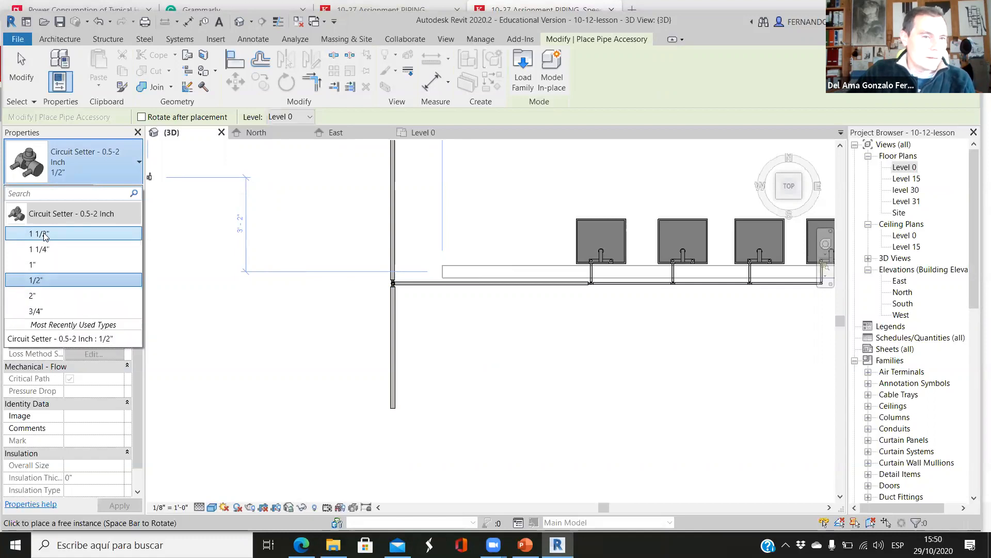
left_click(44, 235)
scroll(410, 331, "up", 2)
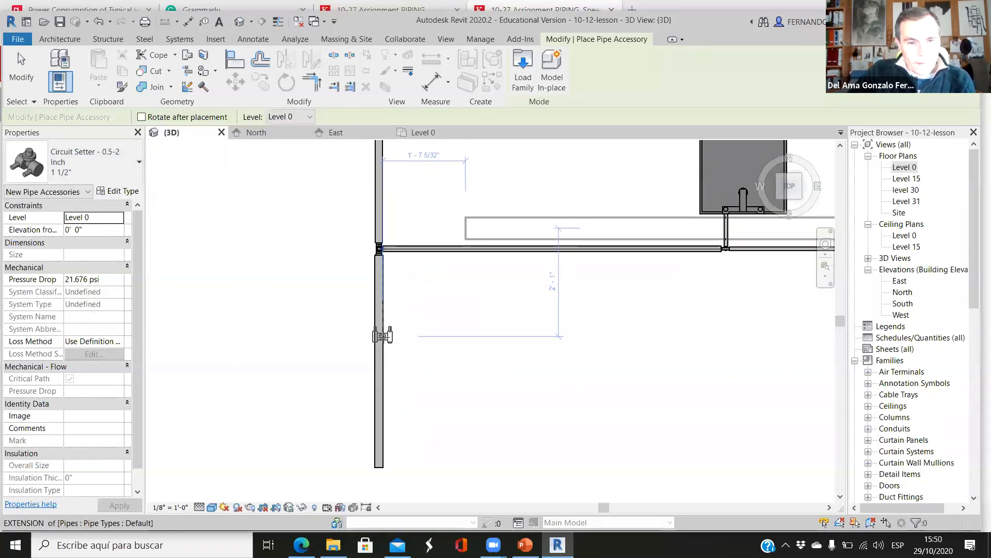
left_click(379, 336)
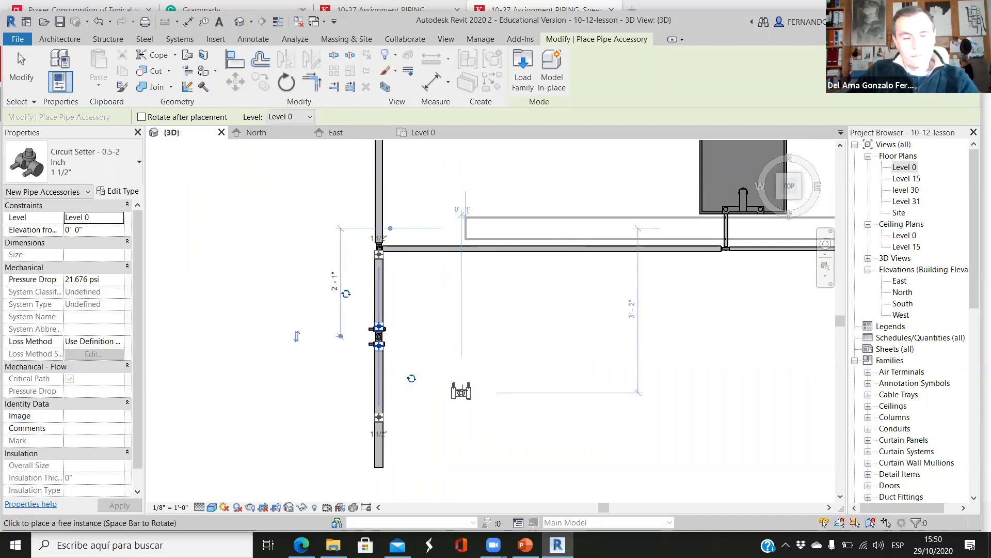
key("Escape")
key("Escape")
Examine the circuit setter on the main supply pipe up close and its position relative to the restroom fixtures
scroll(449, 355, "down", 1)
scroll(450, 355, "down", 3)
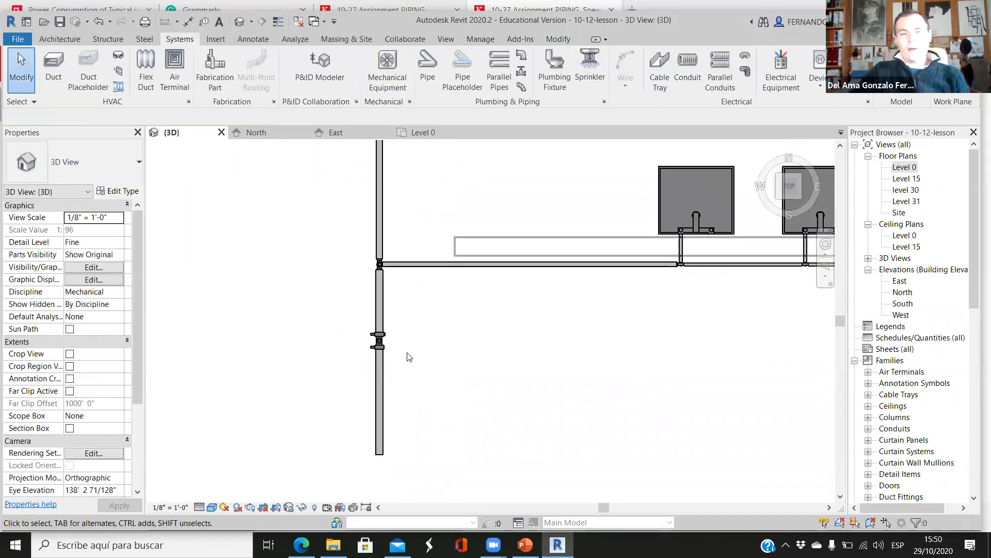
scroll(541, 339, "down", 1)
scroll(459, 312, "up", 10)
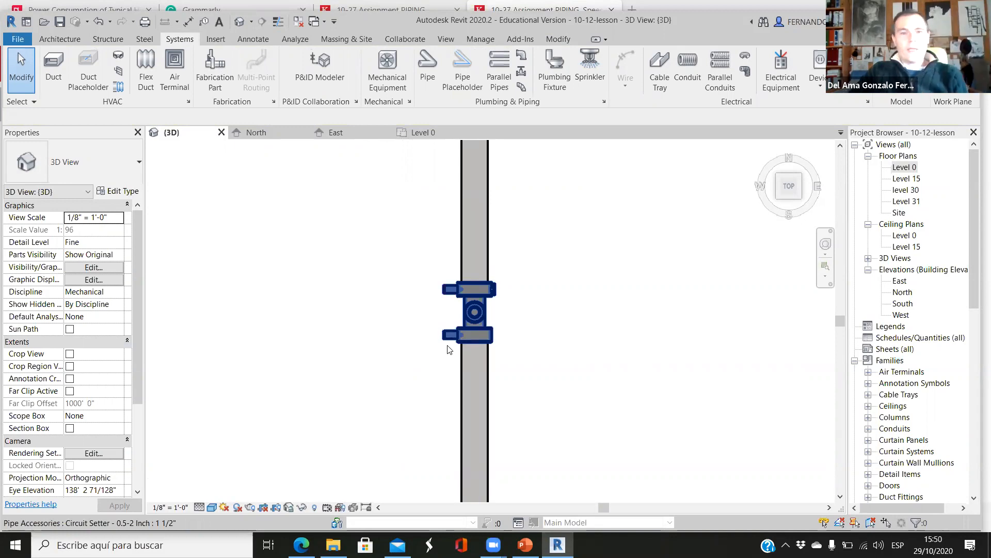
scroll(473, 315, "down", 8)
scroll(493, 309, "down", 2)
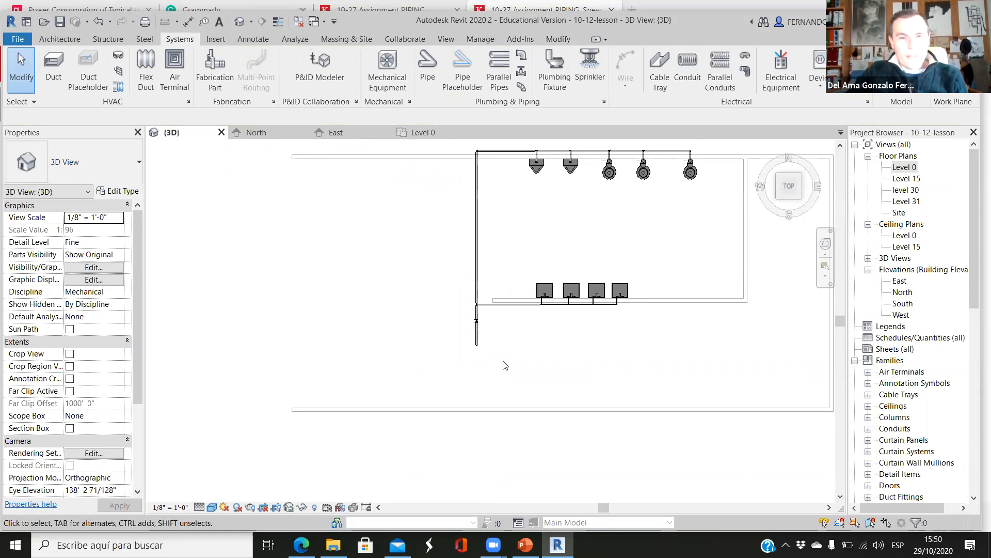
scroll(496, 340, "up", 1)
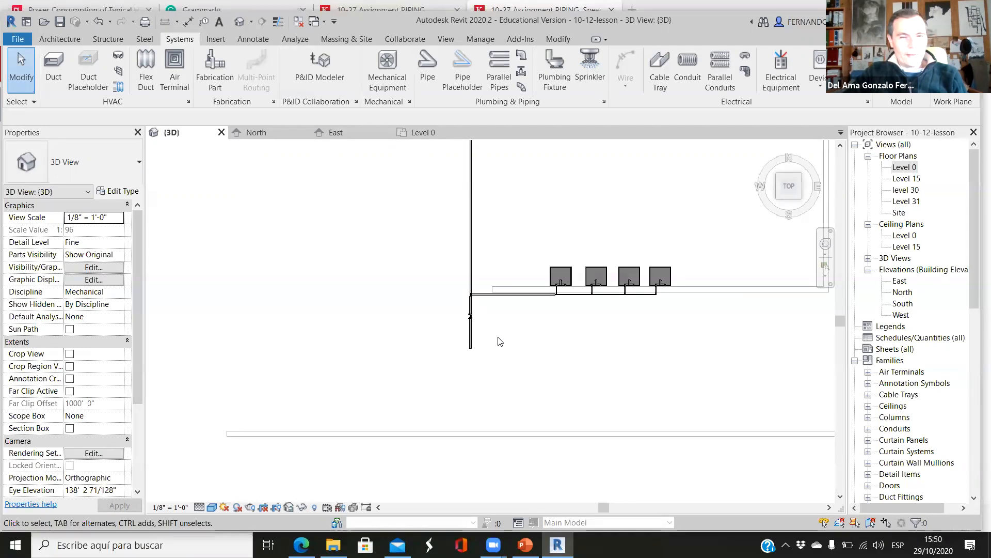
scroll(506, 358, "down", 3)
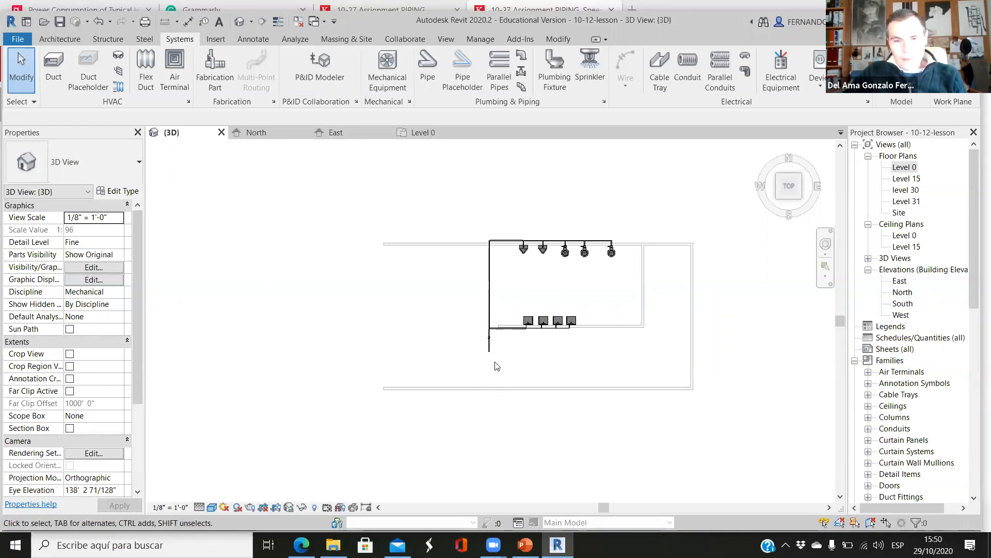
Extend the open end of the main supply pipe through the outer wall, making the segment beyond the valve 10'-0" long
scroll(495, 357, "up", 3)
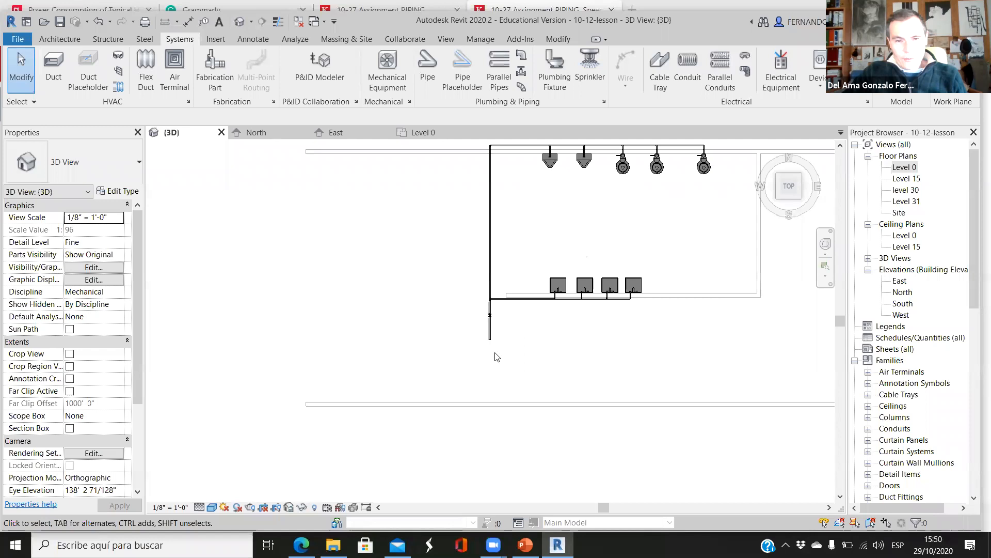
scroll(495, 358, "up", 1)
left_click(490, 331)
left_click_drag(489, 338, 488, 399)
left_click(490, 422)
key("Escape")
key("Escape")
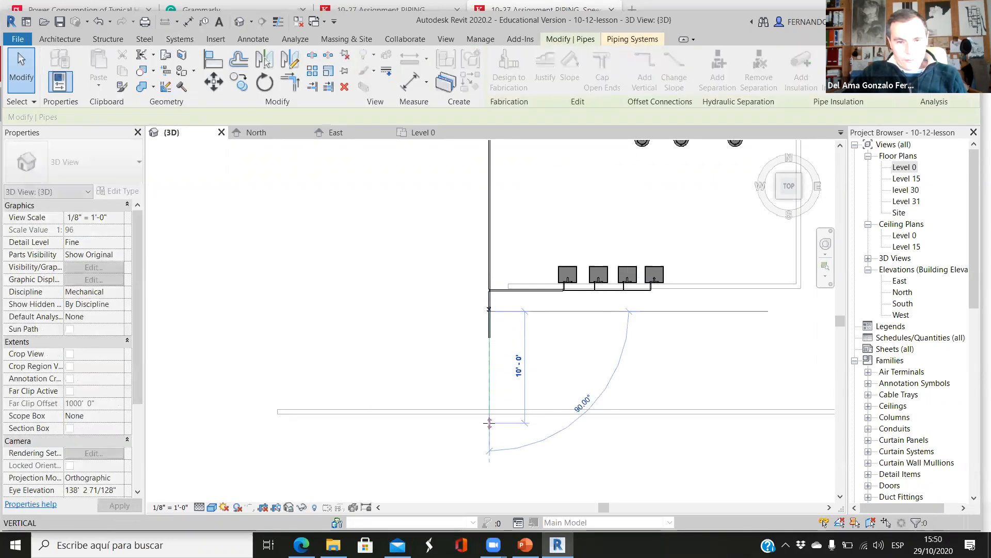
key("Escape")
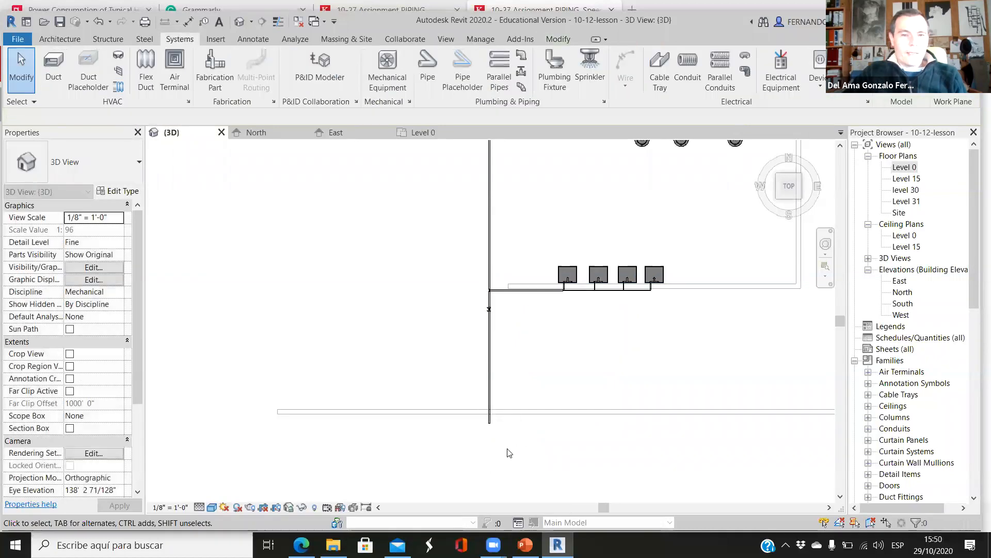
Examine the extended main supply pipe where it crosses the outer wall, in top and isometric 3D views
scroll(513, 442, "up", 1)
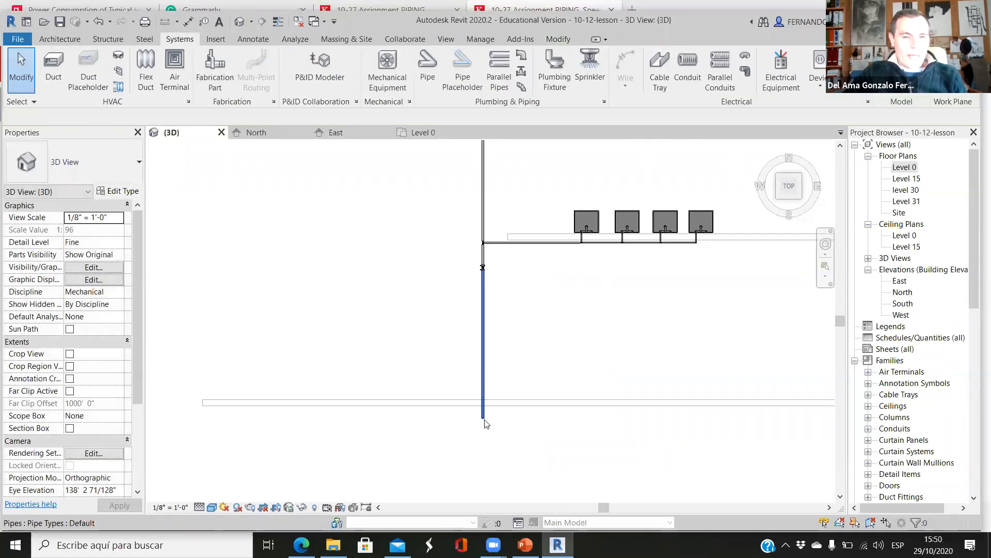
scroll(488, 427, "down", 2)
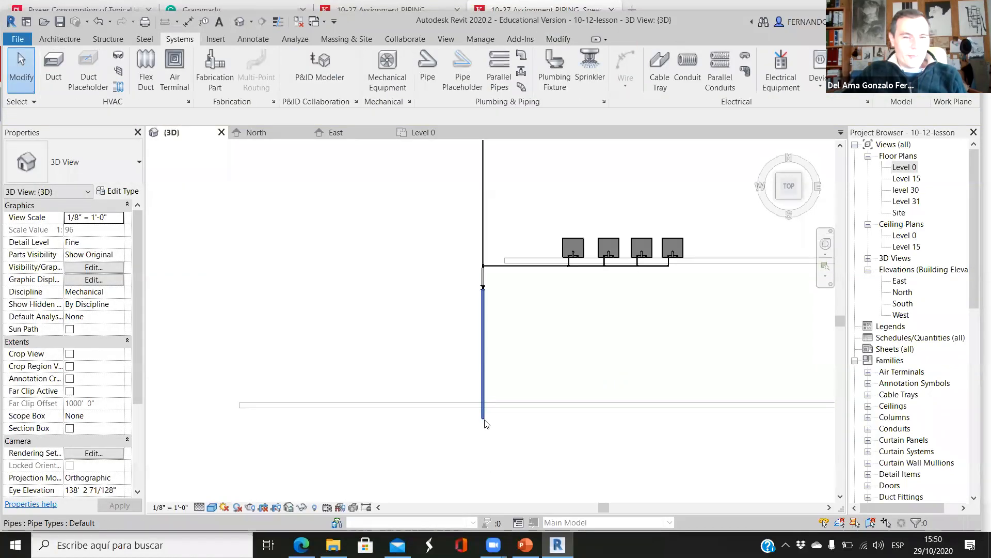
scroll(484, 436, "down", 1)
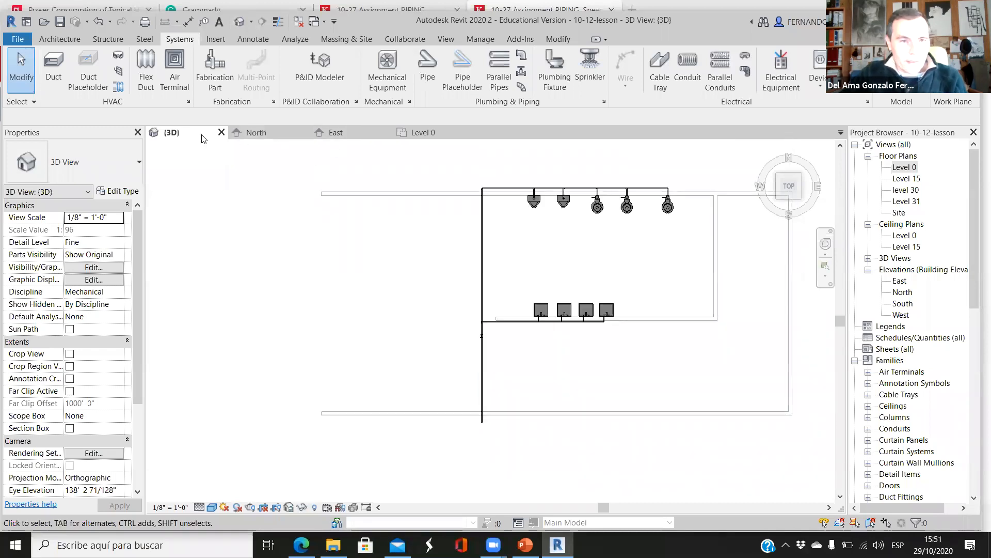
middle_click_drag(436, 288, 458, 383, "shift")
scroll(458, 383, "up", 4)
scroll(477, 363, "down", 2)
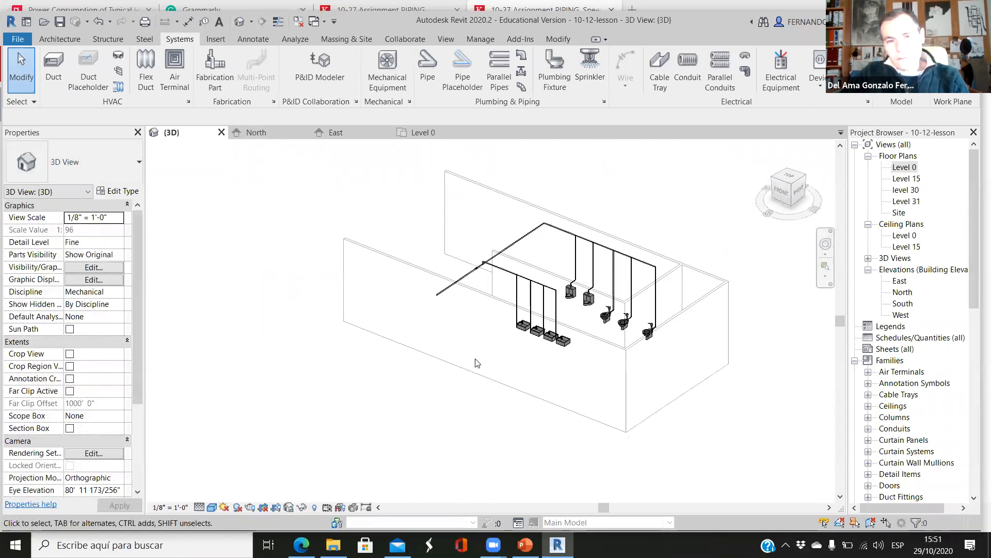
In the East elevation, continue the 1 1/2" main pipe from its open end straight down about 13'-6", to just below Level 0
left_click(335, 133)
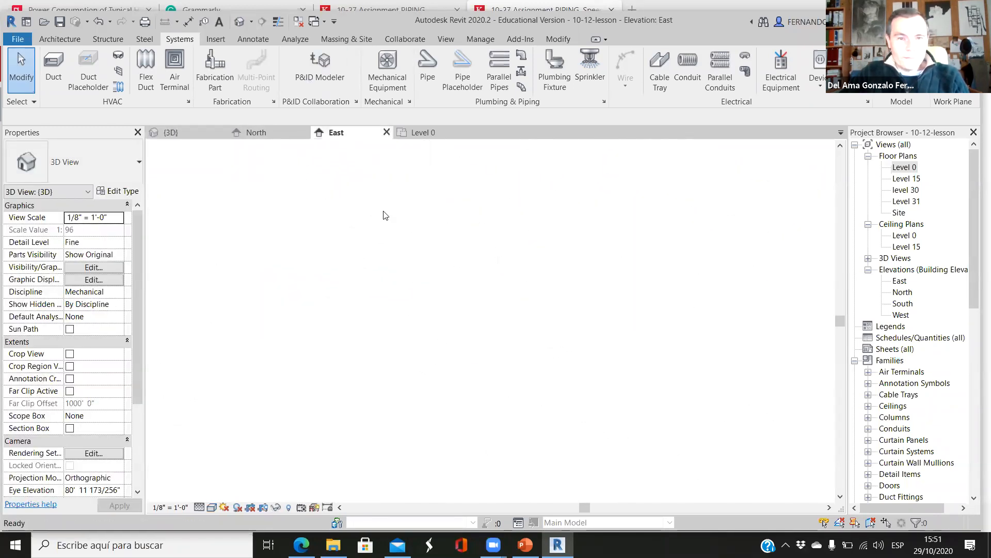
scroll(540, 308, "down", 4)
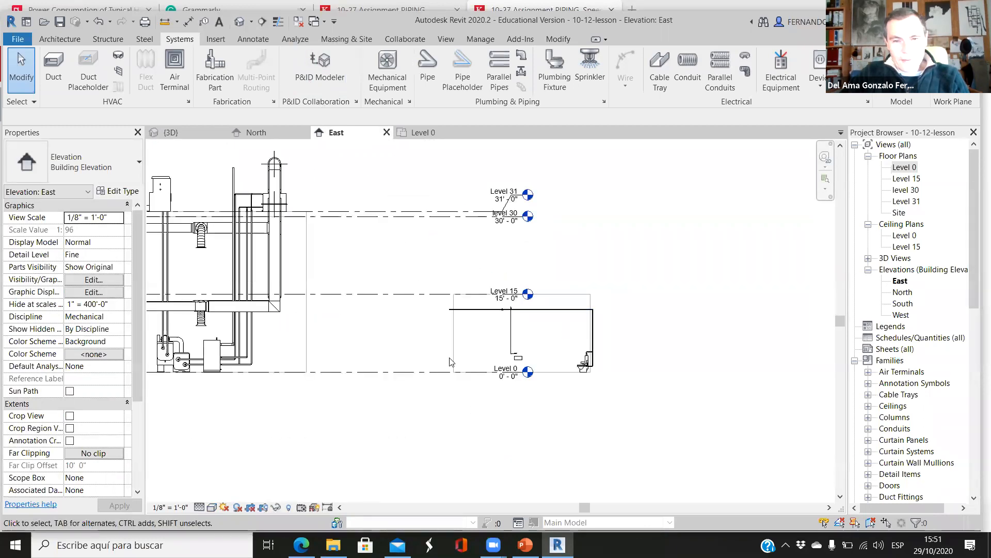
scroll(437, 360, "up", 2)
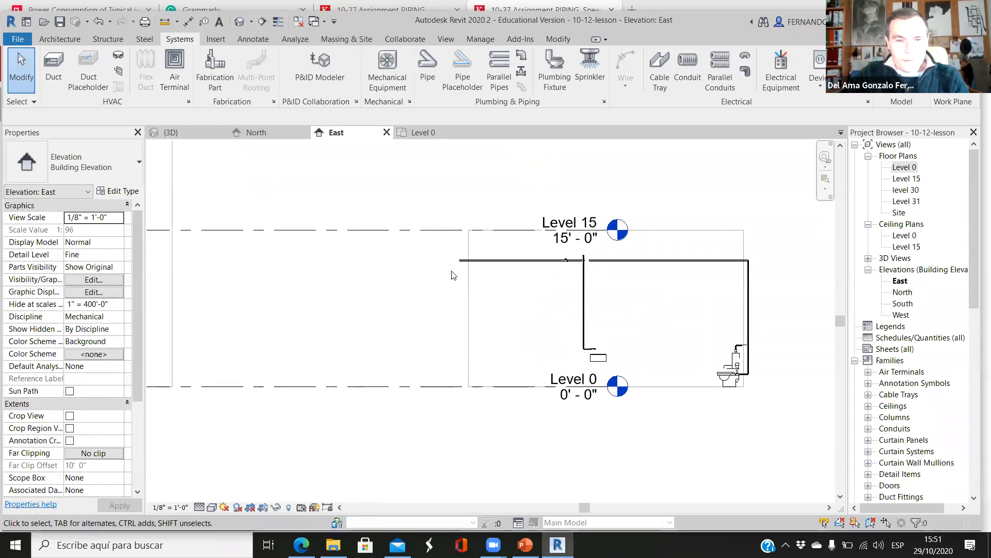
scroll(467, 261, "up", 3)
scroll(466, 263, "up", 2)
left_click(467, 241)
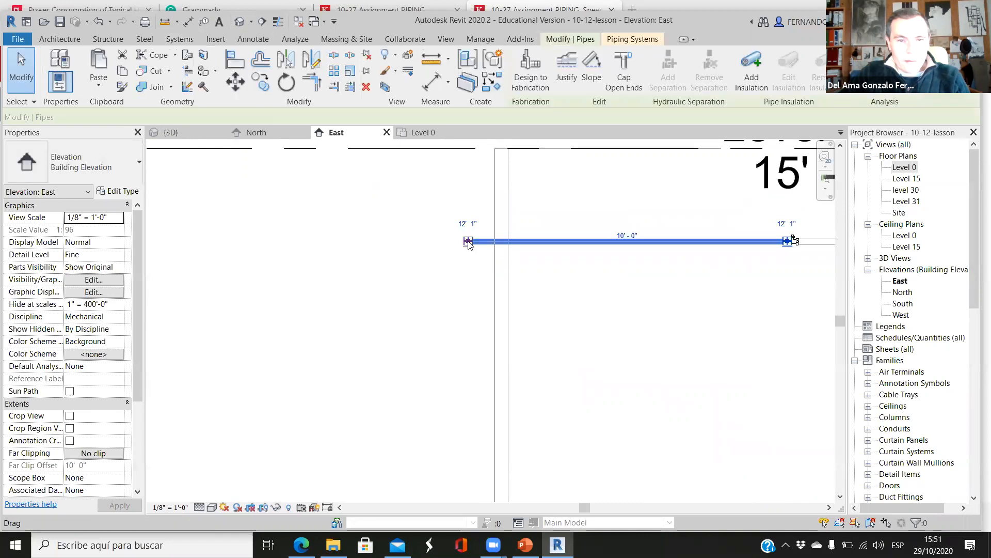
right_click(468, 233)
left_click(504, 283)
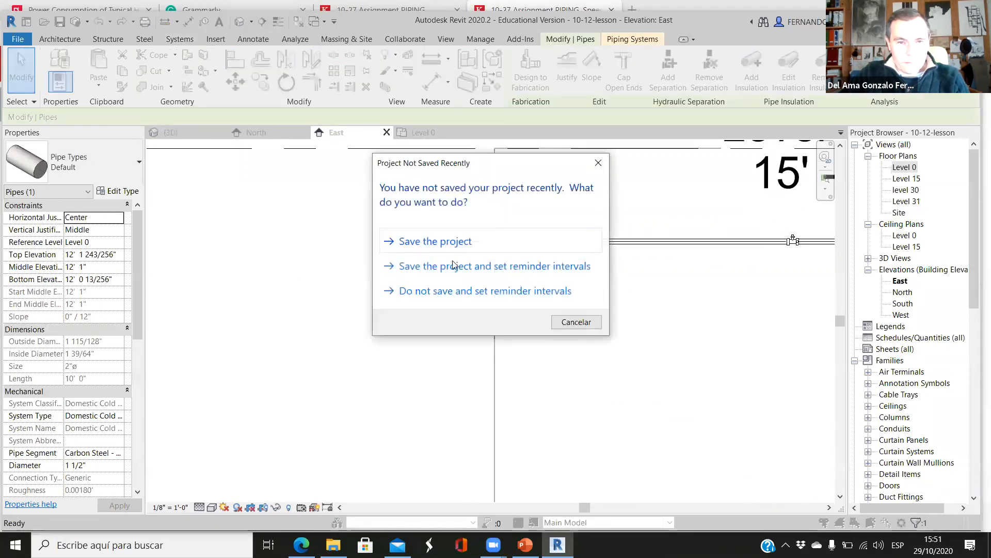
left_click(577, 322)
scroll(484, 237, "down", 3)
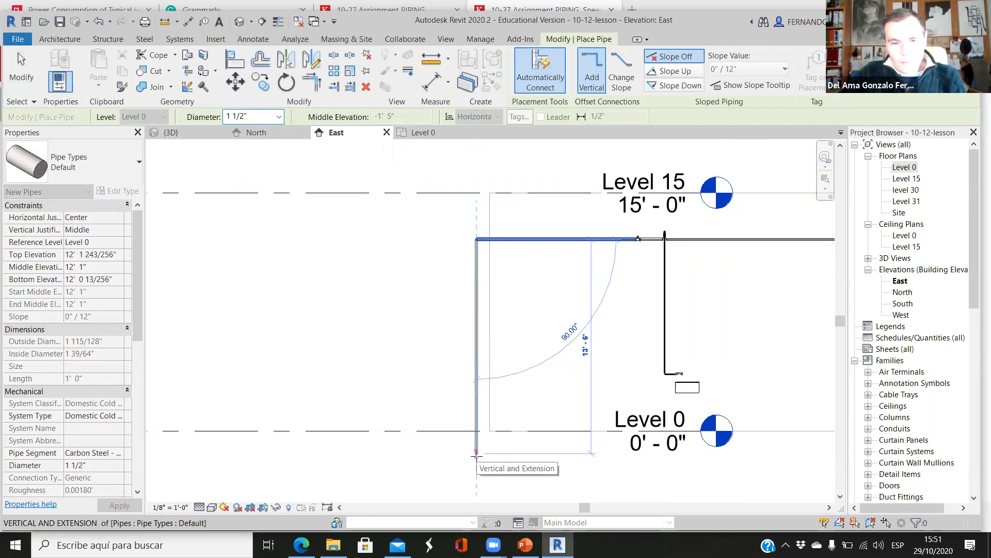
left_click(422, 449)
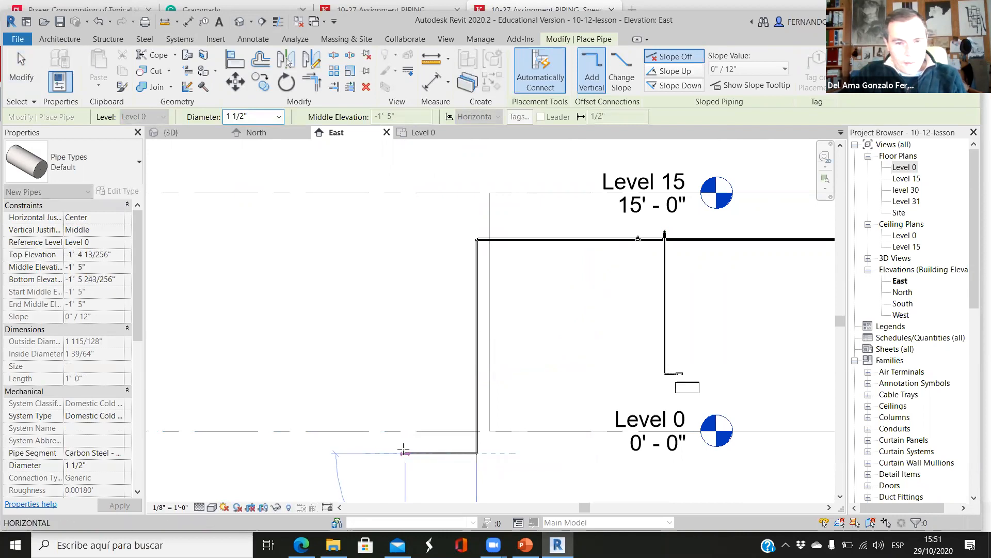
Run the pipe horizontally away from the building below Level 0 and finish the pipe run
left_click(319, 453)
key("Escape")
key("Escape")
scroll(428, 356, "down", 4)
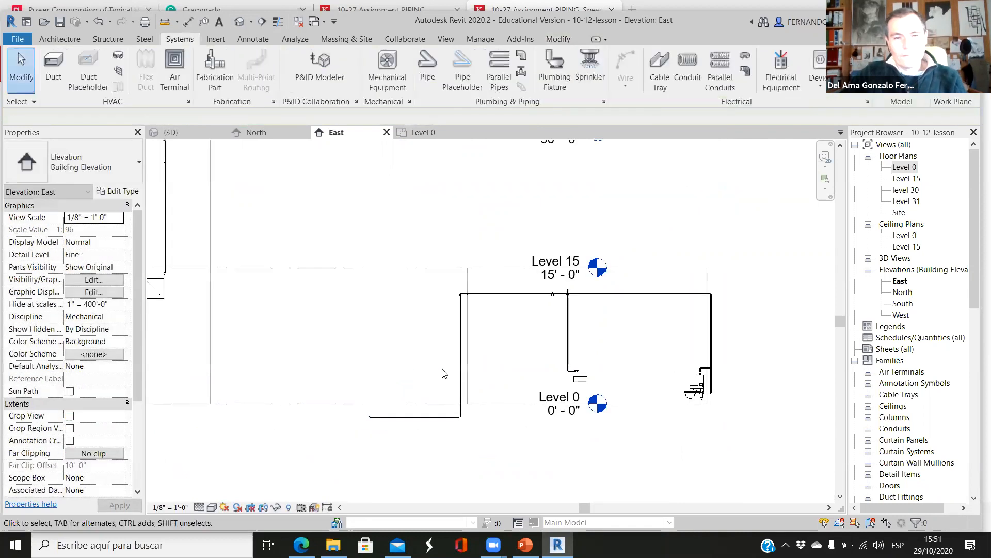
Examine the new vertical drop and underground pipe segment together with the restroom fixtures and their branches in the 3D view
left_click(180, 133)
middle_click_drag(459, 384, 408, 361, "shift")
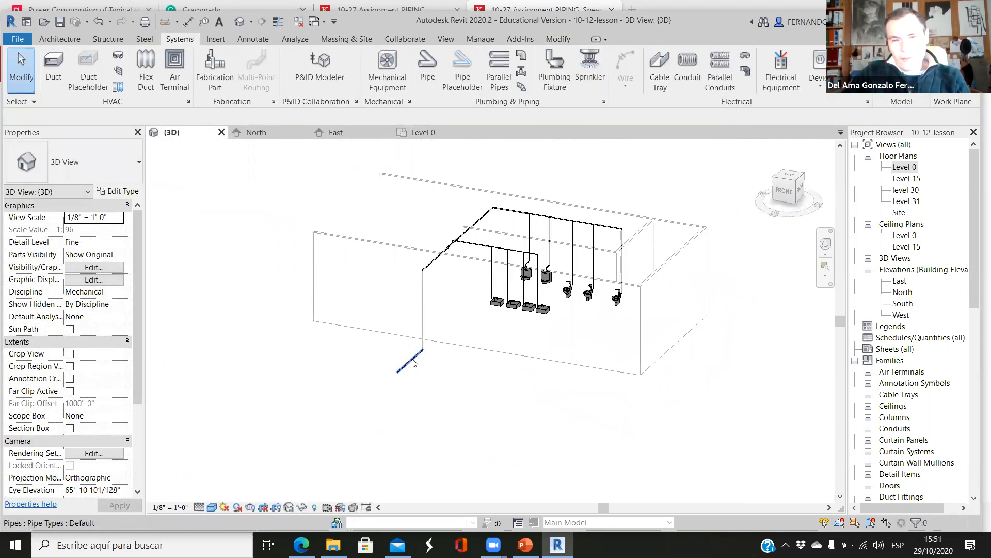
scroll(420, 359, "up", 2)
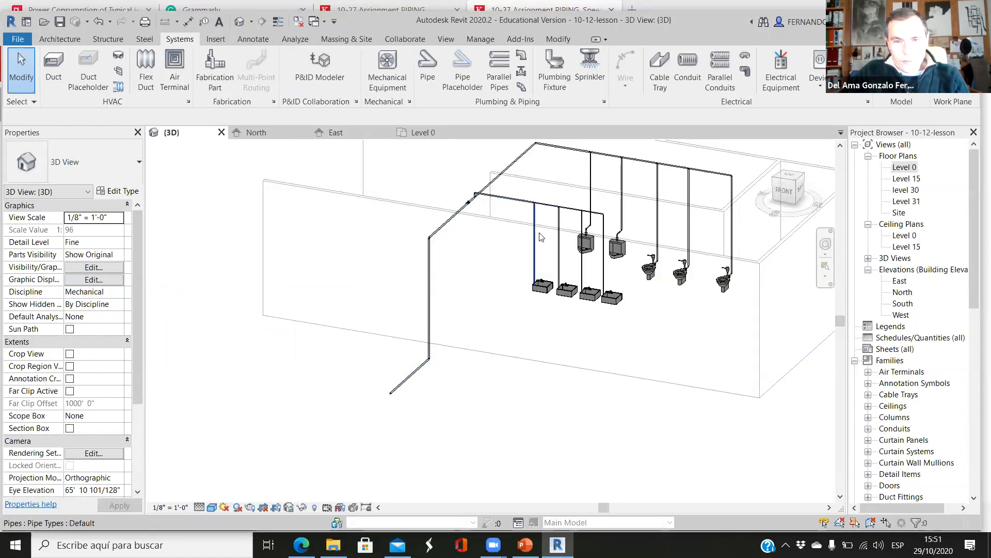
scroll(500, 391, "down", 2)
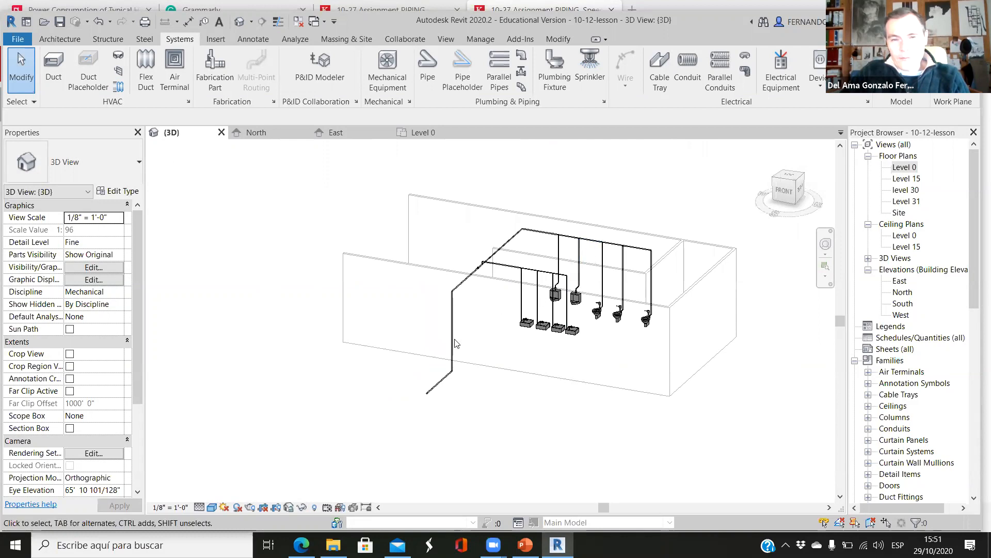
scroll(436, 387, "up", 3)
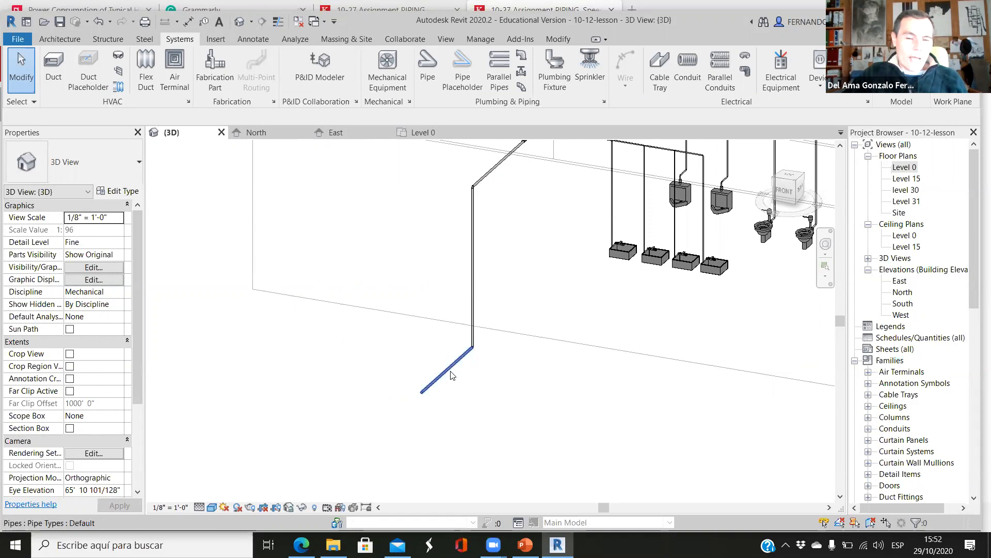
scroll(448, 380, "down", 2)
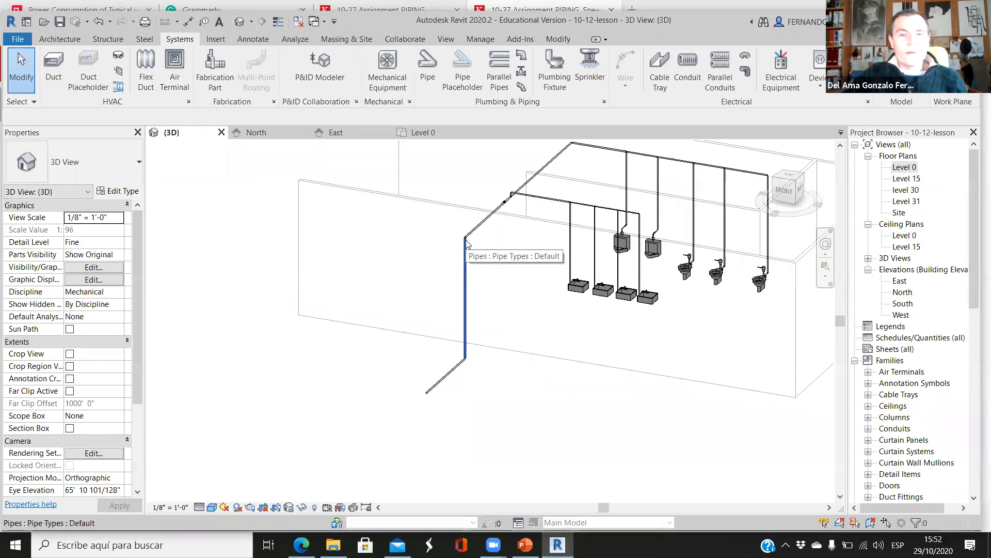
scroll(545, 344, "down", 2)
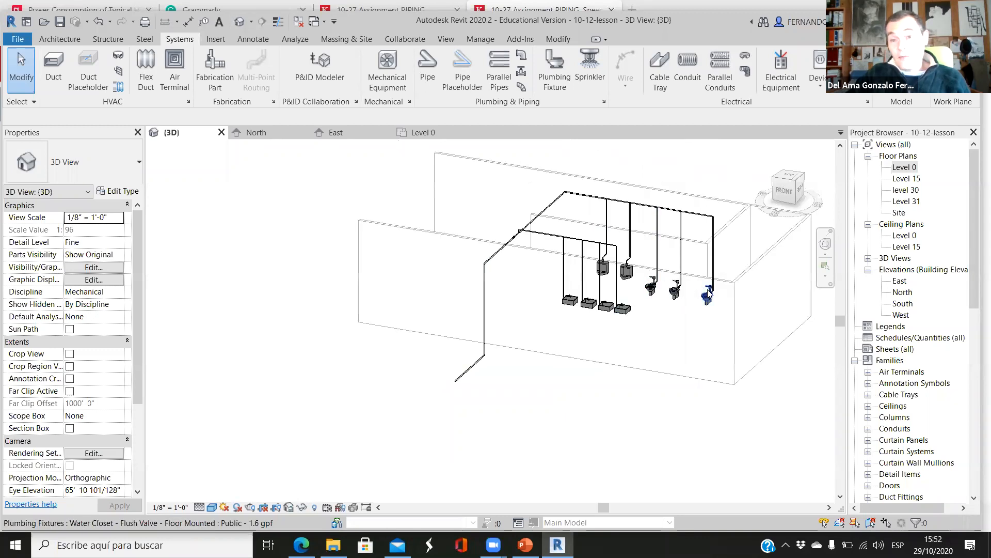
scroll(636, 348, "down", 2)
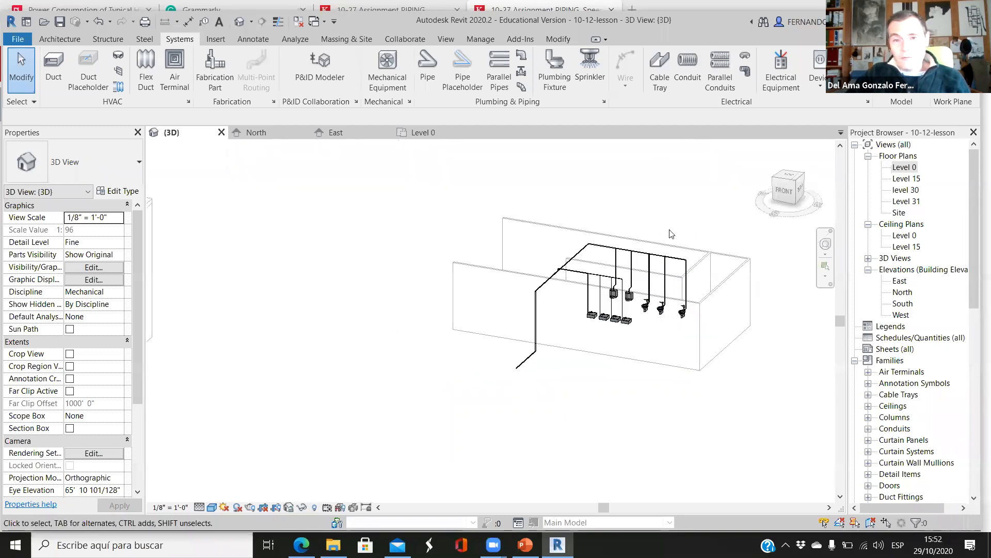
scroll(612, 336, "up", 2)
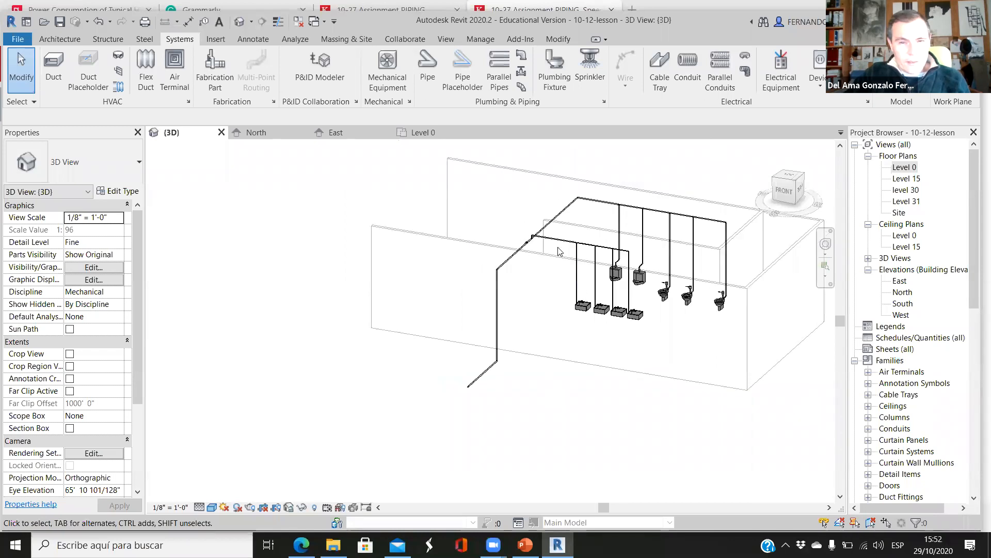
scroll(558, 251, "up", 2)
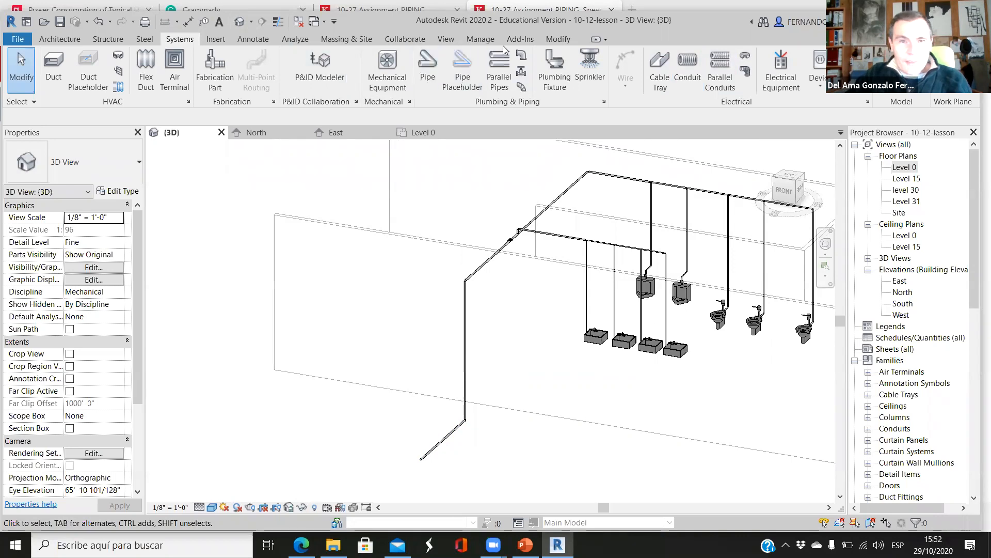
Browse the US Imperial family library for loading to the Pumps folder under Mechanical, MEP, Water-Side Components
left_click(215, 40)
left_click(536, 70)
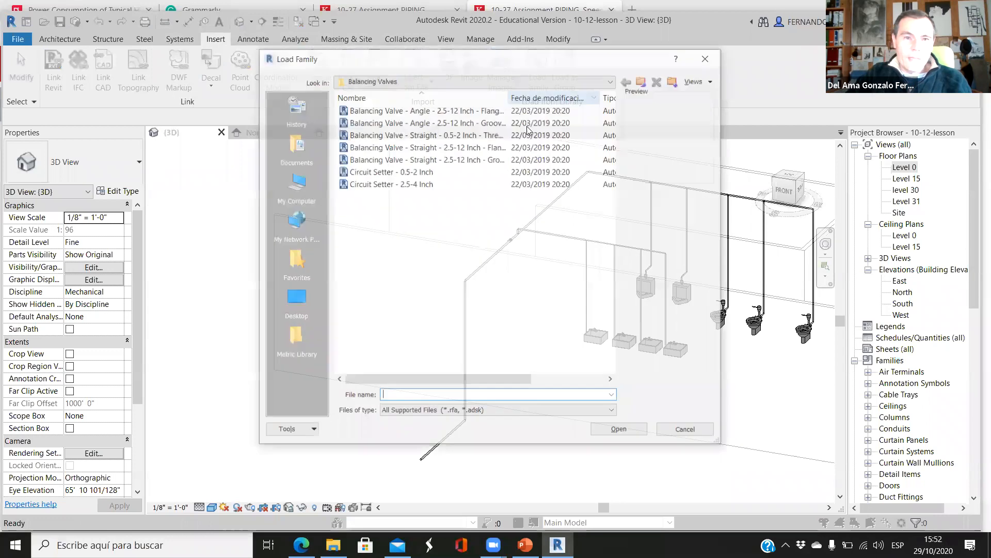
left_click(641, 84)
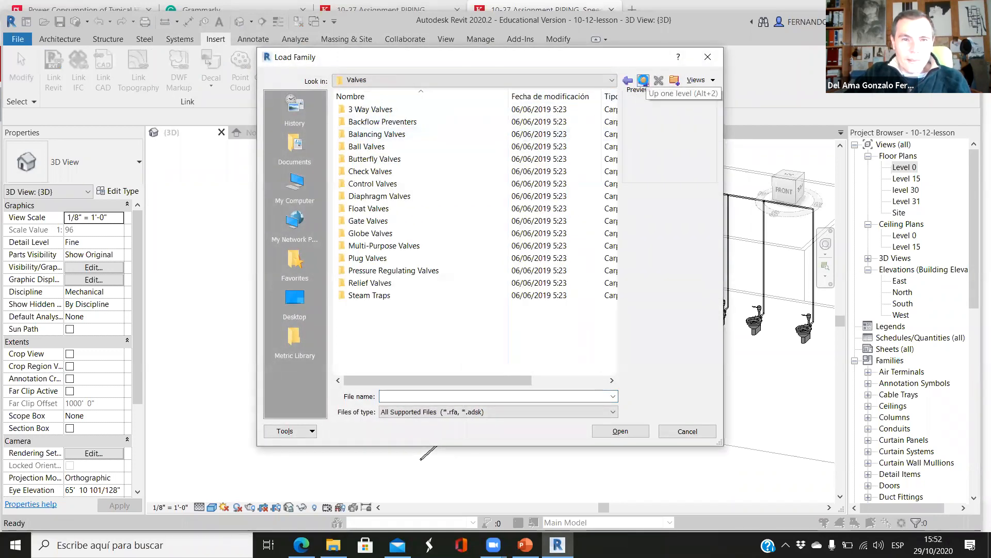
left_click(643, 81)
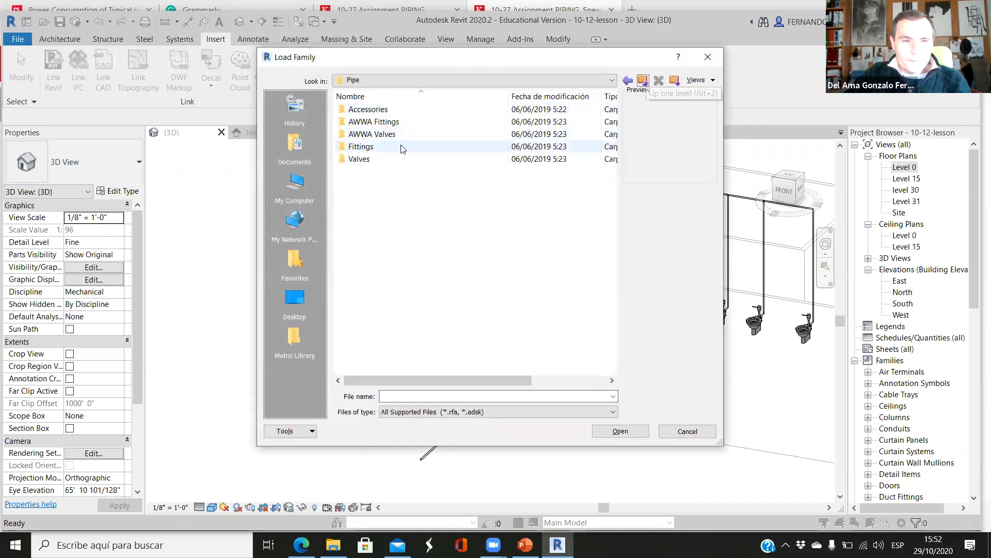
left_click(641, 83)
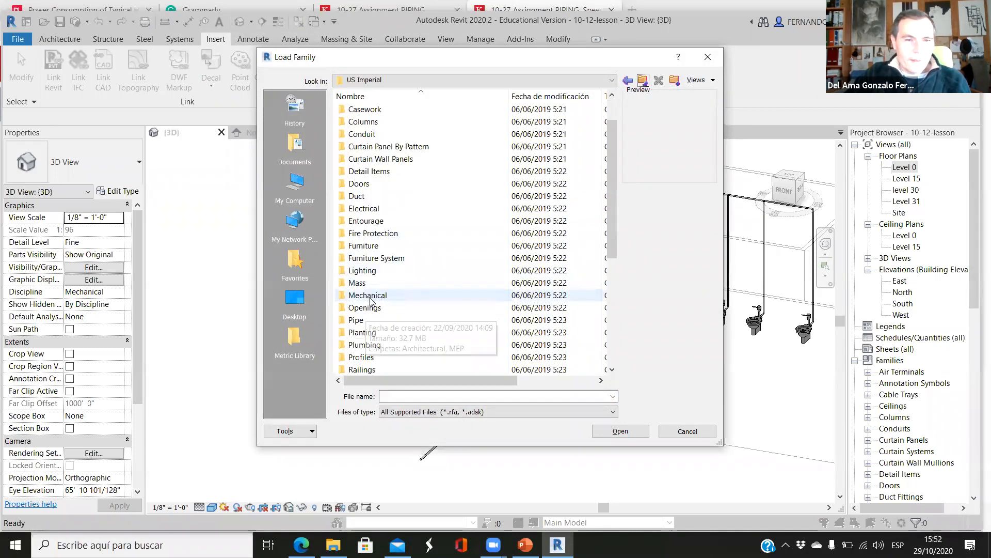
scroll(369, 302, "up", 1)
scroll(367, 310, "down", 2)
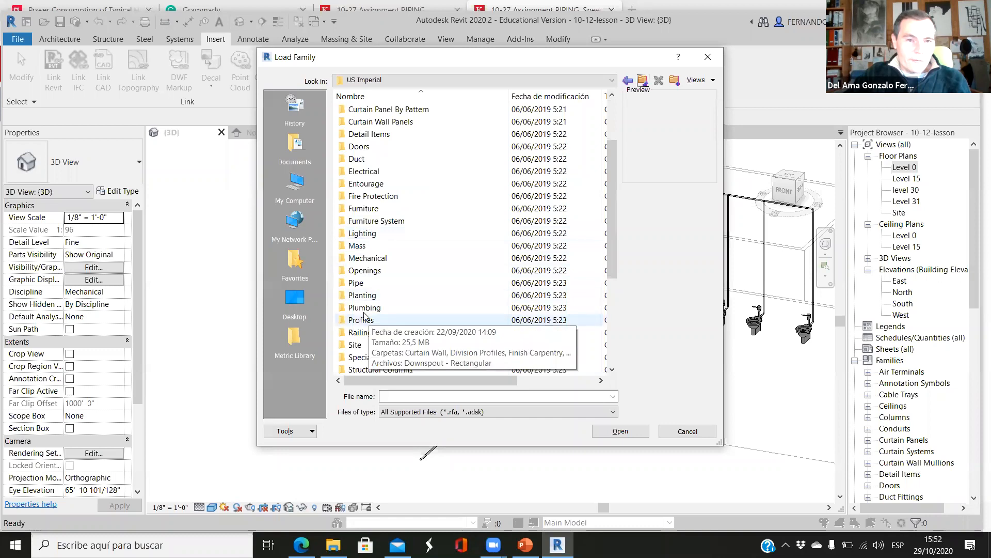
left_click(368, 260)
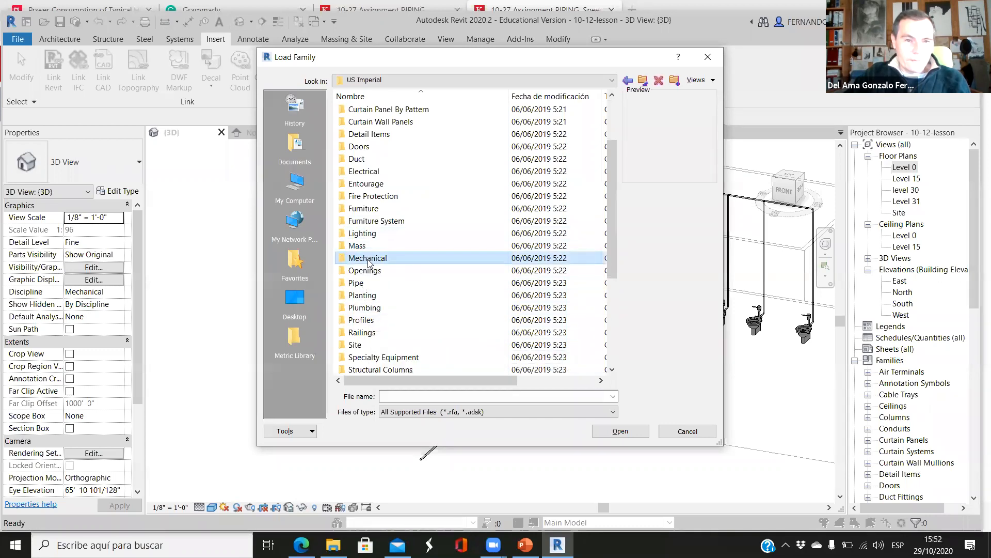
double_click(368, 260)
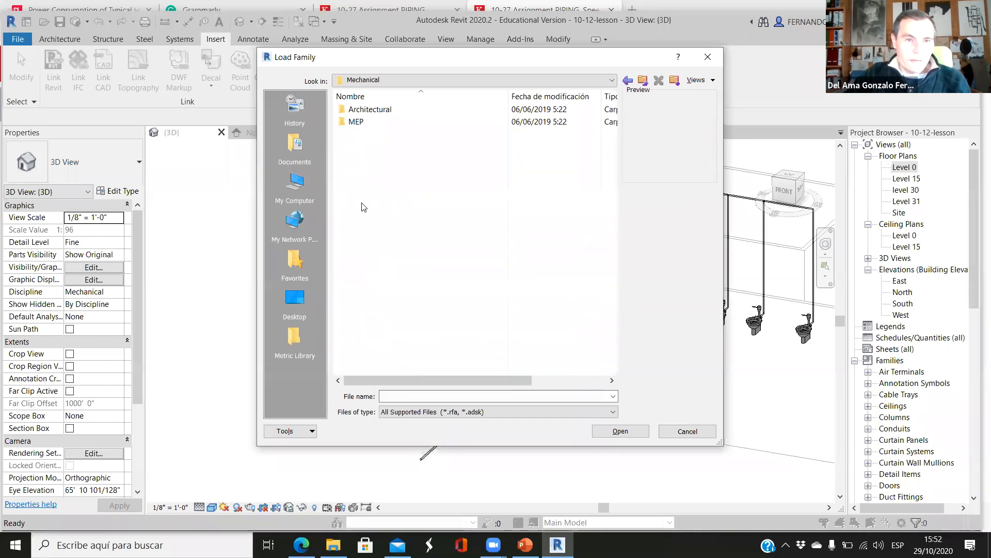
left_click(353, 122)
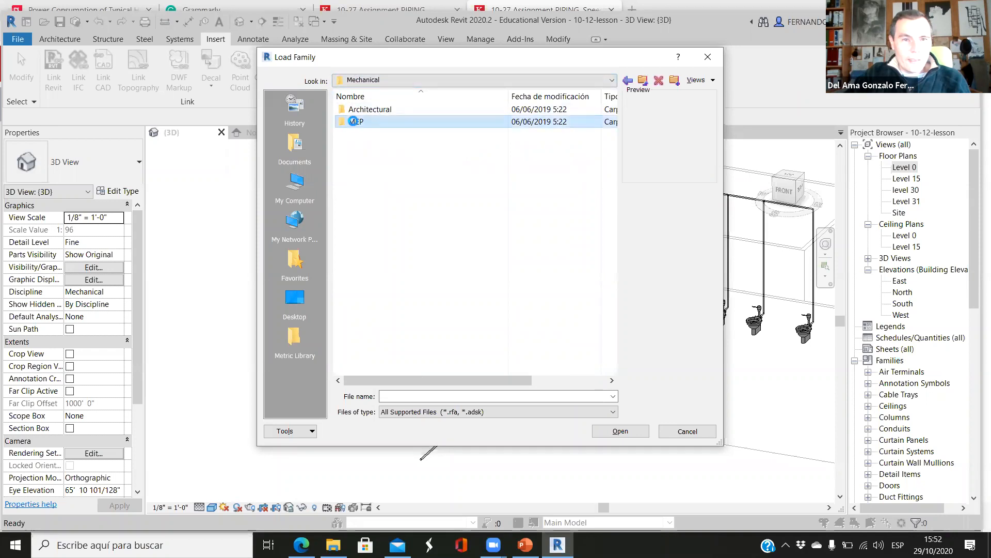
double_click(353, 122)
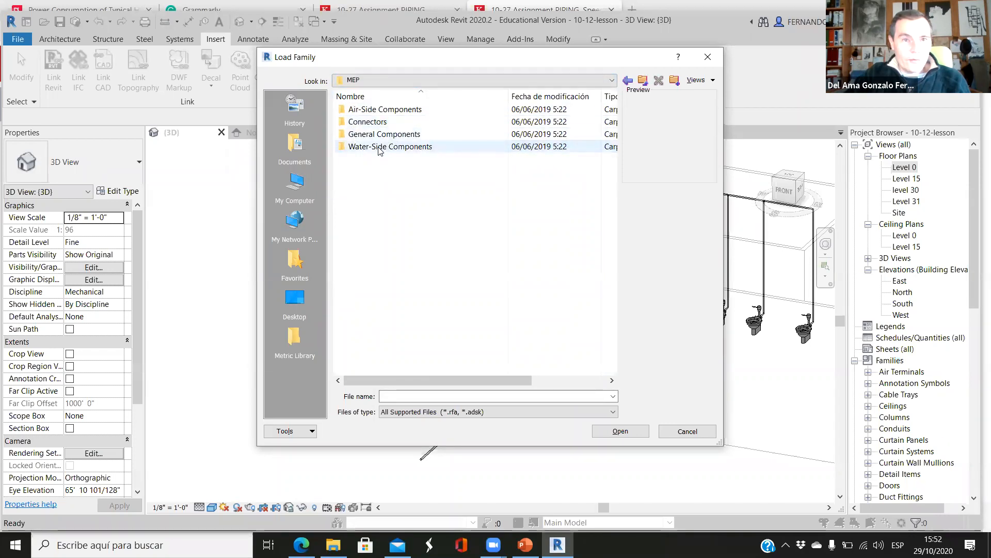
double_click(379, 147)
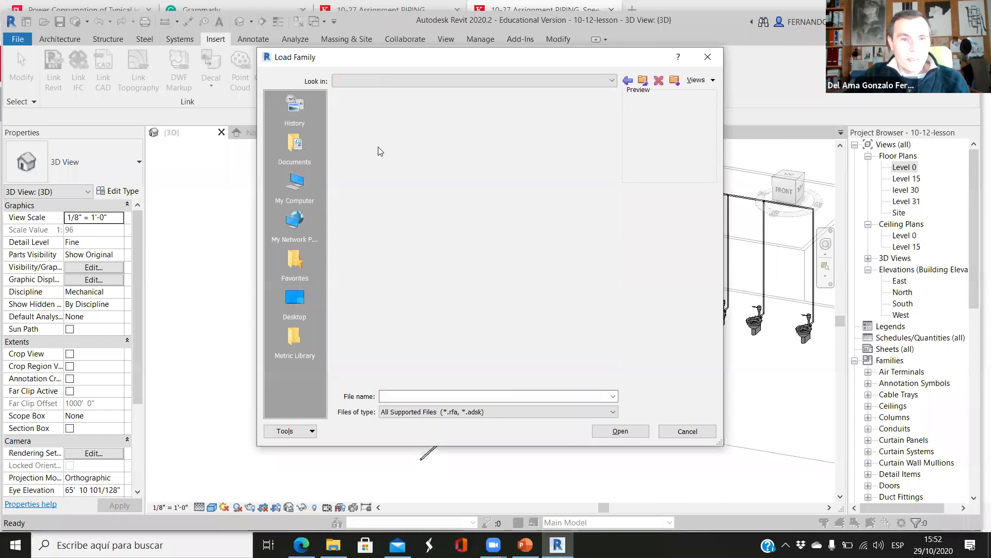
double_click(360, 172)
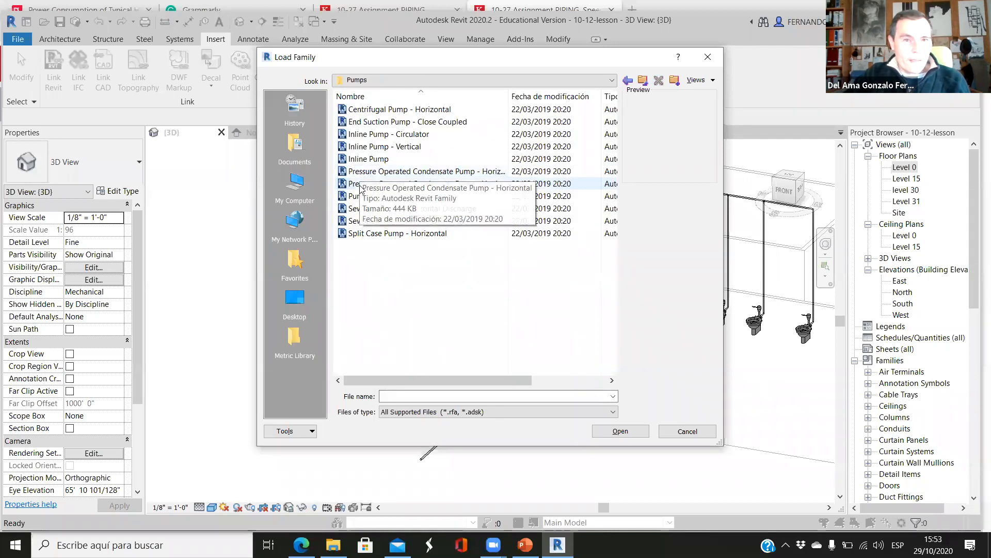
Compare the previews of several pump families in the Pumps folder and load Inline Pump.rfa
left_click(384, 111)
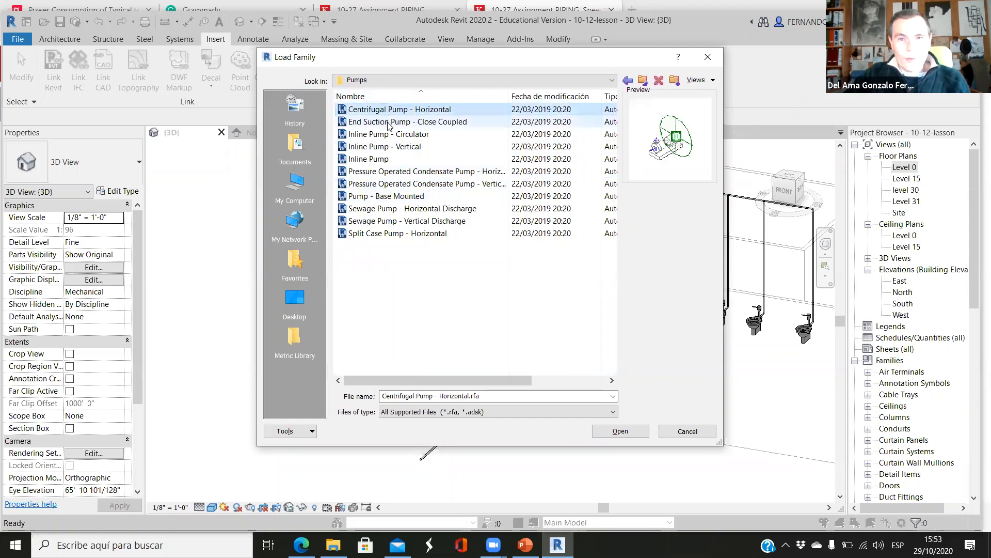
left_click(379, 122)
left_click(375, 134)
left_click(372, 159)
left_click(372, 183)
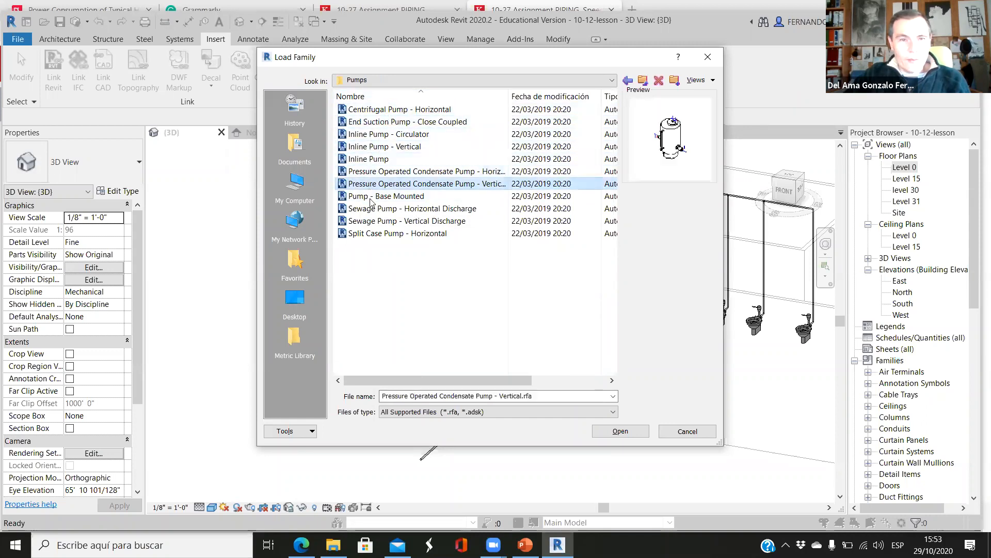
left_click(372, 158)
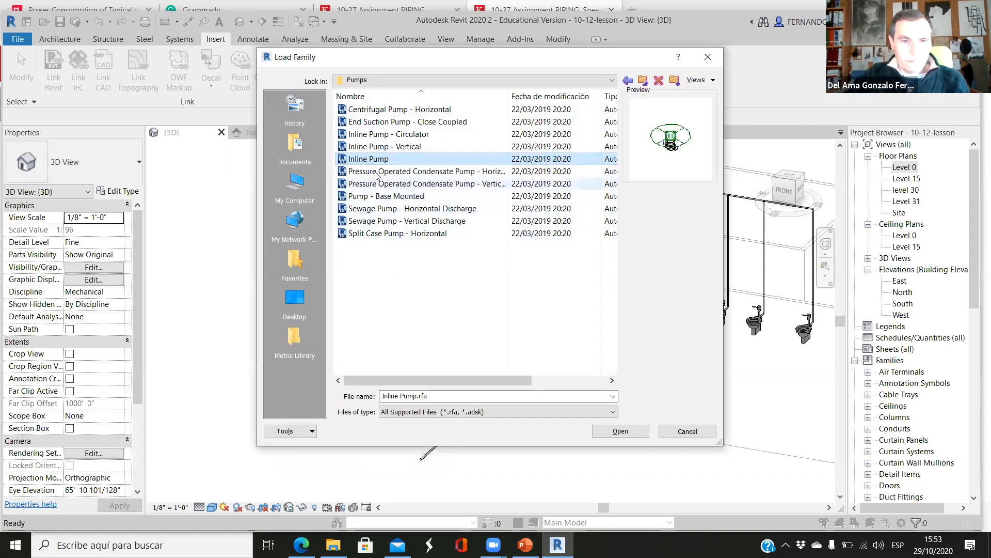
left_click(620, 430)
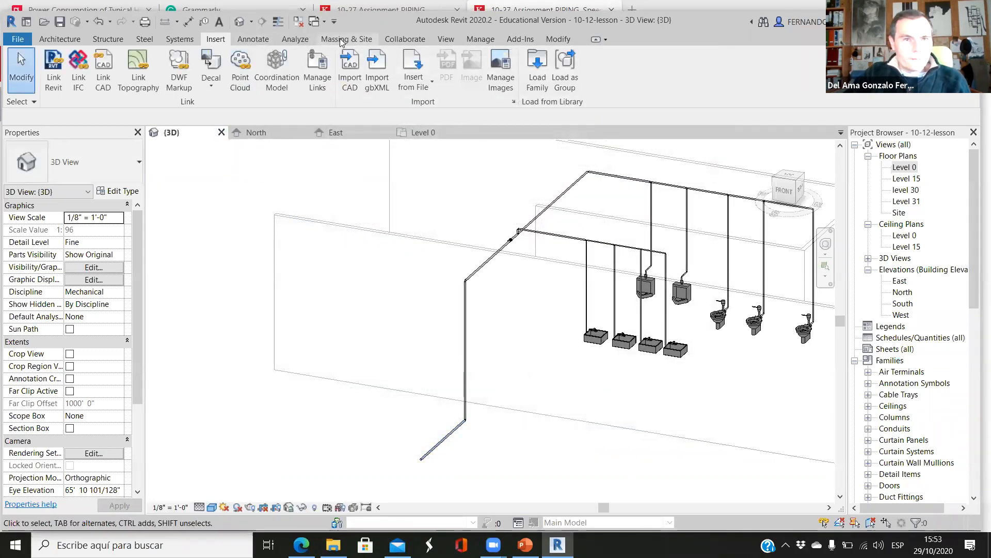
Try to place the Inline Pump 1.5" as mechanical equipment on the main pipe near its midpoint in the Level 0 plan
left_click(179, 40)
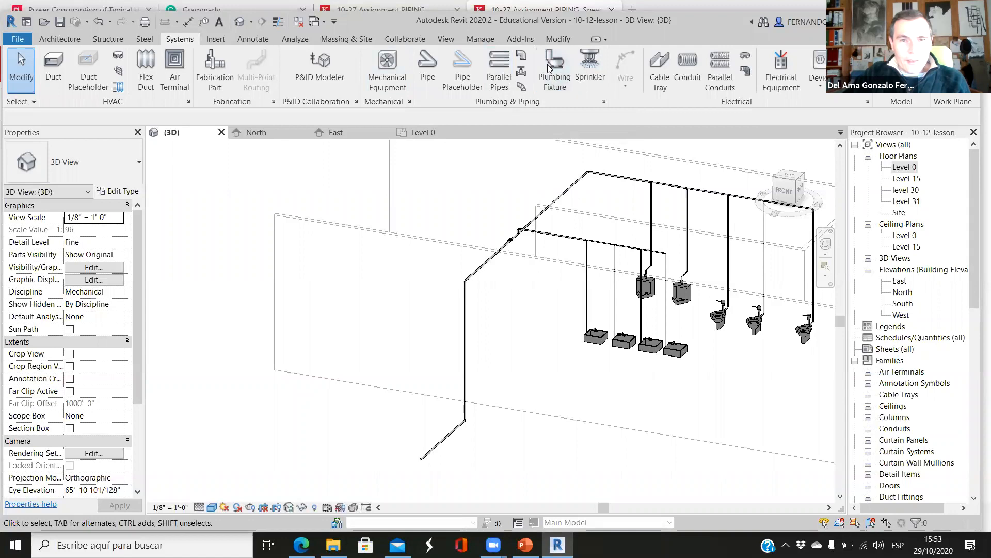
left_click(388, 65)
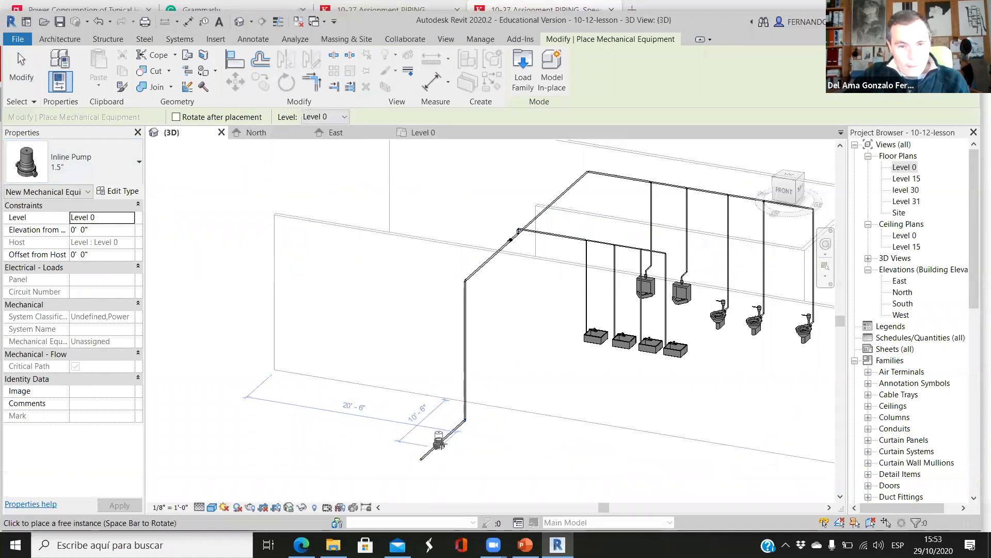
scroll(439, 445, "up", 5)
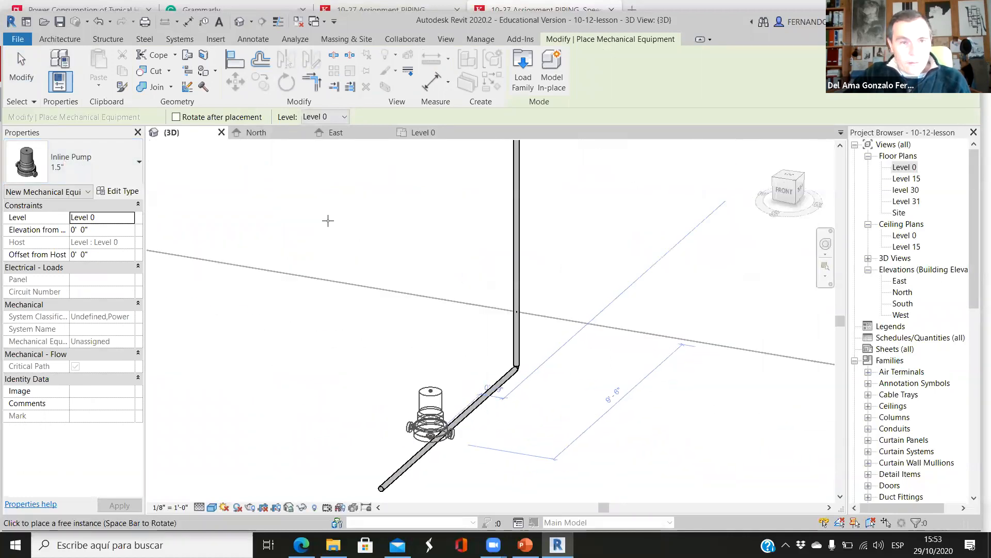
left_click(421, 133)
scroll(406, 279, "down", 6)
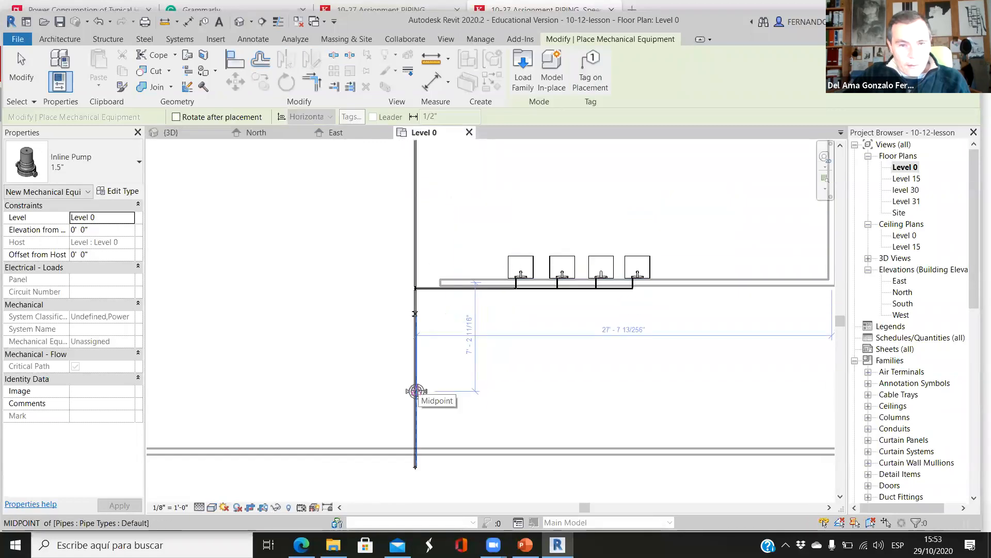
scroll(416, 391, "up", 5)
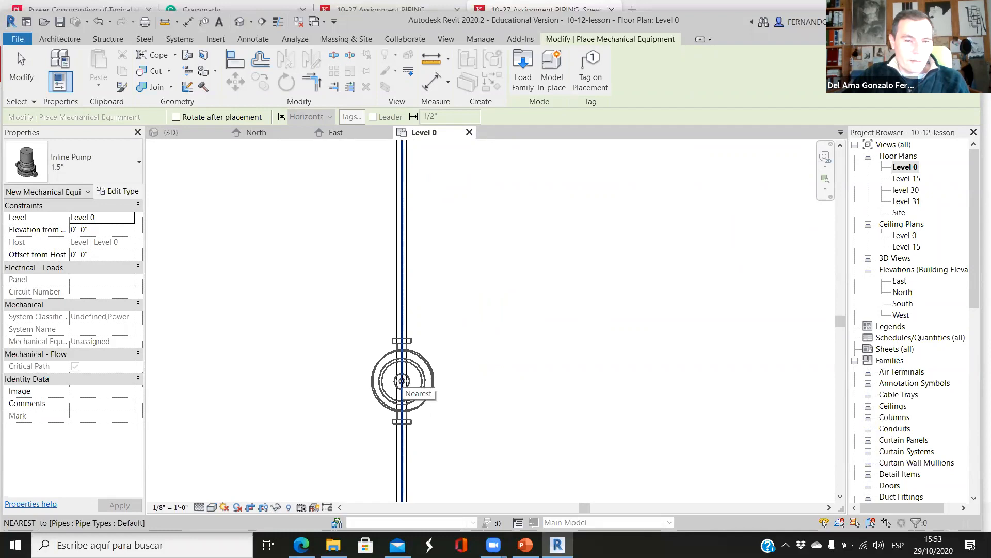
left_click(403, 349)
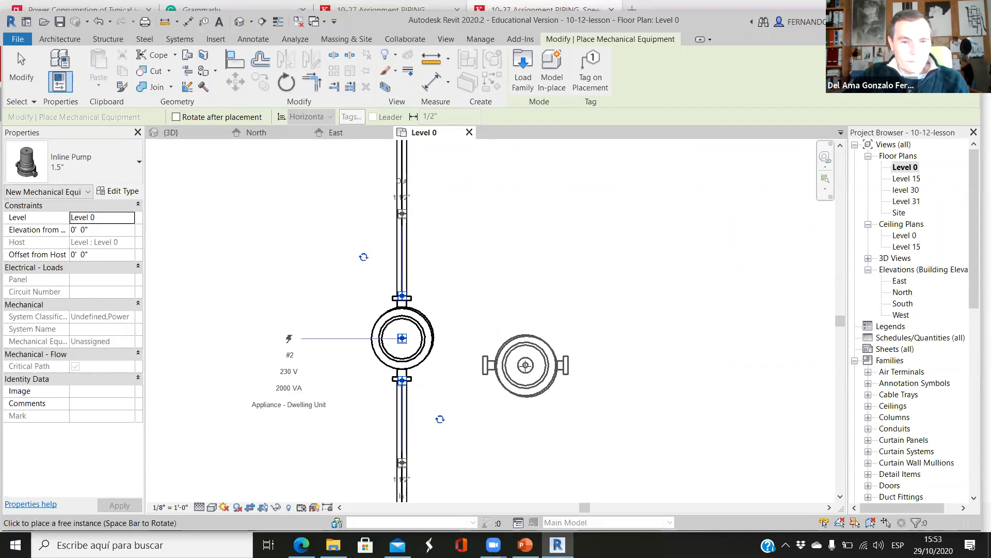
scroll(568, 372, "down", 1)
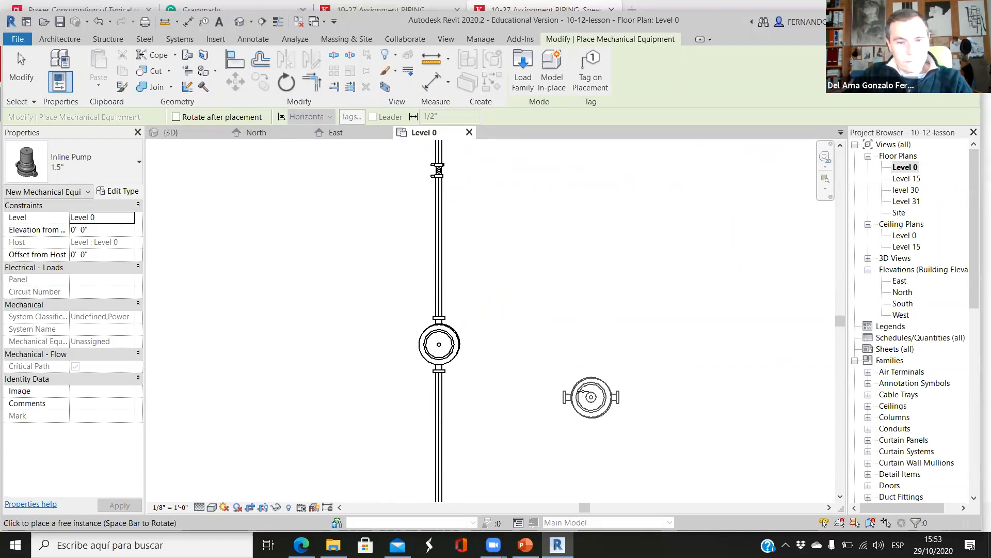
scroll(566, 372, "down", 3)
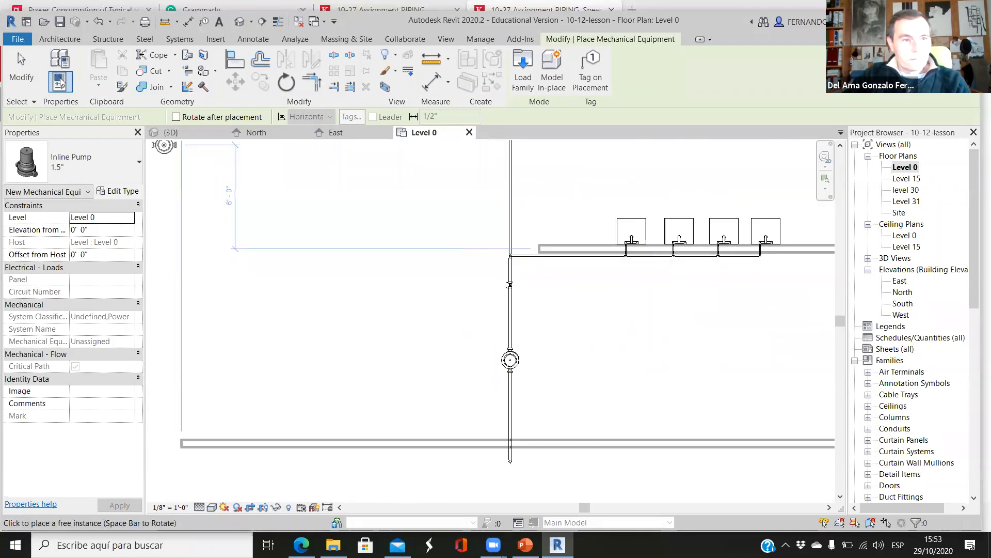
left_click(21, 70)
Check the pump's position on the main in the 3D view and undo its placement
middle_click_drag(545, 433, 493, 349)
scroll(504, 359, "down", 4)
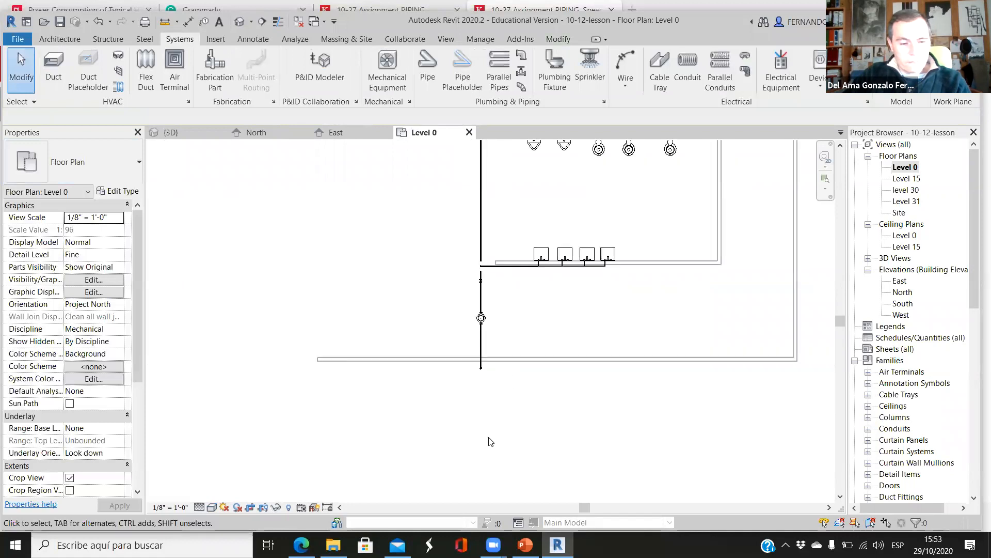
left_click(185, 134)
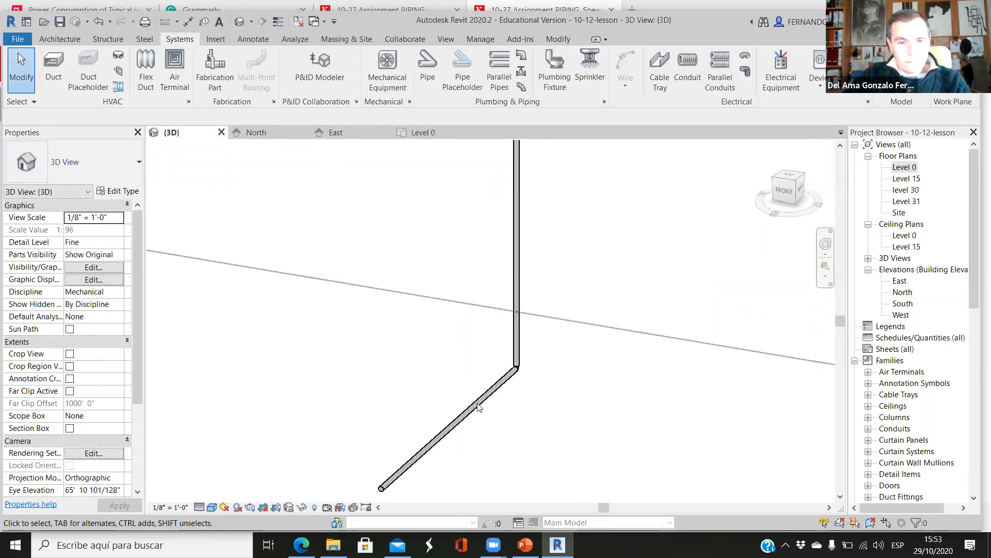
scroll(515, 413, "down", 5)
scroll(515, 289, "up", 4)
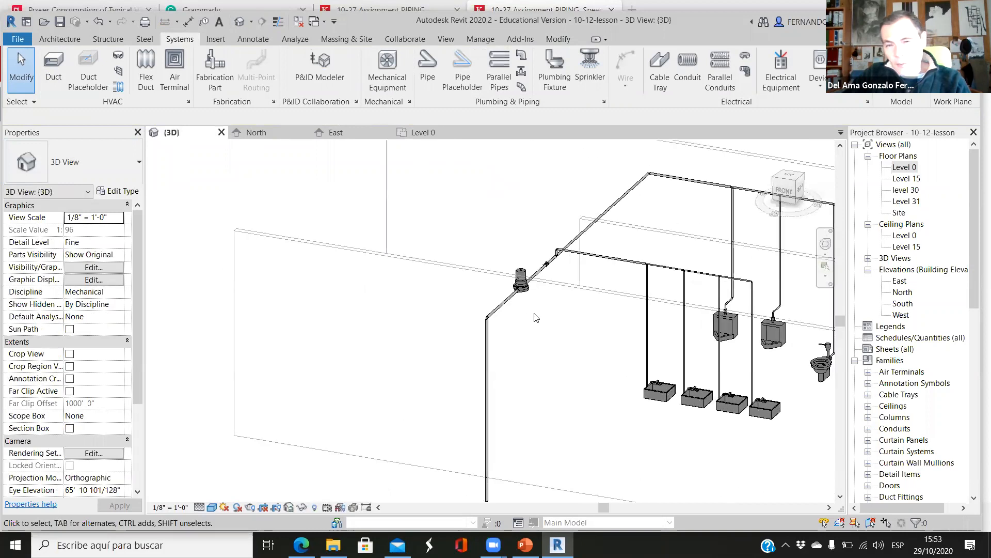
key("ctrl+z")
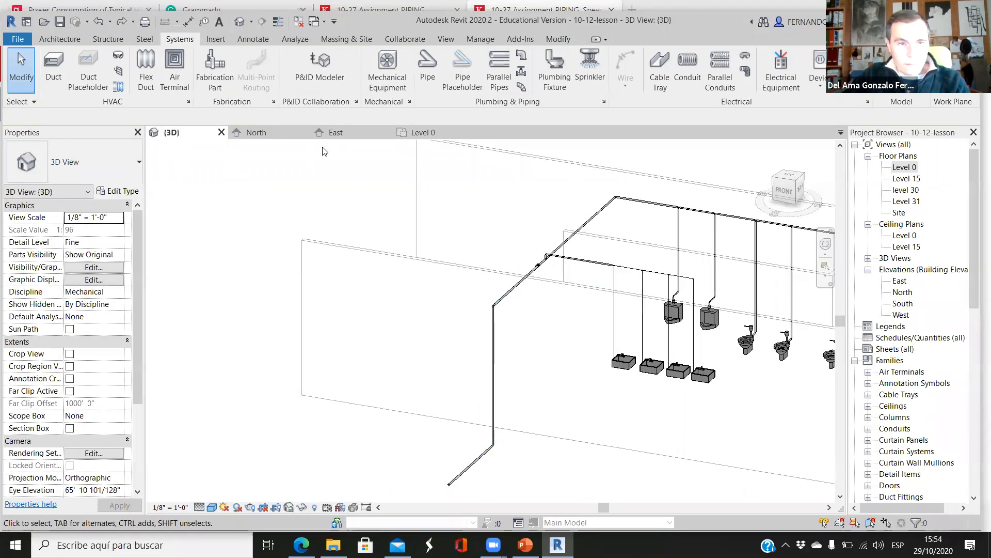
Extend the view range of the Level 0 floor plan downward to include the pipe segment below the level
left_click(419, 132)
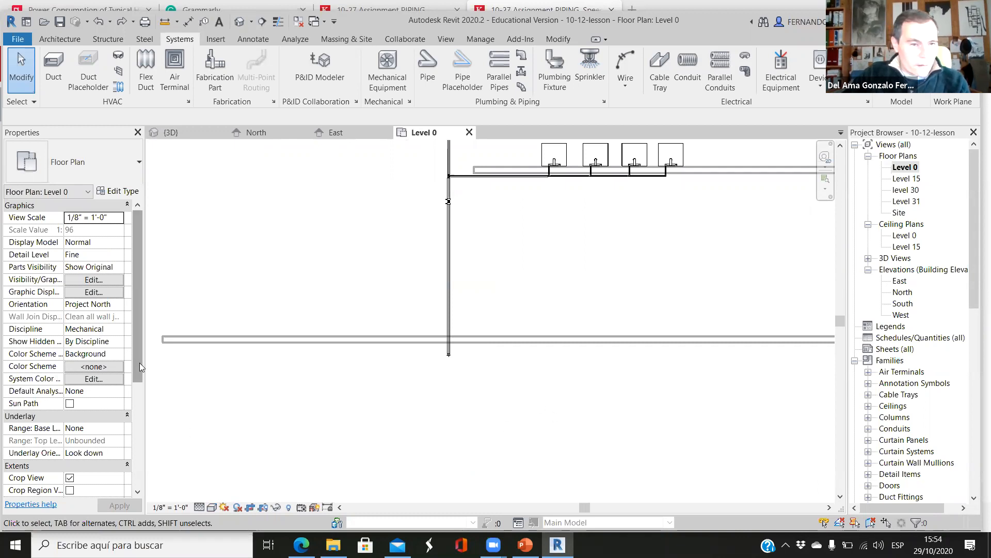
scroll(138, 431, "down", 4)
left_click(94, 368)
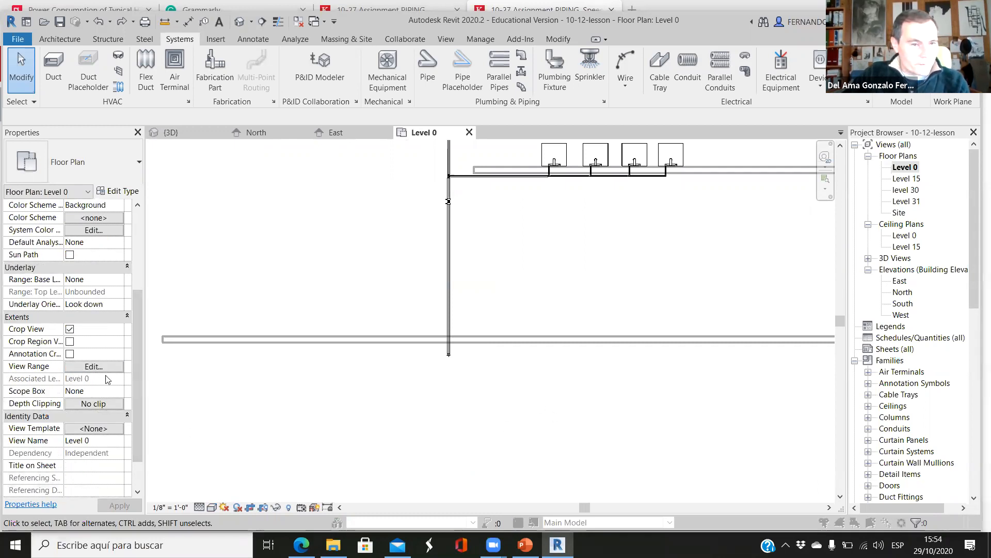
left_click(682, 297)
left_click(640, 328)
left_click(682, 258)
left_click(666, 280)
left_click(707, 343)
left_click(662, 344)
scroll(461, 358, "down", 3)
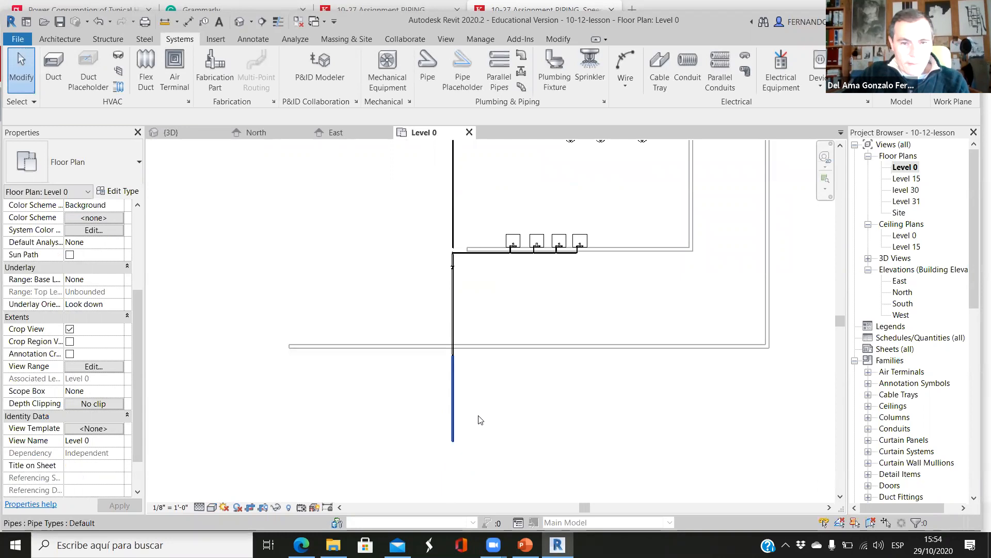
Place the Inline Pump 1.5" on the underground pipe segment, about 5'-10" outside the exterior wall, and finish placing equipment
left_click(453, 408)
left_click(538, 407)
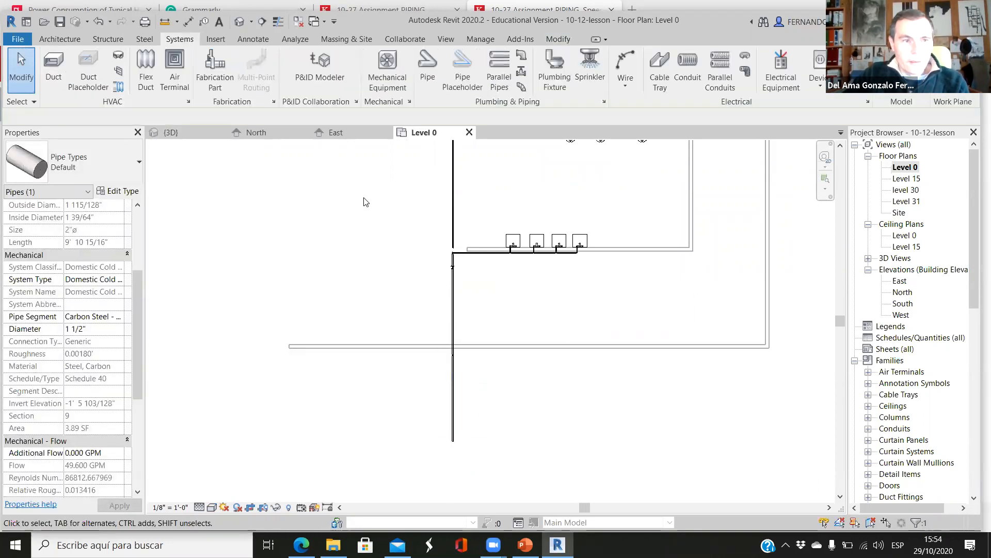
left_click(393, 69)
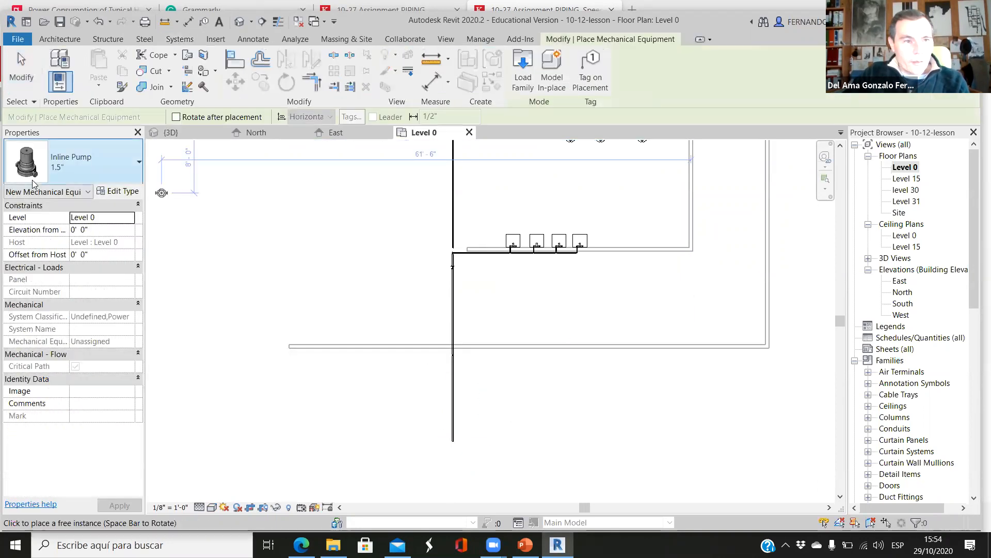
scroll(470, 422, "up", 2)
scroll(442, 394, "up", 3)
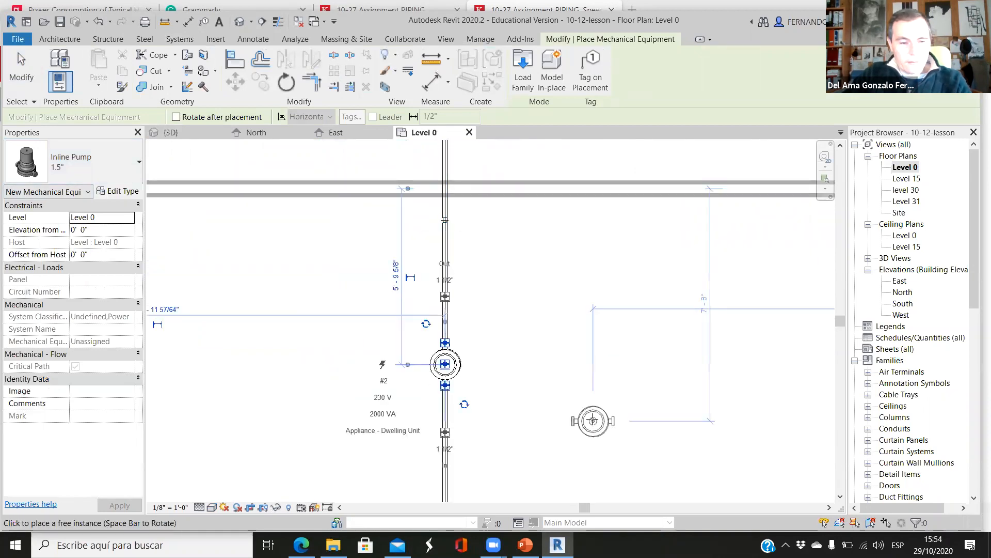
left_click(185, 132)
key("Escape")
key("Escape")
Examine in the 3D view how the inline pump sits on the underground pipe and connects to the vertical main and restroom fixtures
middle_click_drag(552, 427, 526, 492, "shift")
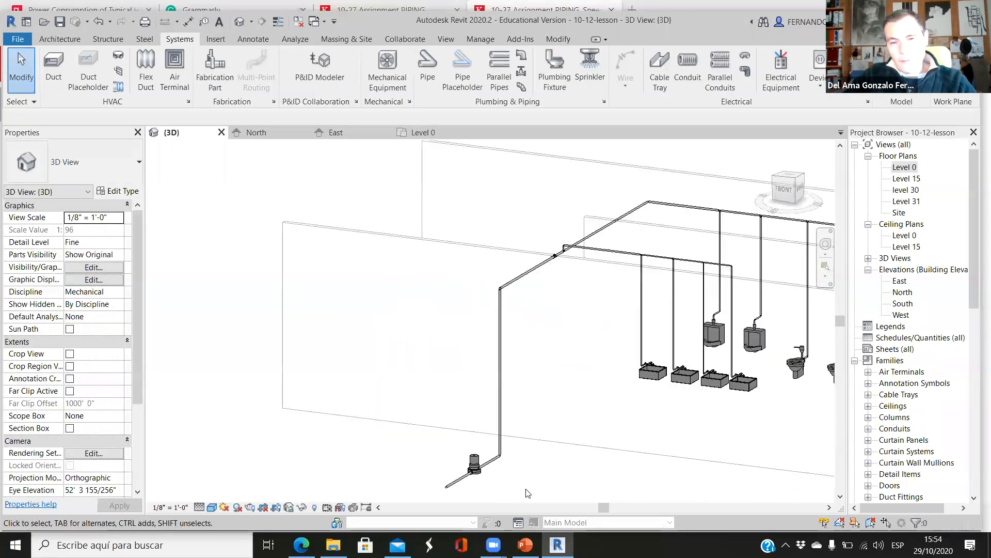
scroll(516, 490, "up", 4)
scroll(410, 339, "down", 3)
middle_click_drag(444, 442, 432, 386, "shift")
scroll(412, 322, "down", 1)
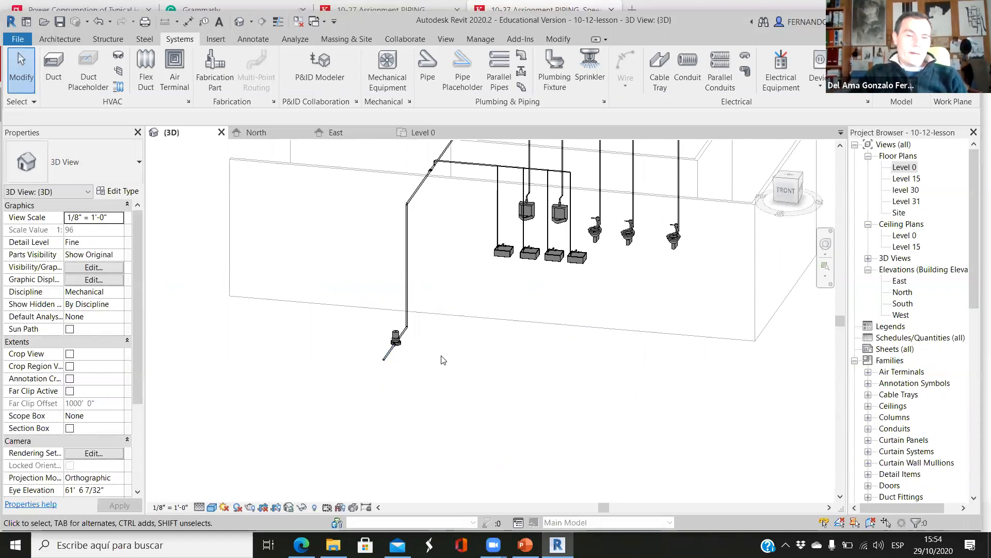
scroll(405, 336, "up", 5)
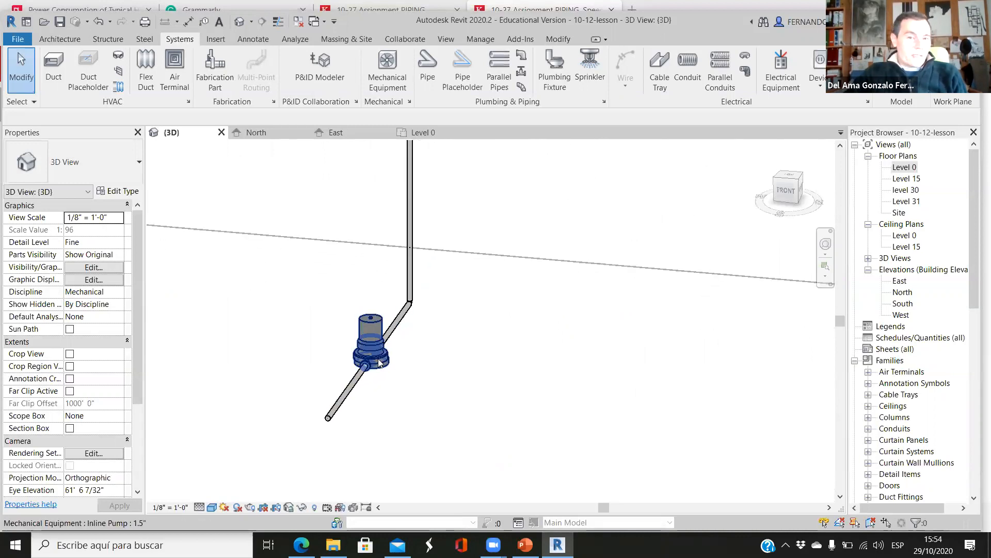
scroll(493, 366, "down", 6)
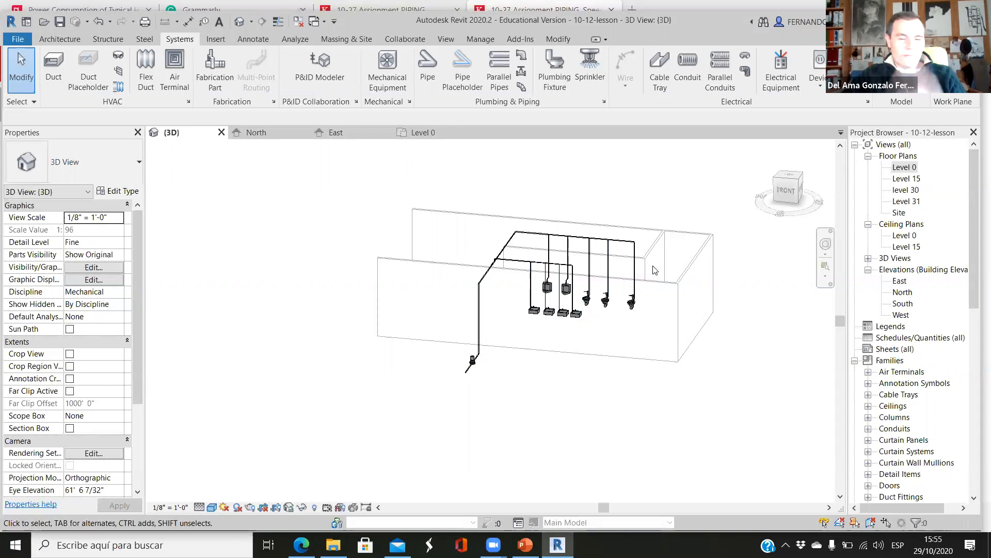
scroll(479, 342, "up", 3)
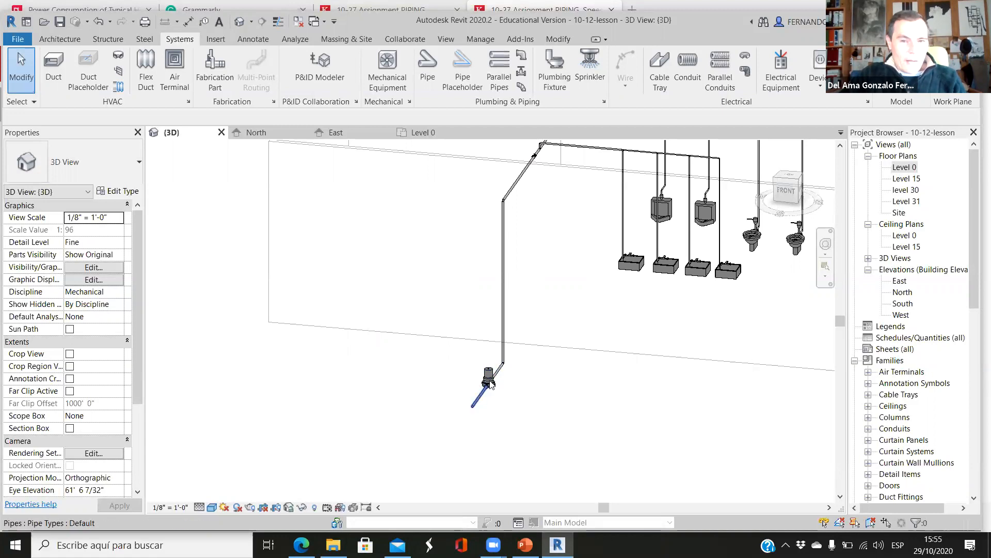
scroll(511, 198, "down", 2)
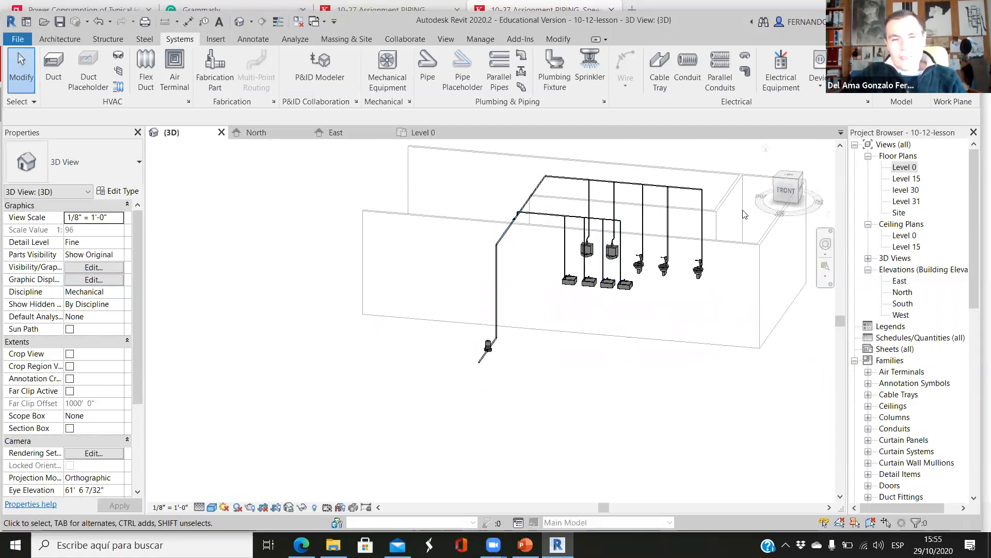
scroll(480, 351, "up", 6)
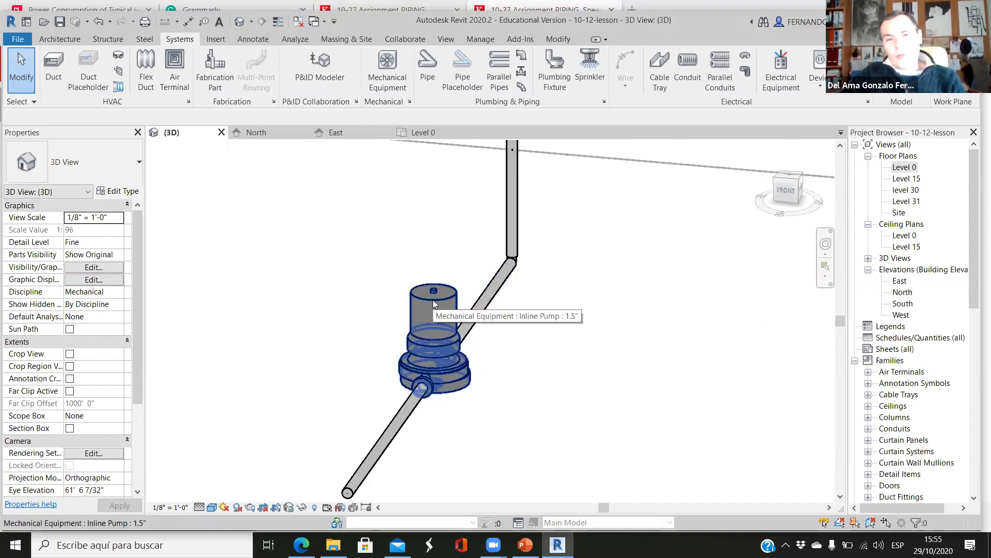
scroll(428, 302, "down", 5)
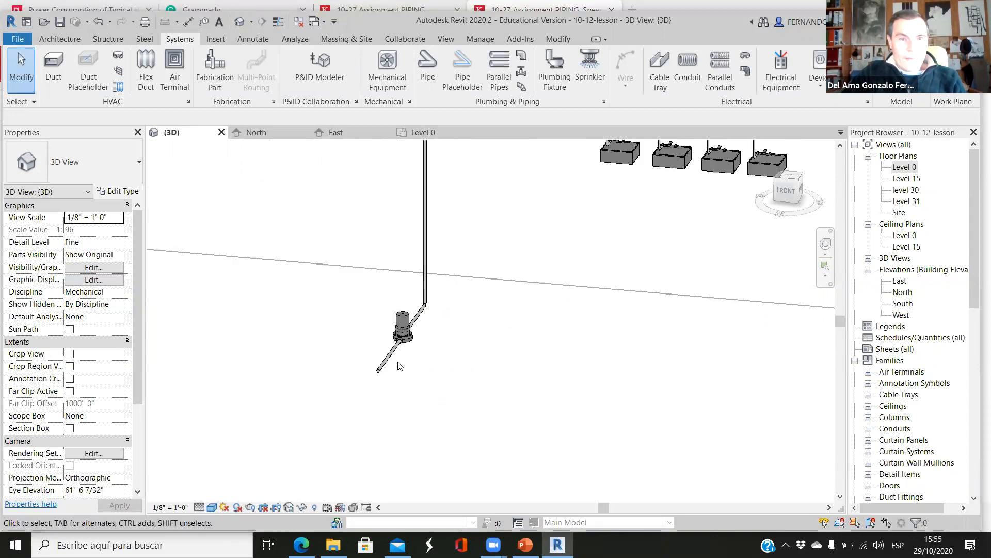
scroll(417, 324, "down", 2)
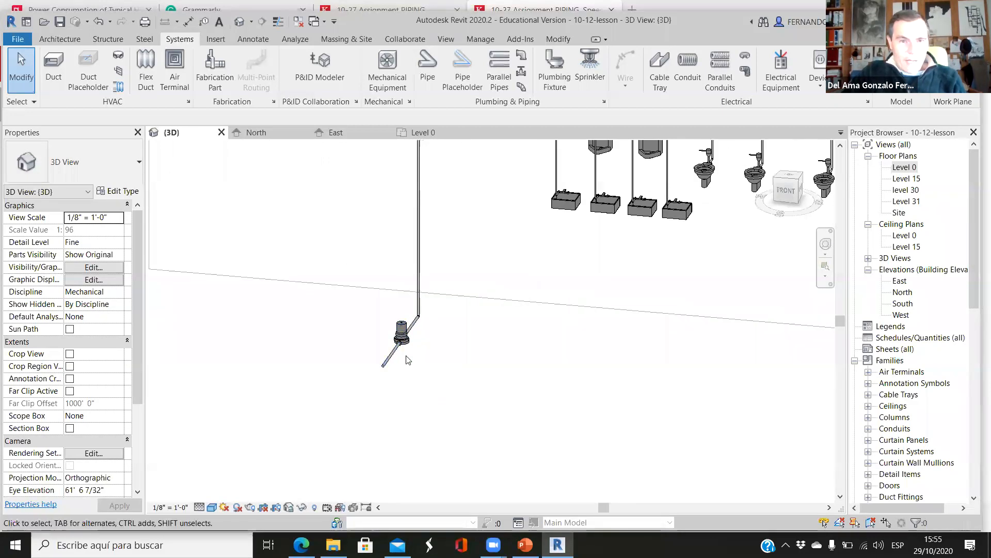
scroll(427, 373, "down", 3)
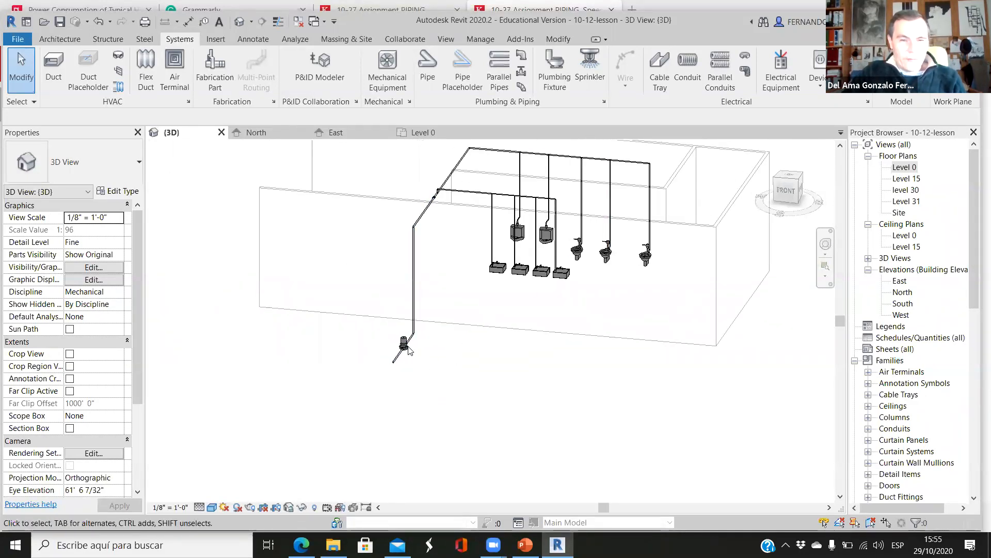
scroll(399, 346, "up", 2)
scroll(405, 354, "down", 2)
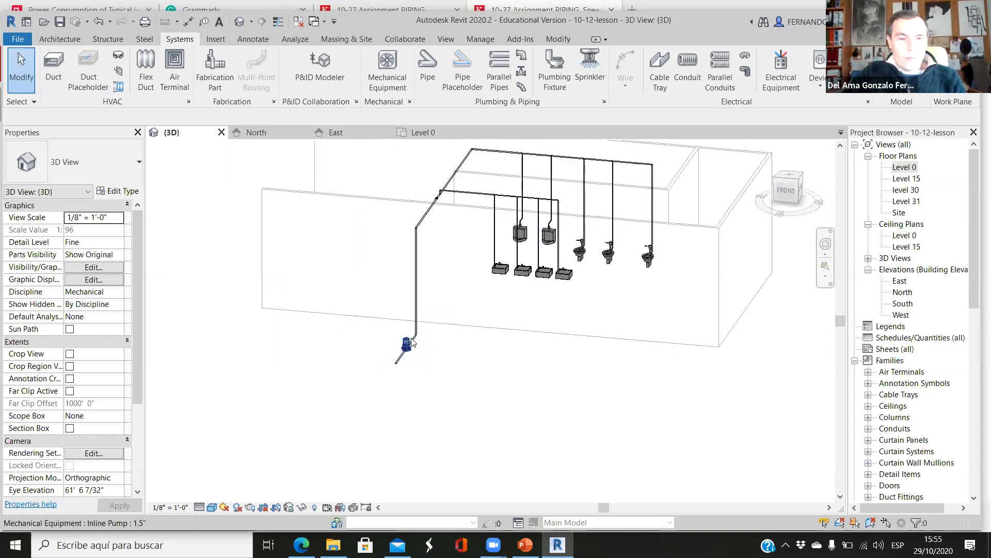
scroll(414, 346, "up", 2)
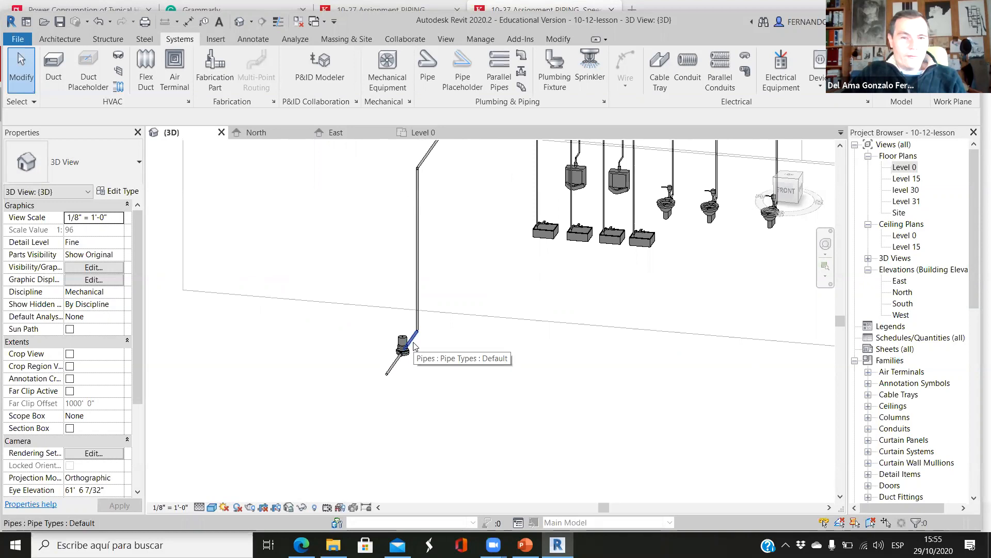
scroll(413, 347, "up", 1)
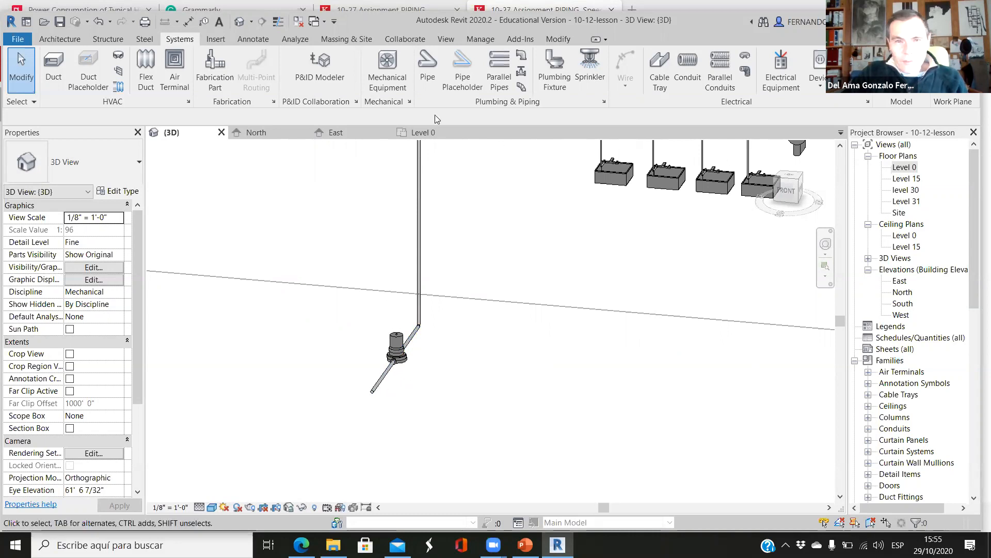
Examine in the 3D view the circuit setter on the main near the wall and the run down to the underground pump
scroll(422, 388, "down", 5)
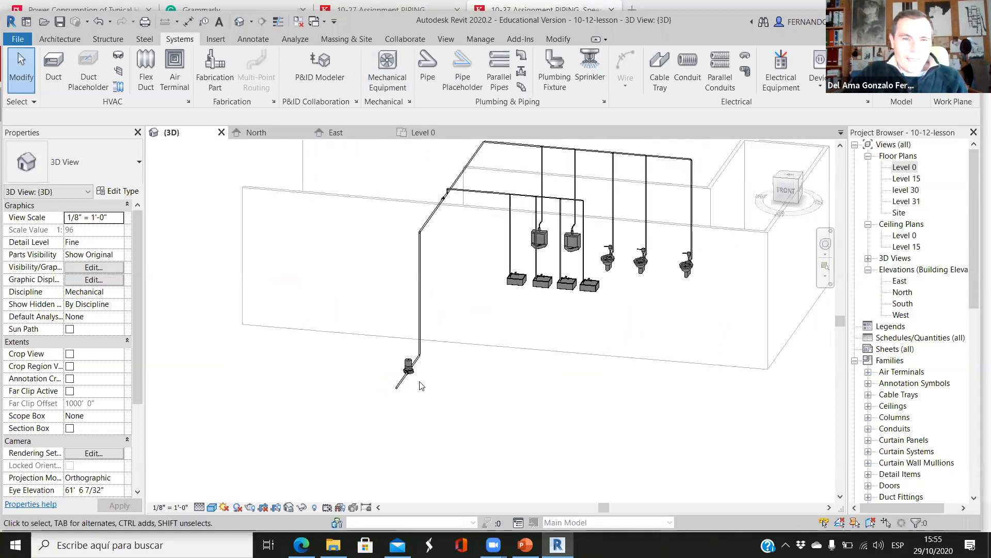
scroll(442, 236, "up", 8)
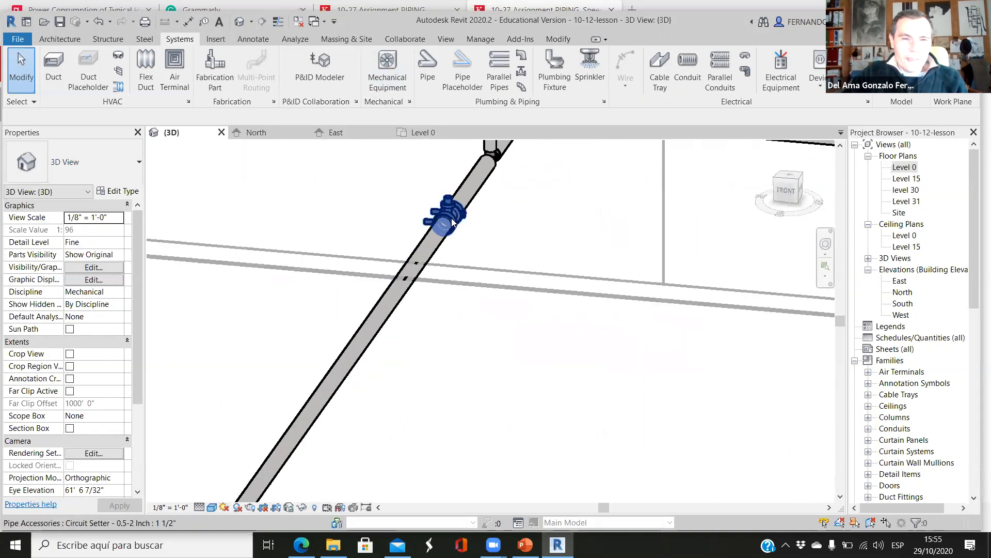
scroll(442, 231, "down", 4)
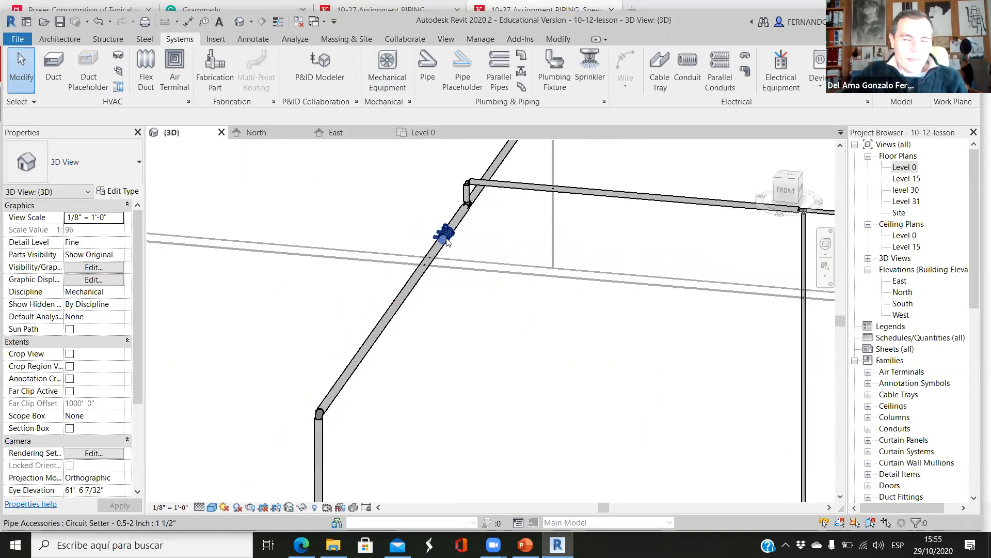
scroll(448, 241, "down", 3)
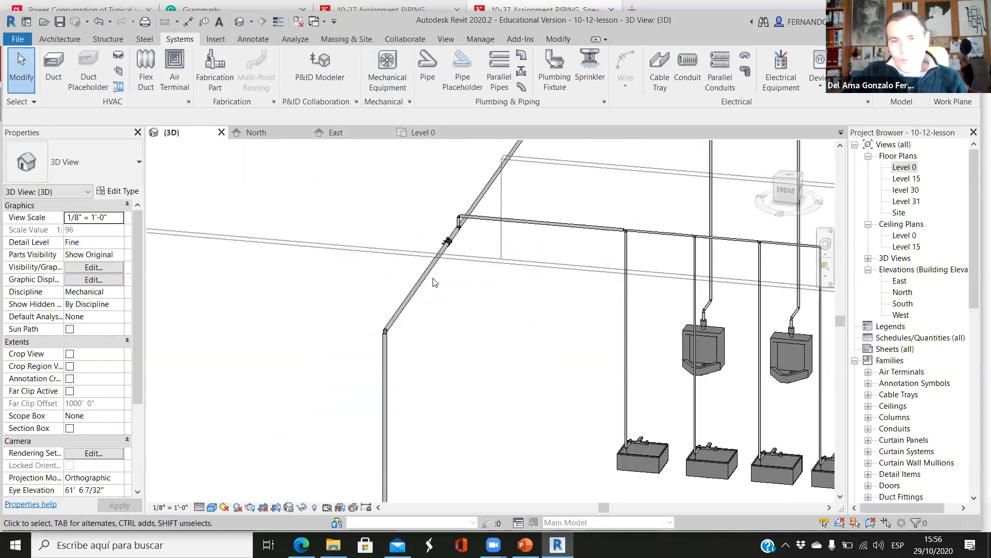
scroll(433, 282, "down", 2)
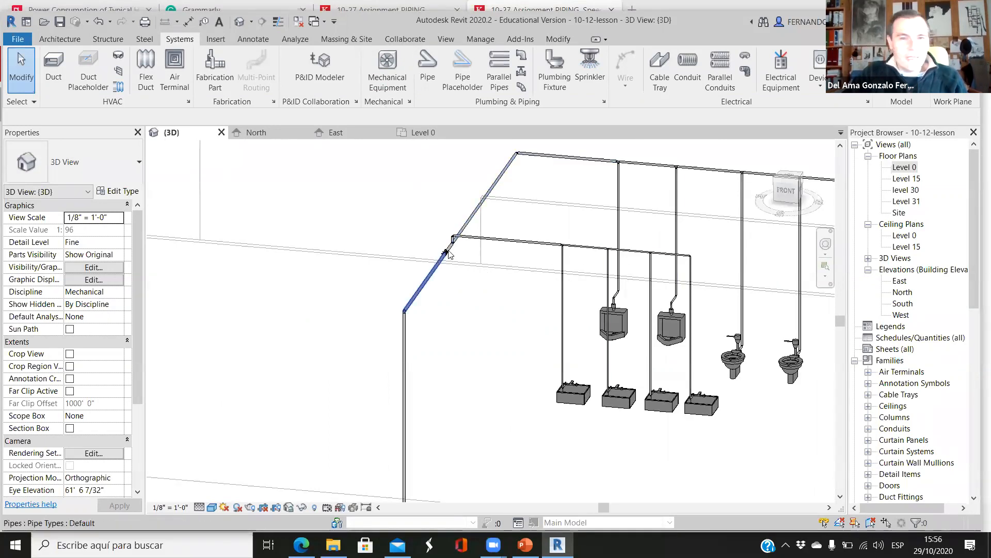
scroll(446, 253, "up", 5)
scroll(447, 261, "up", 2)
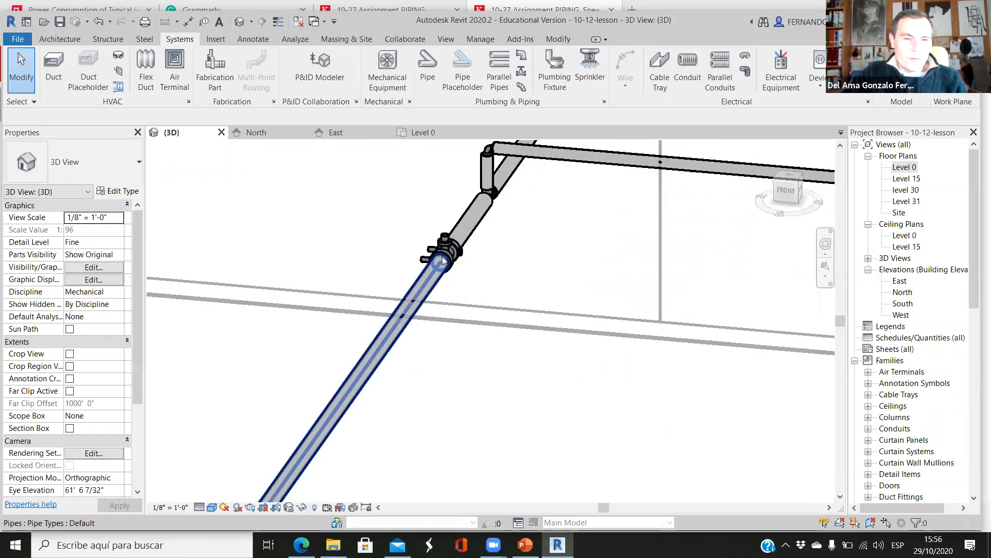
scroll(442, 258, "down", 5)
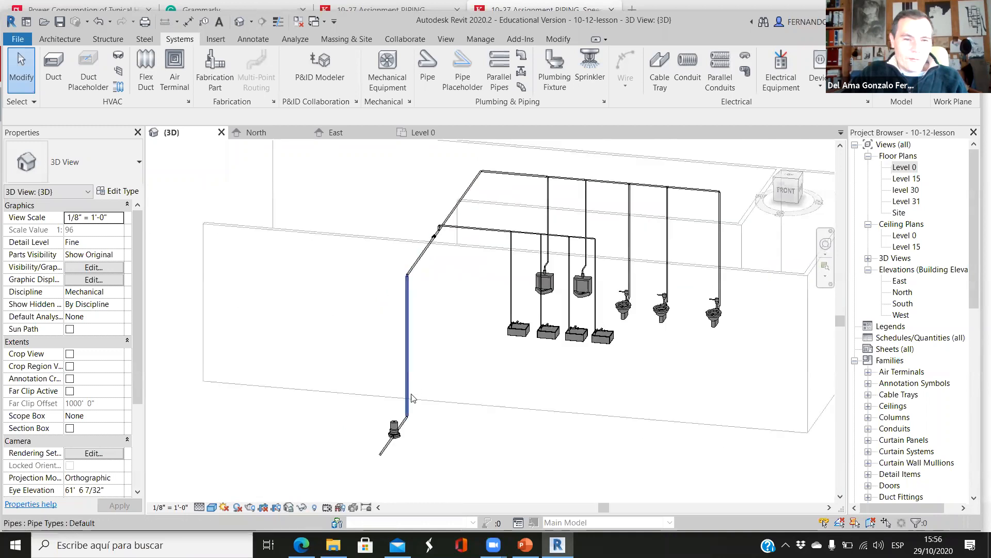
scroll(405, 428, "up", 3)
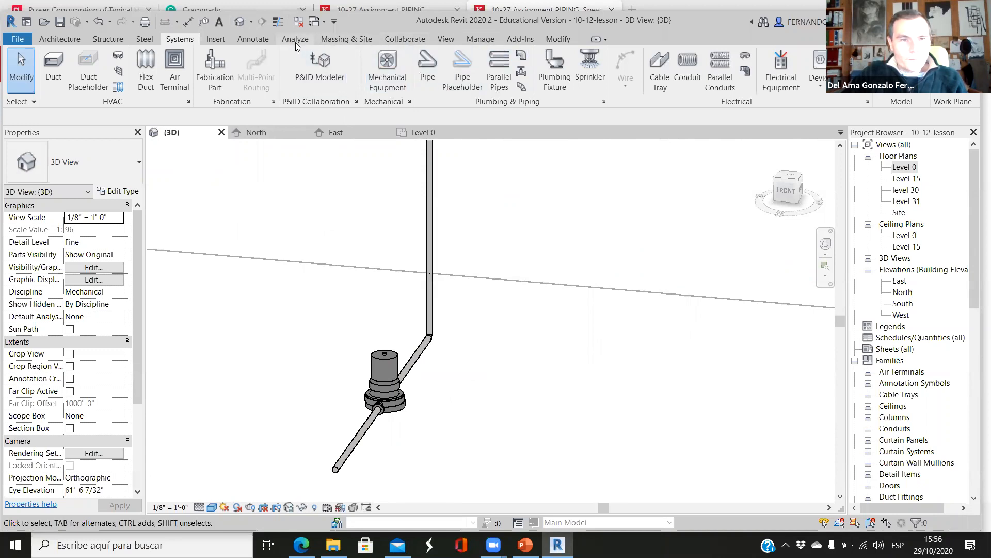
Load the family Butterfly Valve - 2-12 Inch from the US Imperial library's Pipe > Valves > Butterfly Valves folder
left_click(216, 39)
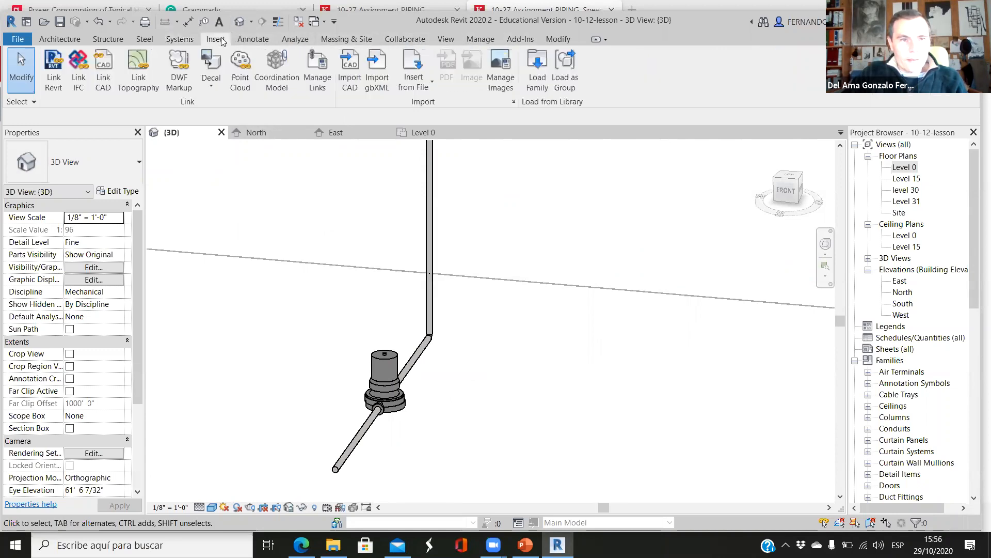
left_click(537, 67)
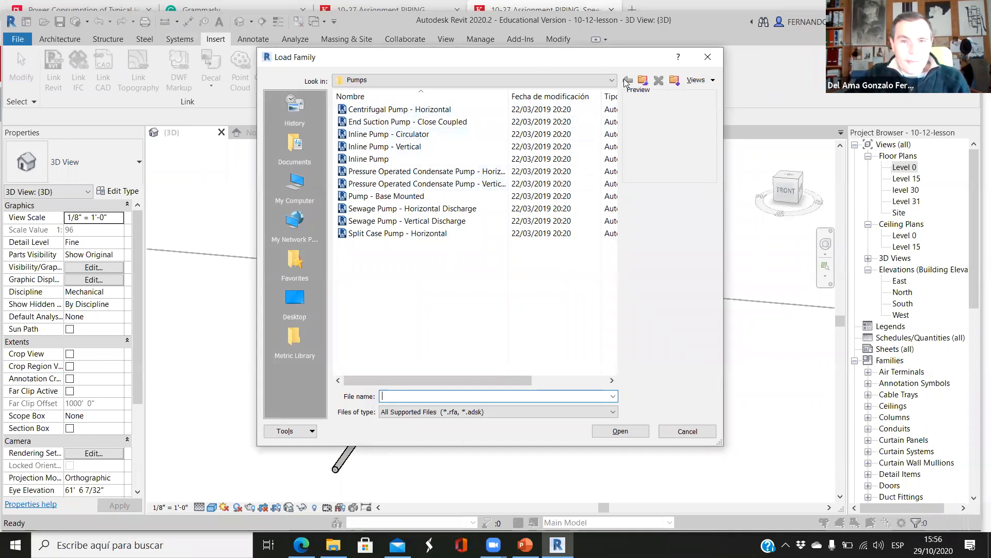
left_click(645, 81)
left_click(645, 81)
left_click(645, 82)
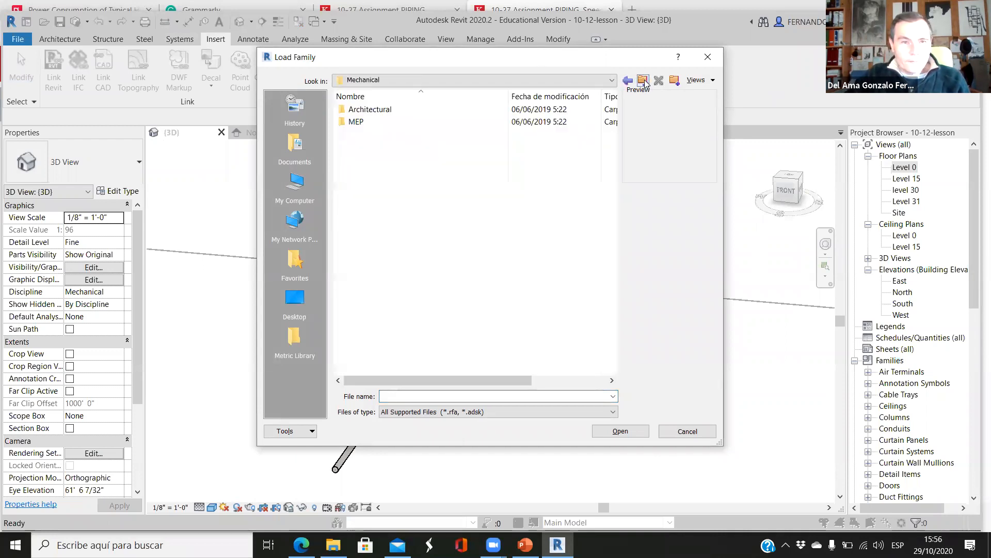
left_click(645, 81)
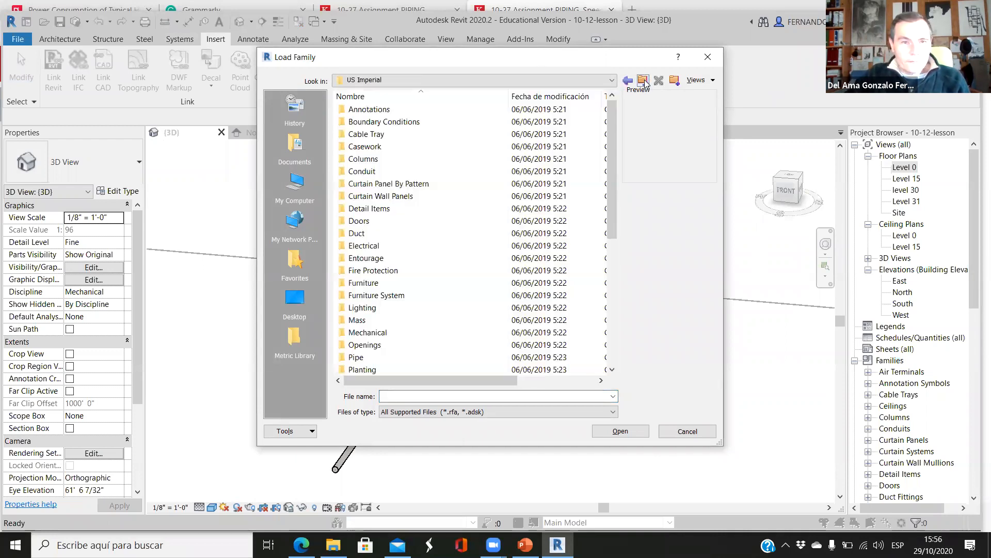
double_click(368, 356)
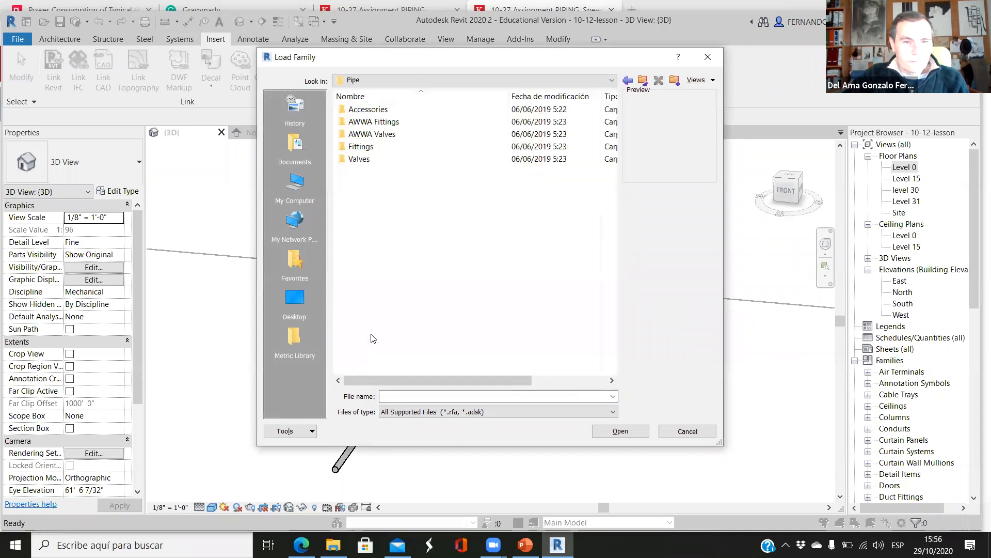
double_click(366, 159)
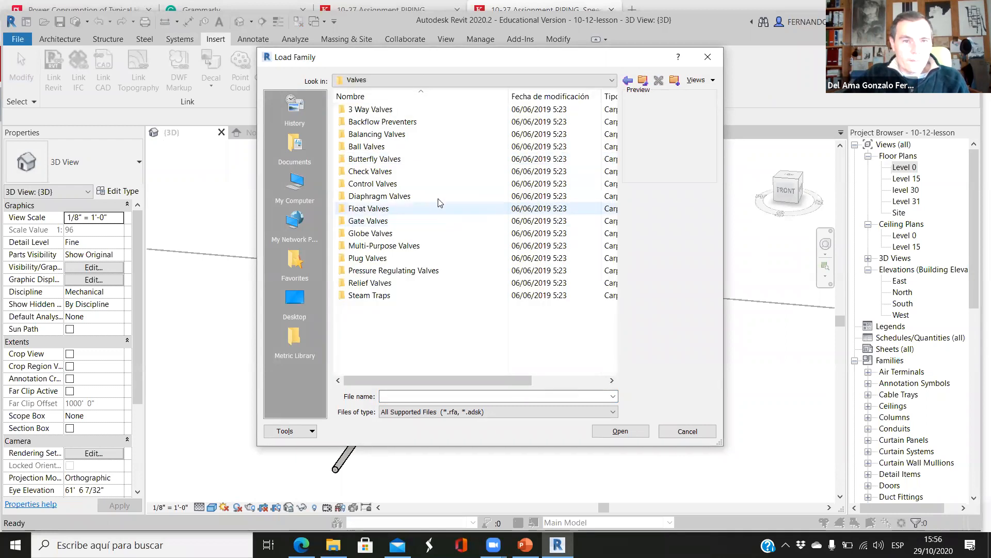
double_click(385, 160)
left_click(382, 109)
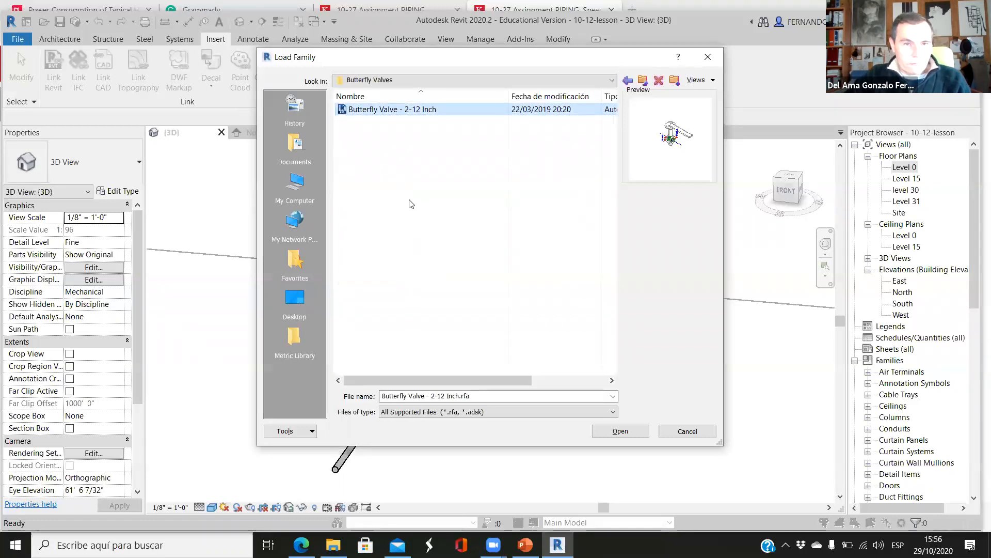
left_click(620, 431)
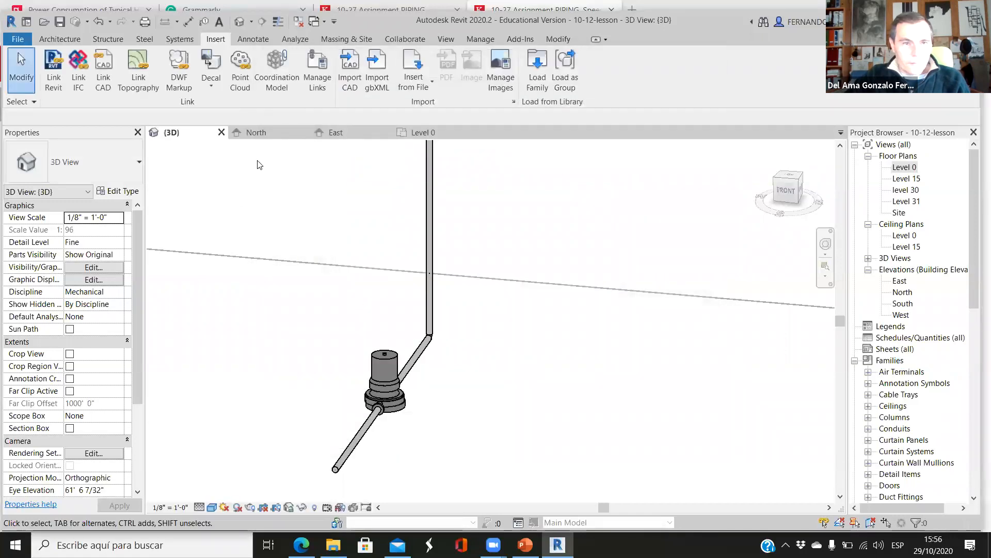
Place a 2" butterfly valve on the underground pipe on each side of the inline pump in the Level 0 floor plan
left_click(415, 133)
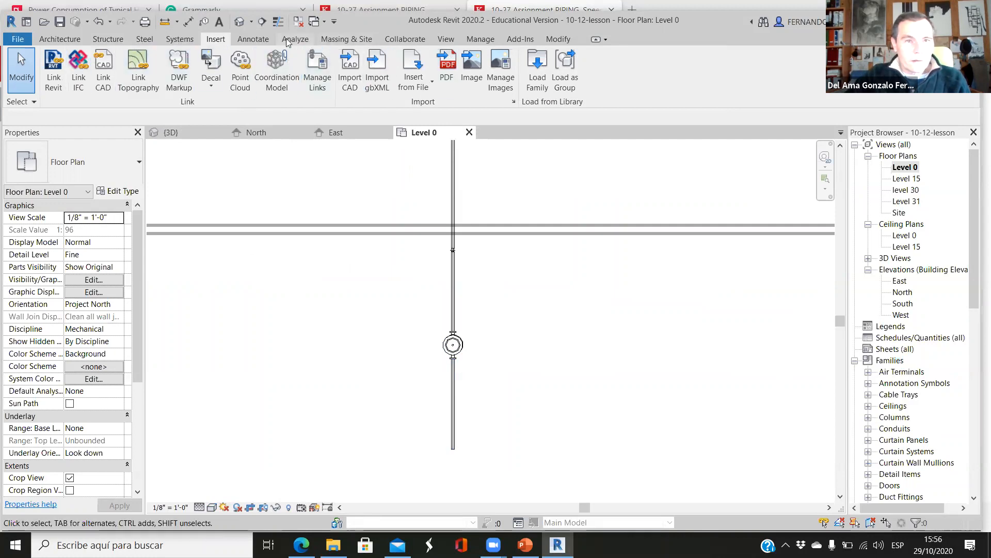
left_click(172, 39)
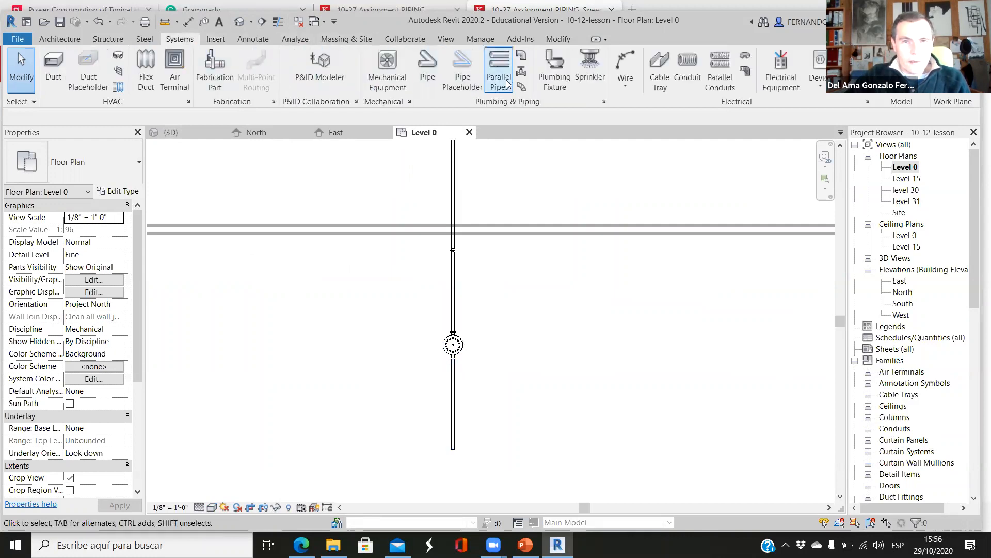
left_click(521, 72)
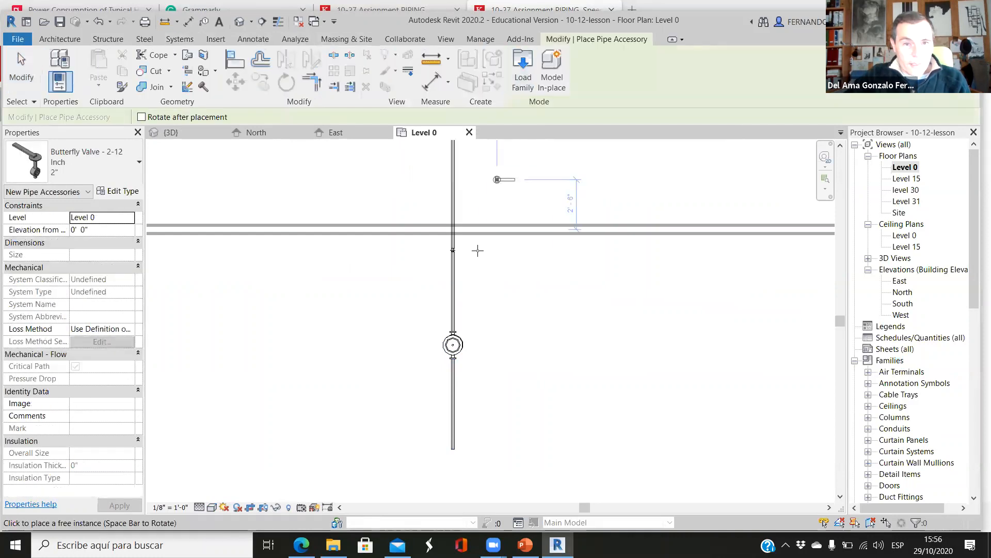
scroll(462, 321, "up", 2)
scroll(461, 319, "up", 2)
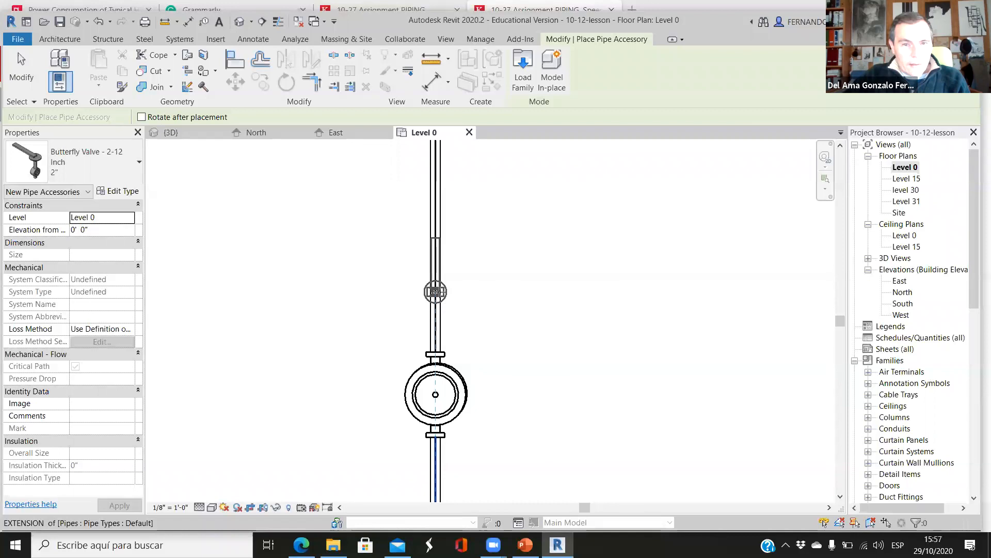
left_click(503, 286)
scroll(504, 281, "down", 2)
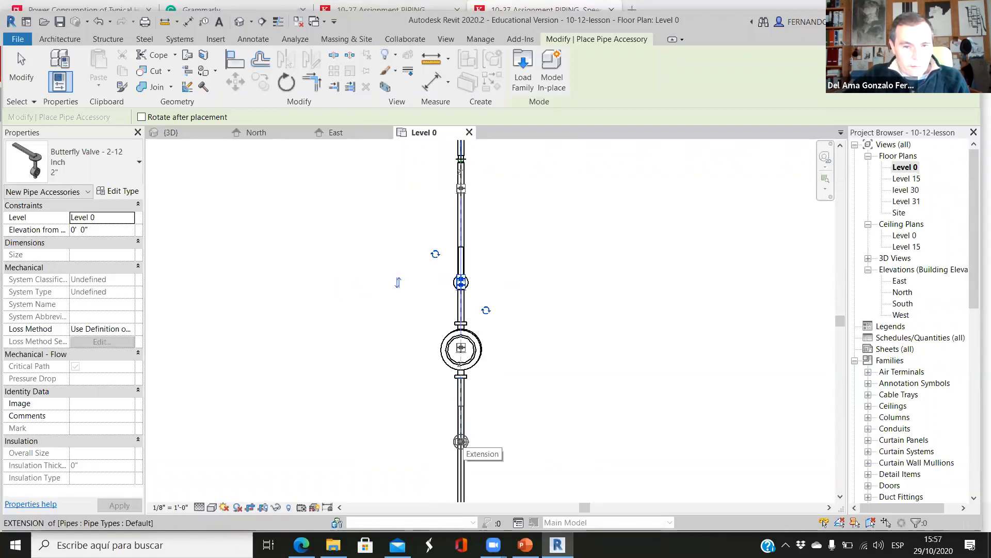
left_click(461, 441)
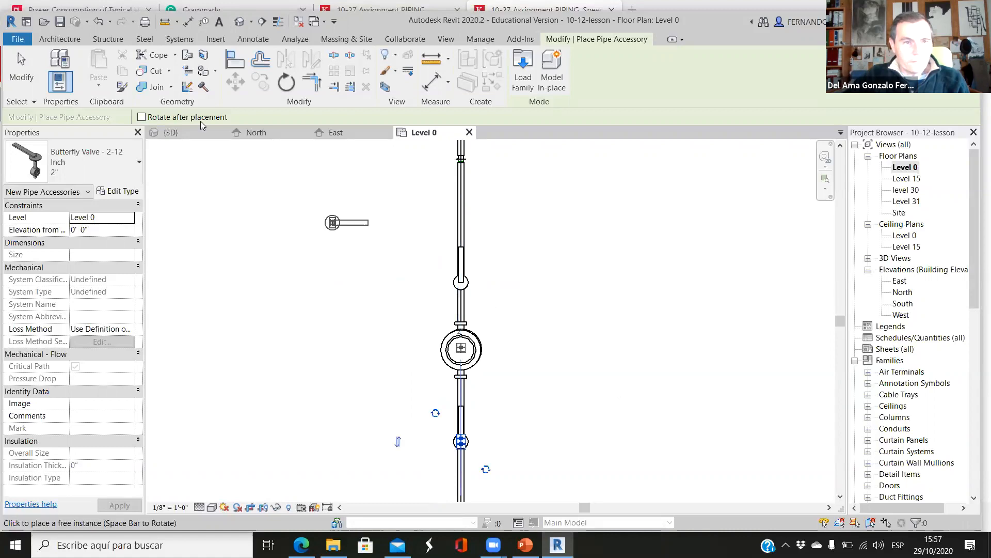
Finish placing accessories and examine in the 3D view how the two butterfly valves sit around the pump
left_click(183, 132)
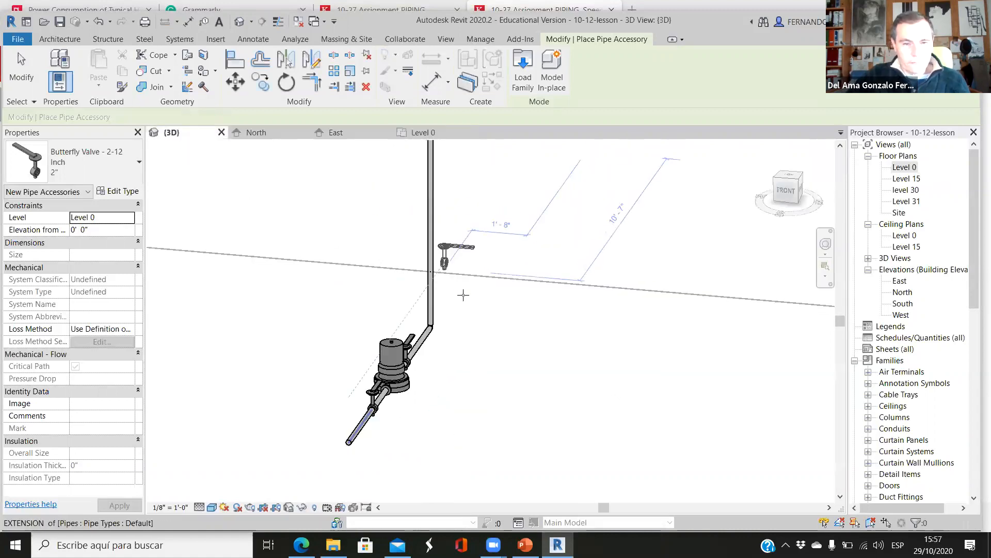
key("Escape")
scroll(469, 345, "down", 1)
middle_click_drag(480, 383, 451, 430, "shift")
scroll(453, 433, "up", 5)
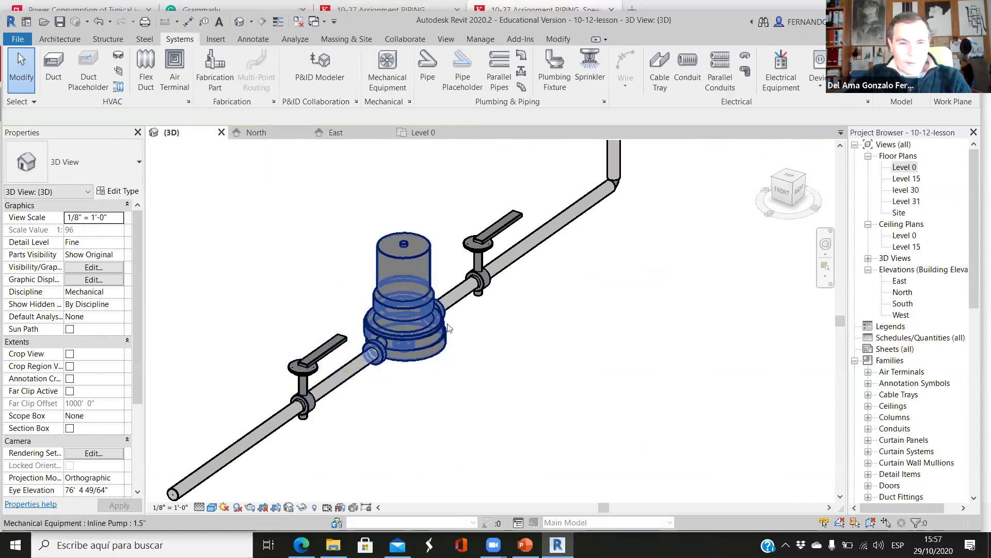
scroll(489, 295, "down", 2)
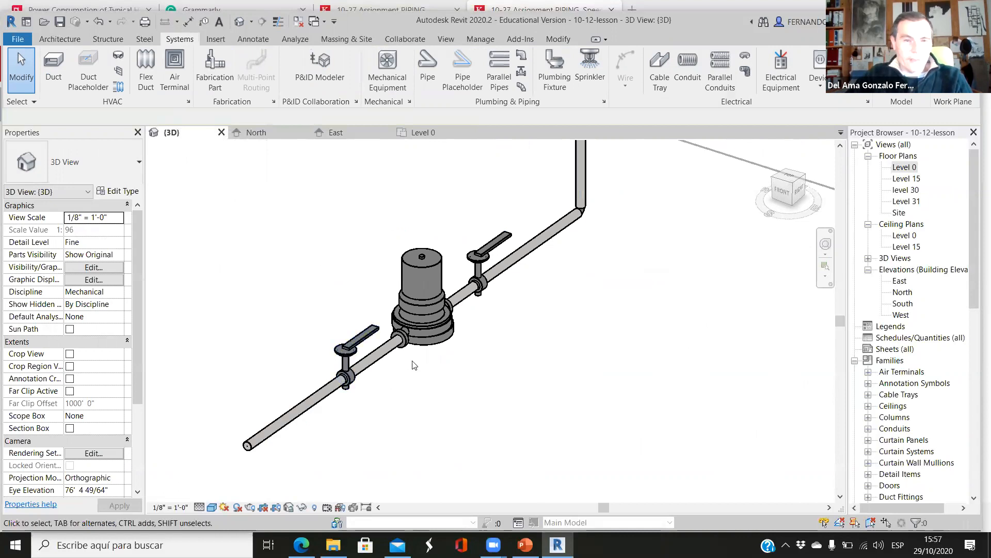
scroll(386, 312, "down", 2)
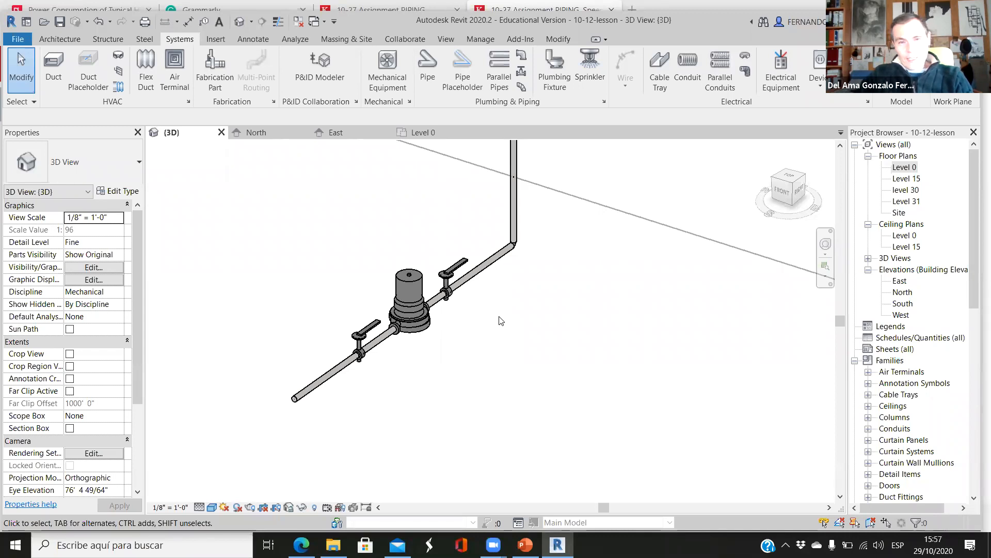
Copy the underground pump with its two valves and connected pipes about 2'-0" east of the main in the Level 0 floor plan
left_click_drag(509, 382, 354, 282)
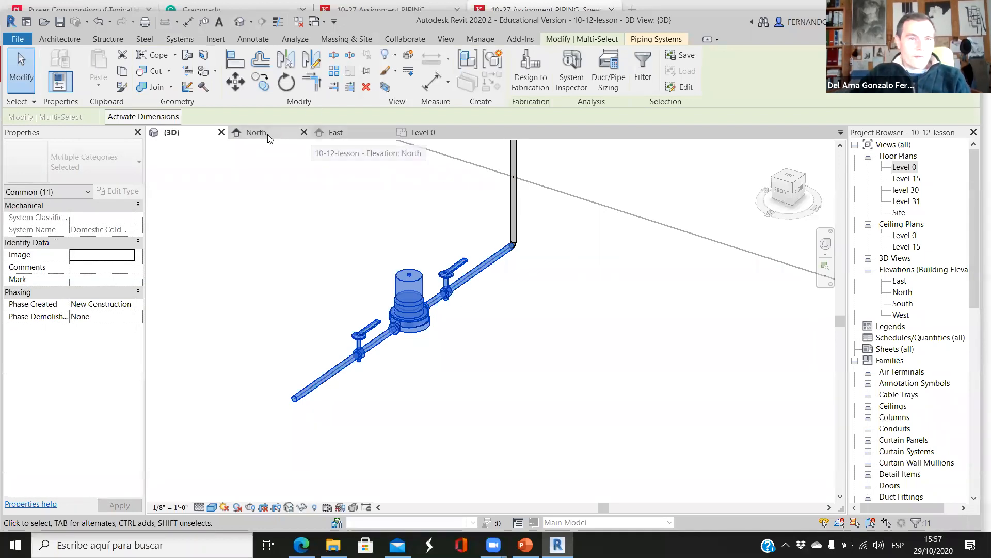
left_click(421, 133)
scroll(437, 345, "down", 3)
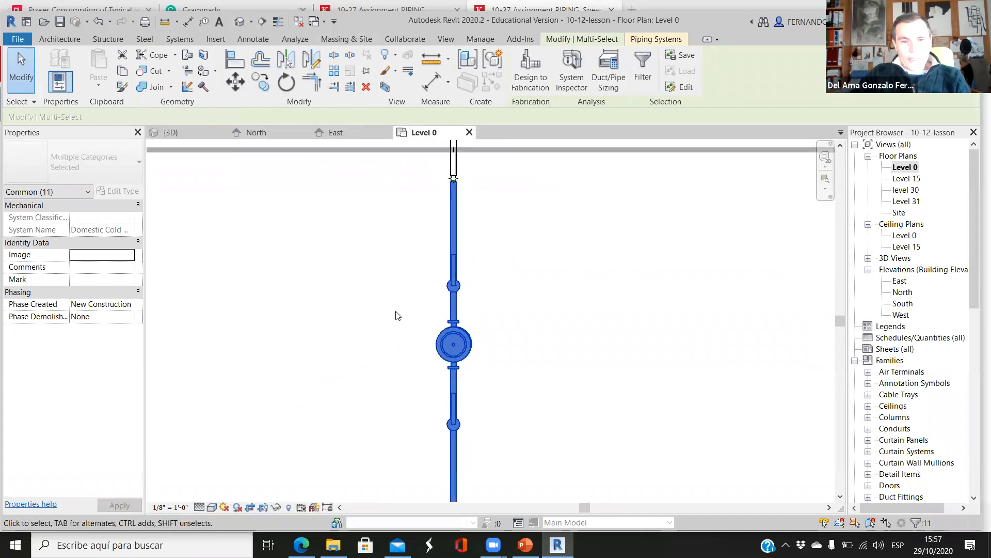
left_click(235, 81)
left_click(388, 356)
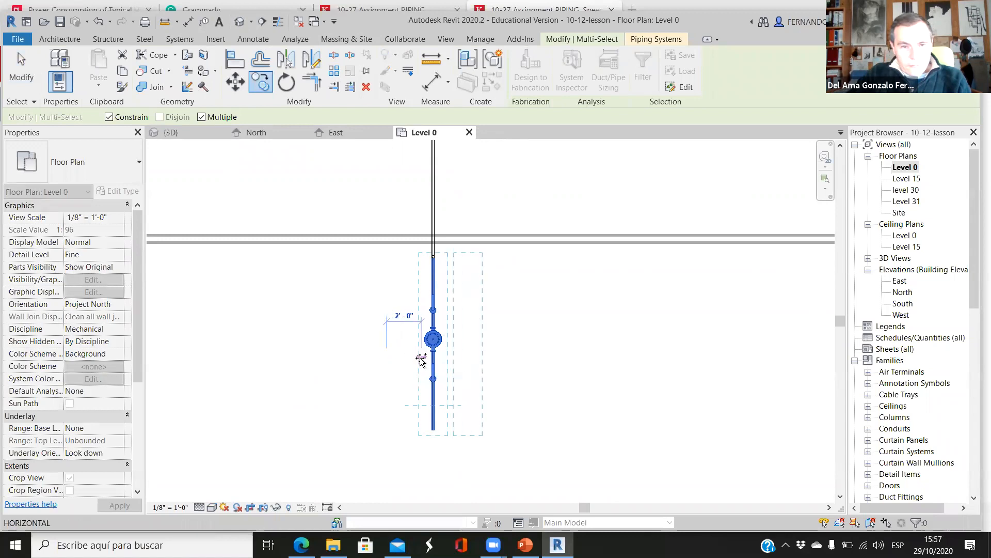
left_click(420, 360)
key("Escape")
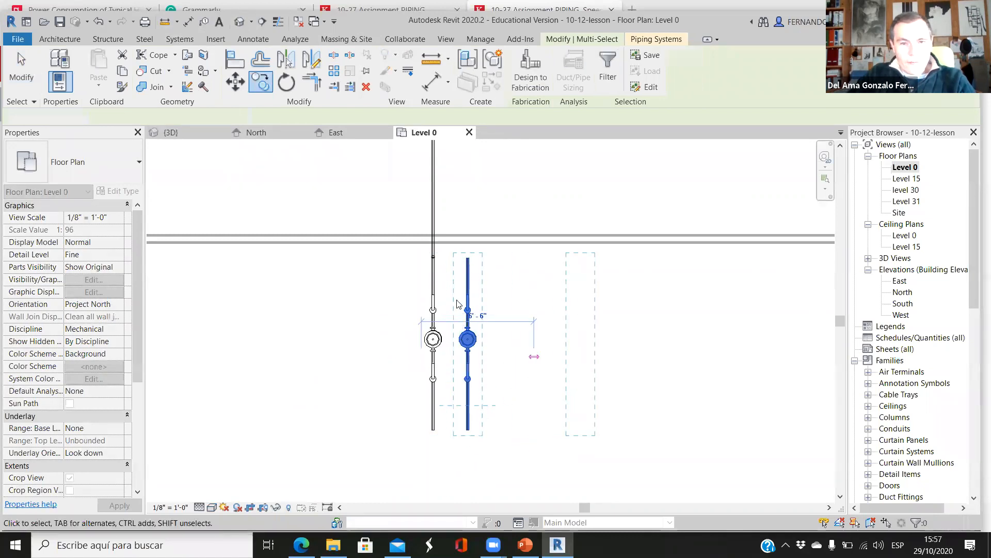
key("Escape")
Shorten the copied assembly's end pipe nearest the wall to about 1'-11"
scroll(464, 269, "up", 2)
left_click(476, 286)
scroll(491, 247, "up", 1)
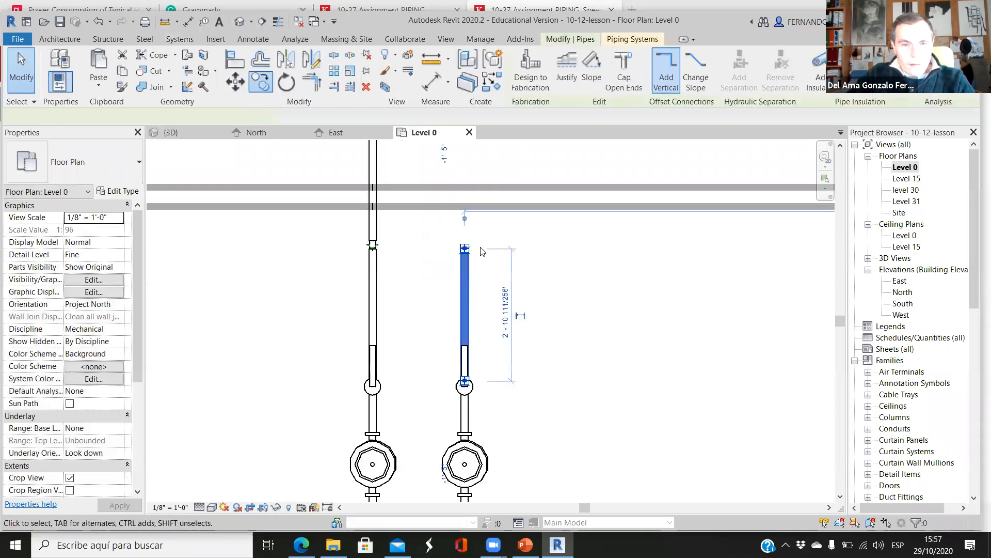
left_click(466, 254)
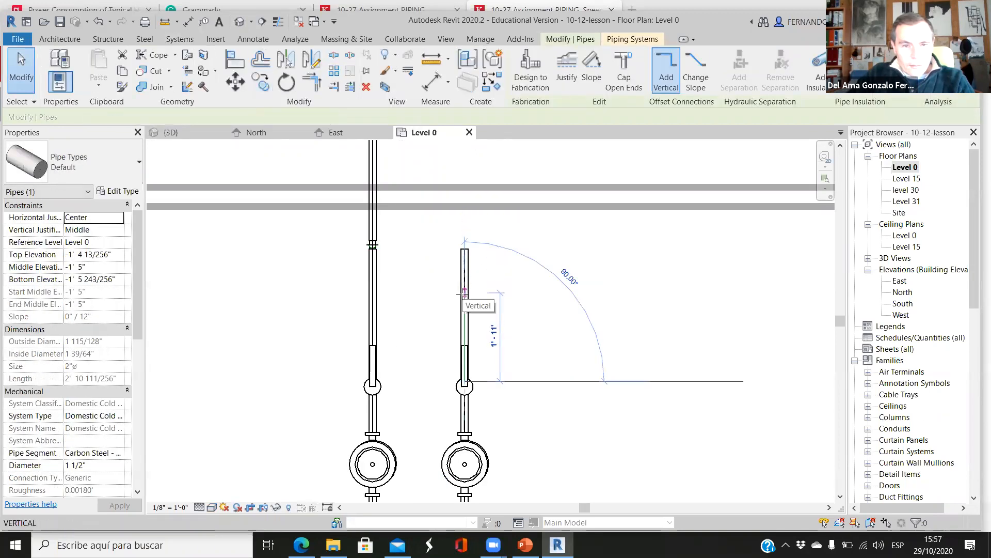
left_click_drag(463, 294, 464, 294)
Shorten the copied assembly's end pipe farthest from the wall to about 1'-5"
scroll(549, 294, "down", 1)
scroll(499, 385, "down", 1)
scroll(493, 421, "down", 1)
left_click(495, 467)
scroll(494, 478, "up", 2)
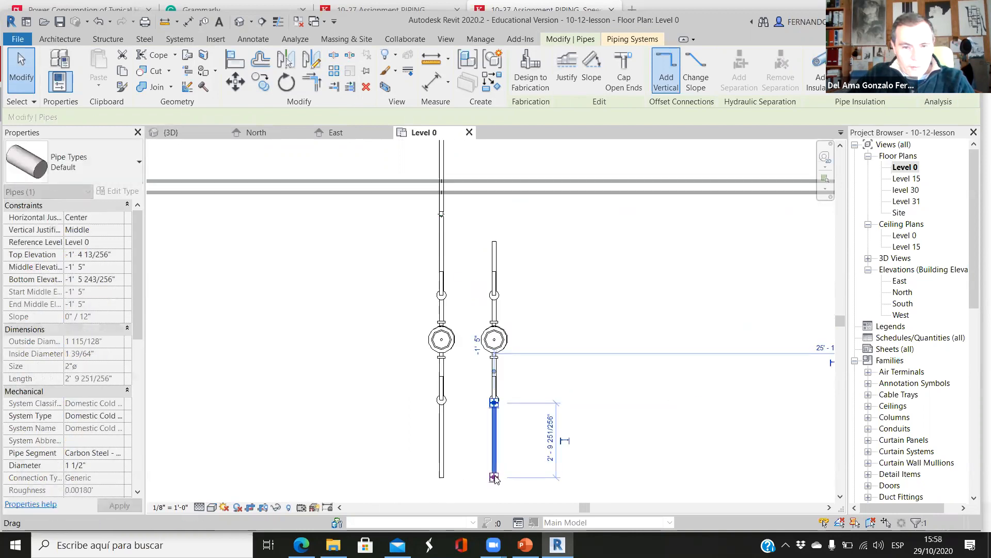
left_click_drag(494, 478, 494, 440)
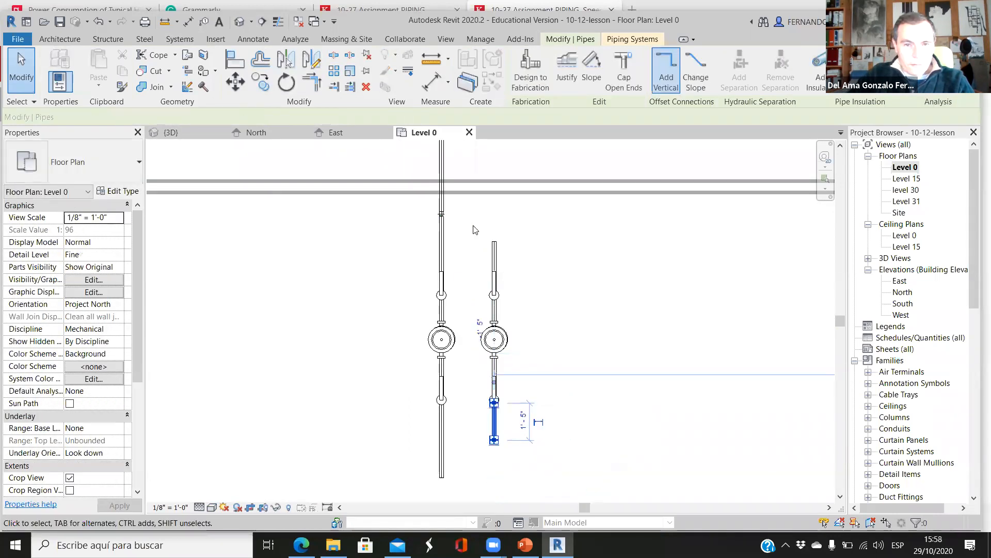
Connect the copied pump branch's end nearest the wall to the main with a straight 1 1/2" pipe
scroll(475, 230, "up", 2)
left_click(509, 256)
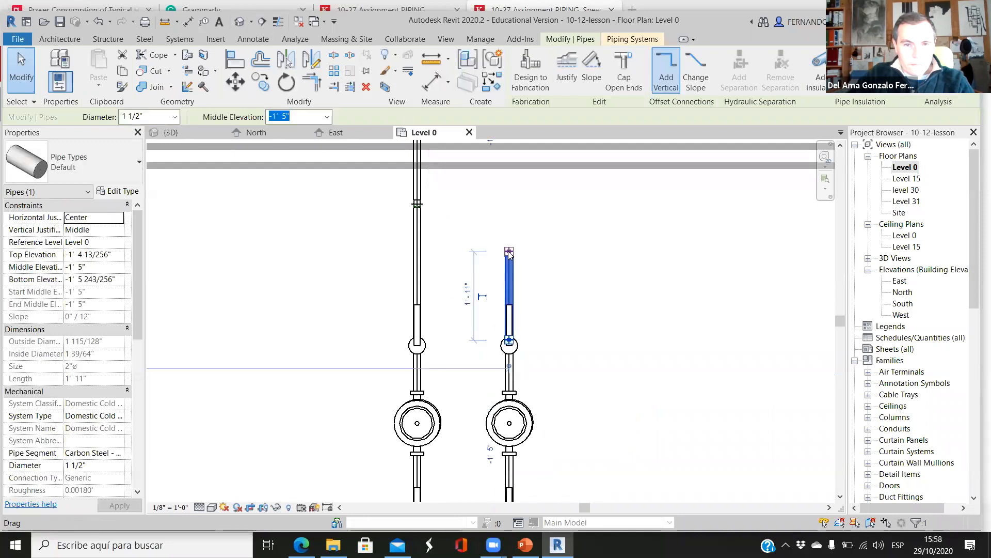
right_click(509, 253)
left_click(522, 281)
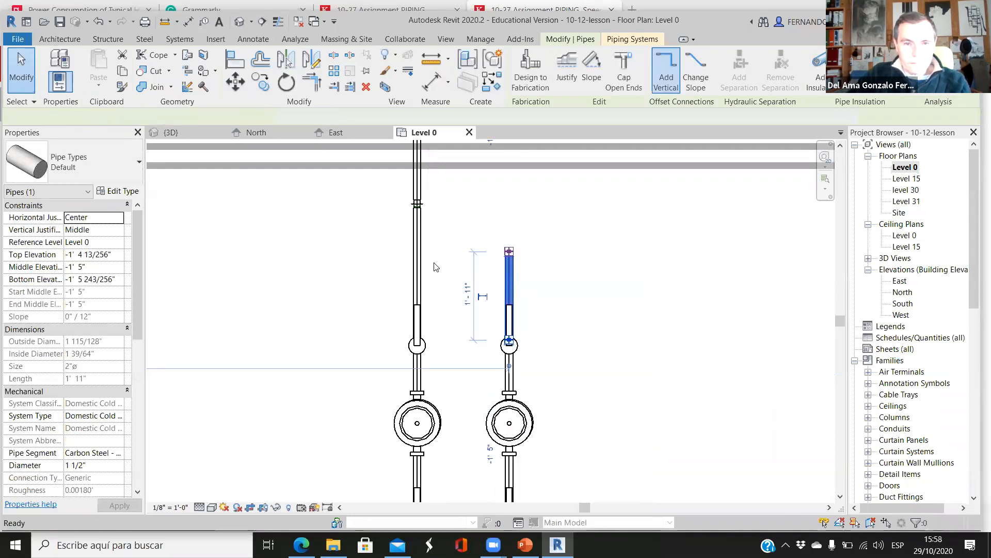
left_click(417, 252)
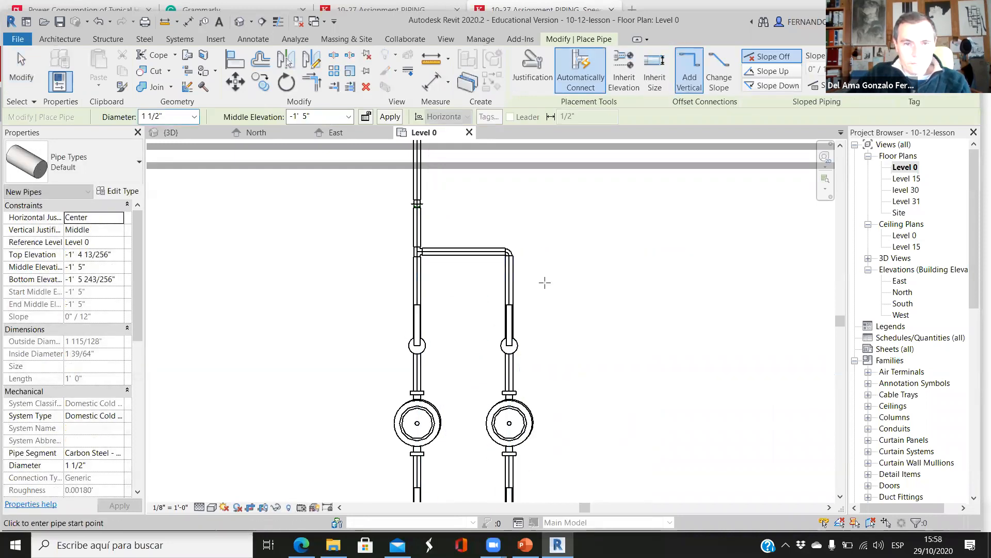
Connect the copied pump branch's end farthest from the wall to the main with a 1 1/2" pipe and finish pipe placement
scroll(535, 252, "down", 1)
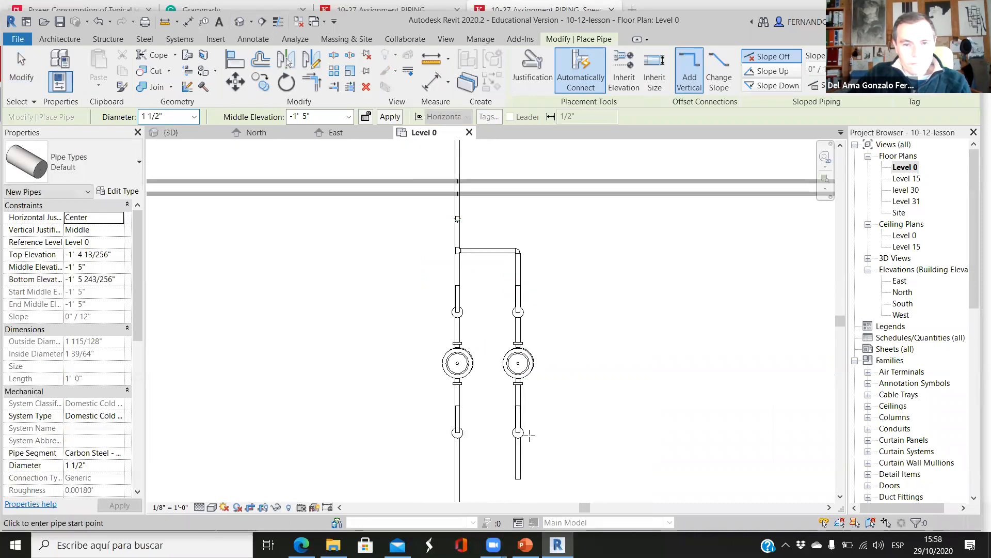
left_click(518, 479)
scroll(458, 488, "up", 2)
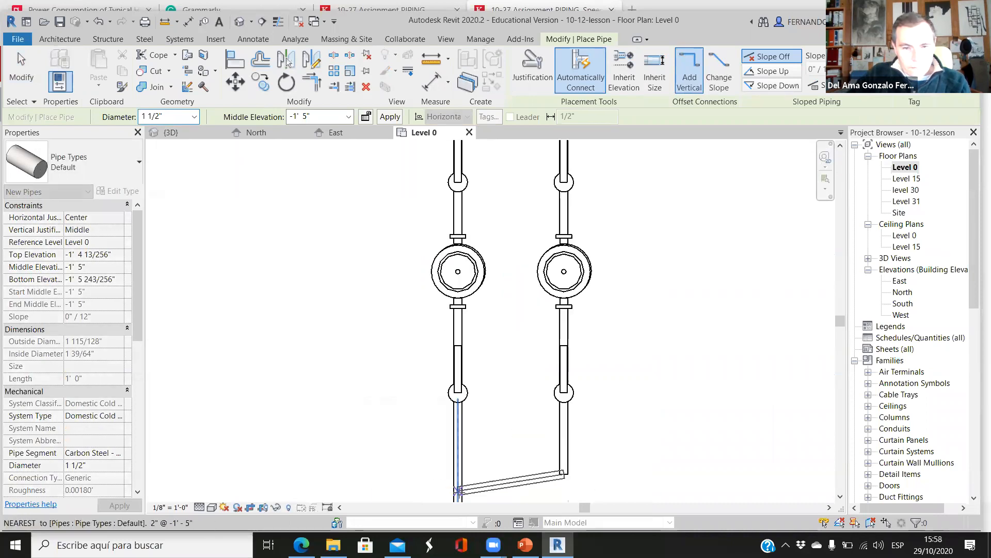
scroll(457, 488, "up", 1)
left_click(458, 467)
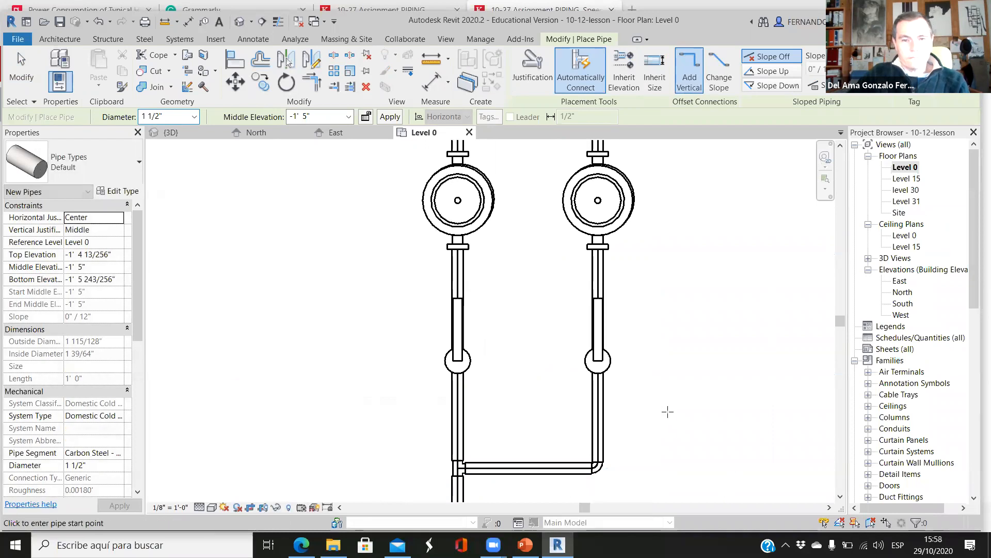
key("Escape")
key("Escape")
Examine in the 3D view the parallel pump loop with its valves and the supply piping running to the restroom fixtures
left_click(196, 133)
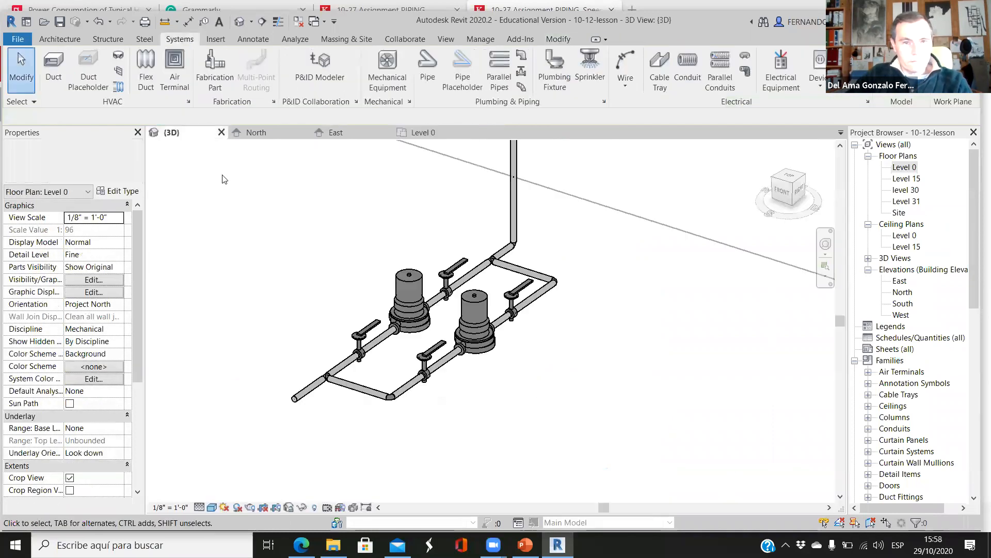
scroll(343, 246, "down", 2)
scroll(451, 369, "down", 1)
middle_click_drag(449, 367, 473, 395, "shift")
scroll(404, 248, "up", 5)
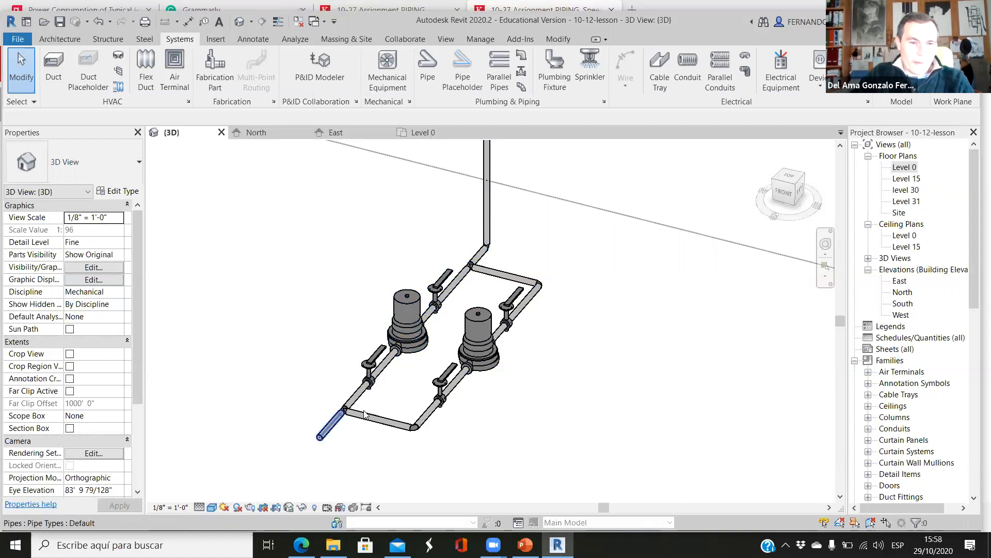
scroll(506, 393, "down", 5)
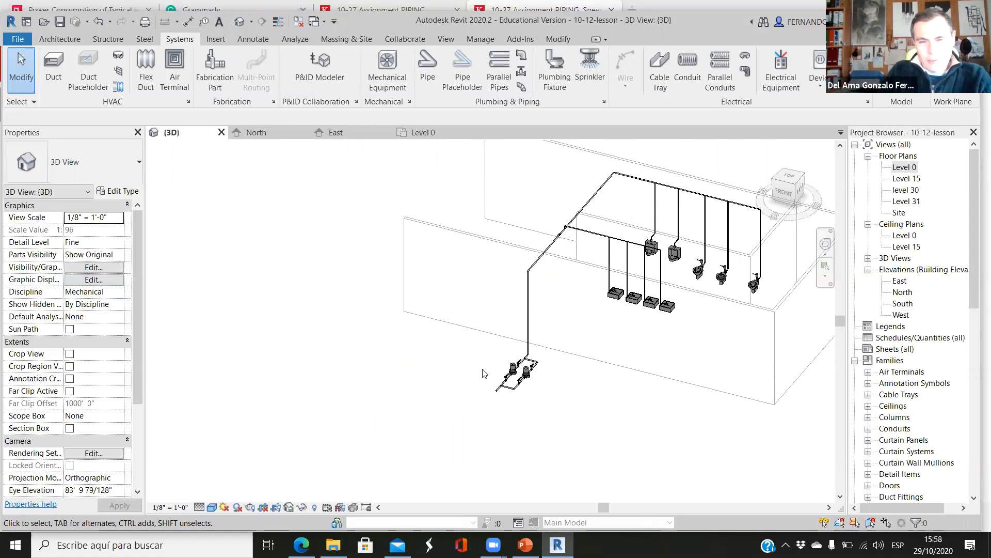
scroll(485, 373, "up", 3)
scroll(400, 393, "down", 2)
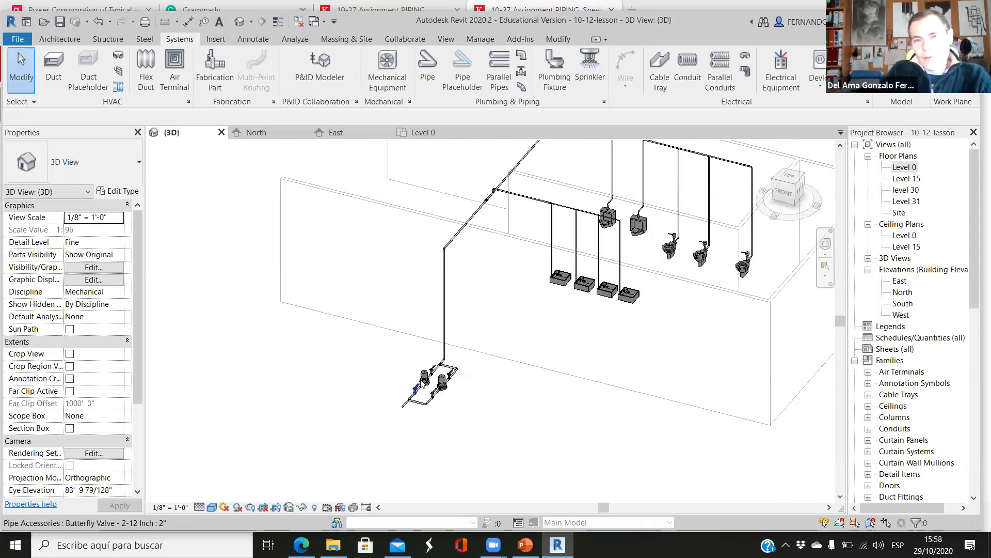
scroll(422, 383, "up", 5)
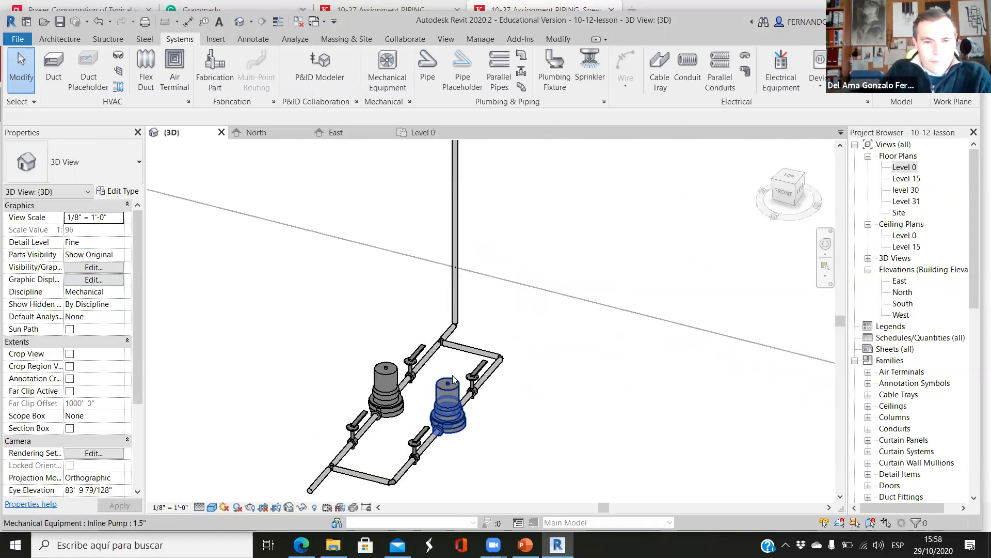
scroll(456, 393, "up", 3)
scroll(469, 324, "down", 6)
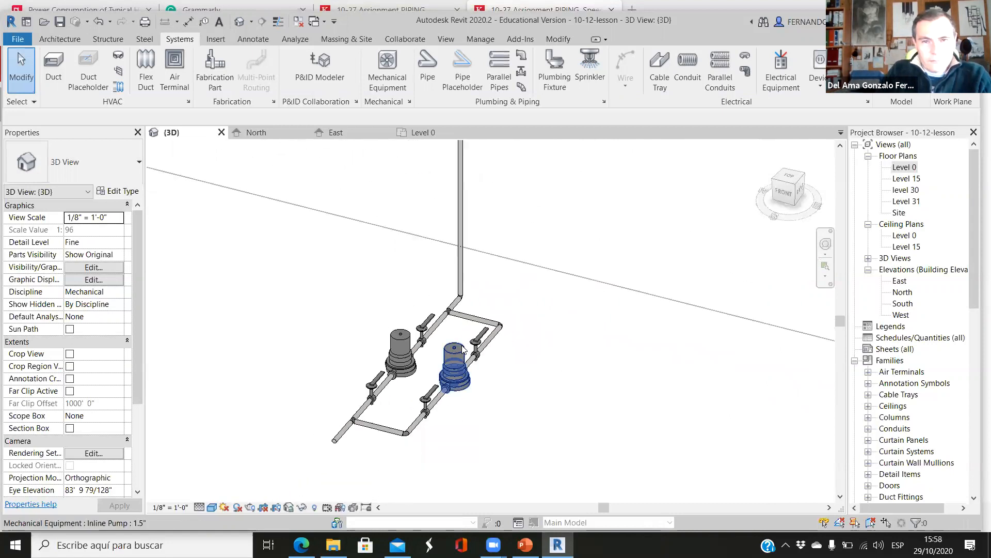
scroll(495, 207, "up", 5)
scroll(465, 235, "down", 7)
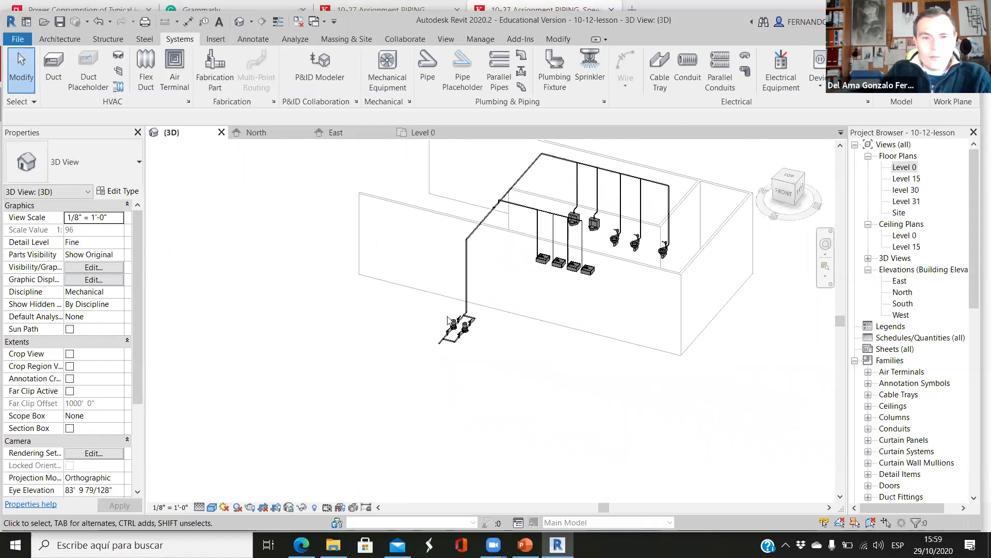
scroll(461, 310, "up", 2)
scroll(522, 355, "down", 2)
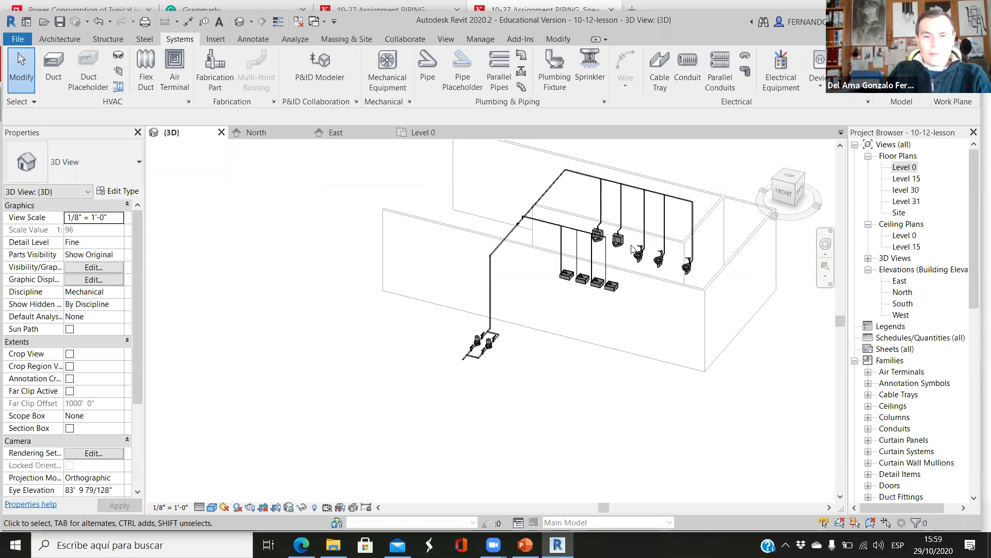
scroll(679, 230, "up", 5)
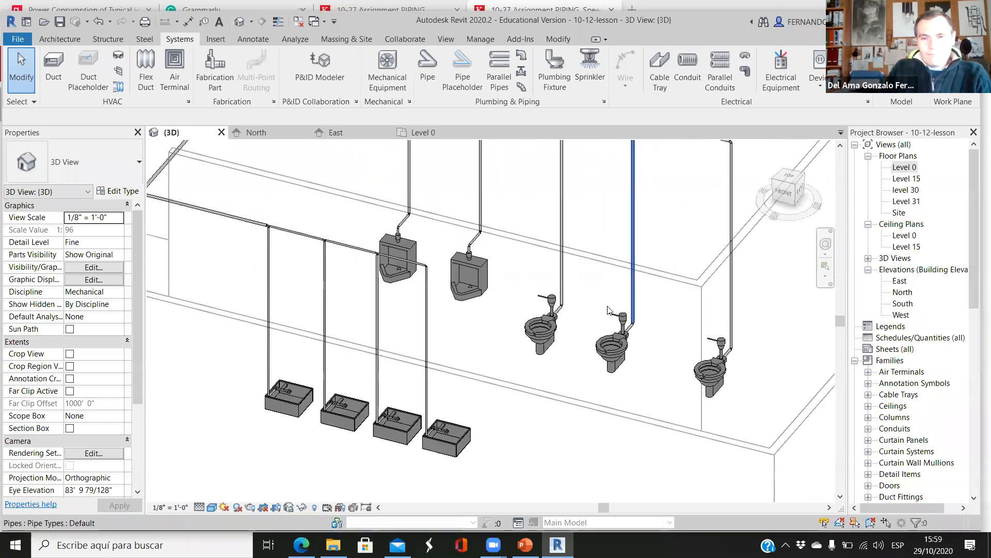
scroll(608, 306, "down", 3)
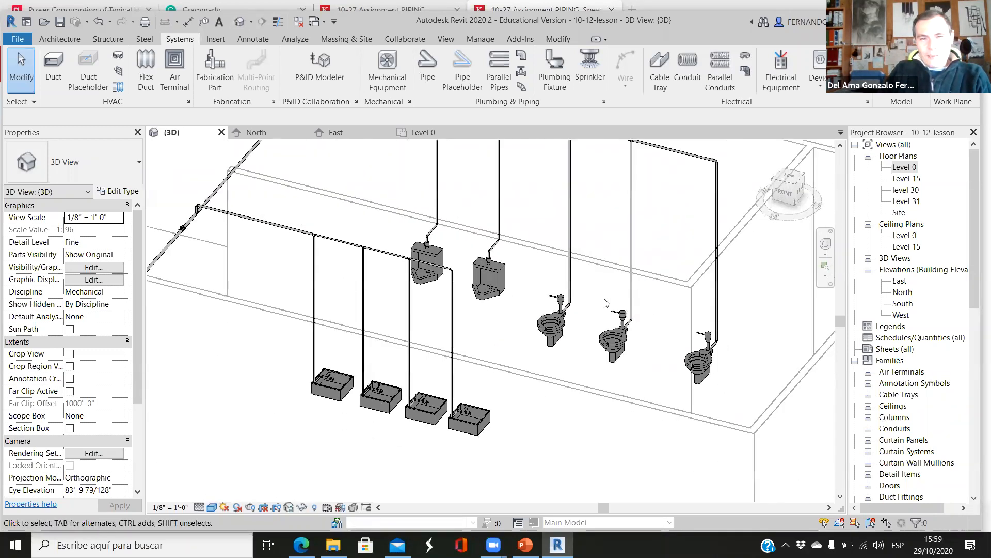
scroll(490, 313, "down", 2)
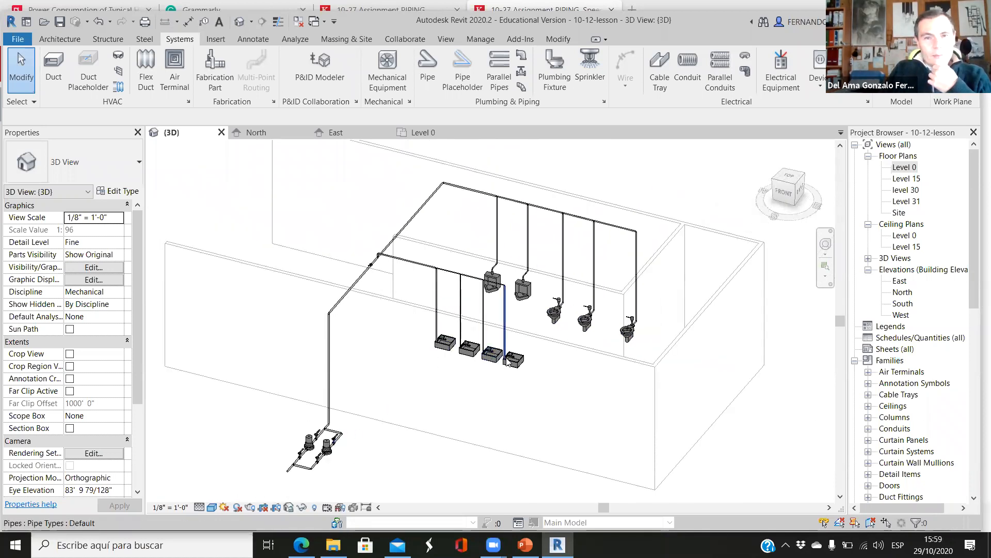
scroll(349, 447, "up", 4)
scroll(478, 410, "down", 2)
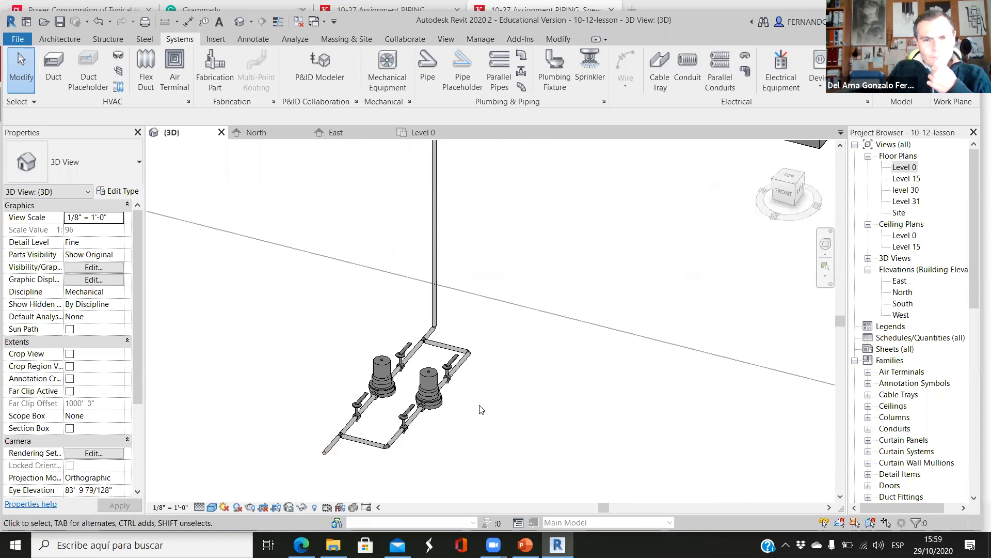
scroll(508, 386, "down", 1)
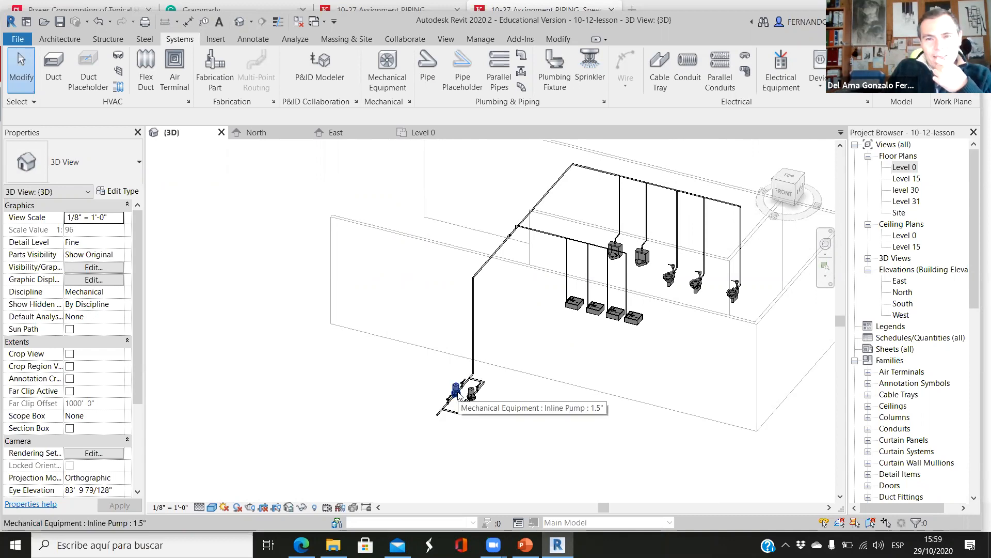
scroll(387, 412, "down", 3)
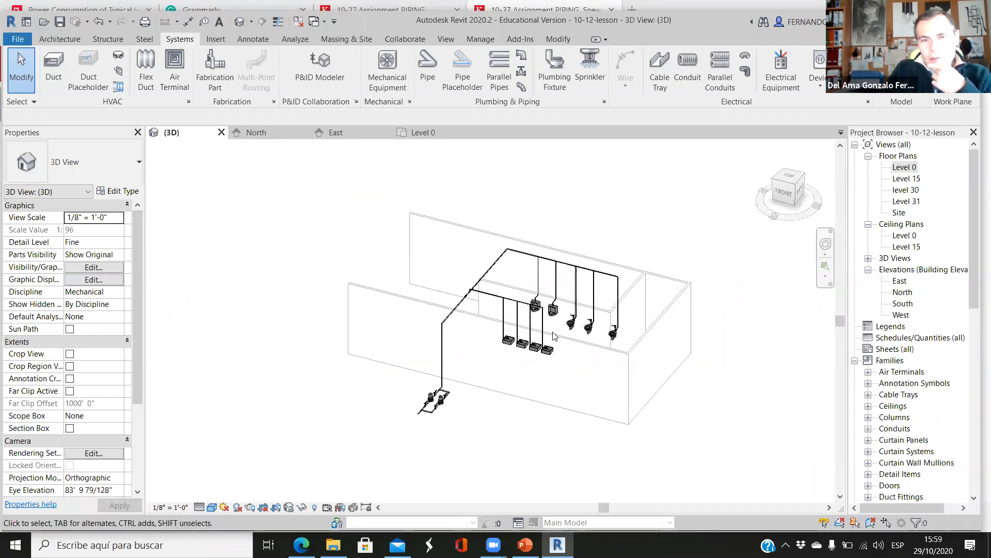
In the East elevation, copy the restroom fixtures with their supply piping and circuit setter 15'-0" up from Level 0 to Level 15
left_click(282, 136)
scroll(362, 217, "down", 4)
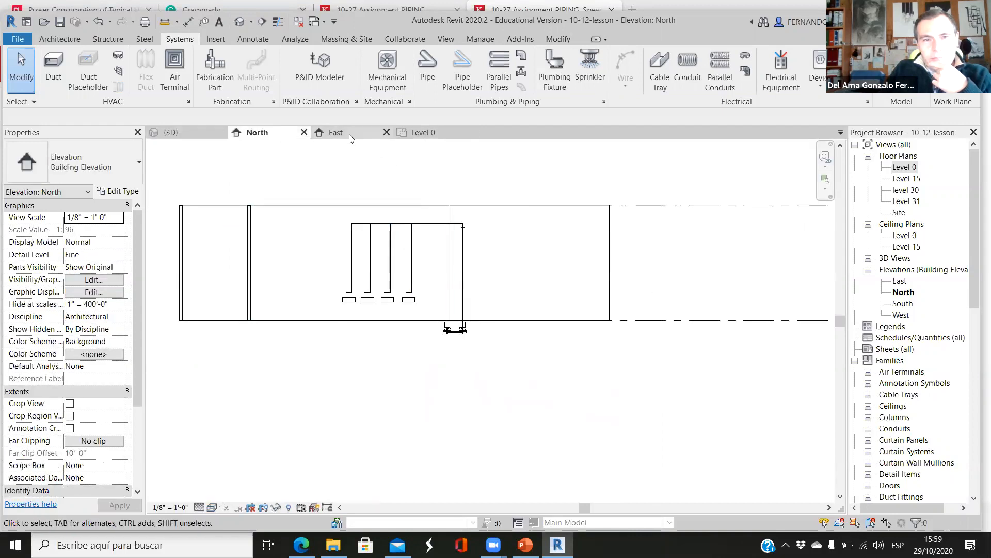
left_click(336, 132)
scroll(593, 351, "down", 2)
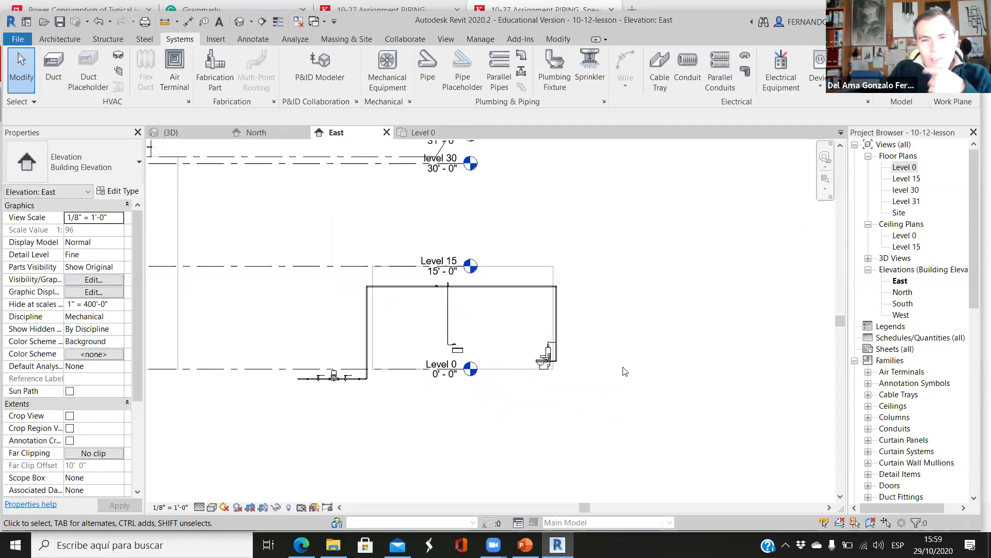
scroll(599, 364, "up", 3)
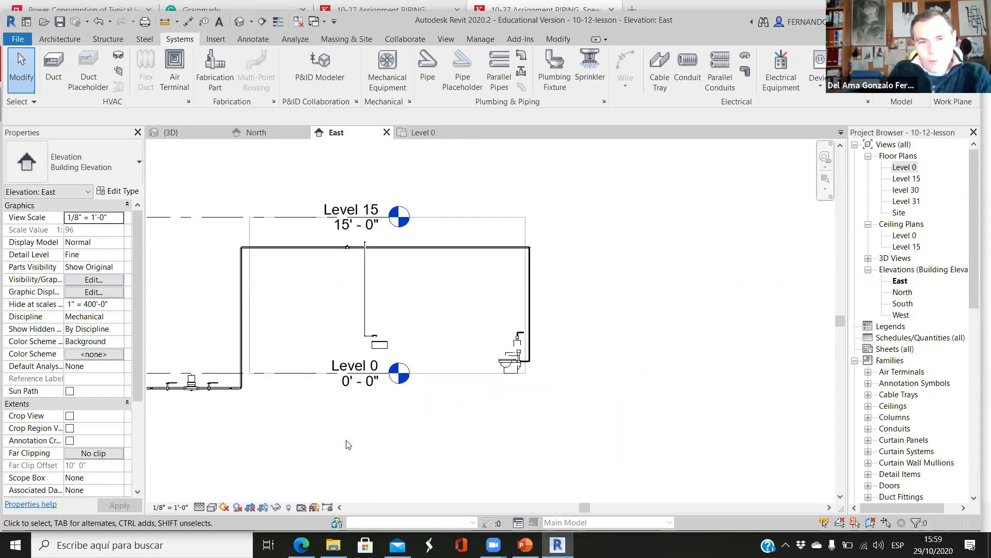
left_click_drag(319, 412, 575, 226)
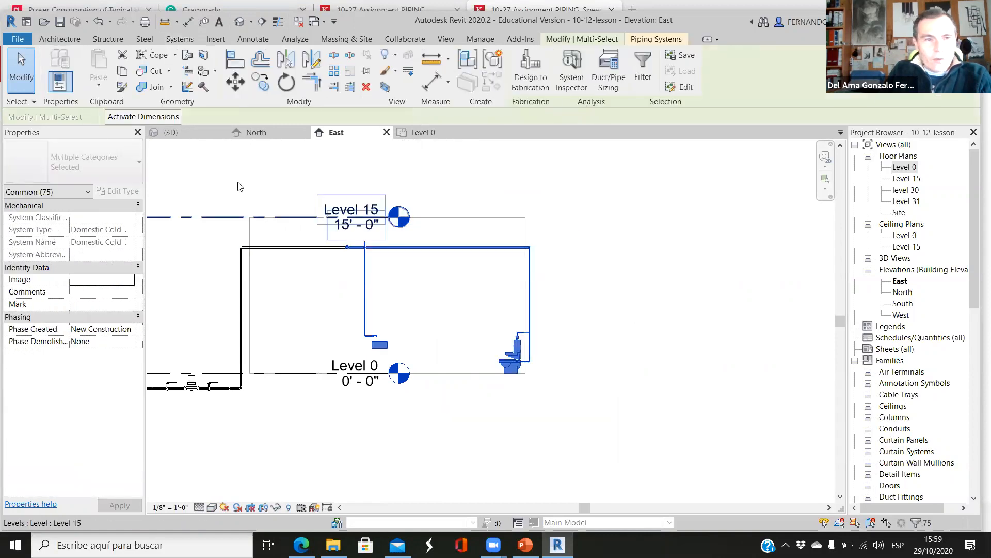
left_click(263, 83)
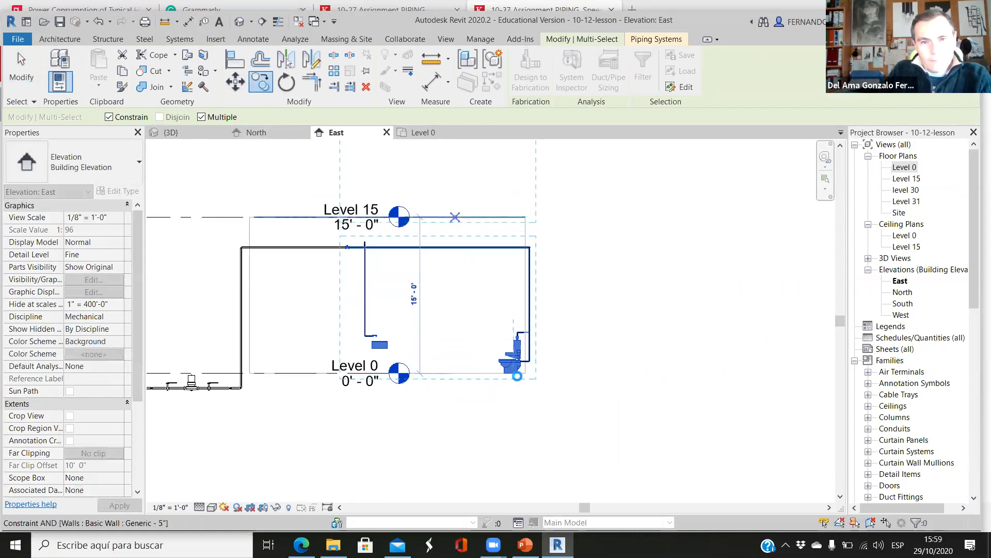
left_click(455, 217)
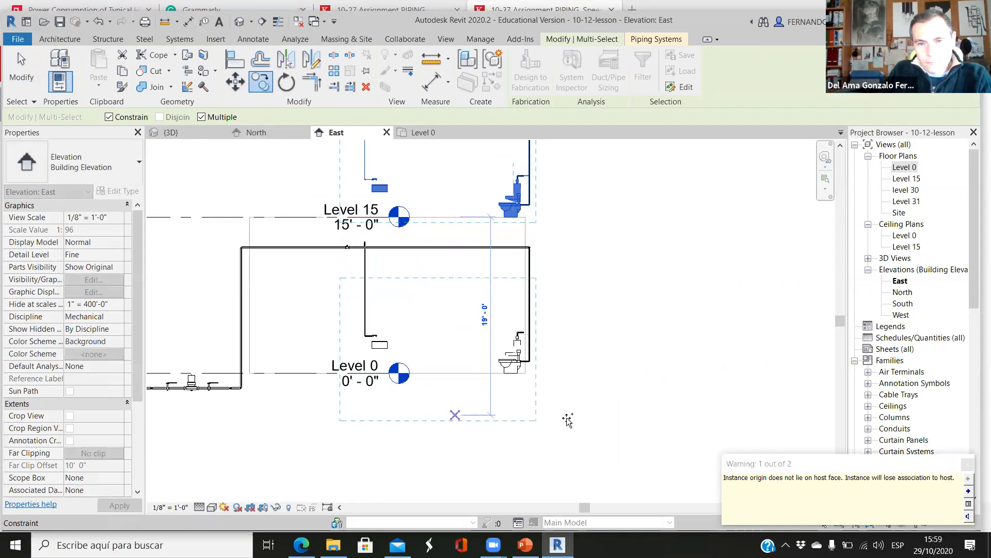
key("Escape")
key("Escape")
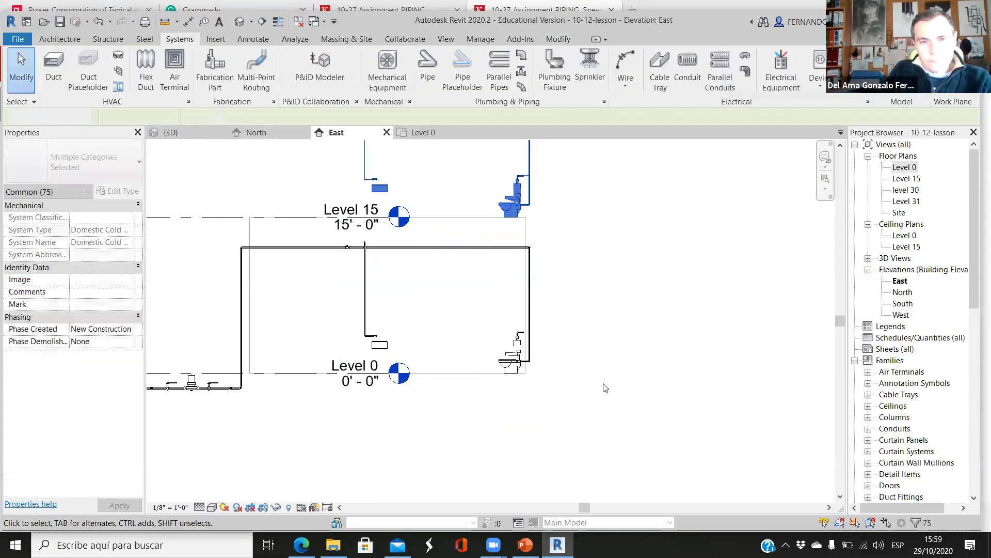
In the 3D view, draw a straight pipe from the open end of the copied Level 15 circuit setter out past the wall line
scroll(640, 373, "down", 2)
scroll(640, 373, "down", 1)
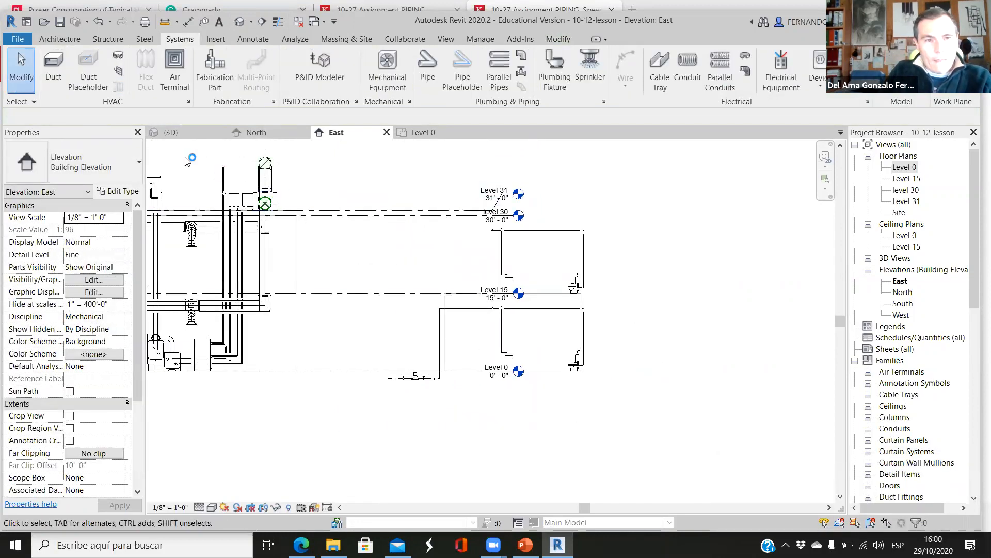
middle_click_drag(505, 401, 459, 339, "shift")
scroll(461, 340, "up", 2)
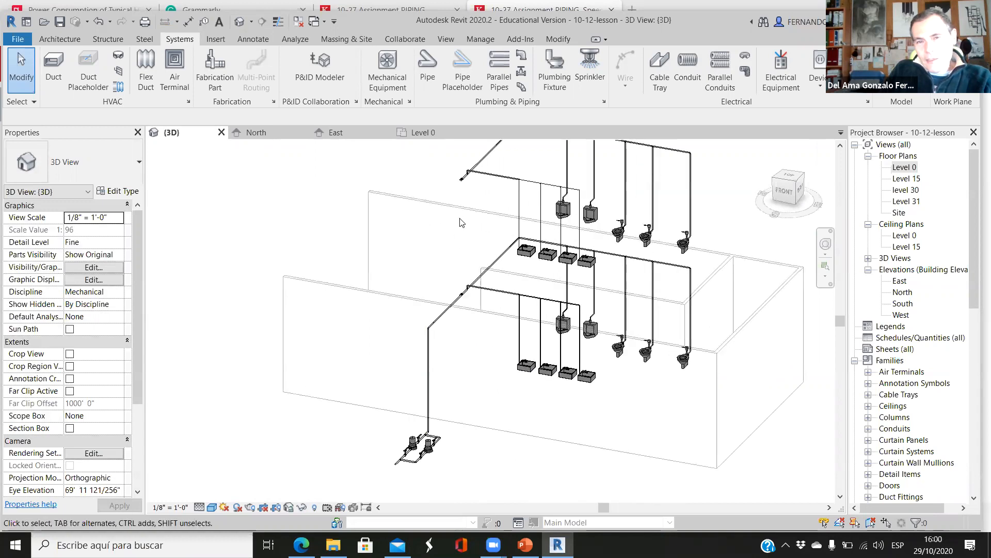
scroll(457, 178, "up", 5)
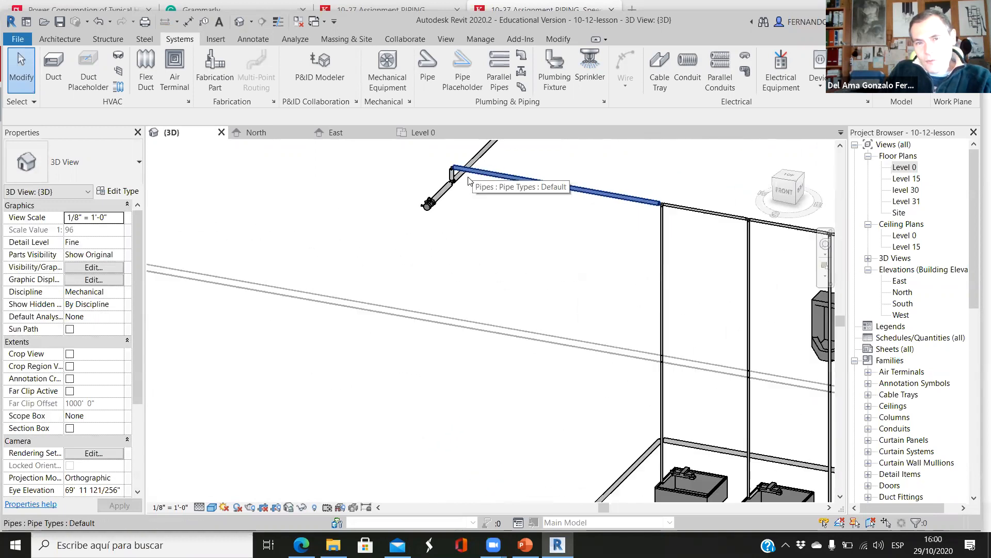
scroll(408, 214, "up", 4)
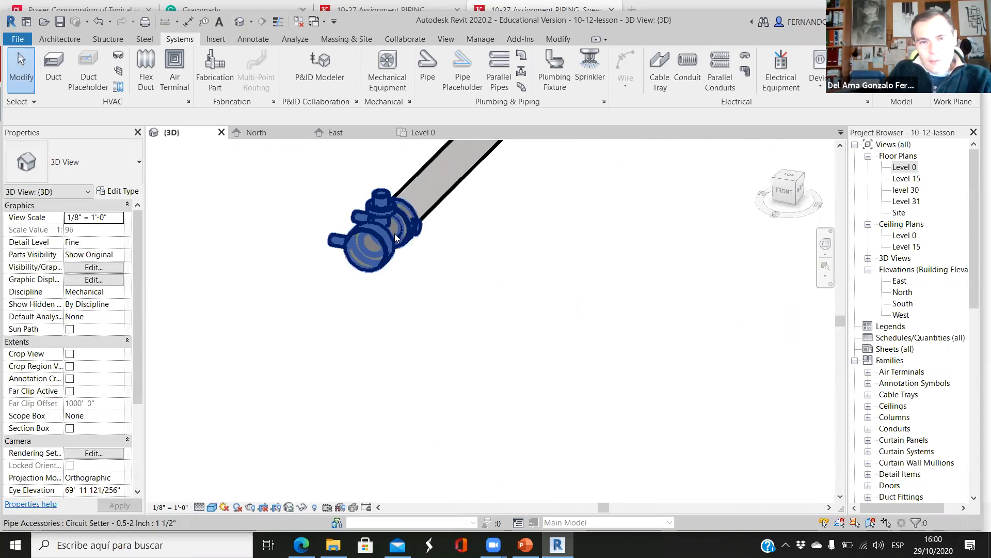
left_click(367, 255)
right_click(366, 253)
left_click(481, 213)
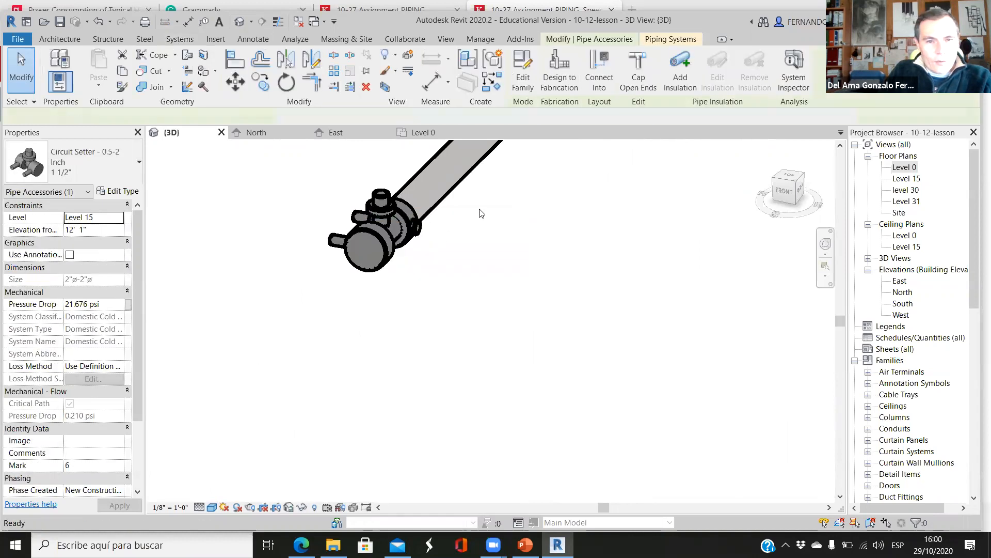
scroll(481, 213, "down", 5)
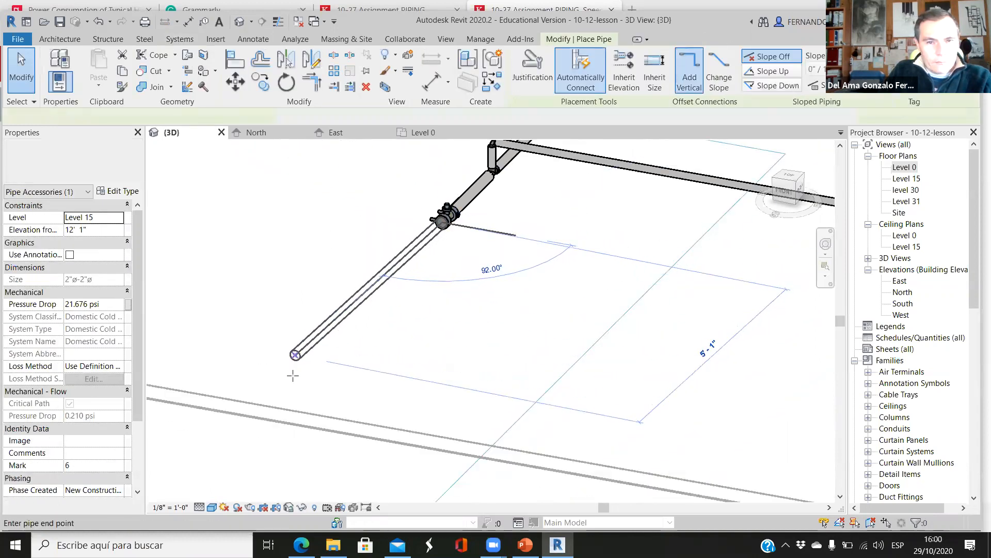
left_click(211, 452)
key("Escape")
scroll(400, 291, "down", 3)
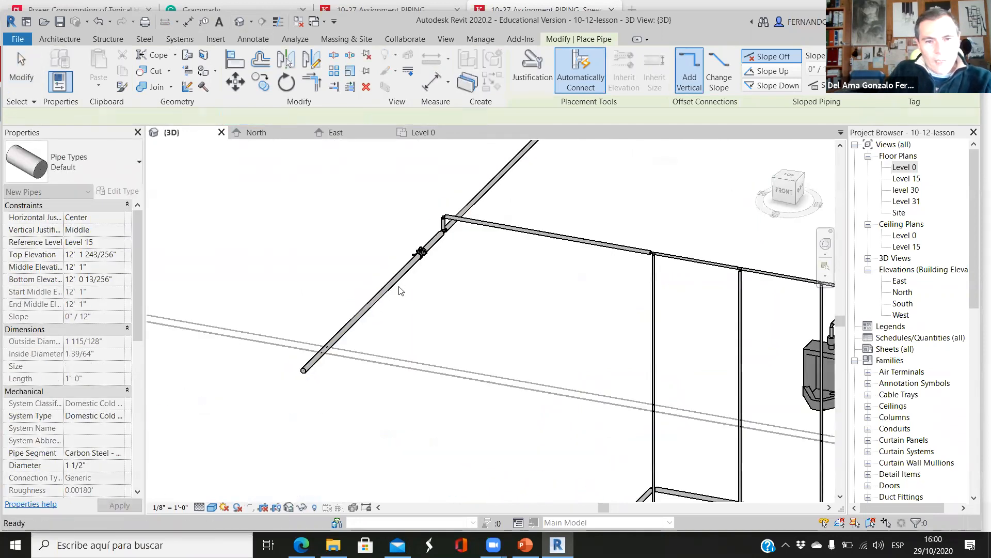
scroll(399, 279, "down", 4)
scroll(377, 420, "up", 6)
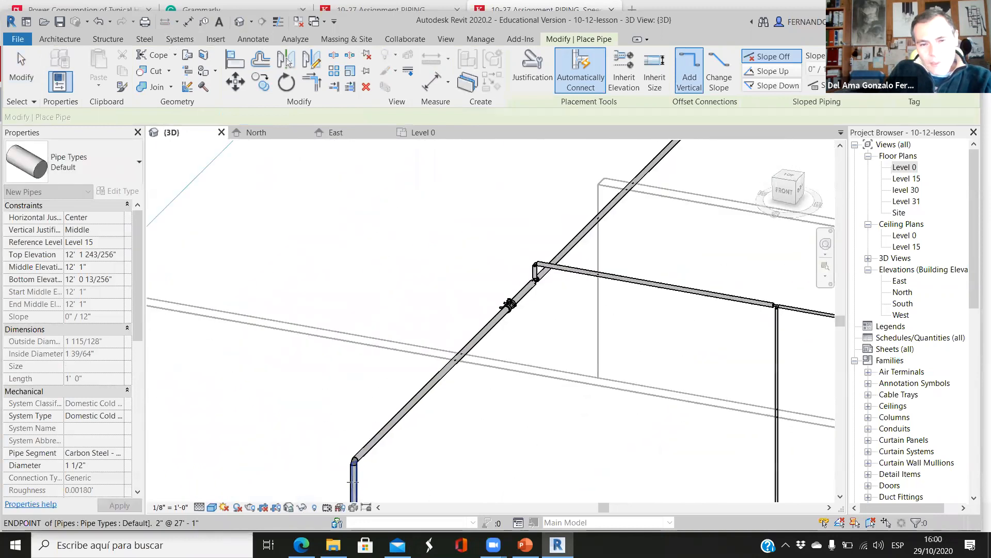
End pipe placement and delete the elbow joining the vertical riser to the lower restroom branch in the 3D view
scroll(353, 483, "up", 2)
key("Escape")
key("Escape")
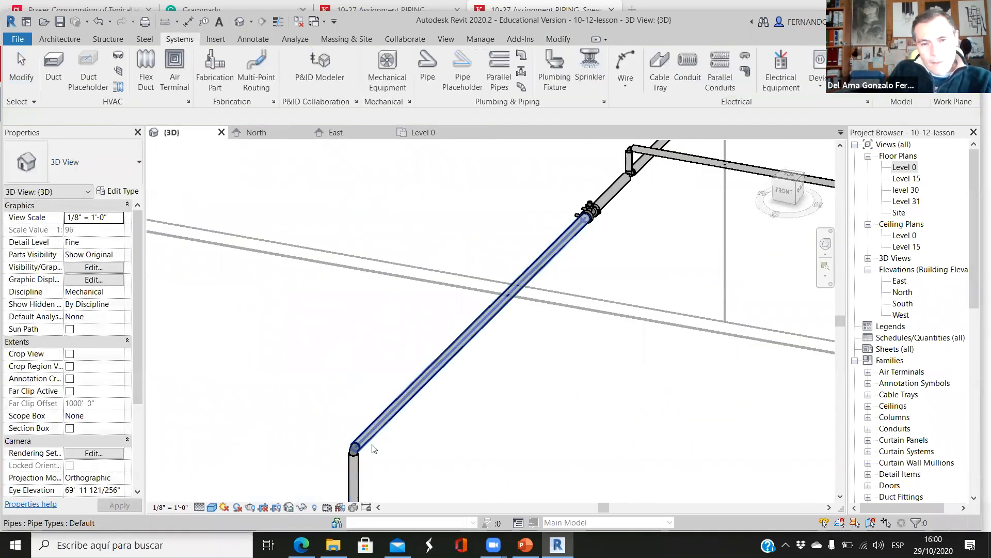
scroll(372, 447, "down", 5)
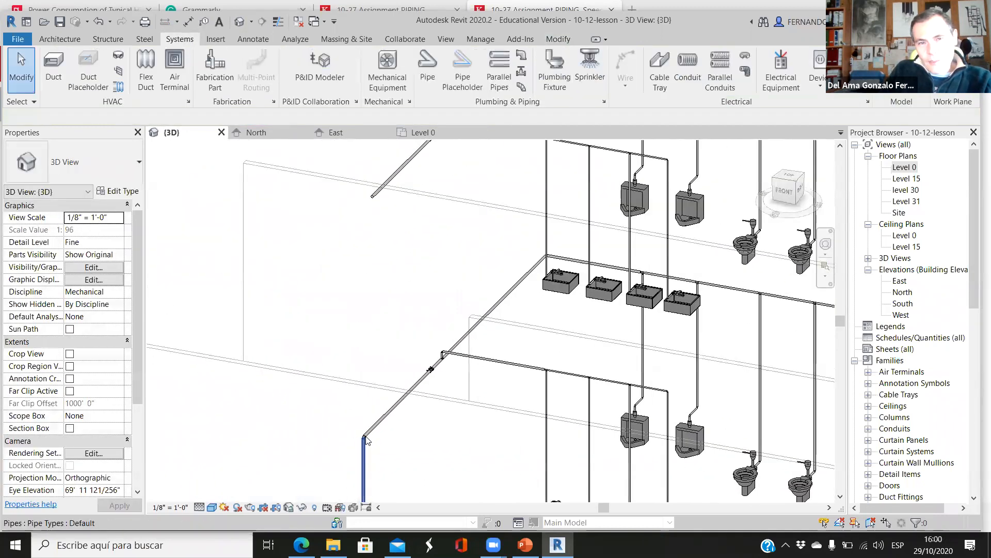
scroll(364, 447, "up", 5)
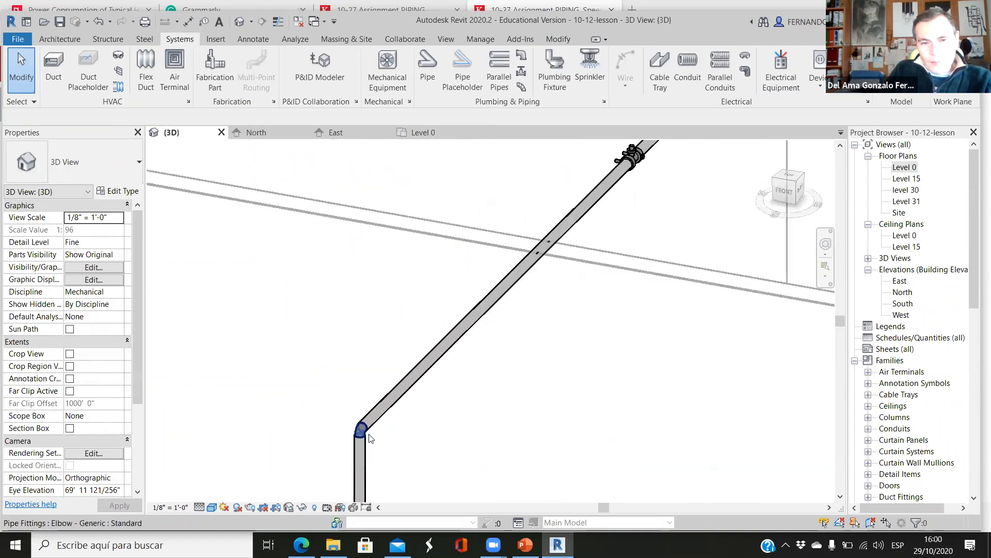
left_click_drag(317, 474, 412, 383)
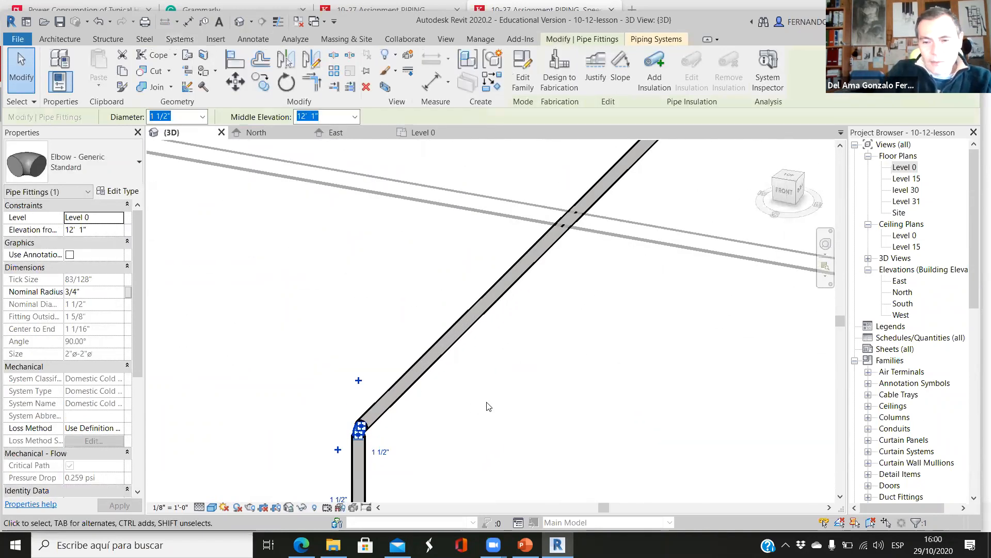
left_click(487, 406)
scroll(487, 410, "down", 5)
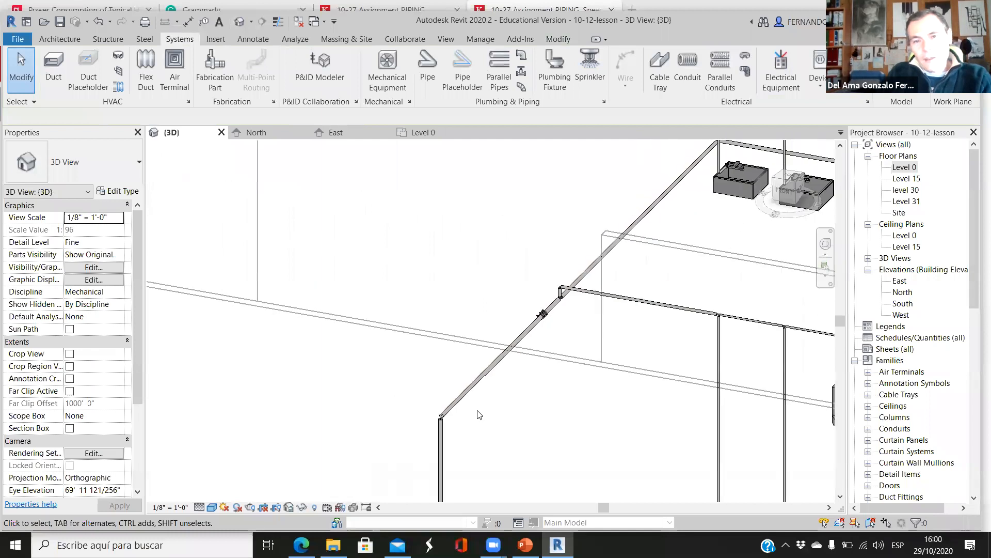
scroll(487, 412, "down", 2)
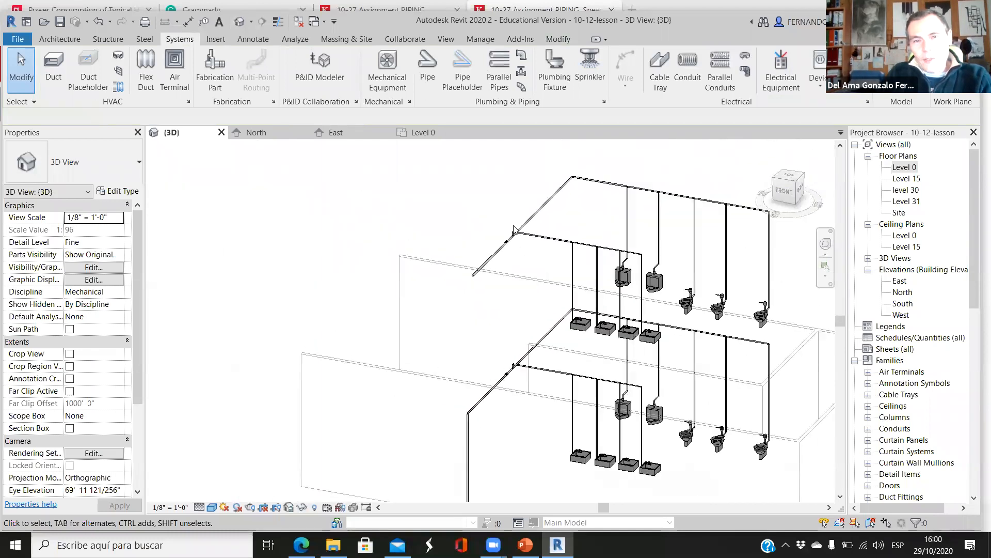
In the East elevation, extend the open end of the Level 15 branch pipe into vertical alignment with the riser, making it 10'-0" long
left_click(344, 135)
scroll(444, 292, "up", 1)
scroll(465, 232, "down", 3)
scroll(488, 191, "up", 4)
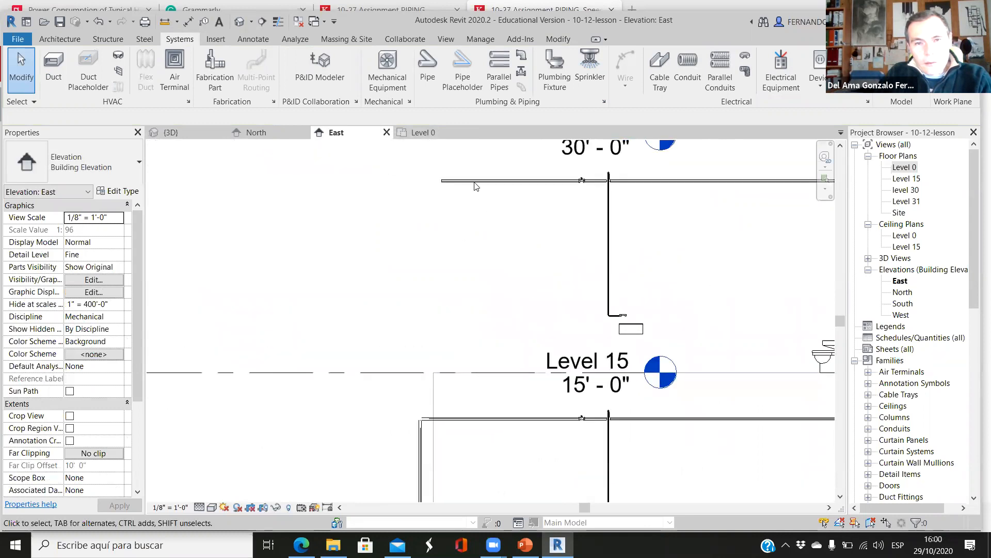
left_click(442, 181)
left_click_drag(442, 181, 419, 180)
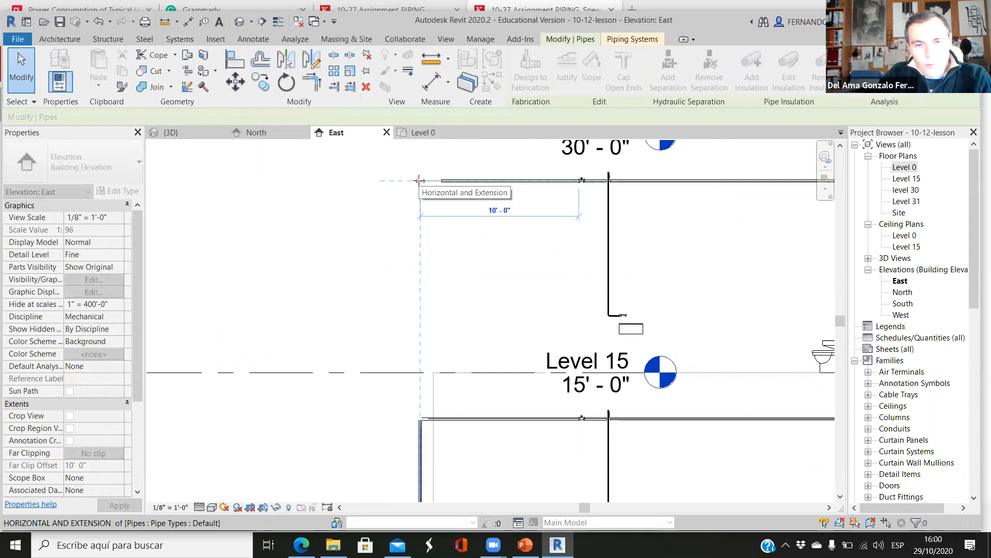
left_click_drag(462, 257, 471, 268)
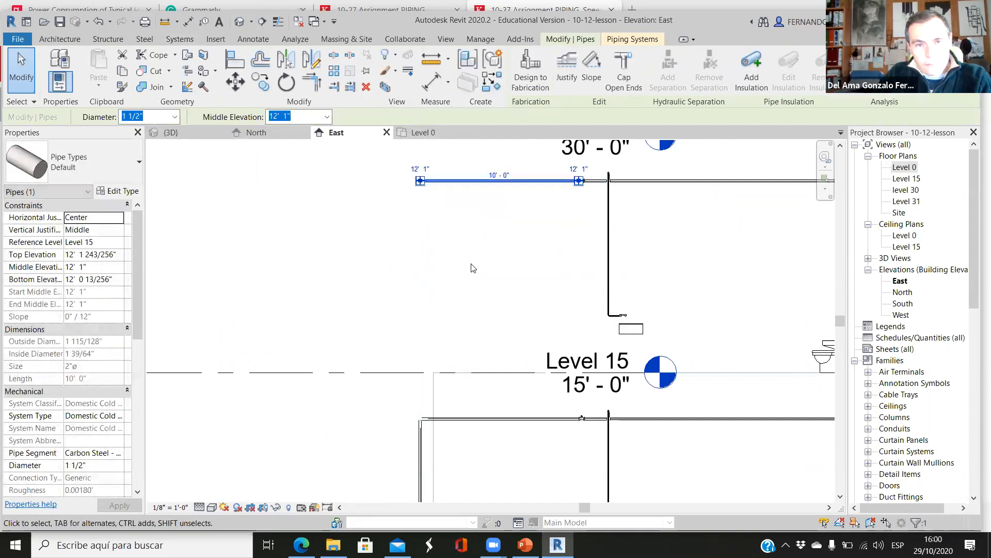
Extend the open upper end of the riser to the end of the Level 15 branch pipe
left_click(421, 422)
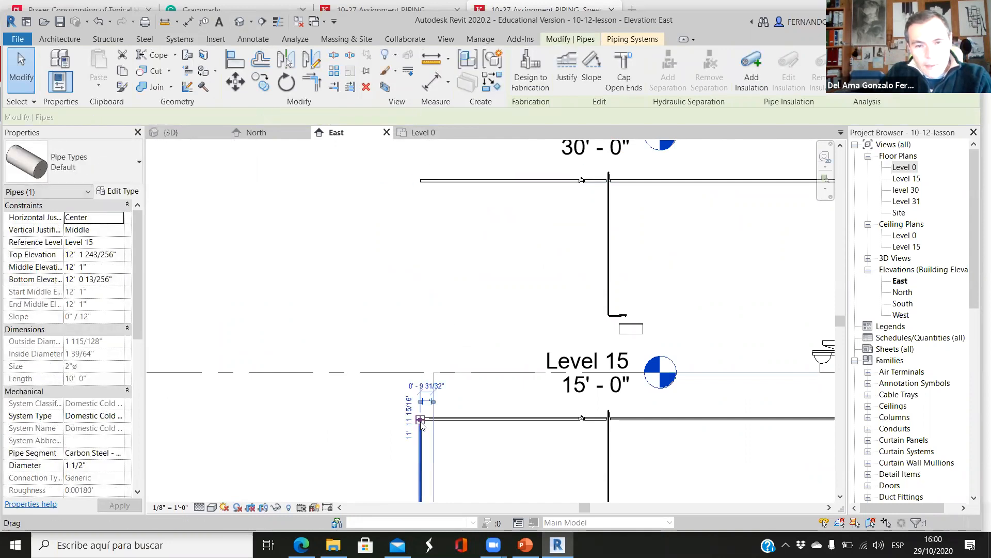
left_click_drag(421, 422, 420, 184)
left_click_drag(469, 286, 468, 289)
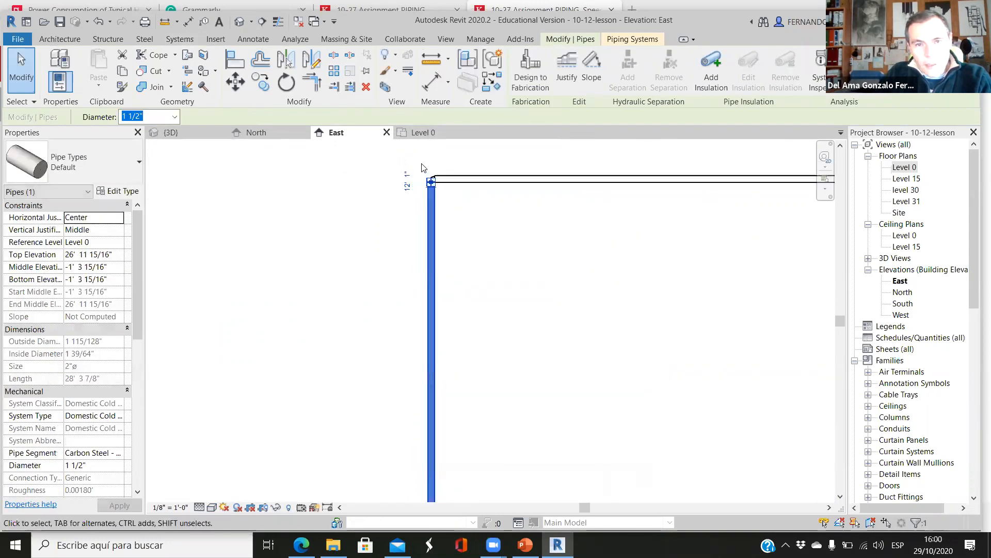
scroll(376, 182, "down", 3)
scroll(396, 403, "up", 4)
key("Escape")
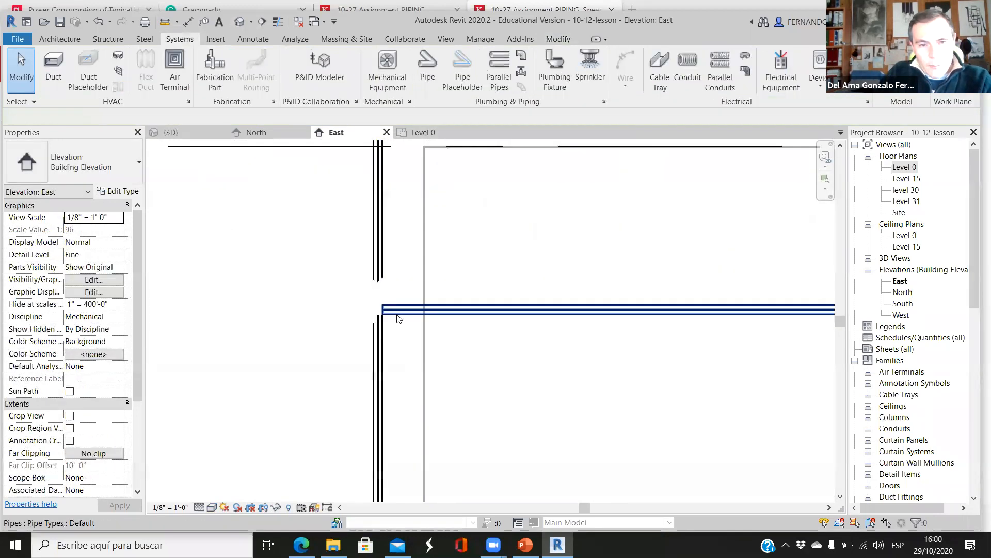
Stretch the open end of the lower branch pipe to the riser's centerline to connect the two
left_click(397, 315)
scroll(373, 310, "up", 1)
left_click_drag(388, 308, 381, 309)
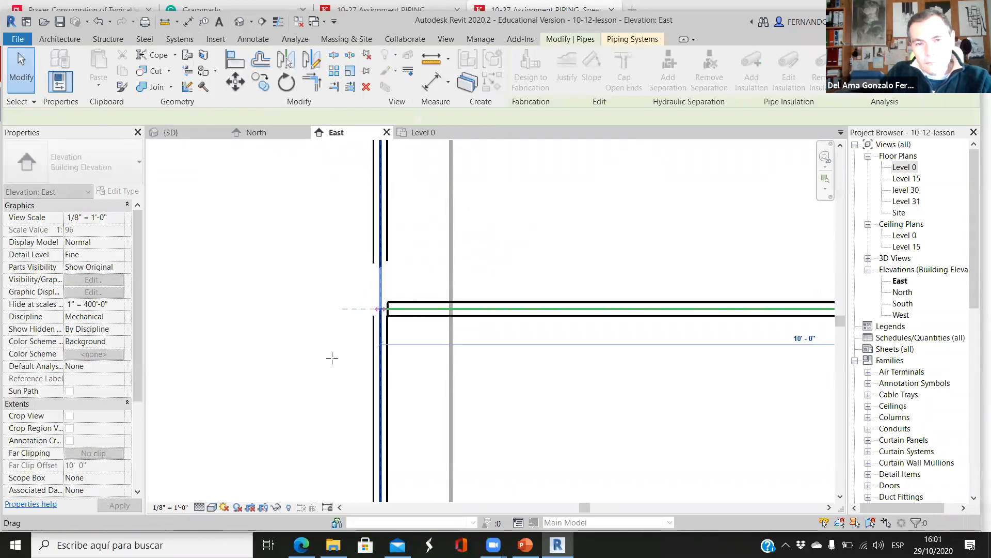
key("Escape")
scroll(504, 333, "down", 3)
scroll(506, 335, "down", 5)
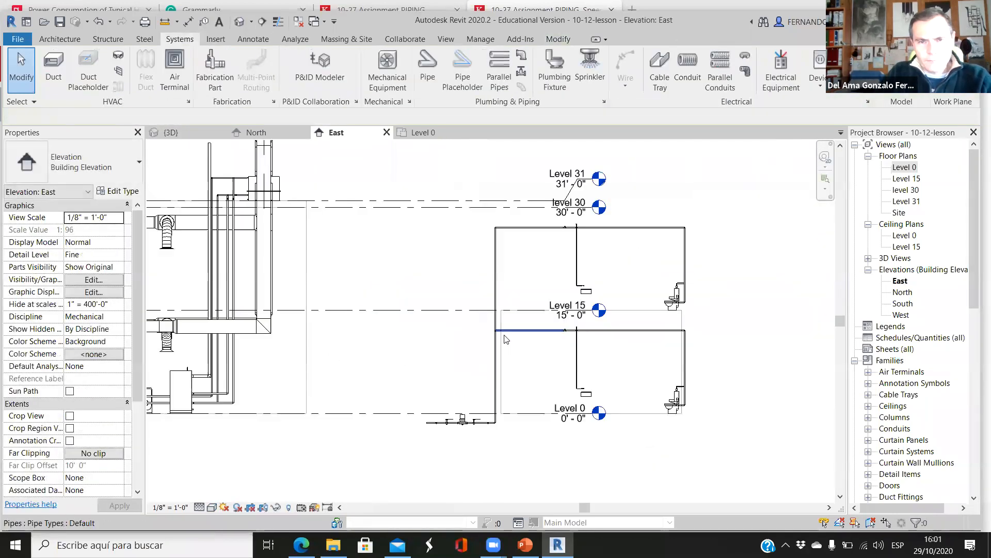
Inspect in the 3D view the fitting where the lower branch meets the riser
left_click(171, 133)
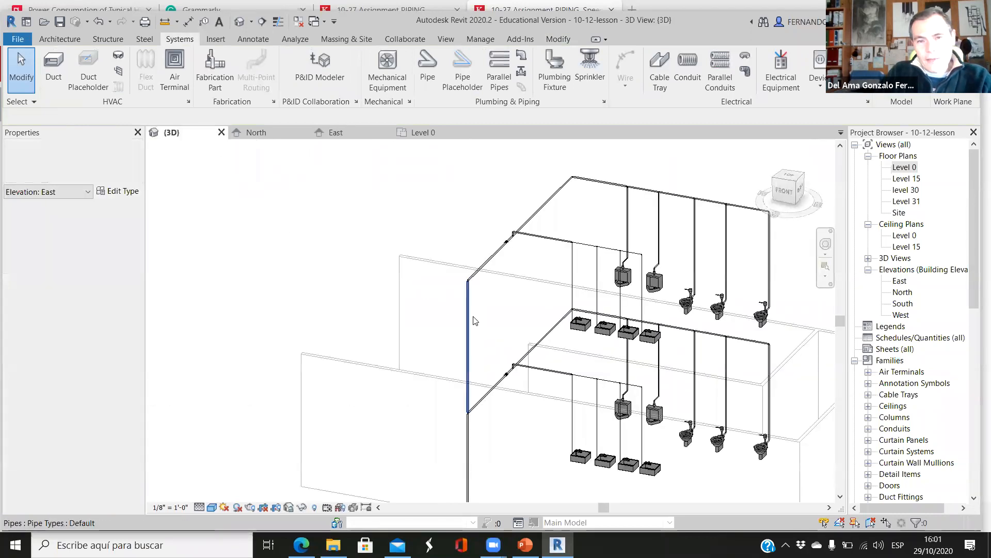
middle_click_drag(537, 429, 511, 421, "shift")
scroll(465, 424, "up", 5)
scroll(474, 447, "up", 5)
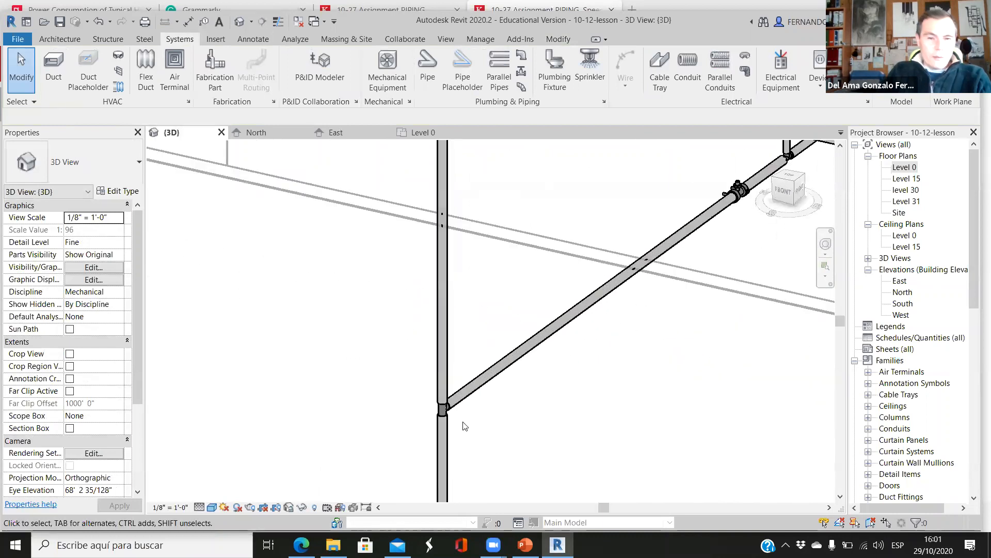
scroll(438, 407, "down", 10)
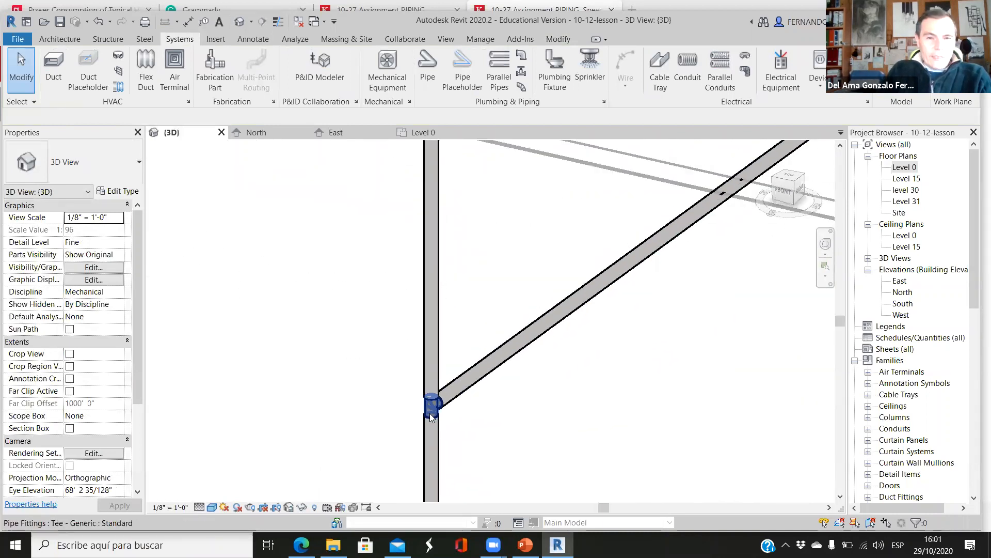
scroll(454, 403, "down", 4)
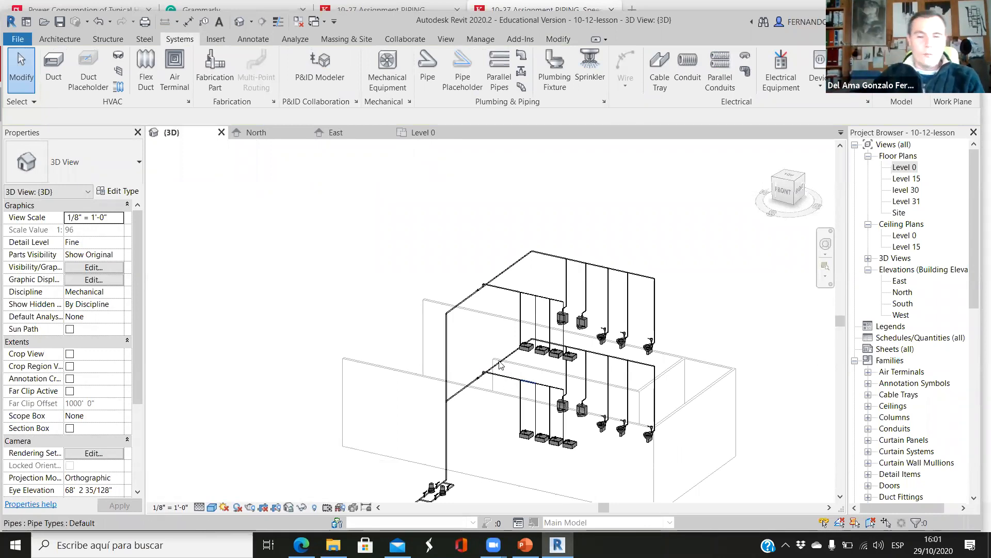
Examine the two-level supply piping and the fixtures it feeds from several angles in the 3D view
scroll(423, 383, "down", 2)
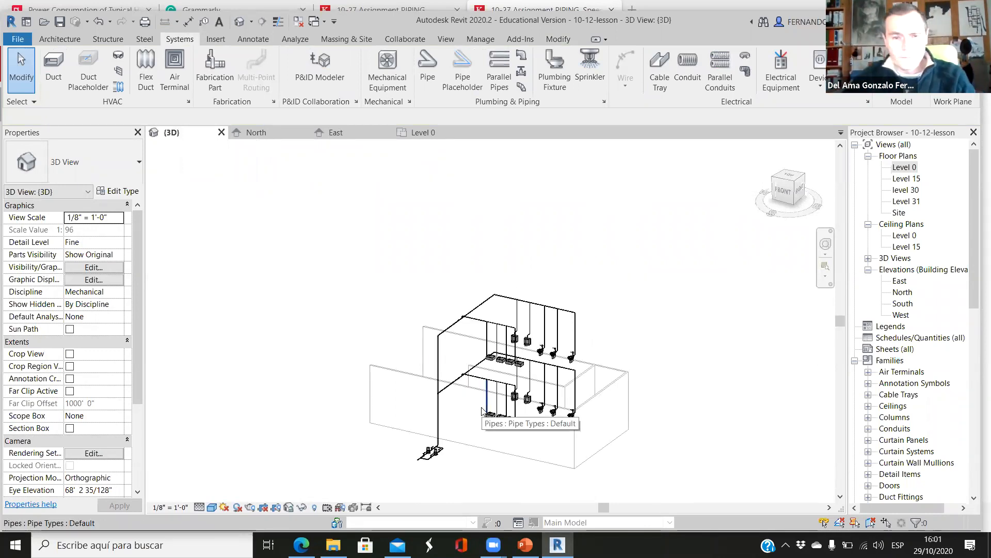
scroll(564, 382, "up", 3)
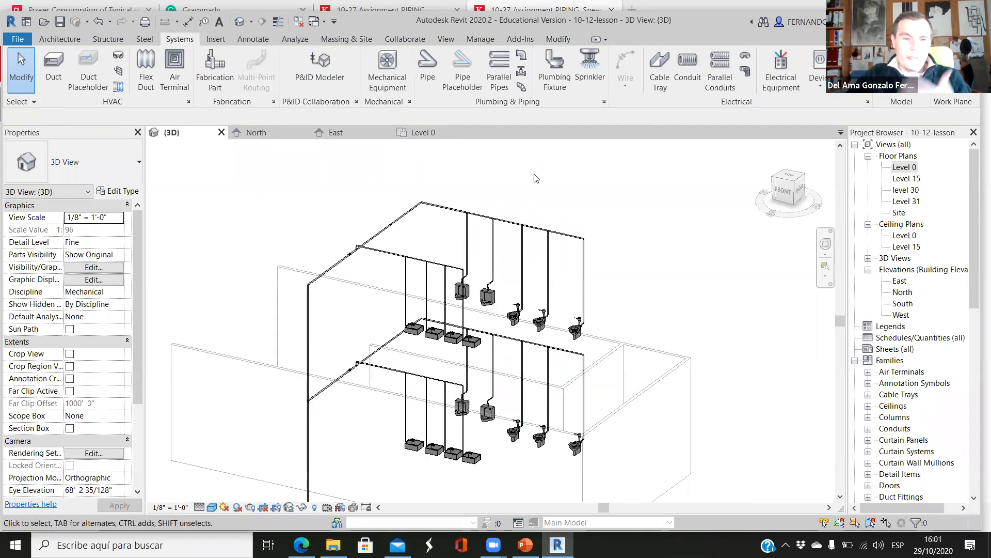
scroll(583, 352, "down", 2)
scroll(537, 419, "up", 2)
scroll(537, 419, "up", 1)
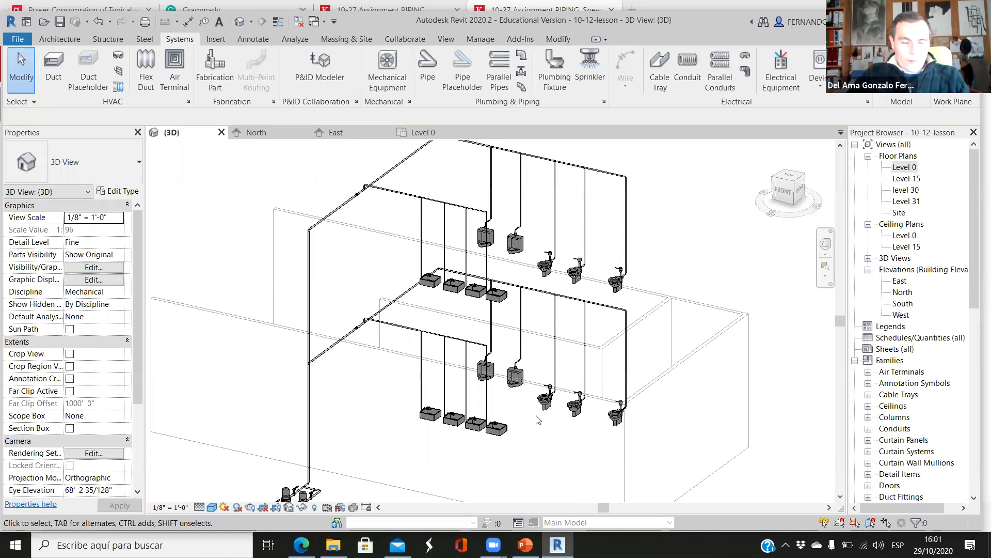
scroll(537, 419, "down", 2)
middle_click_drag(517, 403, 473, 395, "shift")
scroll(473, 395, "down", 1)
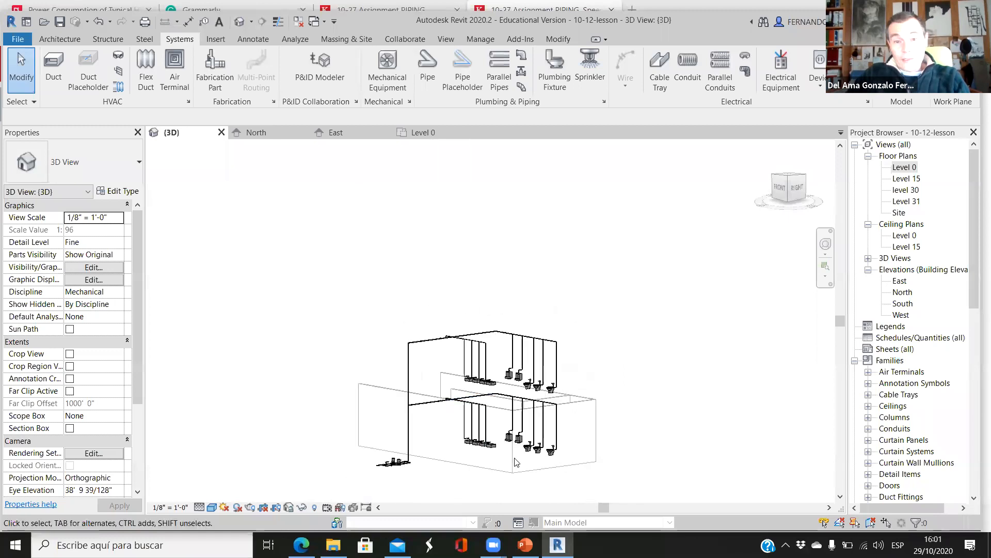
scroll(532, 461, "up", 2)
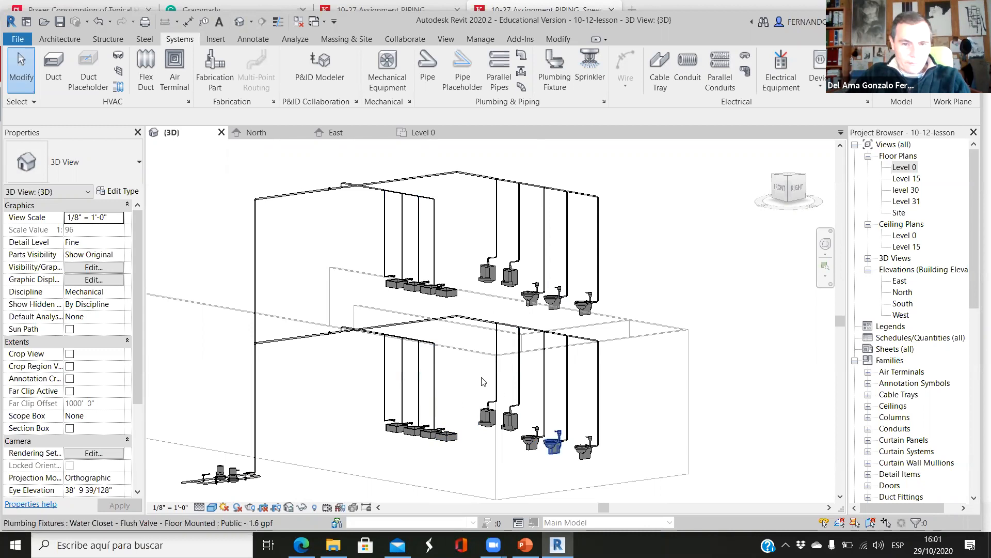
scroll(522, 397, "down", 1)
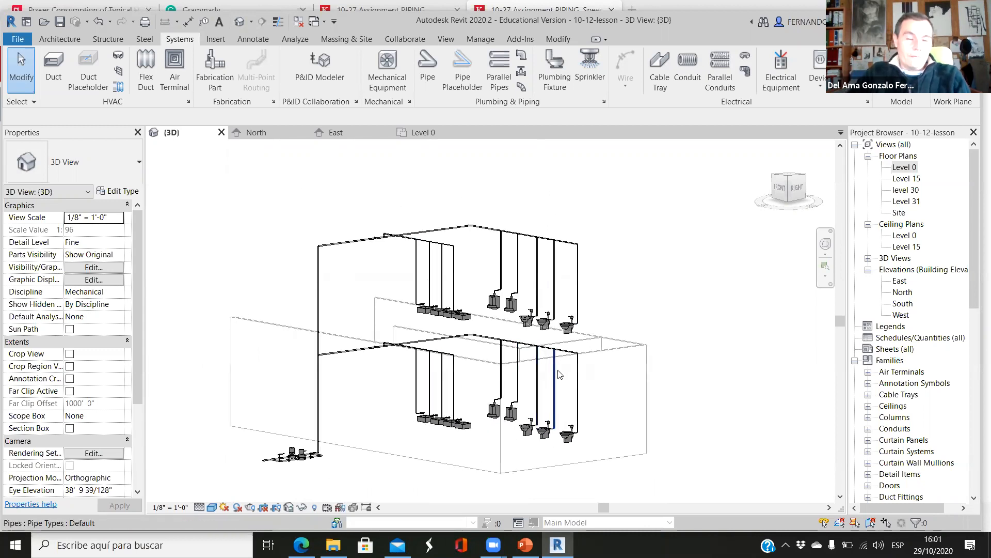
scroll(559, 369, "up", 1)
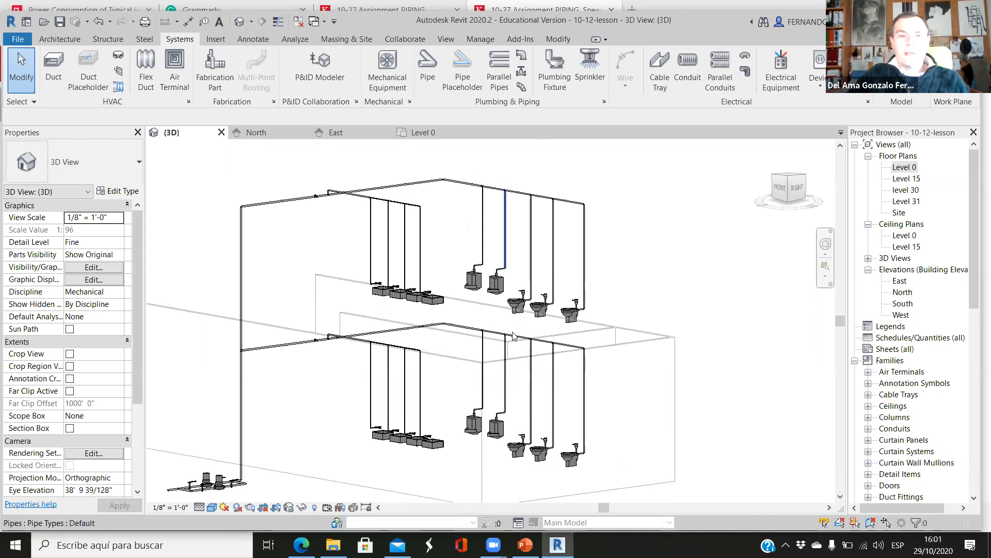
Examine the parallel pump loop at the riser's base and its connection up to both restroom branches
scroll(554, 349, "down", 3)
middle_click_drag(567, 328, 487, 405, "shift")
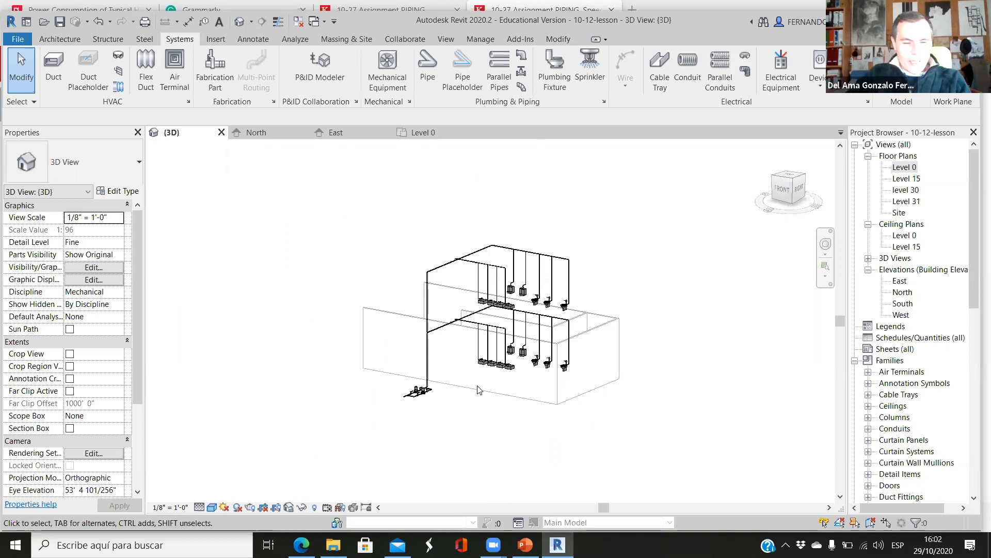
scroll(439, 384, "up", 5)
scroll(408, 384, "up", 3)
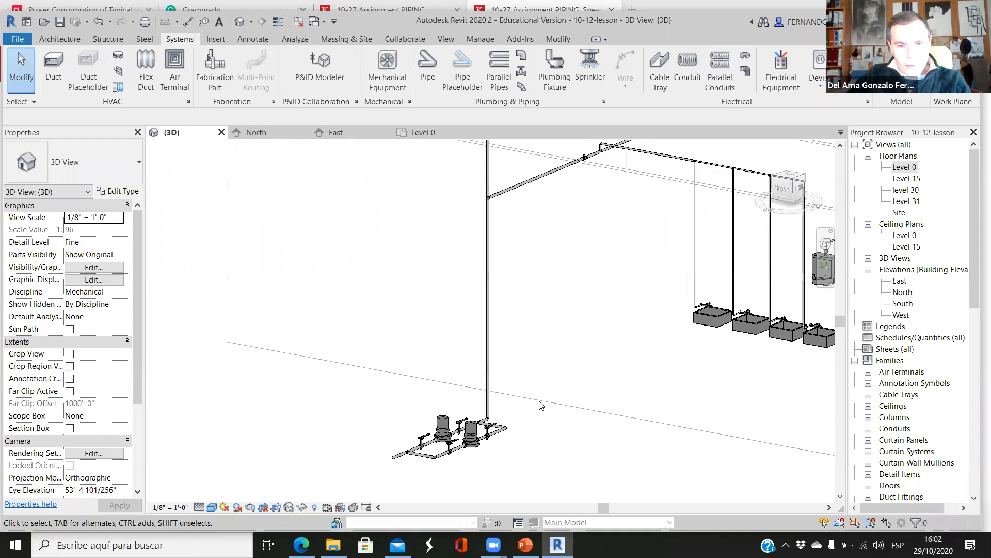
scroll(540, 405, "down", 2)
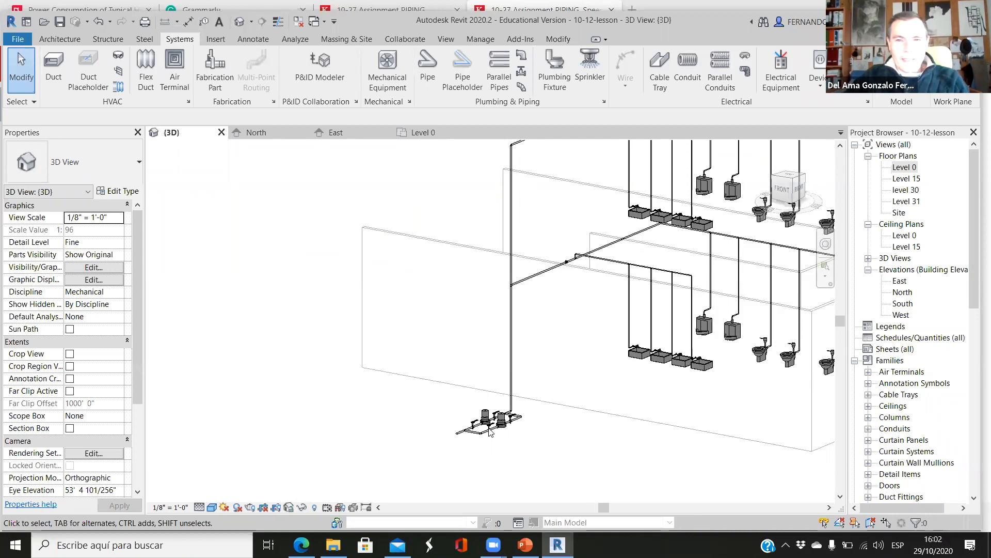
scroll(490, 433, "down", 3)
middle_click_drag(522, 395, 566, 330, "shift")
scroll(520, 291, "up", 2)
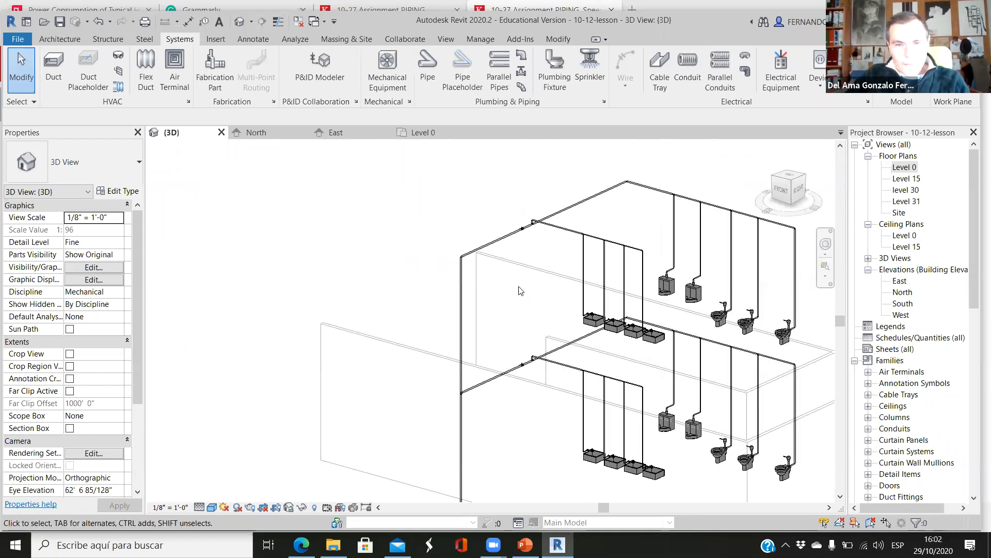
Review the System Type choices for the riser pipe between the two branches and pick Domestic Cold Water
scroll(520, 291, "up", 1)
left_click(427, 341)
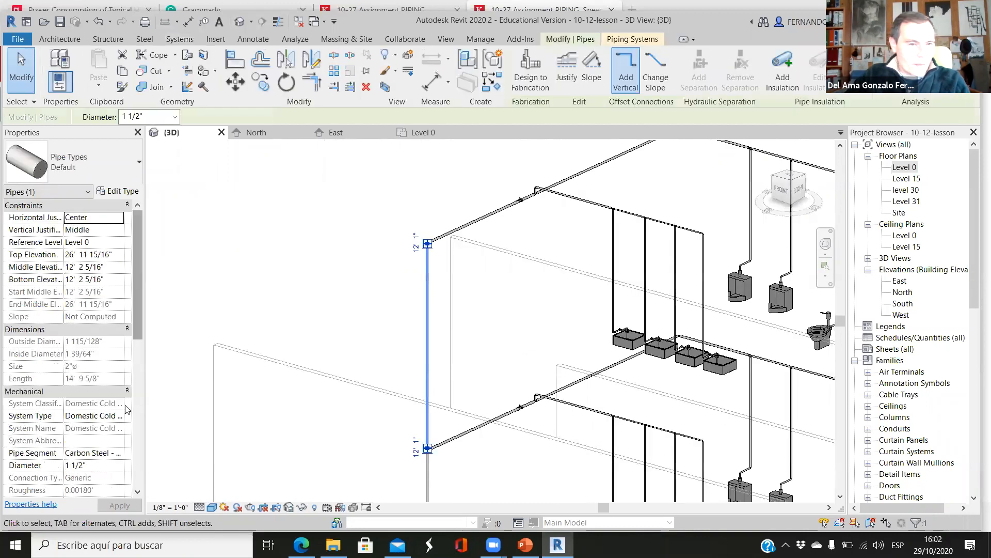
scroll(80, 397, "down", 2)
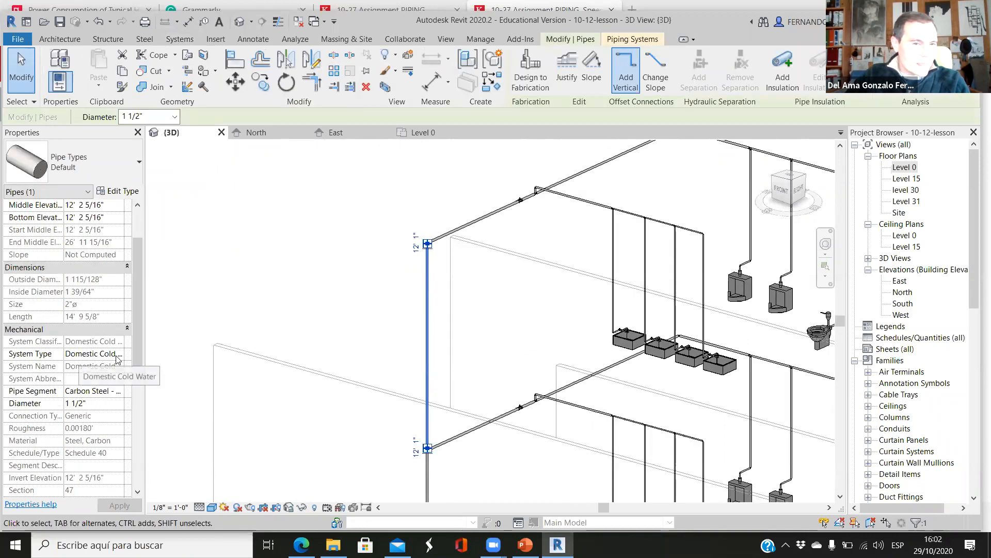
left_click(82, 354)
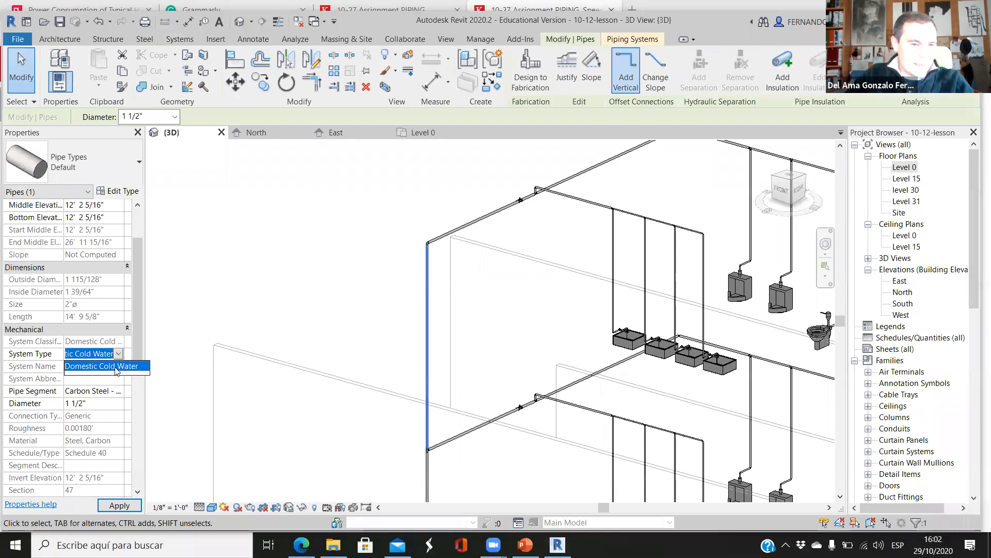
left_click(116, 367)
left_click(326, 301)
Inspect the Level 15 sinks, urinals and water closets, looking closely at a sink's faucet and supply connection
scroll(326, 301, "down", 2)
scroll(635, 348, "up", 1)
scroll(421, 368, "up", 1)
scroll(589, 287, "down", 1)
scroll(589, 287, "up", 2)
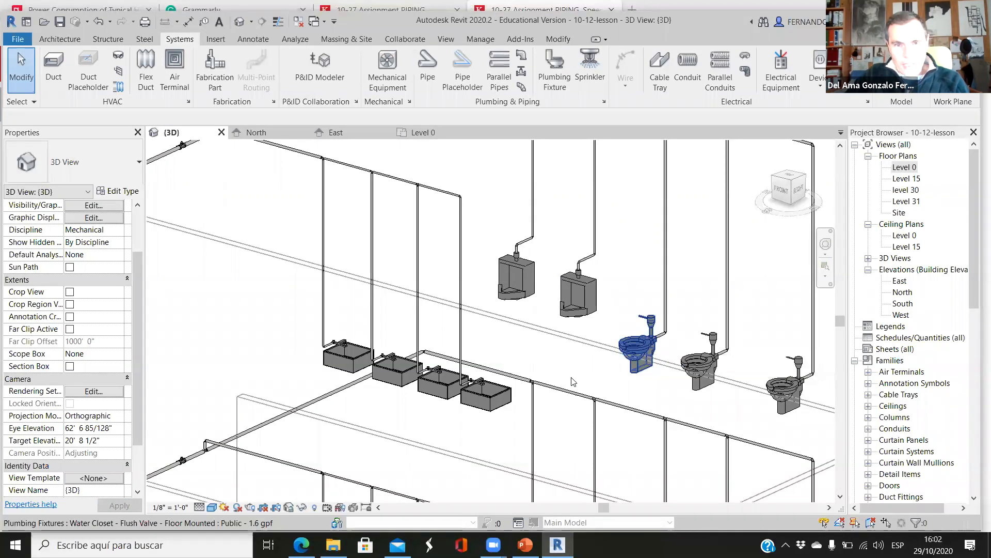
scroll(475, 418, "up", 5)
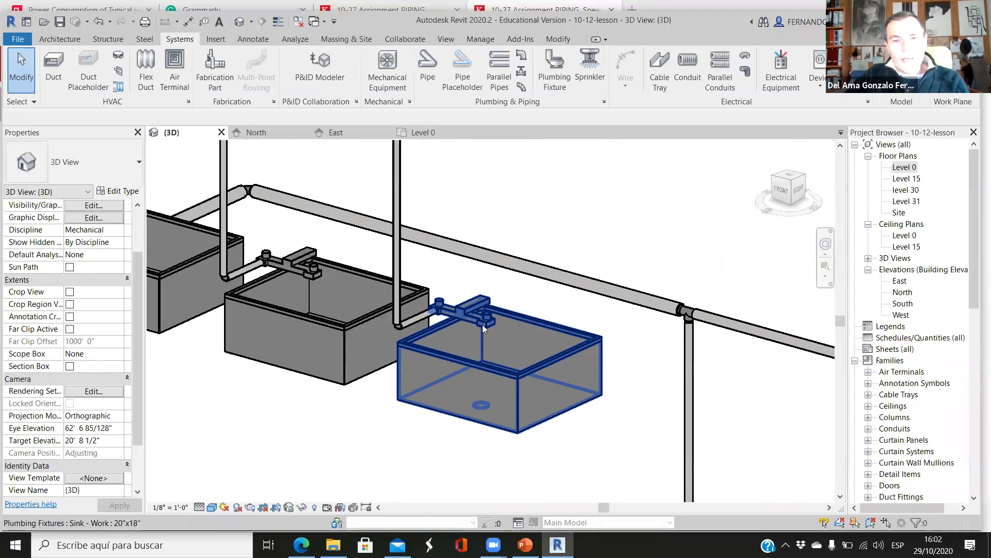
scroll(485, 323, "down", 8)
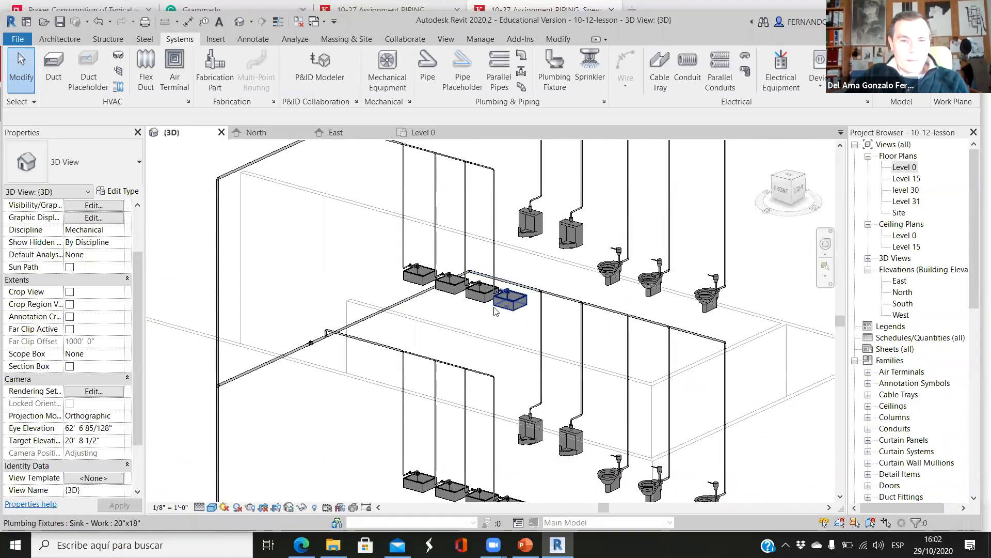
Inspect the sinks on both levels, checking a sink's faucet and single supply connection against the overall piping layout
scroll(473, 444, "down", 2)
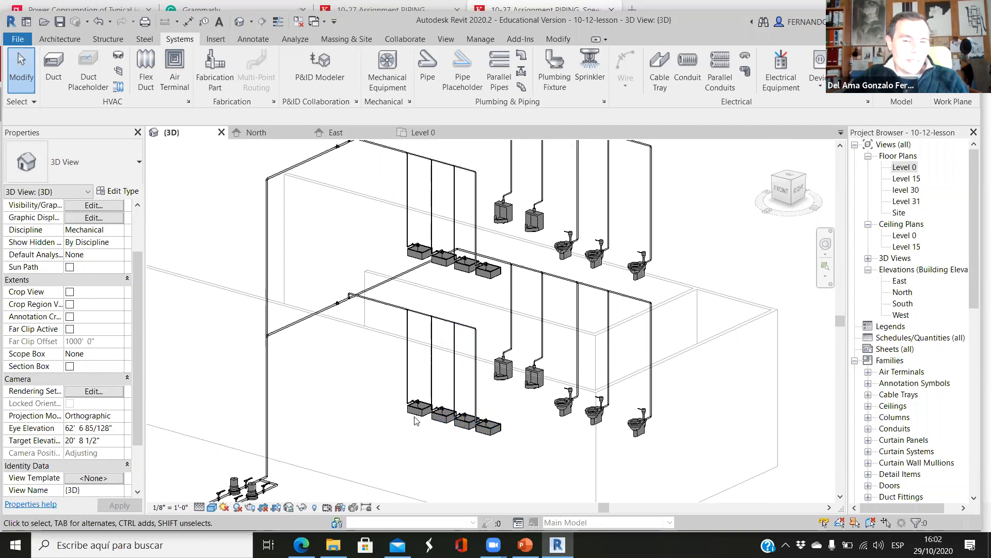
scroll(475, 437, "down", 1)
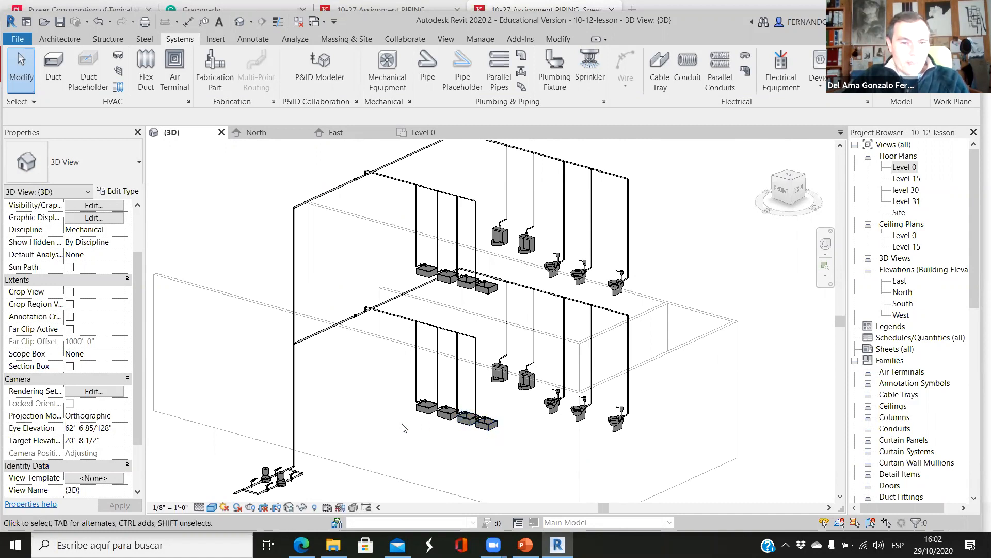
scroll(457, 430, "down", 2)
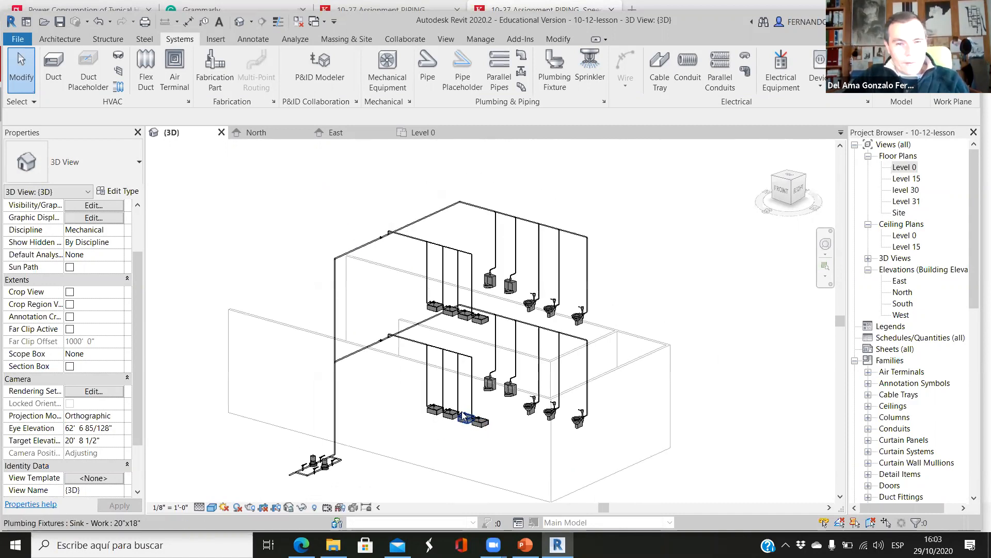
scroll(474, 423, "up", 2)
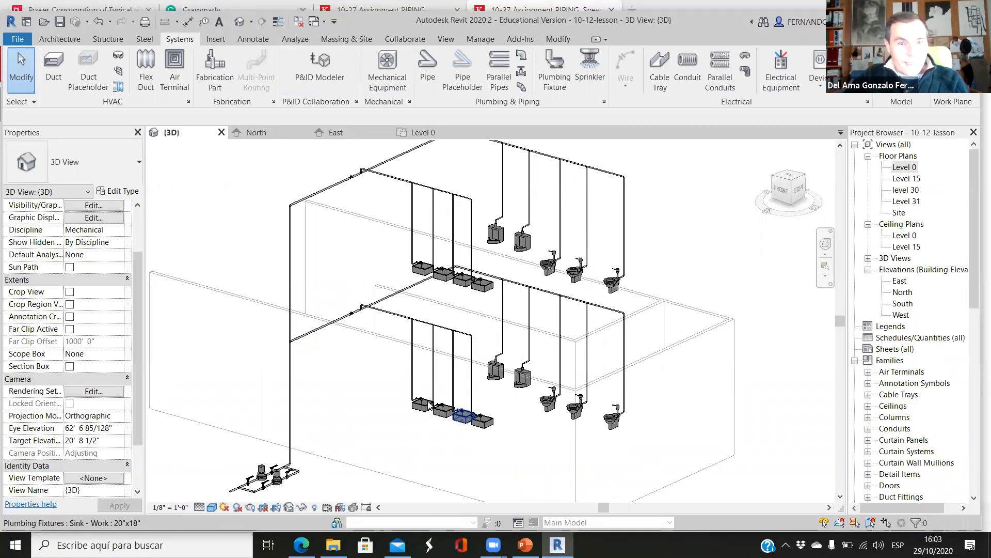
scroll(454, 405, "up", 2)
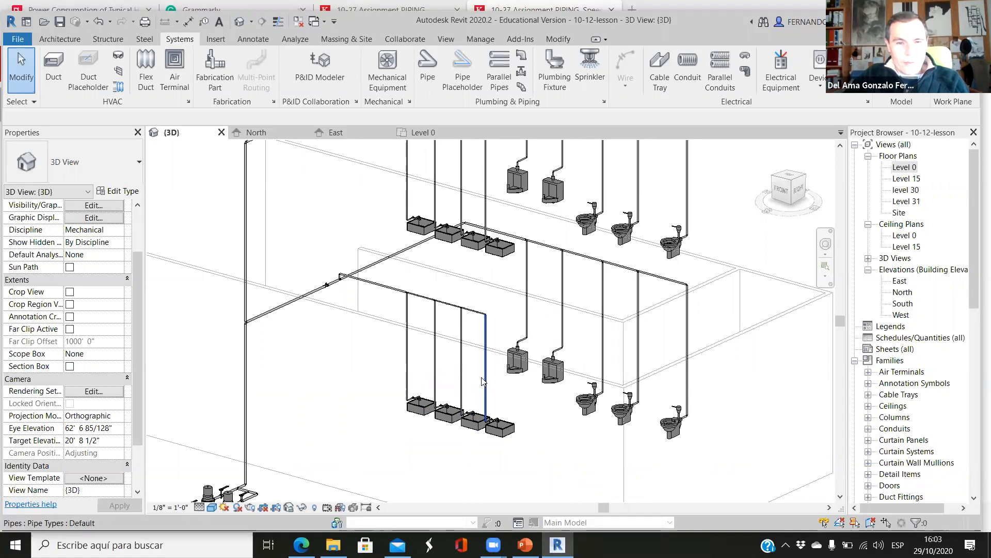
scroll(462, 377, "down", 2)
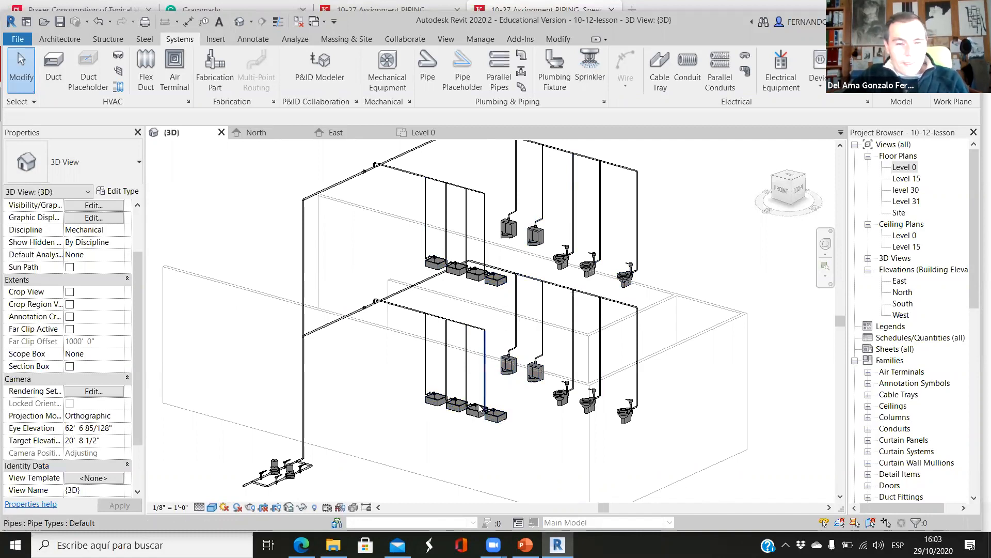
scroll(481, 408, "up", 2)
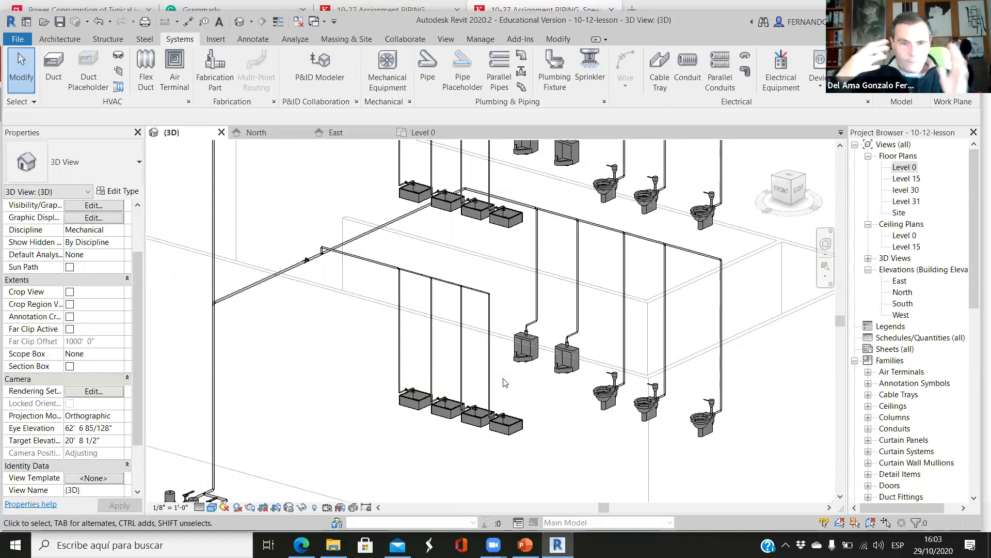
scroll(413, 429, "up", 2)
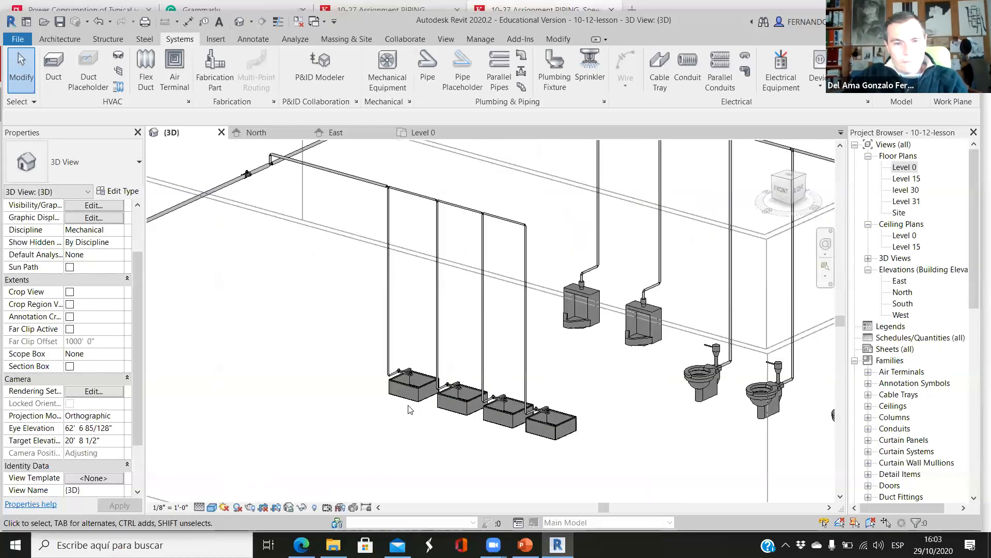
scroll(409, 409, "up", 4)
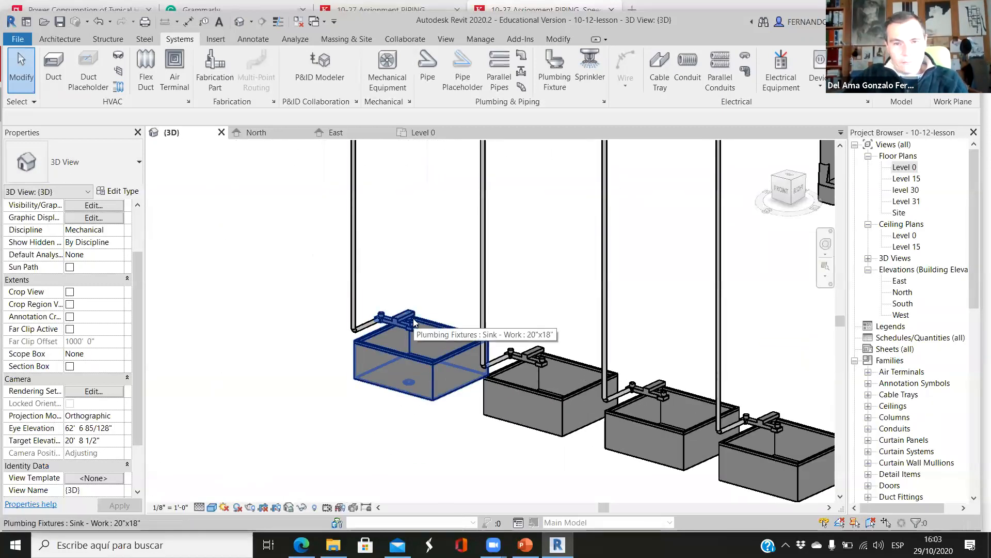
scroll(411, 318, "down", 5)
scroll(443, 361, "down", 3)
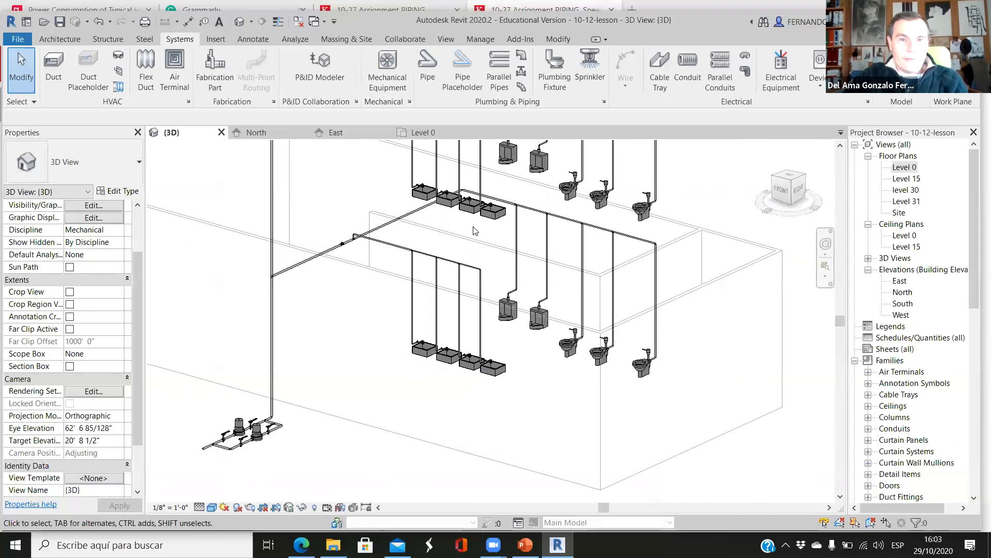
scroll(463, 321, "down", 2)
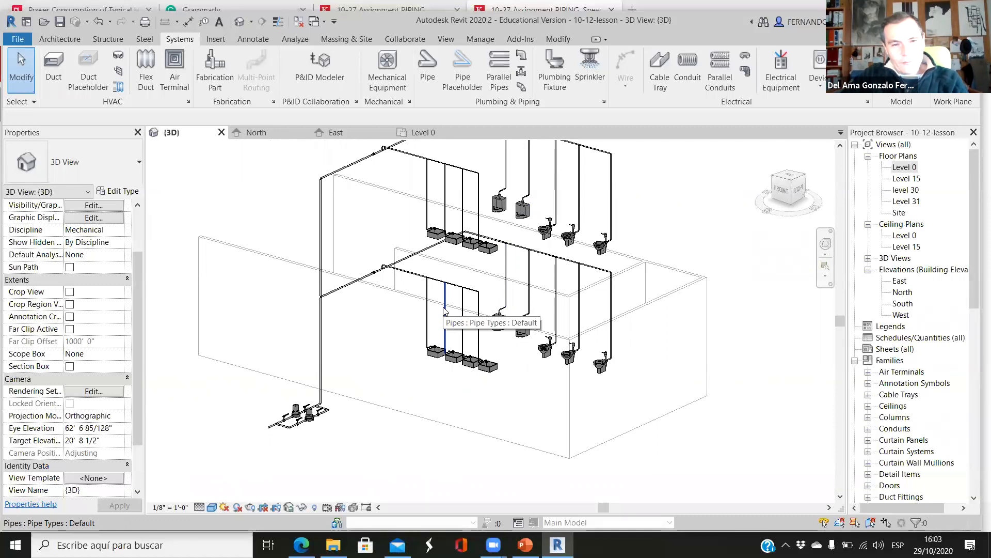
Examine the inline pumps and butterfly valves at the riser's base and the riser's run up to the restroom branches
scroll(291, 413, "up", 4)
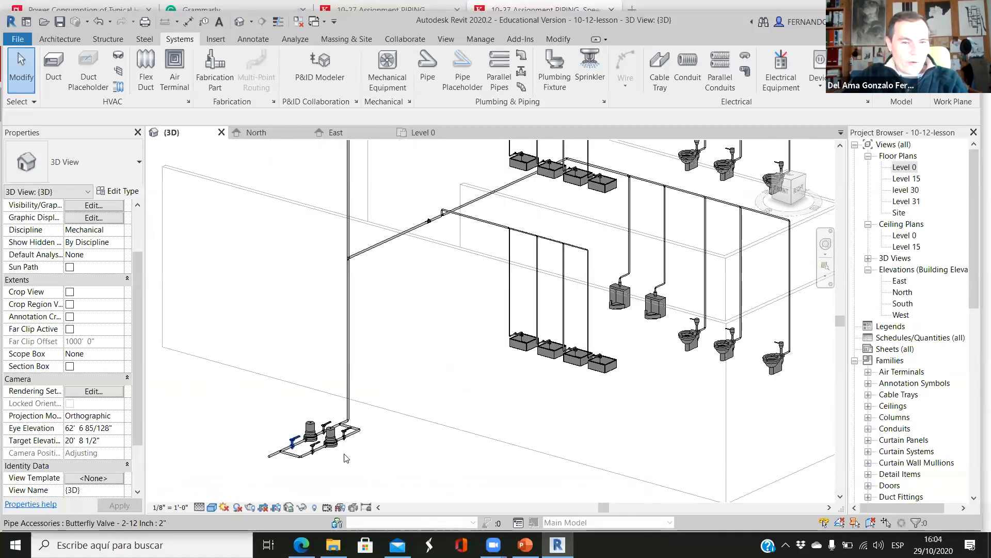
scroll(355, 424, "up", 3)
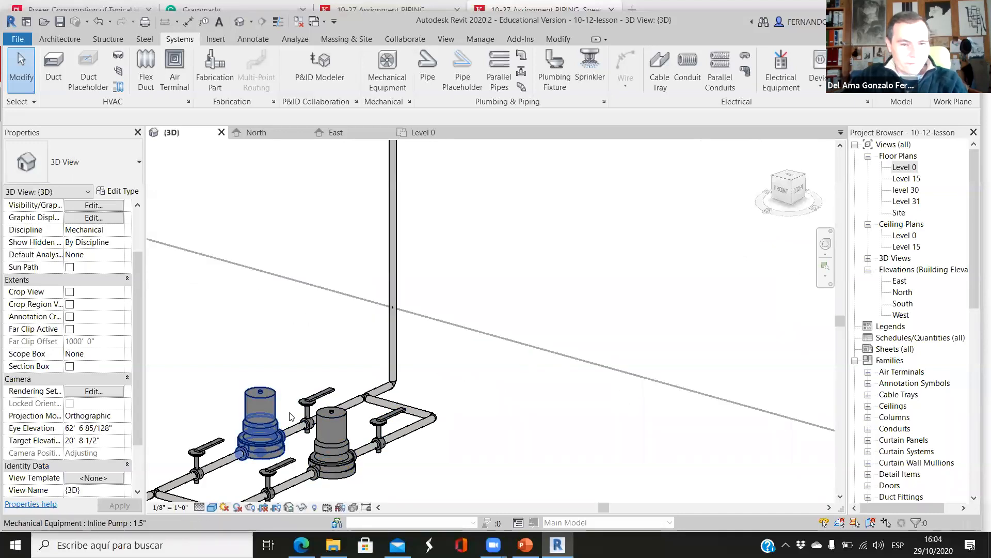
scroll(291, 416, "down", 2)
scroll(305, 408, "up", 2)
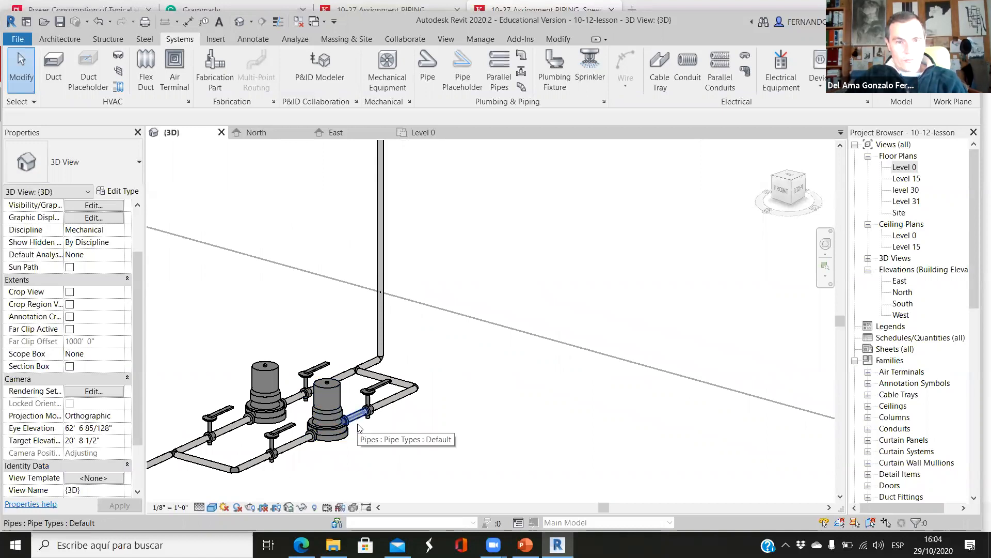
scroll(476, 360, "down", 4)
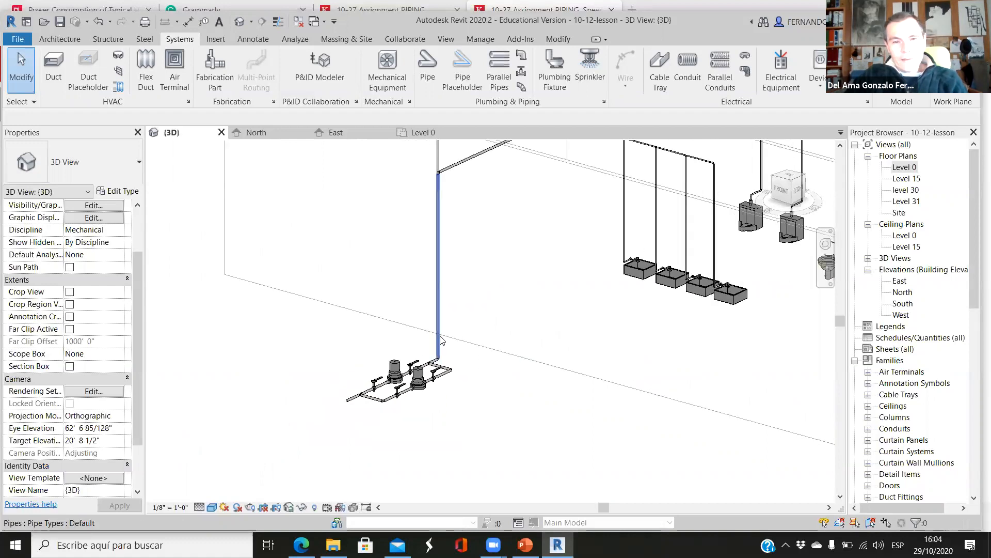
scroll(495, 358, "down", 3)
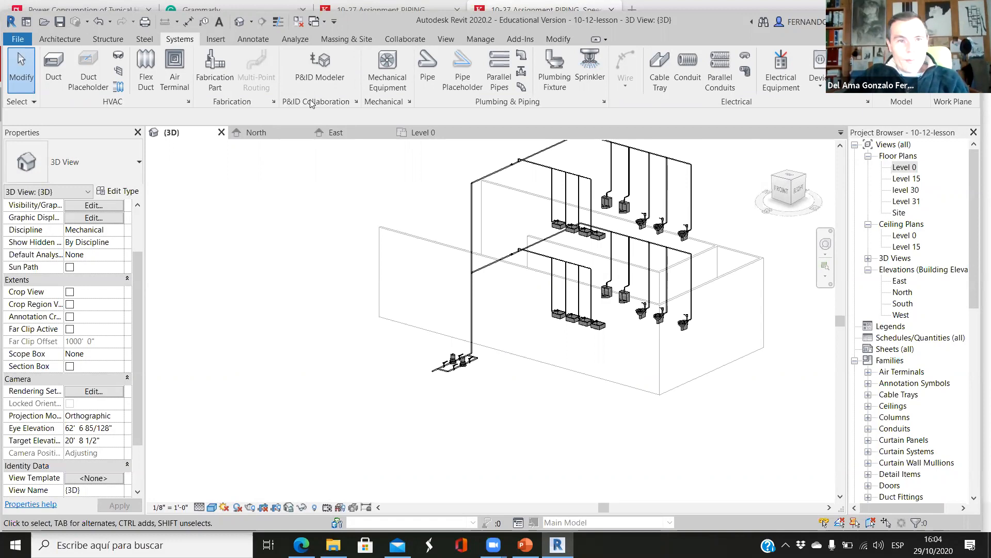
left_click(556, 70)
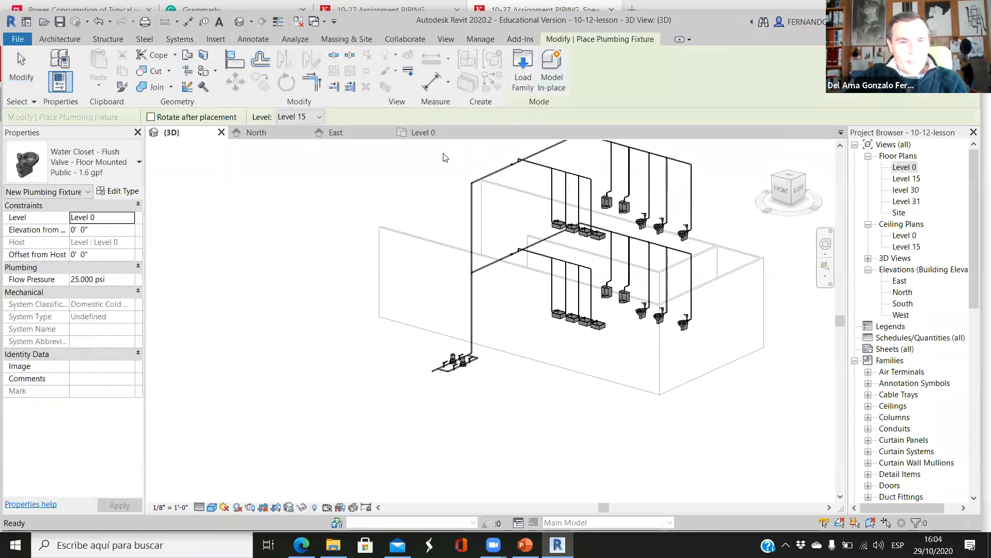
left_click(106, 170)
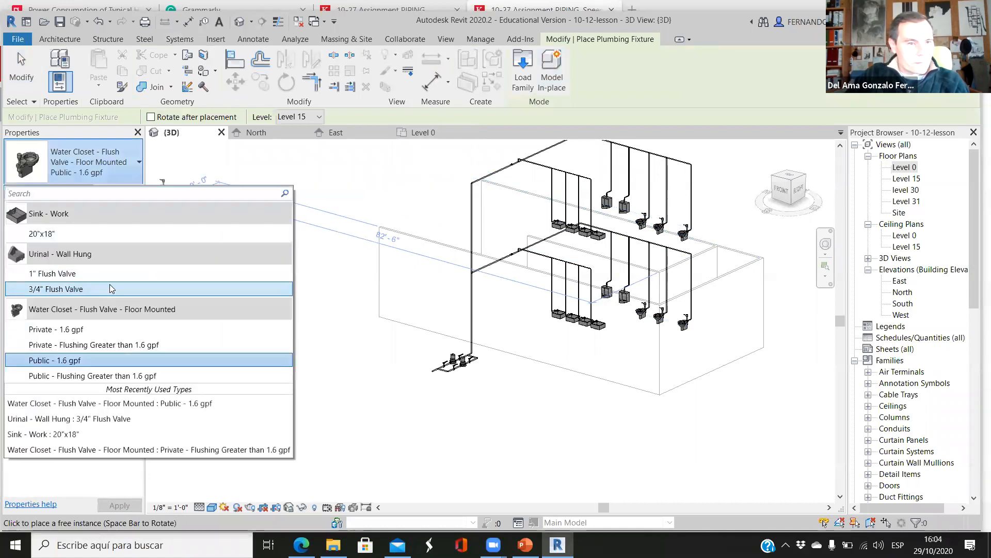
left_click(329, 46)
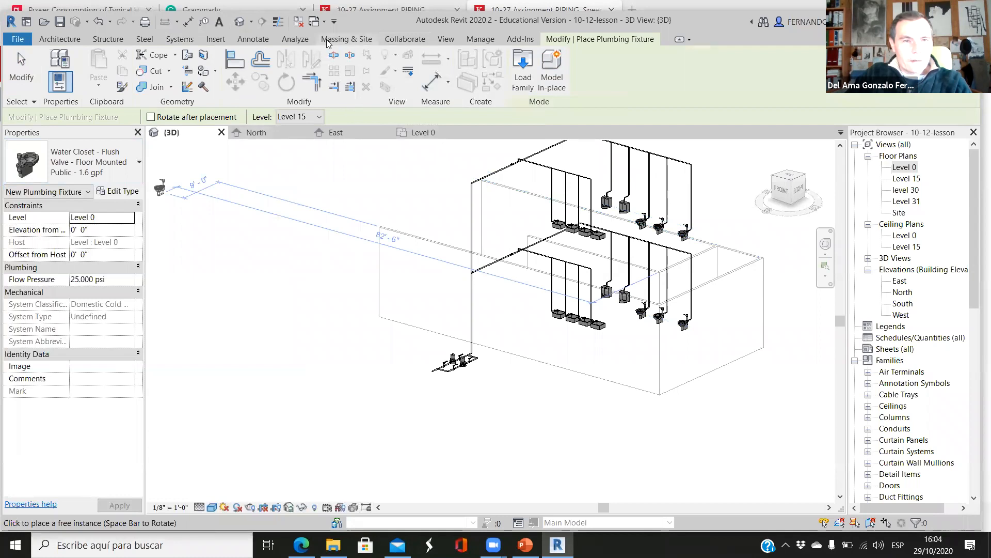
Start placing mechanical equipment and choose the Water Heater type with 75 Gallon capacity
left_click(183, 40)
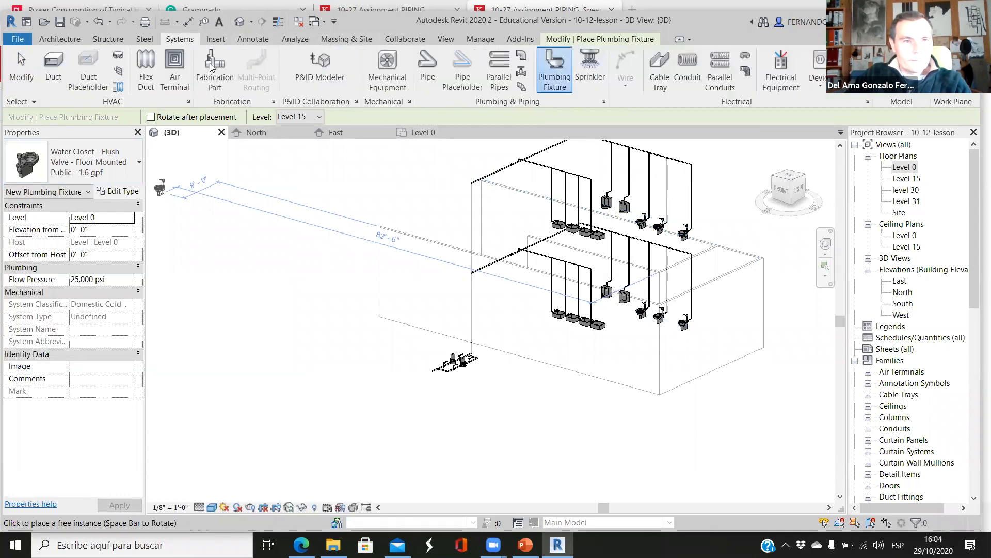
left_click(387, 64)
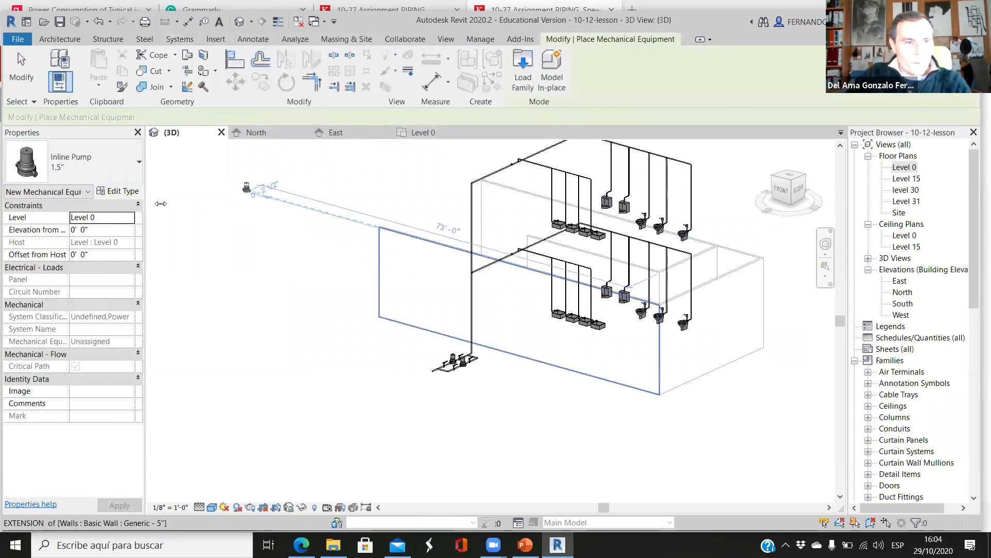
left_click(138, 163)
scroll(89, 287, "up", 8)
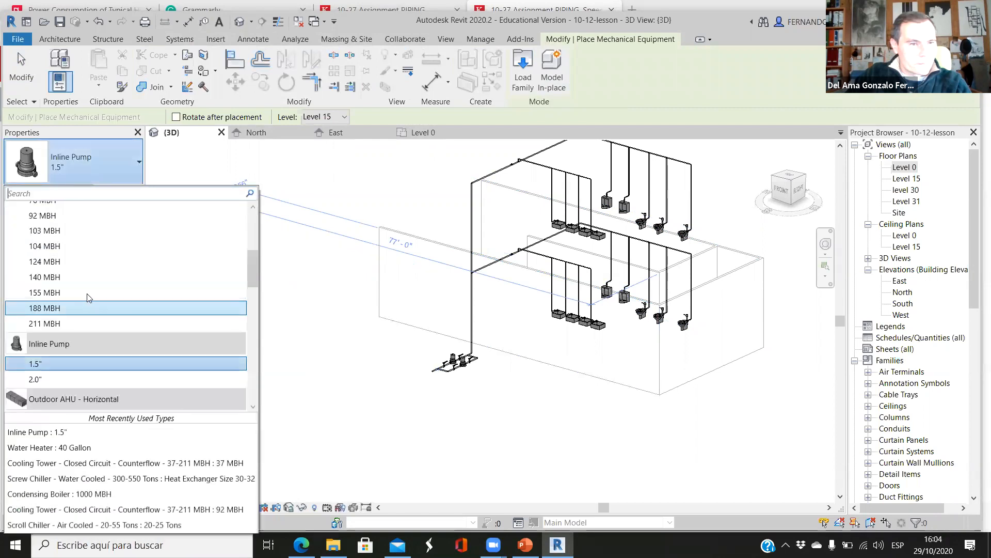
scroll(90, 287, "down", 4)
scroll(92, 287, "down", 15)
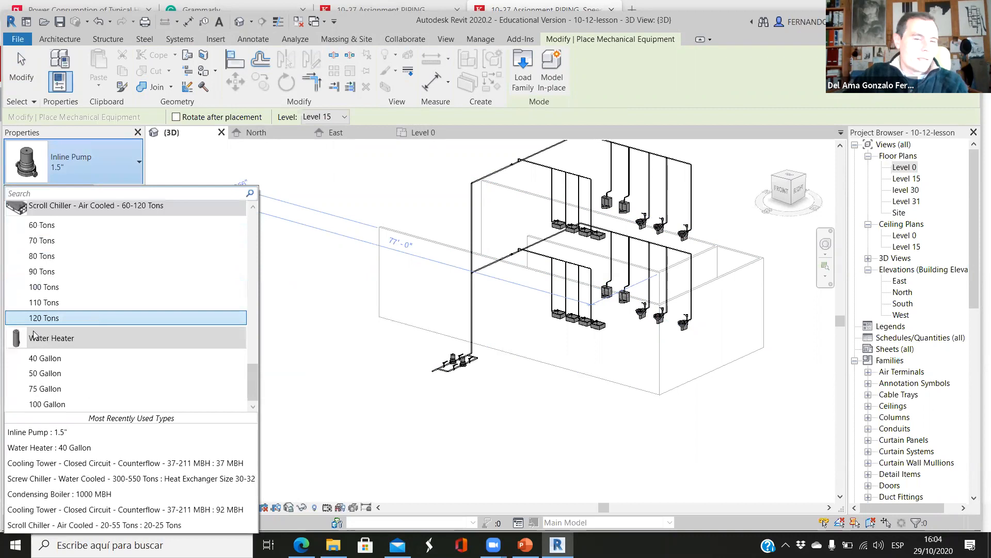
mouse_move(41, 339)
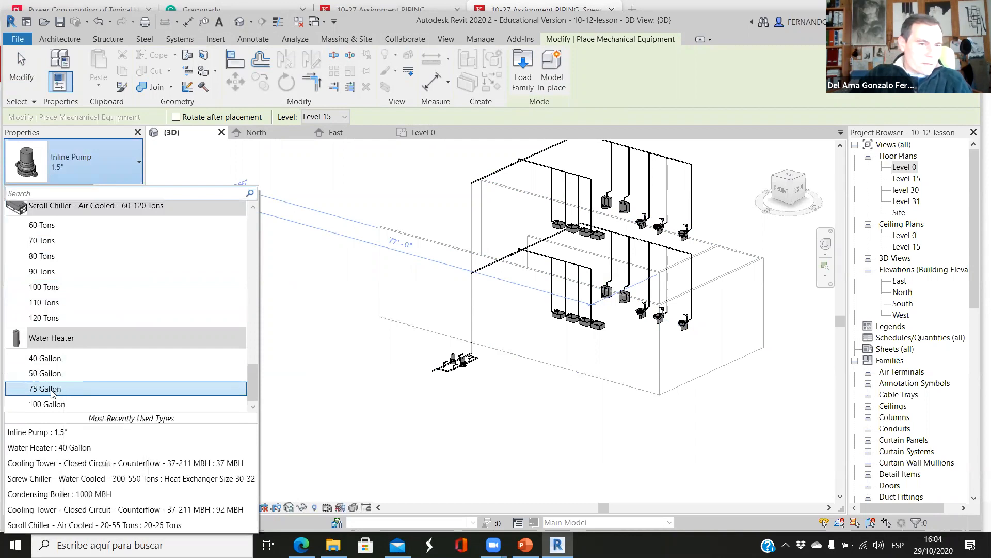
mouse_move(58, 410)
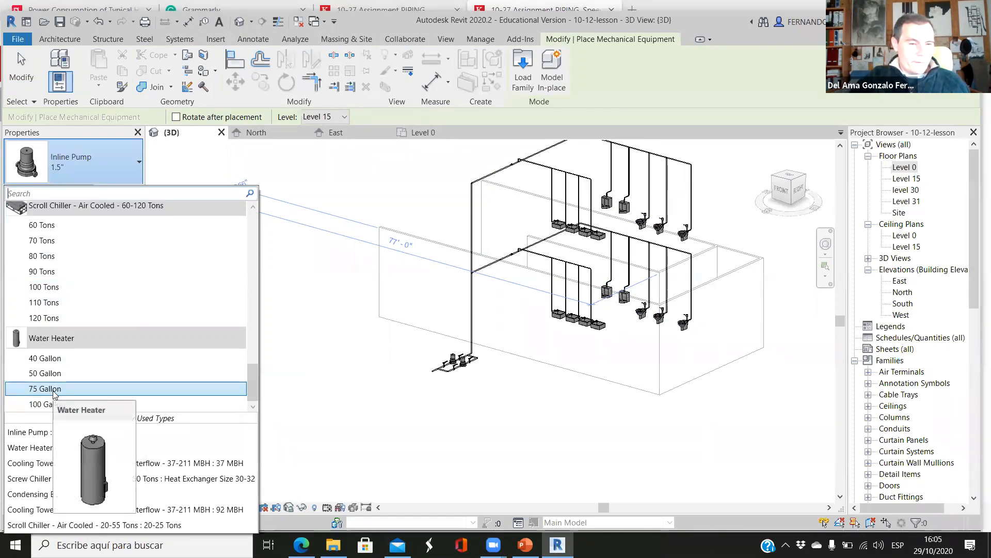
left_click(54, 391)
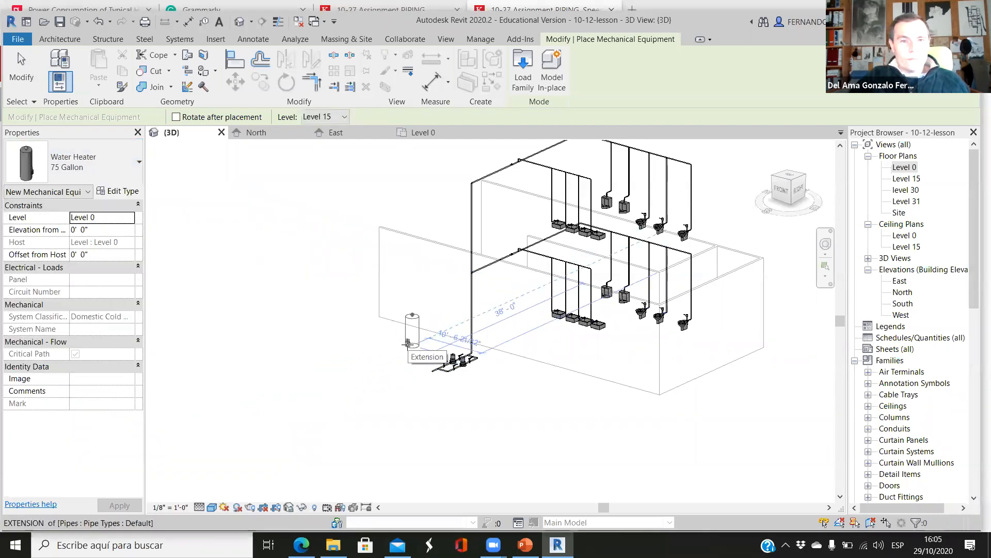
Place one water heater in the Level 0 floor plan, across the wall from the pump loop and west of the supply pipe
left_click(419, 133)
scroll(461, 237, "down", 3)
scroll(454, 299, "down", 1)
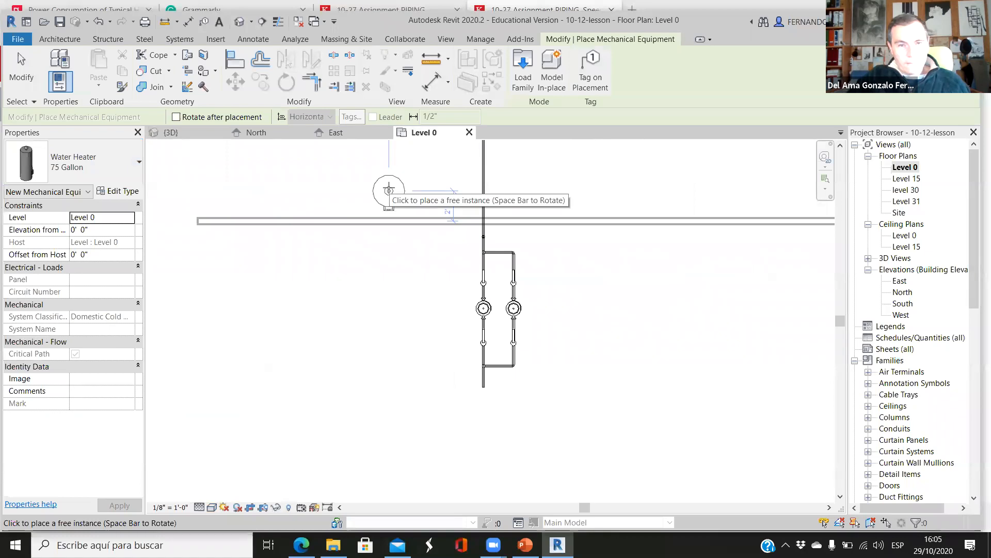
left_click(388, 190)
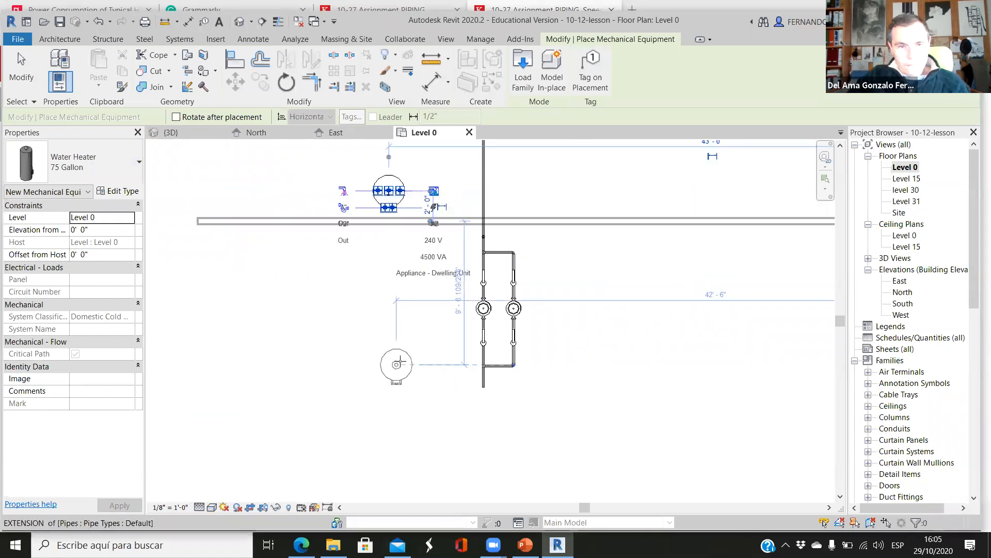
key("Escape")
scroll(401, 361, "down", 6)
scroll(443, 313, "up", 6)
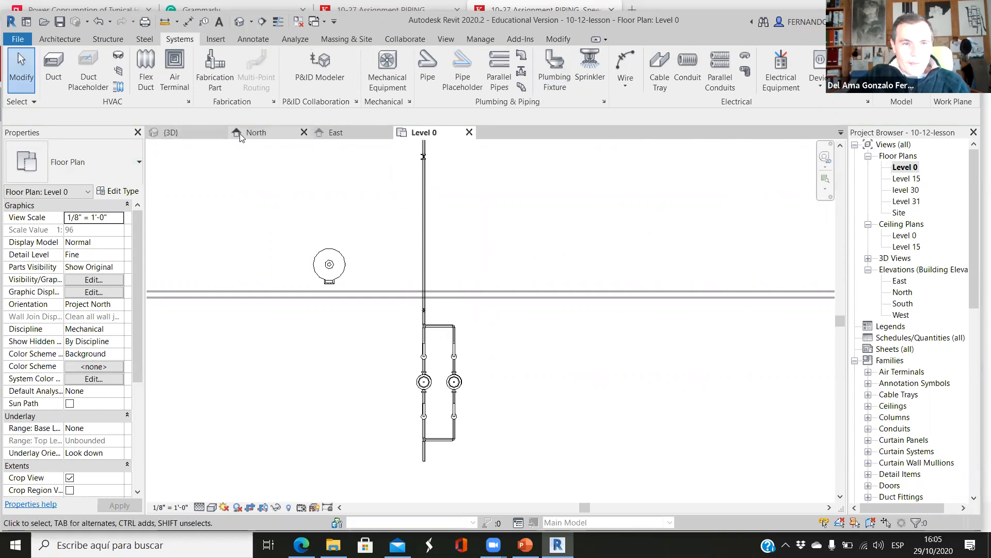
Select the placed water heater in the 3D view and examine its electrical, drain, inlet, outlet and flue connectors
left_click(184, 132)
scroll(458, 327, "up", 5)
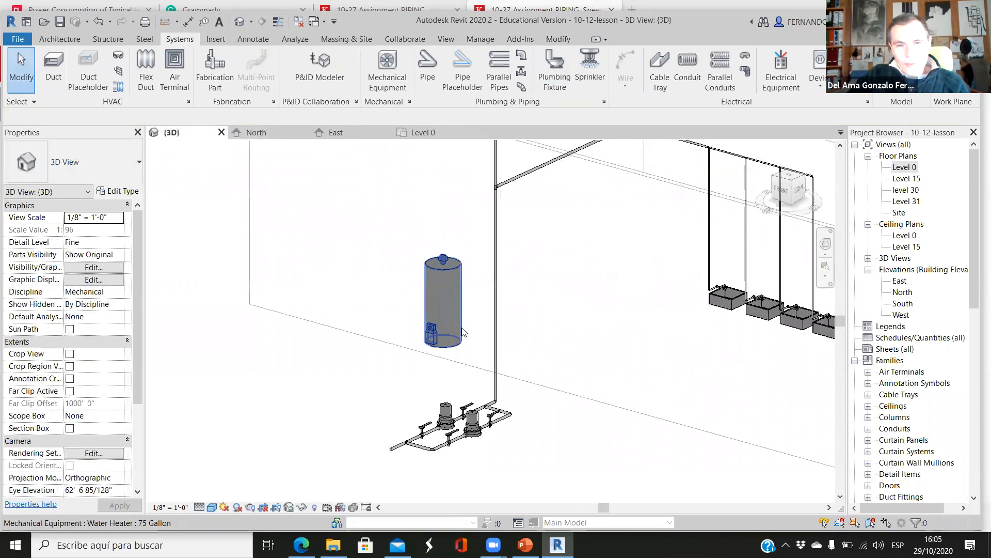
left_click(408, 333)
scroll(406, 334, "up", 3)
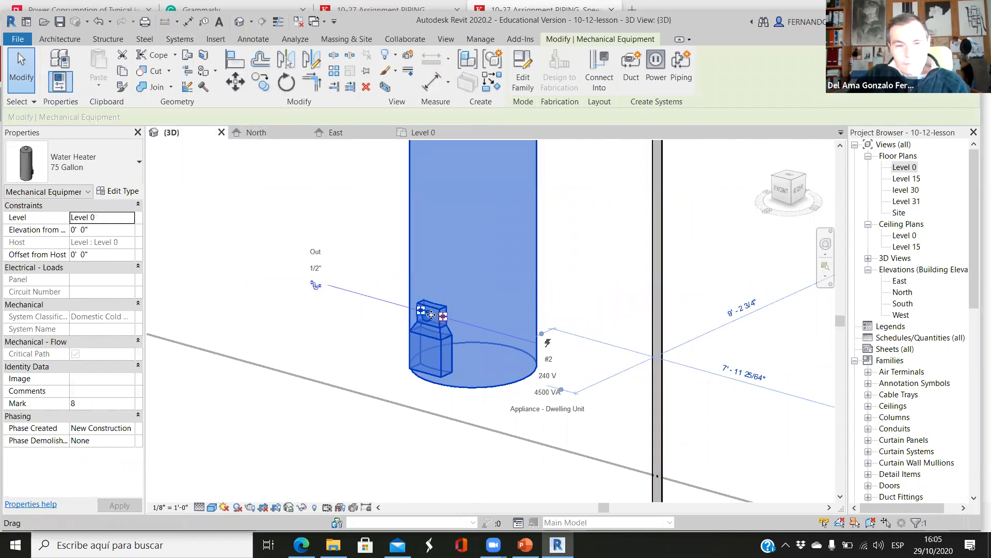
scroll(438, 316, "up", 1)
scroll(483, 334, "down", 3)
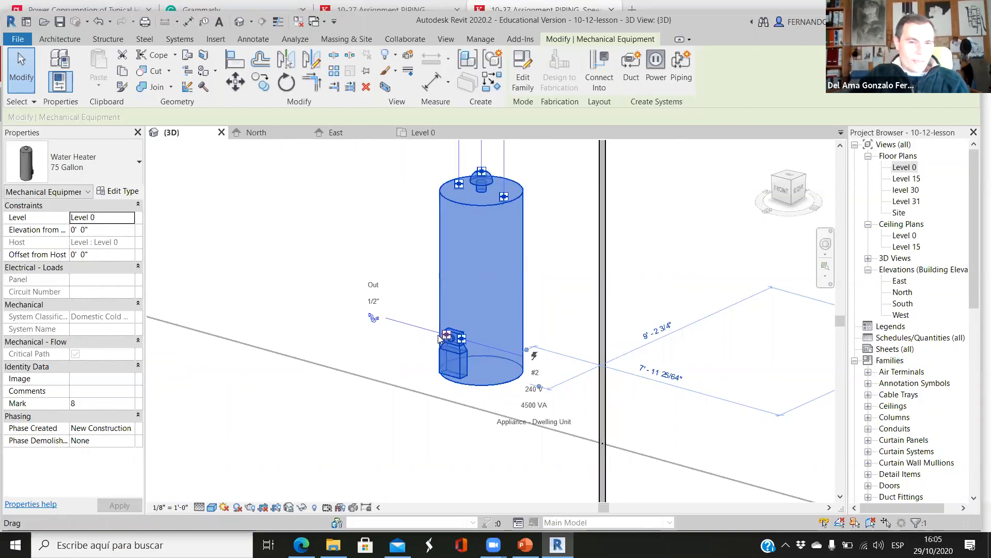
scroll(502, 367, "up", 2)
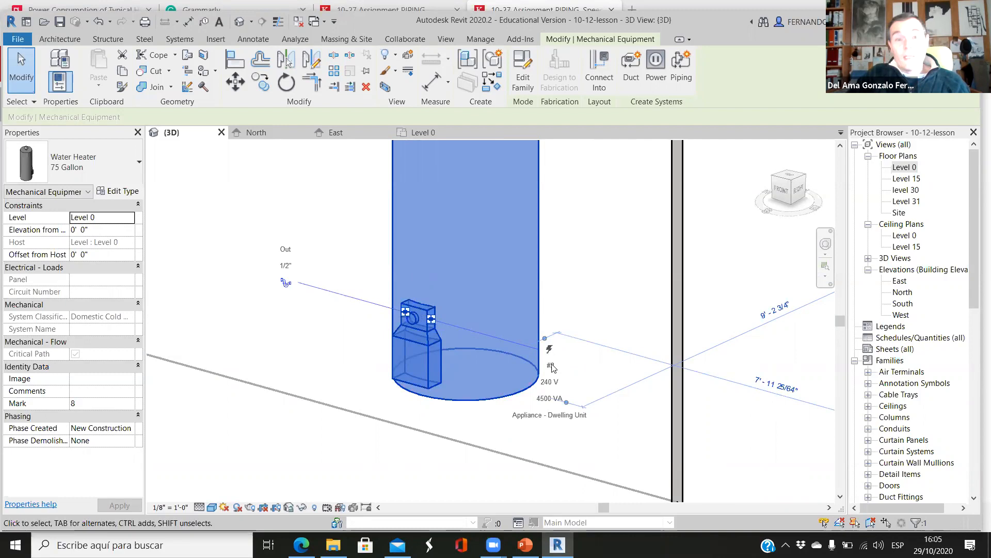
scroll(370, 423, "down", 5)
scroll(467, 397, "up", 3)
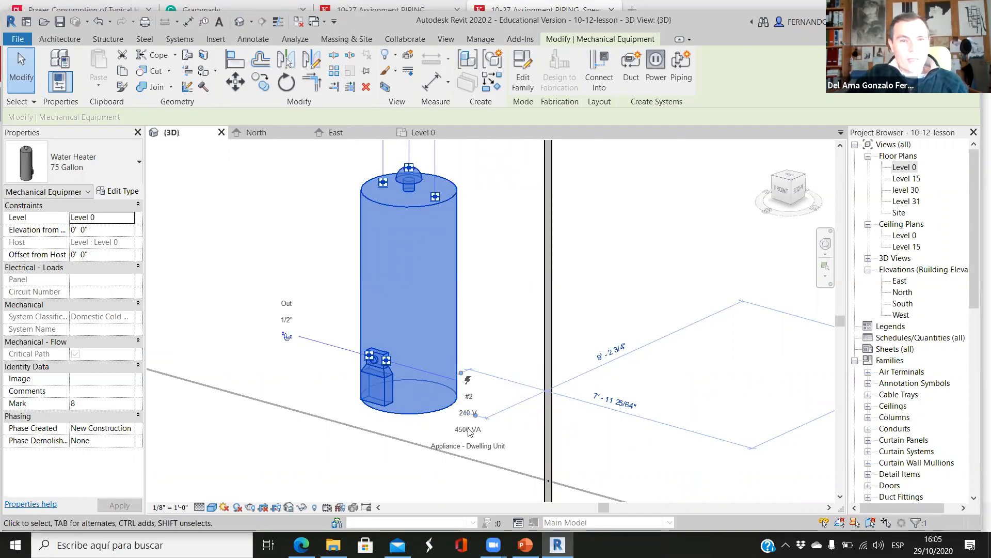
scroll(458, 380, "down", 2)
scroll(434, 220, "up", 3)
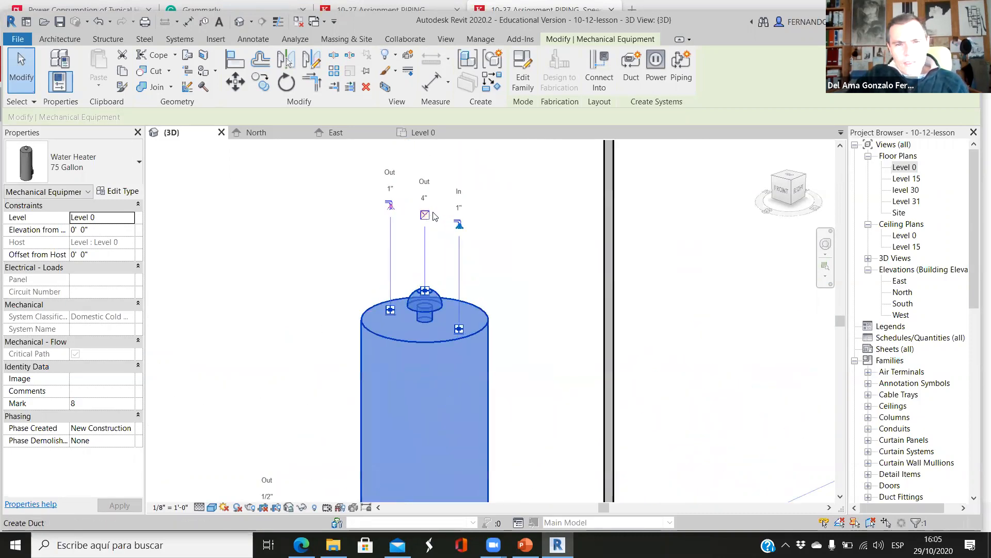
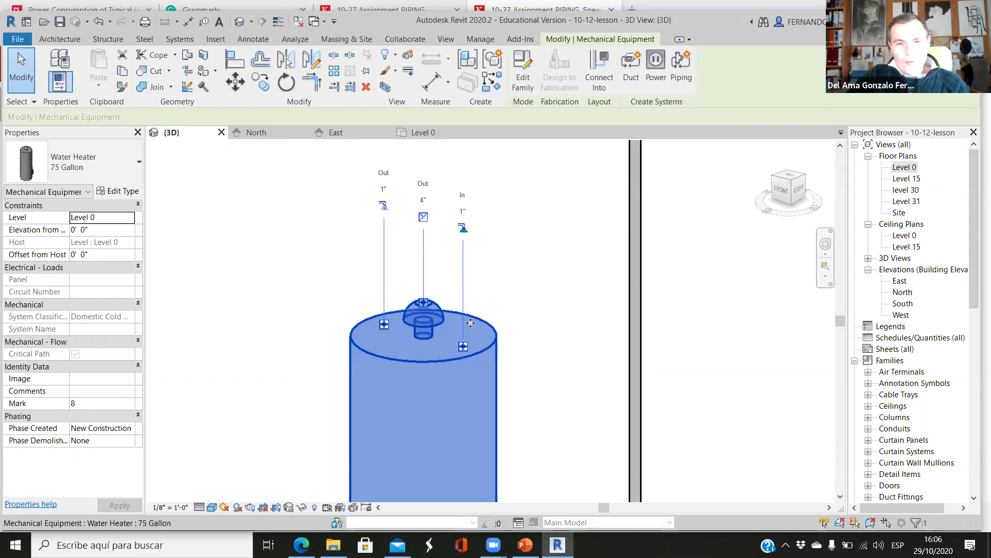
Switch to the North elevation and select the water heater beside the cold water riser so its connectors are accessible
scroll(454, 285, "down", 4)
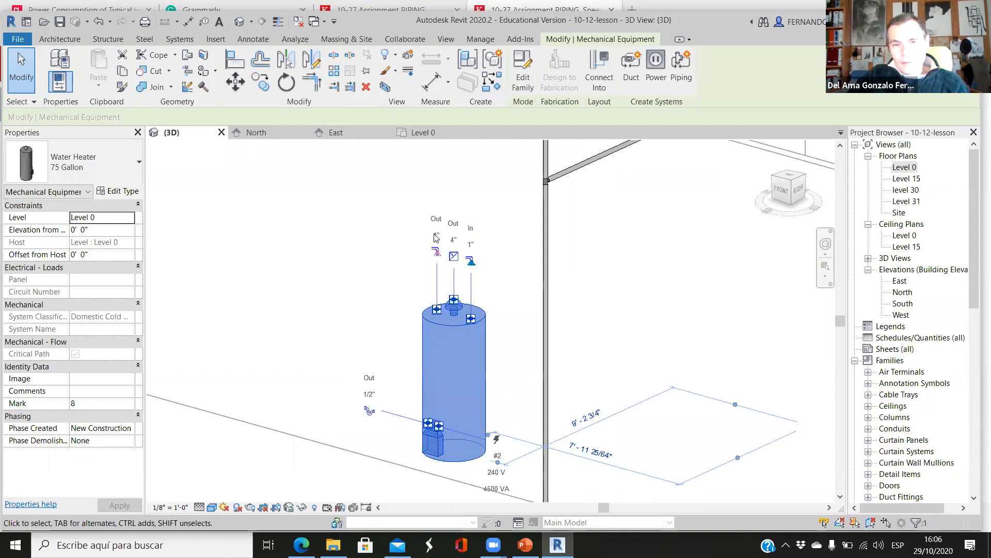
scroll(437, 267, "up", 2)
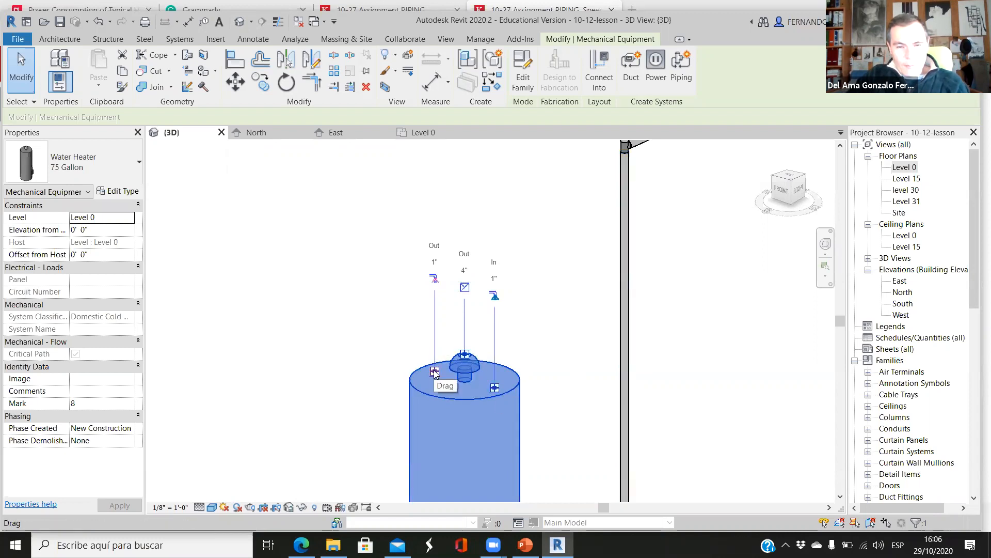
scroll(435, 373, "down", 6)
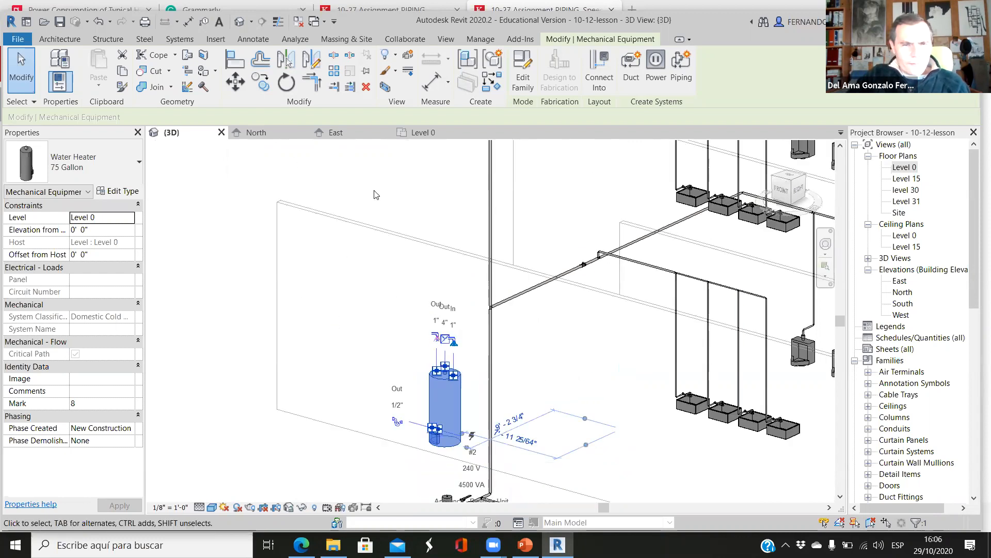
left_click(268, 133)
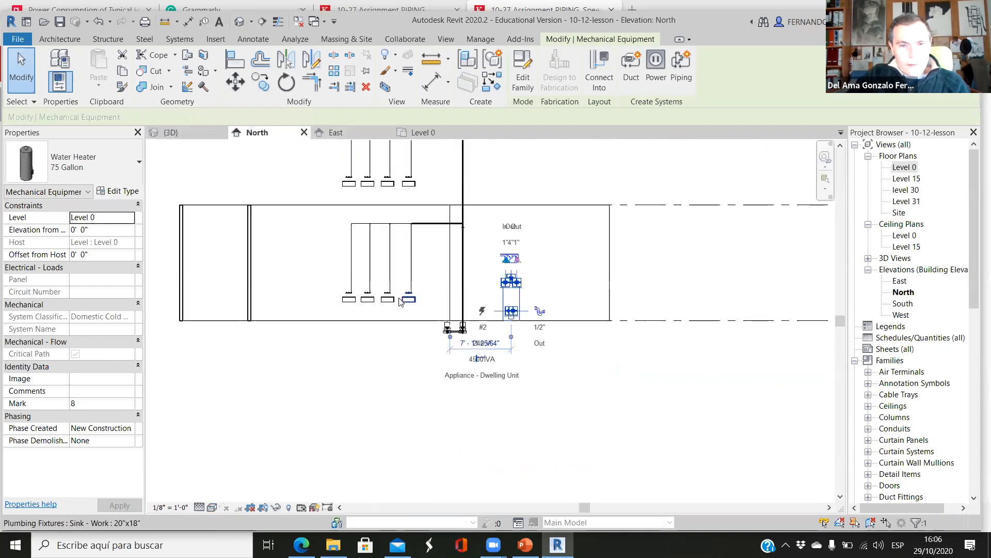
left_click(555, 402)
scroll(439, 241, "up", 1)
left_click(515, 305)
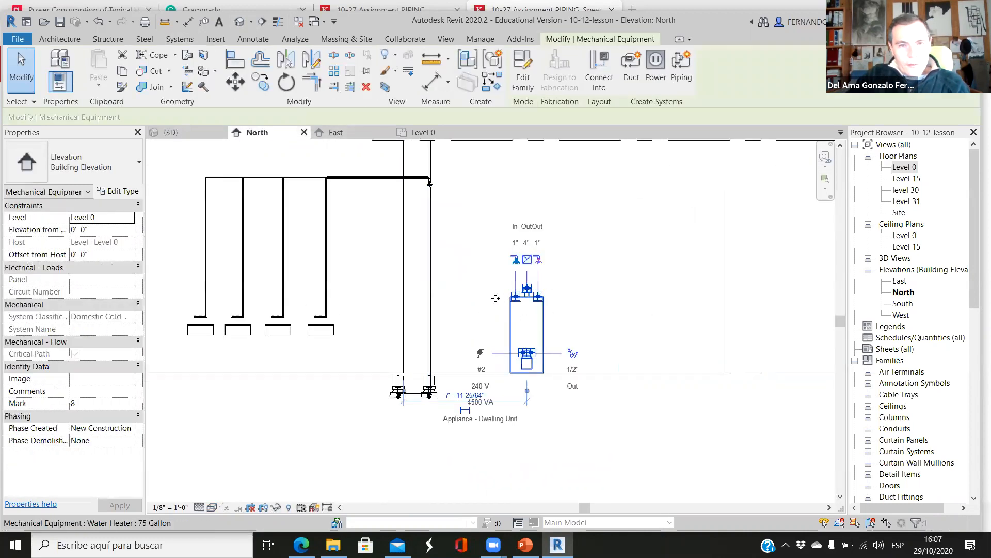
left_click(453, 260)
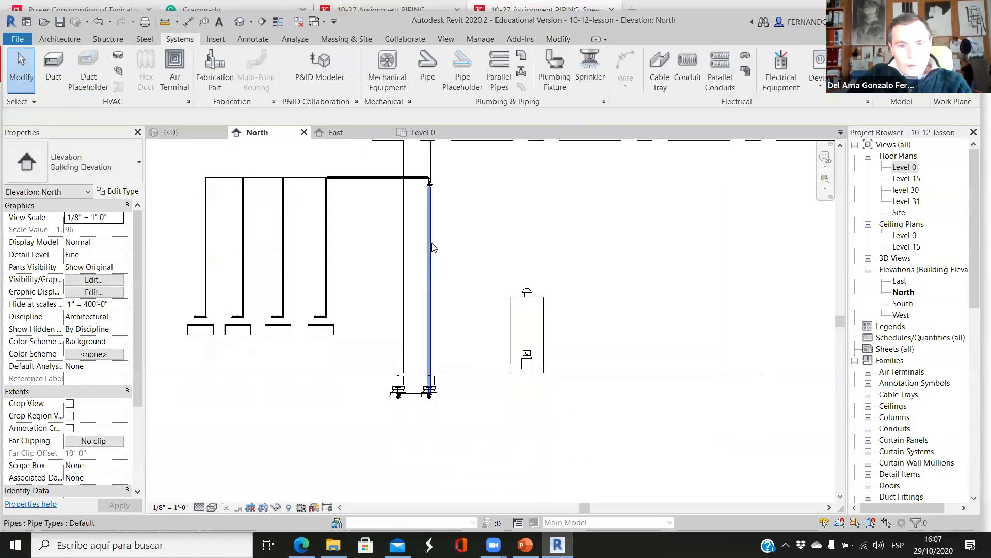
left_click(468, 290)
scroll(521, 287, "up", 4)
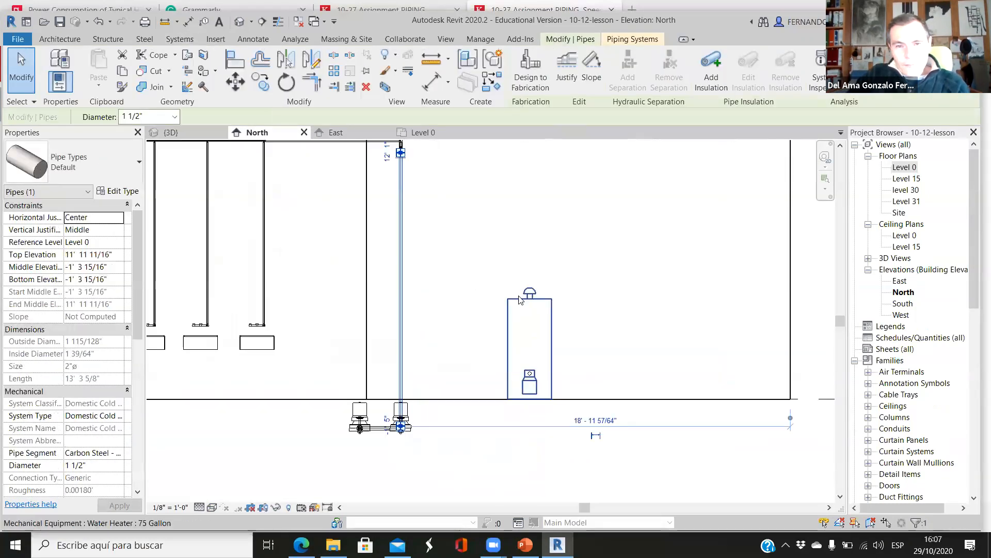
left_click(521, 336)
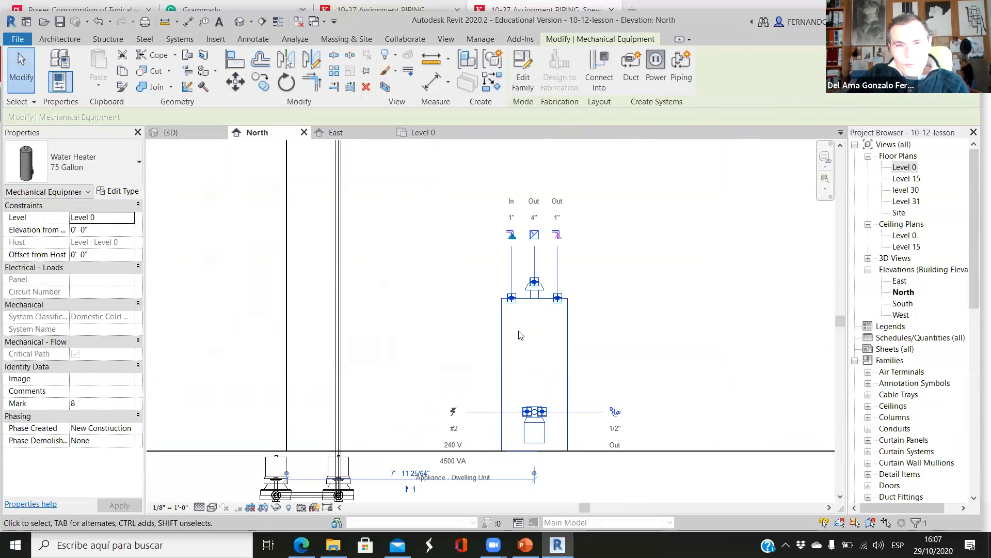
Draw a 1" cold water pipe from the heater's inlet up to elevation 7' 3 3/4" and horizontally into the riser
scroll(494, 263, "up", 3)
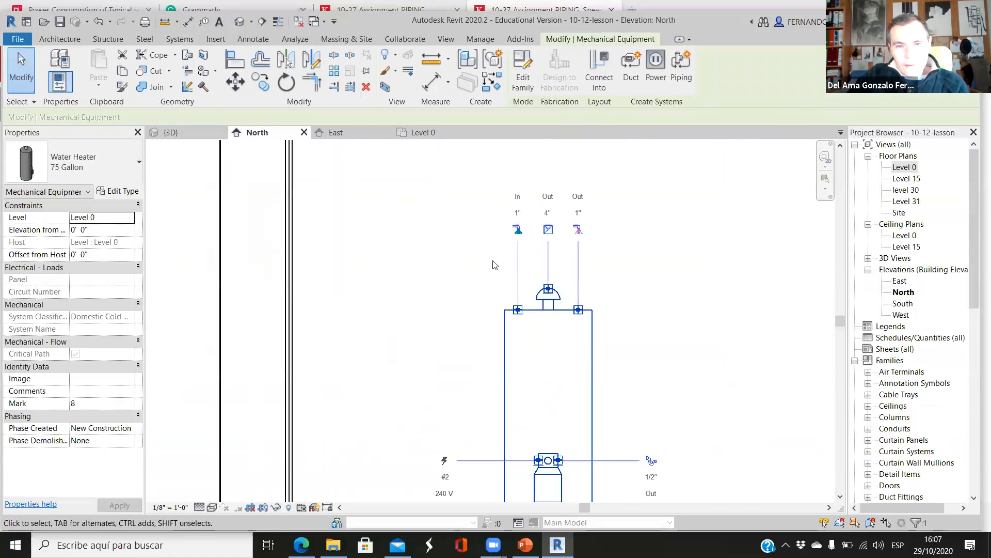
right_click(537, 345)
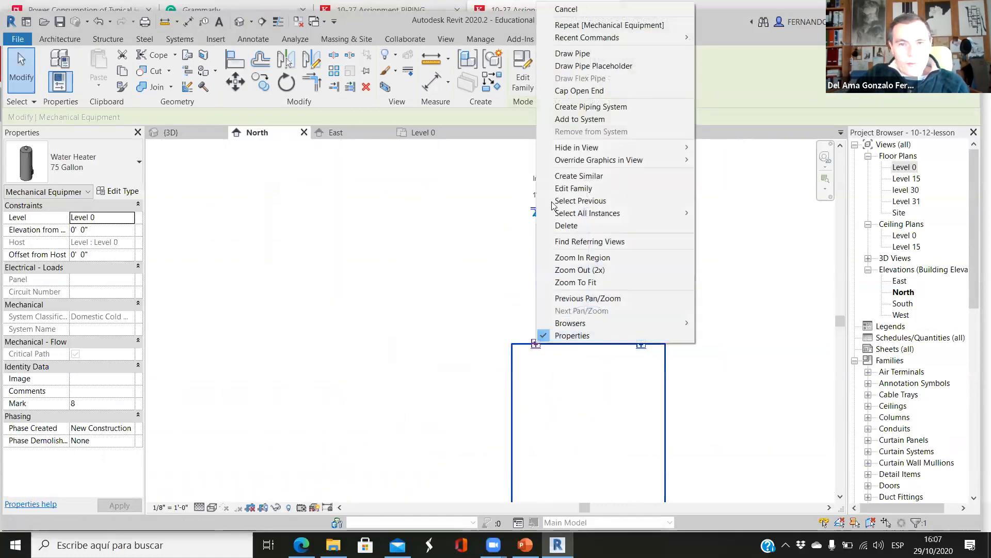
left_click(581, 57)
scroll(538, 340, "down", 2)
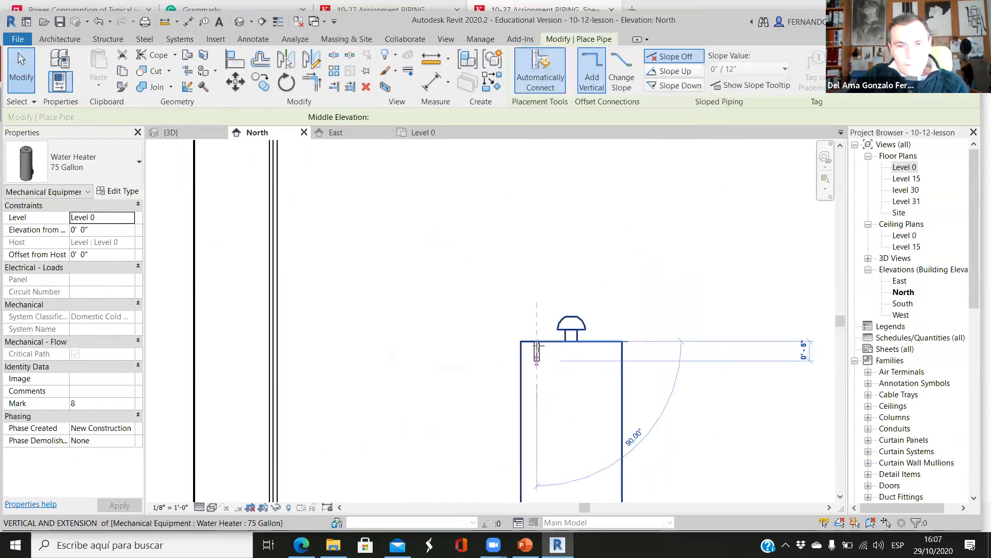
left_click(537, 257)
scroll(350, 256, "up", 2)
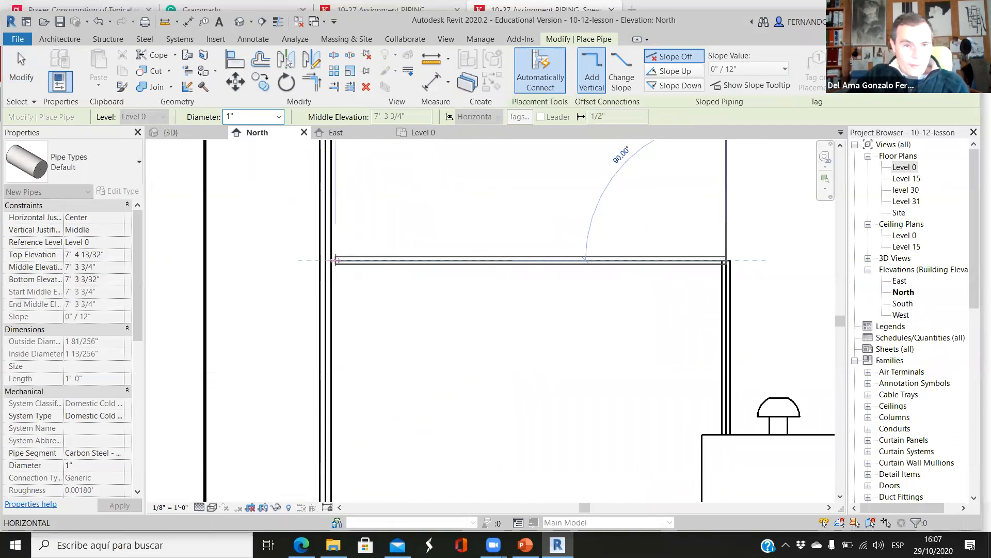
left_click(325, 260)
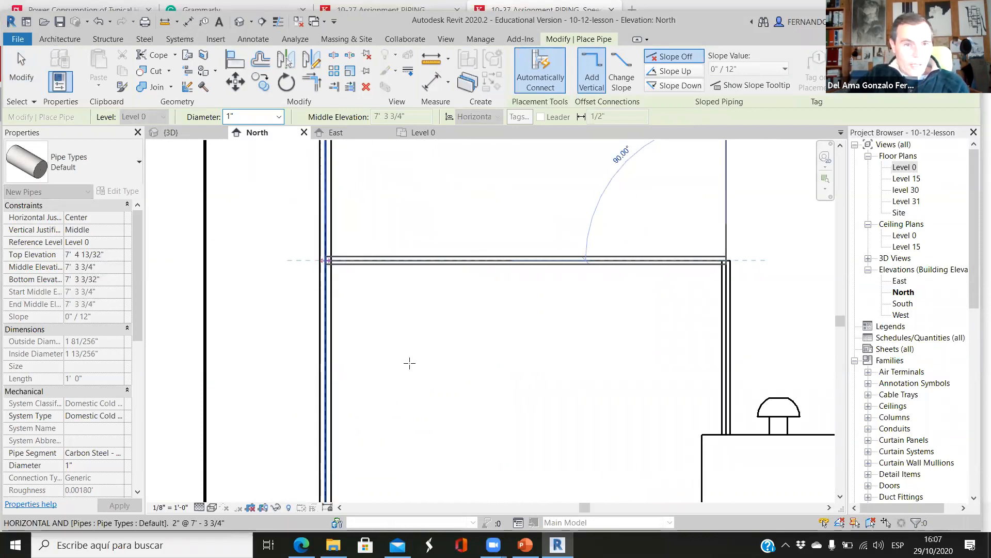
Inspect the heater's inlet connection to the riser in the 3D view and end pipe placement
left_click(217, 132)
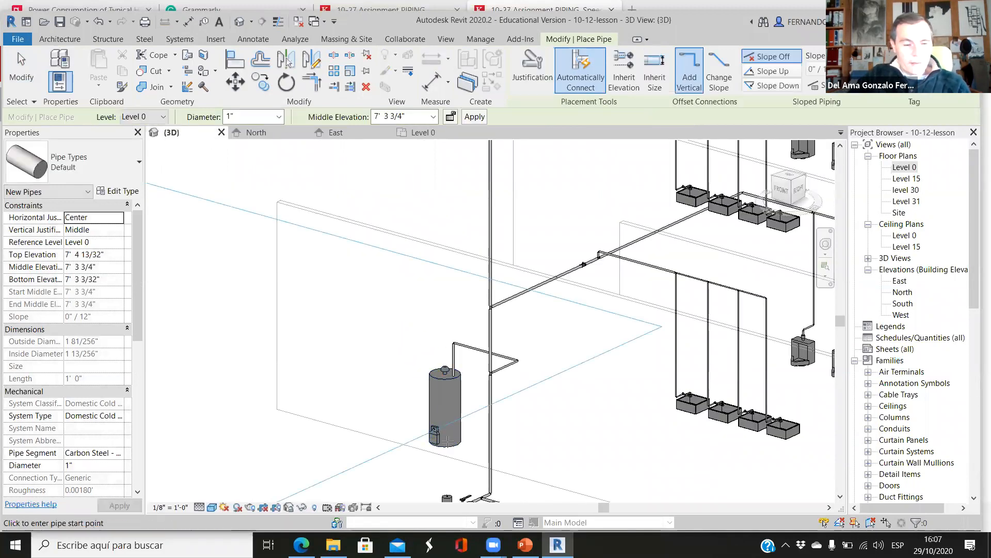
scroll(447, 441, "up", 3)
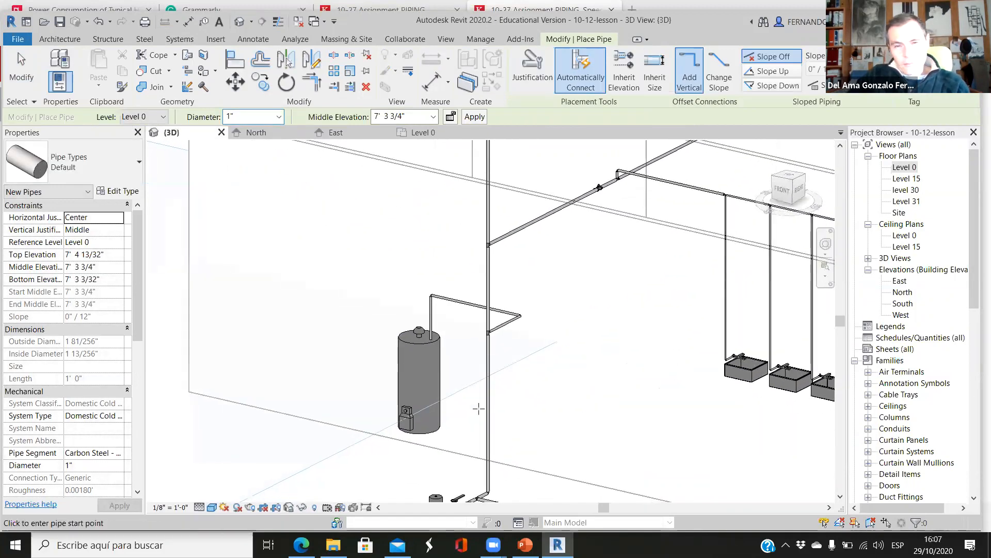
scroll(475, 382, "down", 2)
key("Escape")
key("Escape")
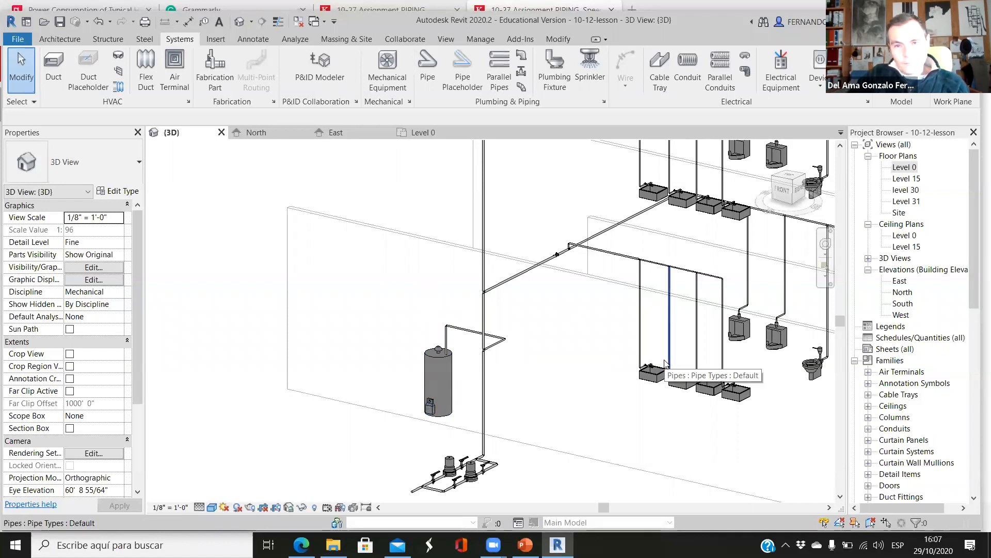
In the North elevation, draw a 1" hot water pipe from the heater's outlet up to 11' 10 3/4", then horizontally, stopping just before the riser
left_click(270, 132)
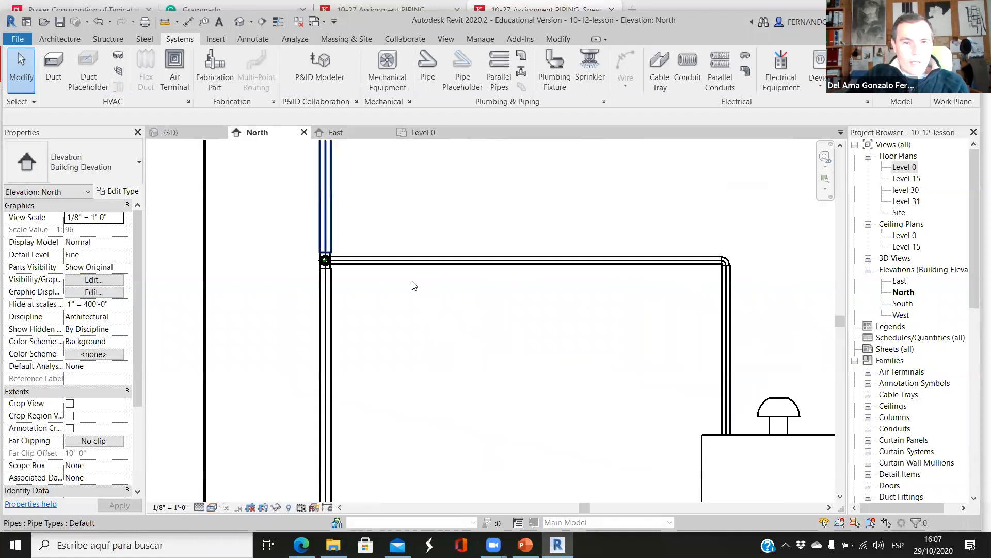
scroll(369, 365, "down", 4)
scroll(495, 384, "up", 2)
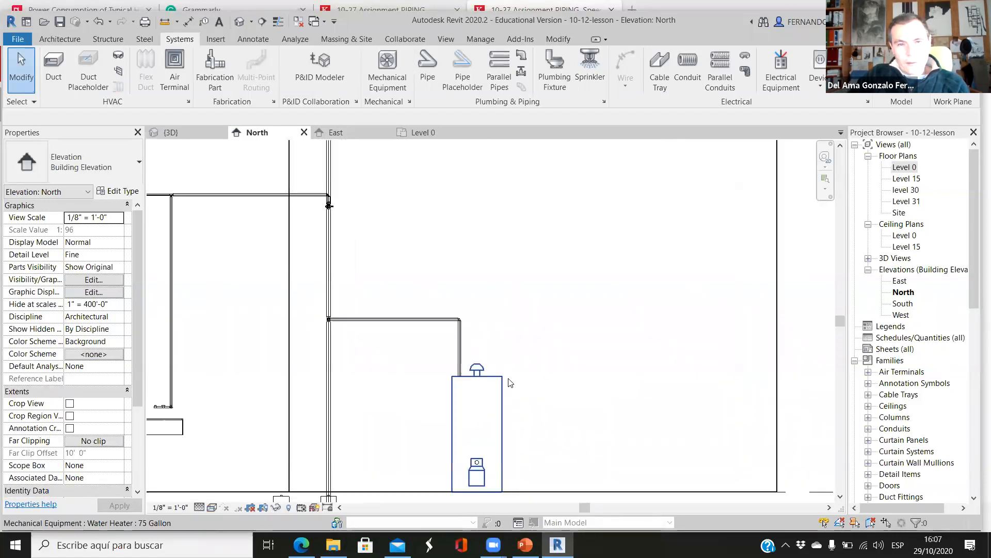
left_click(497, 393)
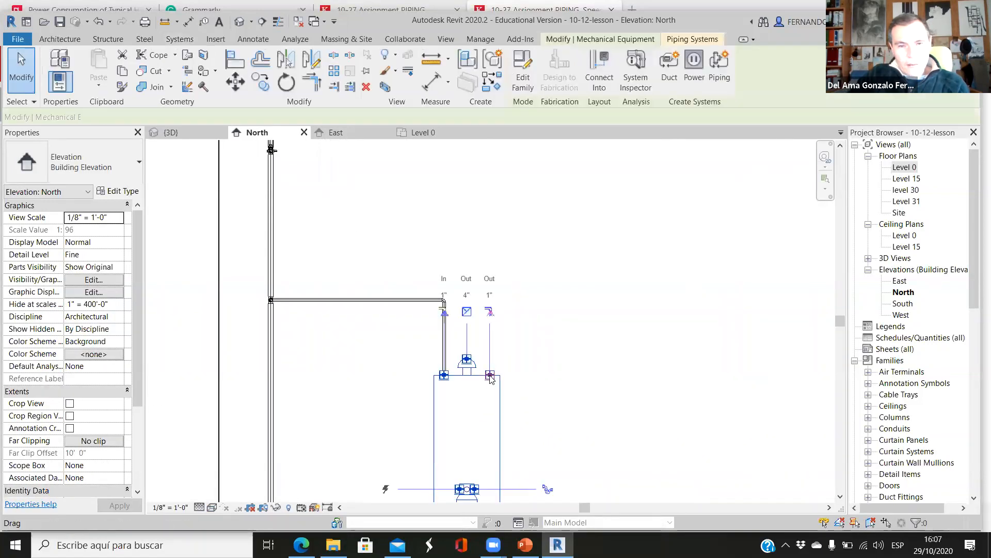
right_click(490, 376)
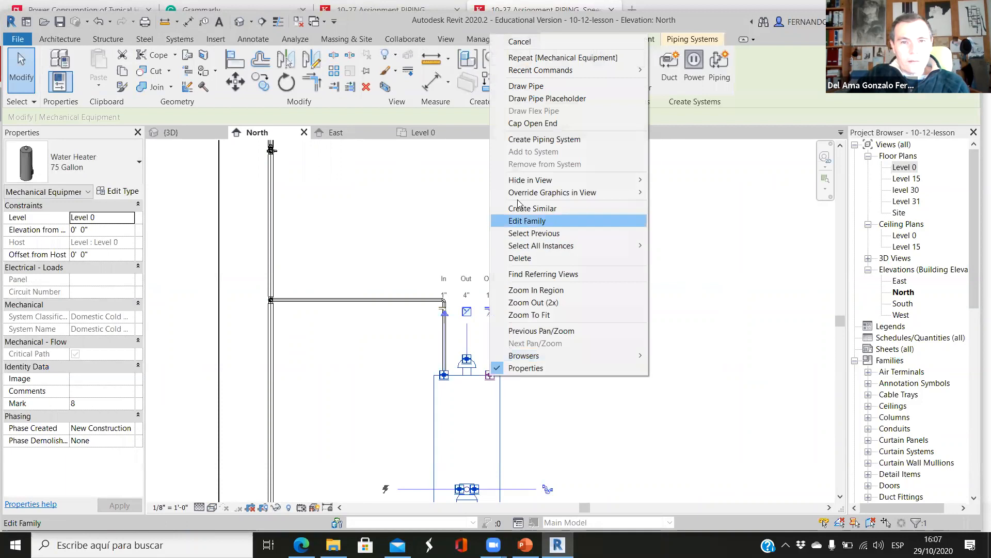
left_click(526, 85)
scroll(549, 422, "down", 1)
scroll(511, 320, "up", 2)
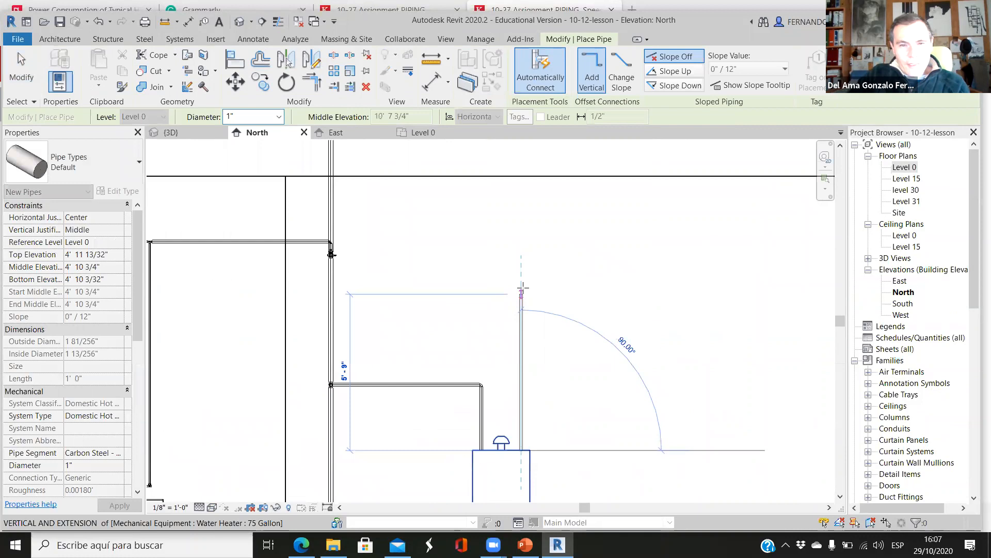
scroll(338, 266, "down", 2)
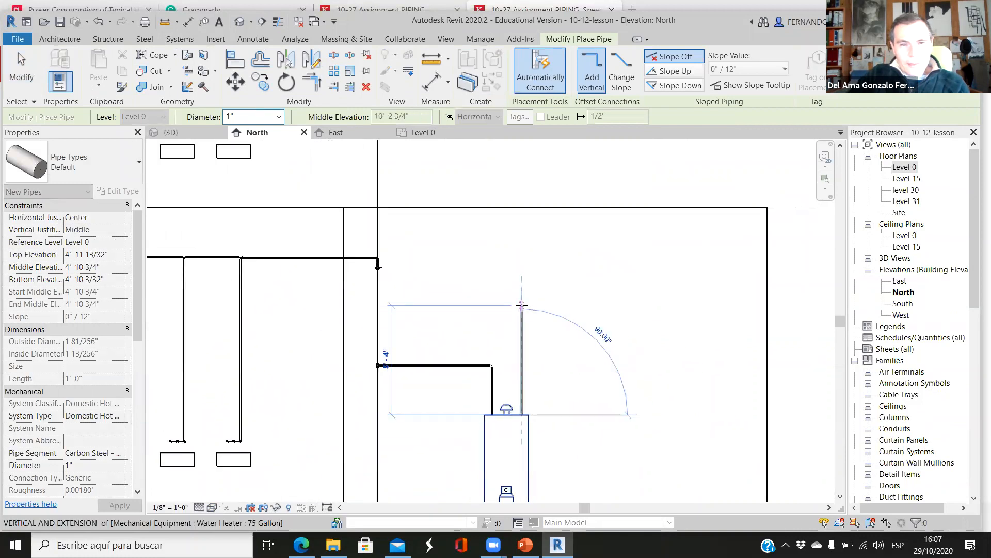
scroll(333, 260, "up", 1)
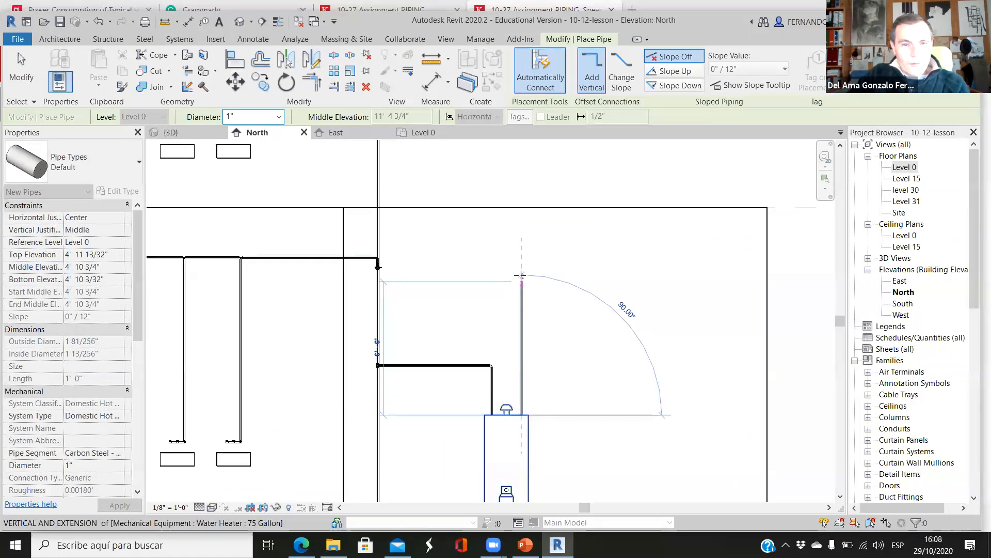
left_click(520, 272)
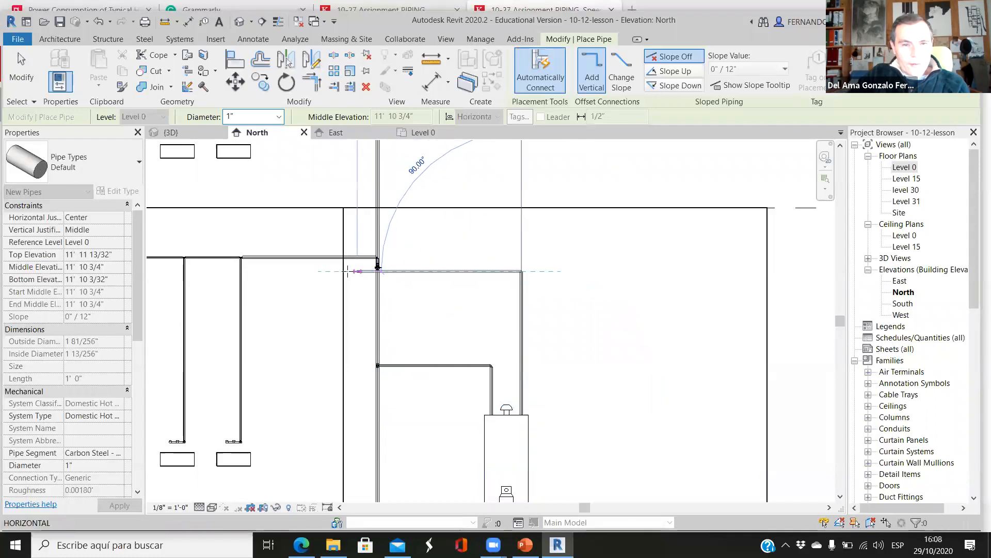
left_click(388, 275)
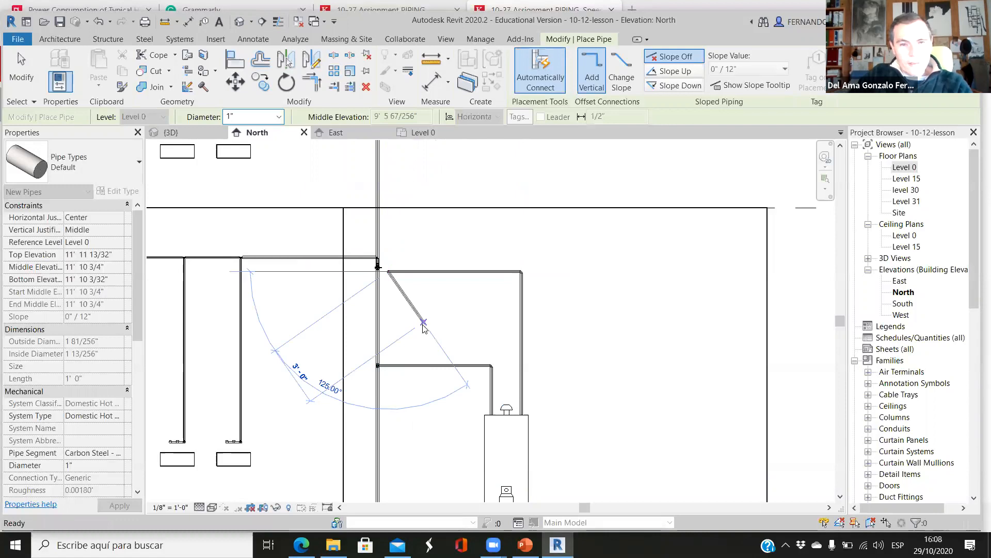
key("Escape")
Examine in the 3D view how the hot water pipe's open end sits relative to the cold water riser and branch
left_click(192, 133)
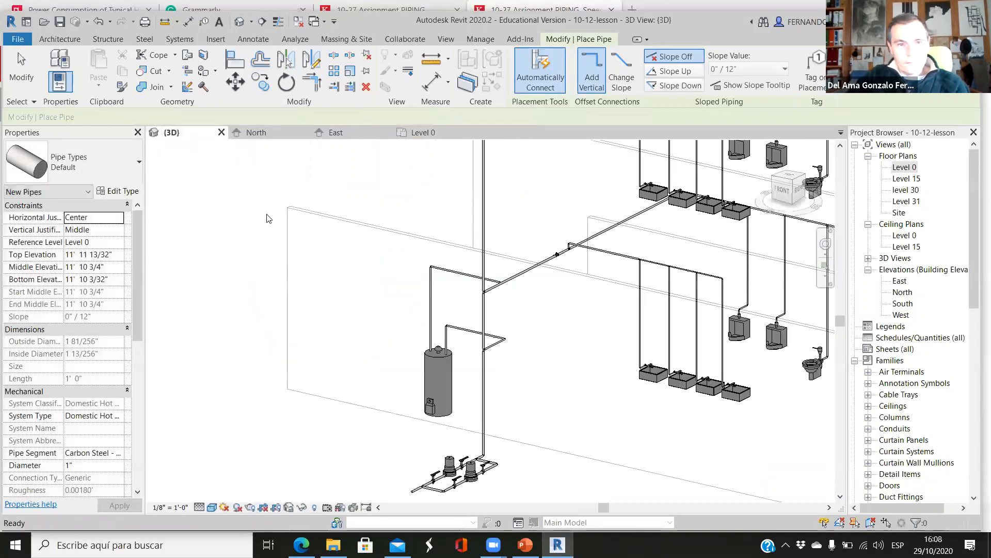
scroll(471, 285, "up", 3)
scroll(470, 285, "up", 3)
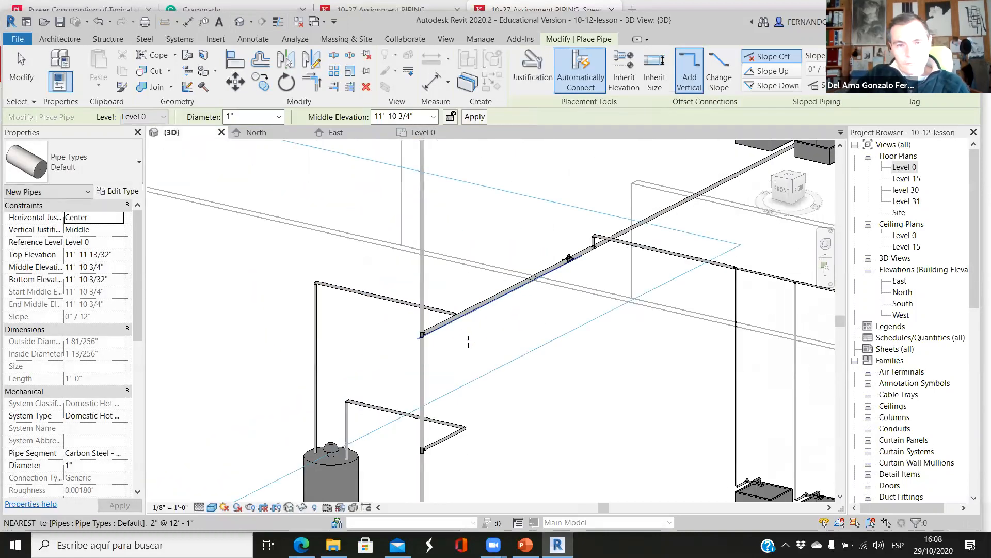
middle_click_drag(522, 414, 588, 376, "shift")
scroll(588, 376, "down", 3)
middle_click_drag(335, 206, 515, 315)
scroll(514, 315, "up", 3)
middle_click_drag(623, 388, 662, 374, "shift")
scroll(666, 370, "down", 3)
scroll(579, 310, "up", 3)
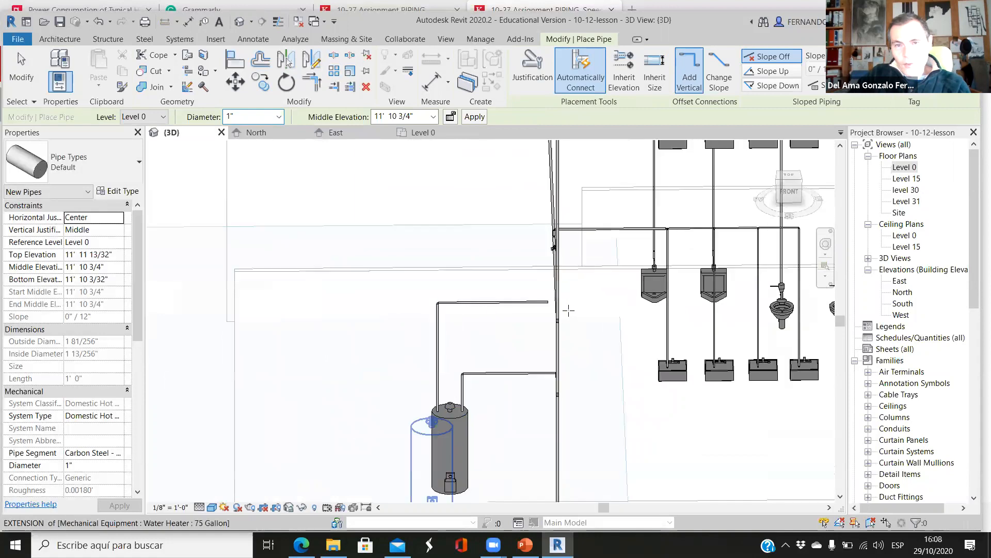
left_click(561, 315)
scroll(561, 315, "up", 3)
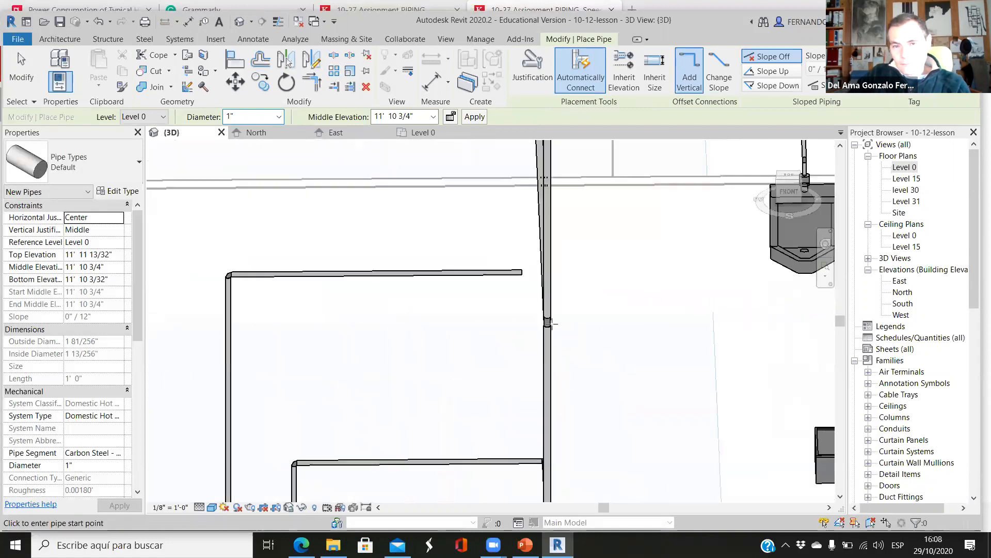
scroll(343, 230, "down", 2)
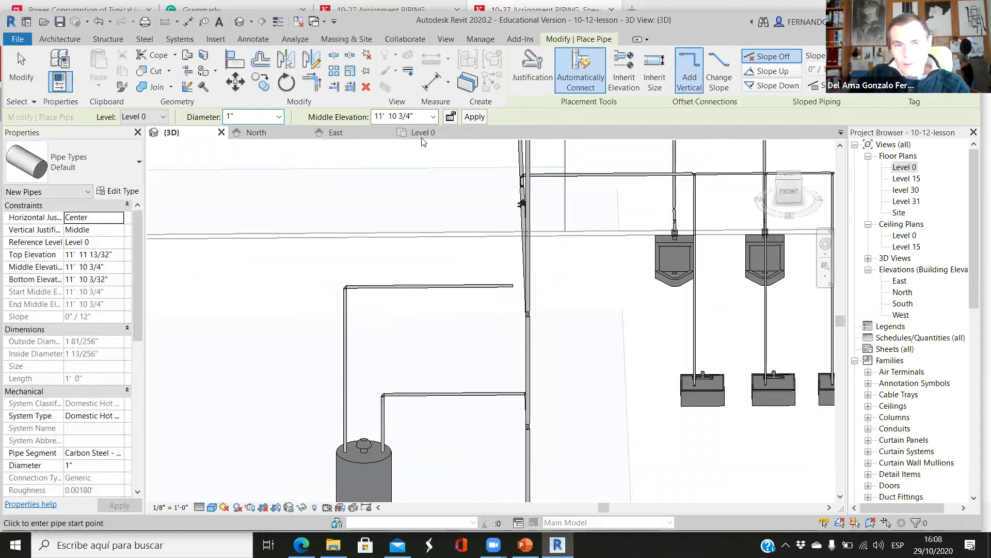
In the Level 0 plan, continue the 1" hot water pipe from its open end about 8' alongside the riser, stopping short of the sinks' cold branch
left_click(423, 132)
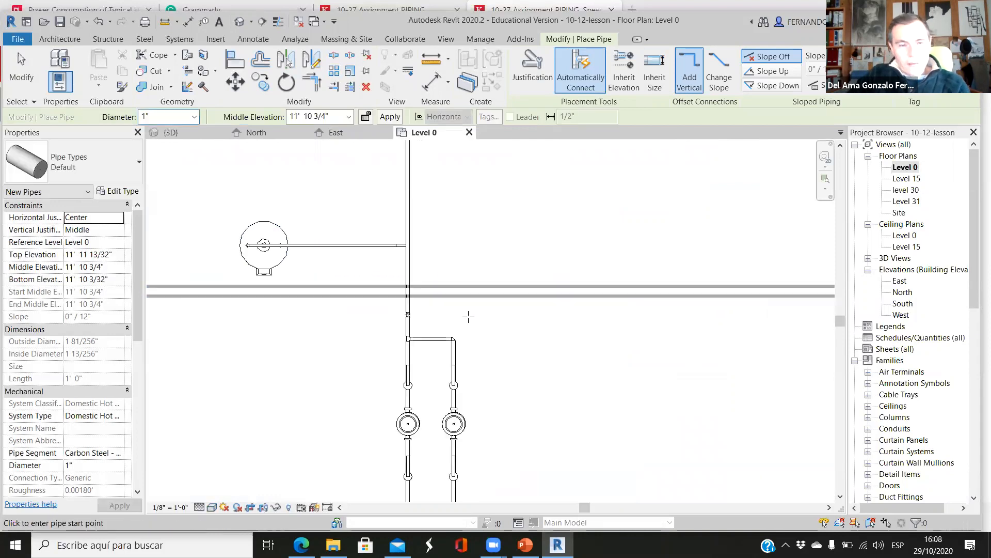
key("Escape")
key("Escape")
scroll(473, 305, "down", 3)
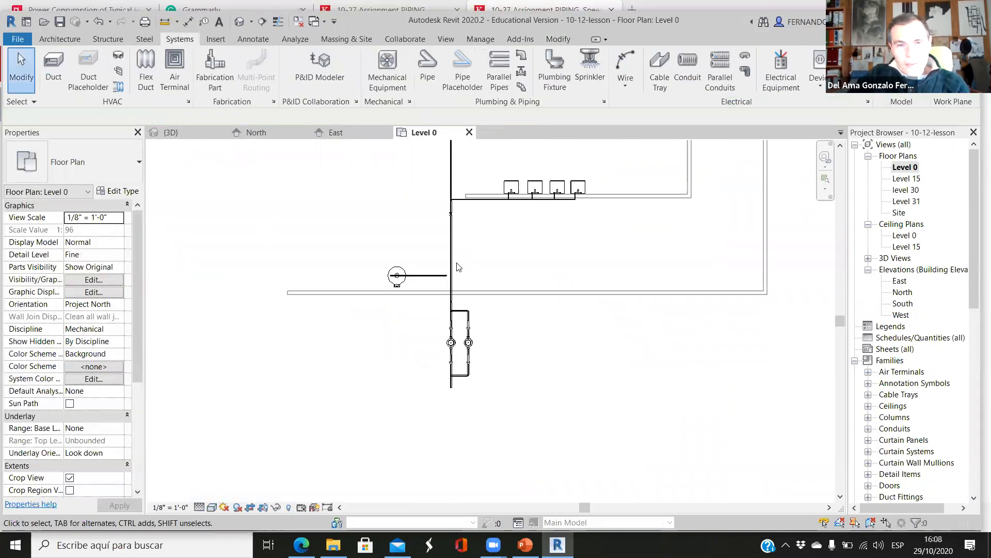
scroll(461, 240, "up", 5)
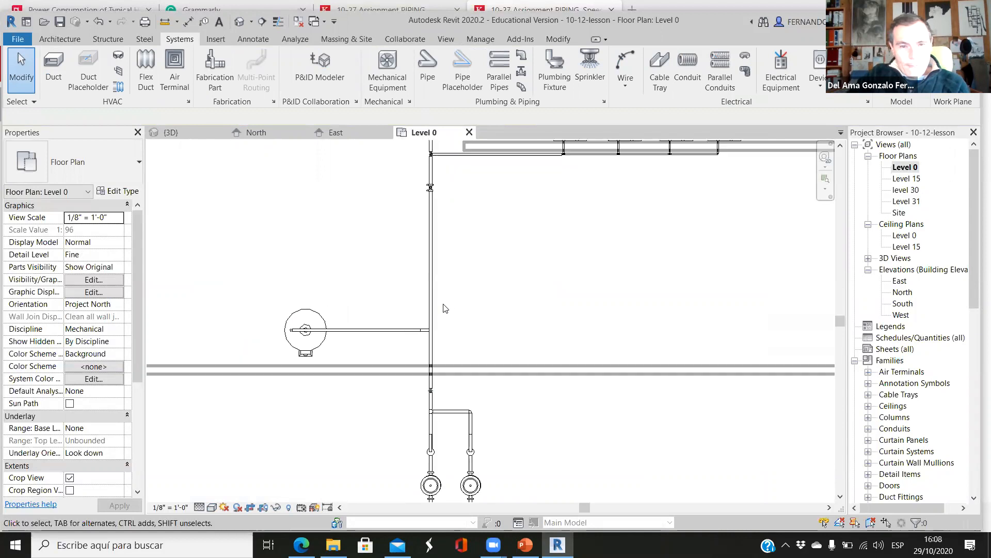
left_click(383, 335)
scroll(416, 308, "up", 2)
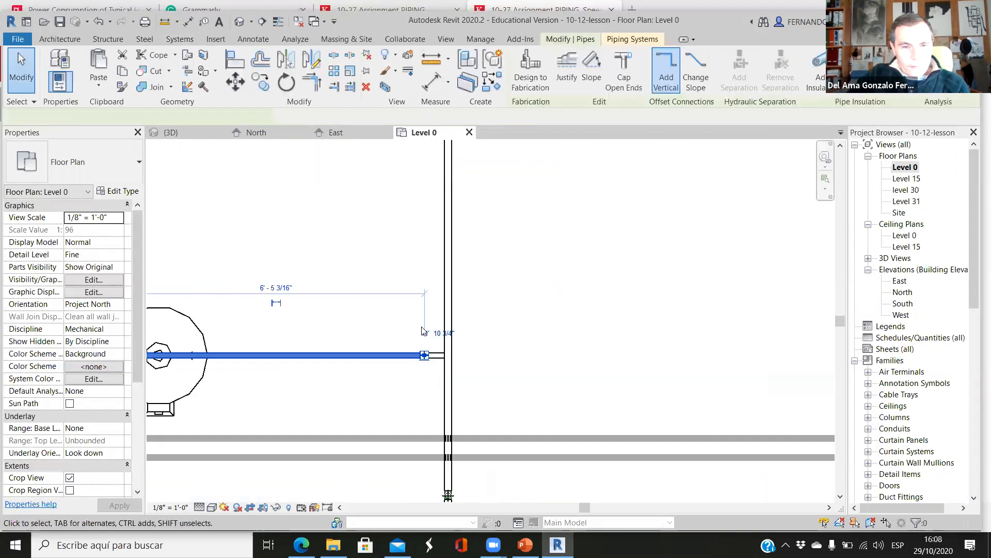
right_click(425, 357)
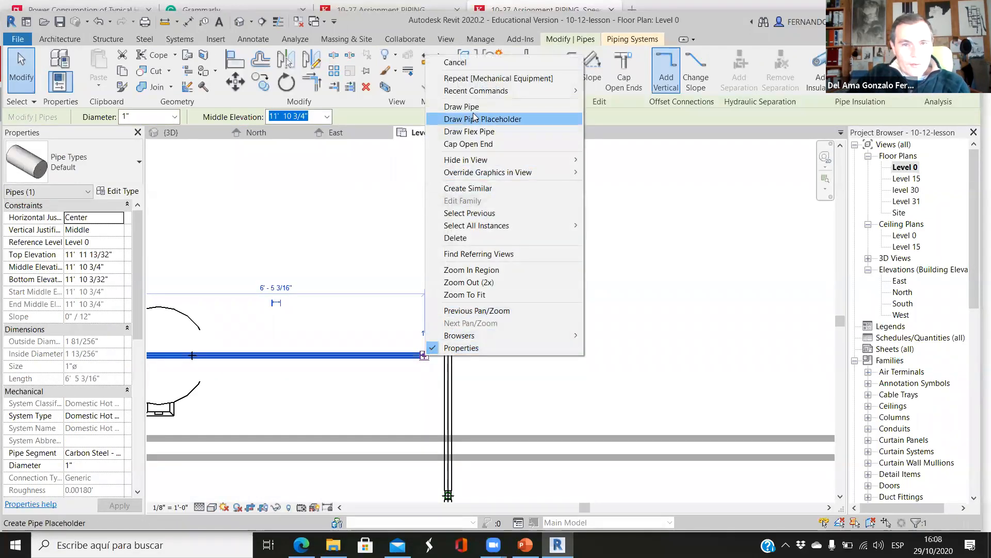
left_click(462, 107)
scroll(413, 416, "down", 3)
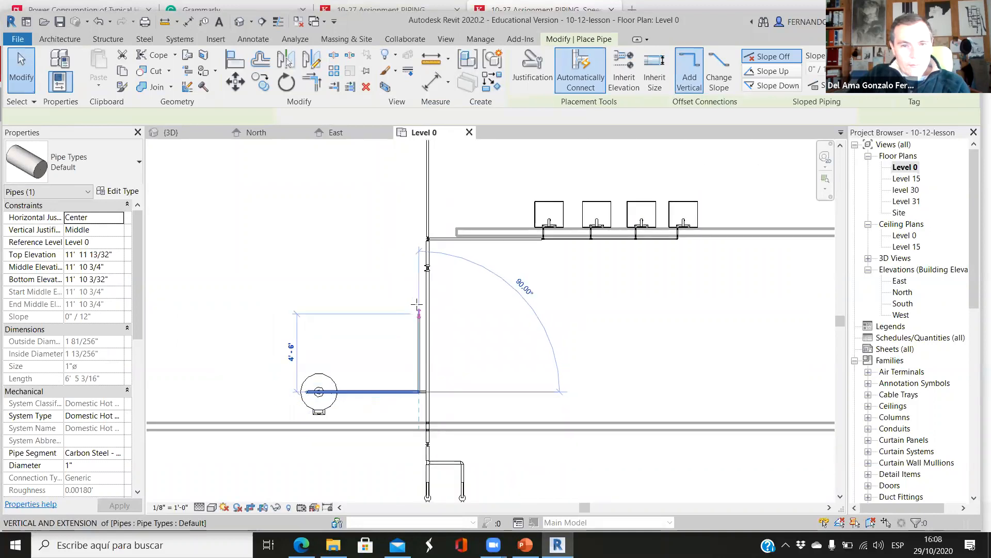
scroll(421, 268, "up", 2)
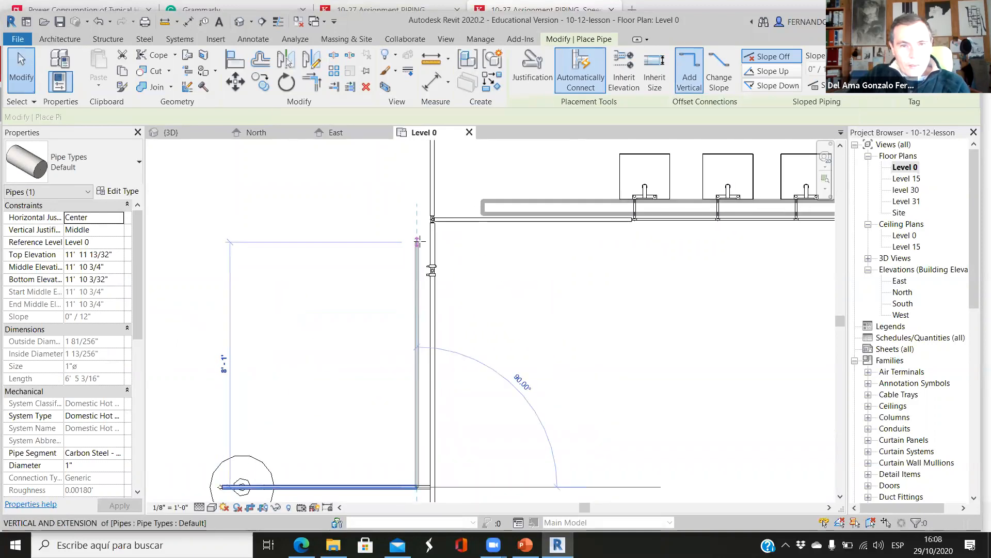
scroll(419, 239, "up", 2)
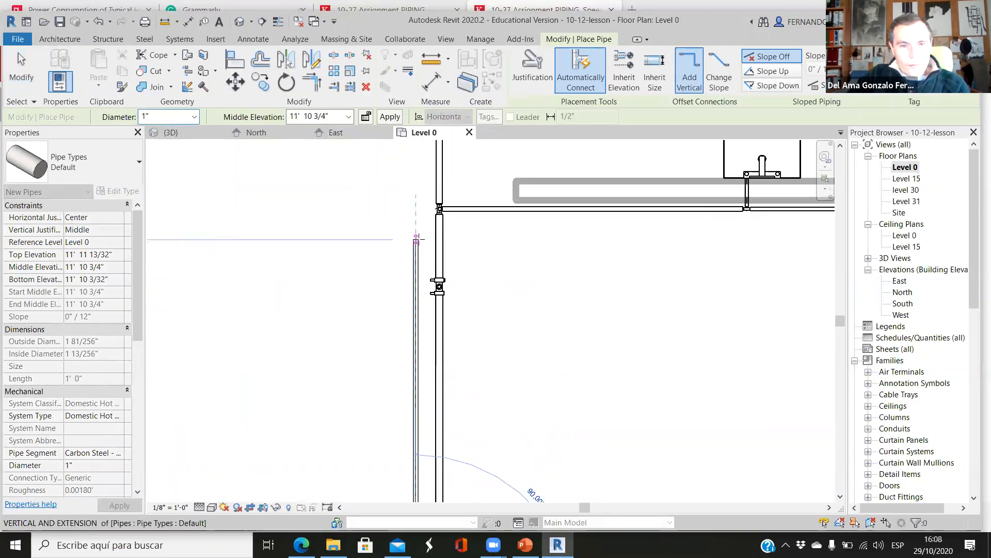
Extend the 1" hot water pipe across the riser, parallel to the sinks' cold branch, ending near the last sink's hot inlet
scroll(421, 246, "down", 3)
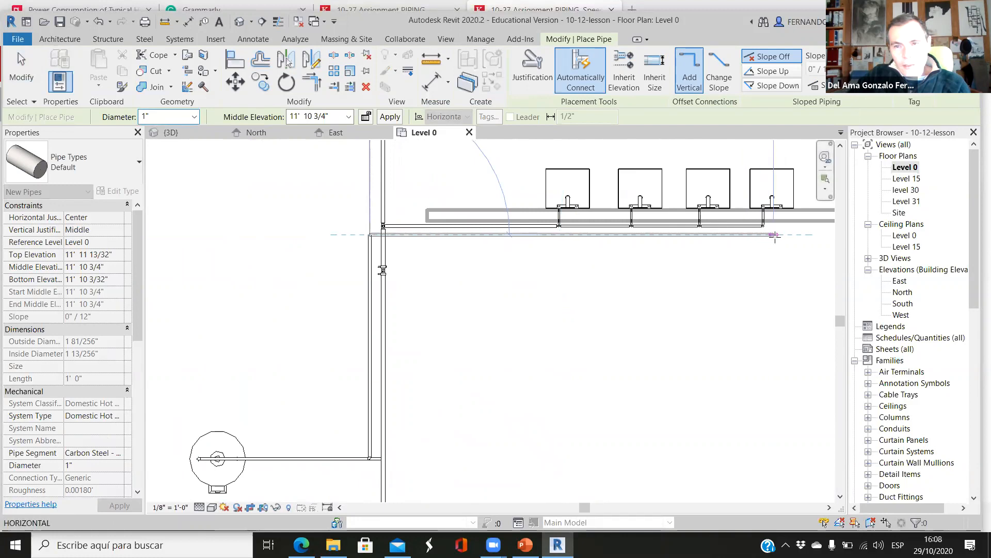
left_click(776, 235)
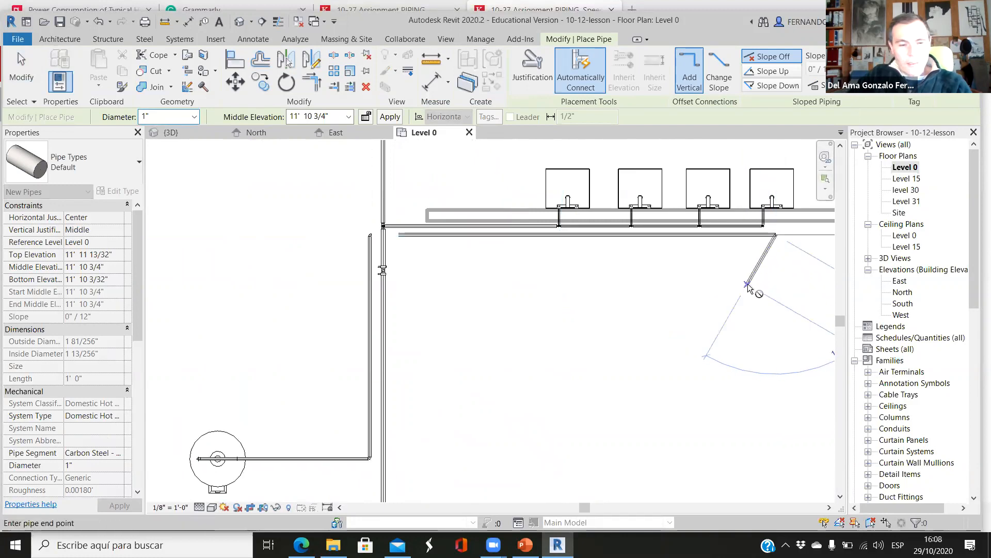
key("Escape")
key("Escape")
Examine in the 3D view how the hot water pipe passes the cold water riser and its valve
scroll(450, 289, "up", 3)
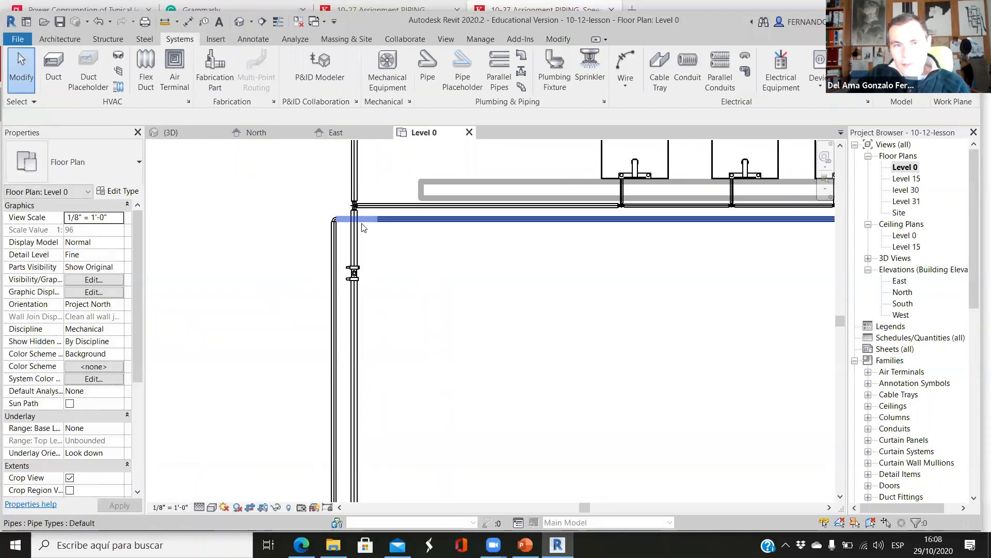
left_click(171, 133)
scroll(442, 320, "down", 6)
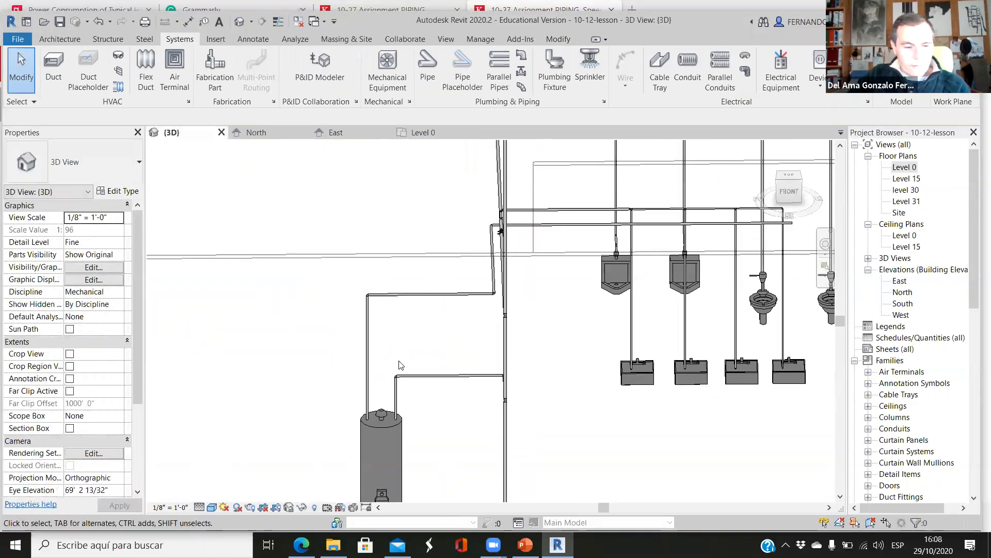
scroll(268, 340, "up", 5)
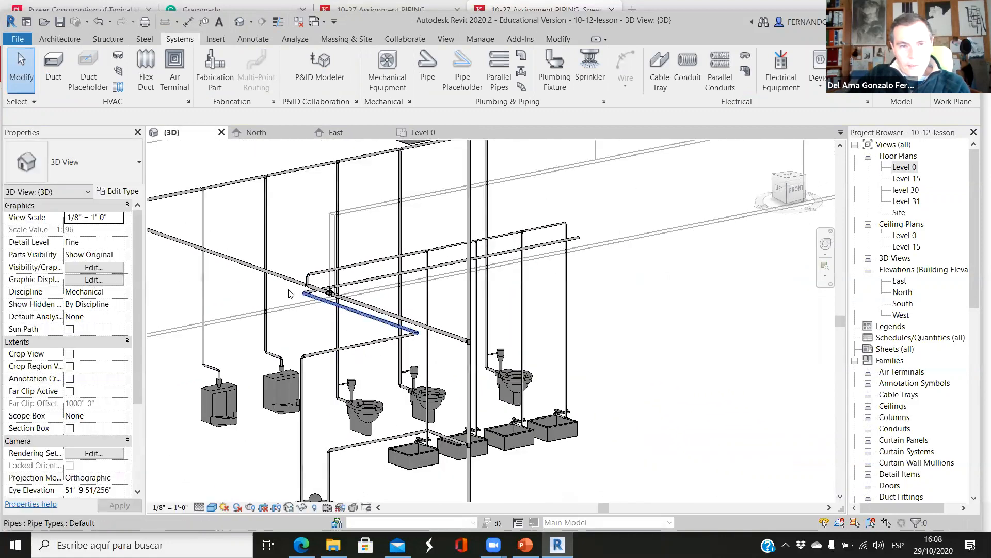
scroll(290, 291, "up", 4)
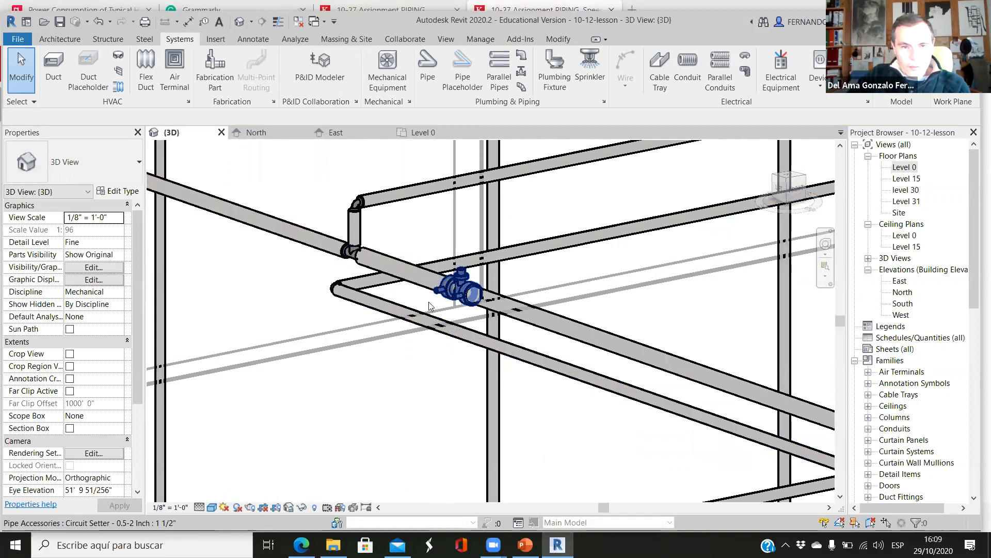
scroll(464, 274, "down", 5)
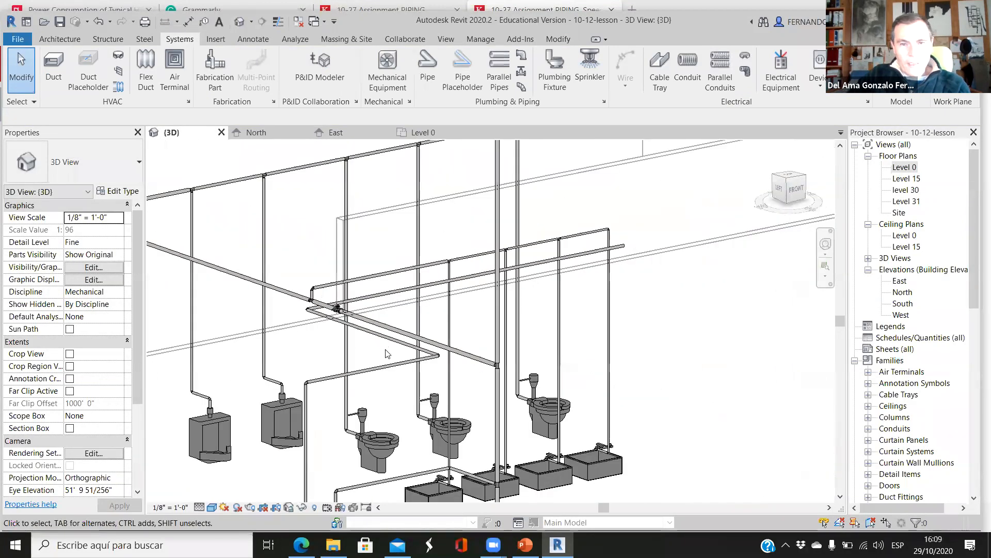
In the Level 0 plan, draw a 1/2" hot water pipe from the last sink's hot inlet to the line of the hot water main
left_click(436, 133)
scroll(541, 220, "up", 5)
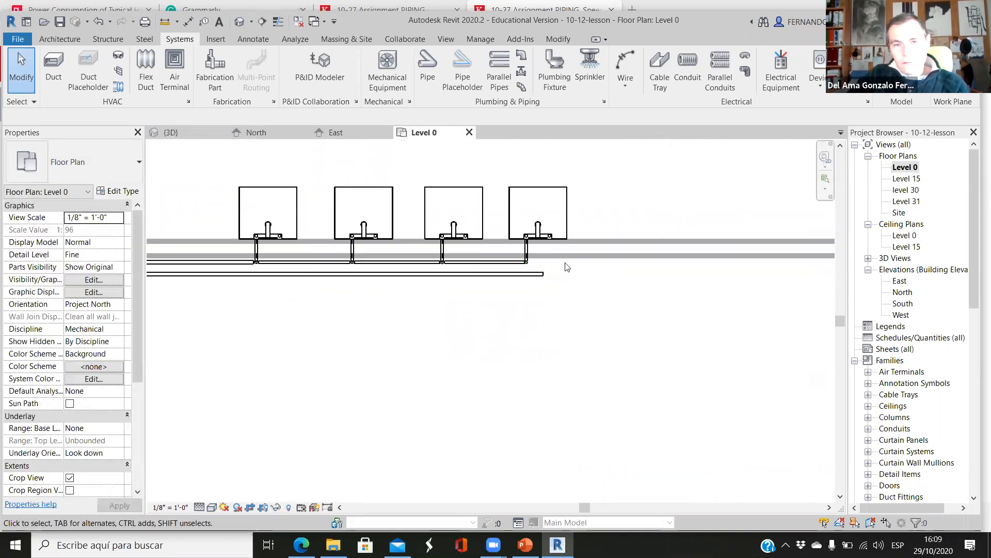
left_click(566, 264)
scroll(559, 242, "up", 2)
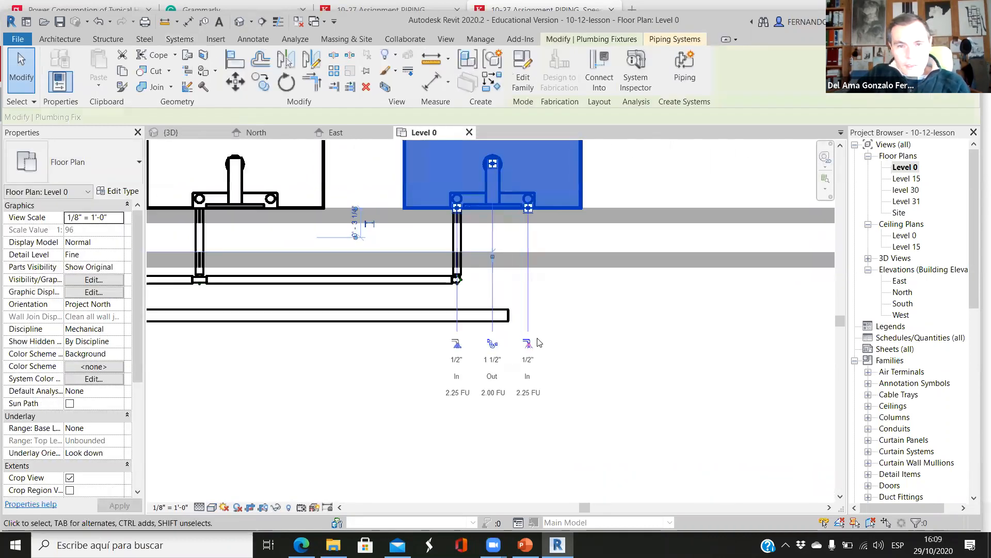
right_click(527, 233)
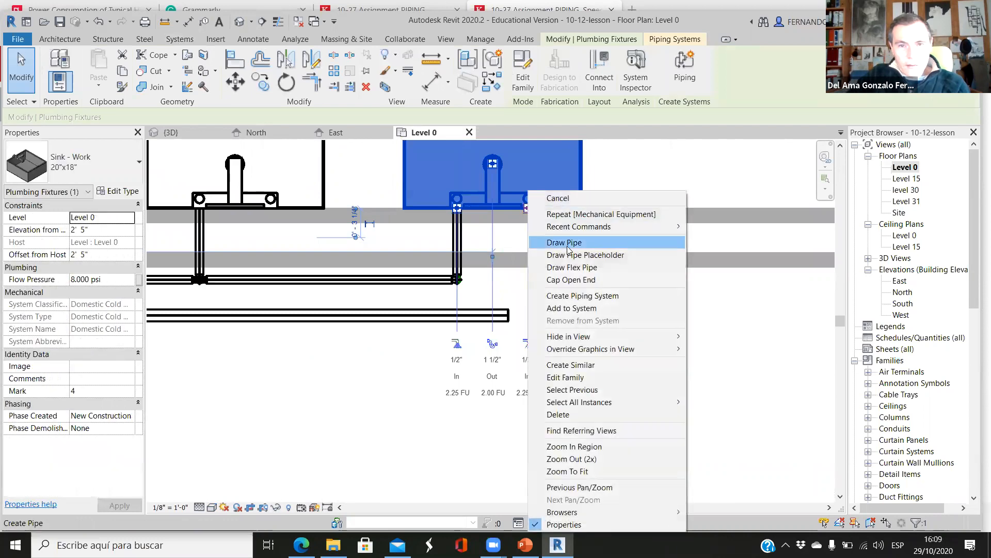
left_click(536, 241)
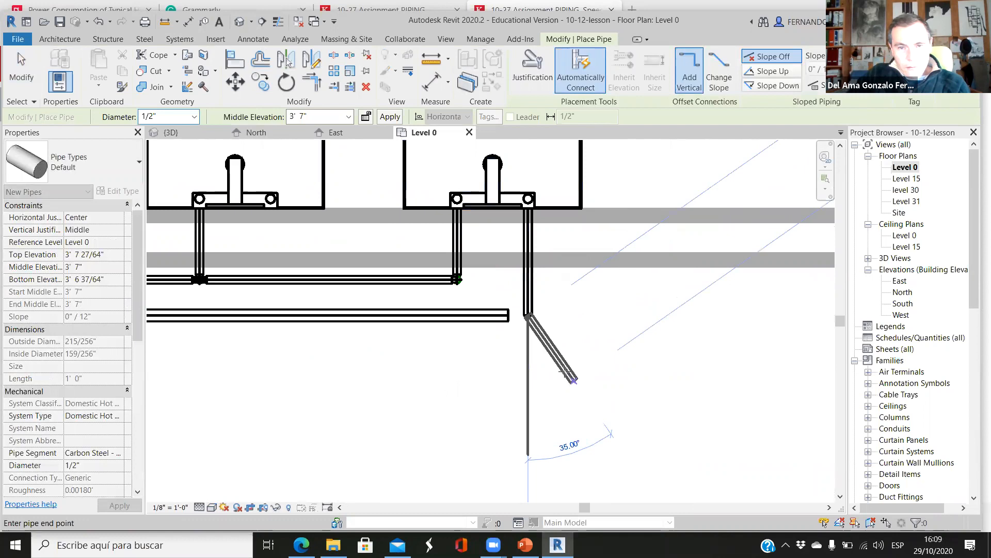
left_click(530, 316)
key("Escape")
key("Escape")
scroll(508, 316, "up", 2)
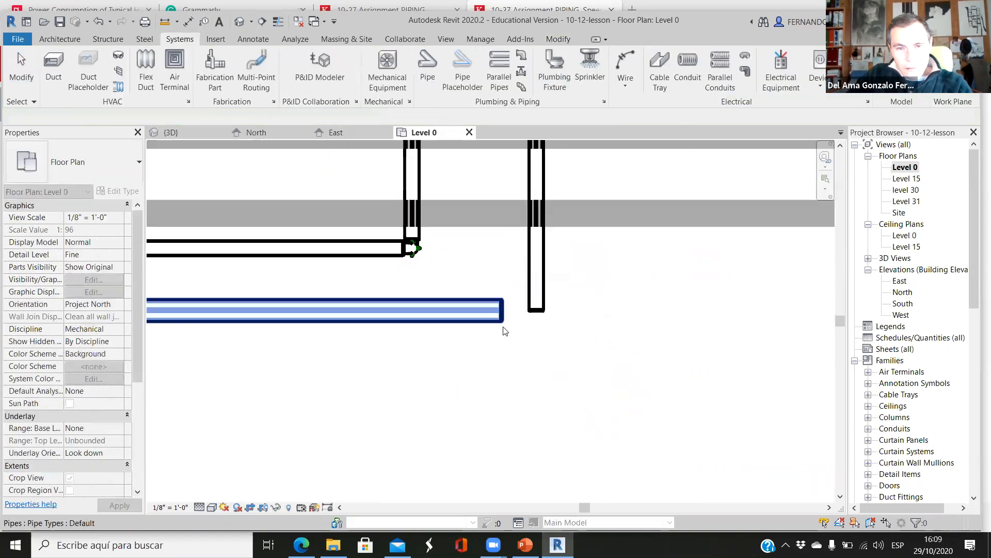
Stretch the open end of the 1" hot water main to join the last sink's 1/2" pipe
left_click(503, 311)
left_click_drag(504, 310, 533, 313)
left_click_drag(537, 415, 536, 413)
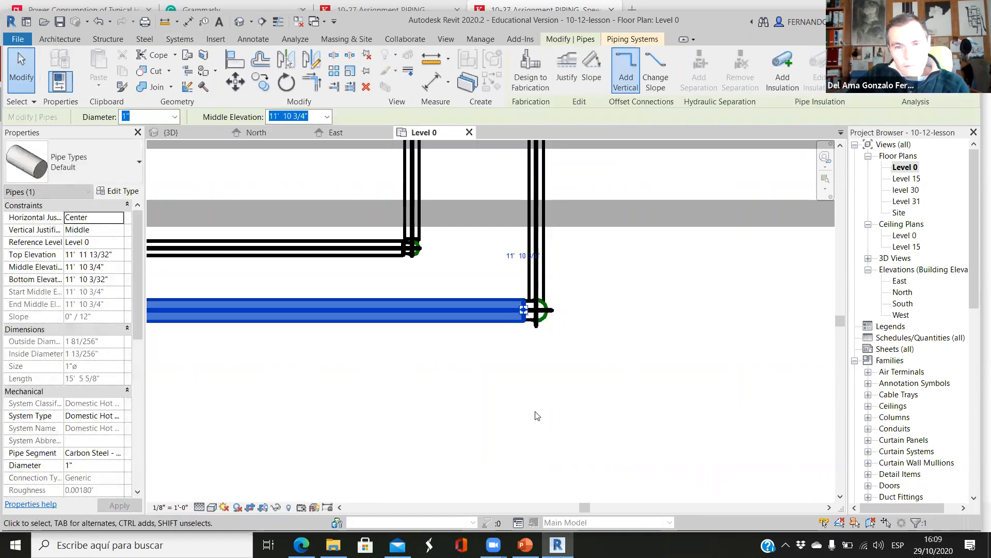
left_click(521, 383)
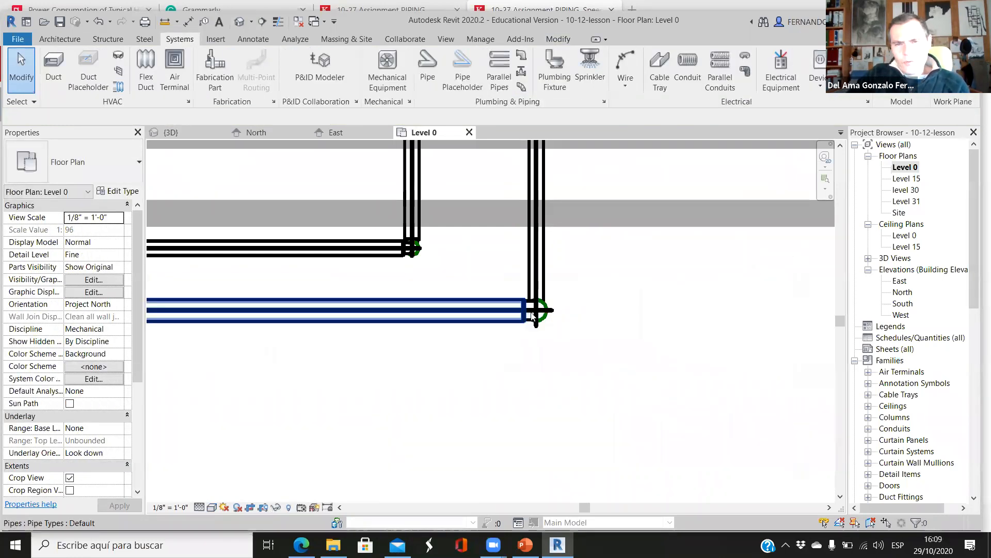
Inspect the last sink's hot water drop and its connection to the main in the 3D view
left_click(170, 132)
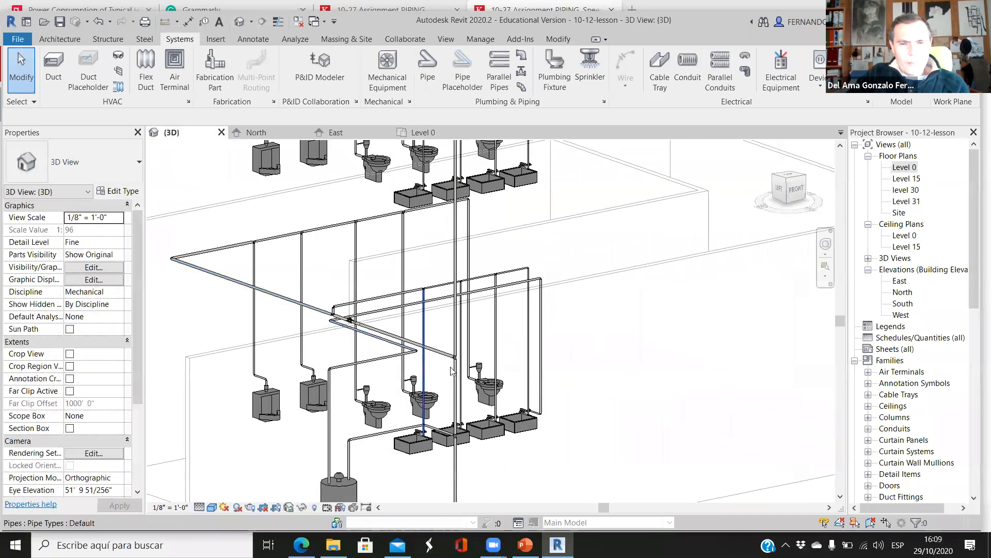
middle_click_drag(482, 433, 490, 437, "shift")
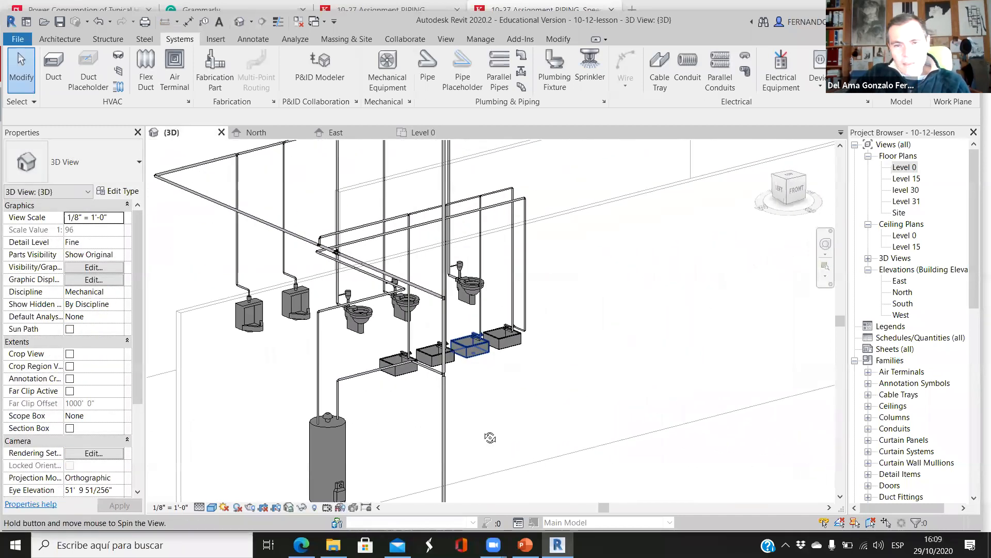
scroll(495, 341, "up", 4)
scroll(520, 339, "up", 2)
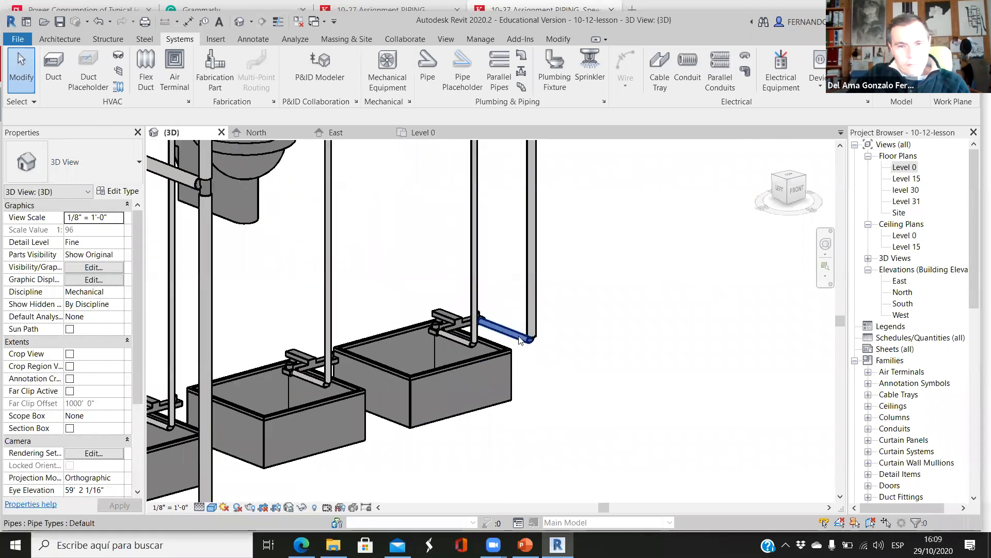
scroll(488, 359, "down", 5)
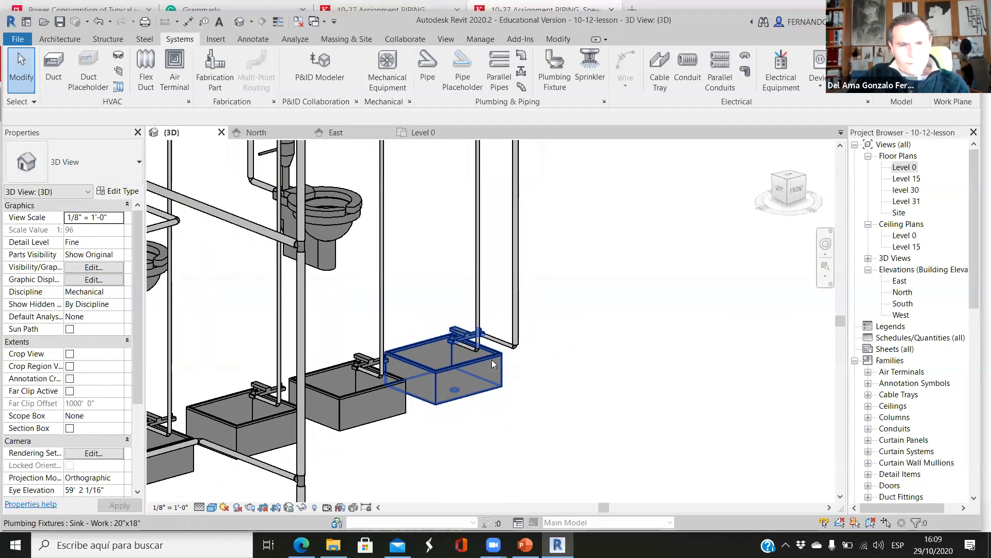
In the Level 0 plan, draw a 1/2" pipe from the third sink's hot inlet to the hot water main and end pipe placement
left_click(414, 134)
scroll(522, 356, "down", 3)
scroll(524, 339, "up", 2)
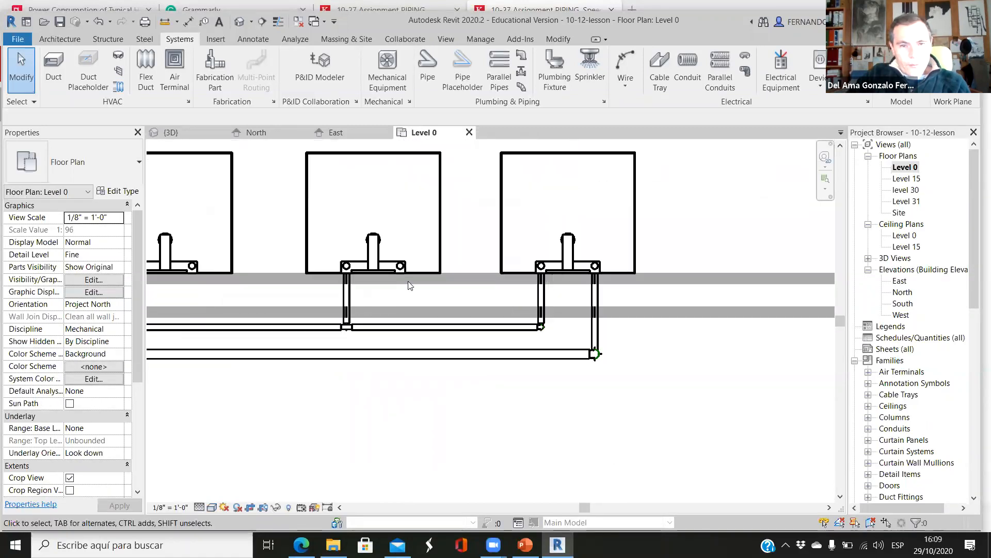
scroll(408, 280, "up", 2)
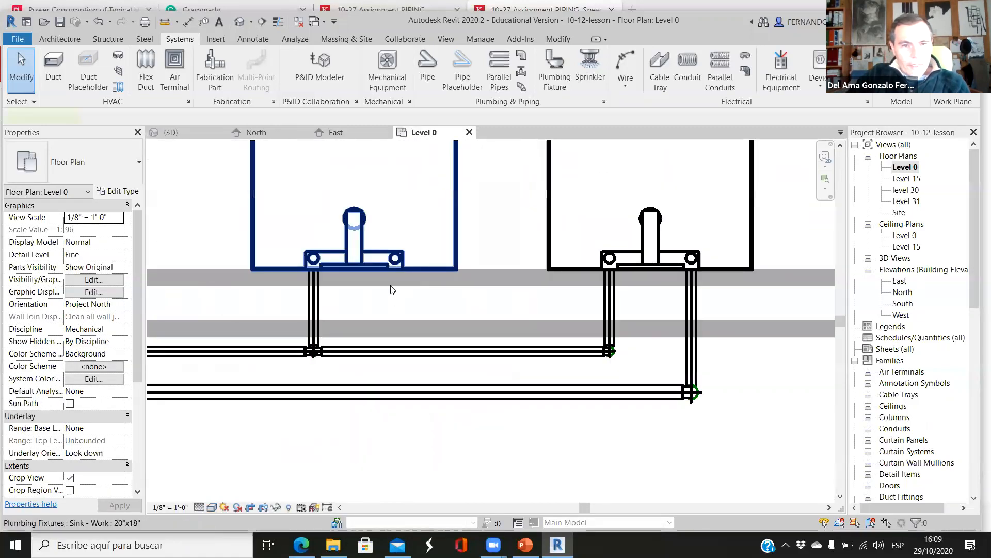
left_click(395, 264)
scroll(398, 270, "up", 2)
right_click(400, 270)
left_click(450, 243)
left_click(400, 446)
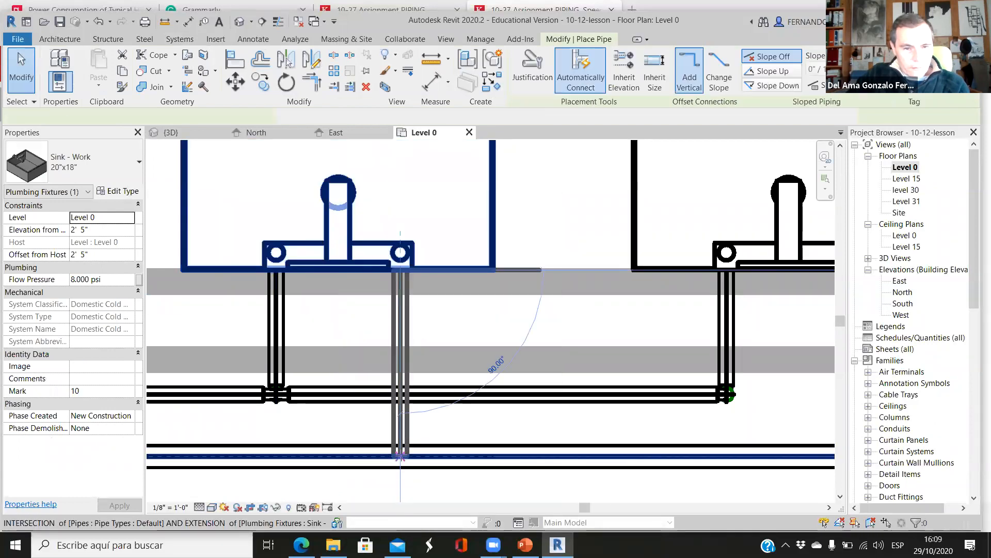
scroll(567, 387, "down", 3)
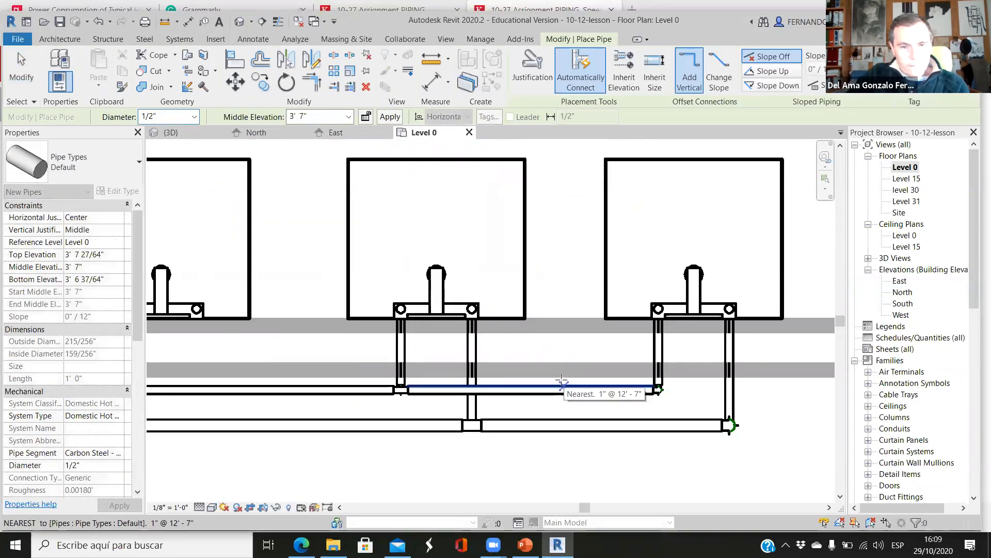
scroll(516, 390, "down", 2)
key("Escape")
key("Escape")
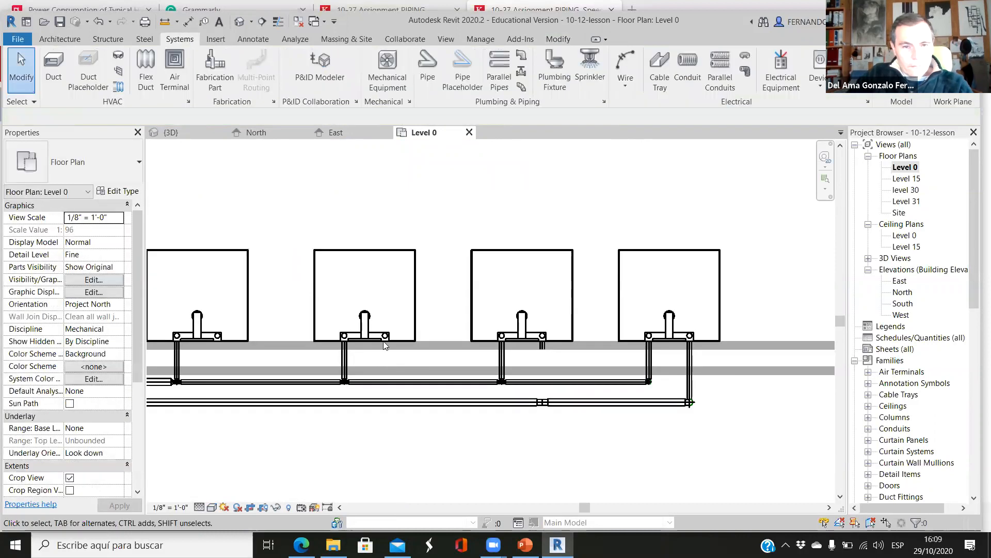
Connect the second sink's hot inlet to the hot water main with a 1/2" pipe
scroll(385, 338, "up", 3)
scroll(388, 338, "up", 1)
left_click(388, 337)
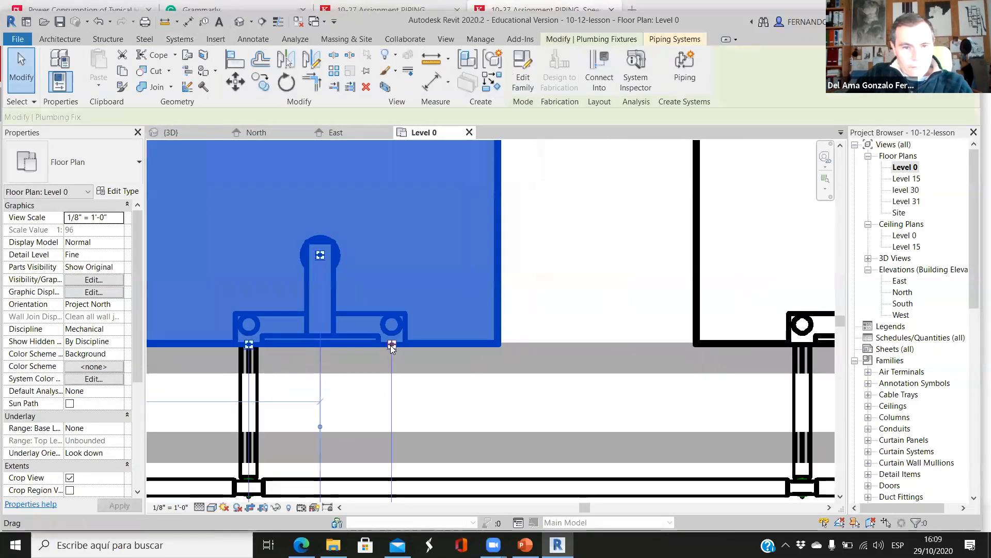
right_click(390, 344)
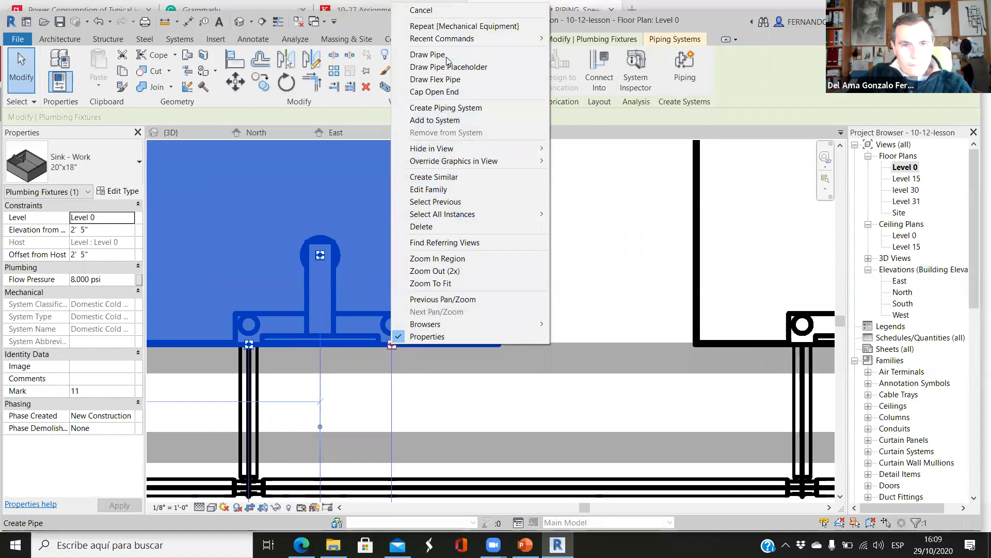
left_click(428, 54)
scroll(451, 188, "down", 1)
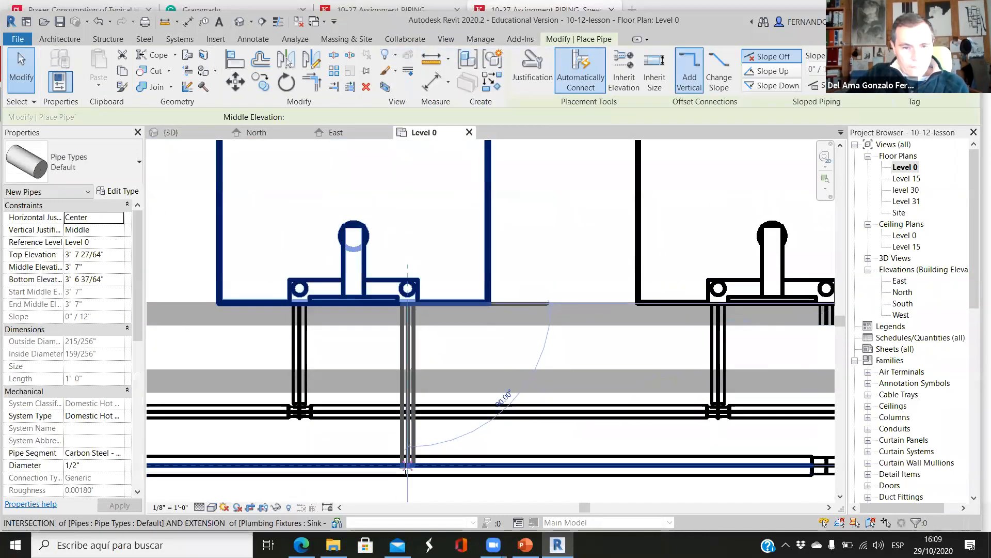
left_click(408, 467)
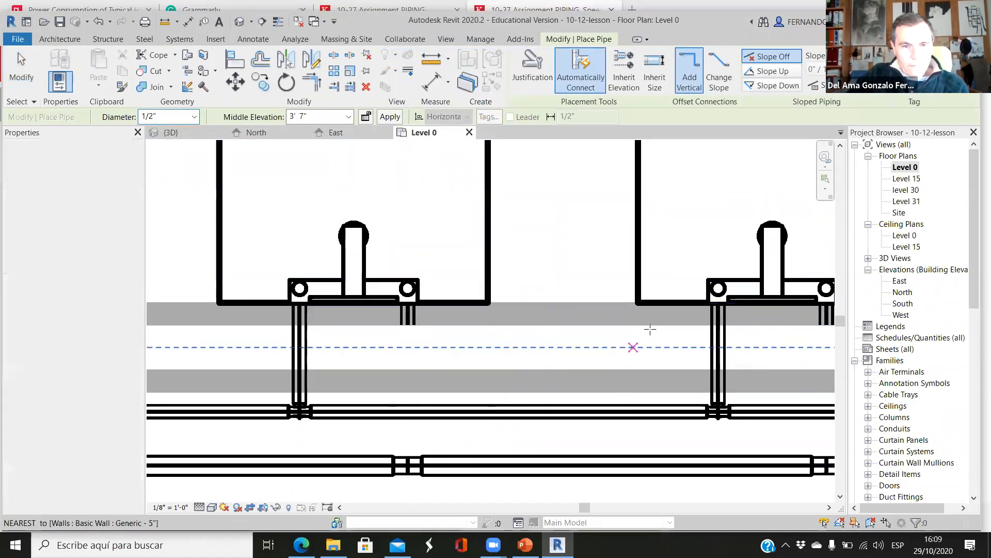
Draw a 1/2" pipe from the first sink's hot inlet to the hot water main and end pipe placement
scroll(649, 338, "down", 3)
key("Escape")
key("Escape")
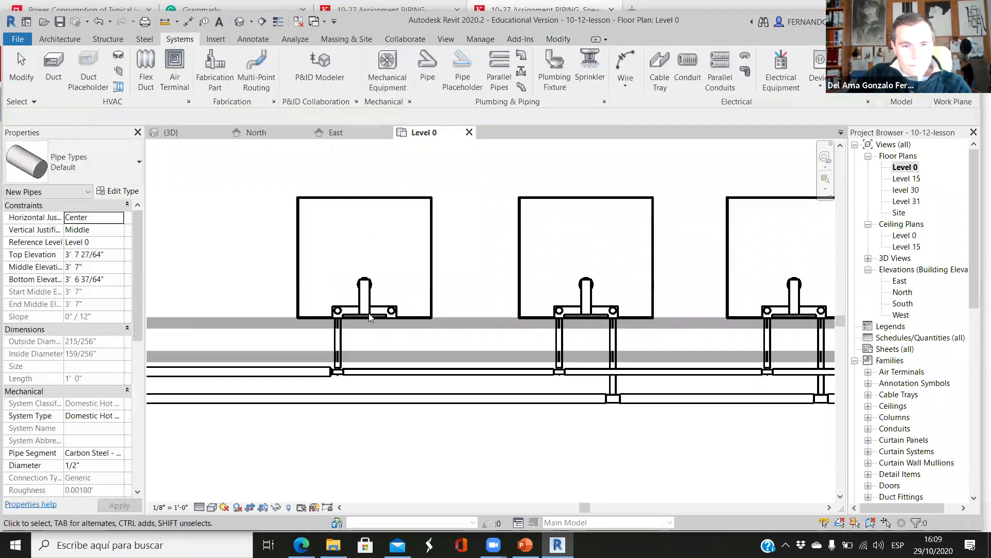
scroll(395, 323, "up", 3)
left_click(396, 323)
scroll(403, 320, "up", 4)
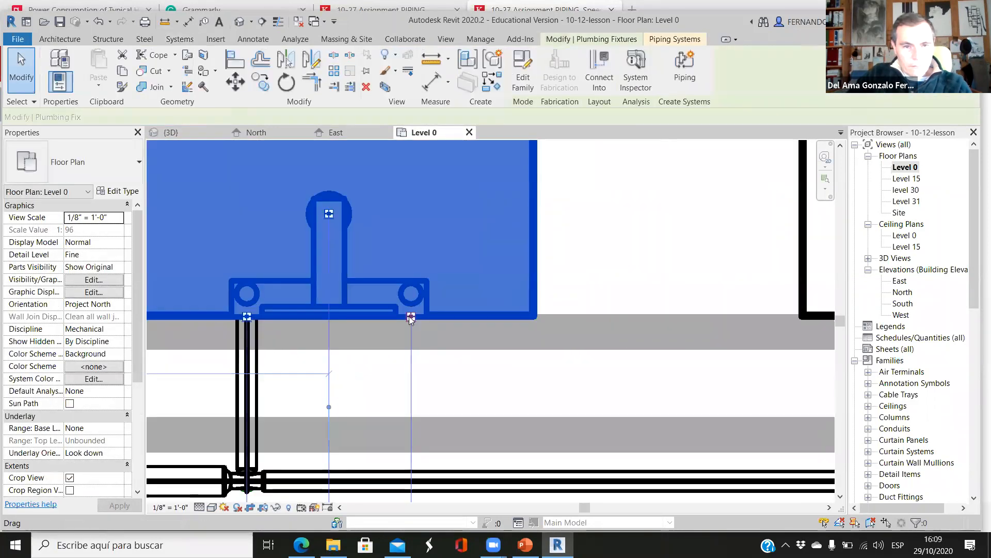
right_click(410, 320)
left_click(447, 242)
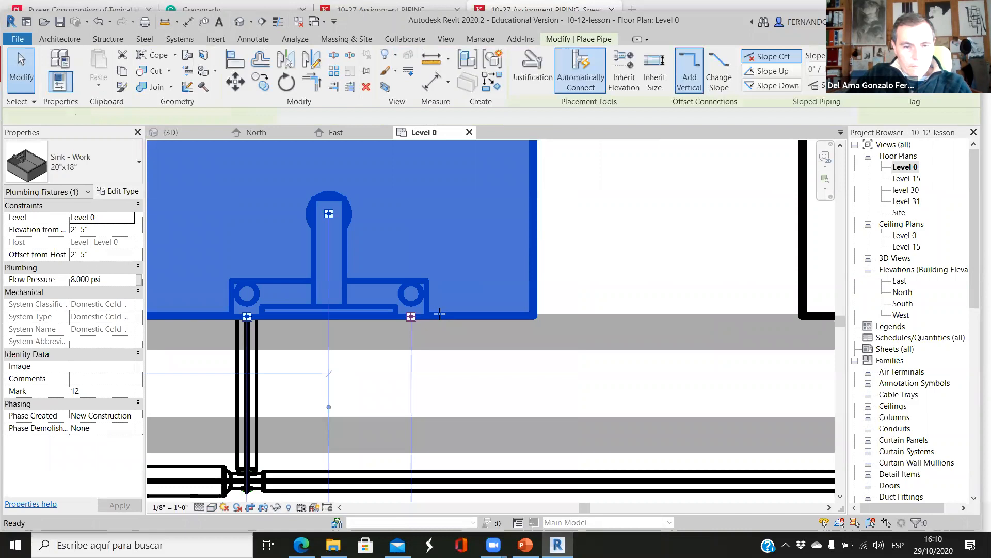
scroll(439, 316, "down", 4)
left_click(431, 392)
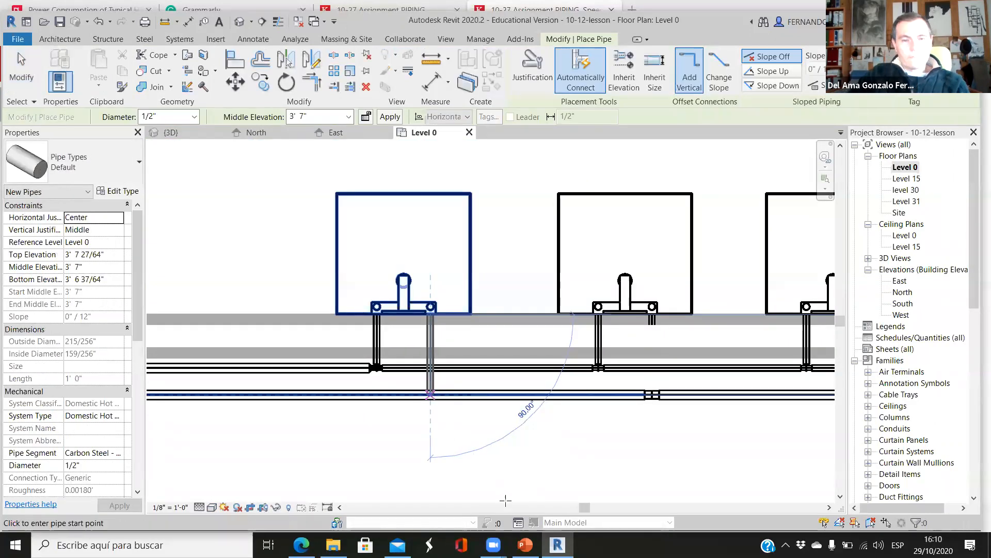
scroll(504, 458, "down", 3)
scroll(504, 458, "down", 2)
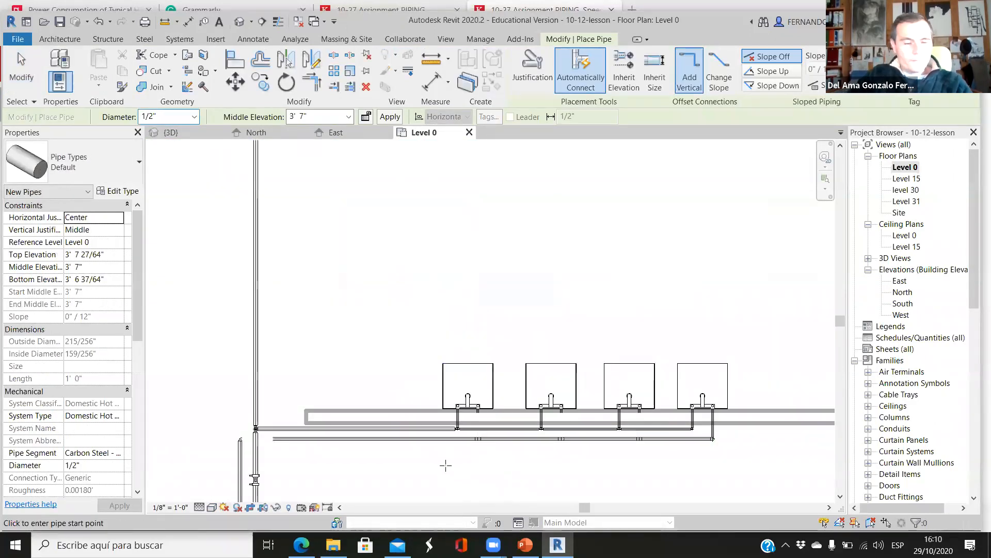
key("Escape")
key("Escape")
Inspect the hot water main, the four sink drops and the water heater connections from several angles in the 3D view
left_click(170, 133)
middle_click_drag(568, 346, 551, 331, "shift")
scroll(555, 331, "down", 3)
scroll(693, 424, "up", 7)
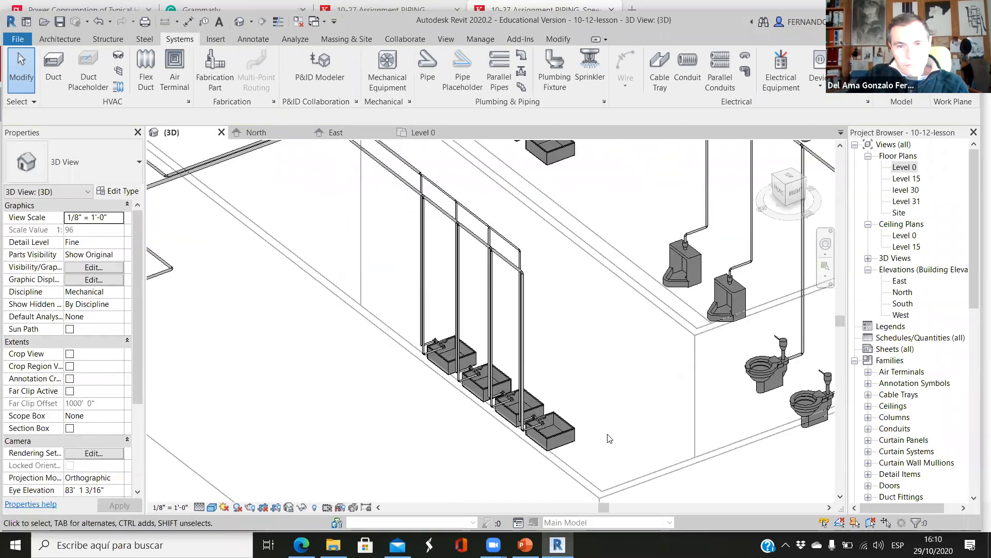
scroll(608, 435, "up", 2)
middle_click_drag(539, 349, 448, 353, "shift")
scroll(411, 334, "down", 2)
scroll(284, 336, "up", 4)
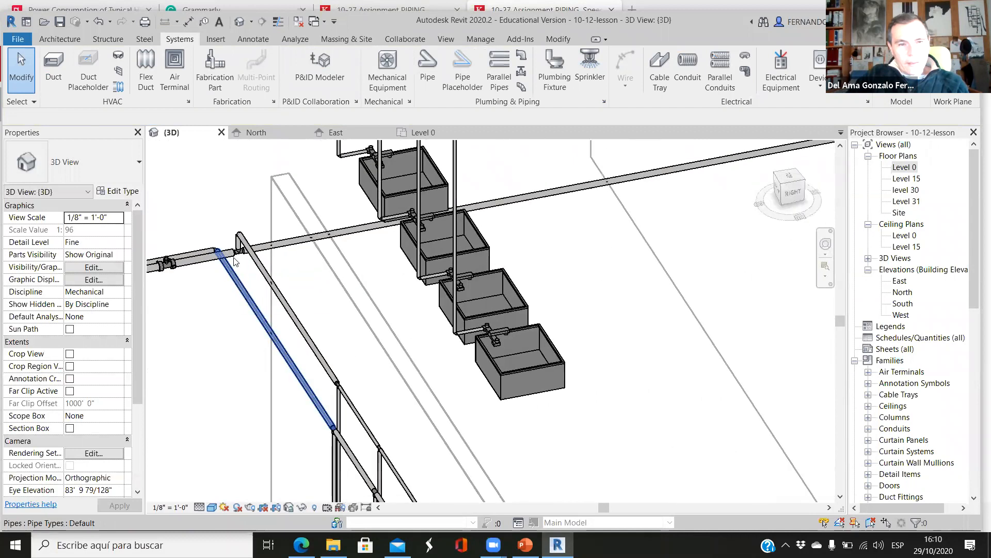
scroll(306, 273, "down", 2)
scroll(306, 274, "down", 2)
scroll(446, 430, "up", 5)
scroll(446, 429, "down", 5)
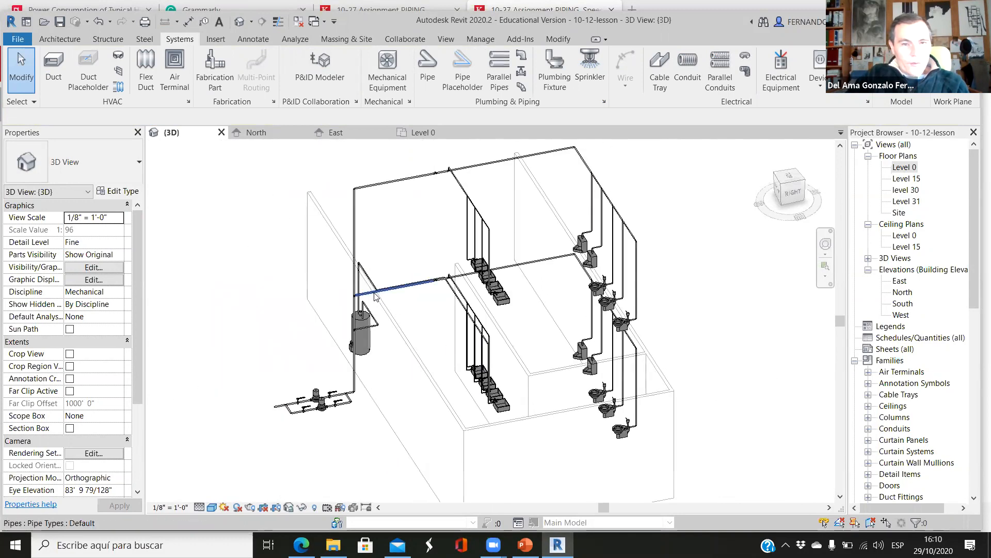
scroll(374, 292, "up", 3)
middle_click_drag(416, 339, 481, 439, "shift")
middle_click_drag(455, 464, 436, 381)
scroll(436, 385, "down", 4)
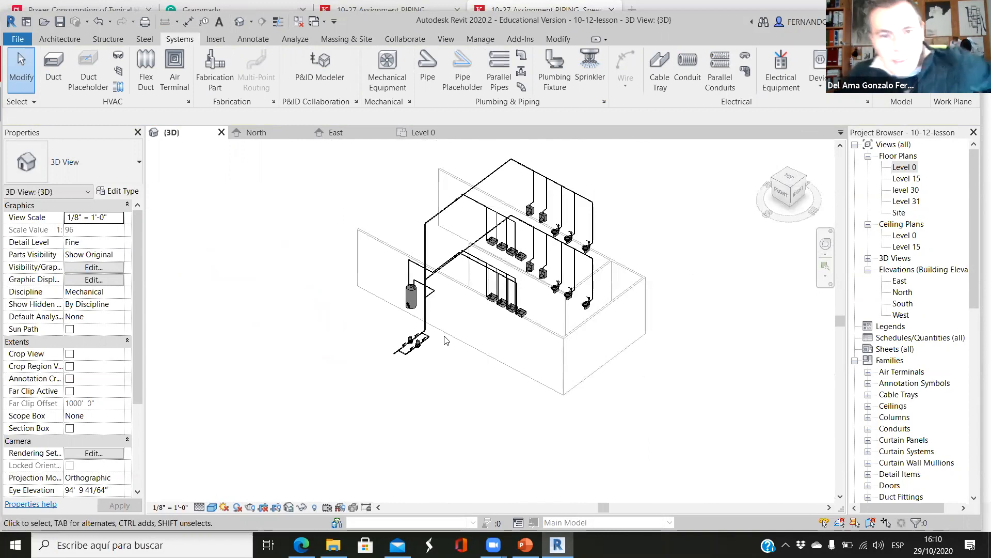
Select the horizontal 1" hot water pipe leaving the heater's riser and check its flow, velocity, pressure drop and fixture units
scroll(424, 271, "up", 4)
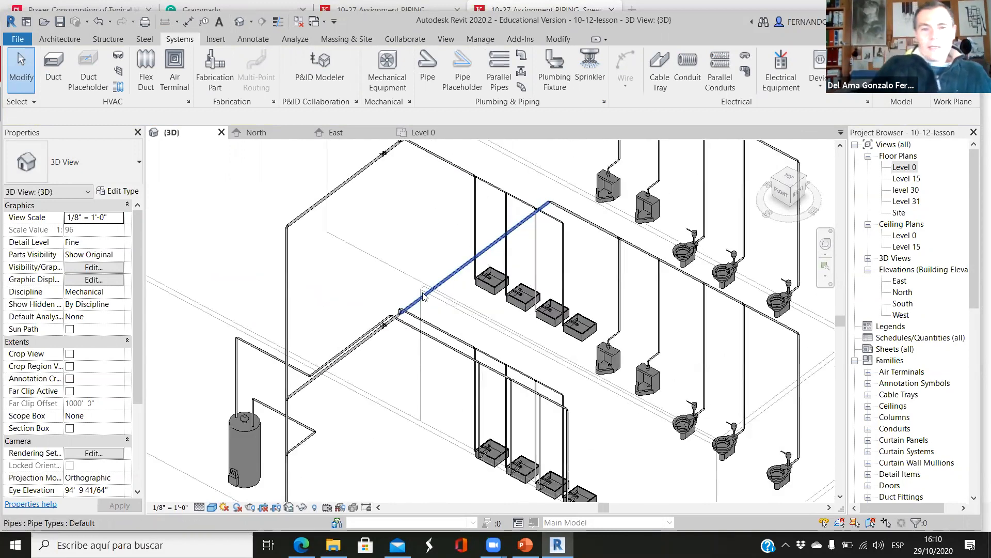
left_click(259, 360)
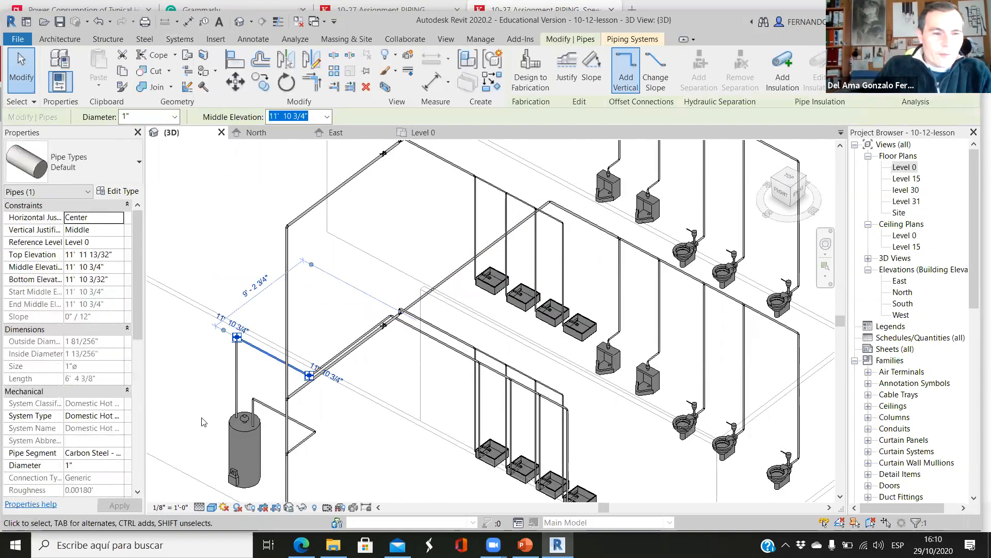
scroll(80, 398, "down", 2)
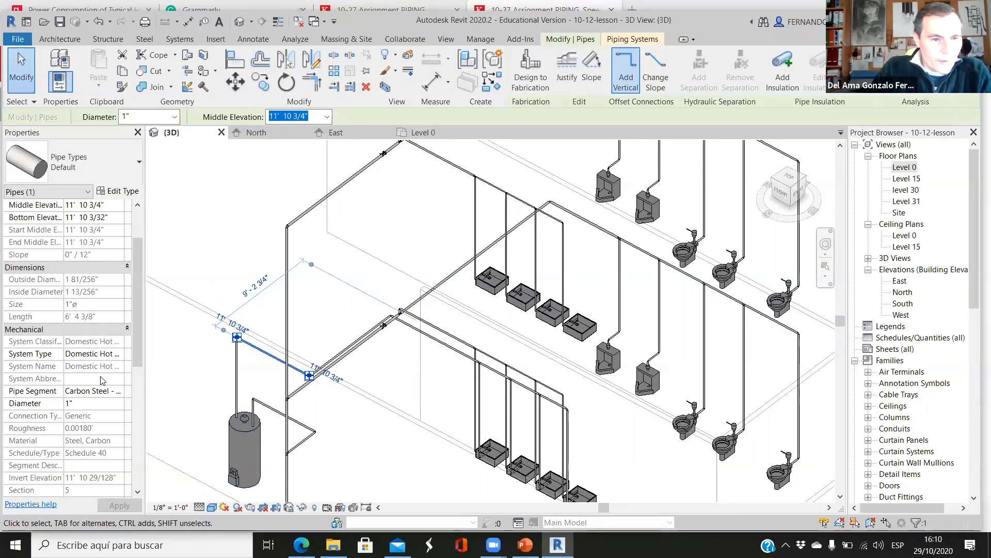
scroll(96, 391, "down", 5)
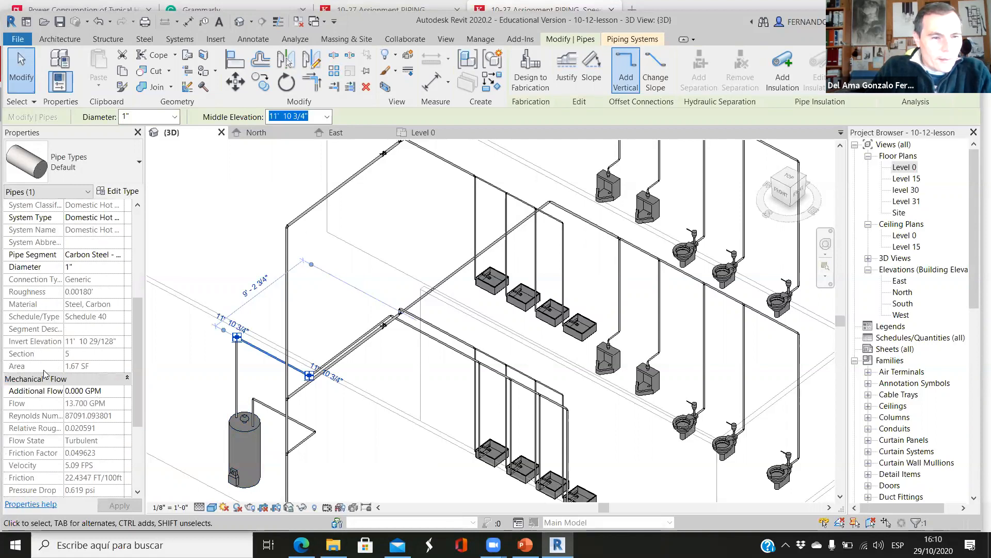
scroll(78, 374, "down", 3)
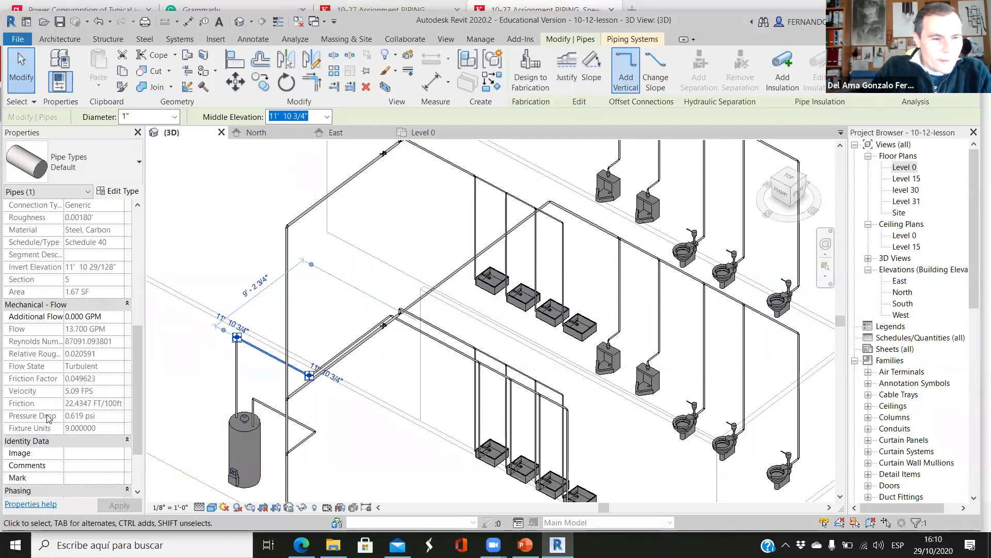
scroll(65, 373, "down", 2)
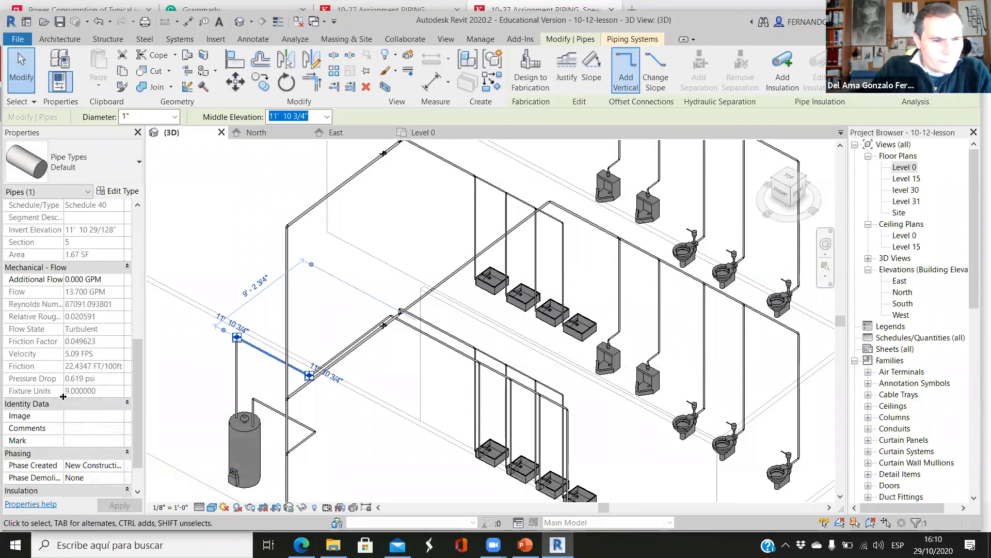
scroll(72, 400, "up", 2)
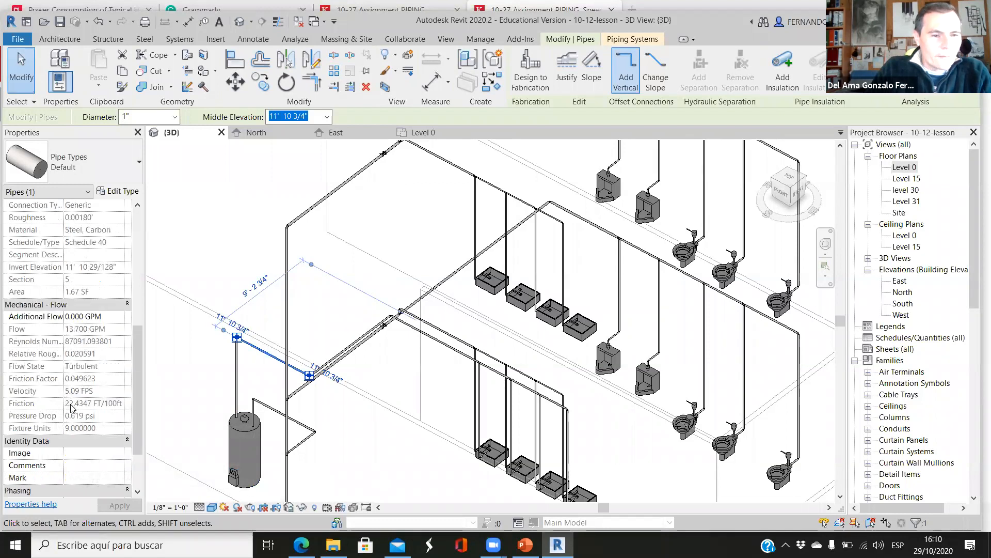
scroll(71, 408, "down", 2)
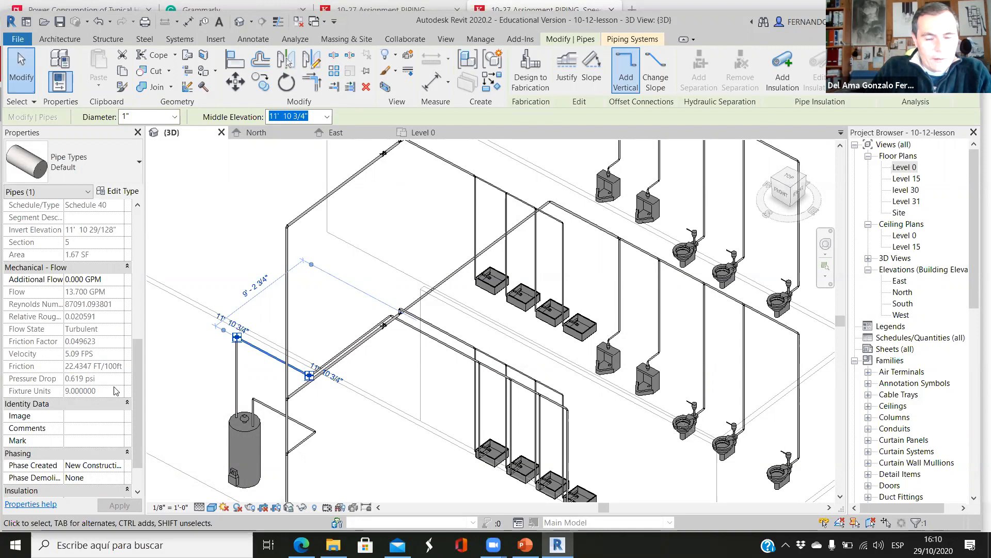
Select the last sink on Level 0 to check its connector data, and clear the selection
scroll(495, 454, "up", 4)
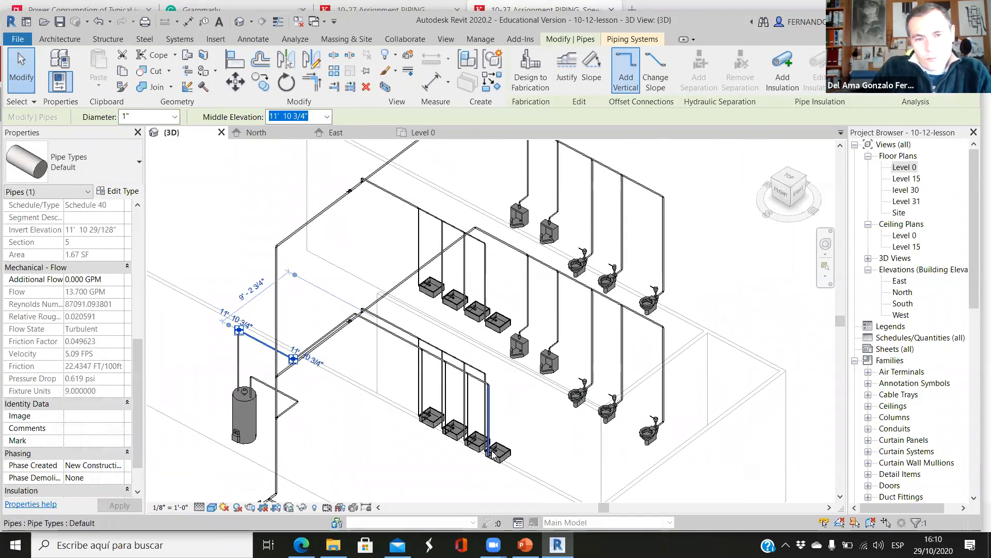
key("Escape")
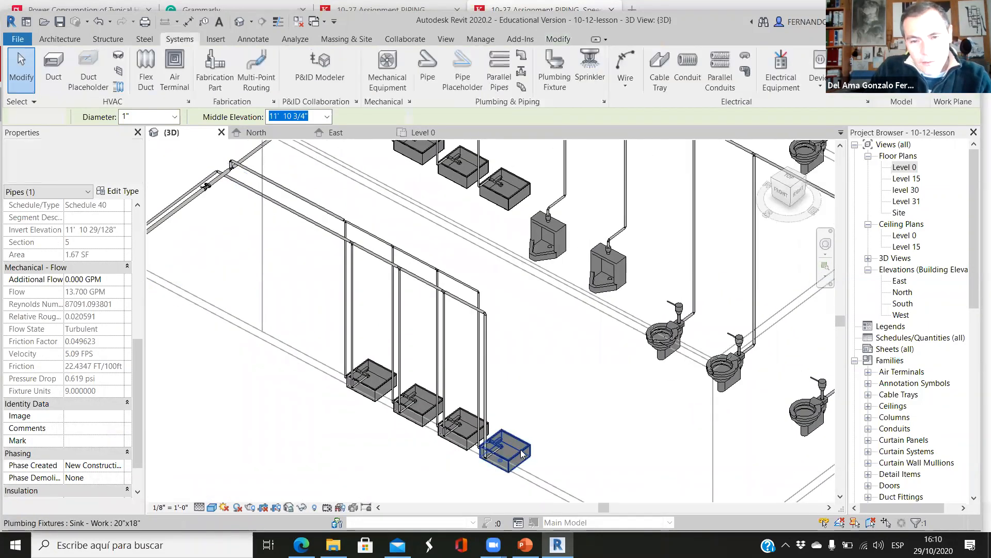
left_click(509, 458)
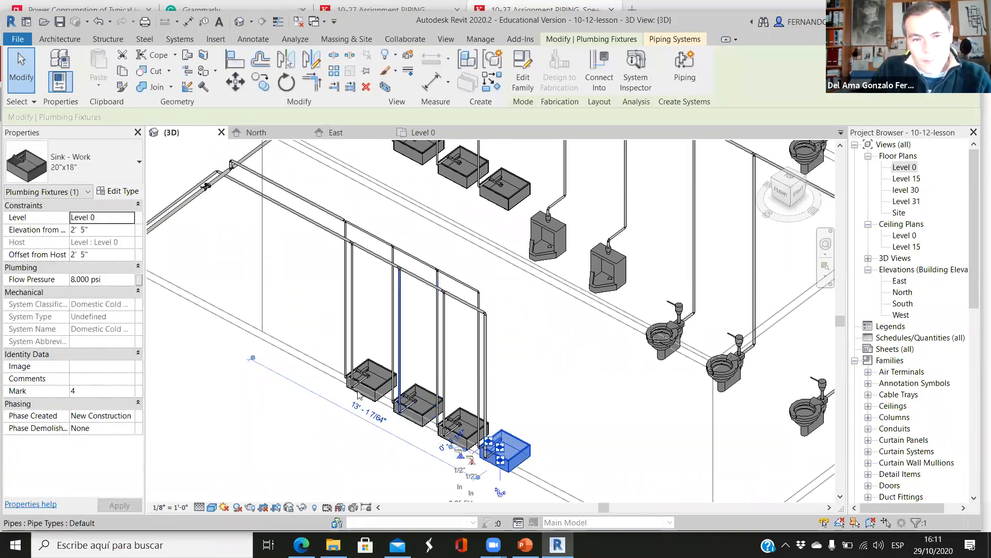
key("Escape")
scroll(254, 327, "down", 4)
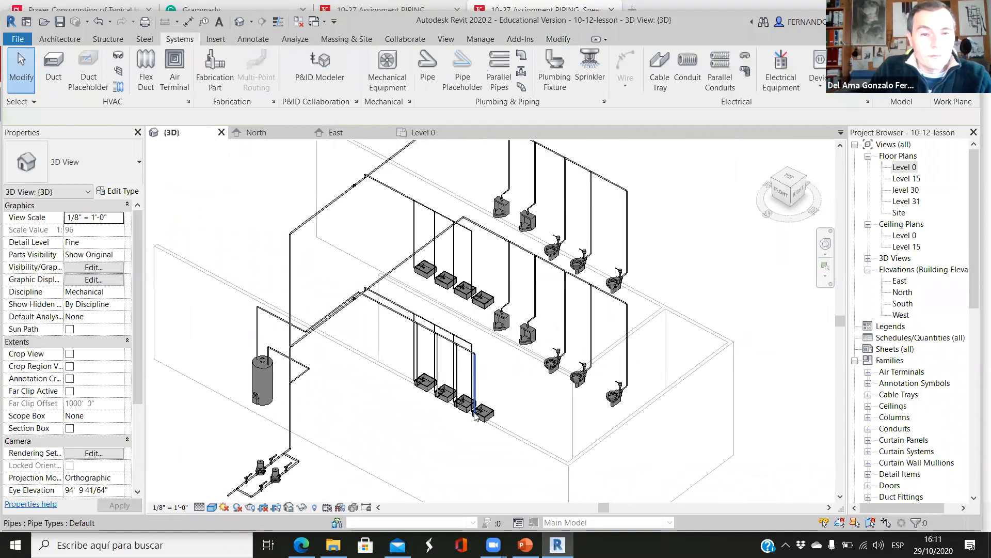
Review the flow data and fixture units of the vertical hot water pipe above the heater, and deselect it
scroll(253, 328, "up", 2)
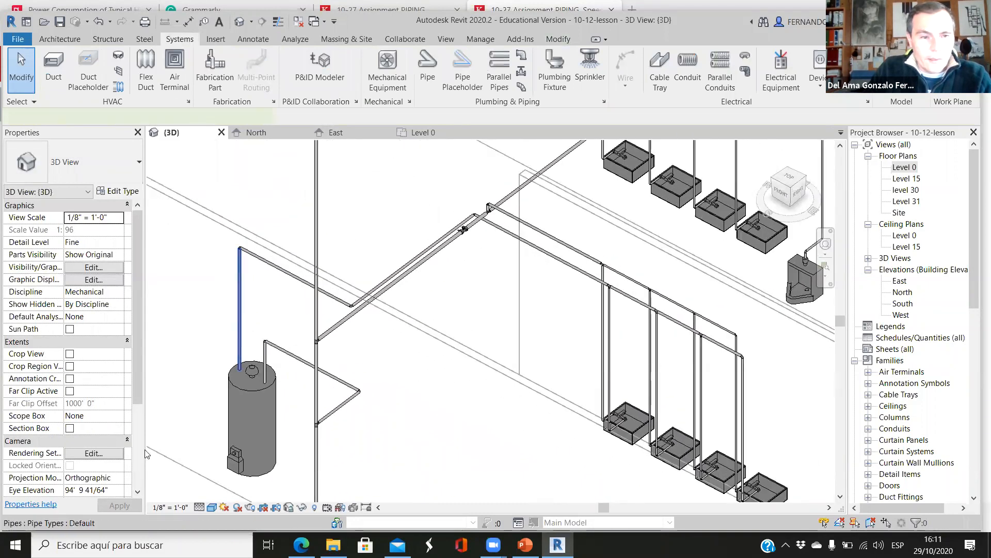
scroll(89, 416, "down", 6)
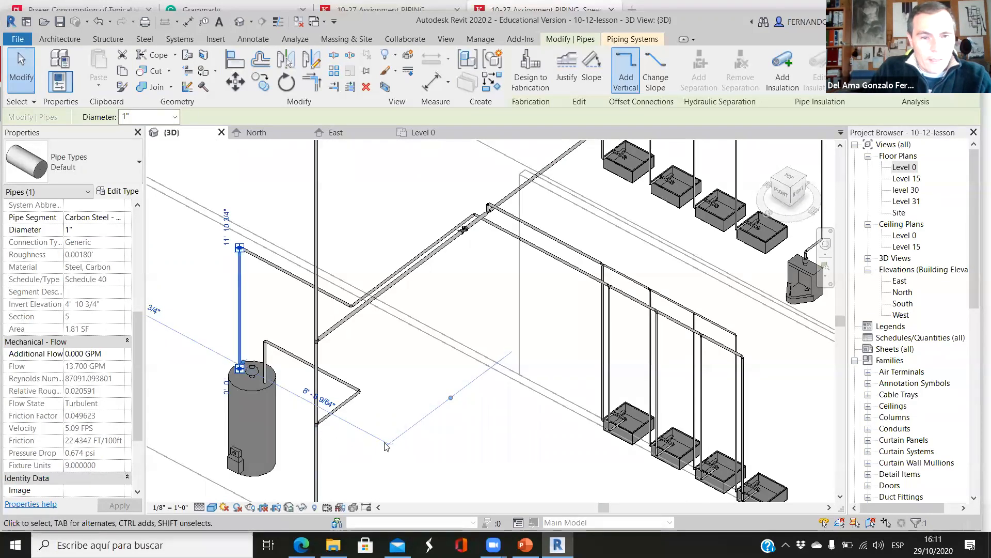
left_click(383, 462)
Select the vertical 1 1/2" cold water pipe between the pumps and the heater branch and review its flow and fixture units
scroll(361, 353, "down", 4)
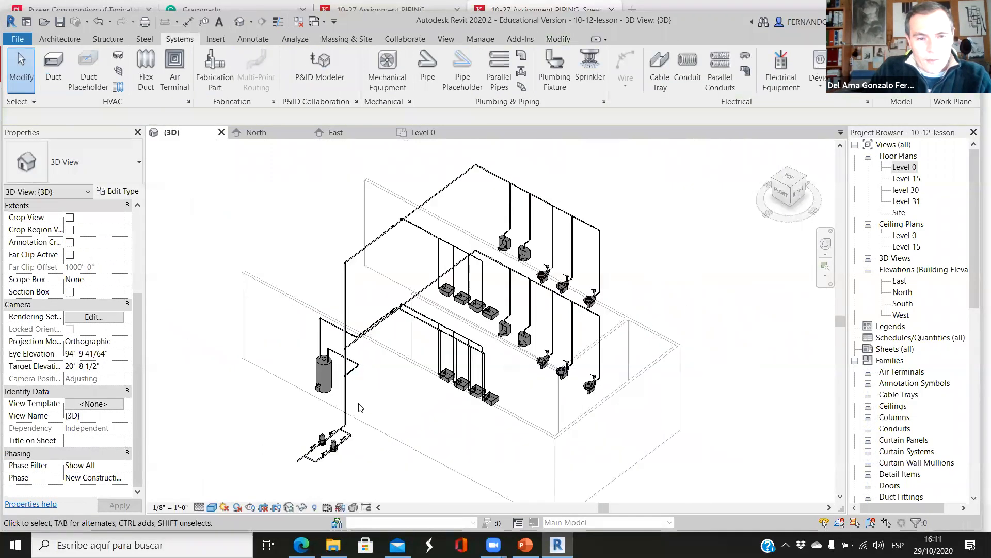
scroll(338, 401, "up", 3)
left_click(344, 404)
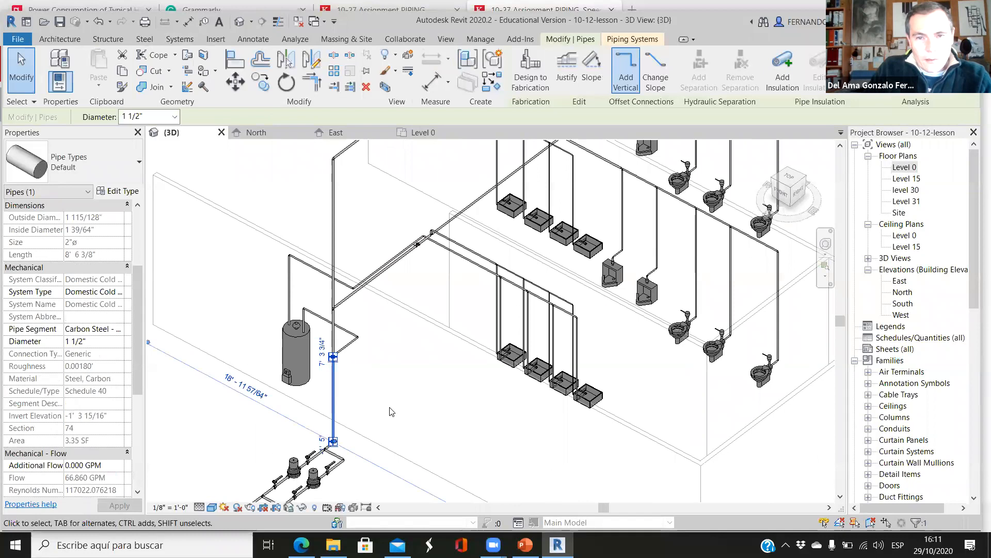
scroll(398, 400, "down", 2)
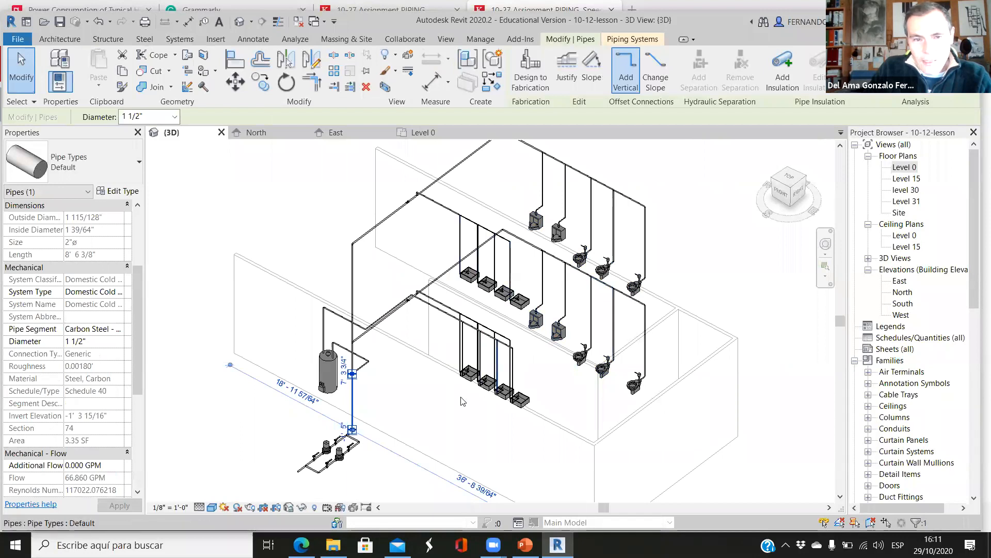
scroll(83, 422, "down", 5)
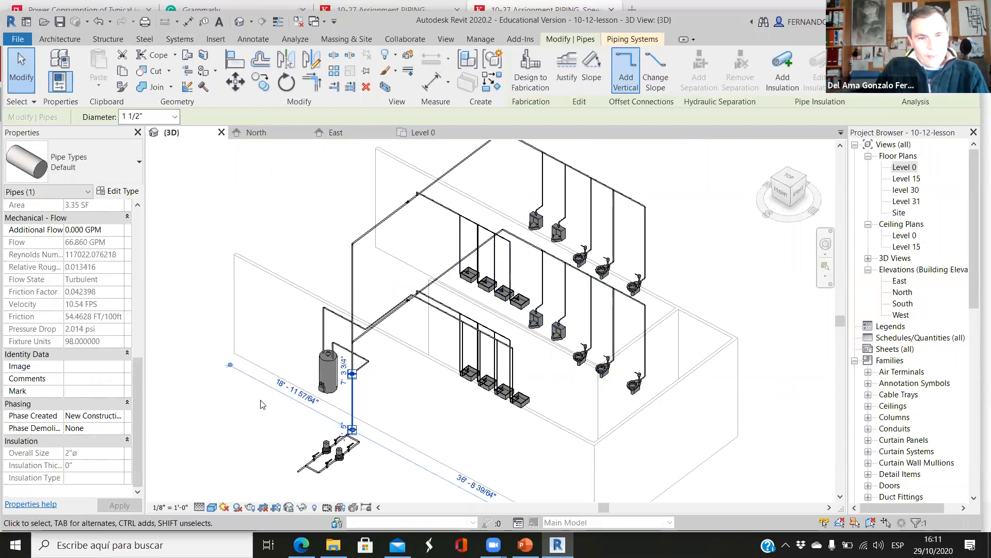
scroll(352, 408, "up", 5)
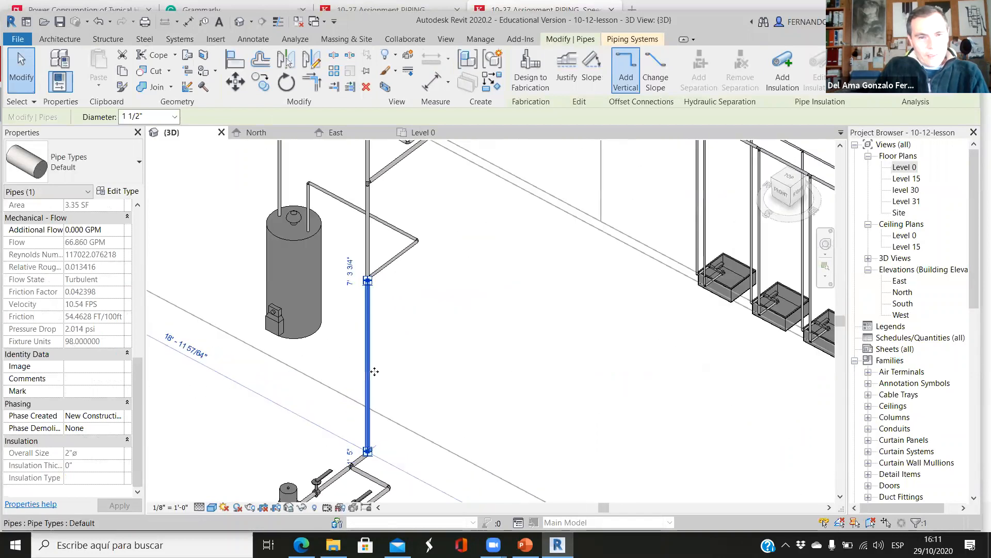
scroll(90, 323, "up", 5)
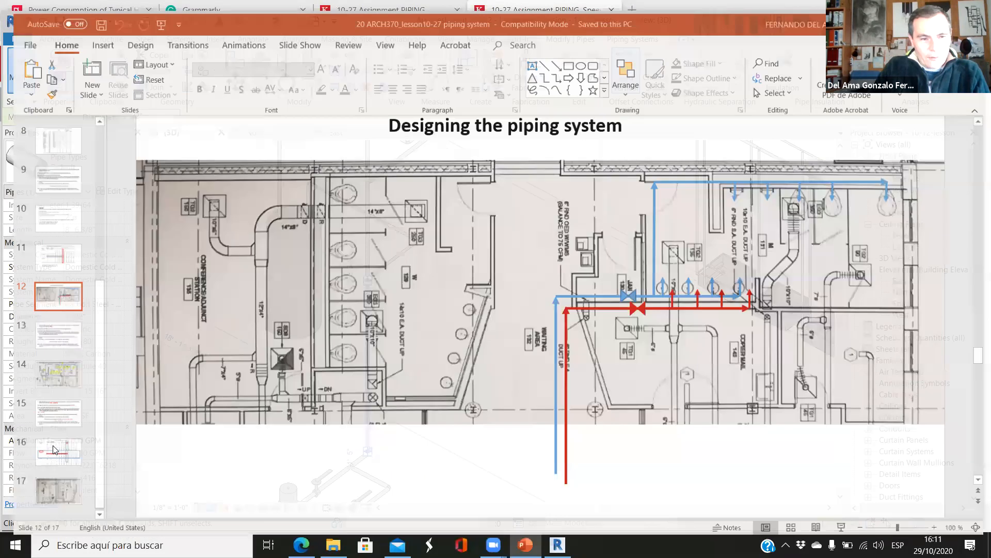
Switch to the PowerPoint lesson and examine the 45 to 60 psi rows of the pipe sizing table on slide 16
left_click(59, 442)
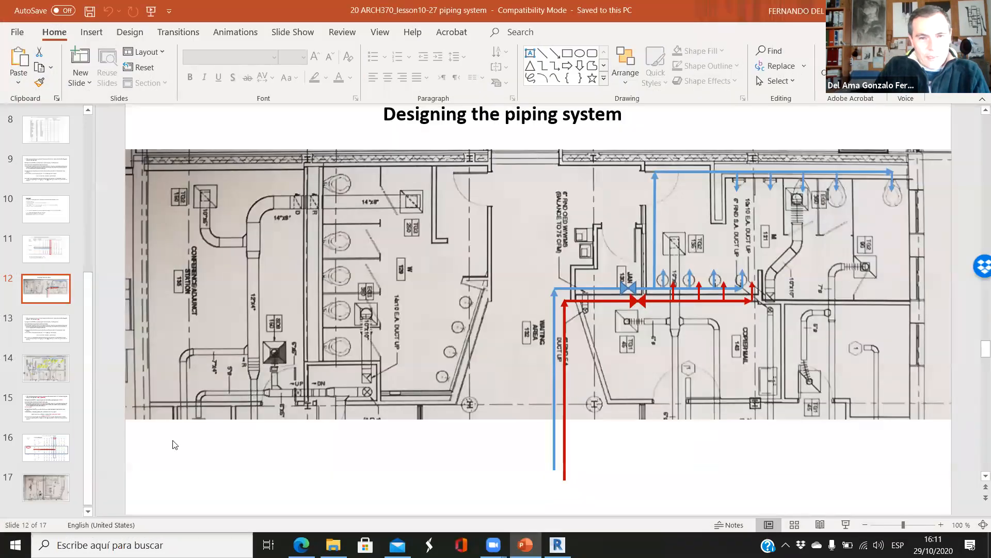
scroll(341, 417, "down", 1)
scroll(594, 367, "down", 1)
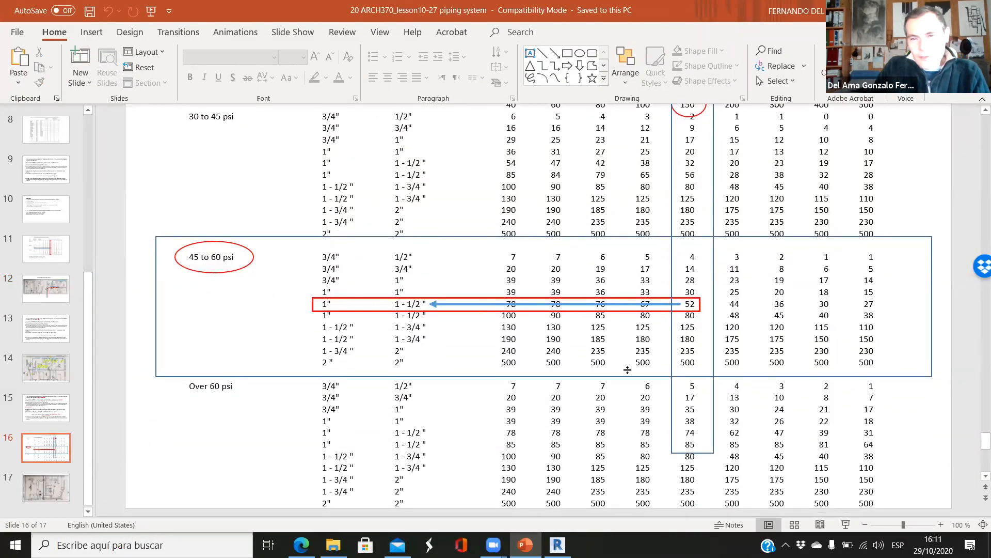
scroll(628, 370, "up", 1)
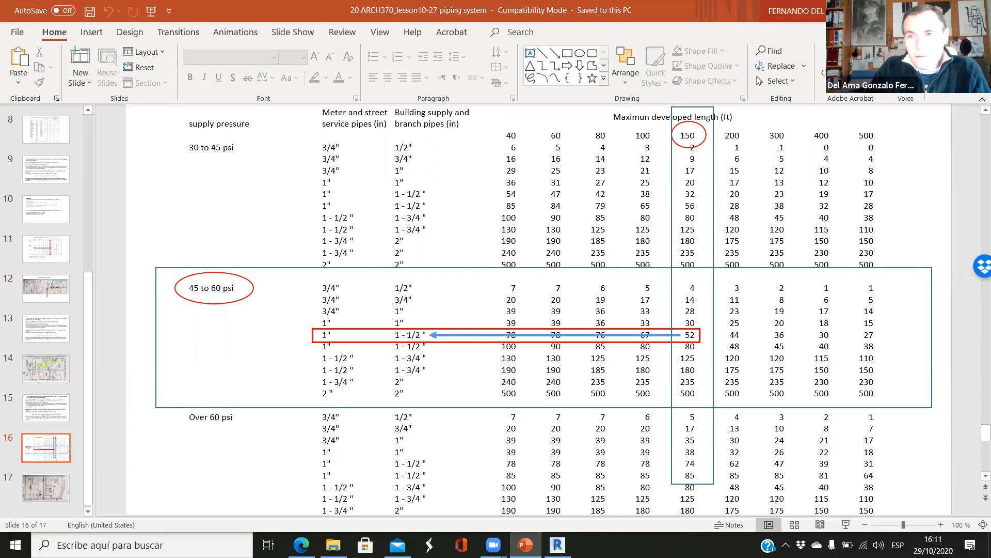
Switch back to Revit and select the vertical cold water riser between the lower and upper floor branches to review its flow
key("alt+Tab")
scroll(405, 320, "down", 2)
scroll(396, 333, "down", 2)
scroll(407, 323, "down", 2)
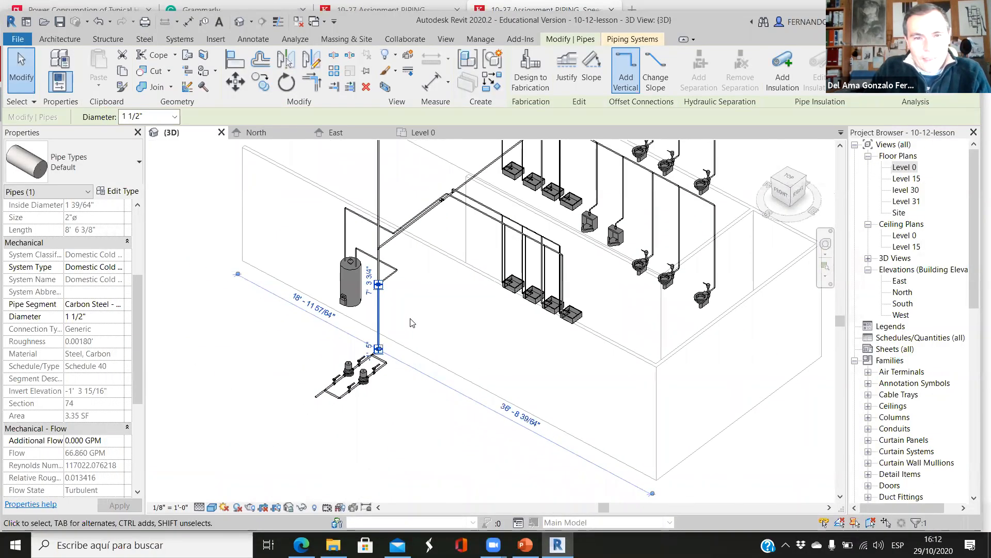
scroll(405, 289, "down", 2)
scroll(383, 237, "up", 2)
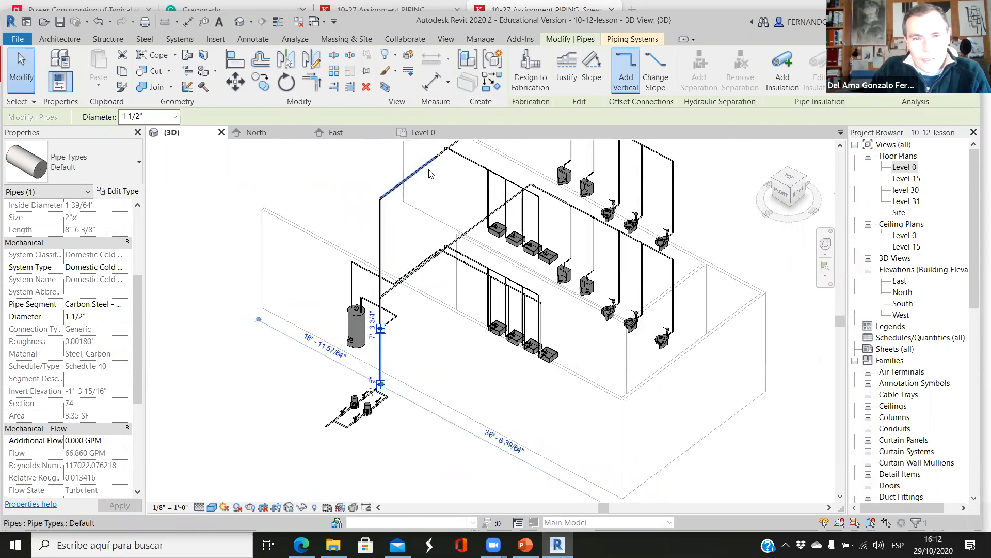
scroll(382, 237, "up", 2)
left_click(376, 262)
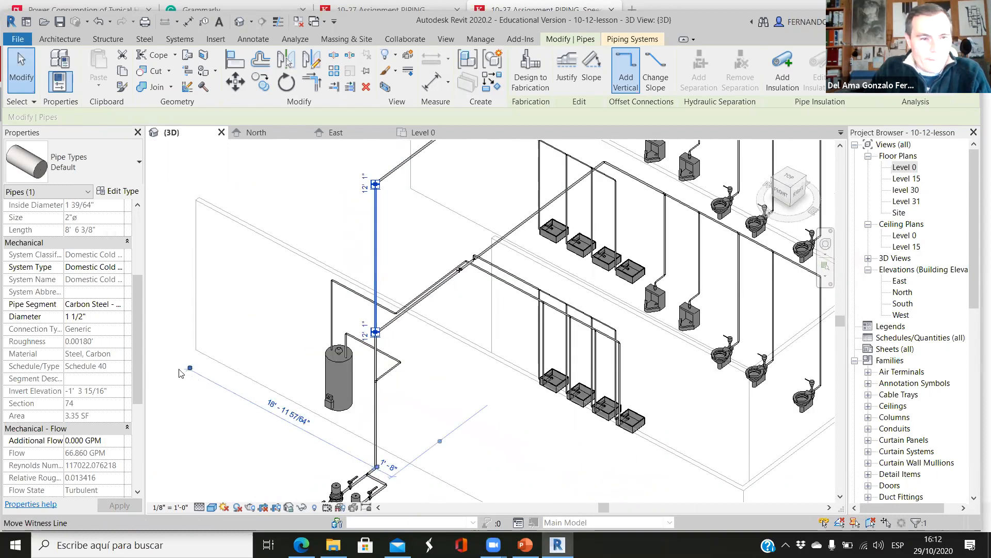
Select the horizontal cold water pipe leaving the riser toward the lower floor fixtures and review its flow
scroll(233, 392, "down", 2)
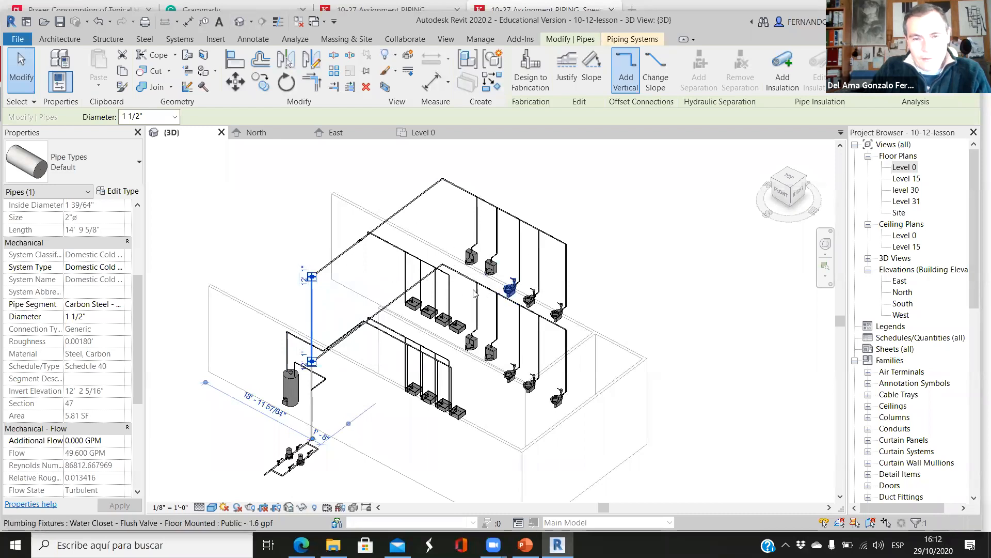
scroll(475, 294, "up", 2)
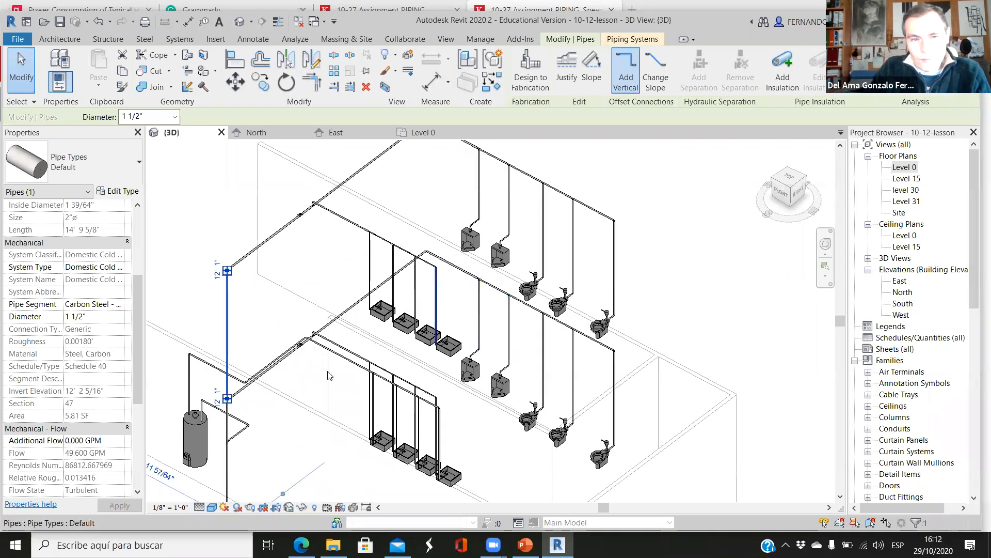
scroll(261, 374, "up", 2)
left_click(259, 369)
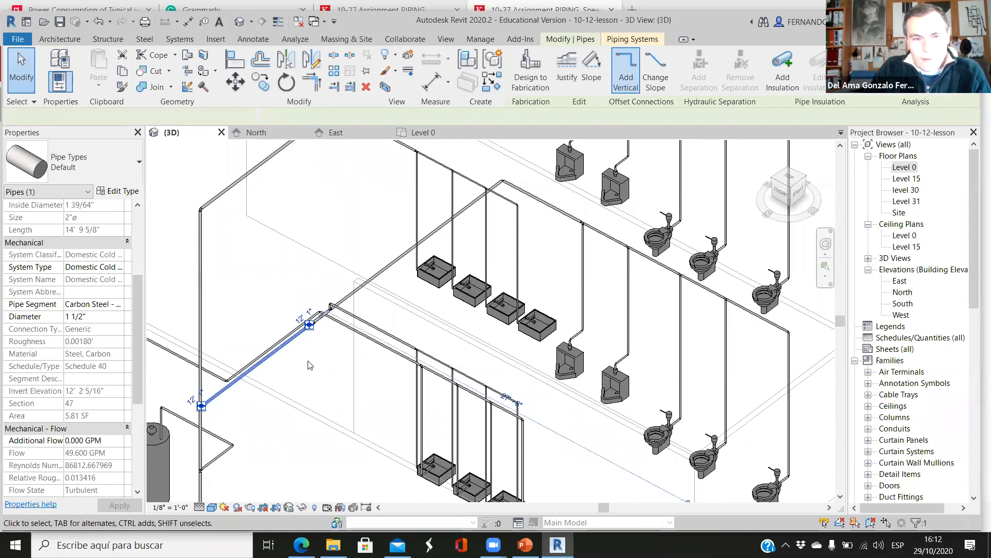
scroll(558, 299, "down", 3)
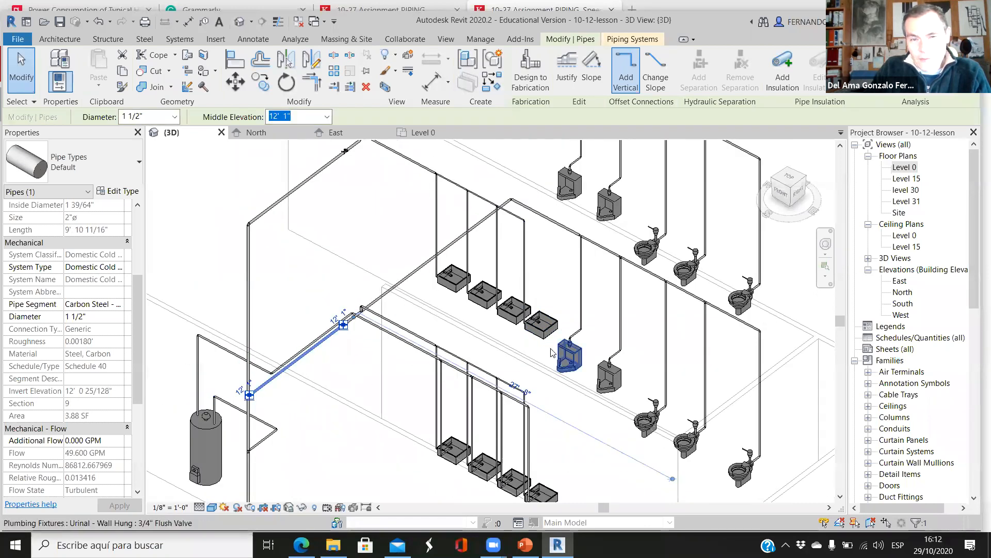
Set the diameter of the vertical cold water pipe between the pumps and the heater branch to 2", and deselect it
scroll(361, 435, "up", 3)
left_click(360, 437)
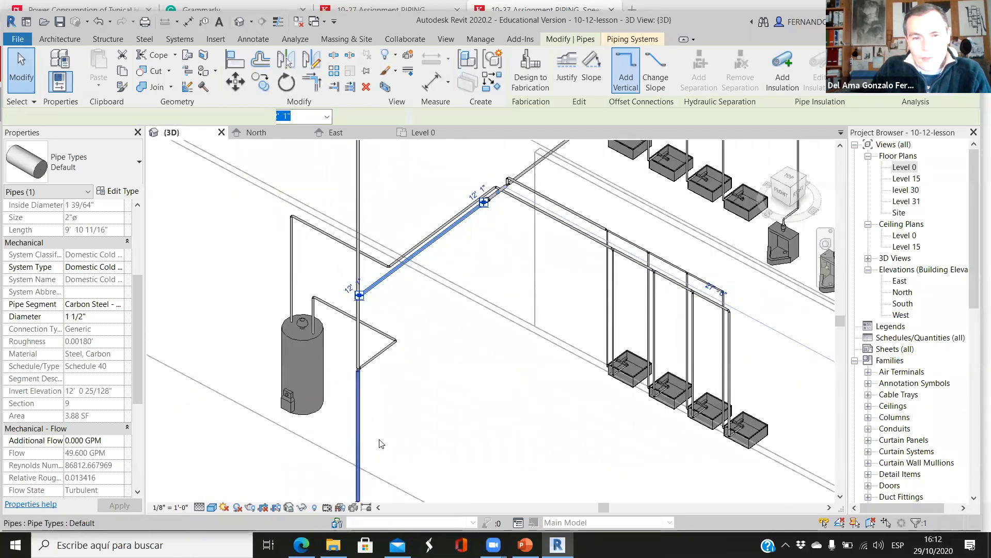
scroll(423, 375, "down", 2)
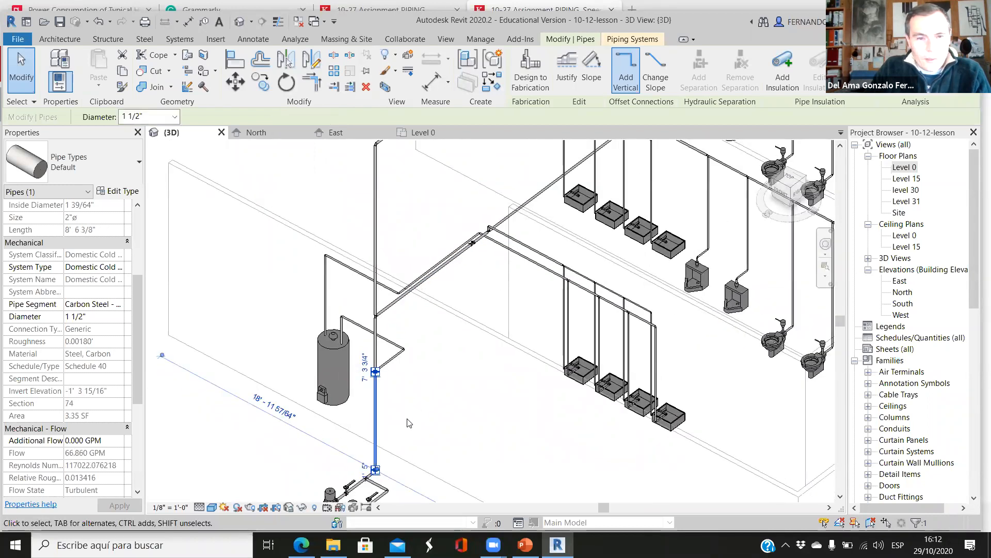
scroll(412, 438, "up", 1)
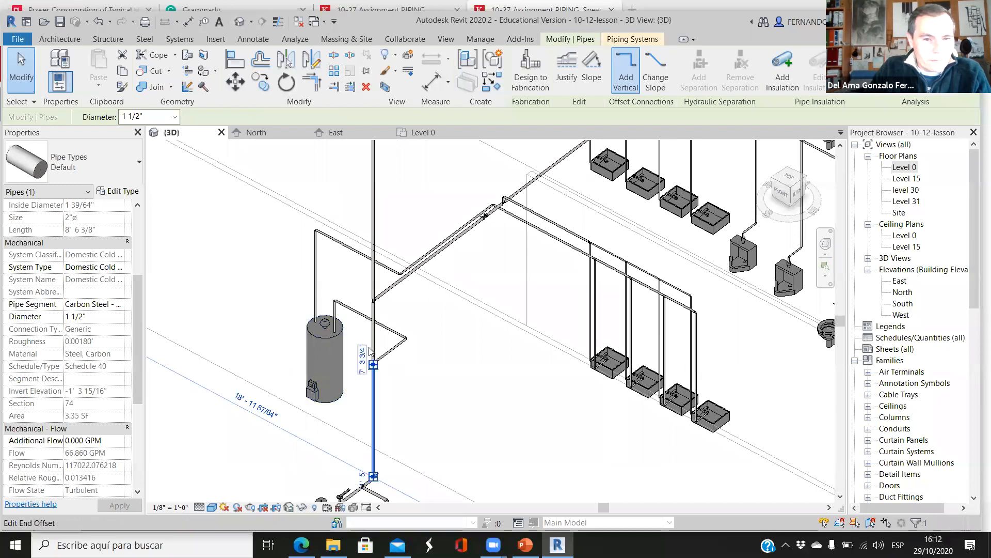
left_click(106, 317)
left_click(118, 316)
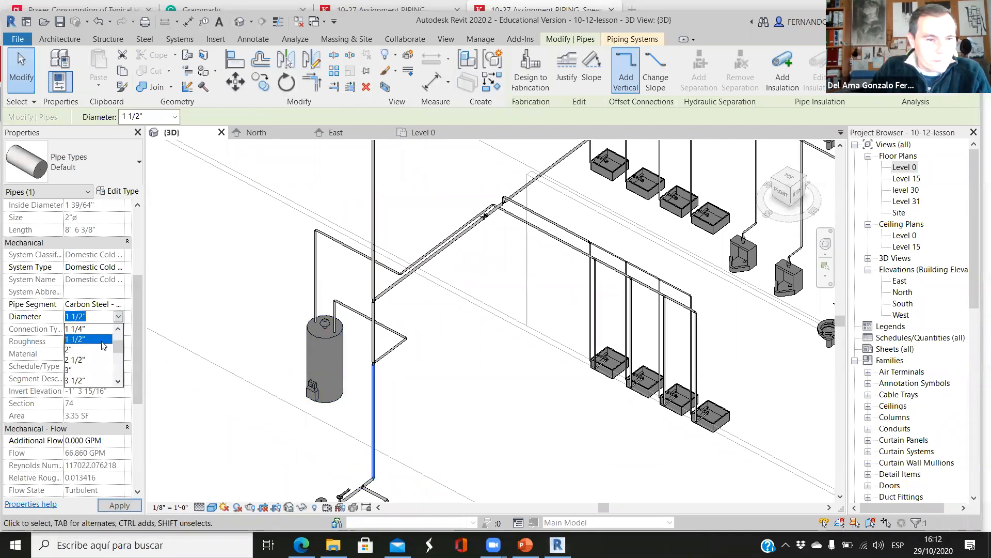
scroll(89, 359, "up", 1)
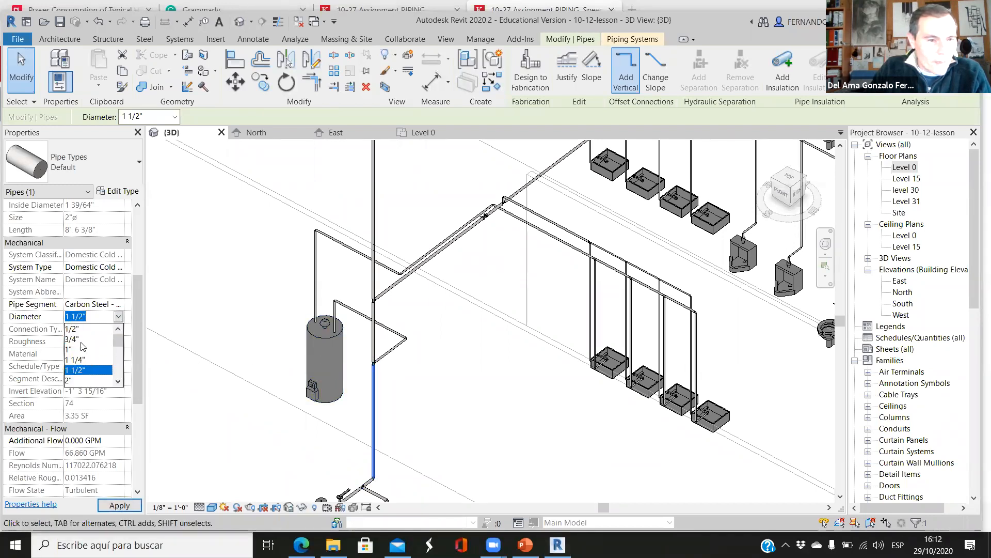
scroll(91, 357, "up", 1)
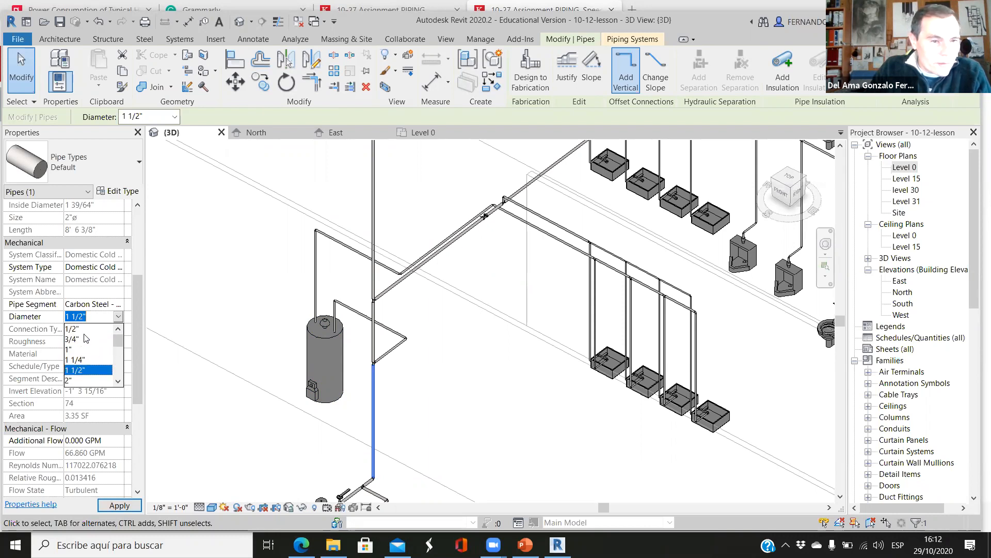
left_click(81, 381)
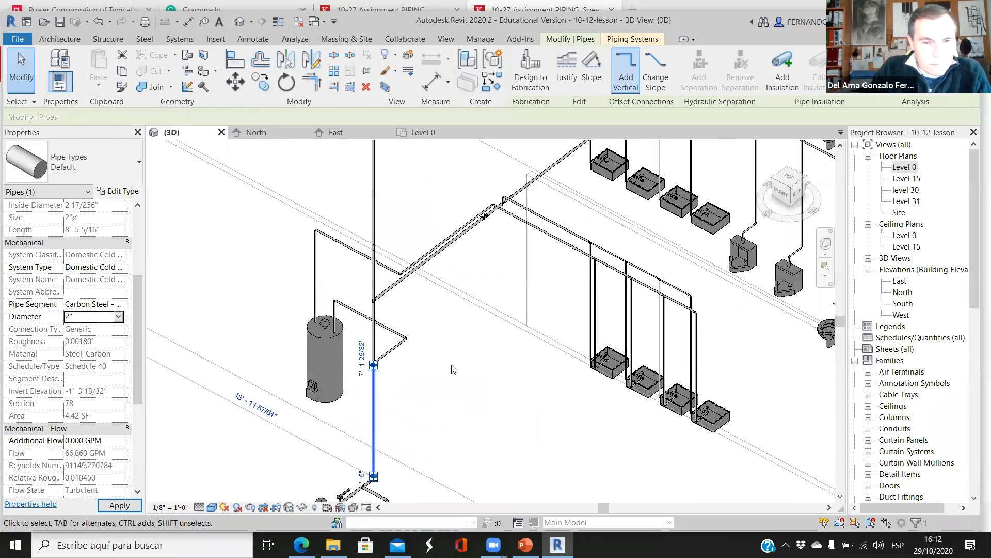
scroll(423, 425, "down", 4)
scroll(422, 424, "up", 8)
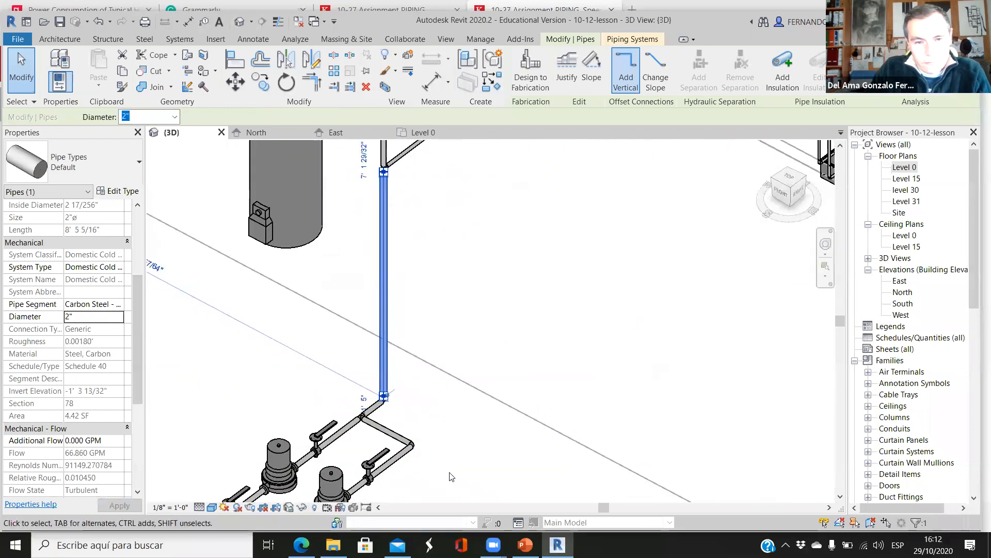
key("Escape")
Select the pipes connecting the two pump valves to the riser, and clear the selection
left_click(368, 389)
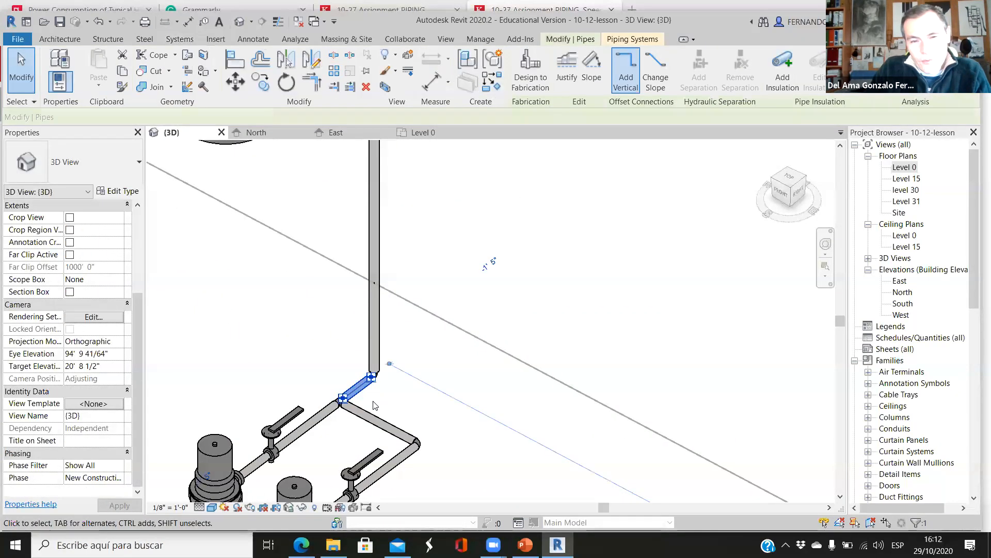
left_click(319, 415, "ctrl")
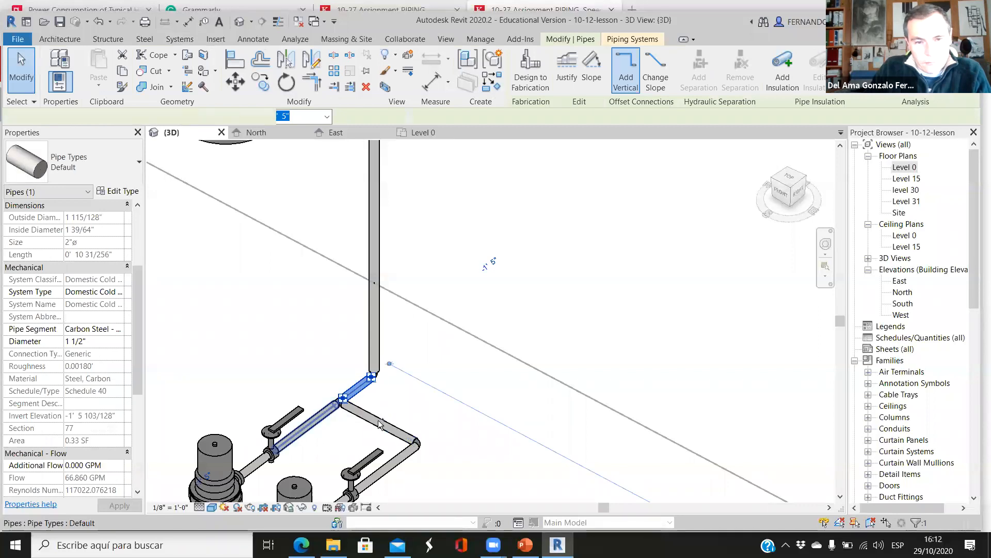
left_click(378, 418, "ctrl")
left_click(397, 459, "ctrl")
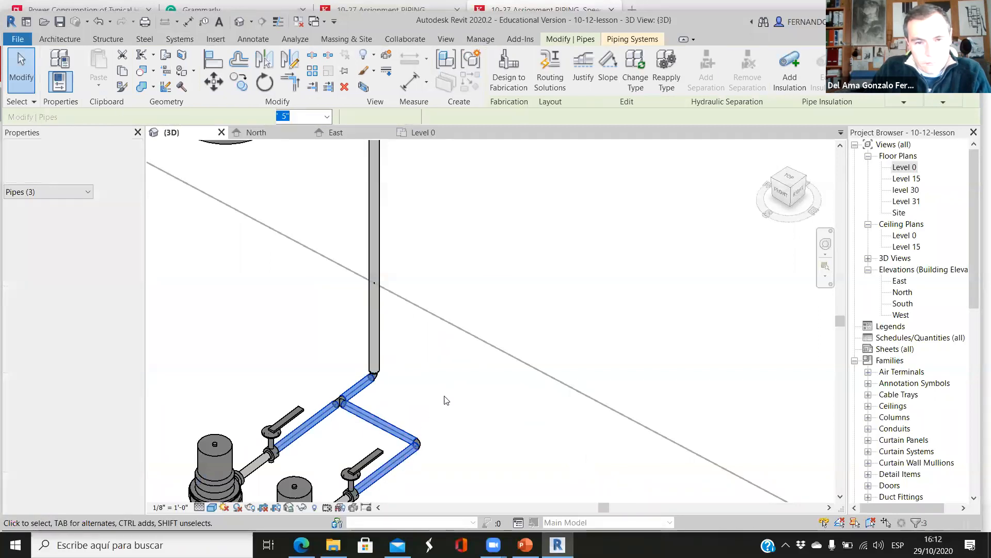
key("Escape")
Examine the complete piping network from several angles, from the pumps and heater to the fixtures on both floors
scroll(325, 404, "down", 5)
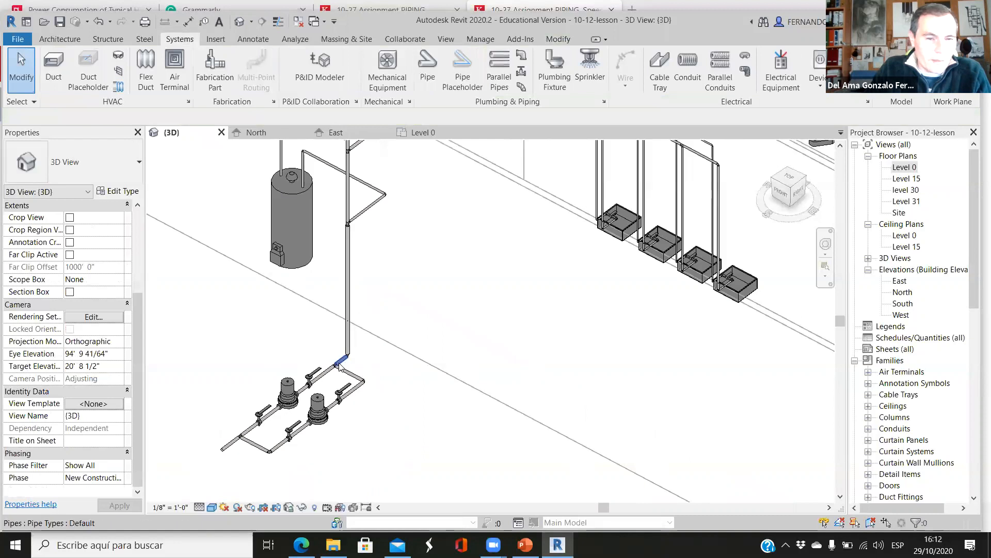
scroll(279, 431, "down", 5)
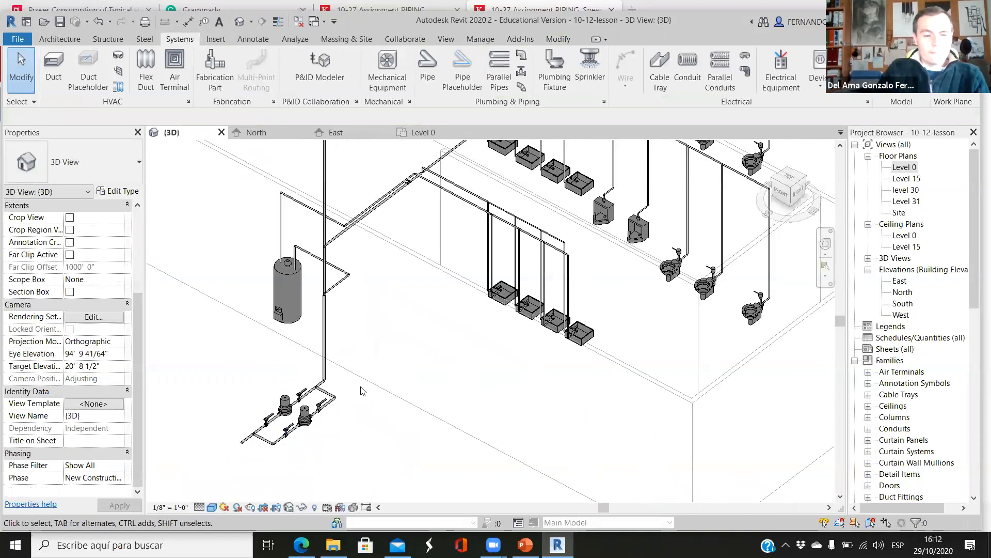
middle_click_drag(385, 413, 381, 366, "shift")
scroll(382, 367, "down", 3)
middle_click_drag(389, 407, 408, 384, "shift")
scroll(508, 377, "down", 4)
scroll(371, 270, "up", 4)
scroll(371, 269, "up", 5)
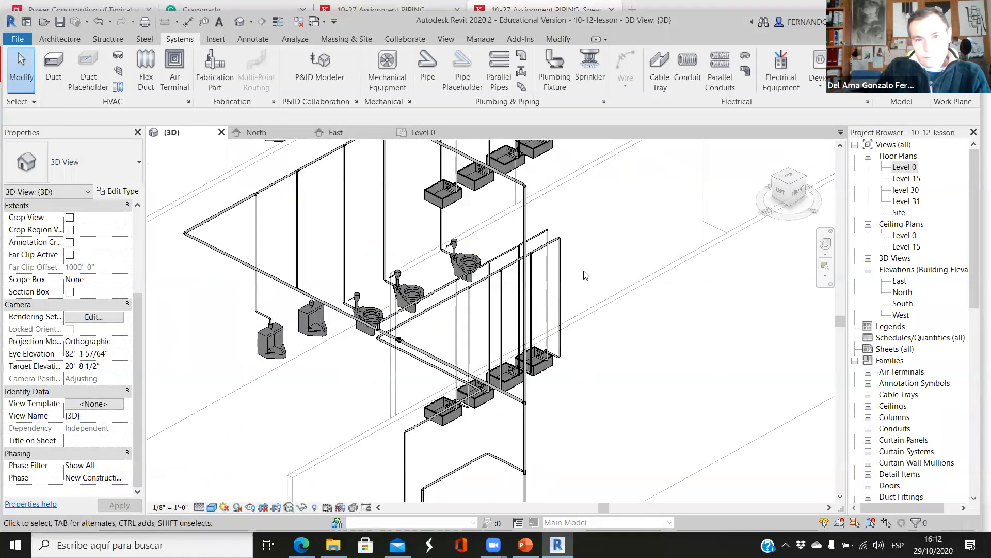
scroll(476, 342, "up", 1)
scroll(479, 351, "down", 2)
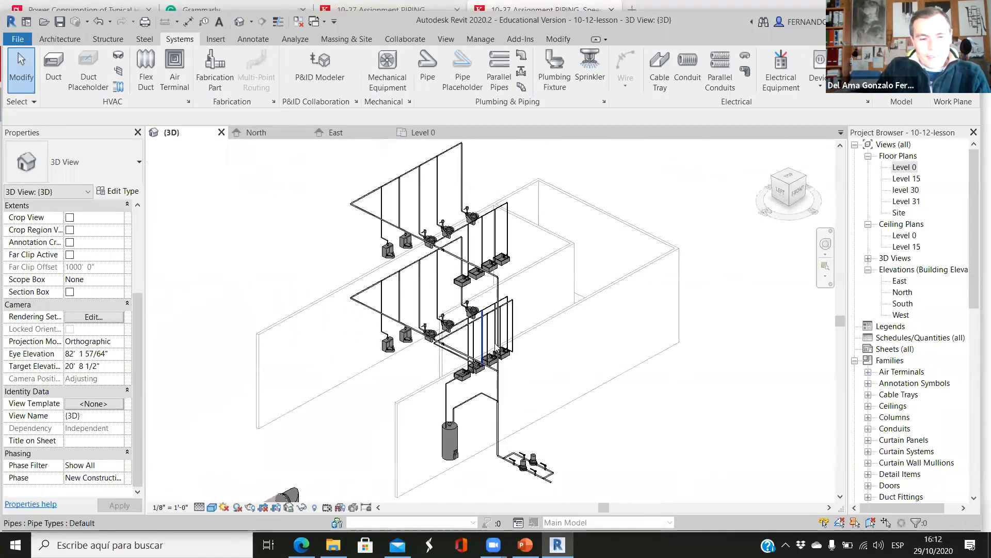
scroll(467, 314, "up", 2)
scroll(457, 364, "down", 2)
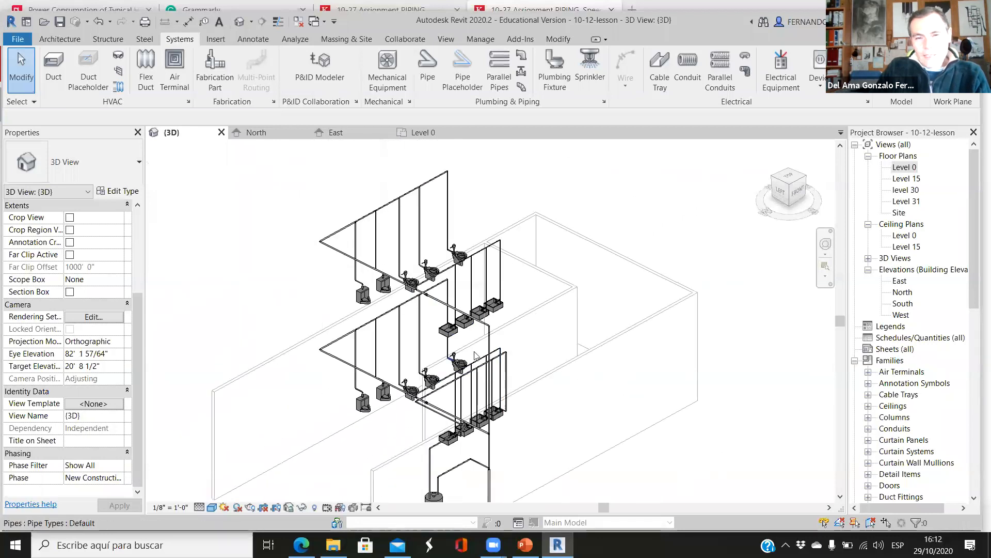
scroll(443, 281, "up", 3)
middle_click_drag(489, 367, 400, 327, "shift")
scroll(400, 327, "down", 4)
middle_click_drag(581, 364, 671, 368, "shift")
scroll(483, 350, "up", 6)
scroll(429, 323, "down", 5)
scroll(441, 370, "up", 2)
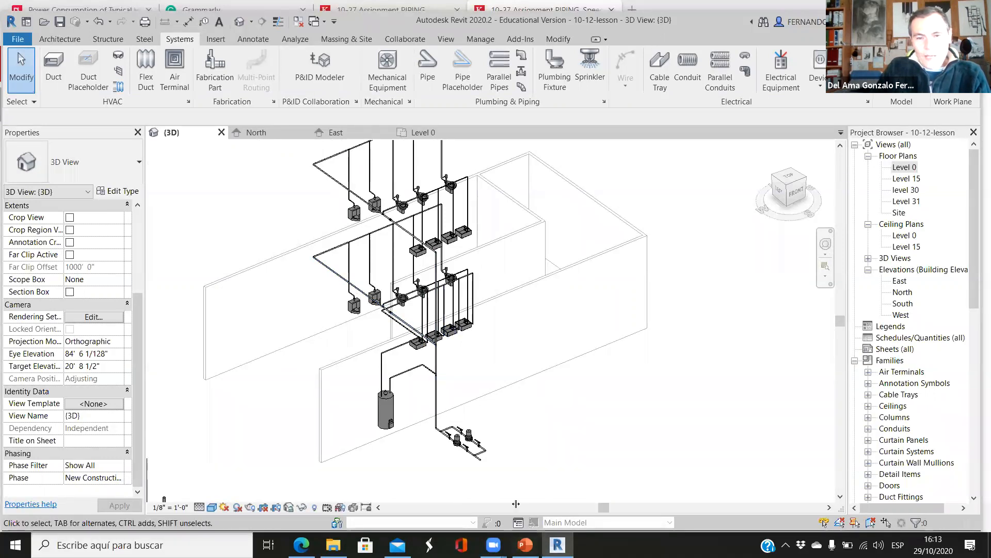
Recheck the sizing table in PowerPoint, and return to Revit to review the flow and fixture units of the 2" vertical pipe above the pumps
left_click(525, 544)
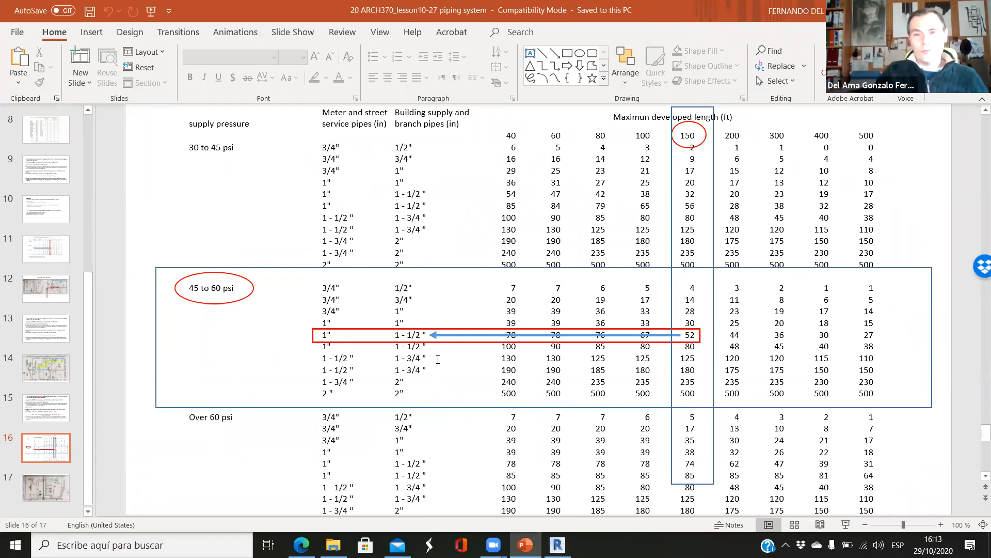
key("alt+Tab")
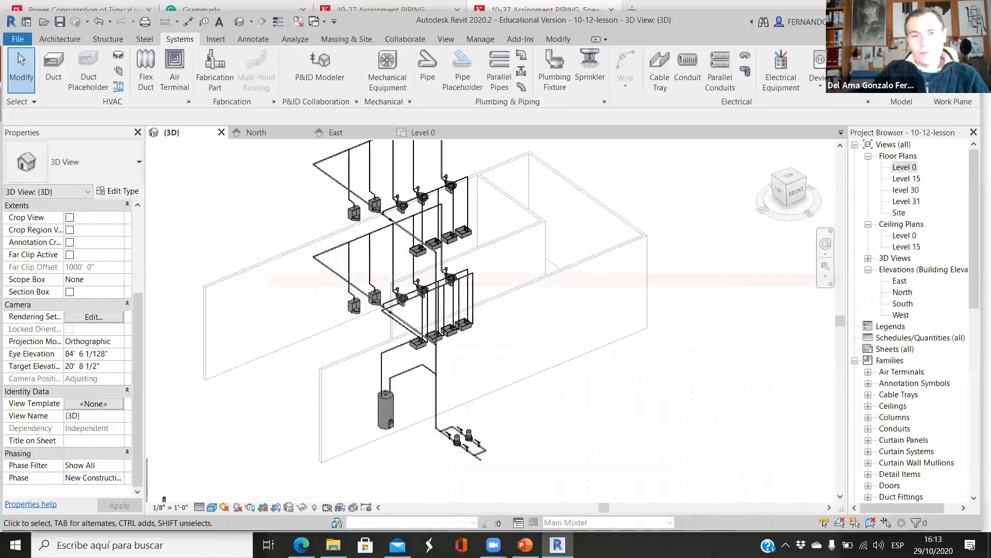
scroll(438, 395, "up", 4)
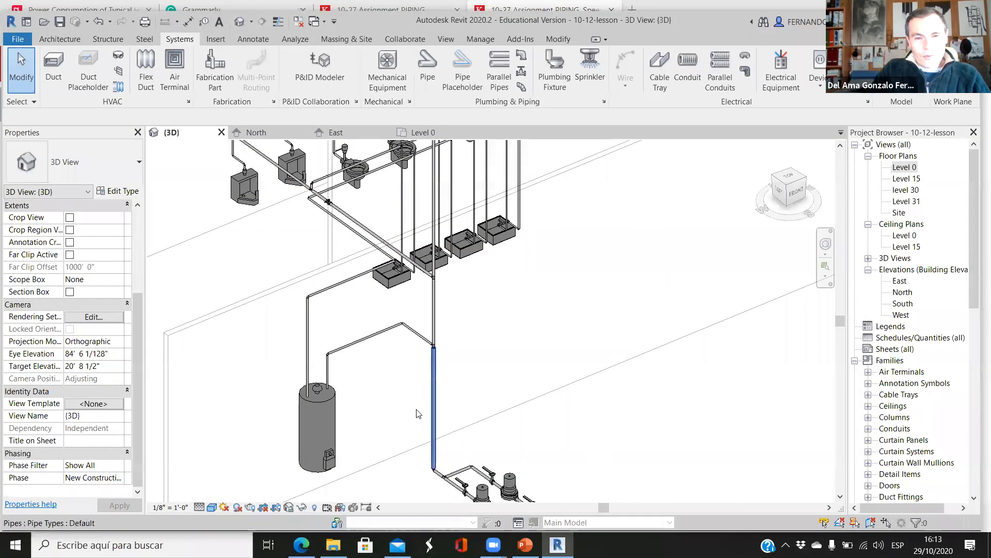
left_click_drag(136, 347, 138, 442)
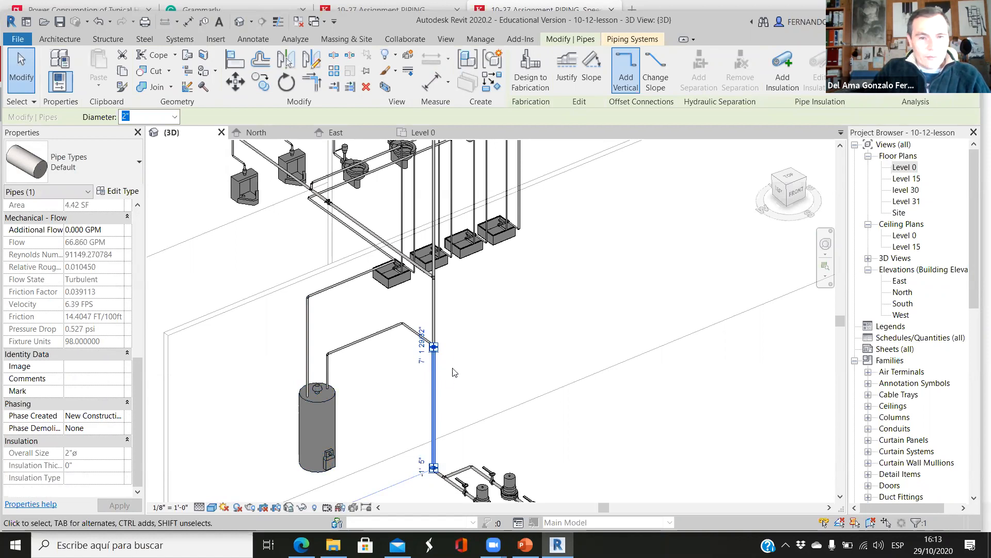
Review the diameter, velocity, pressure drop and fixture units of the short vertical pipe between the heater branch and the lower floor branch
left_click(434, 320)
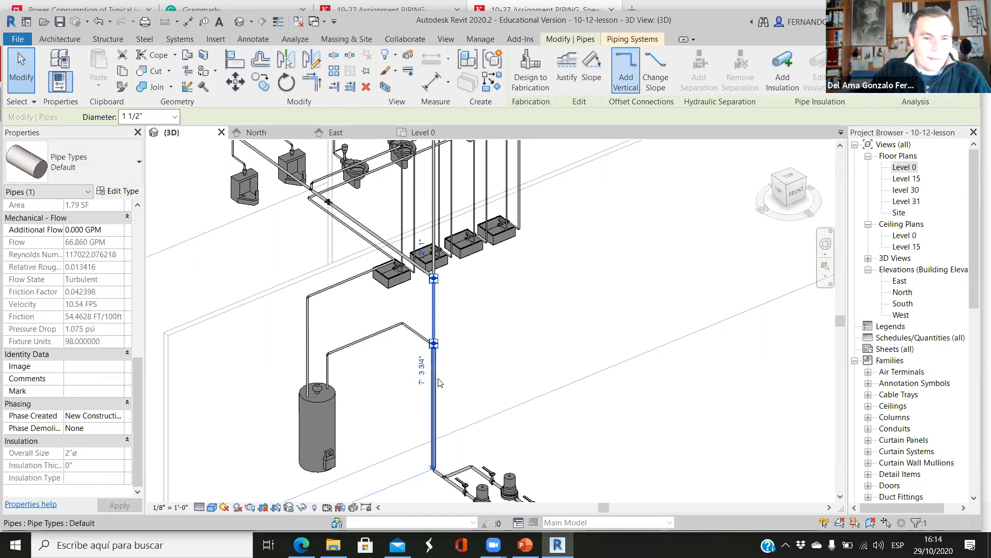
scroll(95, 333, "up", 5)
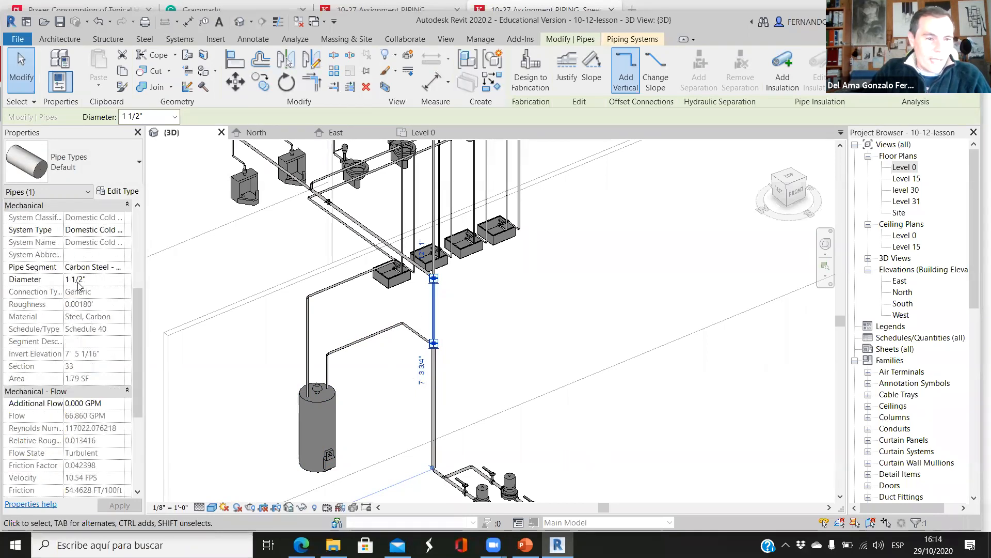
scroll(79, 284, "down", 5)
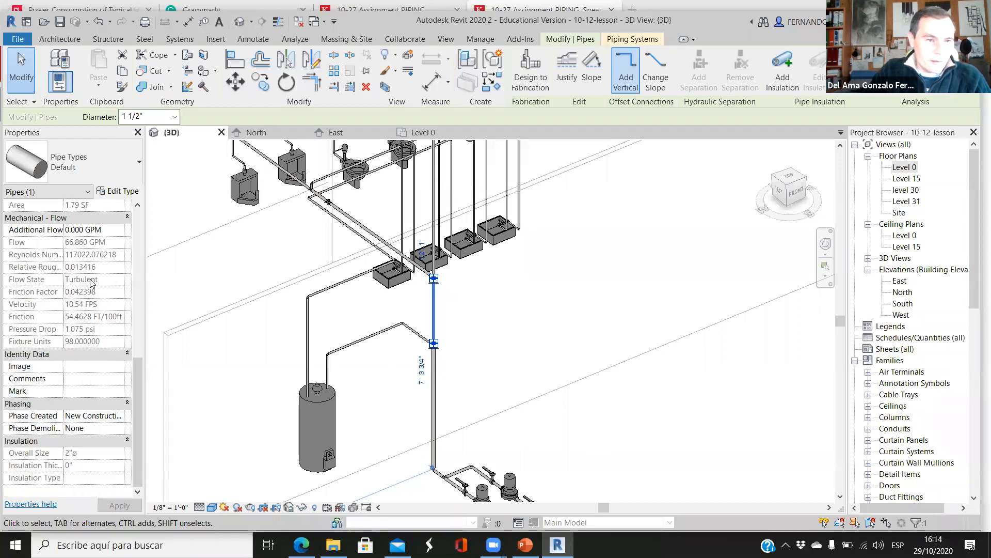
scroll(120, 302, "up", 4)
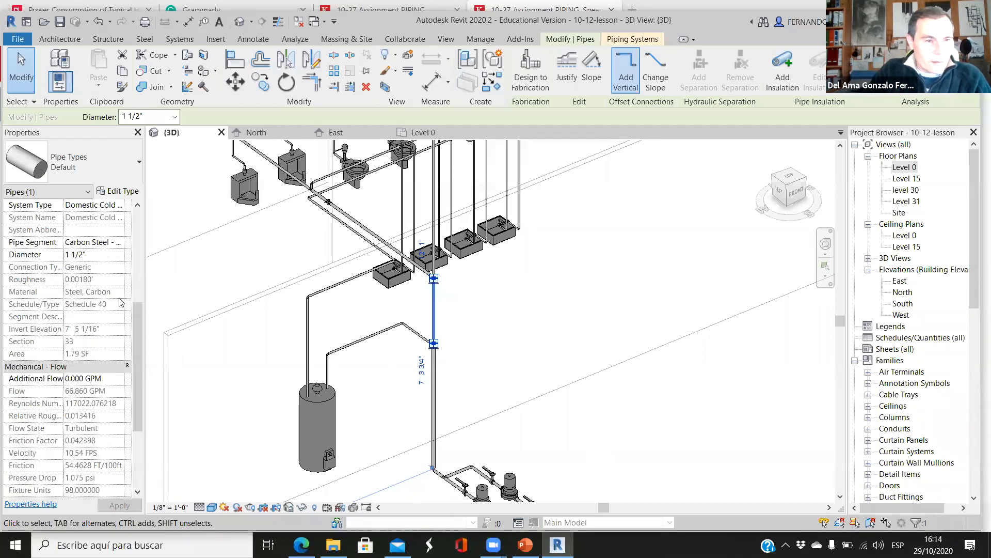
Set the diameter of the short vertical pipe above the heater branch to 2", review its flow data, and deselect it
scroll(122, 310, "up", 2)
left_click(120, 319)
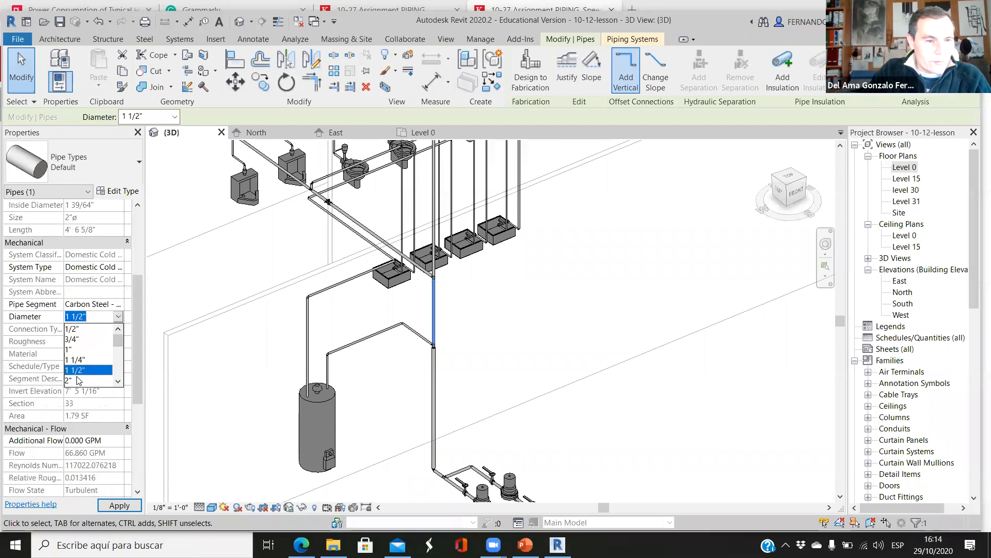
left_click(82, 378)
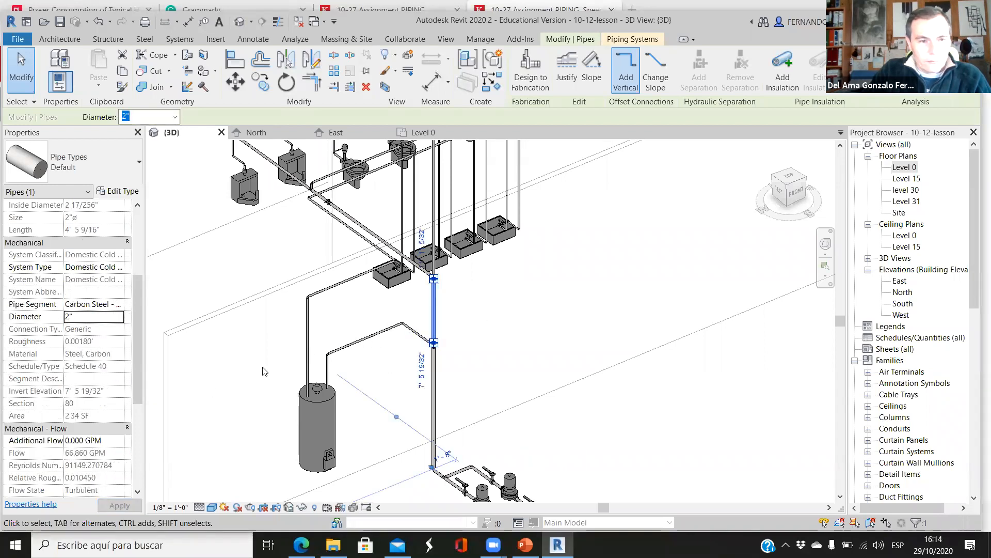
scroll(95, 389, "down", 2)
scroll(88, 393, "down", 1)
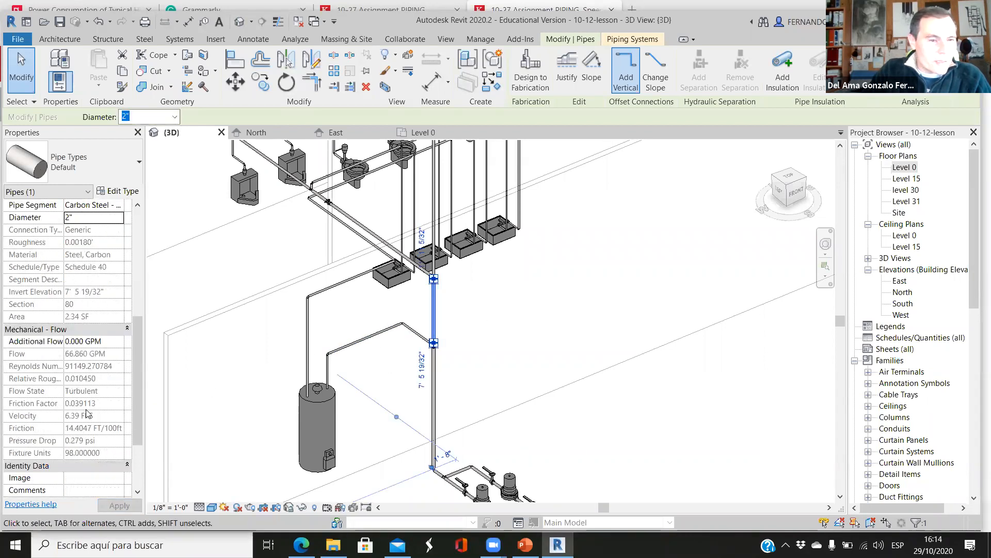
left_click(472, 329)
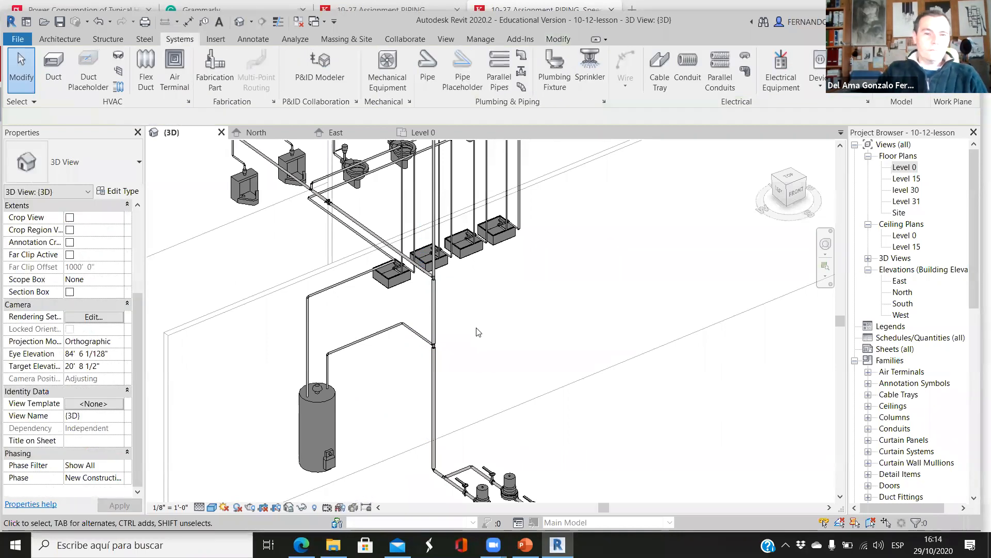
Examine the whole plumbing model from the opposite side, including the resized riser, heater, pumps and both fixture levels
scroll(471, 332, "down", 1)
scroll(435, 411, "down", 1)
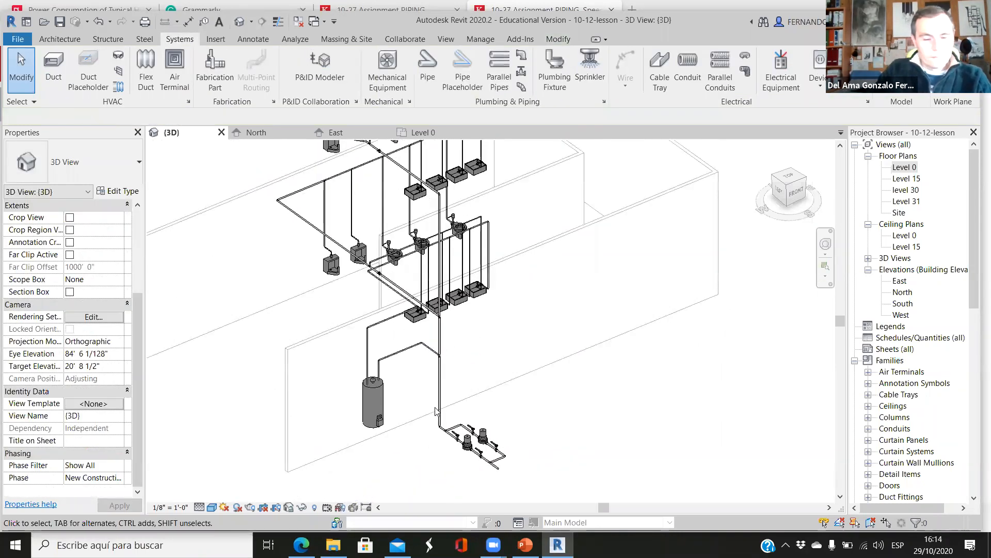
scroll(422, 415, "down", 1)
scroll(436, 368, "down", 1)
middle_click_drag(533, 389, 581, 482, "shift")
scroll(568, 465, "up", 3)
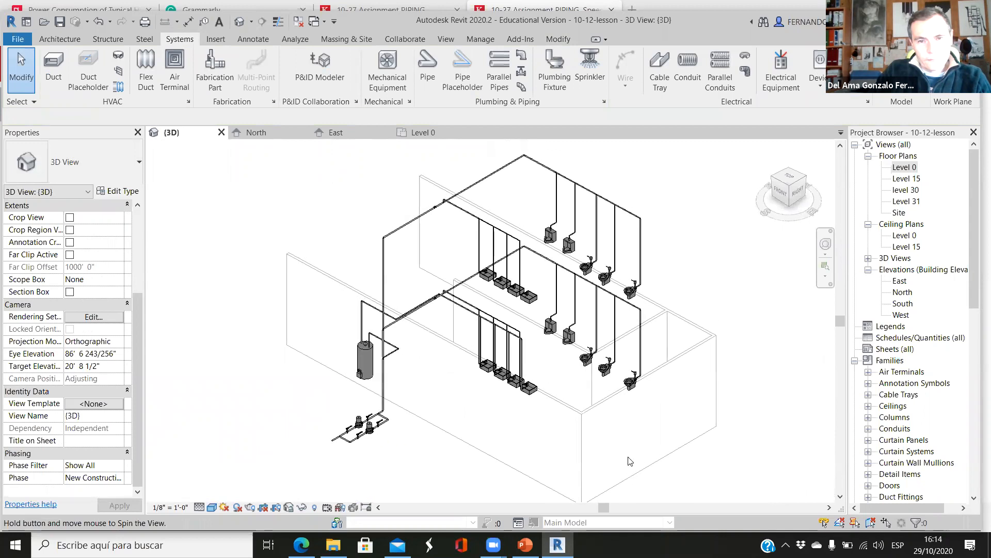
scroll(515, 436, "up", 1)
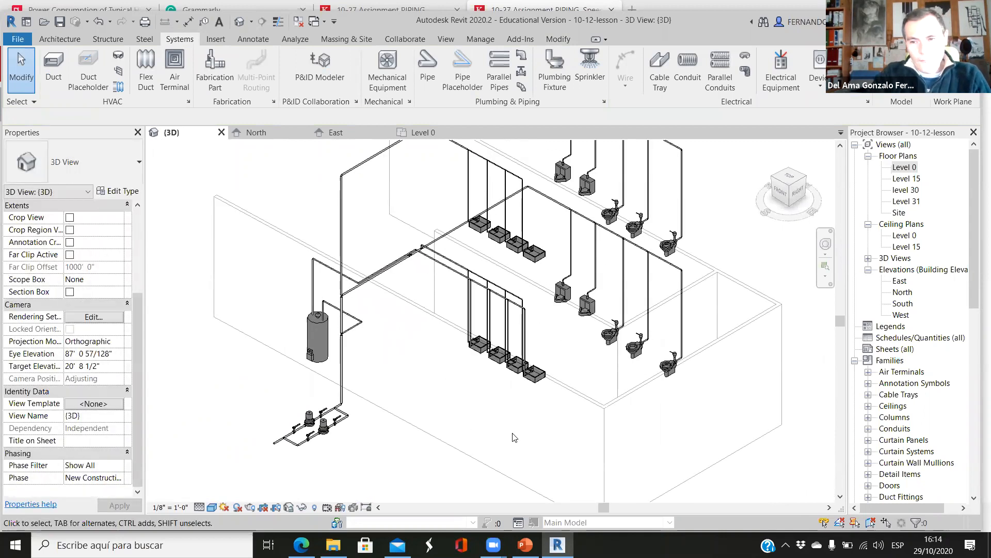
scroll(372, 446, "down", 1)
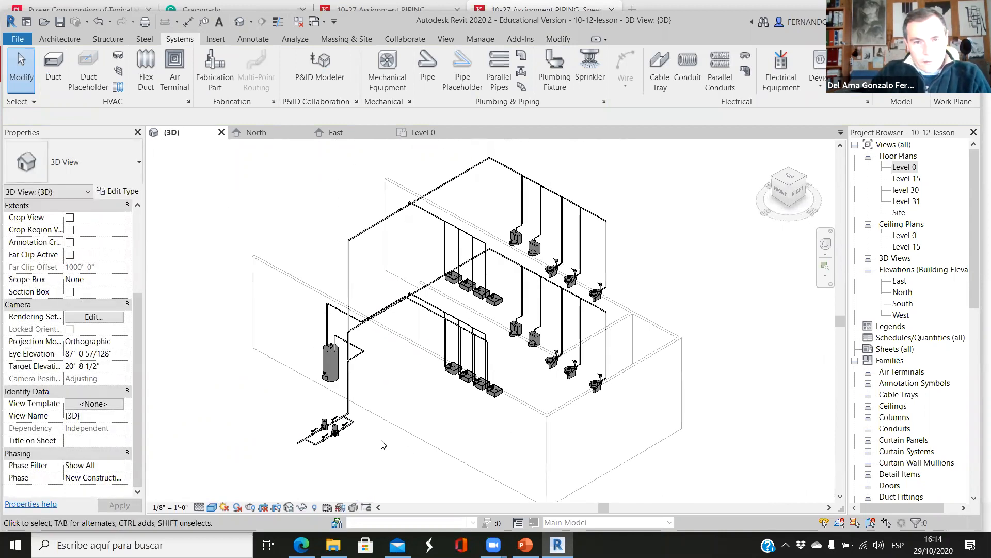